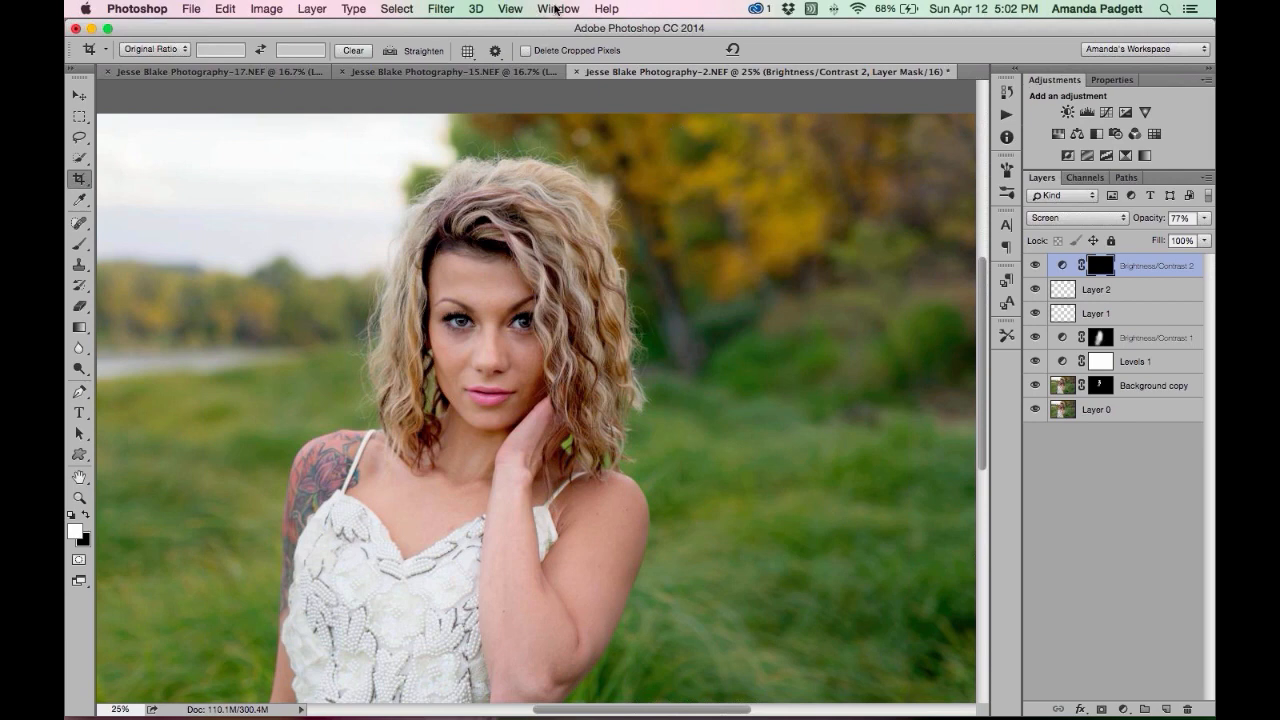
Reset the active custom workspace to its saved panel layout and collapse the Properties panel.
left_click(556, 9)
left_click(556, 9)
left_click(556, 9)
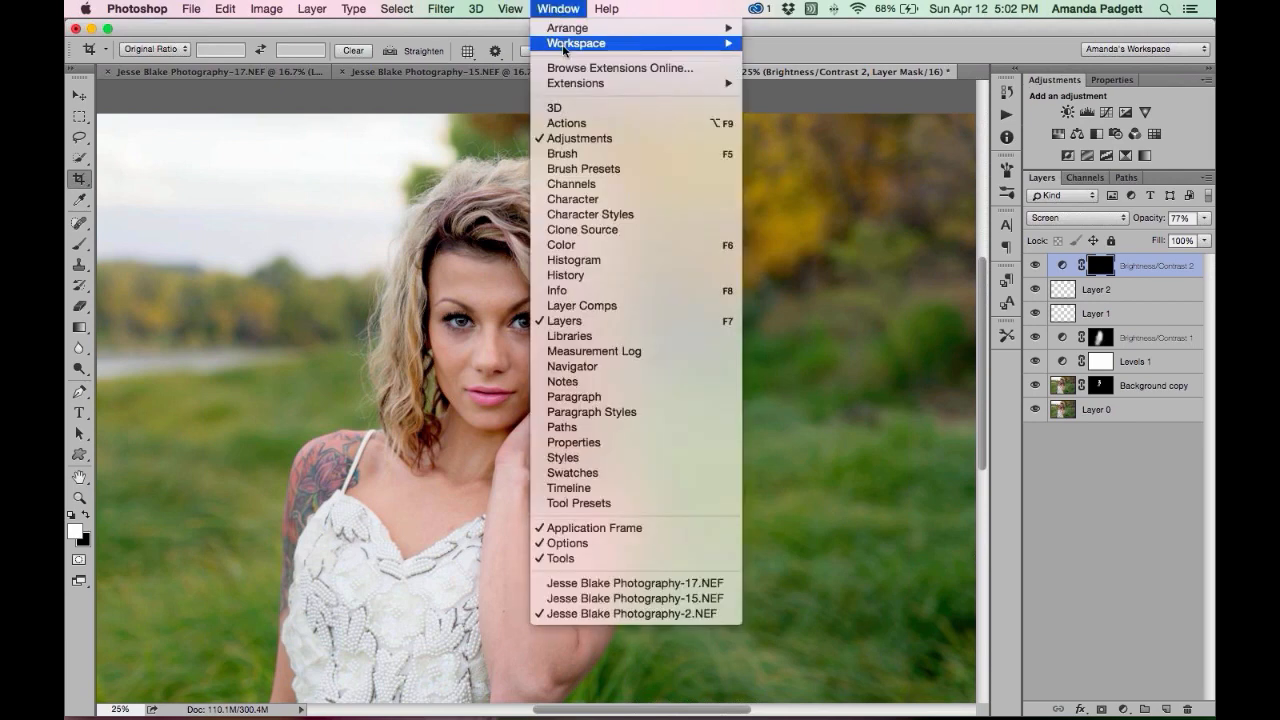
mouse_move(562, 44)
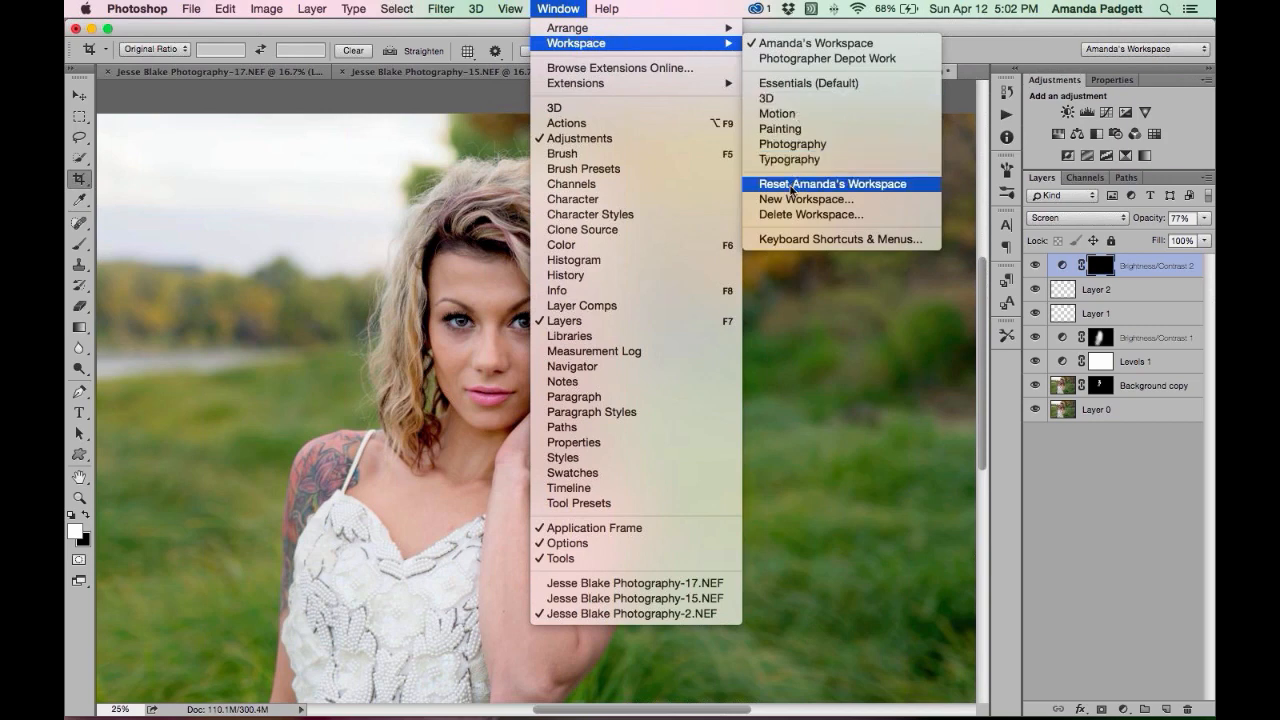
left_click(792, 188)
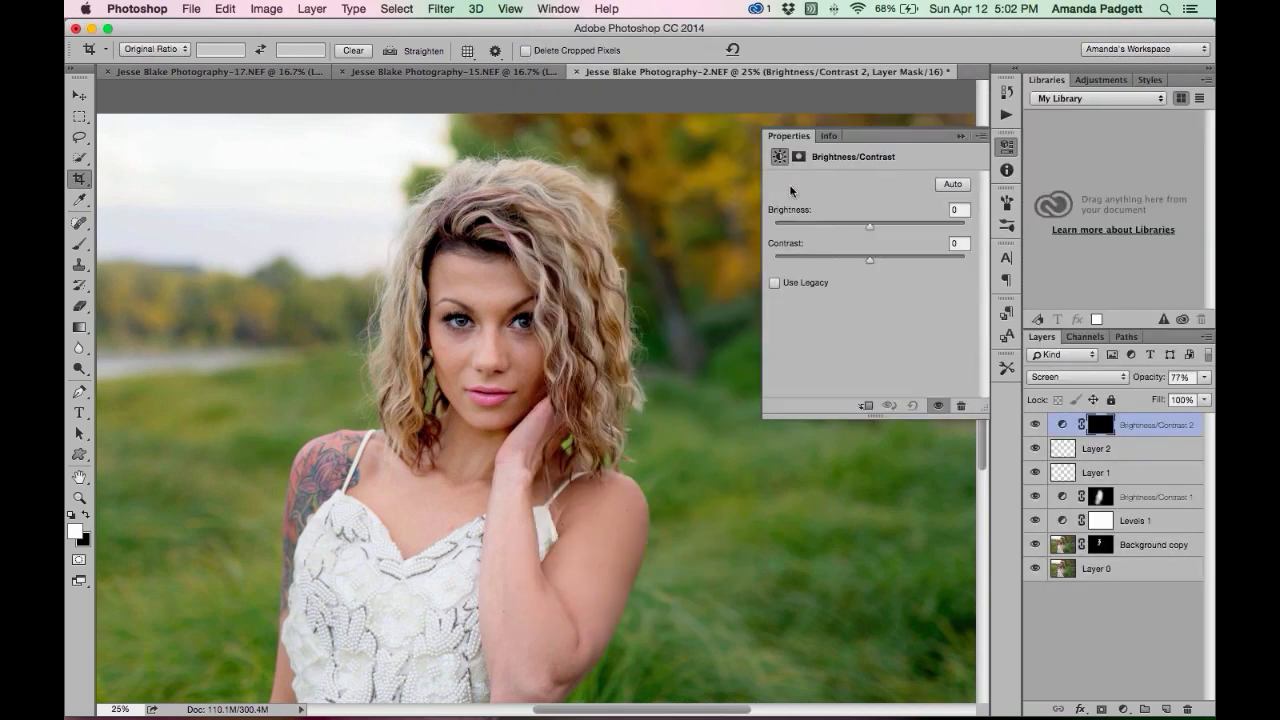
left_click(961, 136)
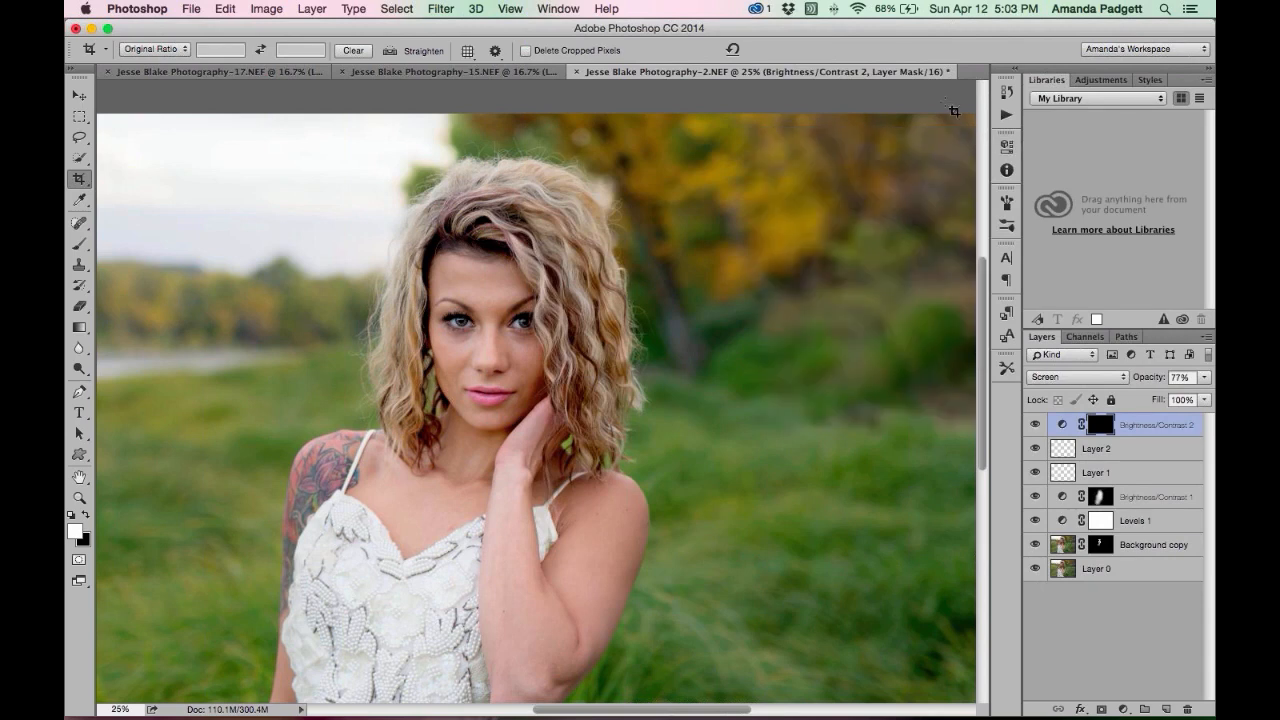
Repeat the reset of the active custom workspace and collapse the reopened Properties panel.
left_click(558, 10)
mouse_move(581, 46)
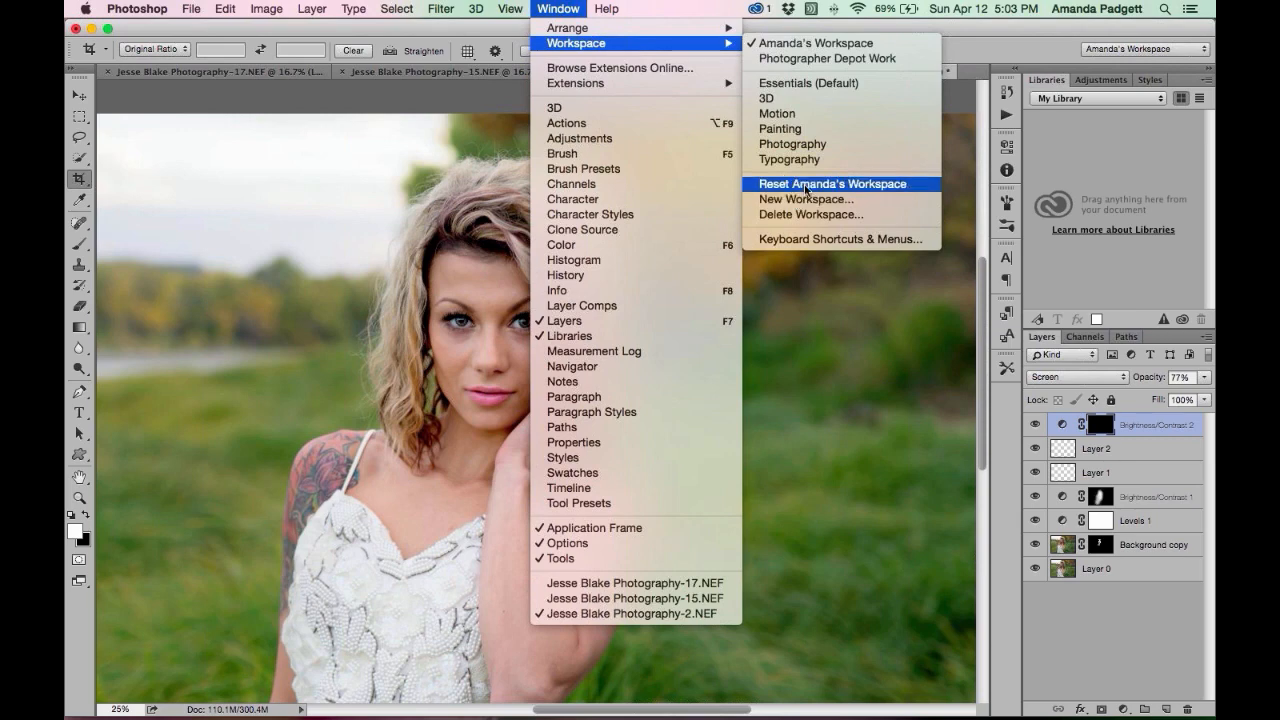
left_click(805, 186)
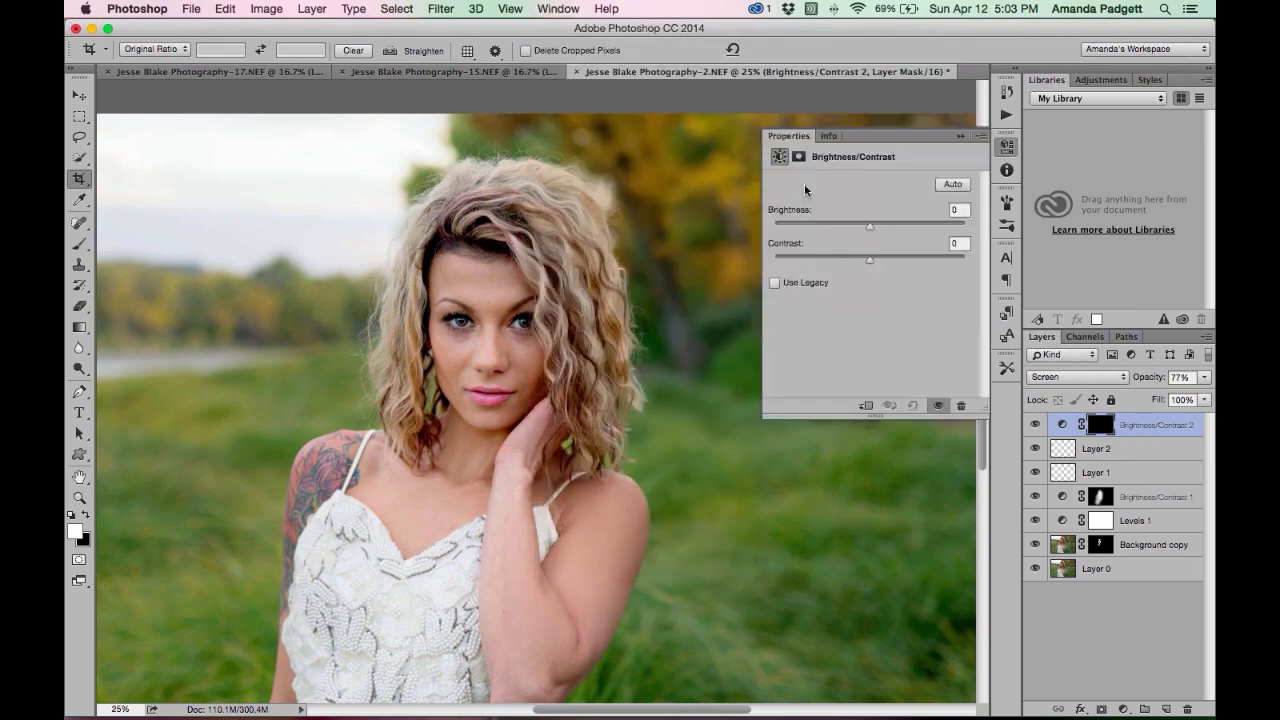
left_click(961, 136)
Delete the saved custom workspace Photographer Depot Work.
left_click(558, 9)
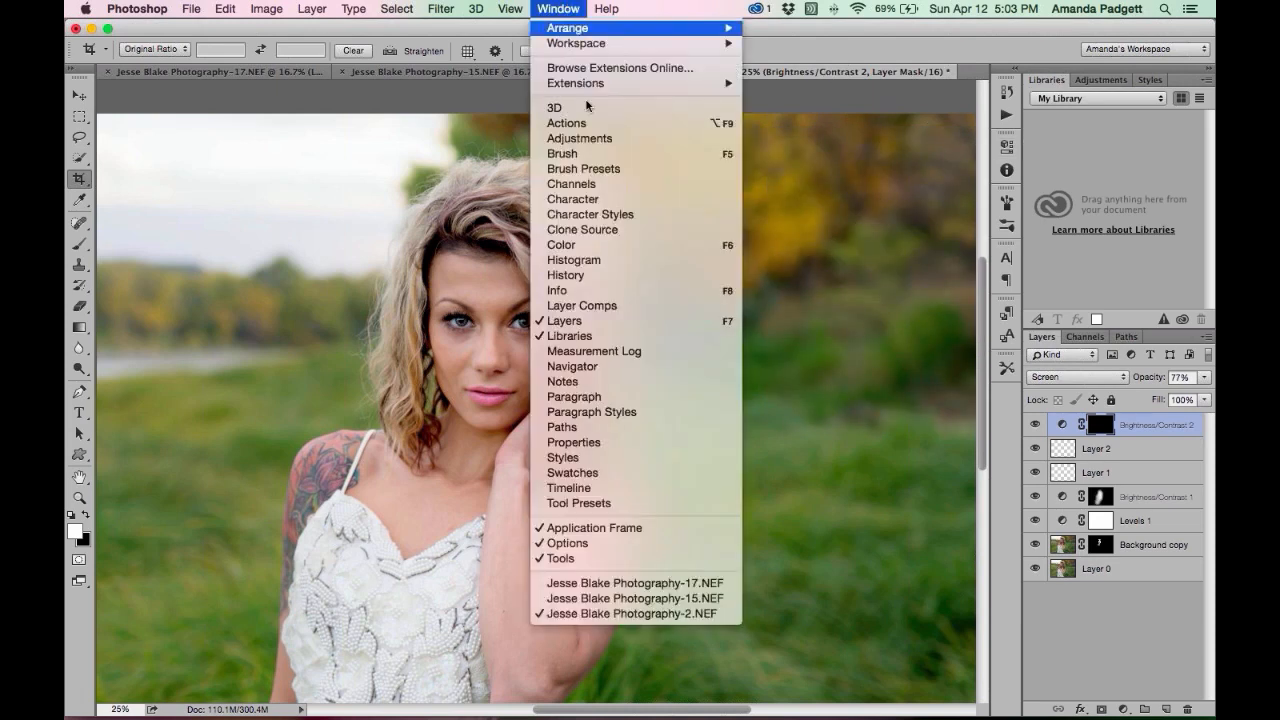
mouse_move(601, 43)
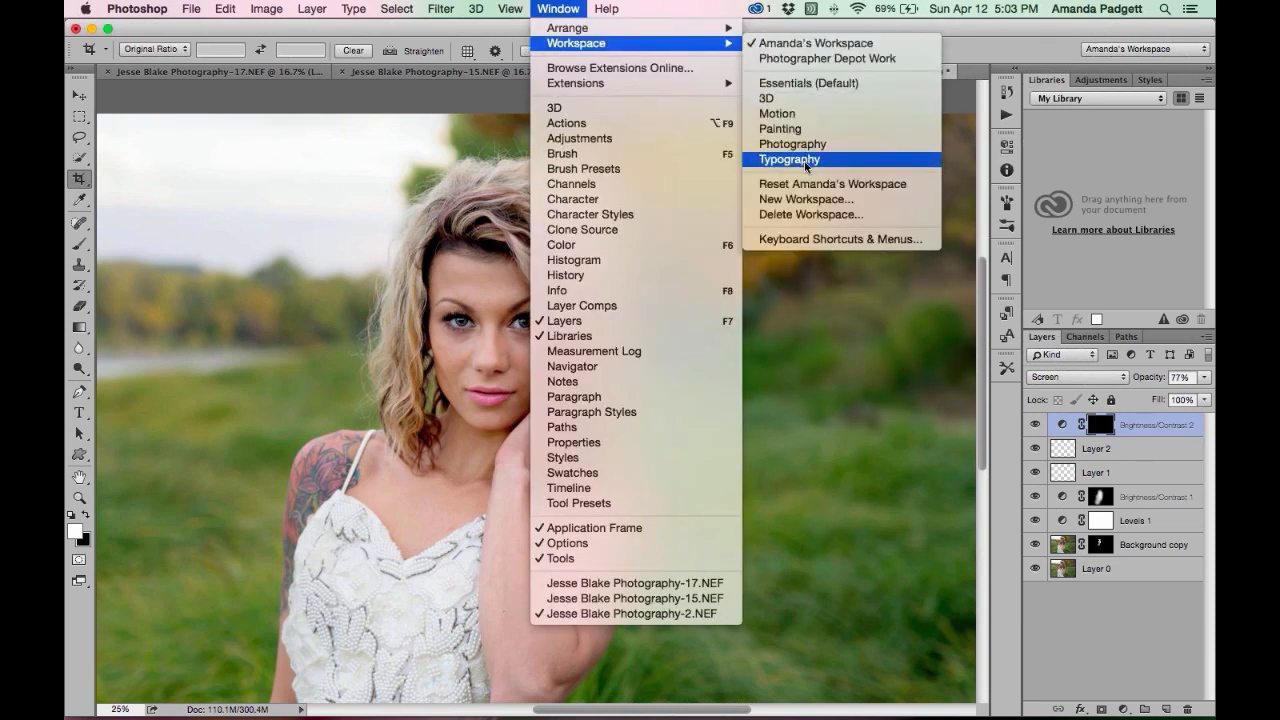
left_click(796, 214)
left_click(710, 335)
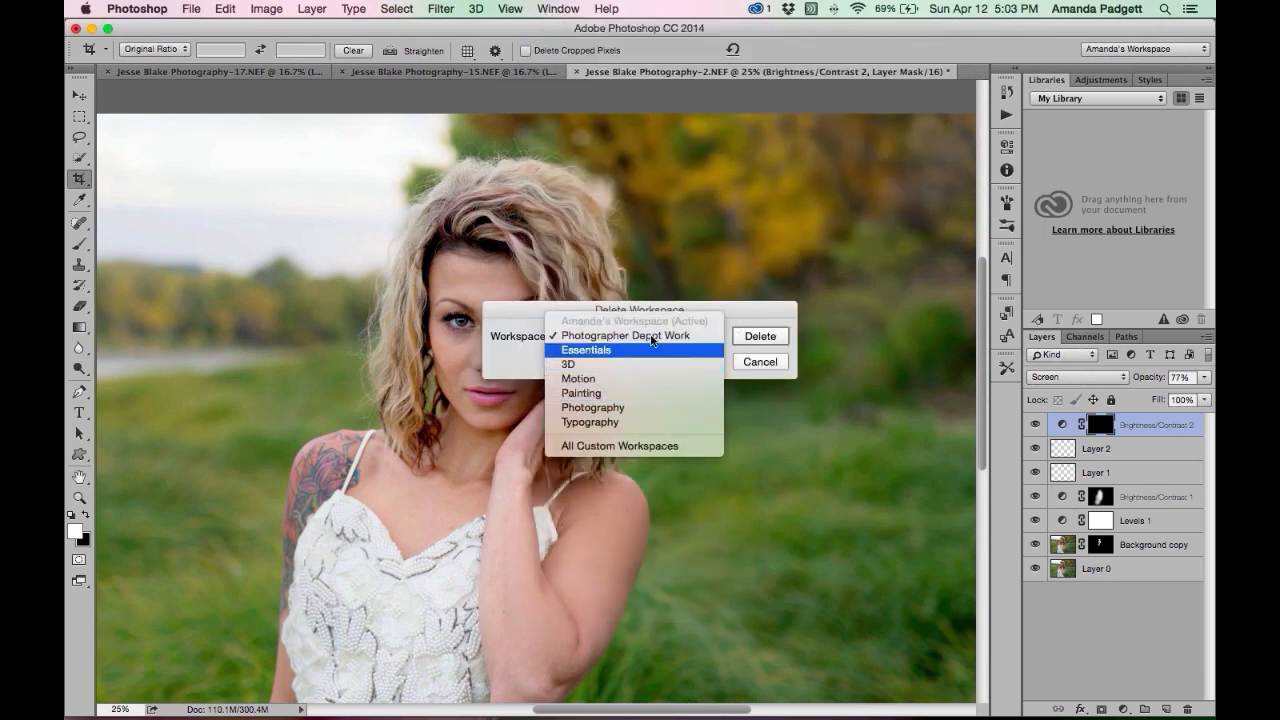
left_click(752, 363)
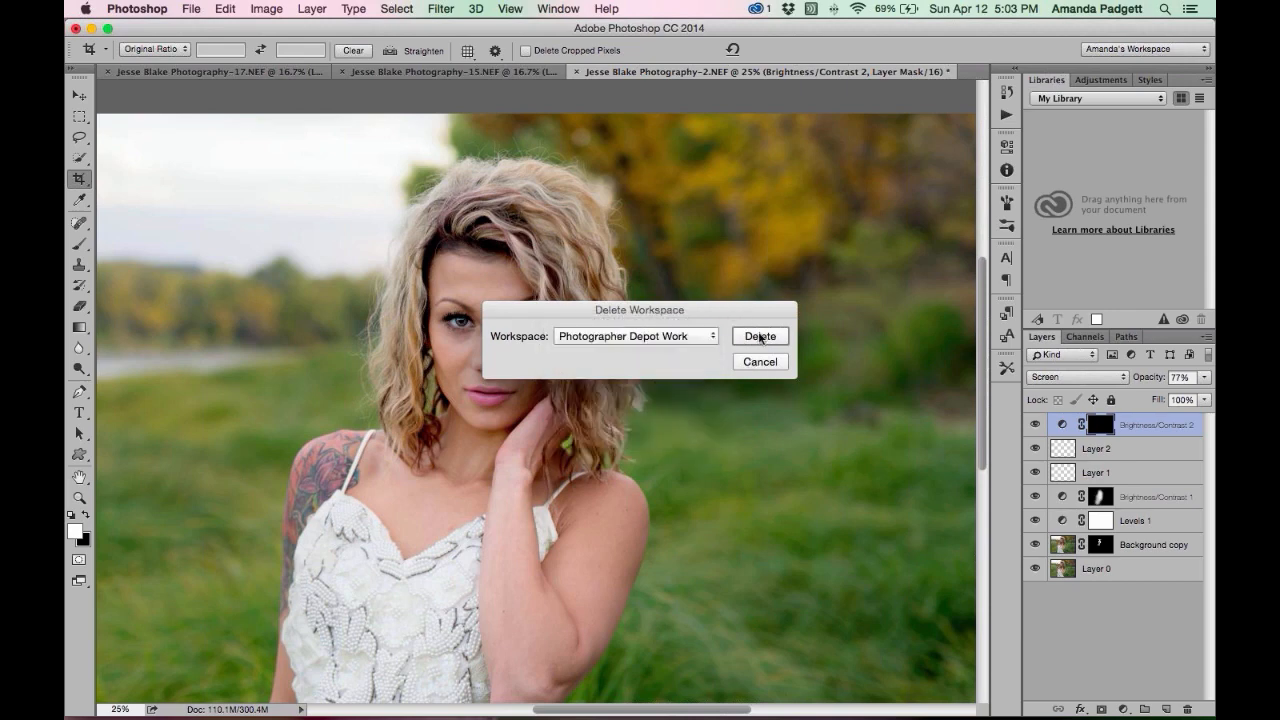
left_click(760, 336)
left_click(766, 264)
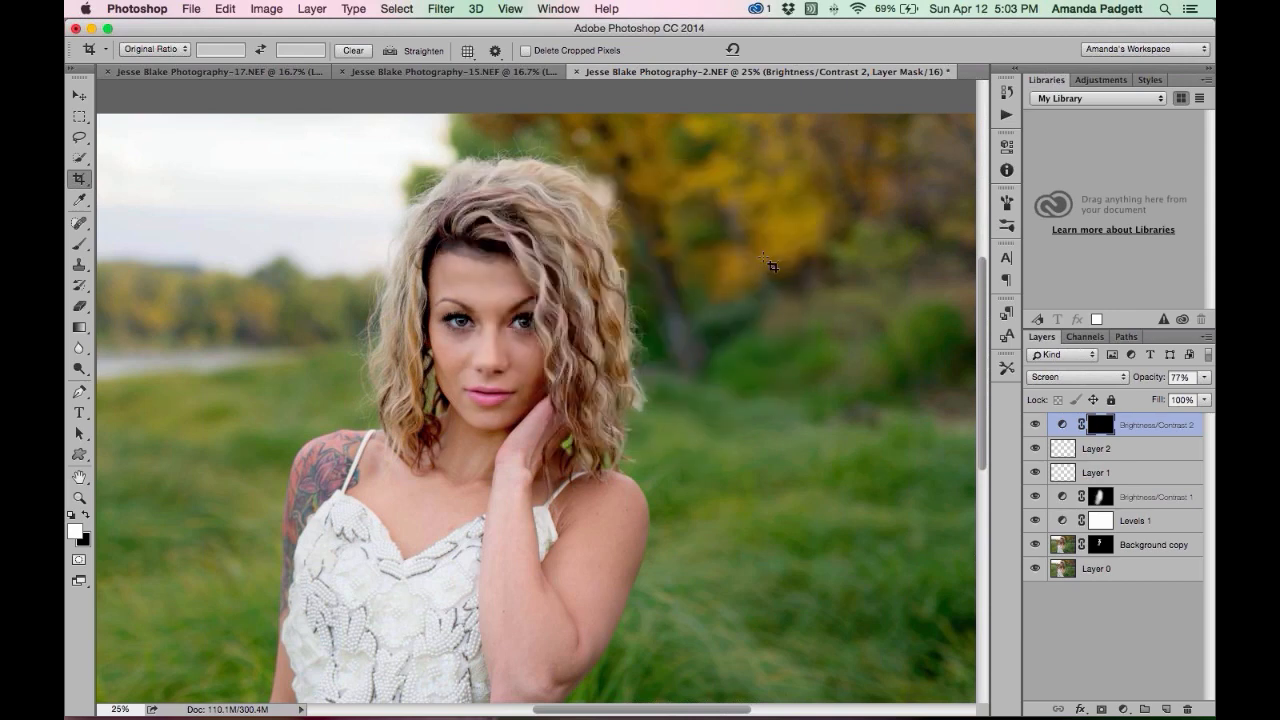
Save the current panel arrangement as a new workspace named testing, without capturing keyboard shortcuts or menus.
left_click(558, 8)
mouse_move(578, 43)
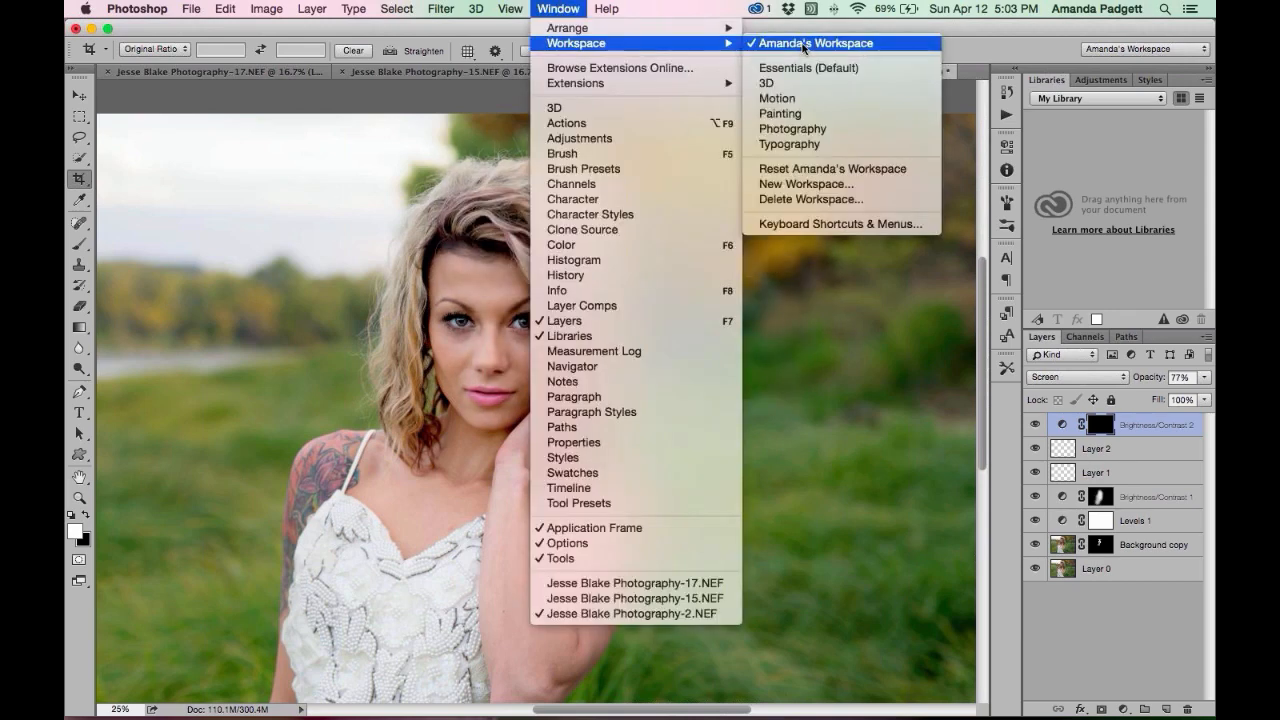
left_click(805, 184)
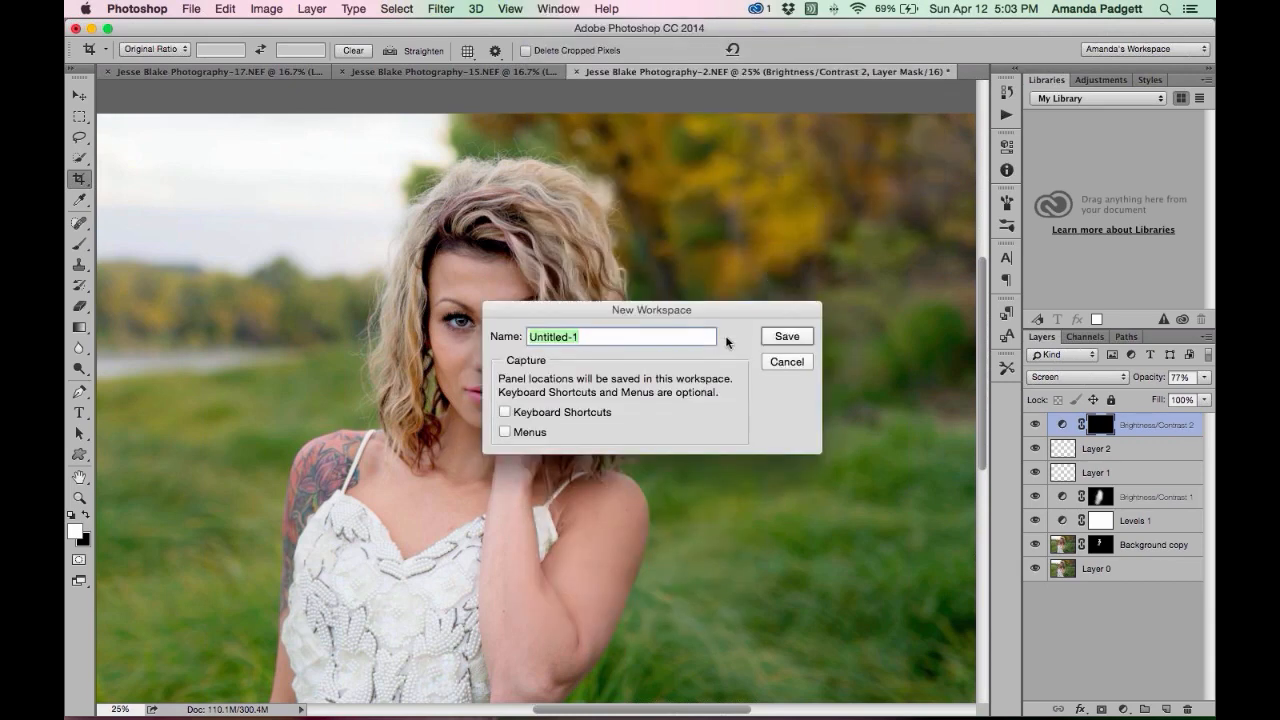
type("testing")
key("Return")
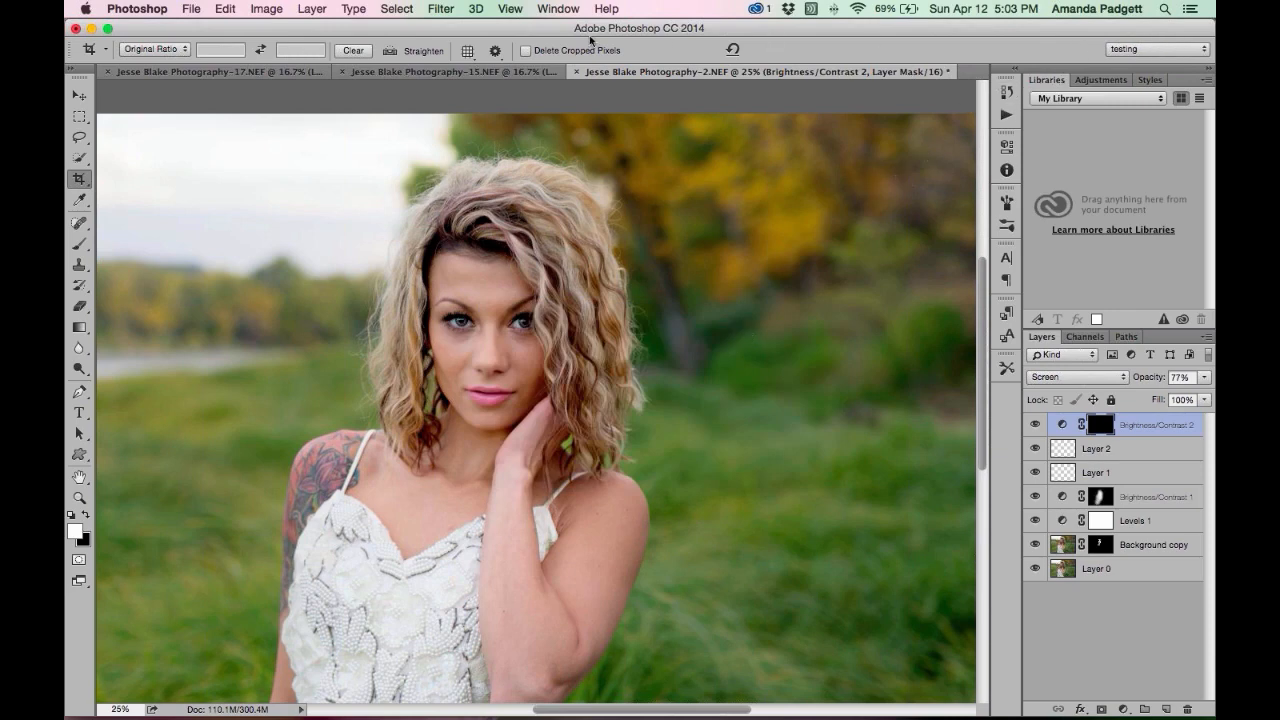
Reset the testing workspace to its saved panel layout.
left_click(558, 8)
mouse_move(578, 43)
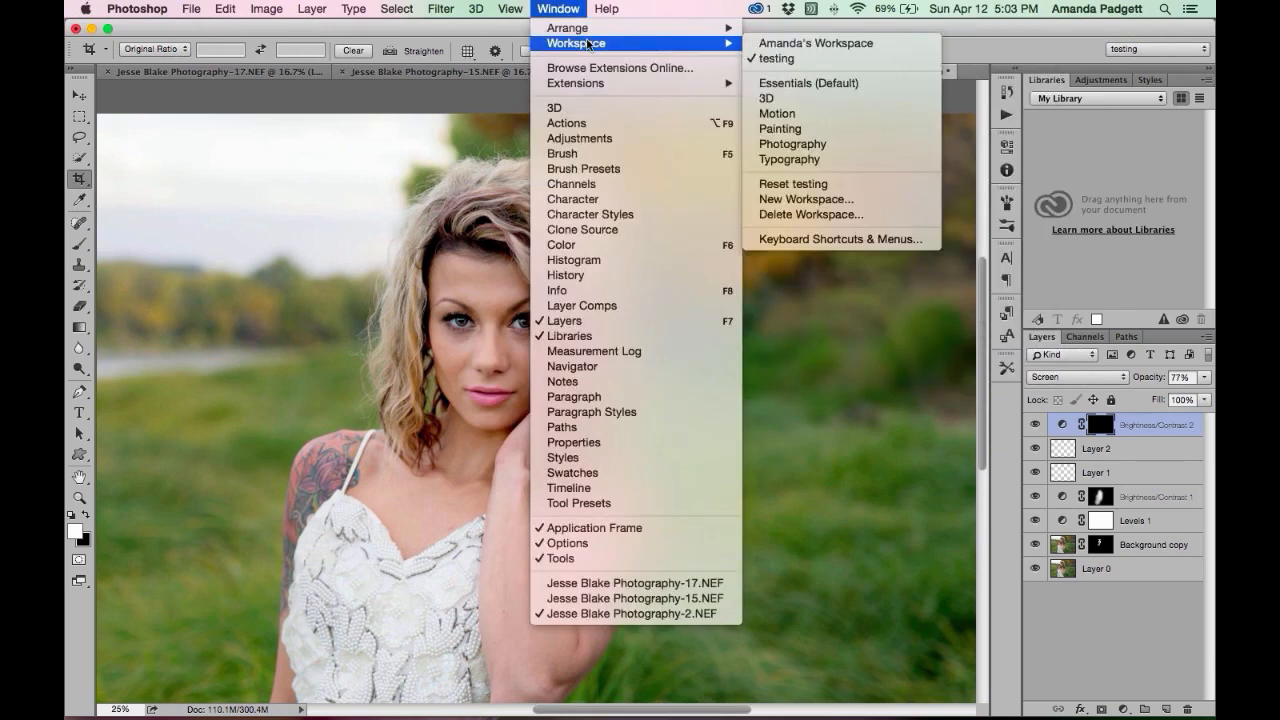
left_click(836, 189)
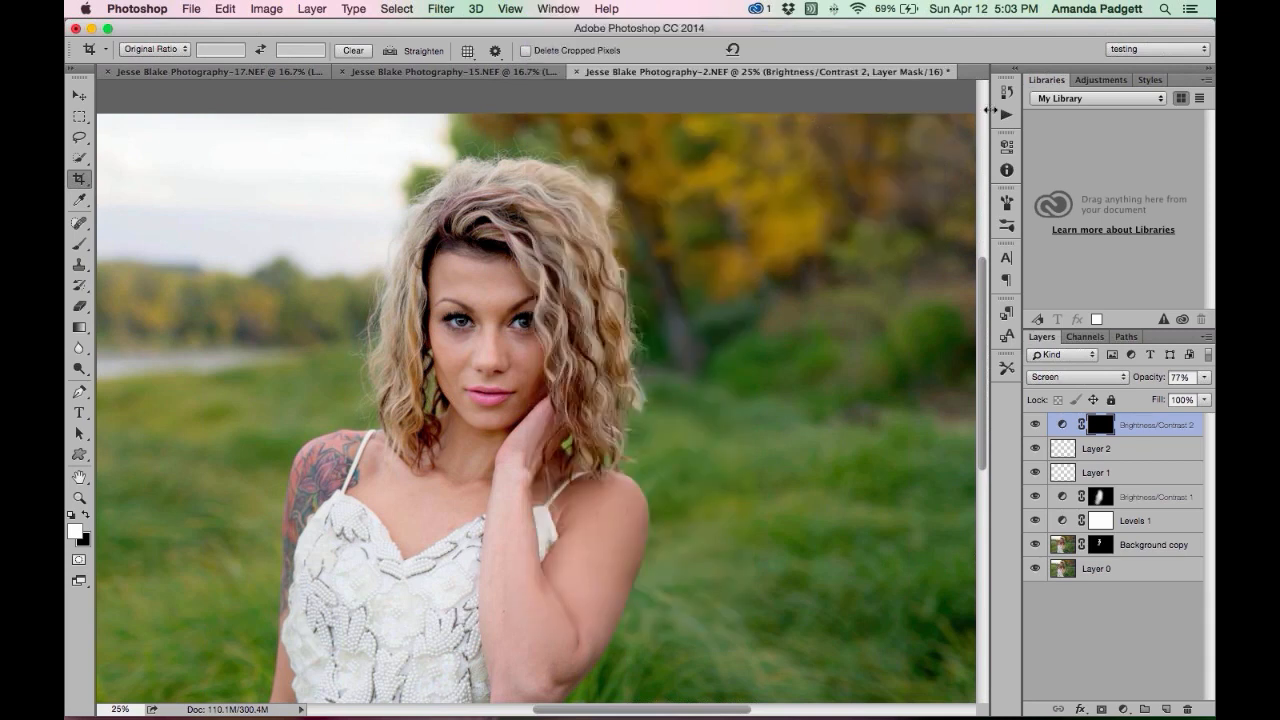
Open the Brush panel and close both it and the Brush Presets panel to remove them from the collapsed dock.
left_click(560, 9)
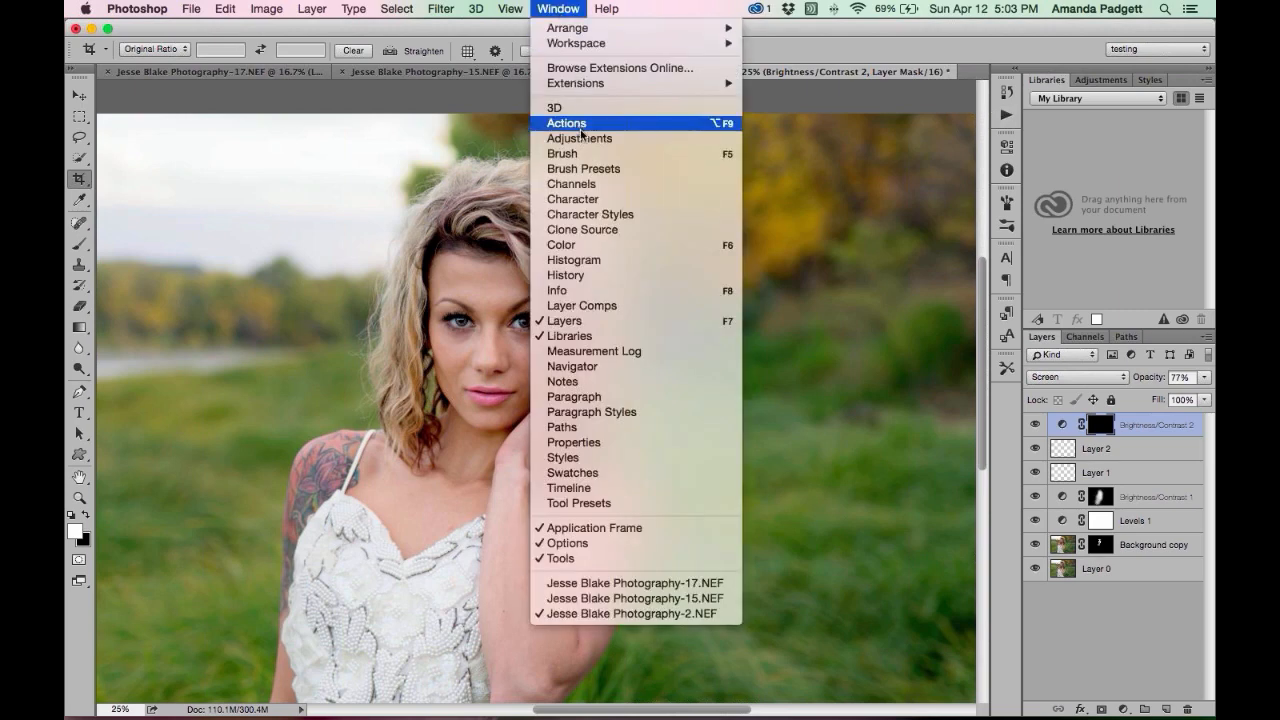
left_click(587, 158)
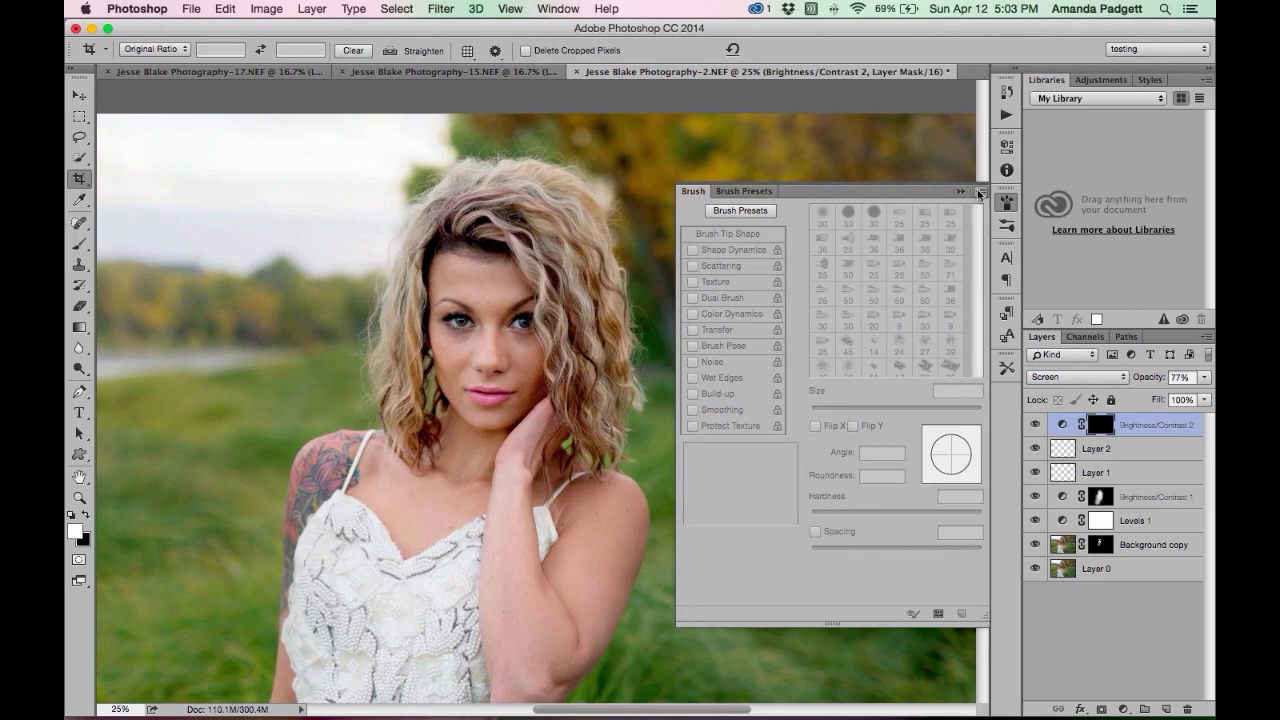
left_click(980, 192)
left_click(1009, 279)
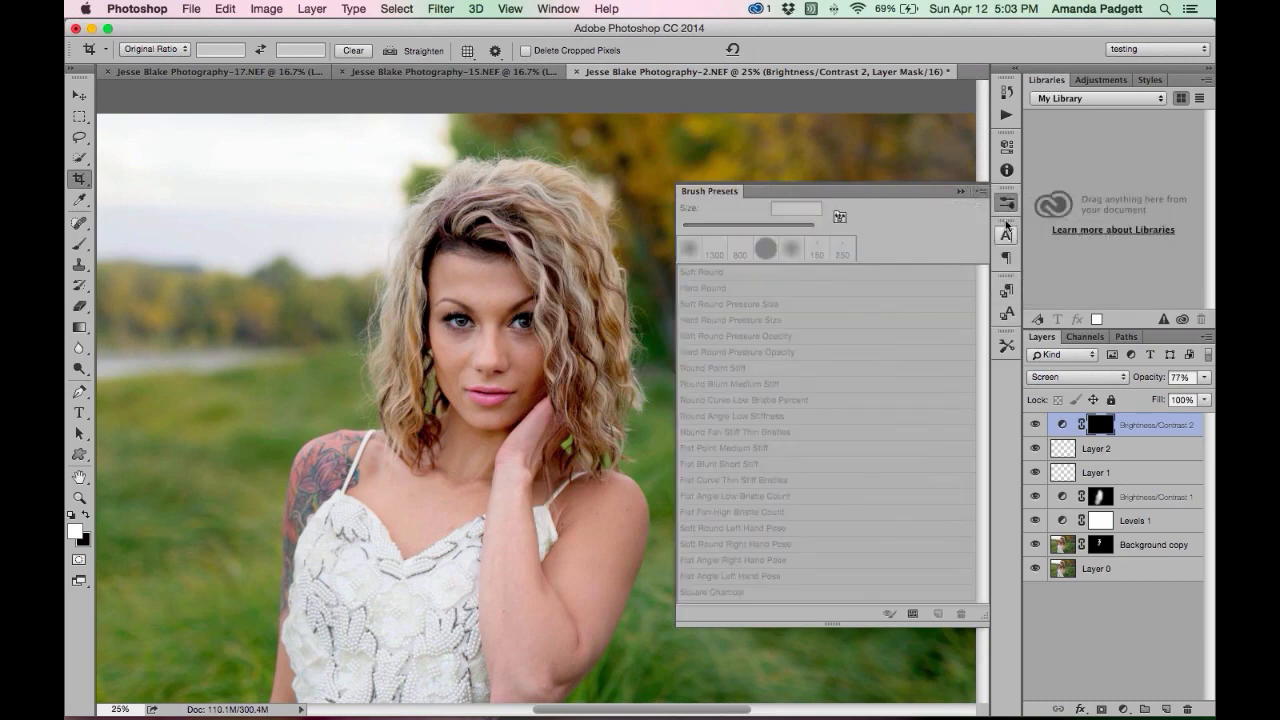
left_click(977, 191)
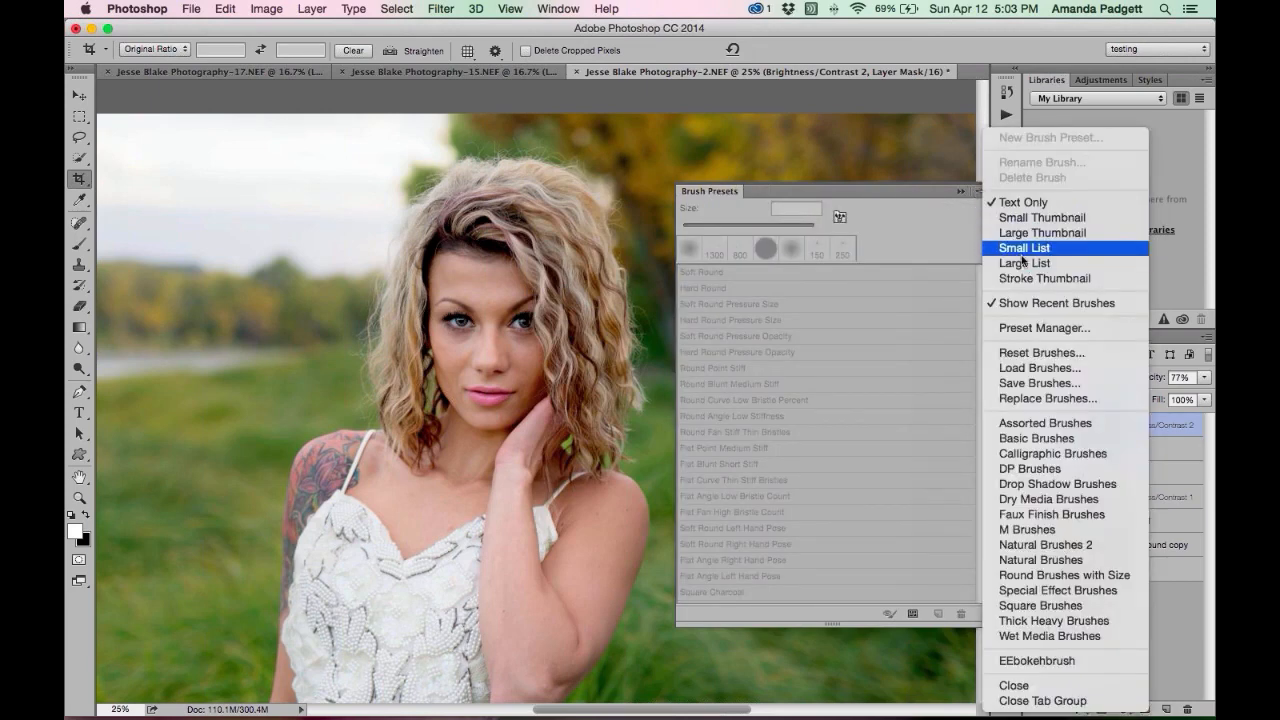
left_click(968, 191)
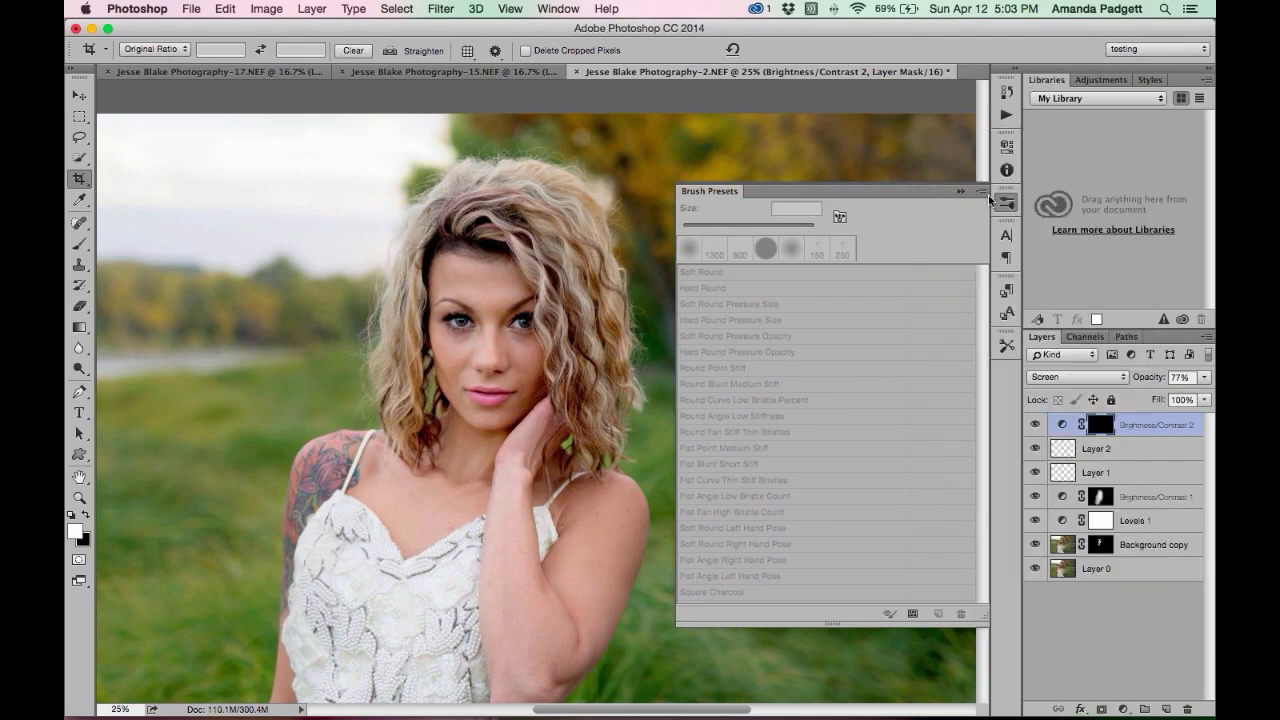
left_click(980, 192)
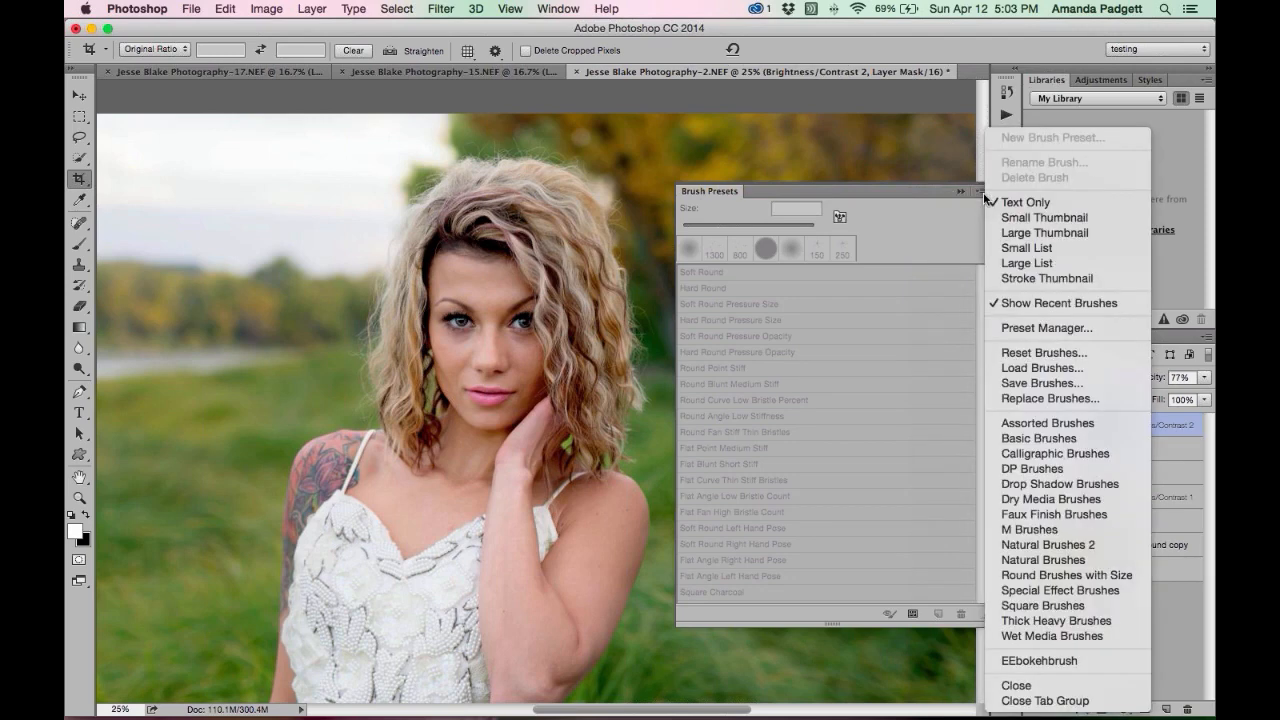
left_click(1088, 688)
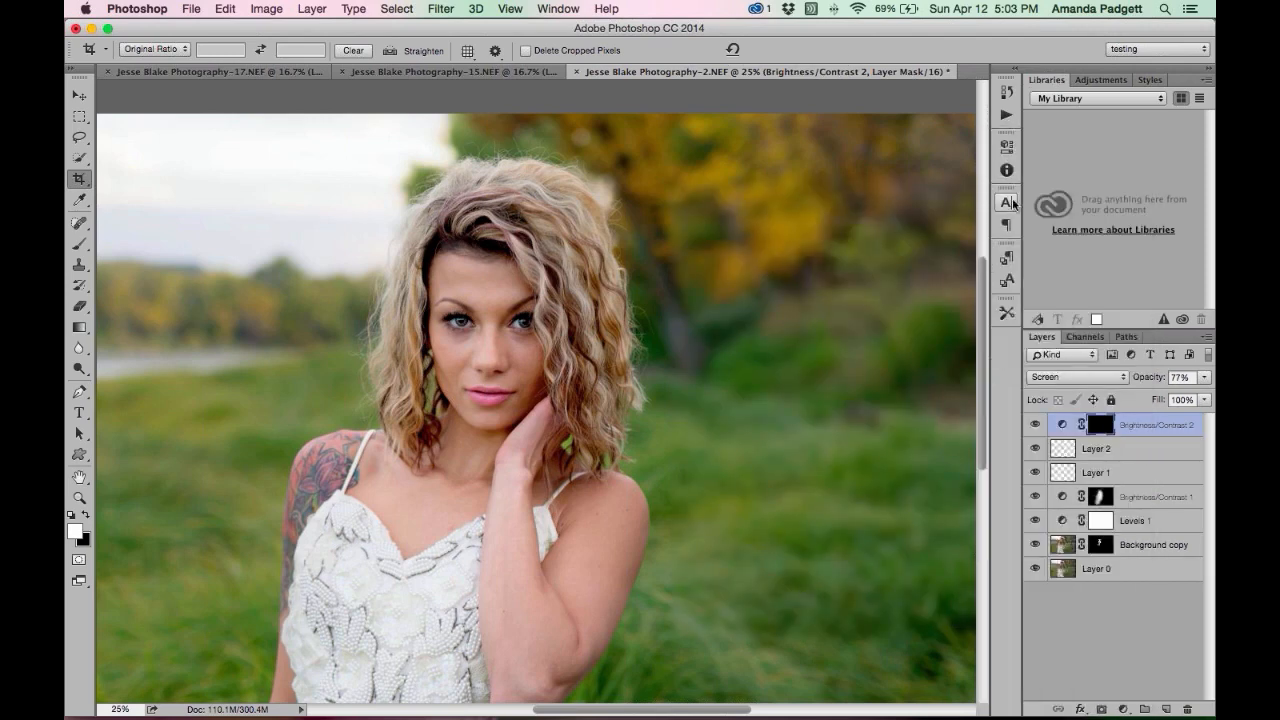
Close the collapsed Character, Paragraph, Paragraph Styles, Character Styles and Tool Presets panels.
right_click(1010, 200)
left_click(1042, 208)
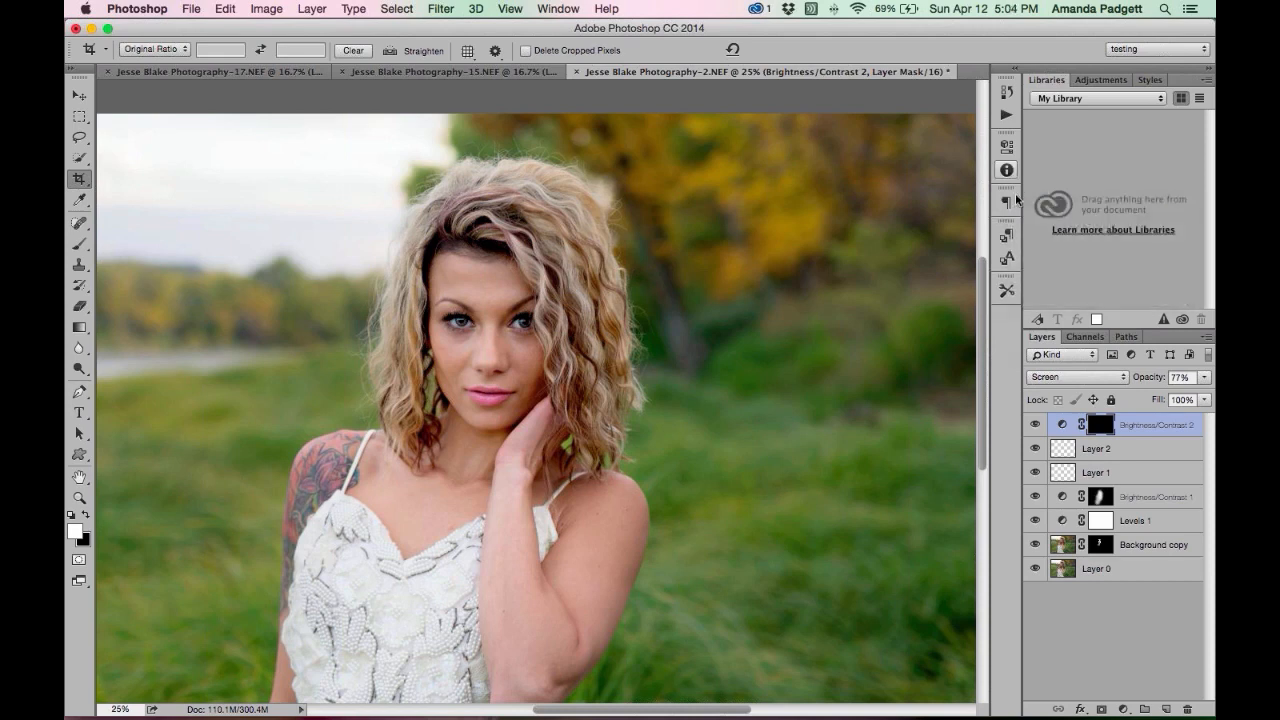
right_click(1011, 206)
left_click(1048, 216)
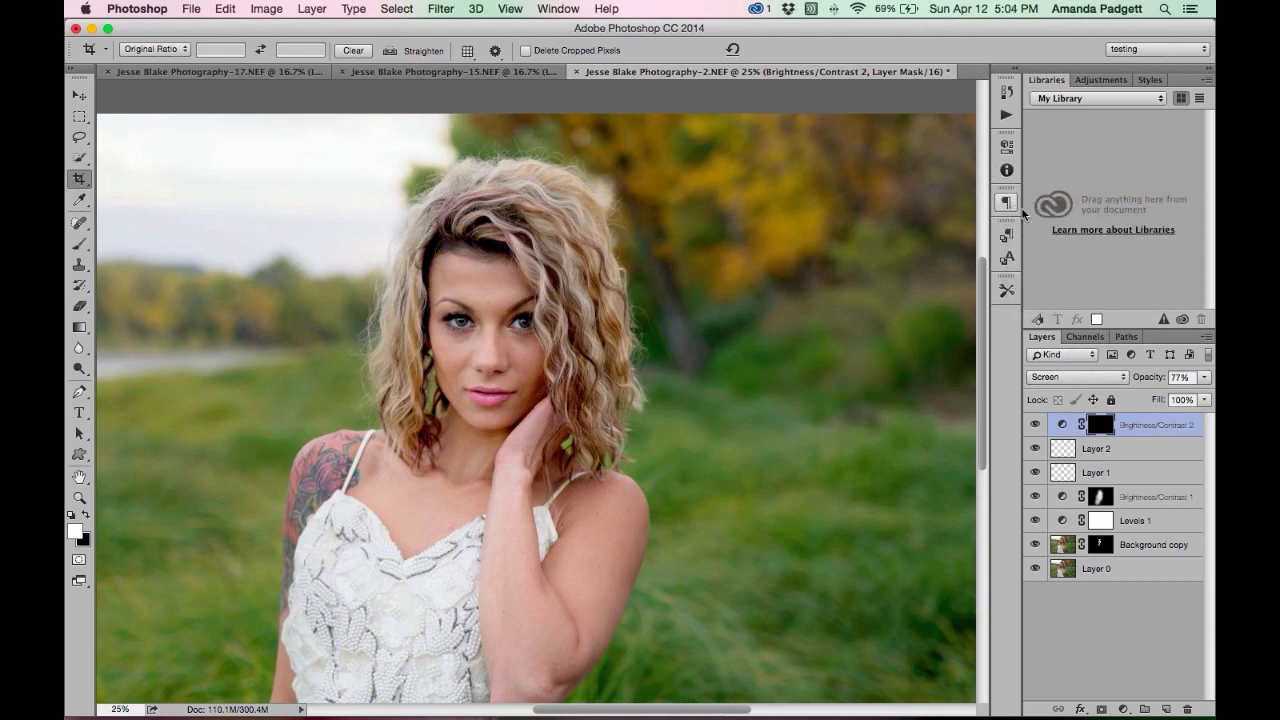
right_click(1007, 201)
left_click(1044, 212)
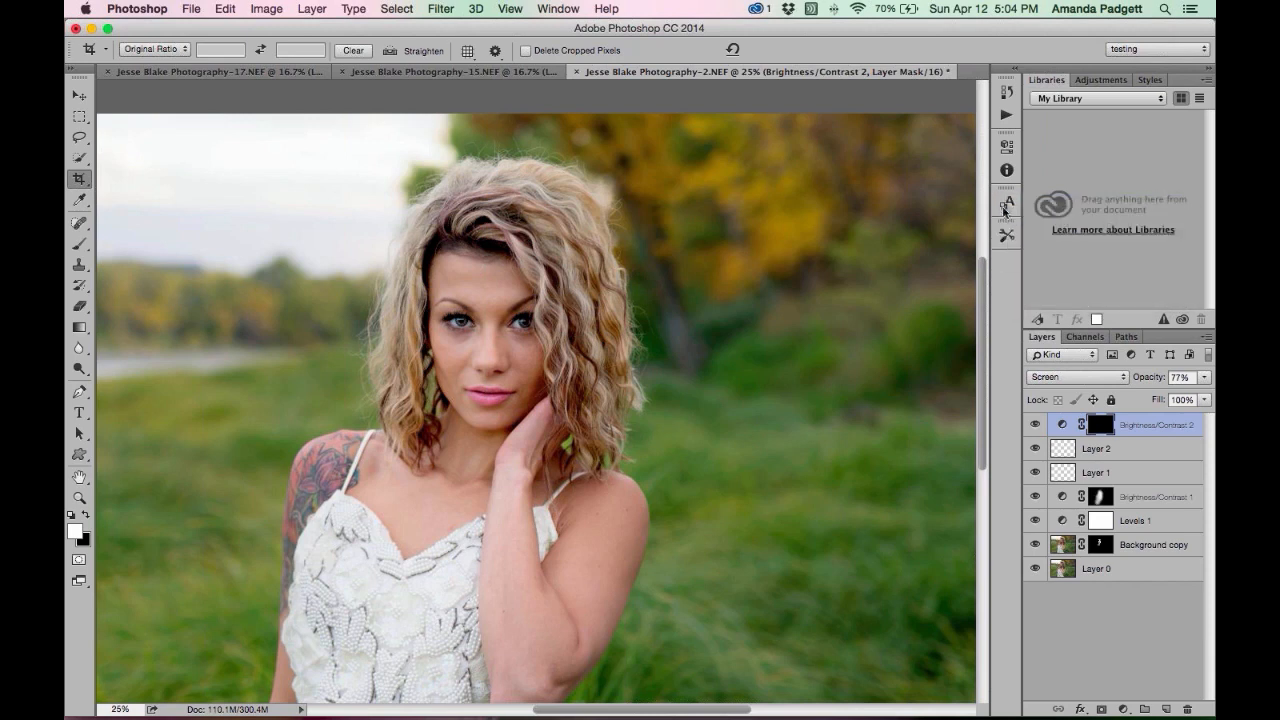
right_click(1006, 203)
left_click(1042, 210)
right_click(1007, 213)
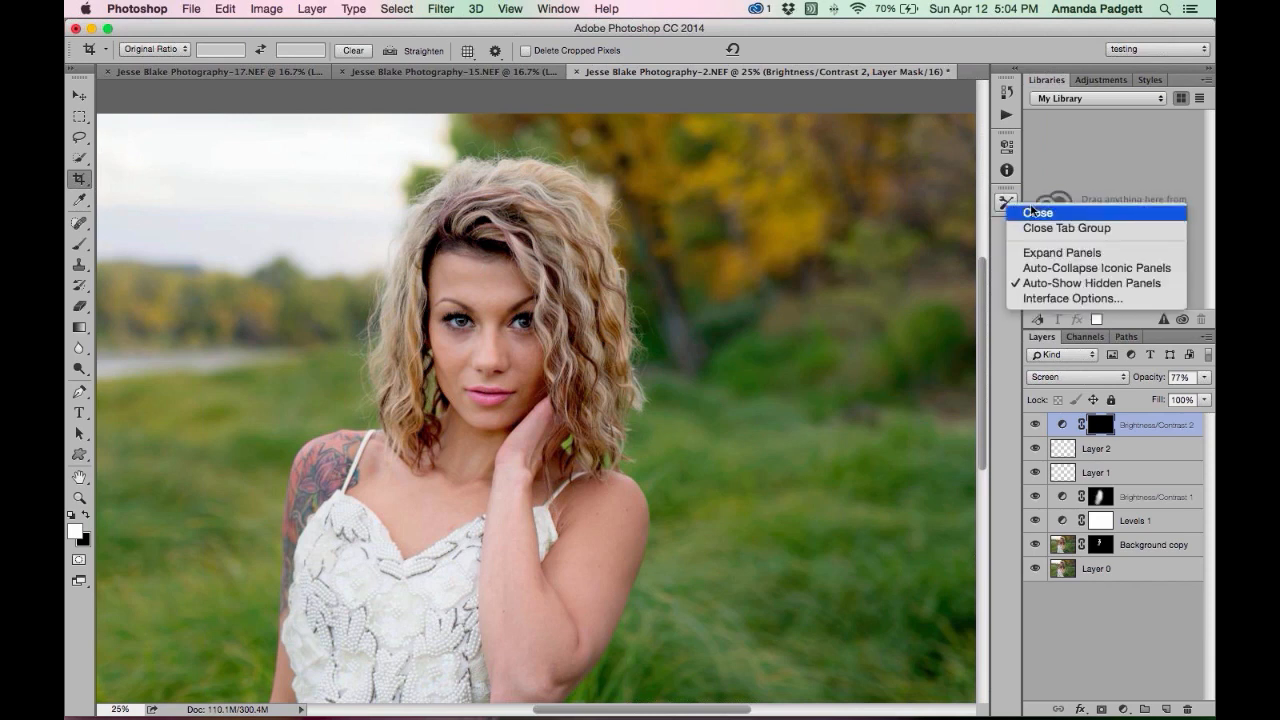
left_click(1038, 211)
Close the remaining collapsed Actions, History, Properties and Info panels so the icon dock is empty.
right_click(1006, 118)
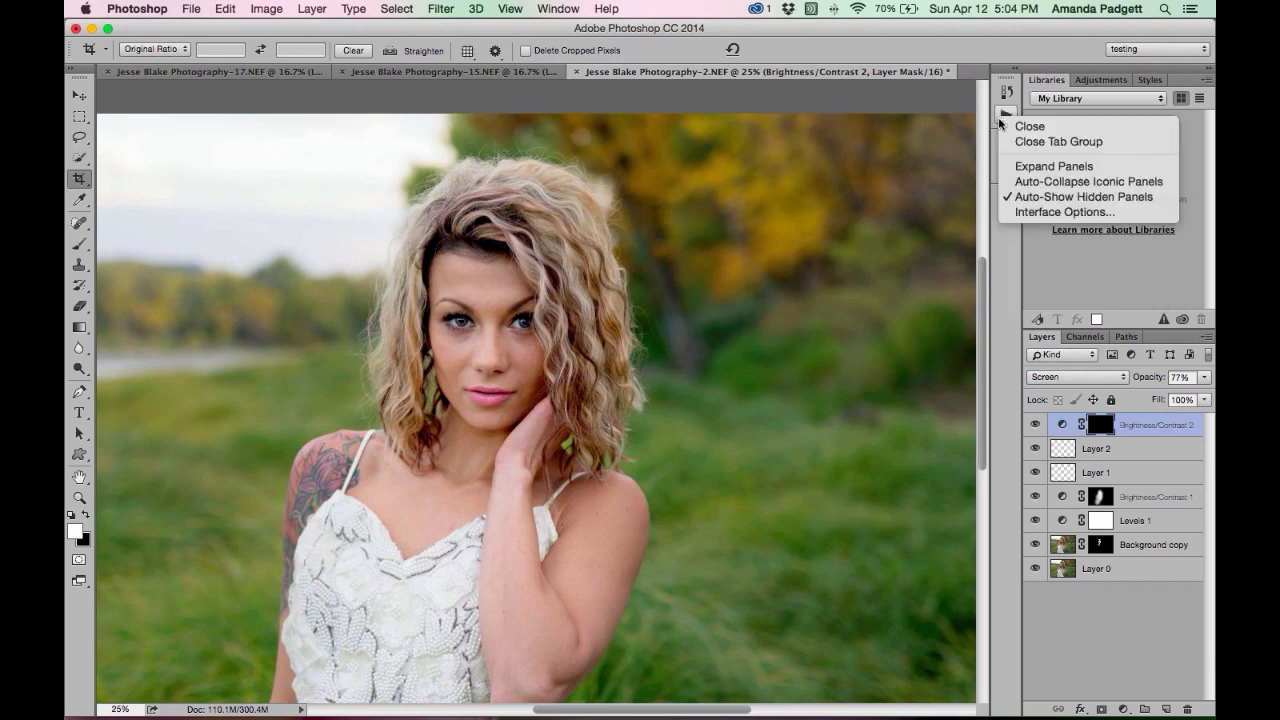
left_click(1042, 126)
right_click(1006, 96)
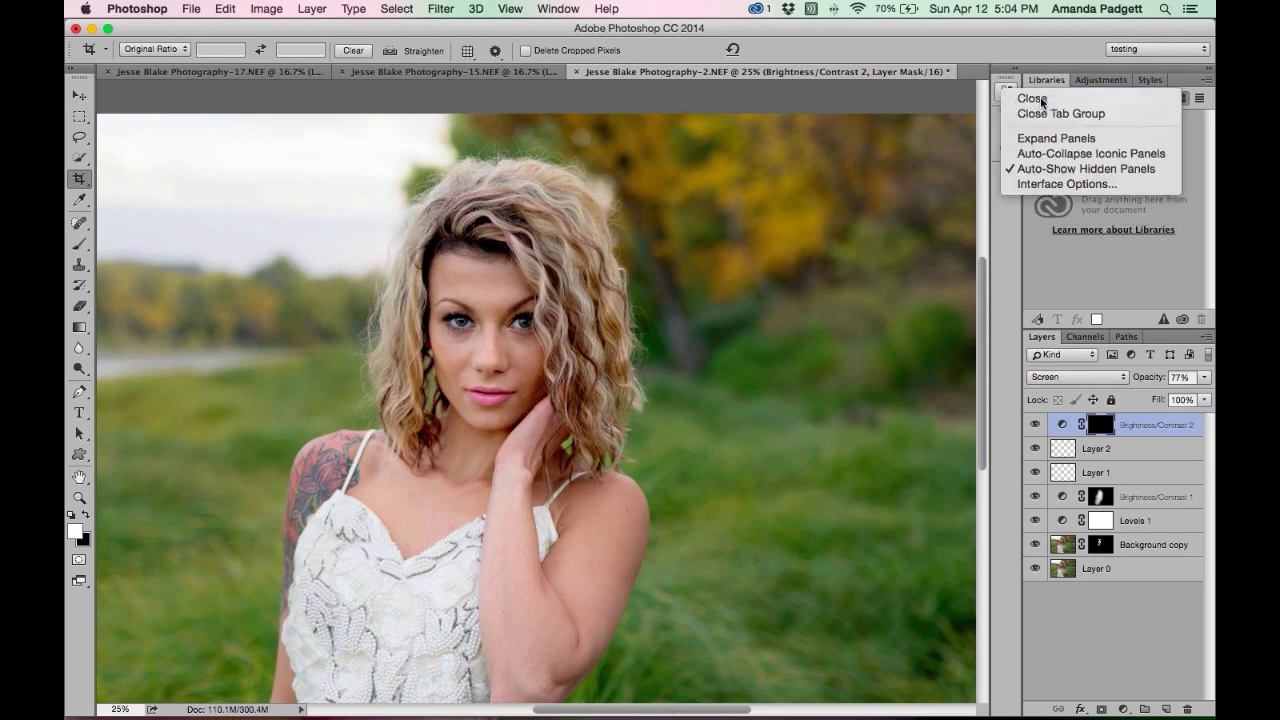
left_click(1036, 99)
right_click(1008, 94)
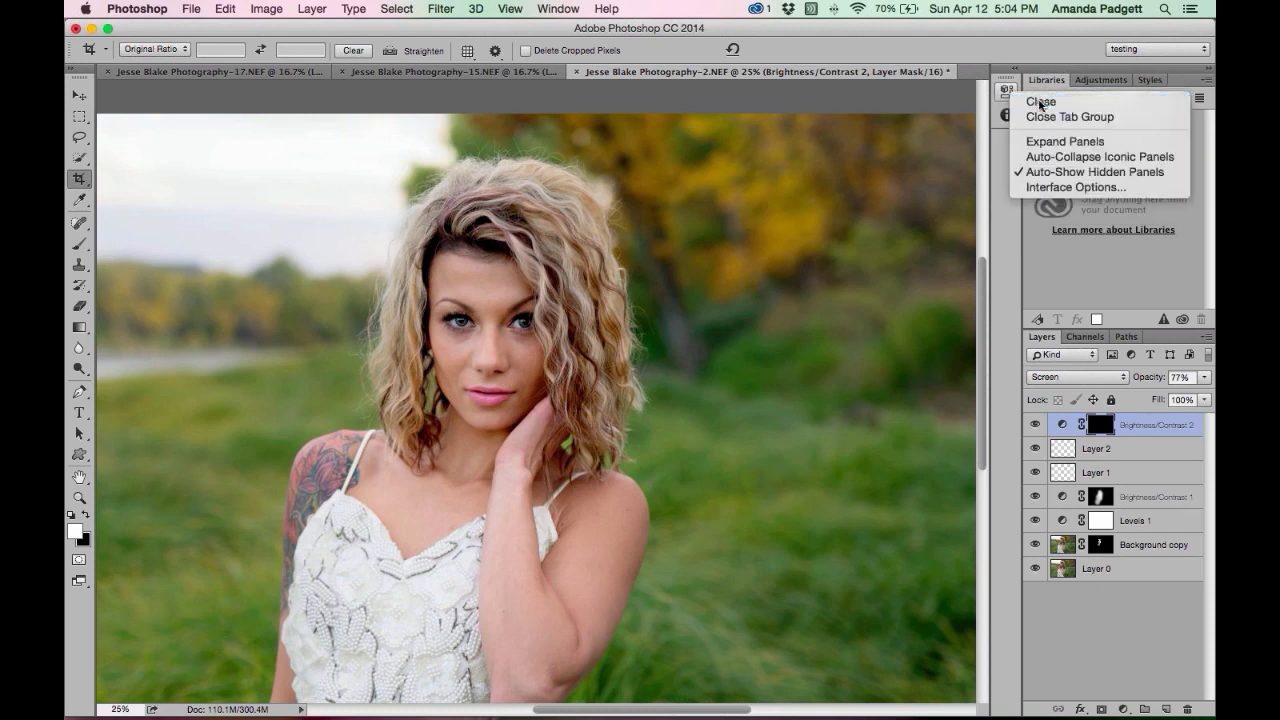
left_click(1036, 101)
right_click(1003, 91)
left_click(1036, 97)
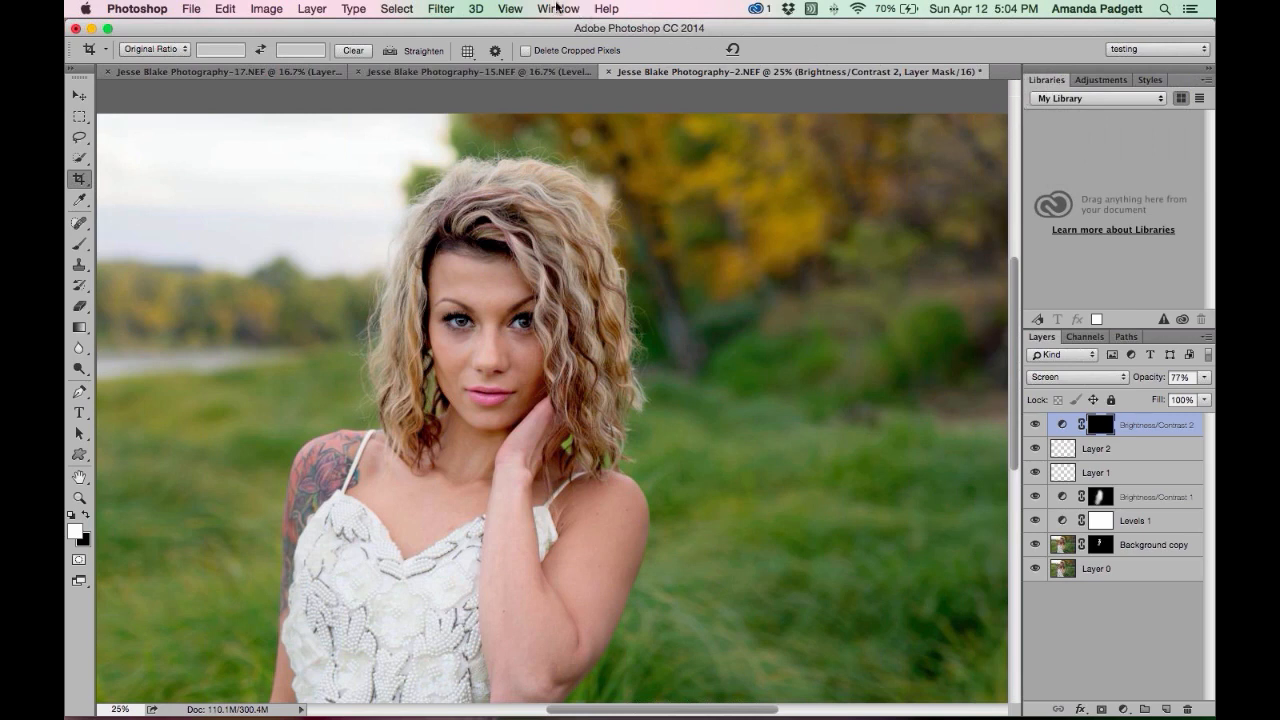
left_click(558, 8)
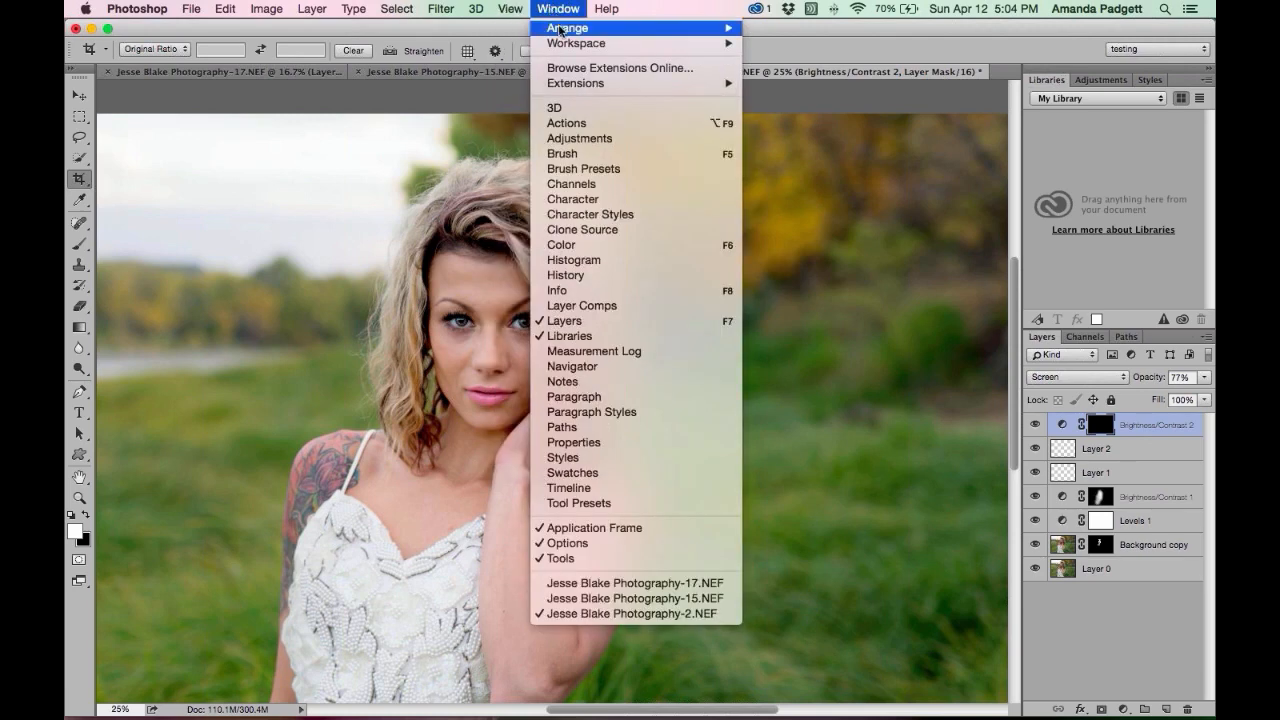
mouse_move(560, 30)
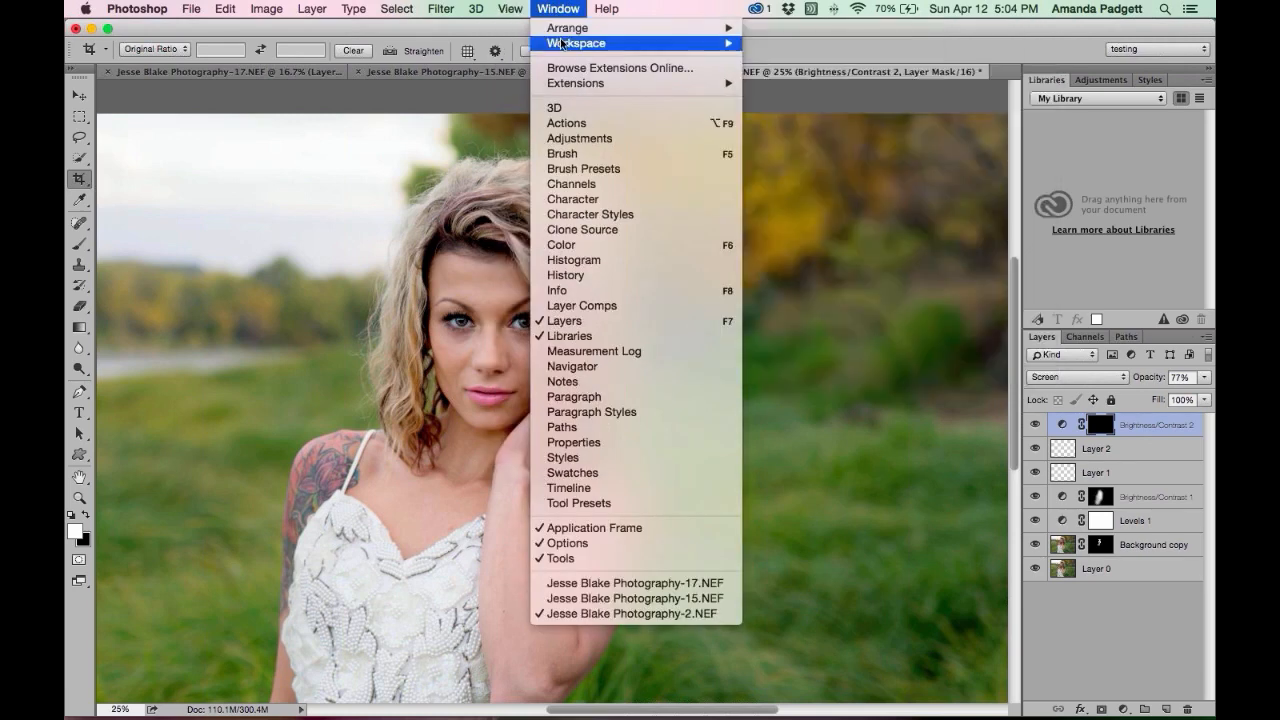
left_click(668, 12)
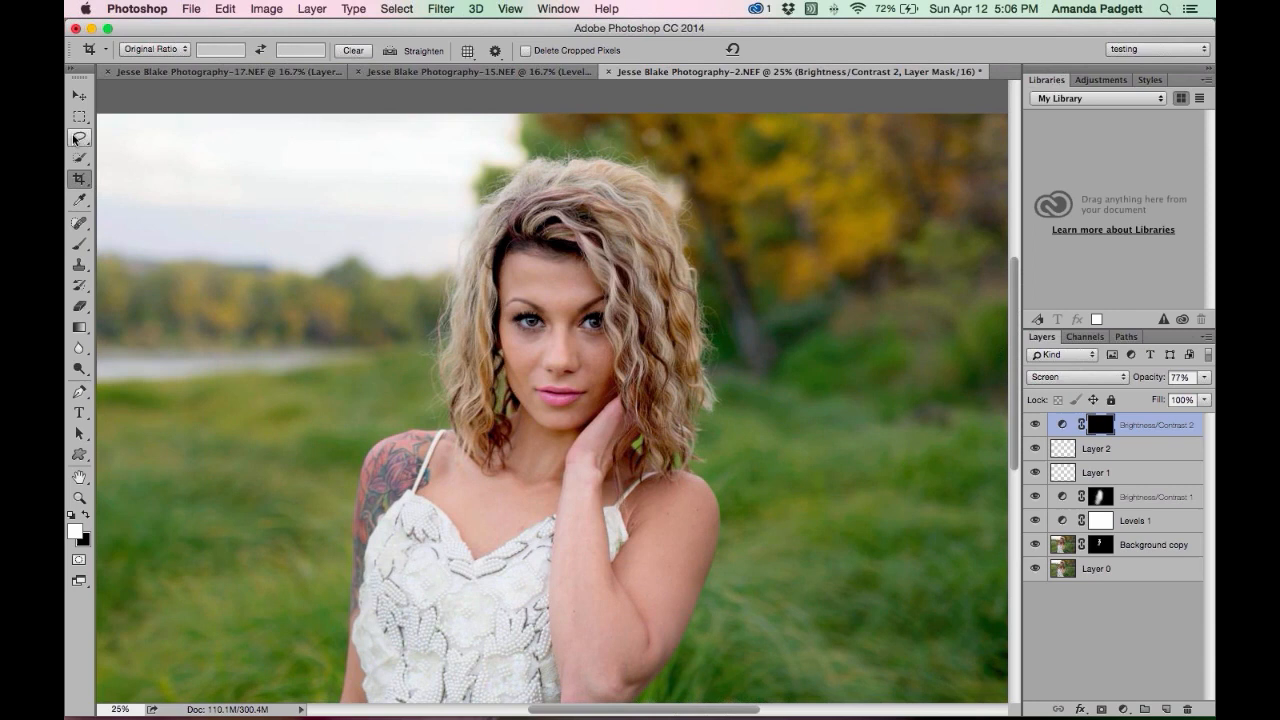
Activate the Lasso, Spot Healing Brush and Brush tools in turn to view each tool's options.
left_click(78, 138)
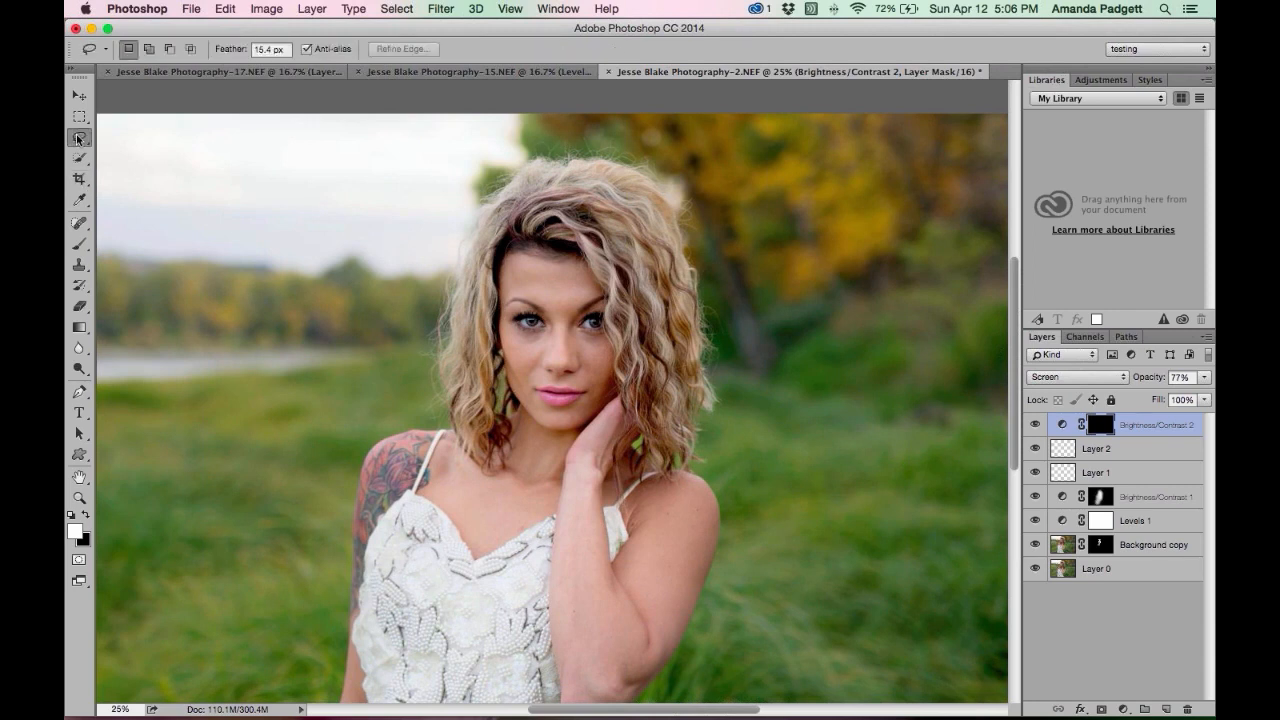
left_click(78, 222)
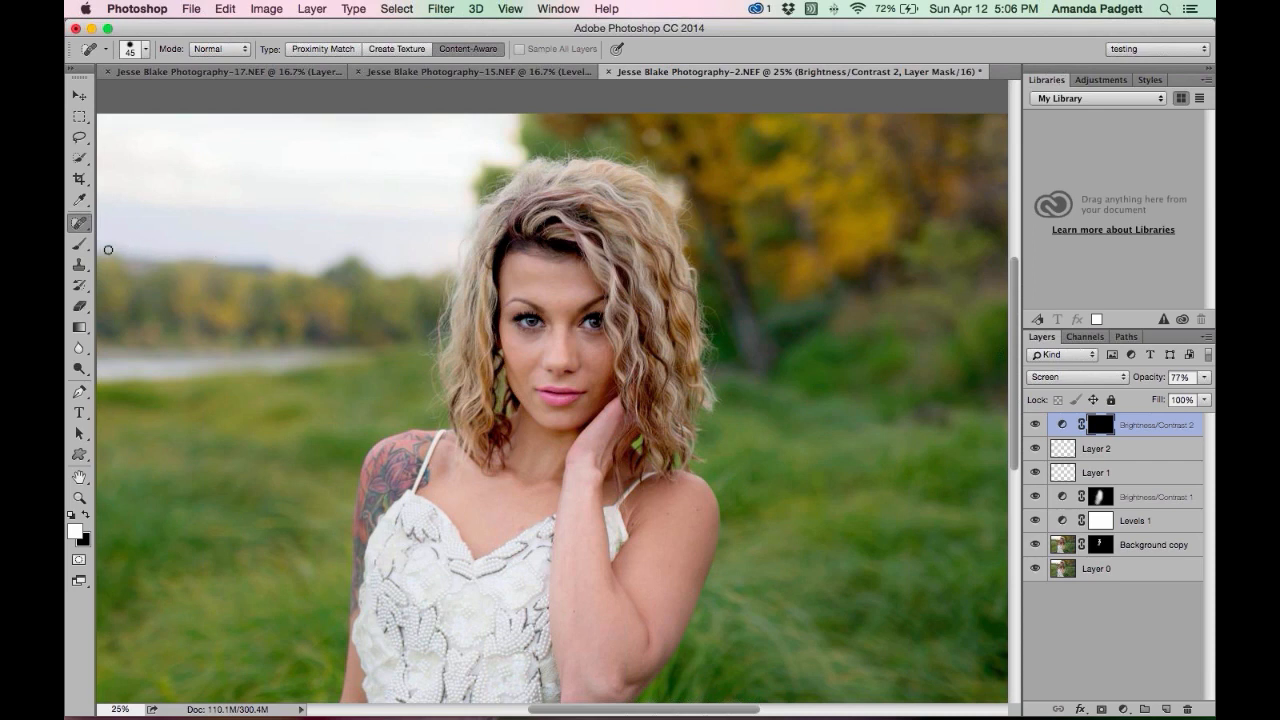
left_click(80, 244)
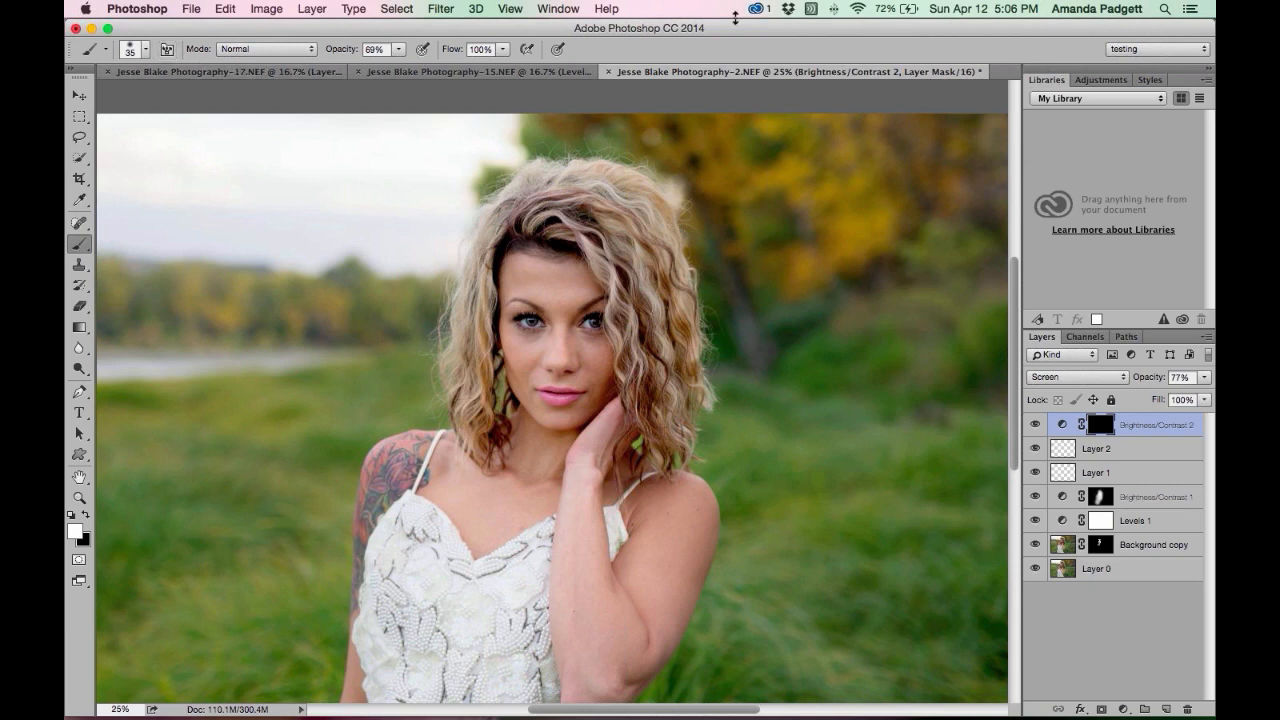
Add the History panel to the workspace and collapse it to an icon in the dock.
left_click(555, 8)
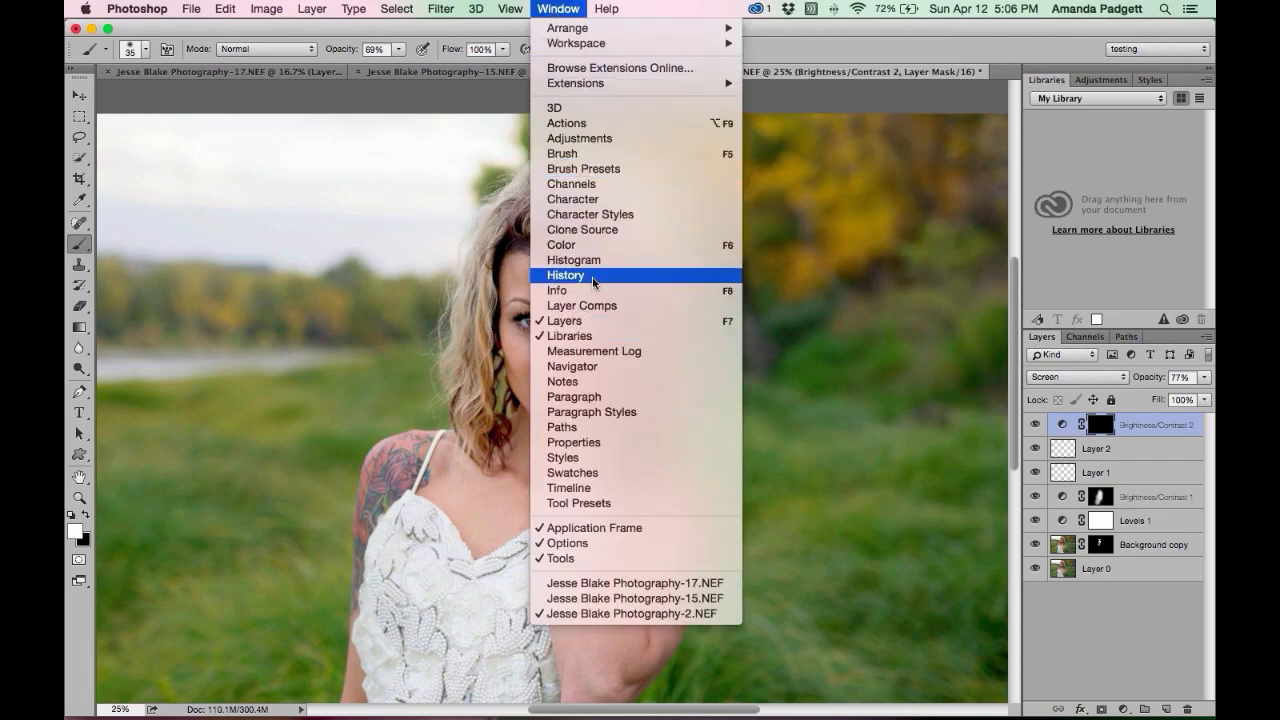
left_click(566, 275)
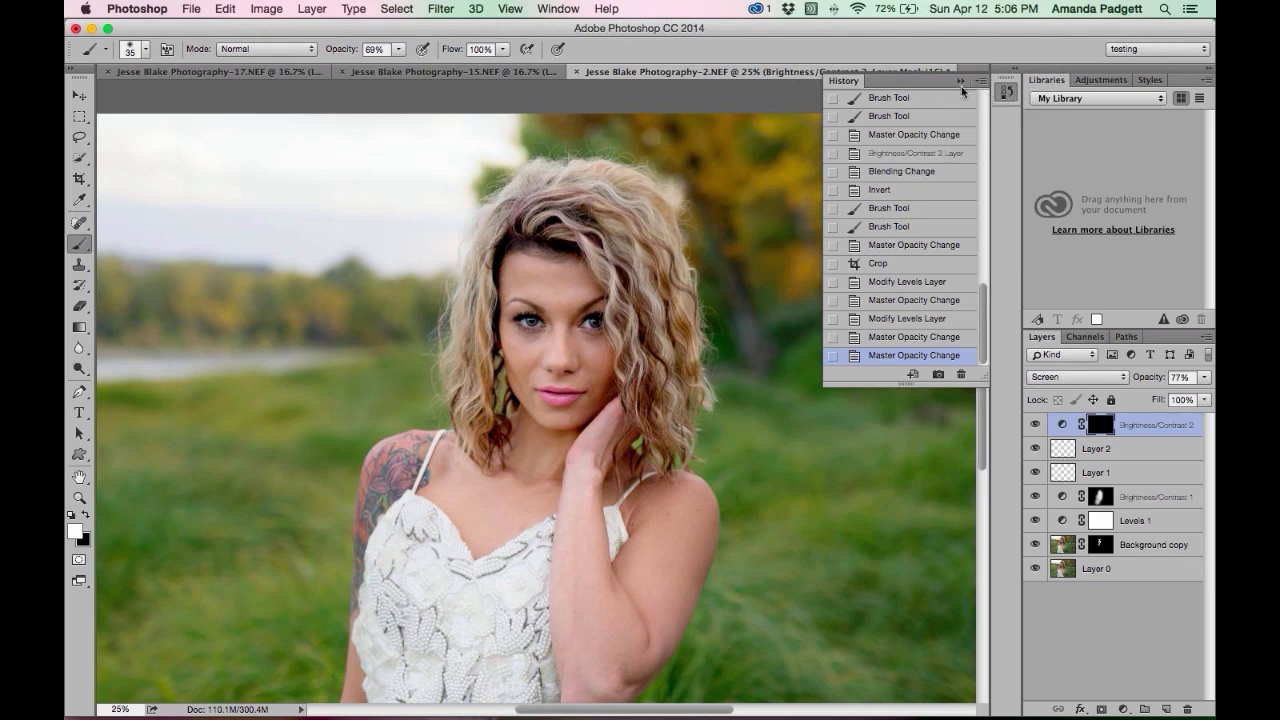
left_click(961, 83)
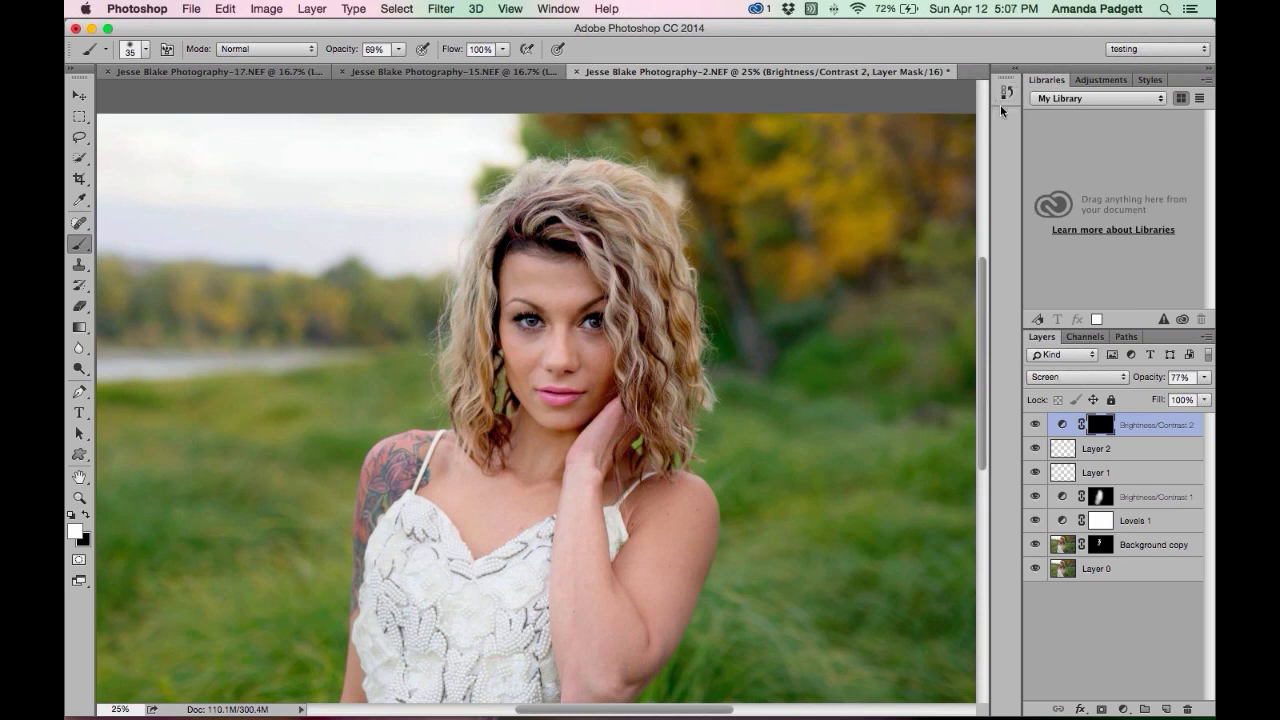
Bring the Adjustments panel to the front of its group and add the Color panel to the workspace.
left_click(1095, 82)
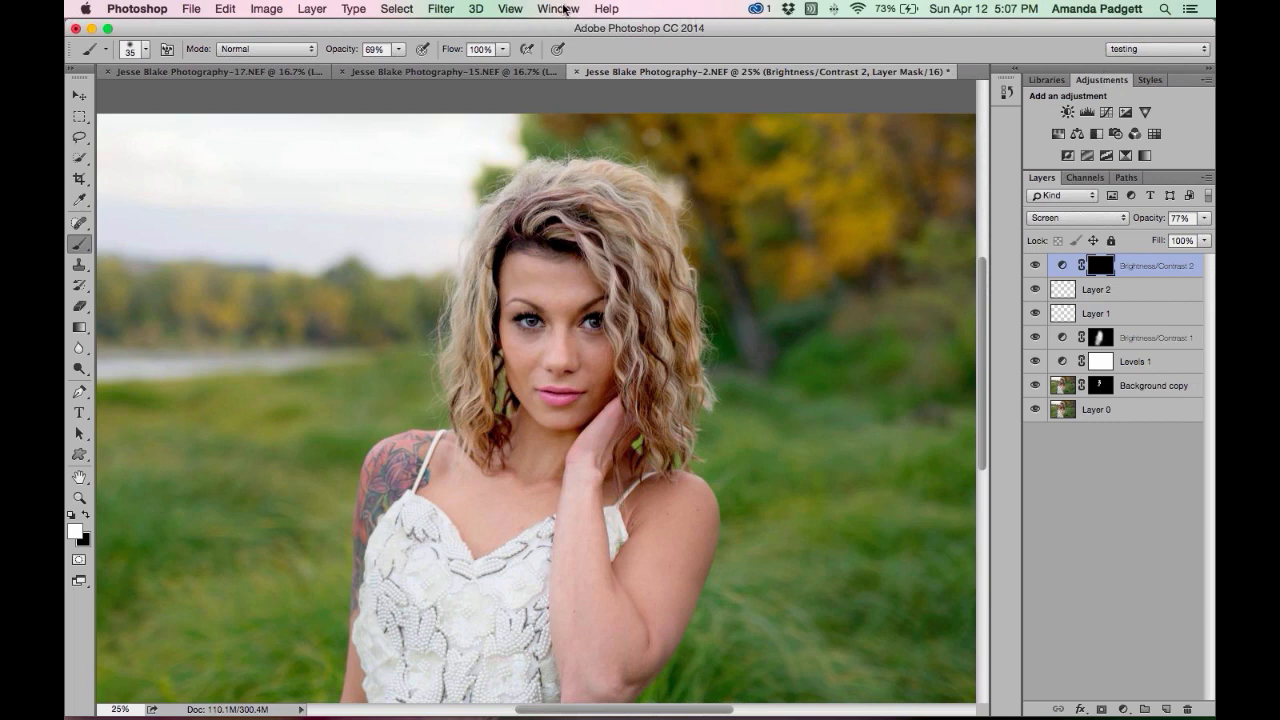
left_click(558, 8)
left_click(593, 245)
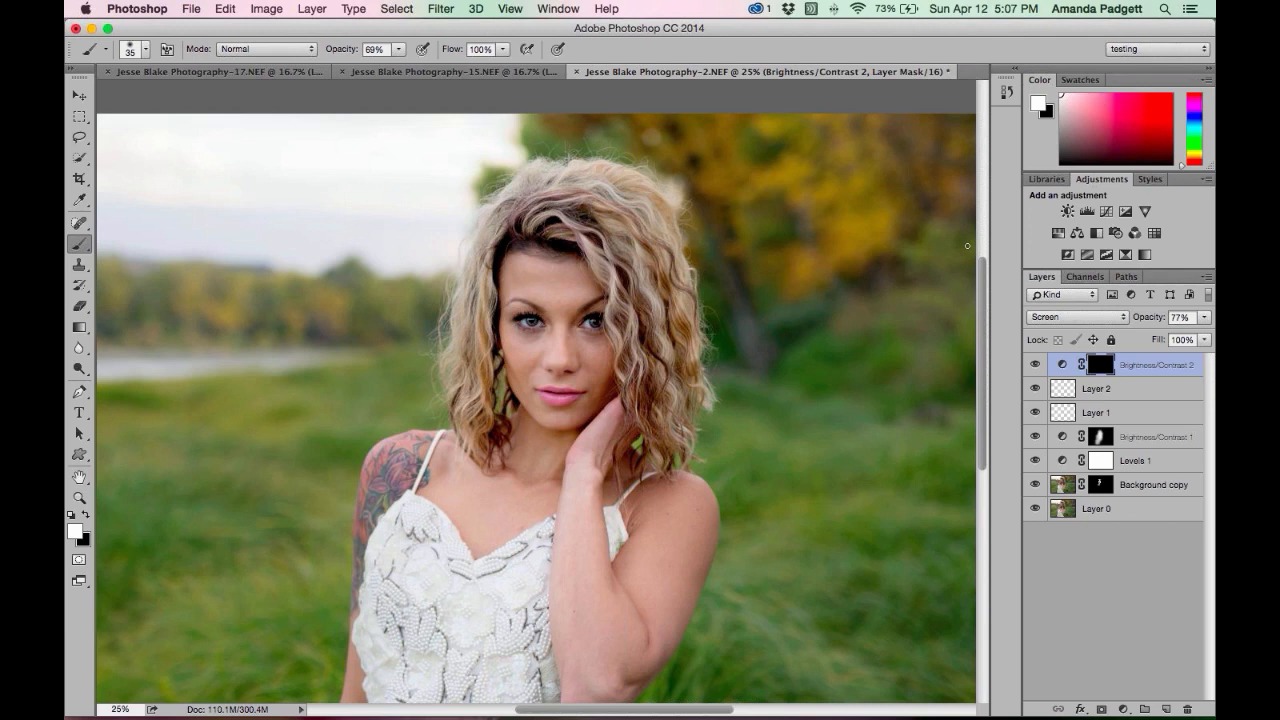
Add the Info panel to the workspace and collapse it to an icon in the dock.
left_click(566, 11)
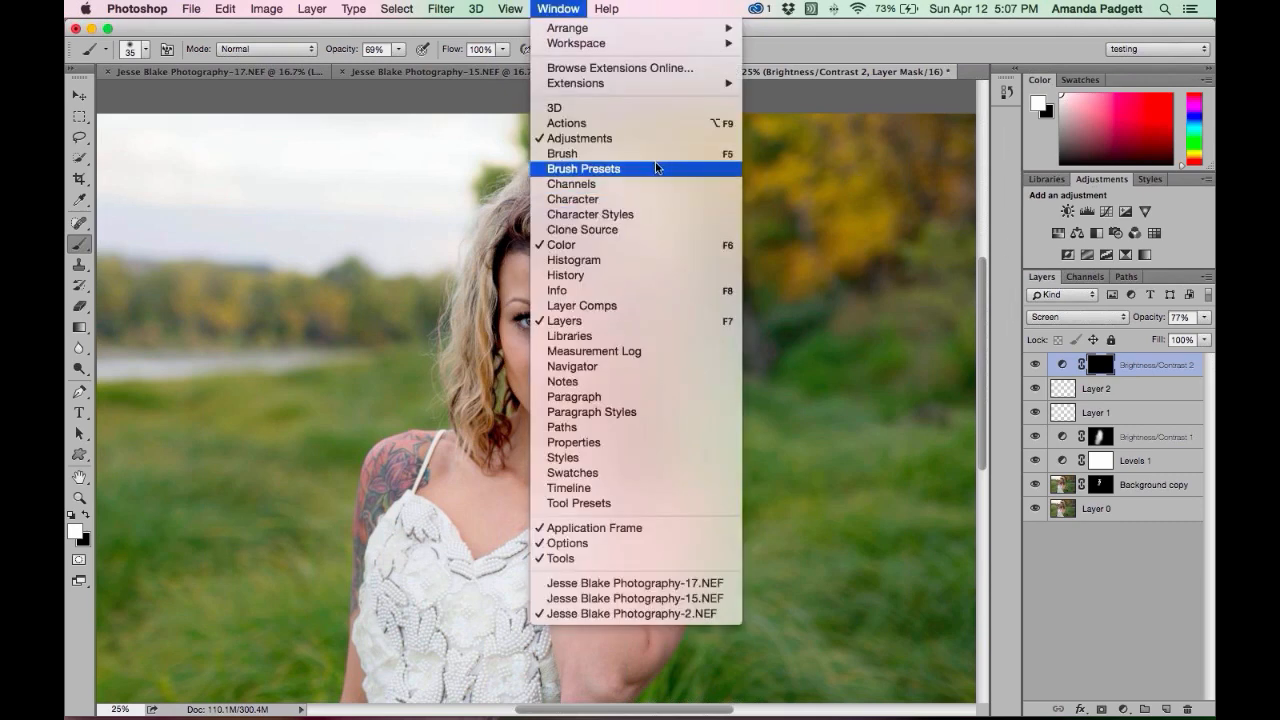
left_click(581, 290)
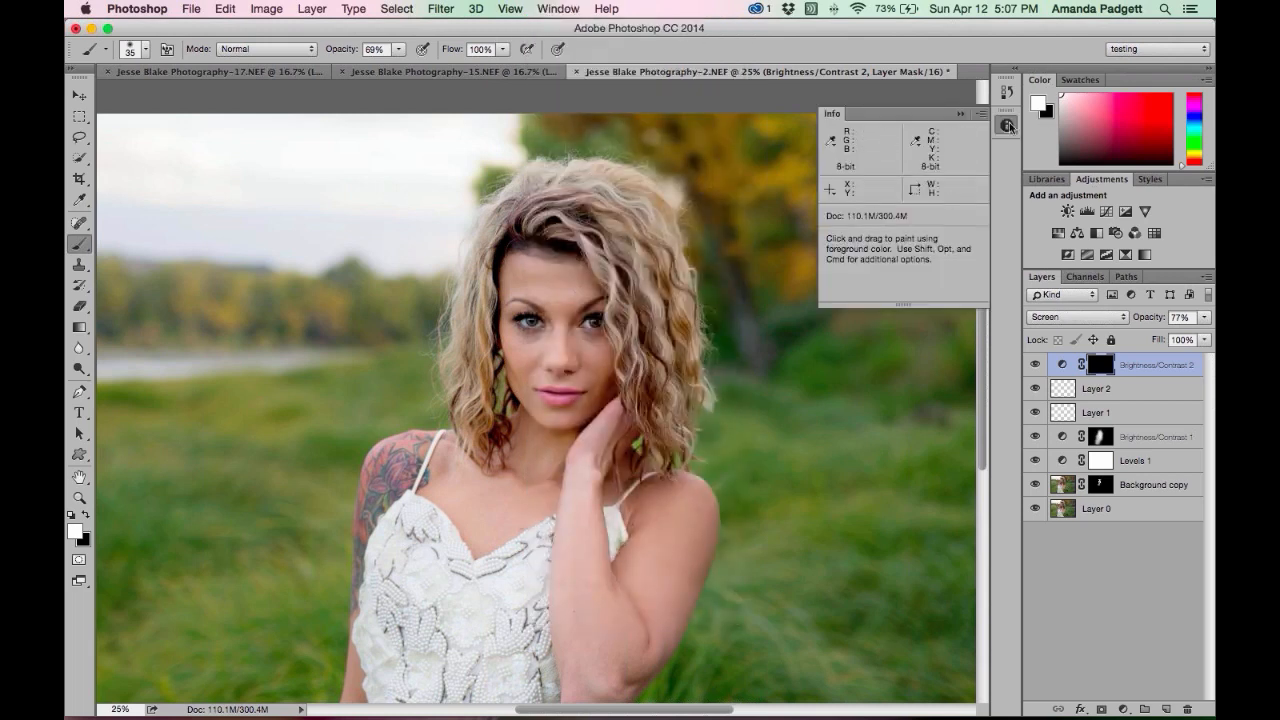
left_click(962, 115)
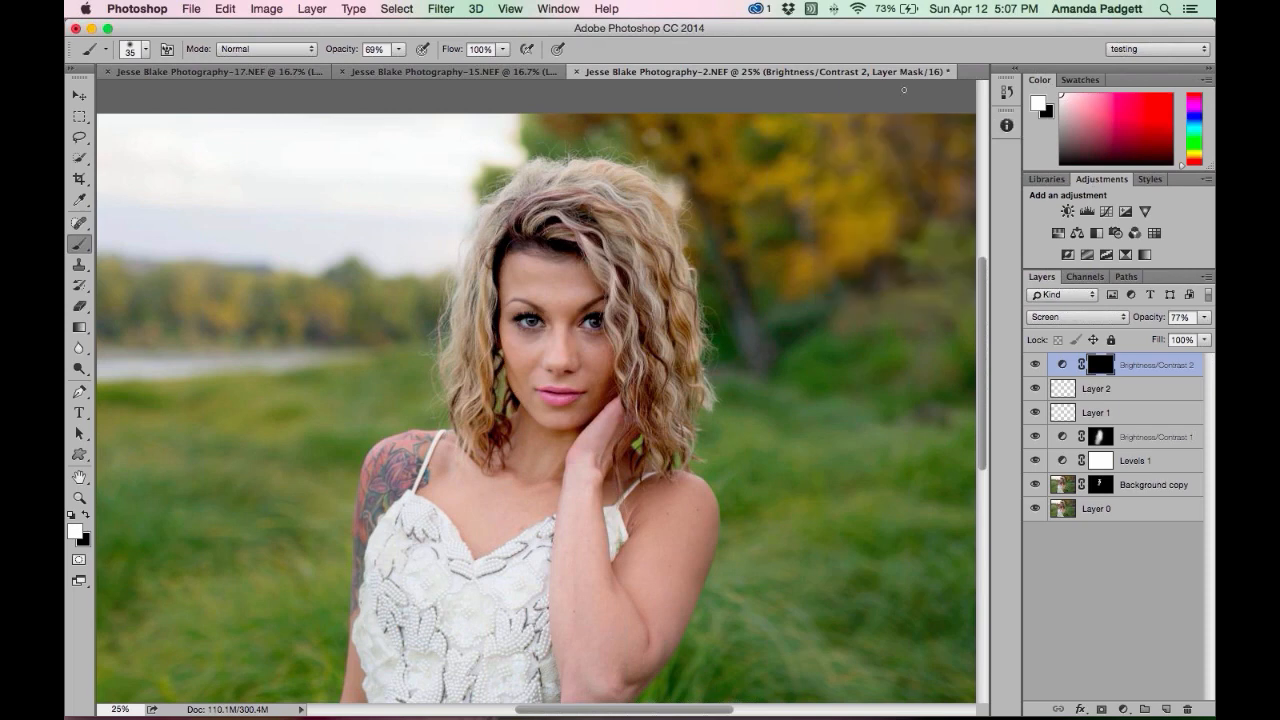
Add the Actions panel to the workspace and collapse it beside the History icon.
left_click(568, 10)
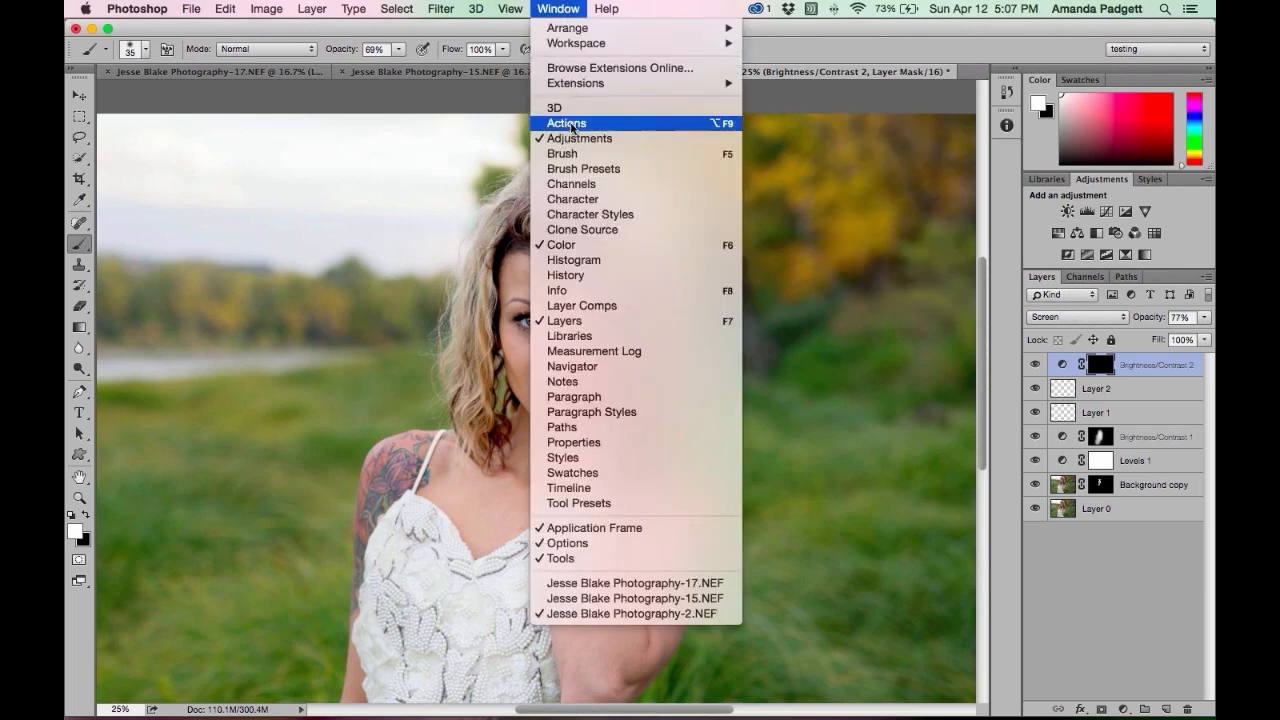
left_click(567, 123)
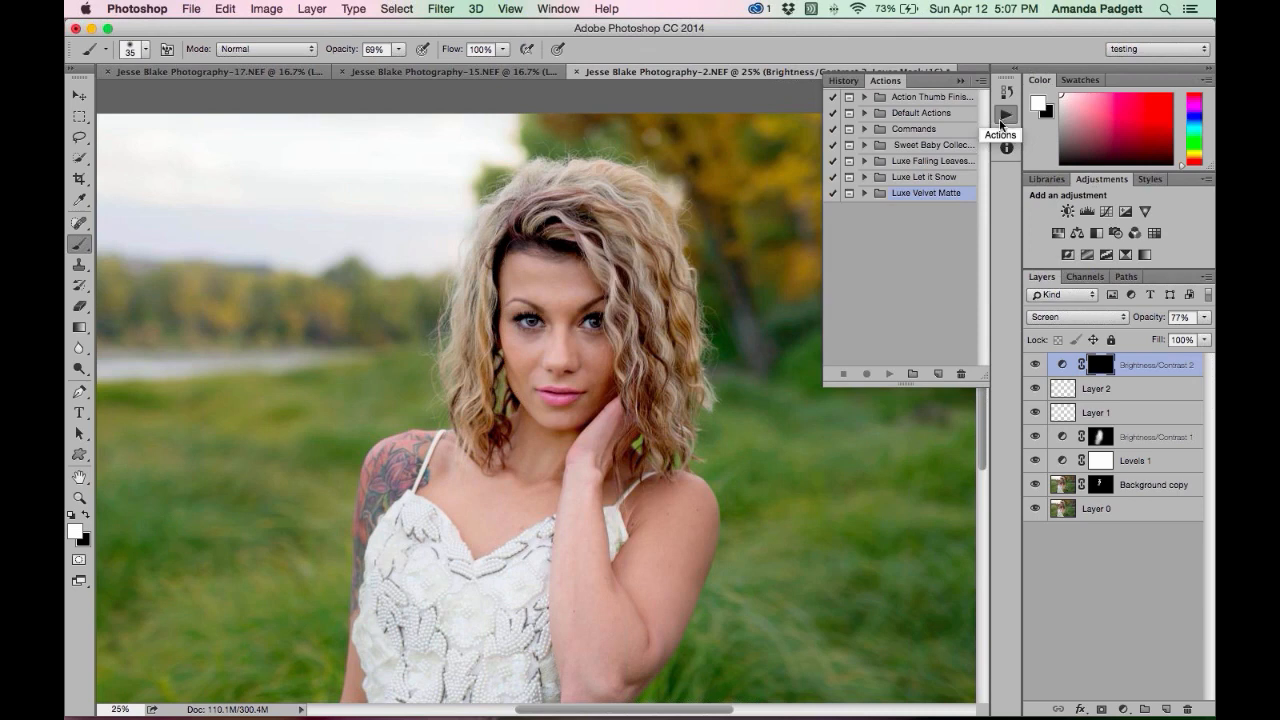
left_click(960, 80)
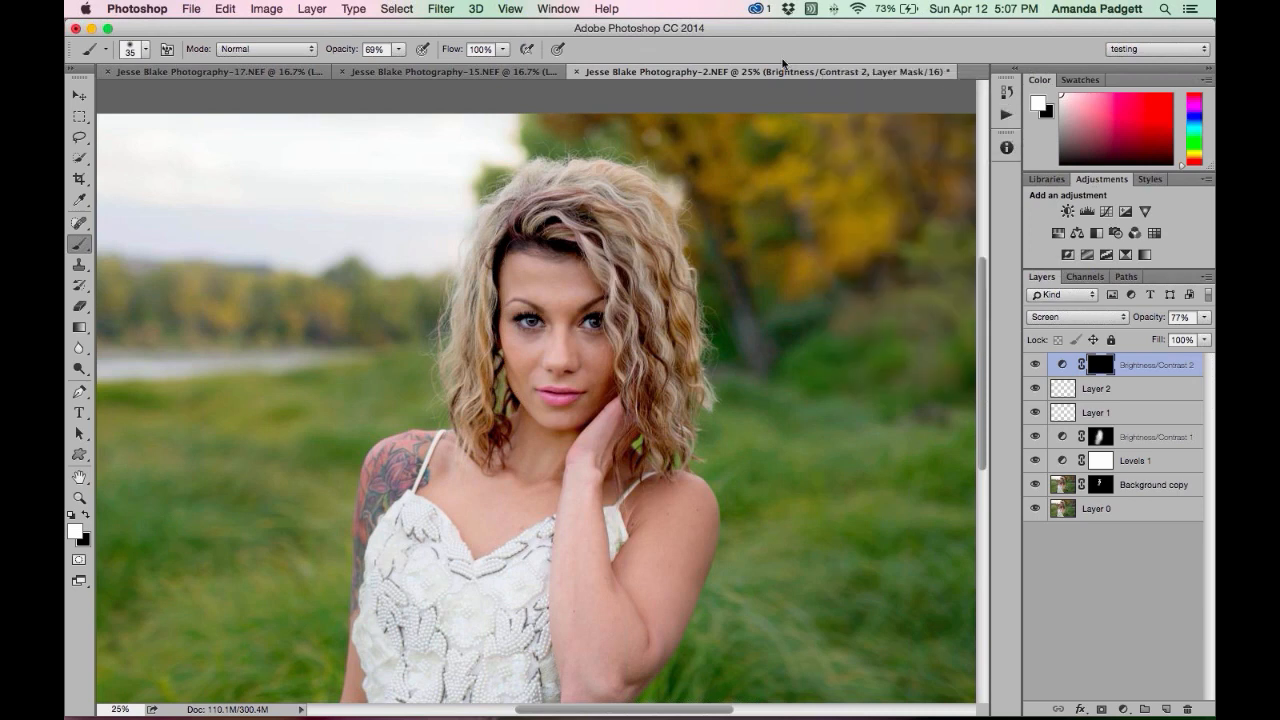
Close the collapsed Actions panel and restore it to the workspace.
left_click(554, 10)
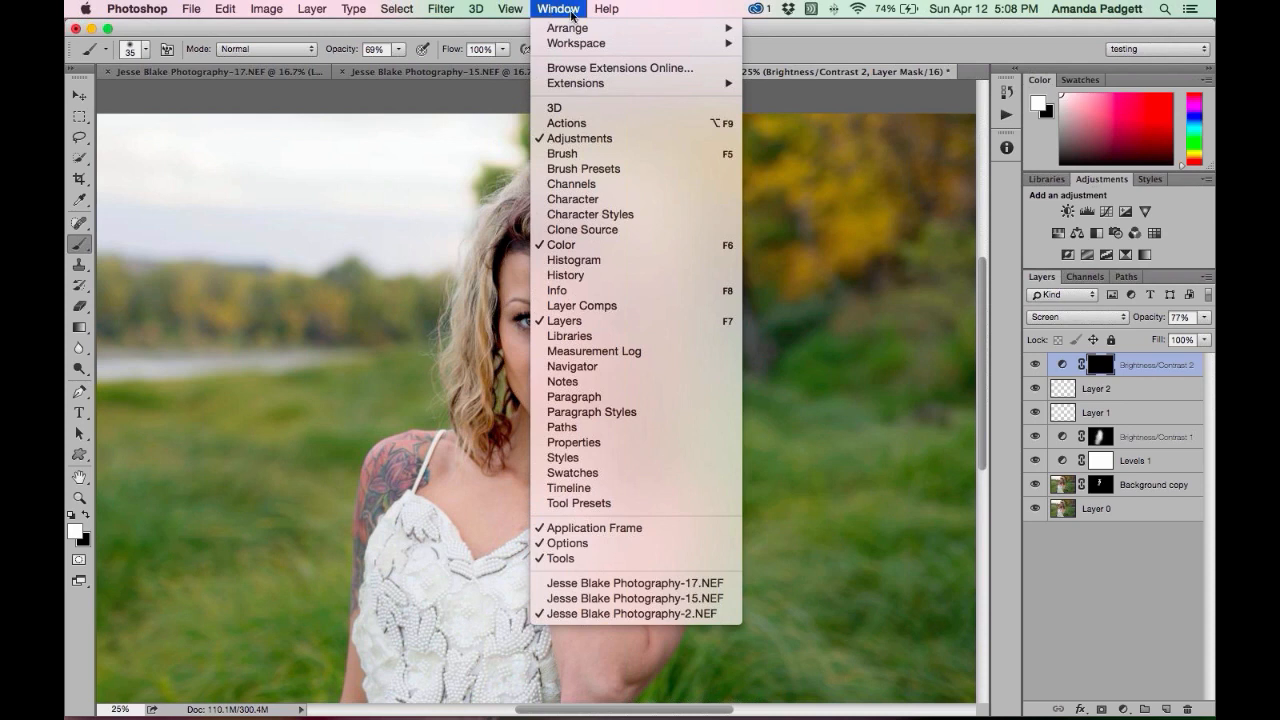
left_click(665, 14)
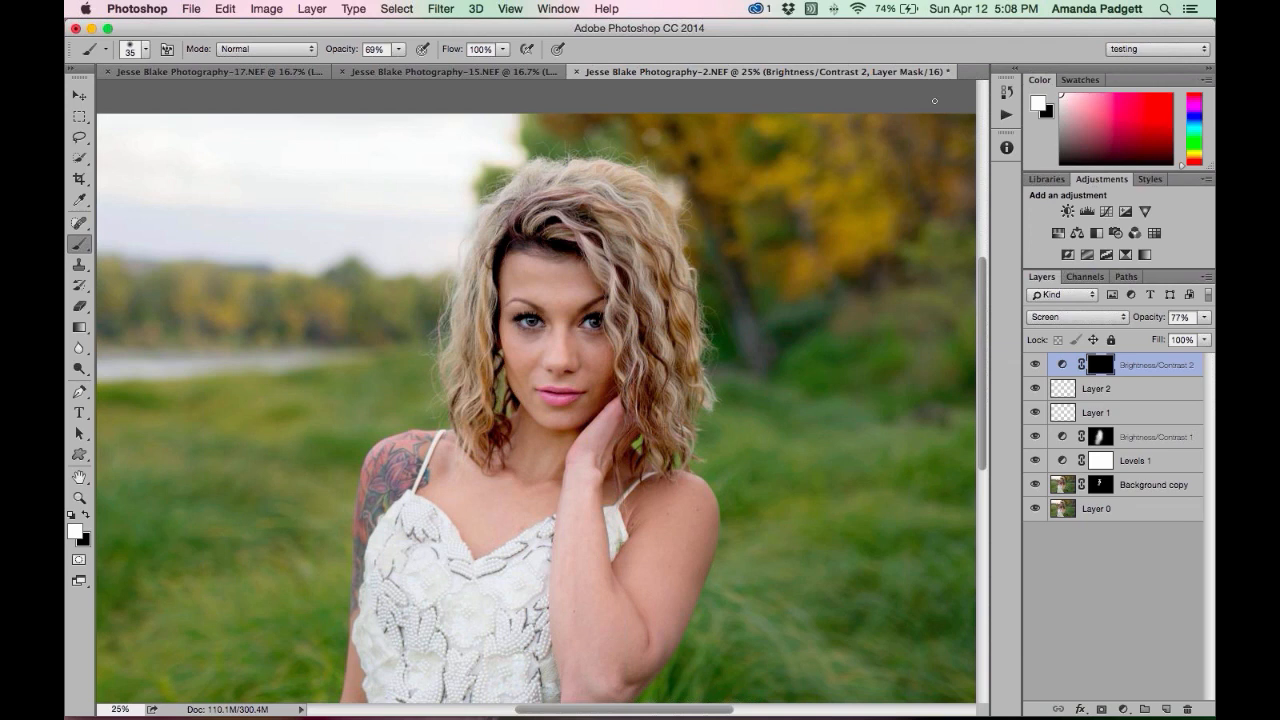
right_click(997, 115)
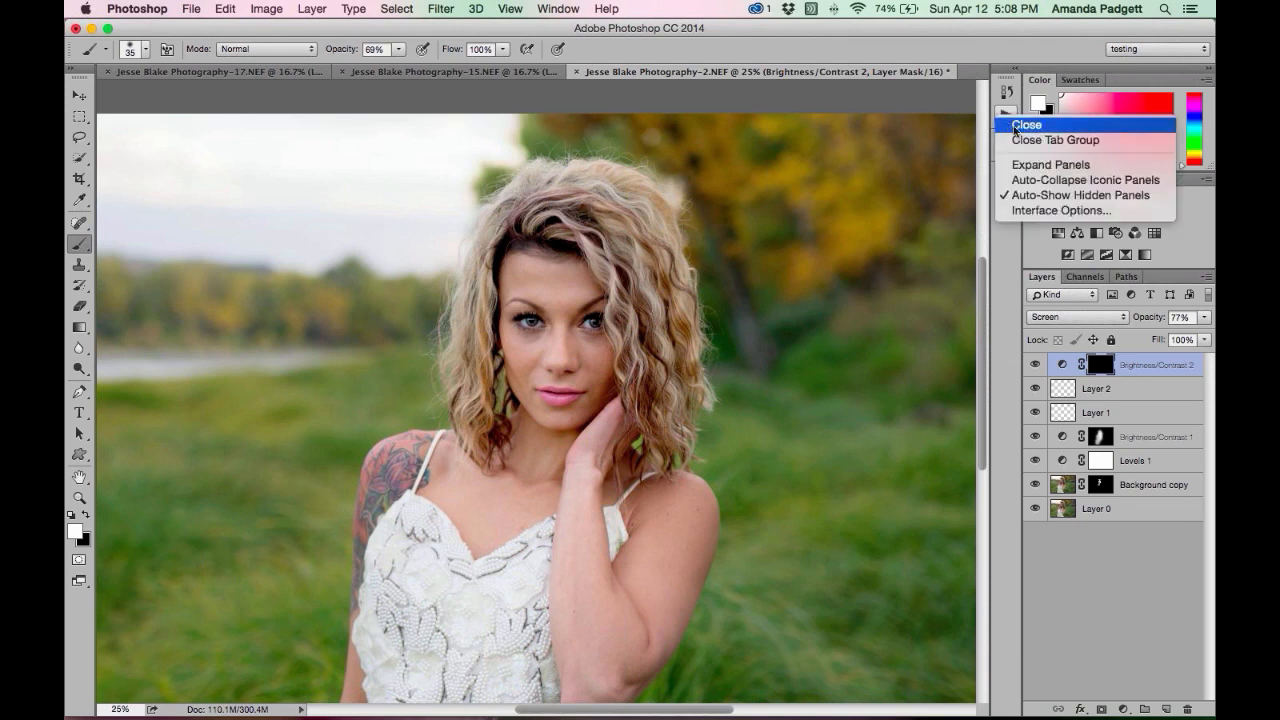
left_click(1024, 125)
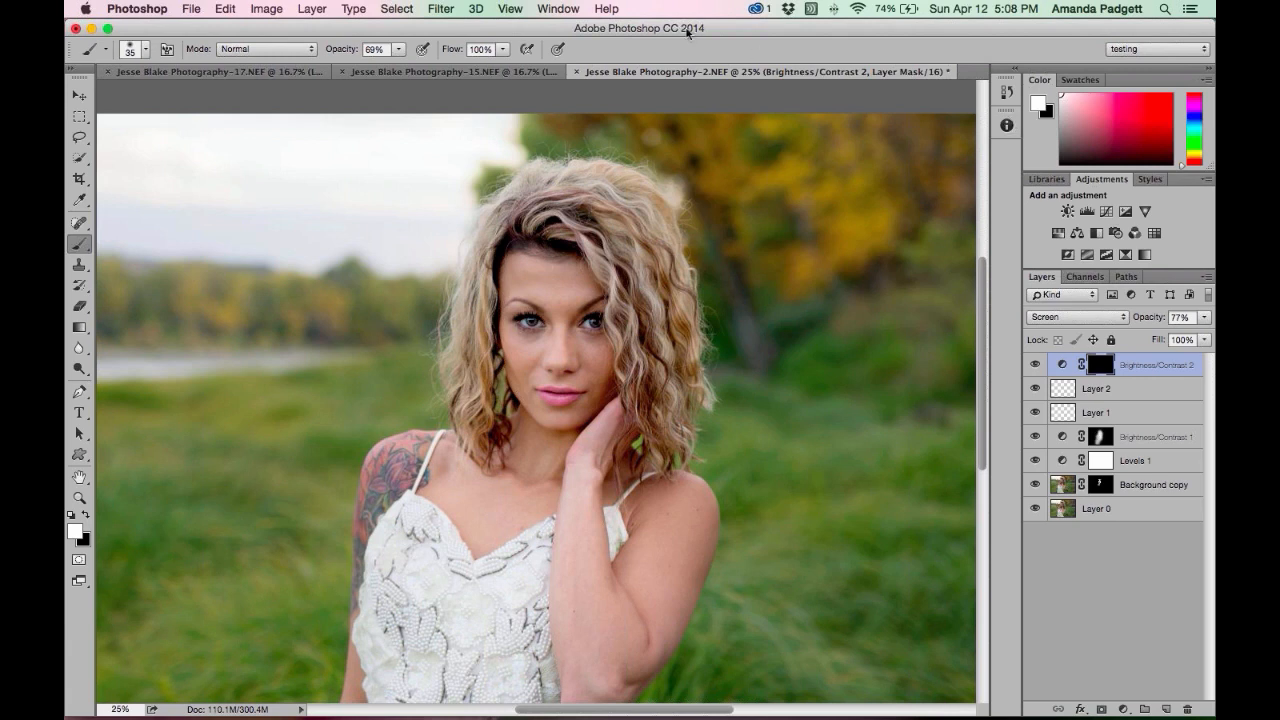
left_click(561, 9)
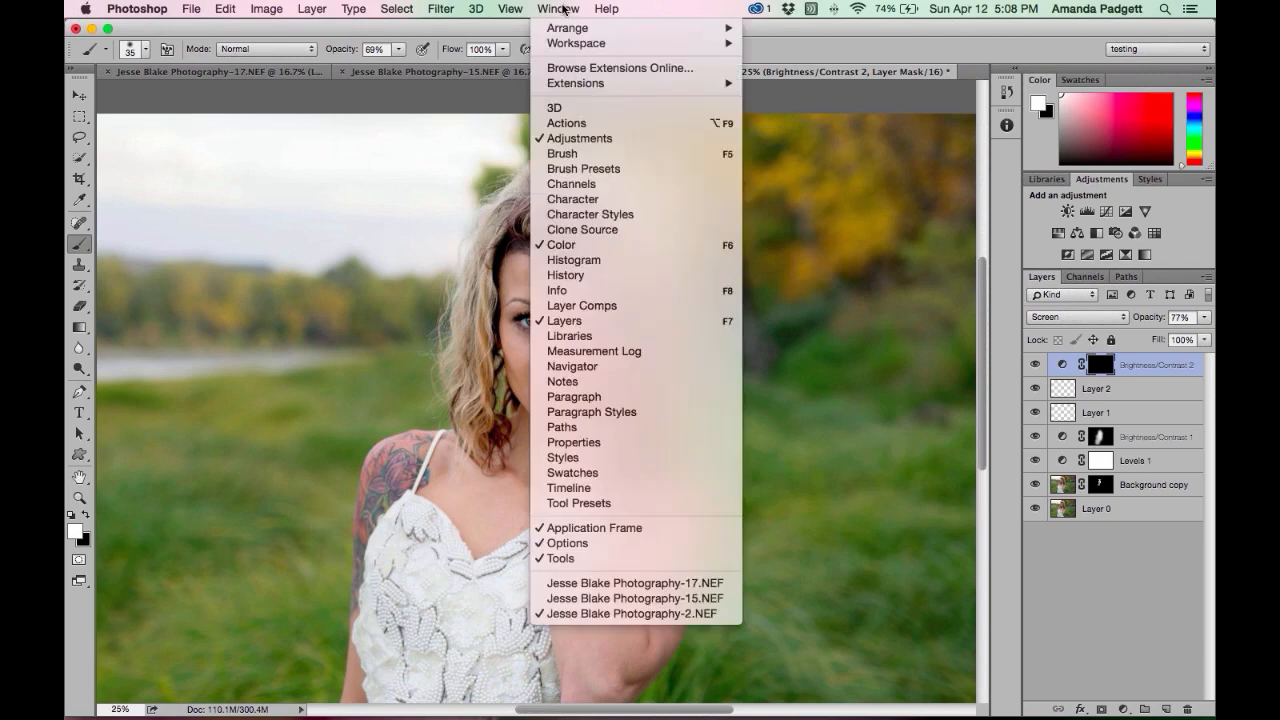
left_click(591, 124)
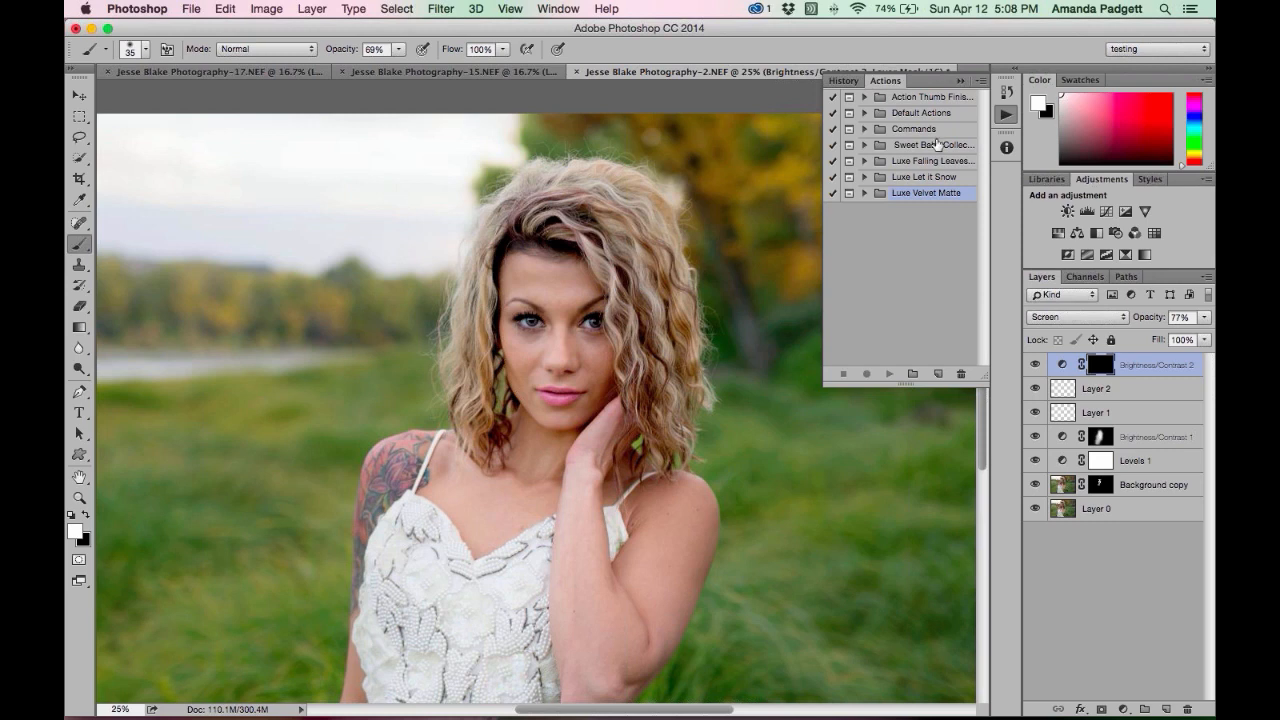
key("super+Tab")
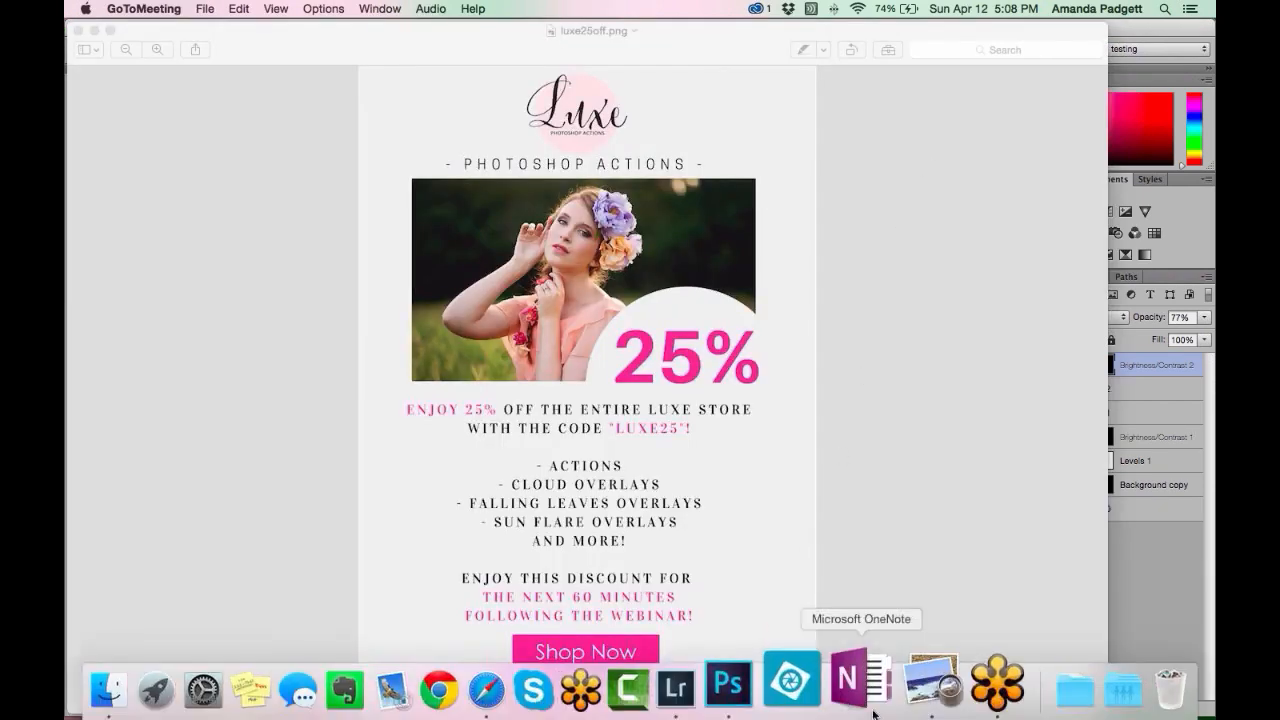
left_click(763, 688)
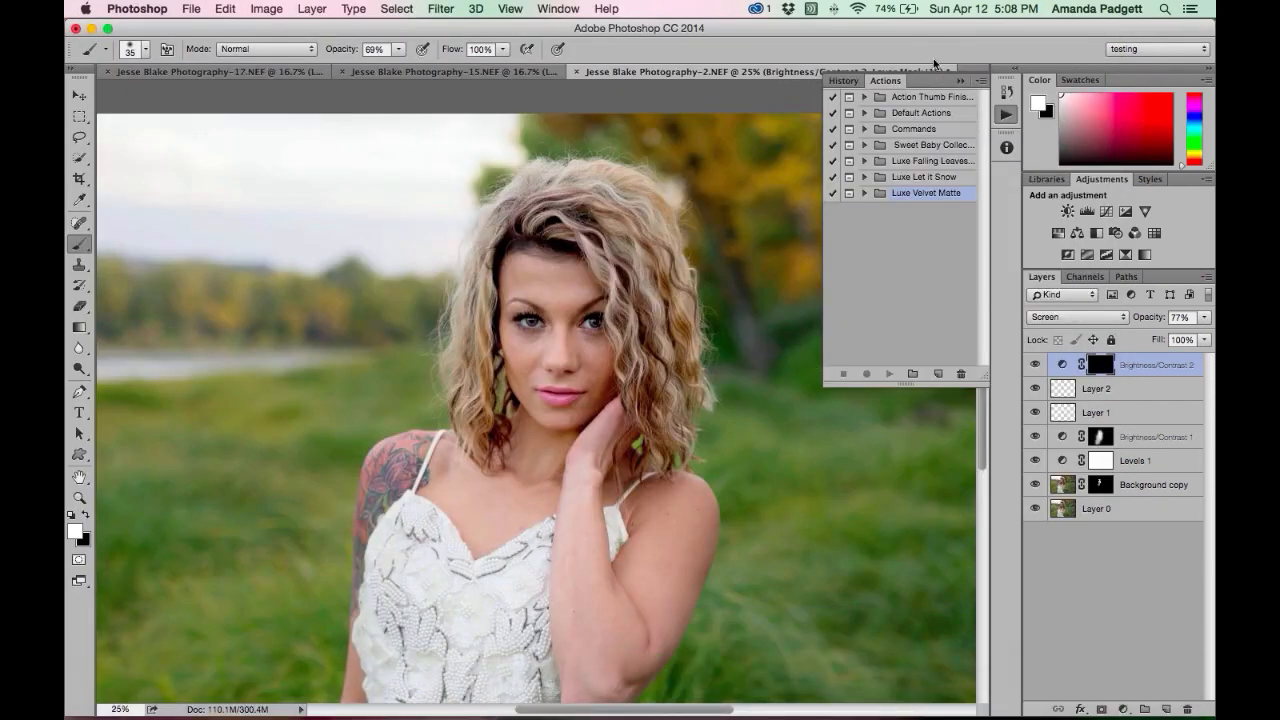
Add the Brush panel, collapse it, and widen the icon dock to show the panel names.
left_click(560, 8)
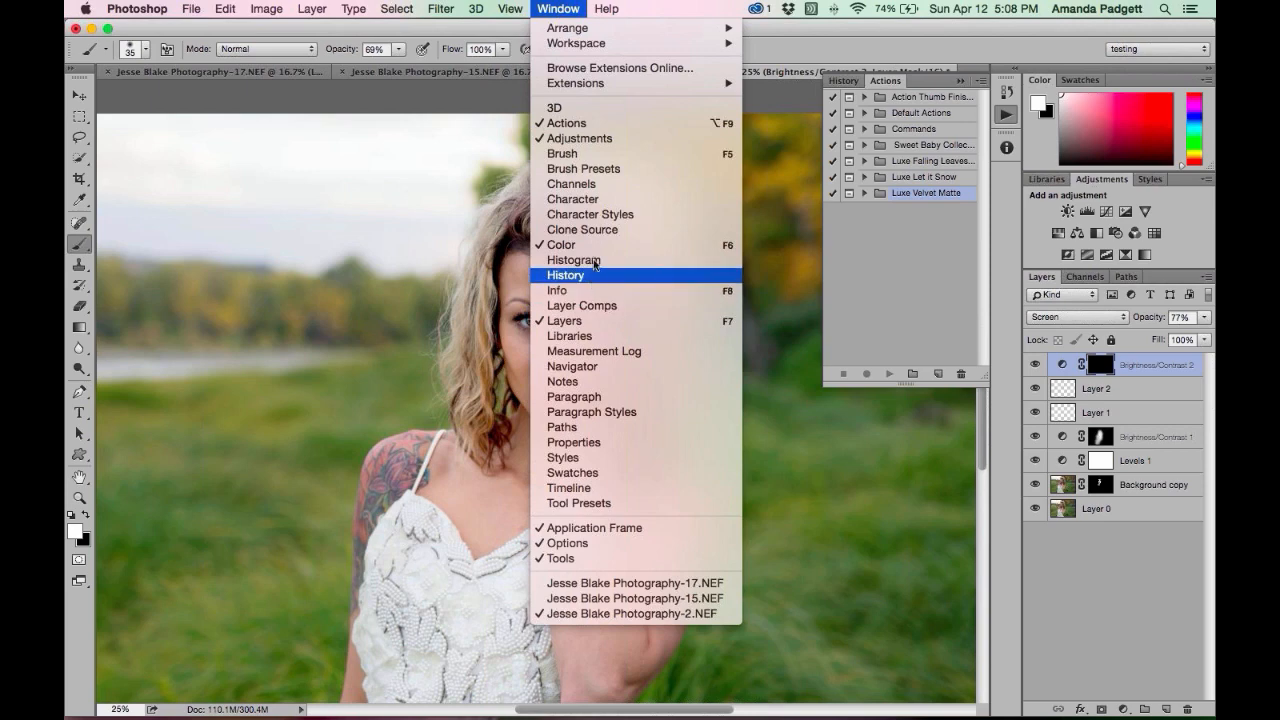
left_click(590, 153)
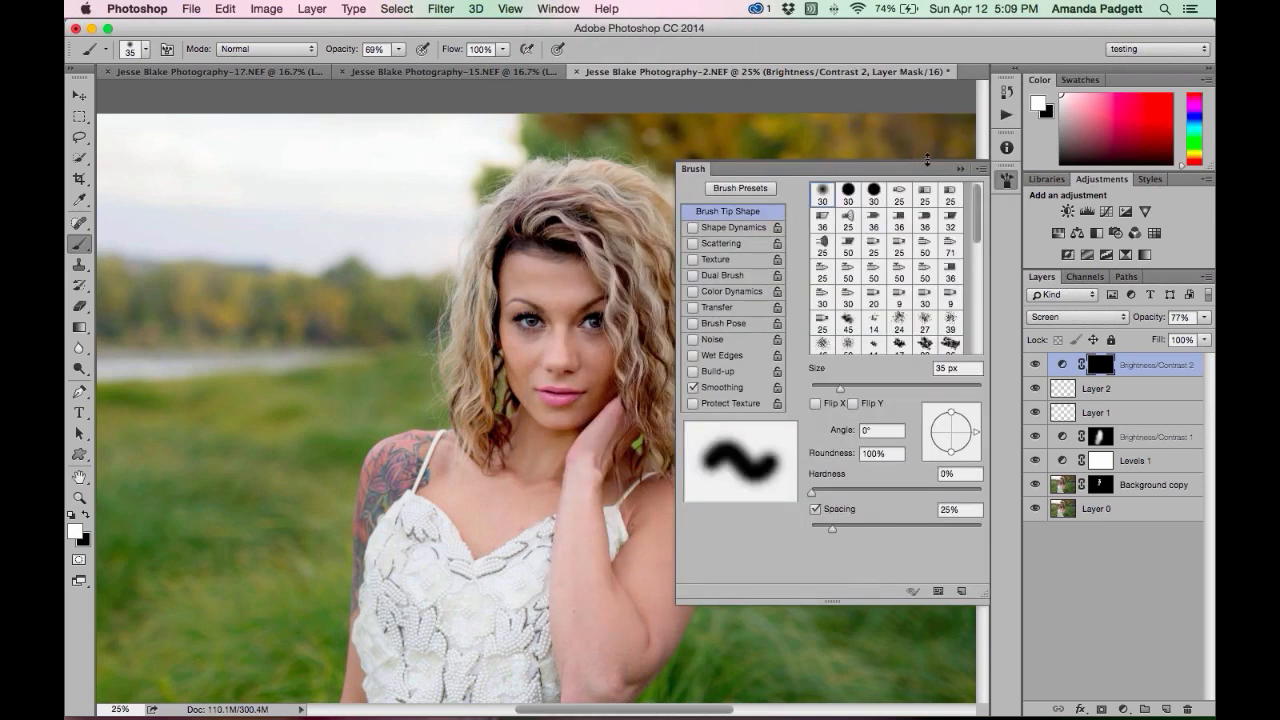
left_click(1006, 178)
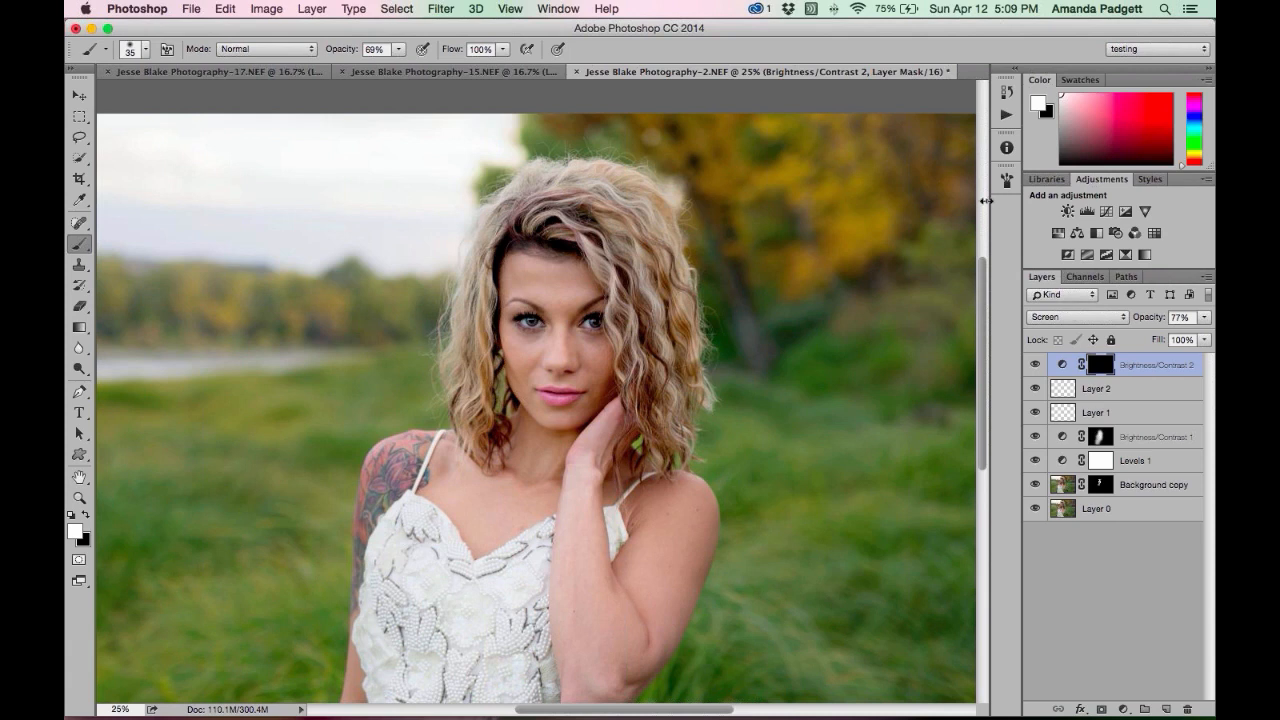
mouse_move(984, 201)
left_mouse_down()
mouse_move(941, 202)
mouse_move(951, 206)
left_mouse_up()
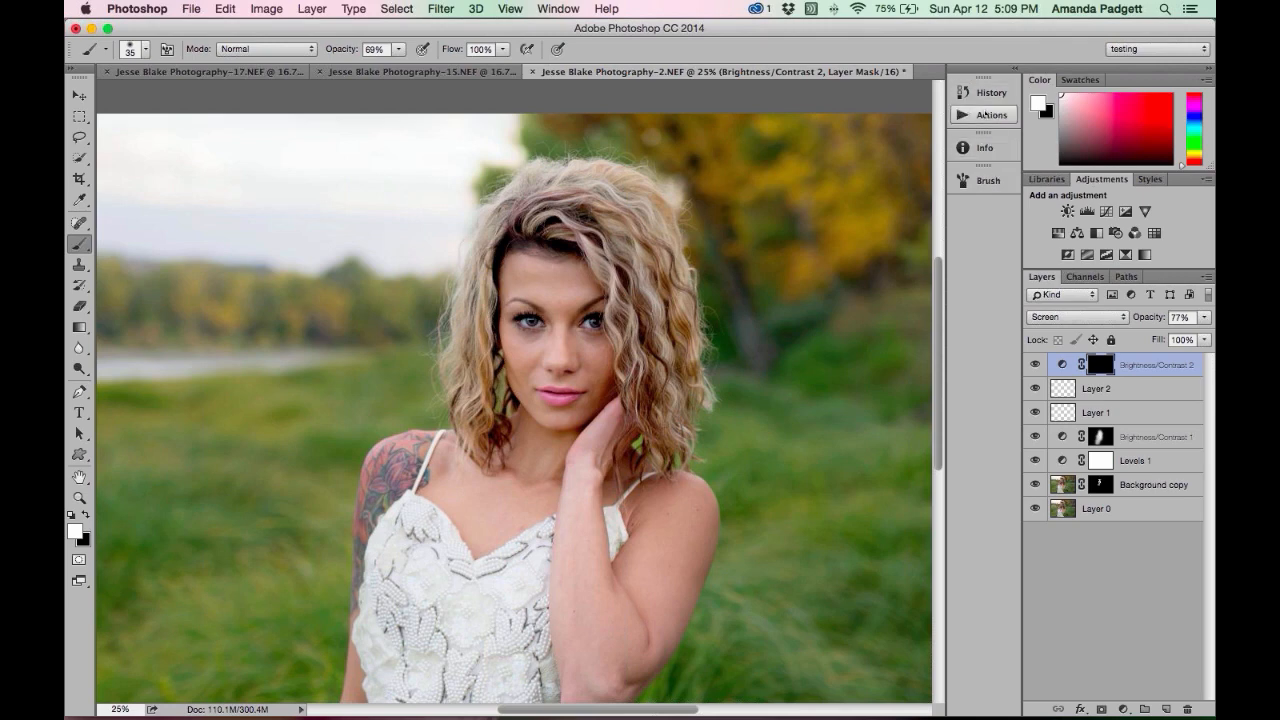
Add the Paragraph and Paragraph Styles panels to the workspace and collapse each into the dock.
left_click(571, 10)
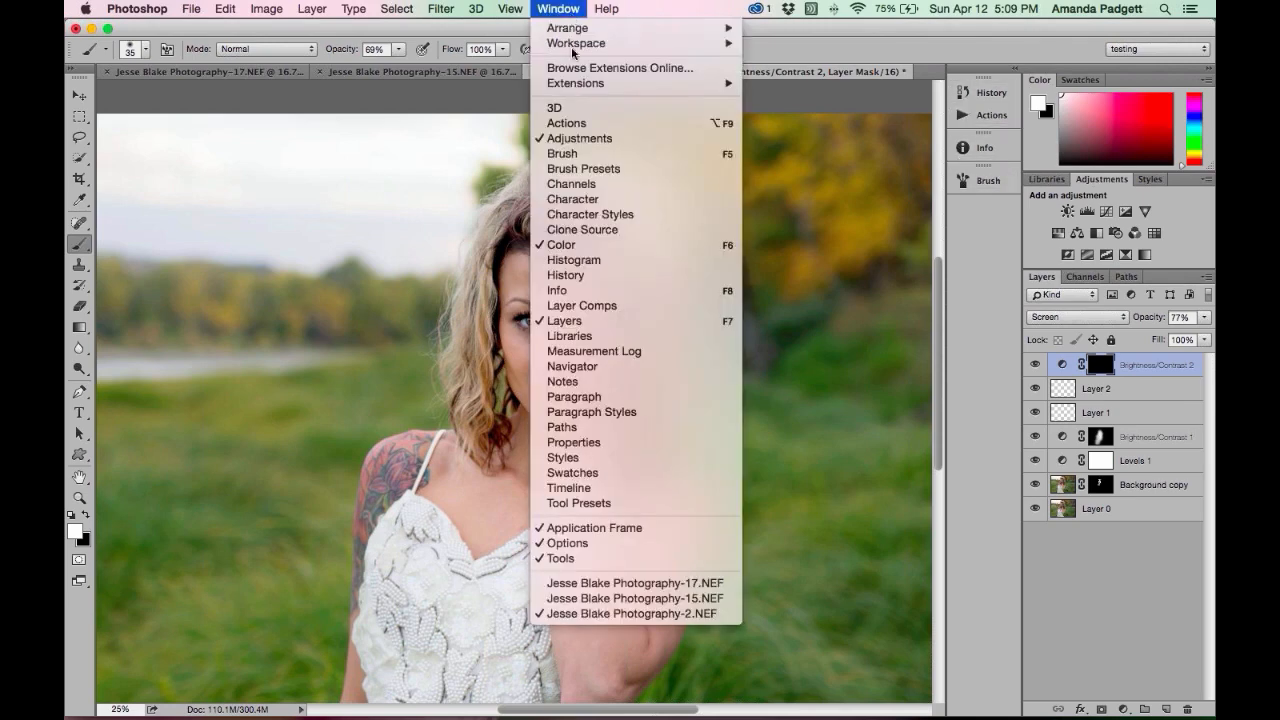
left_click(575, 396)
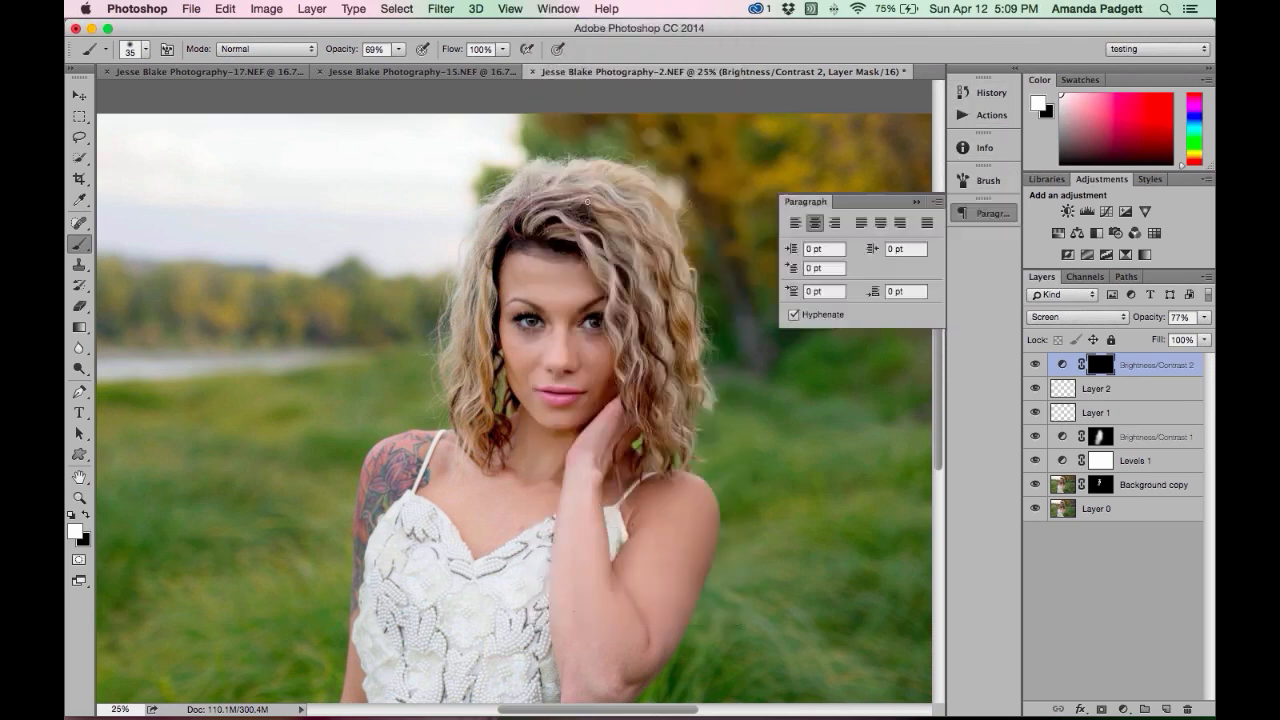
left_click(916, 201)
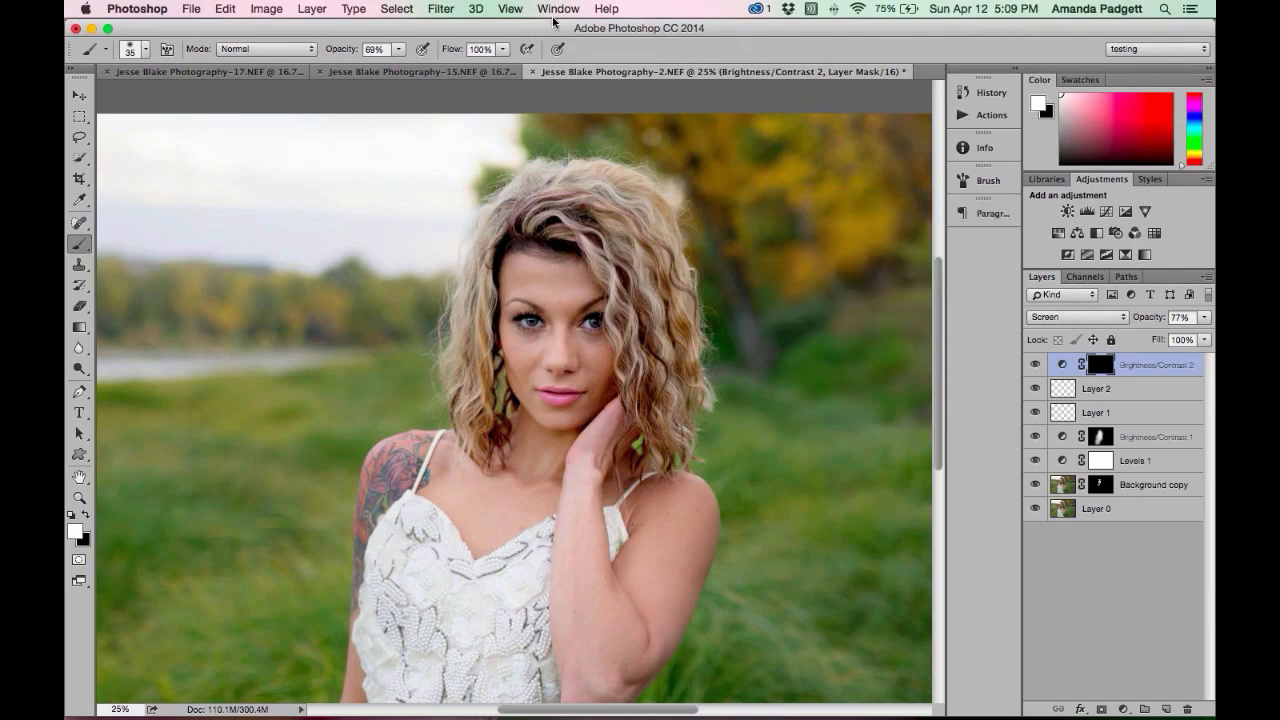
left_click(566, 10)
left_click(591, 411)
left_click(916, 235)
Add the Brush Presets panel to the workspace and collapse it beneath the Brush entry.
left_click(563, 10)
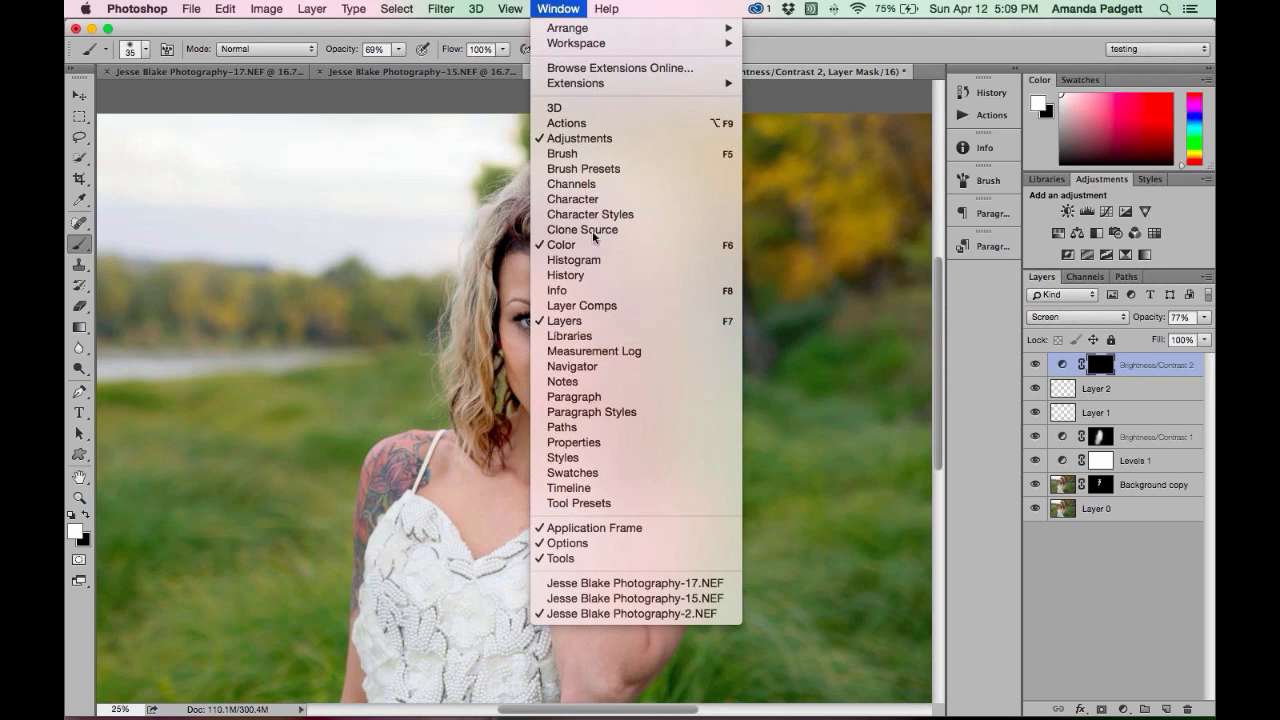
left_click(600, 168)
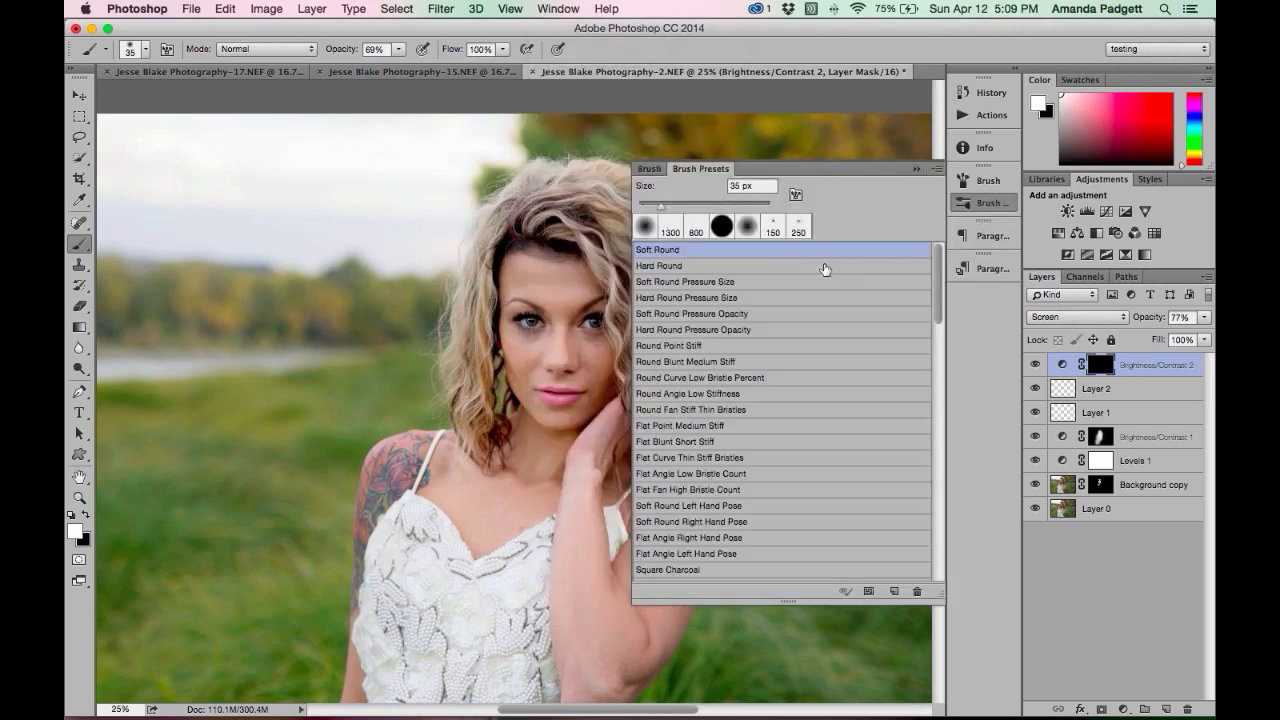
left_click(916, 169)
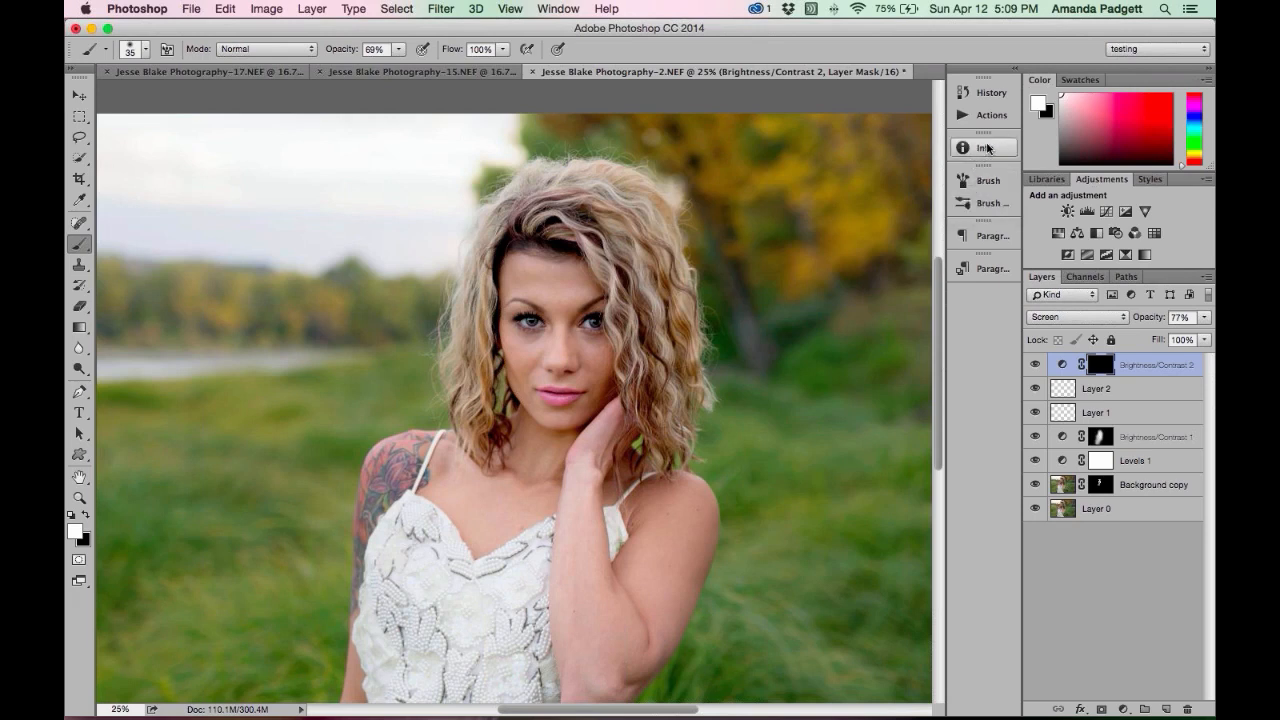
Move the Info panel between History and Actions and narrow the dock back to icons only.
left_click_drag(1006, 145, 995, 115)
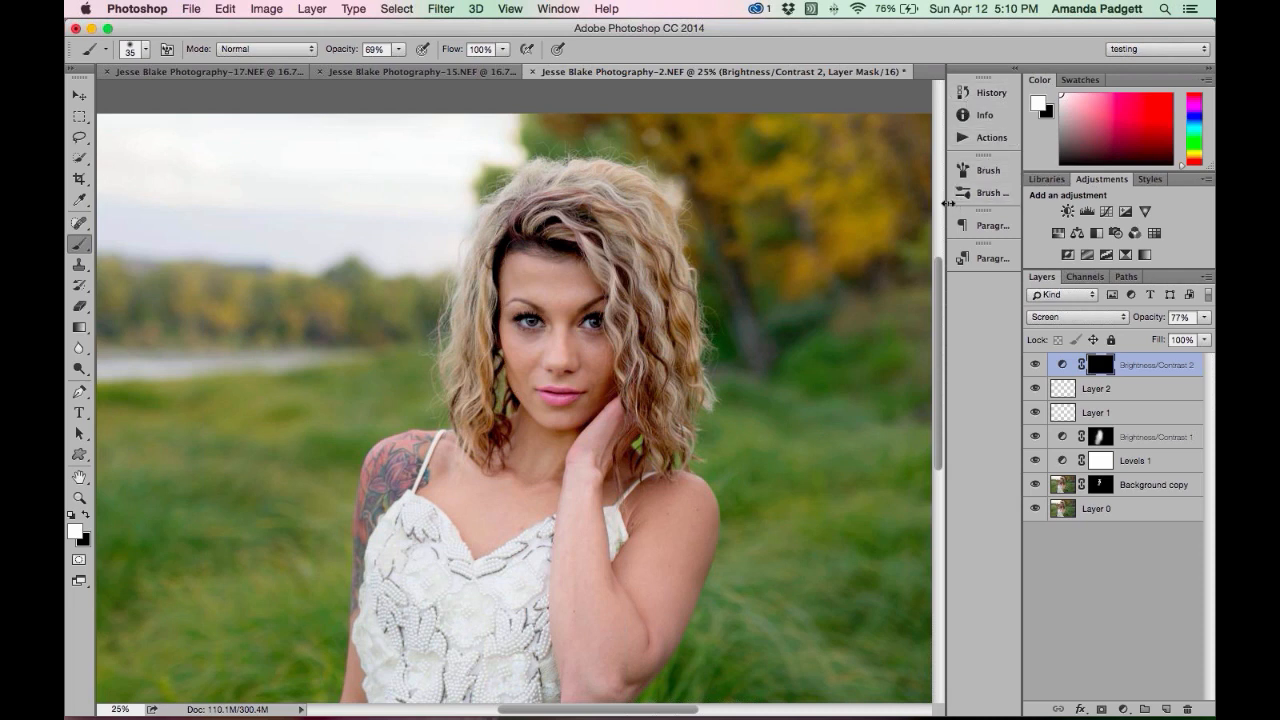
left_click_drag(957, 203, 986, 207)
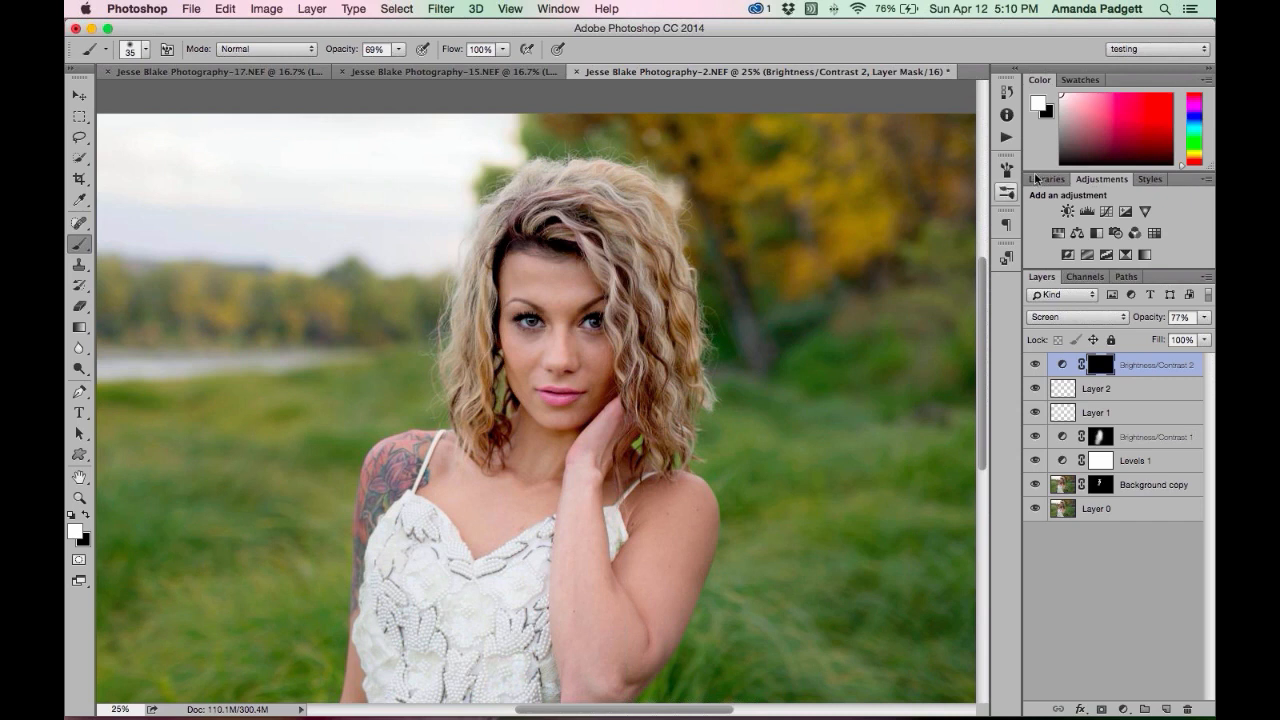
Close the Swatches panel in the Color group and add it back to the workspace.
right_click(1080, 86)
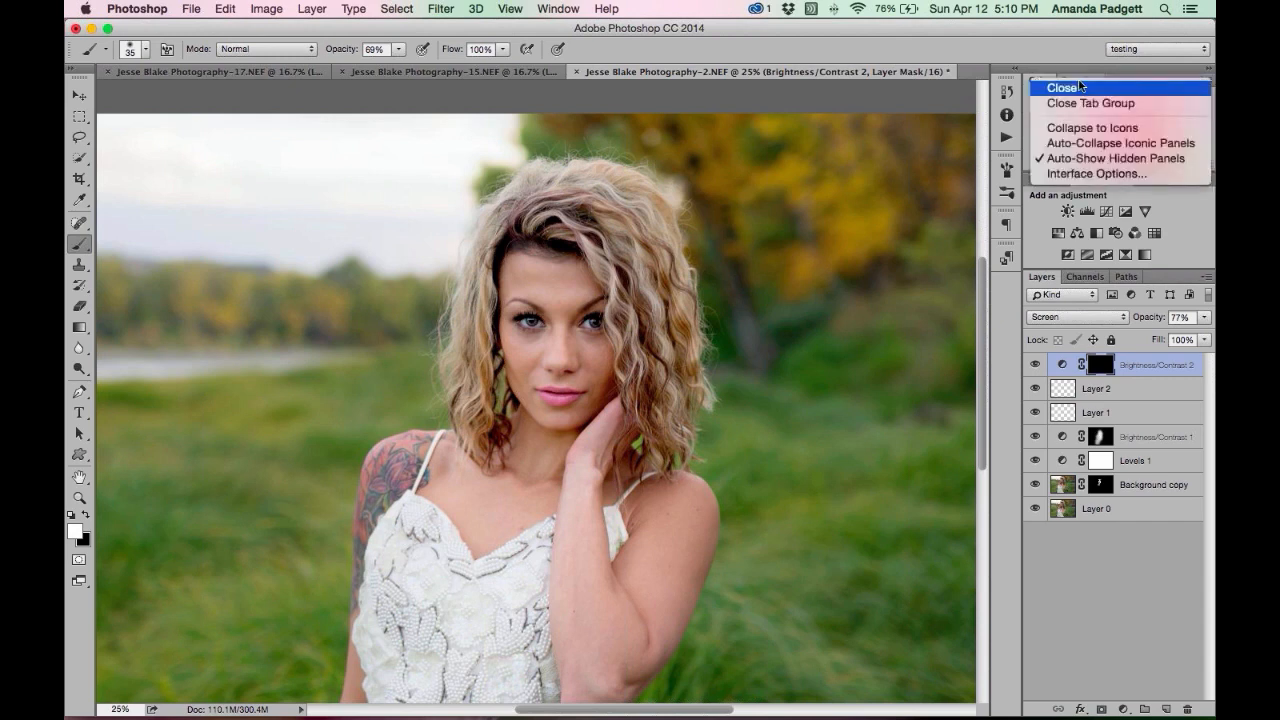
left_click(1065, 89)
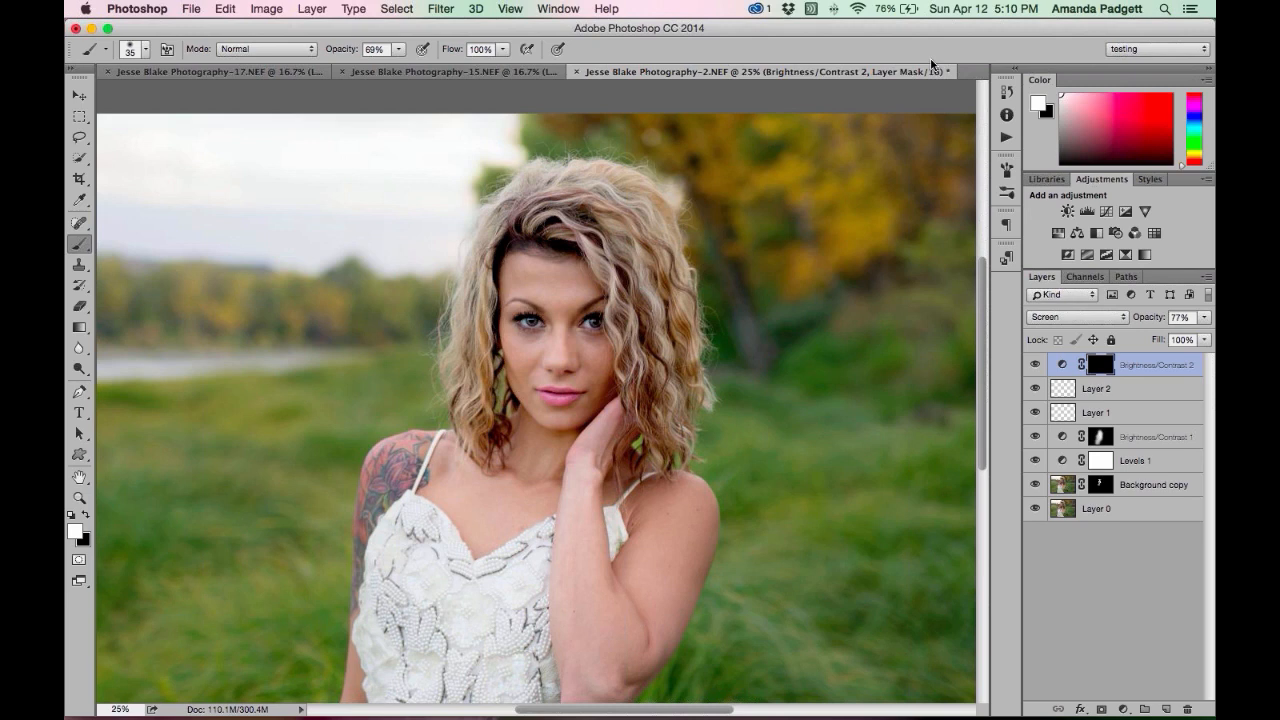
left_click(556, 10)
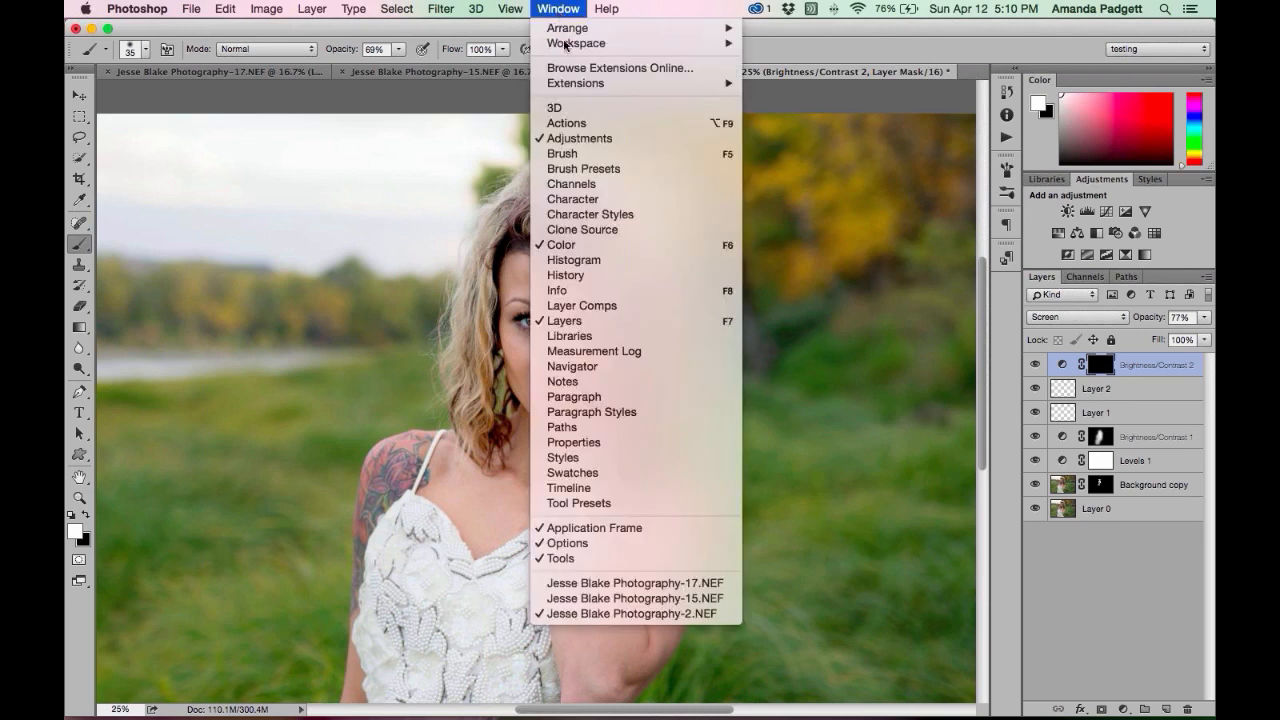
left_click(585, 472)
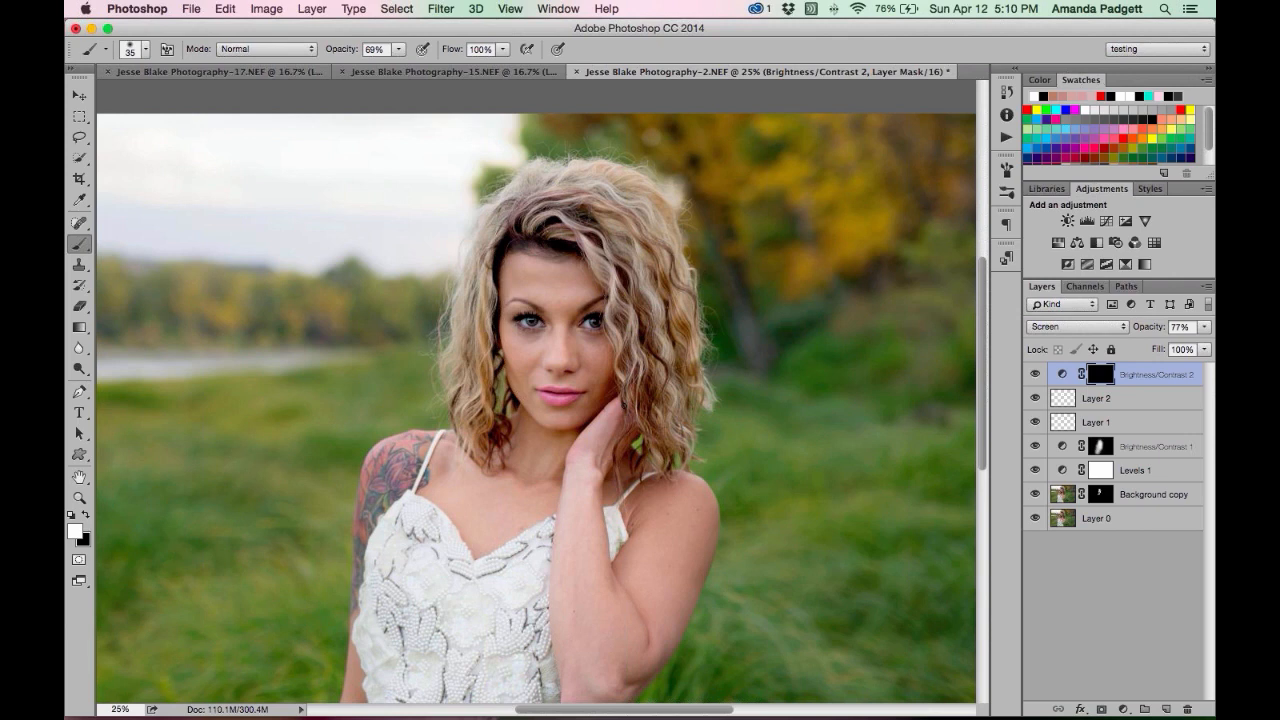
Close the Swatches, Libraries and Styles panels, keeping Color and Adjustments in the expanded dock.
right_click(1126, 81)
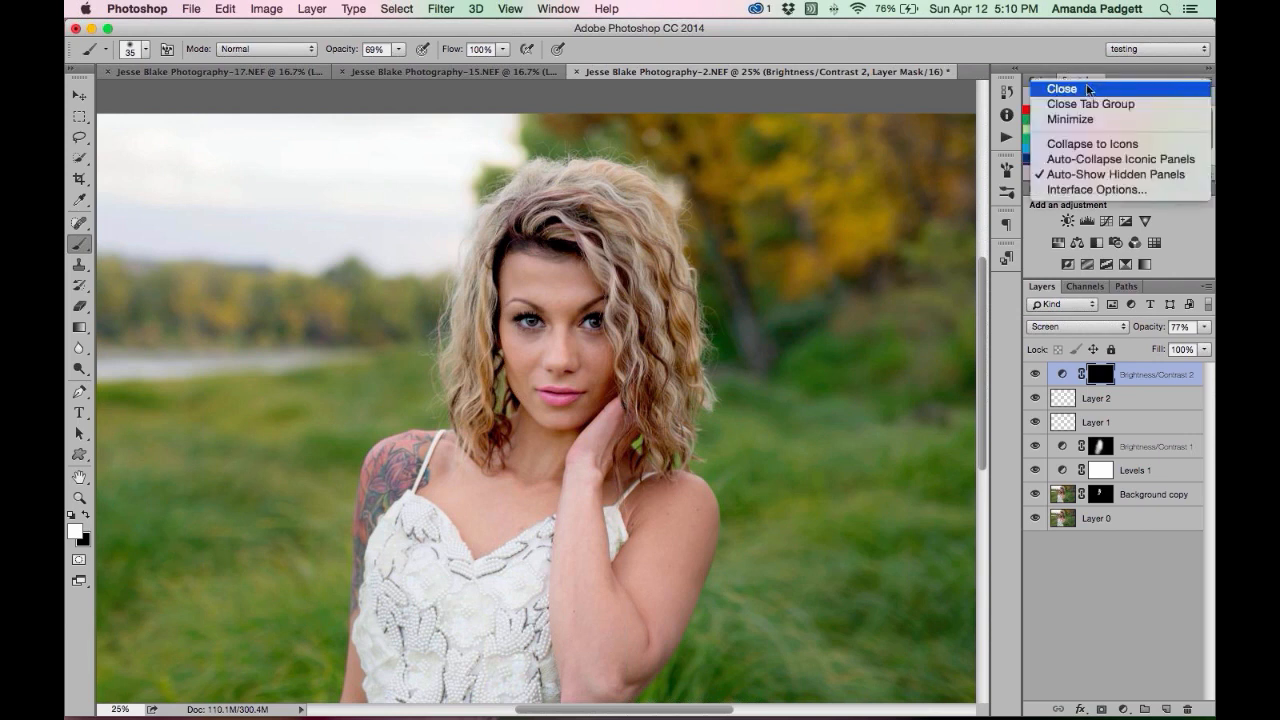
left_click(1084, 102)
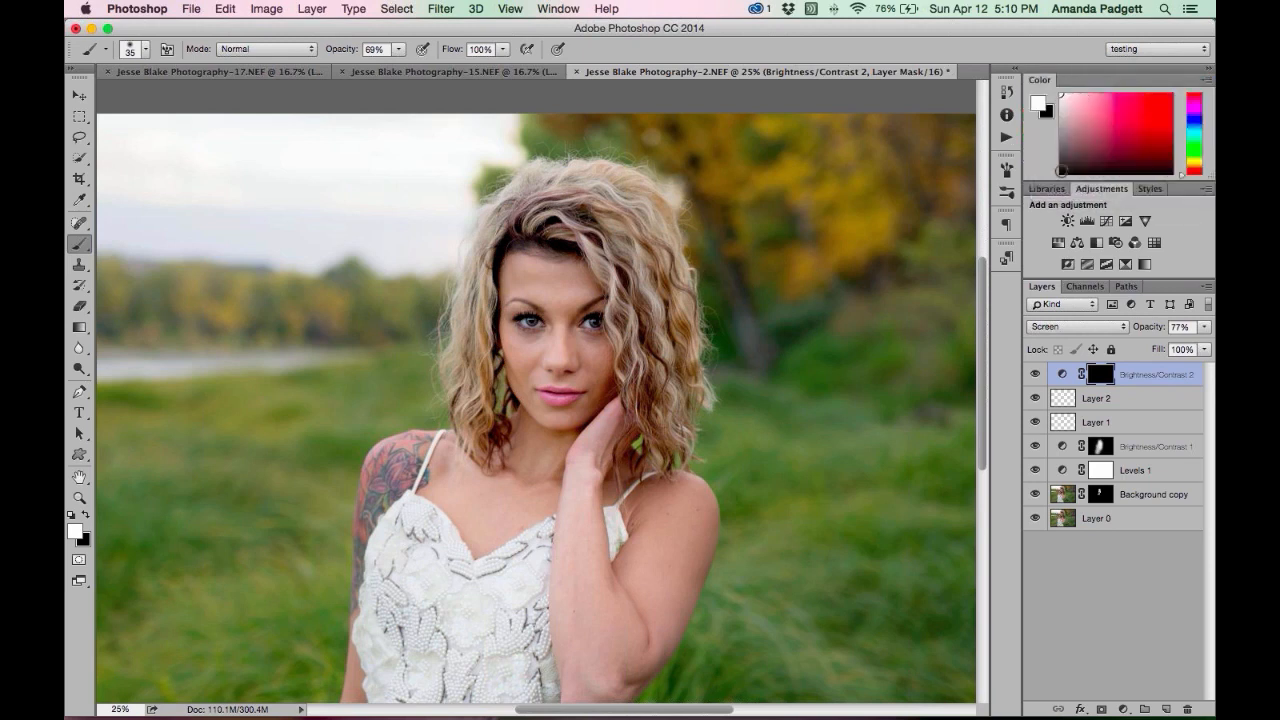
right_click(1045, 188)
left_click(1062, 196)
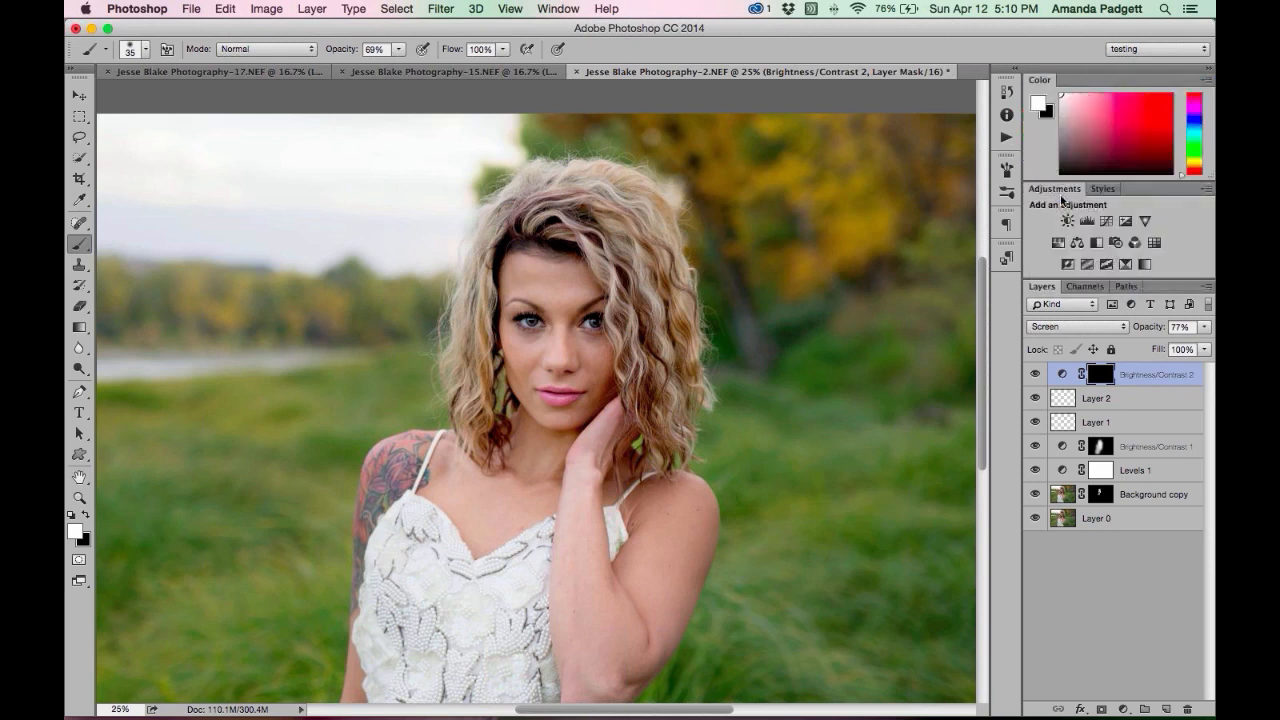
right_click(1104, 192)
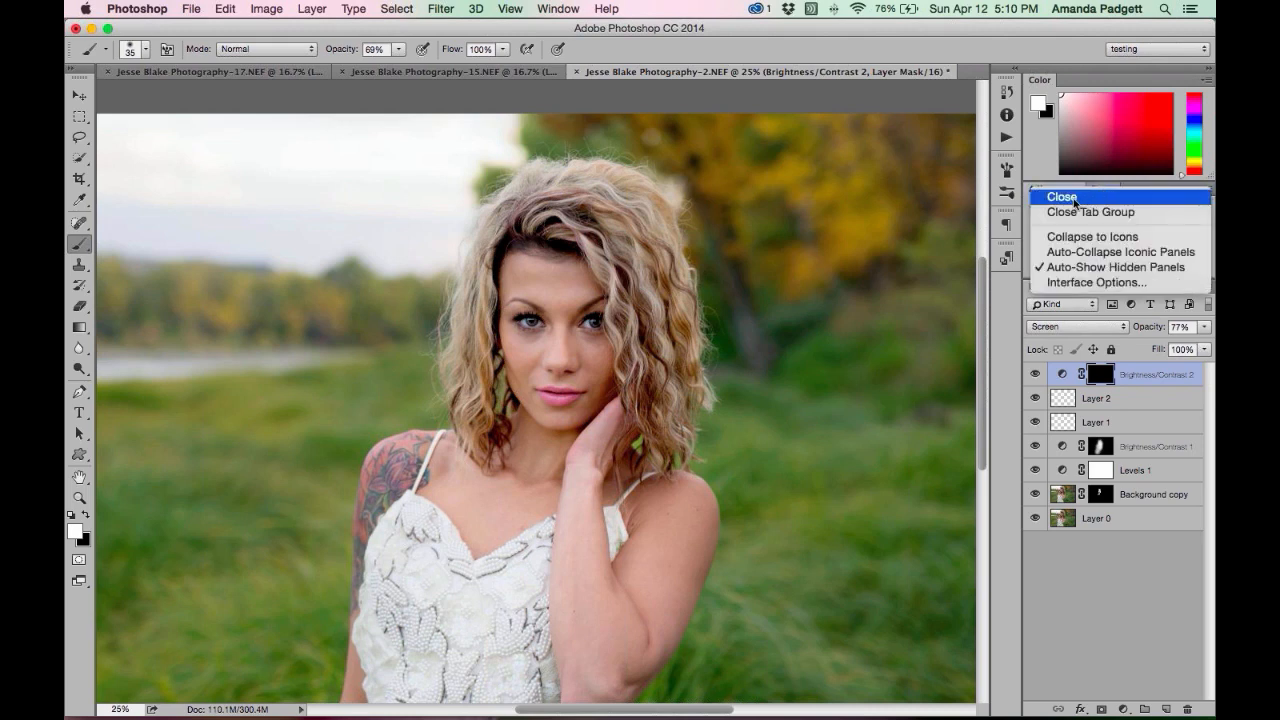
left_click(1090, 198)
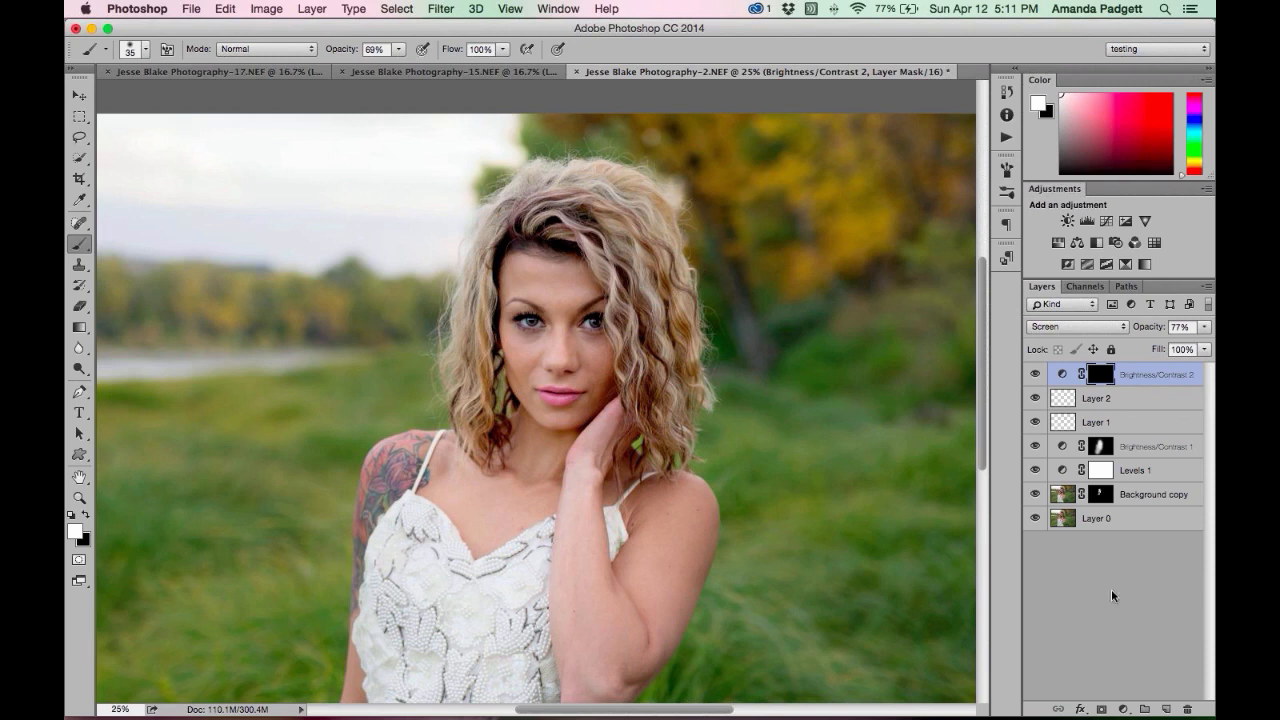
Detach the Adjustments panel from its group and dock it alongside the Color panel.
left_click_drag(1055, 190, 724, 197)
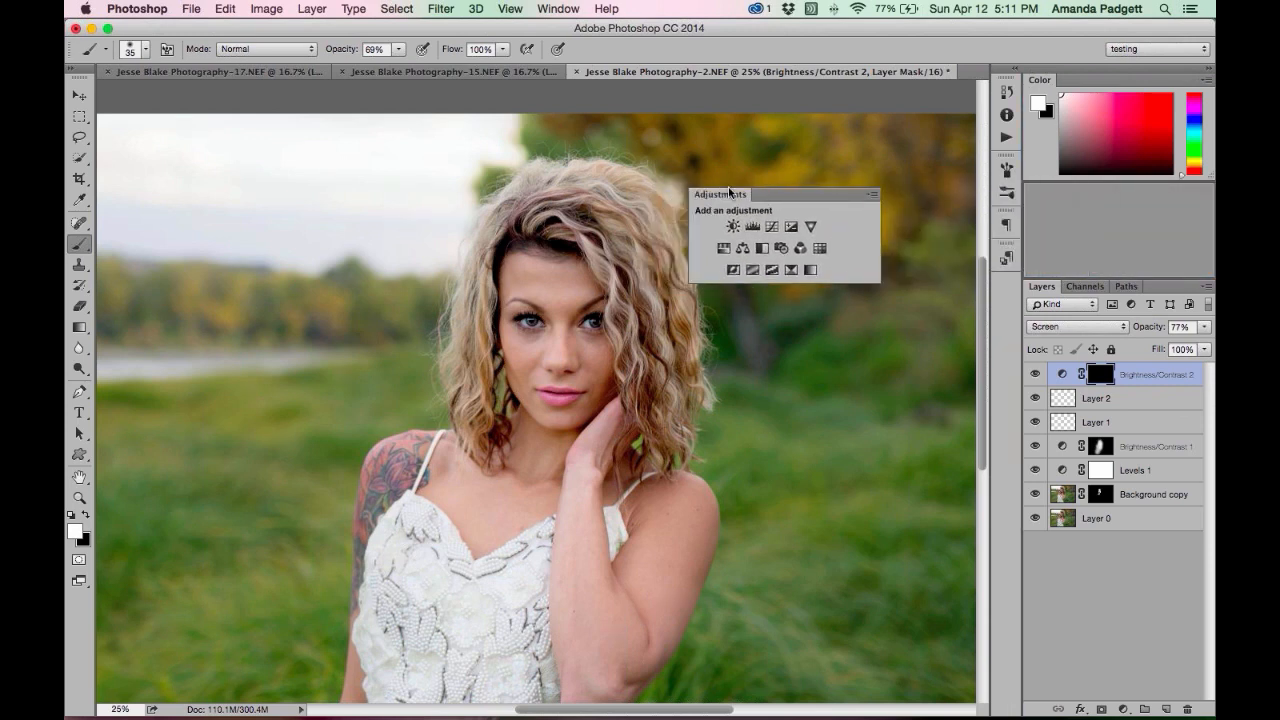
left_click_drag(728, 192, 1033, 84)
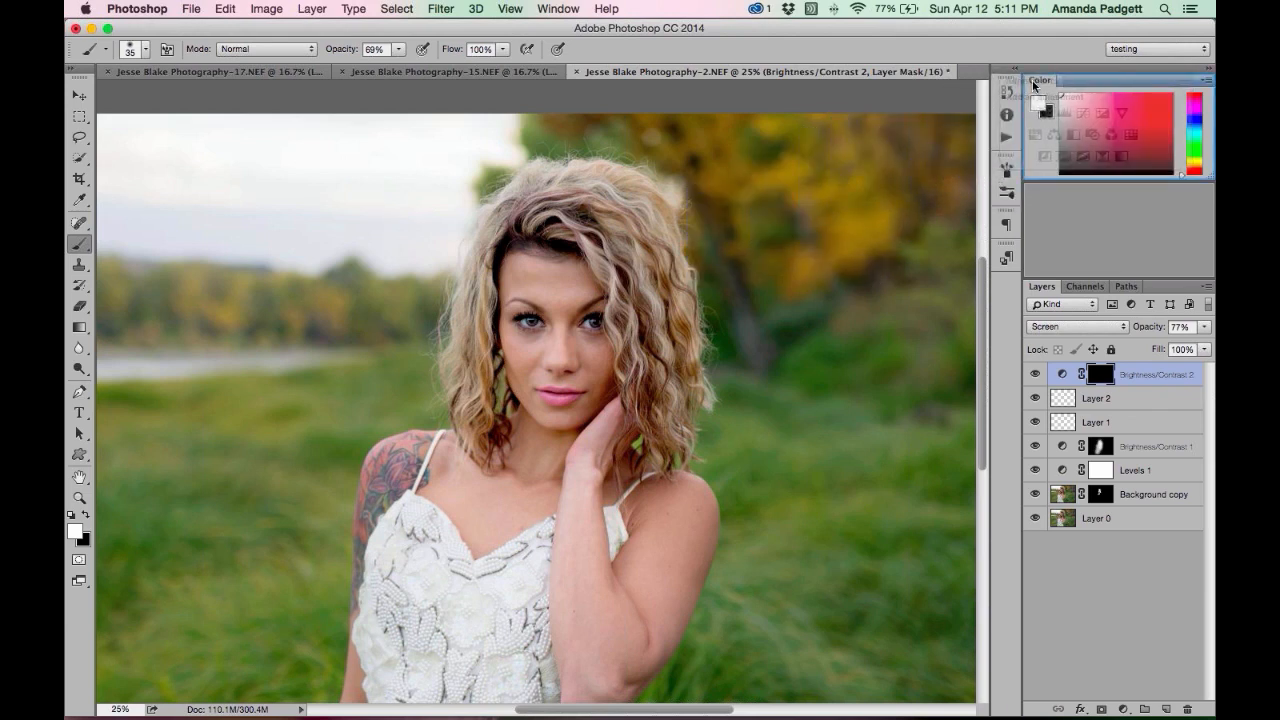
left_click_drag(1033, 84, 1033, 86)
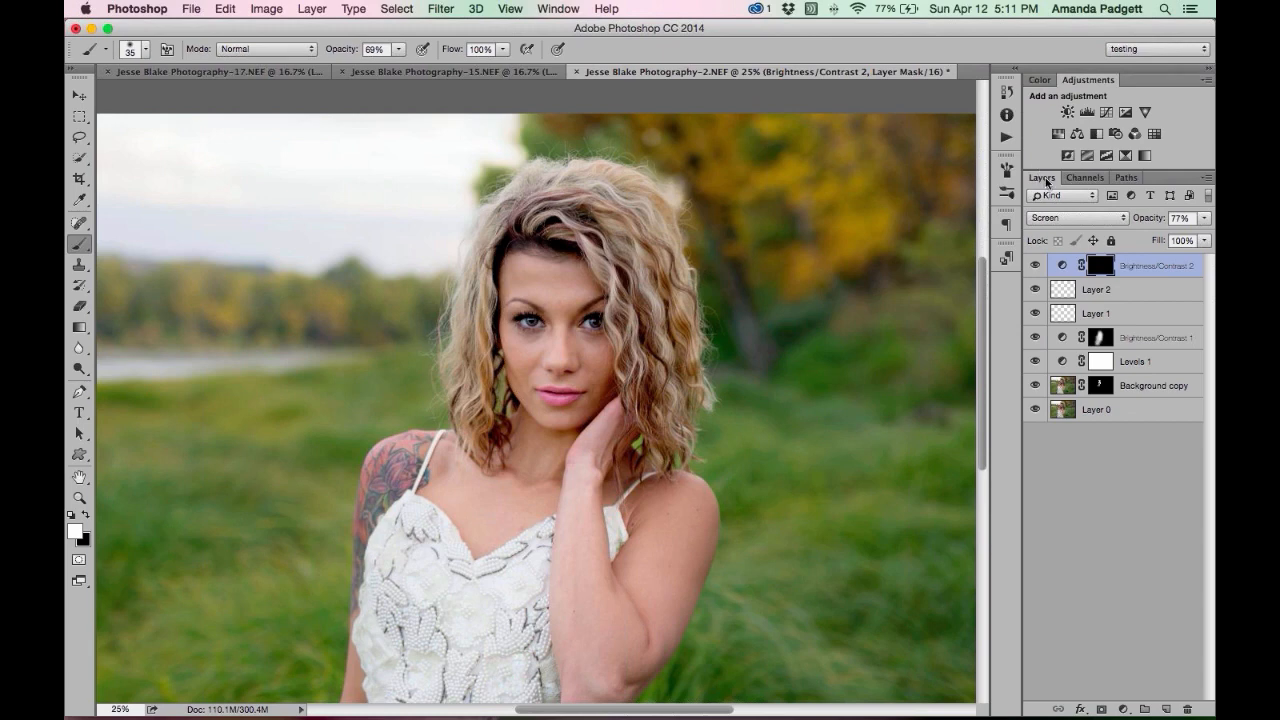
Float the Layers panel over the image, lengthen it, and dock it back after Channels and Paths.
left_click_drag(1038, 181, 168, 95)
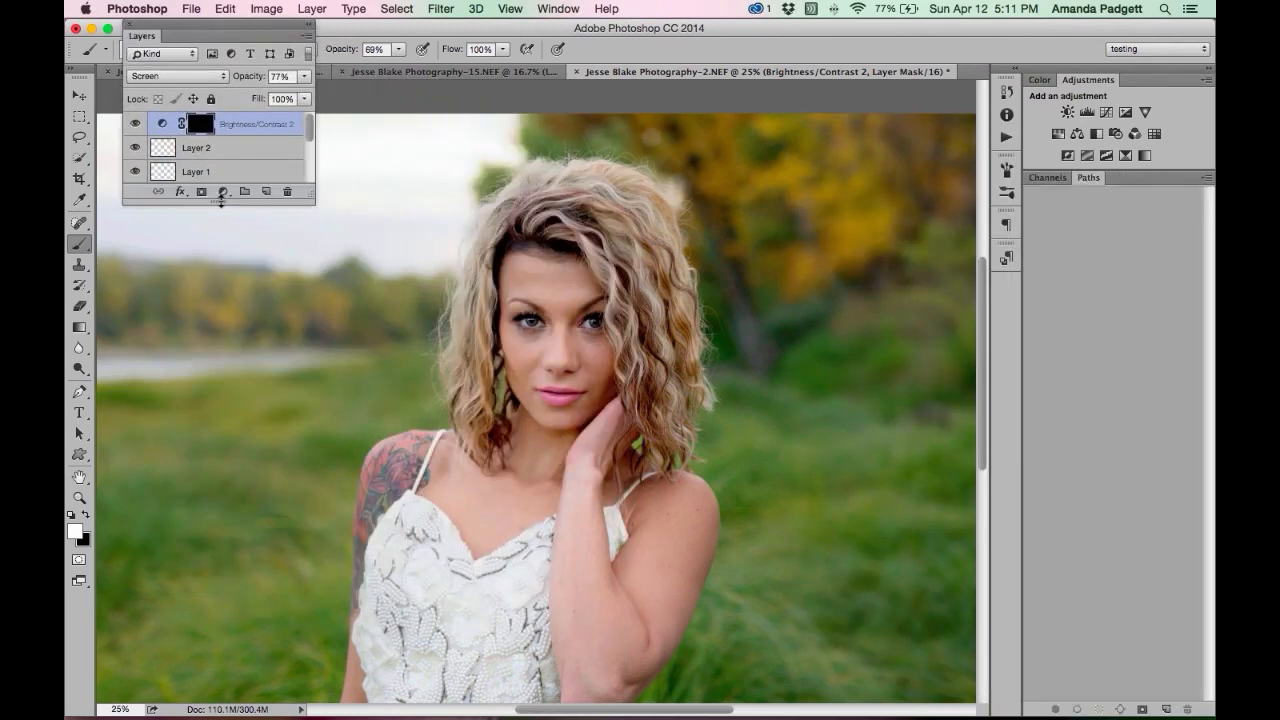
left_click_drag(237, 622, 245, 676)
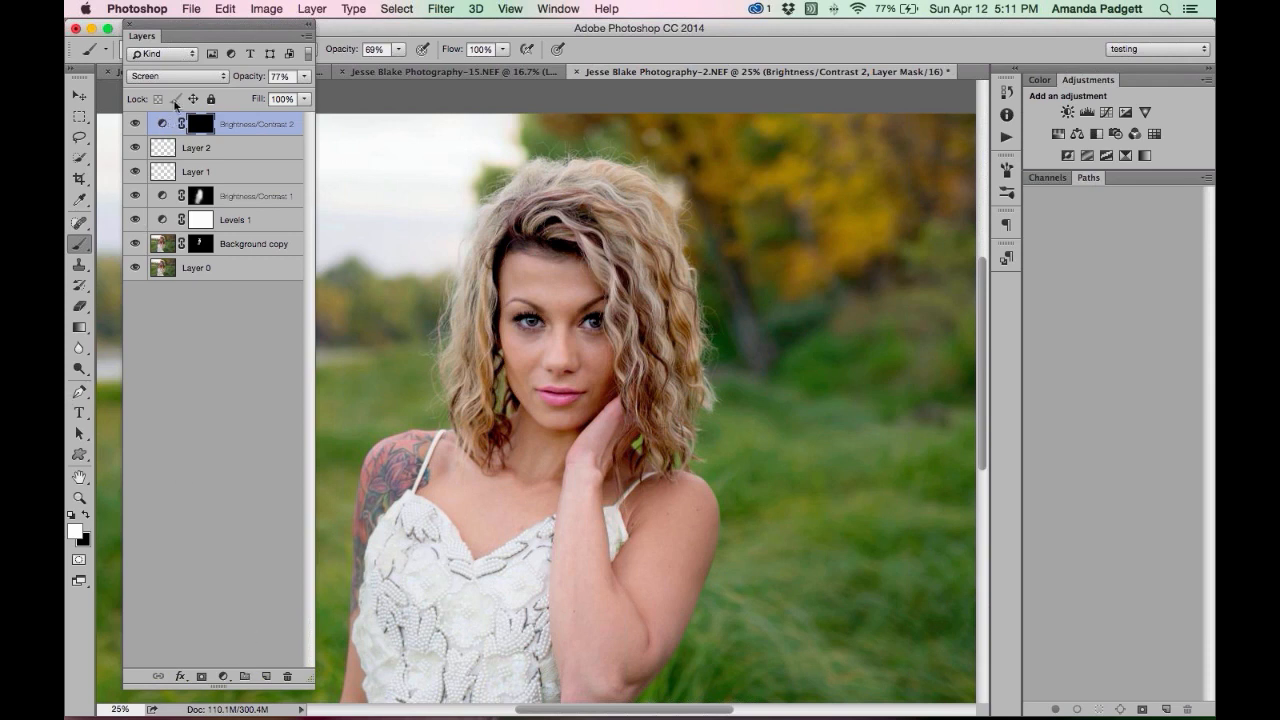
left_click_drag(158, 33, 1064, 180)
left_click(982, 120)
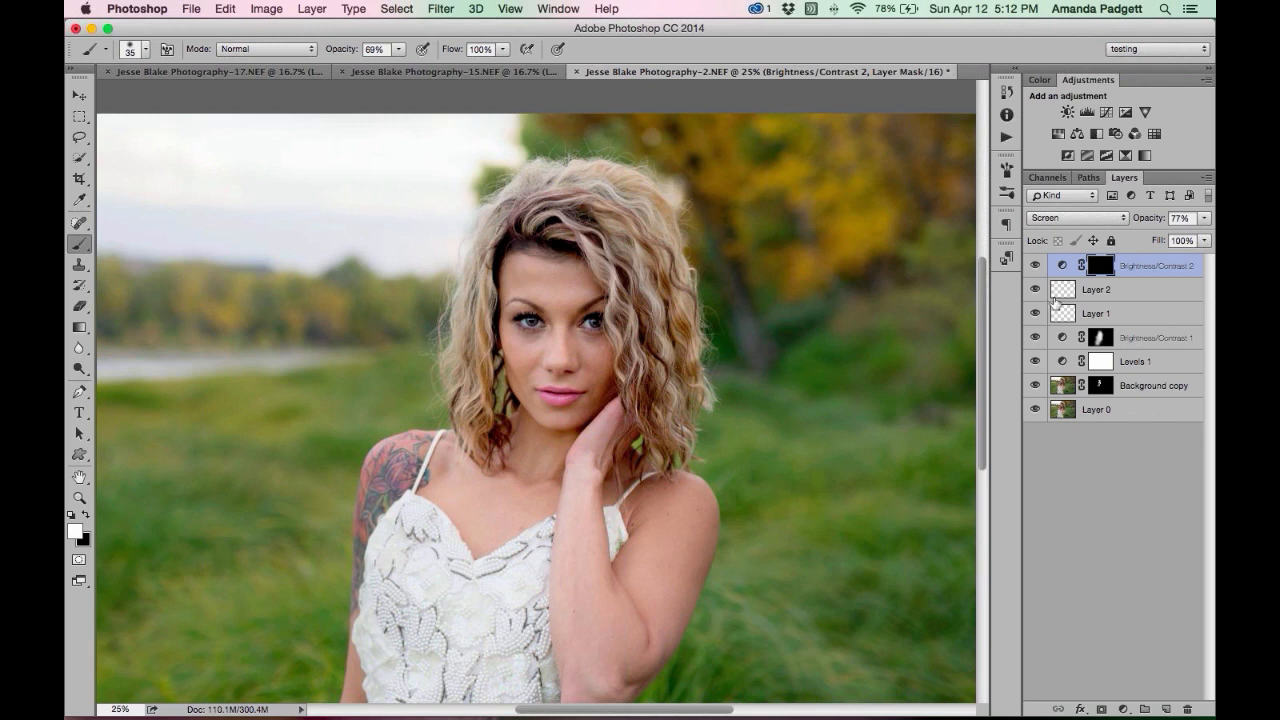
Float the Info panel over the image, reduce it to an icon, and return it between History and Actions.
left_click(1006, 114)
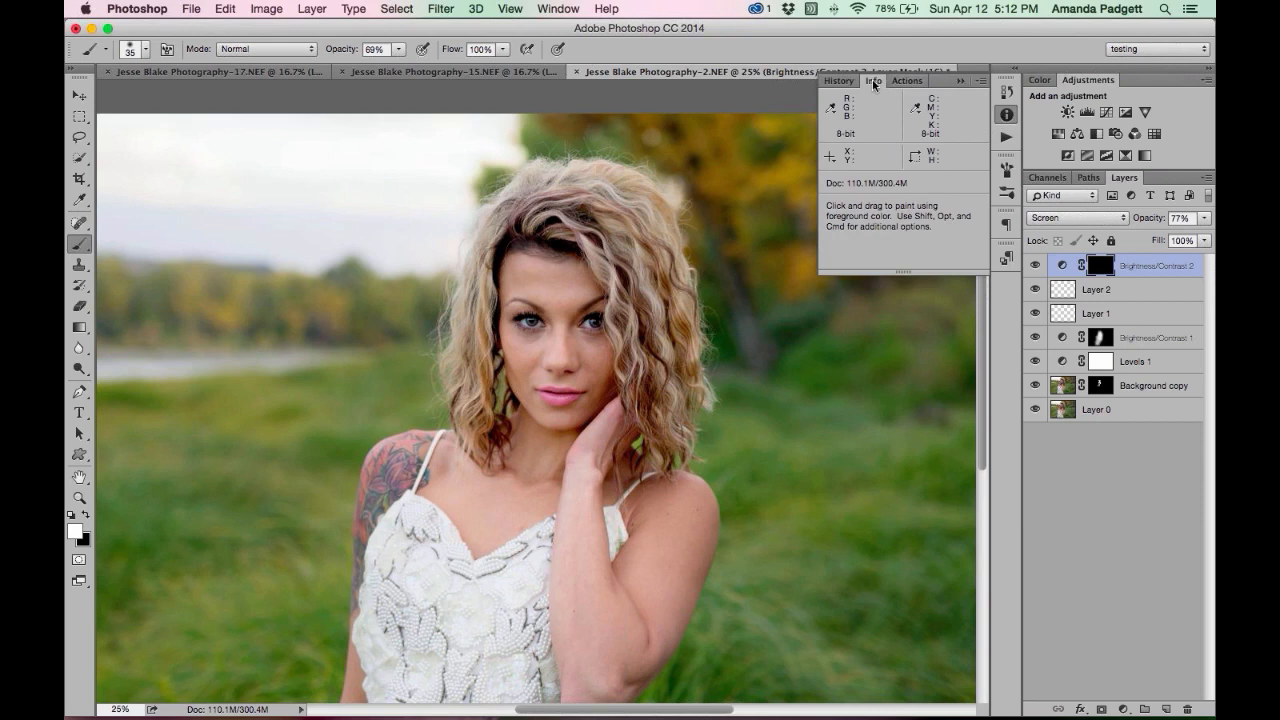
left_click_drag(871, 82, 127, 120)
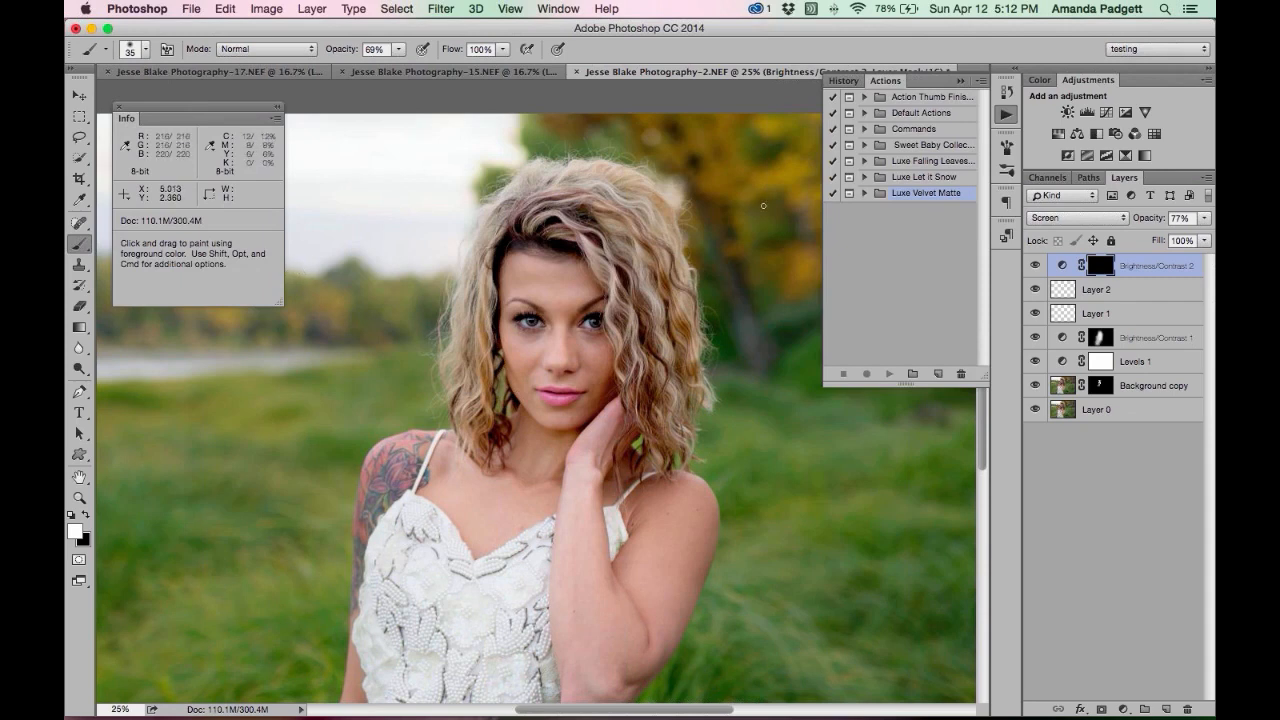
left_click(960, 81)
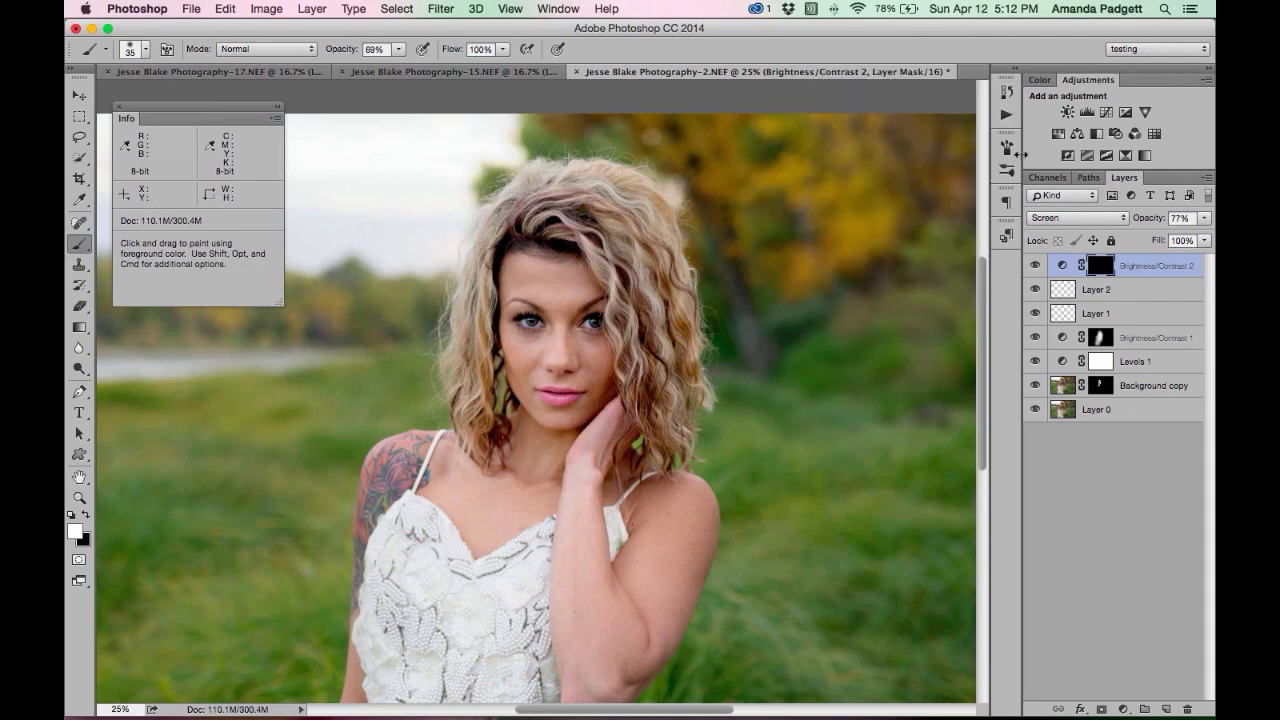
left_click(1006, 114)
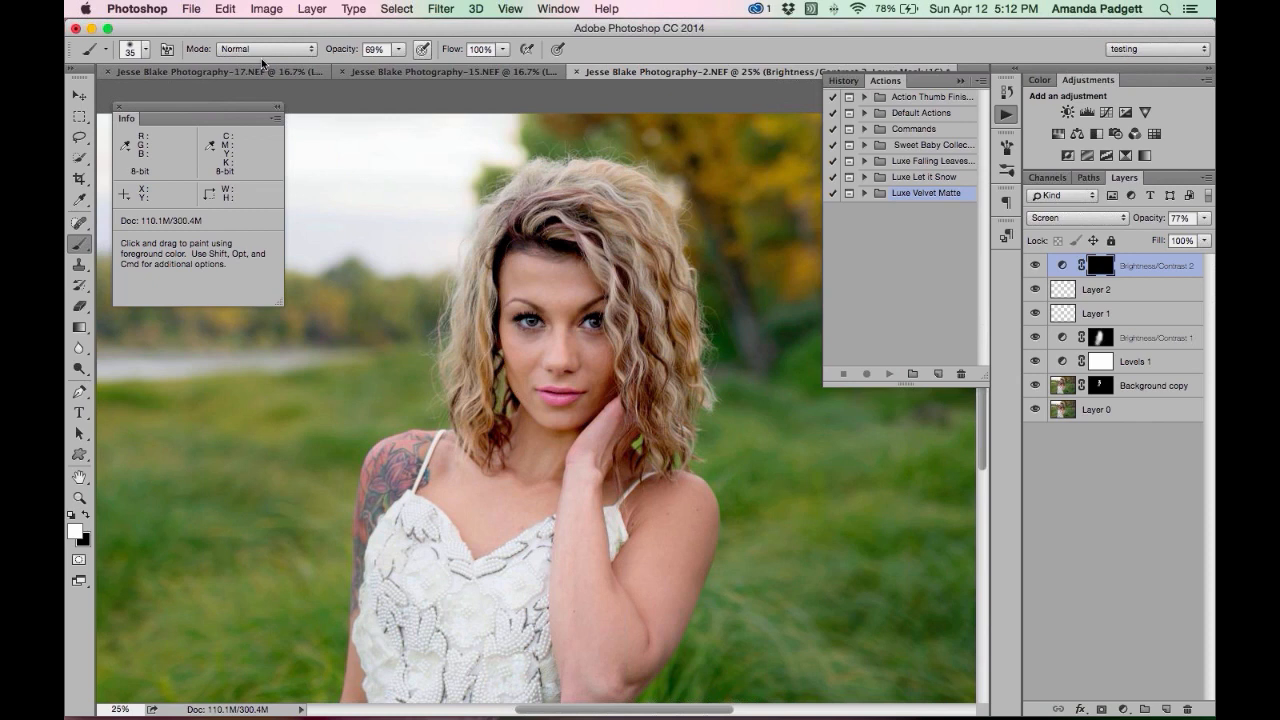
left_click(277, 106)
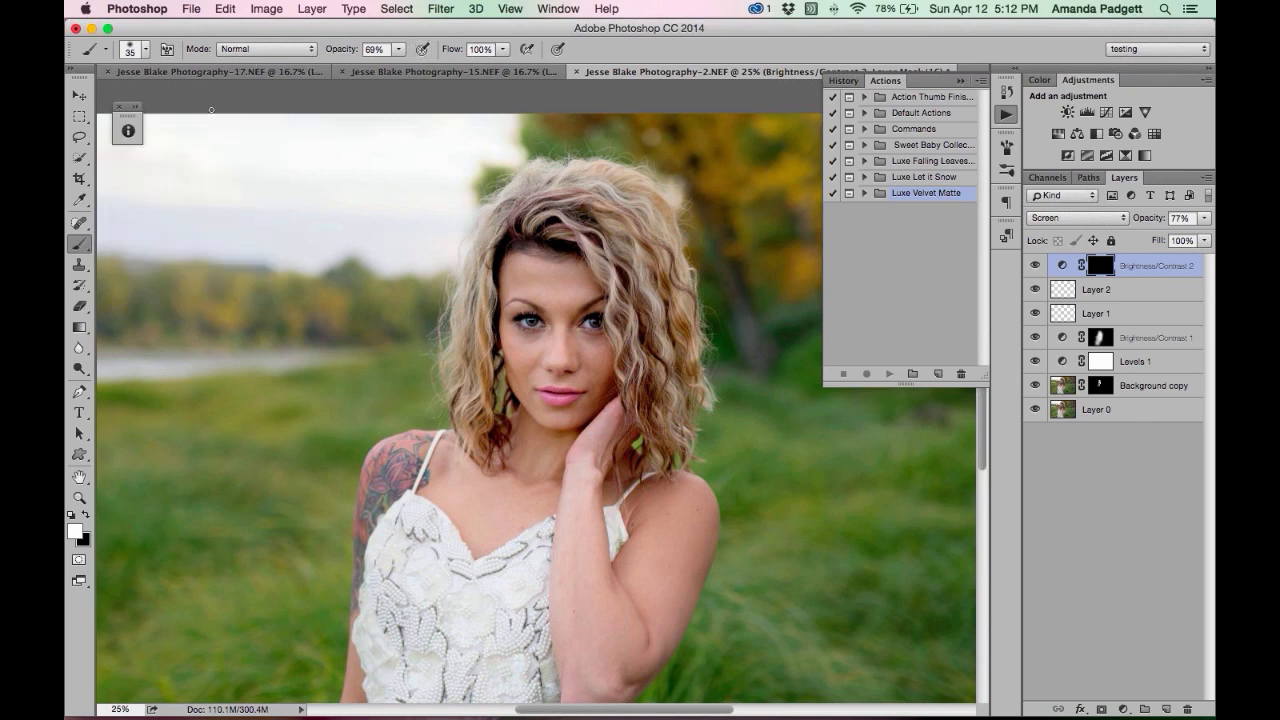
left_click_drag(127, 116, 1007, 113)
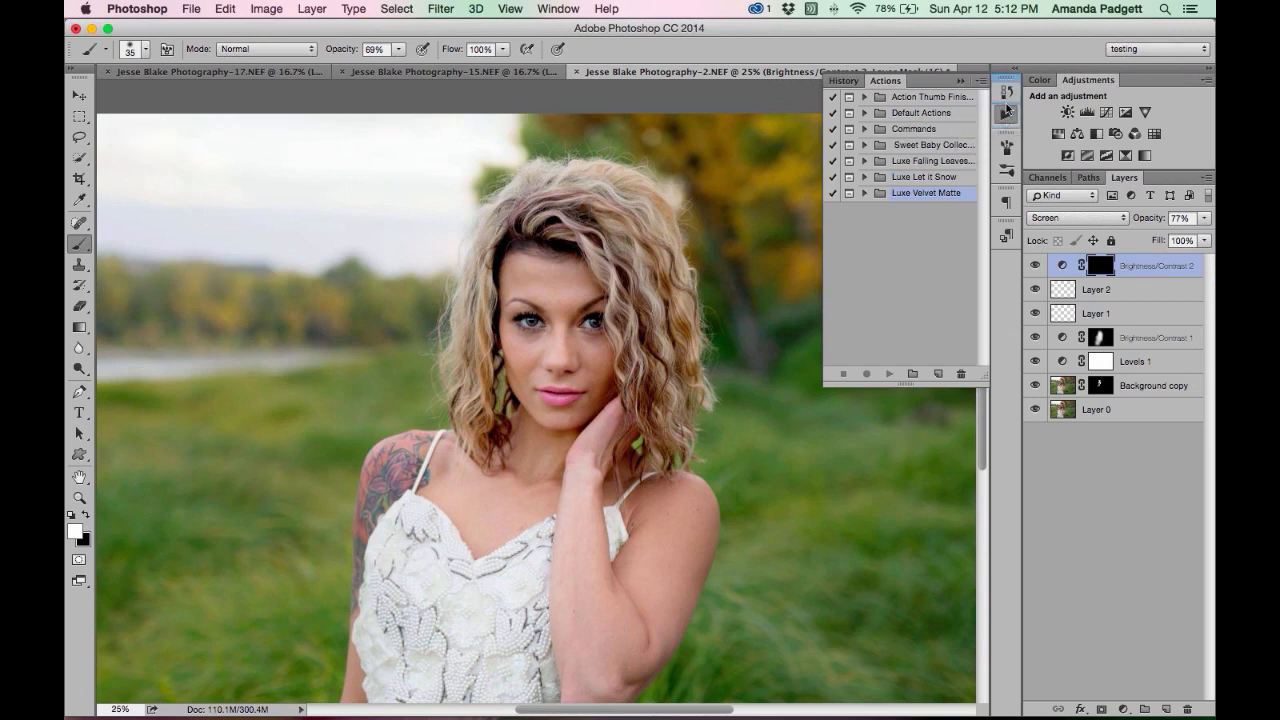
left_click(1007, 113)
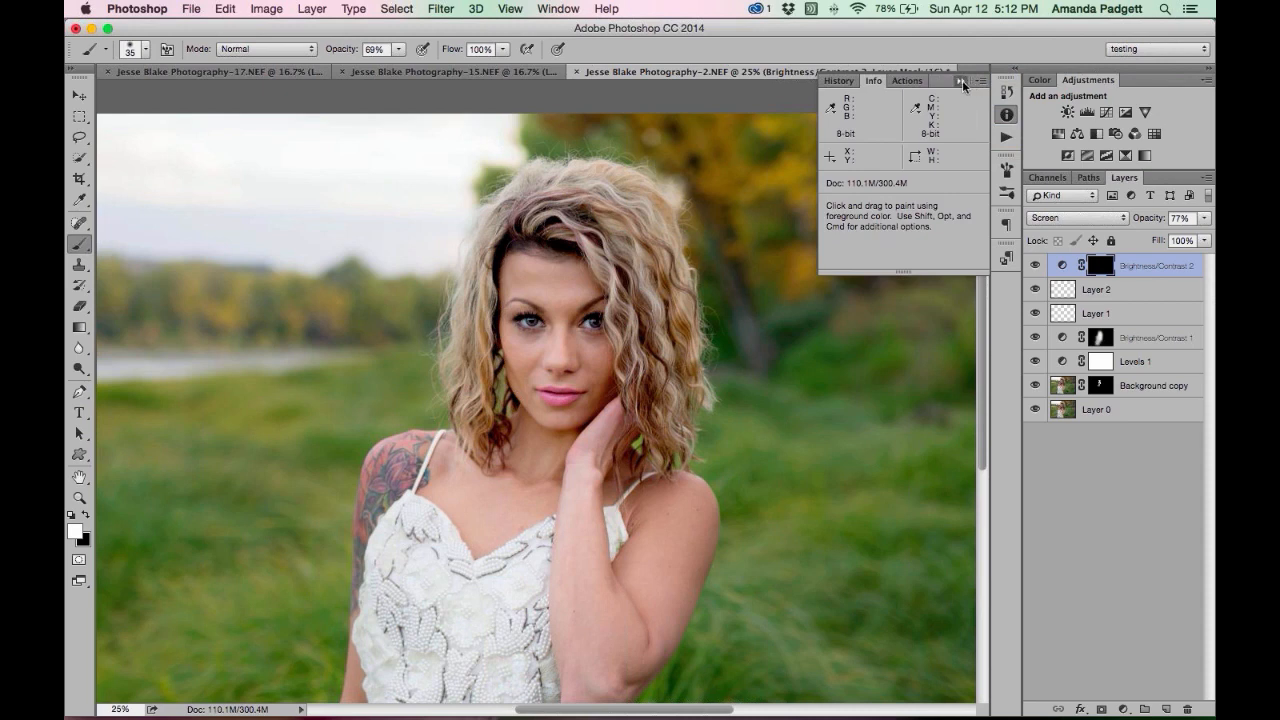
left_click(962, 81)
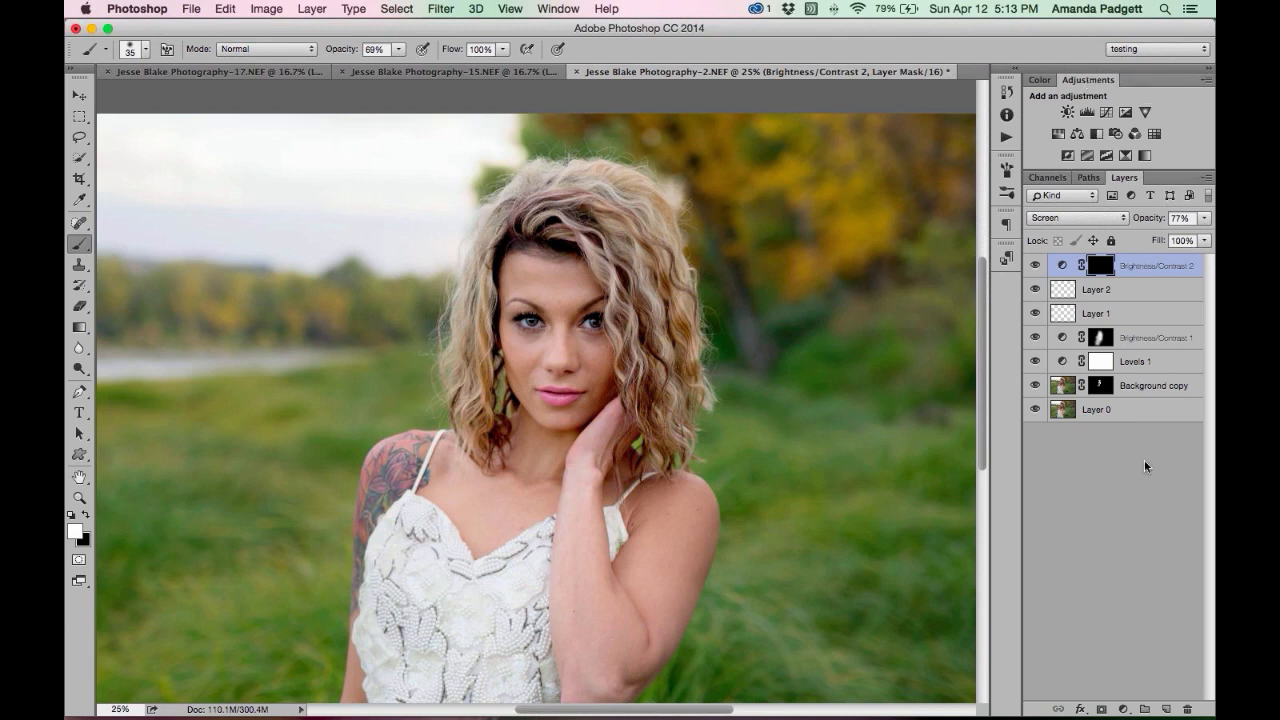
Revert the photo to its original opening snapshot in the History panel and collapse the panel.
left_click(1006, 91)
scroll(928, 300, "up", 10)
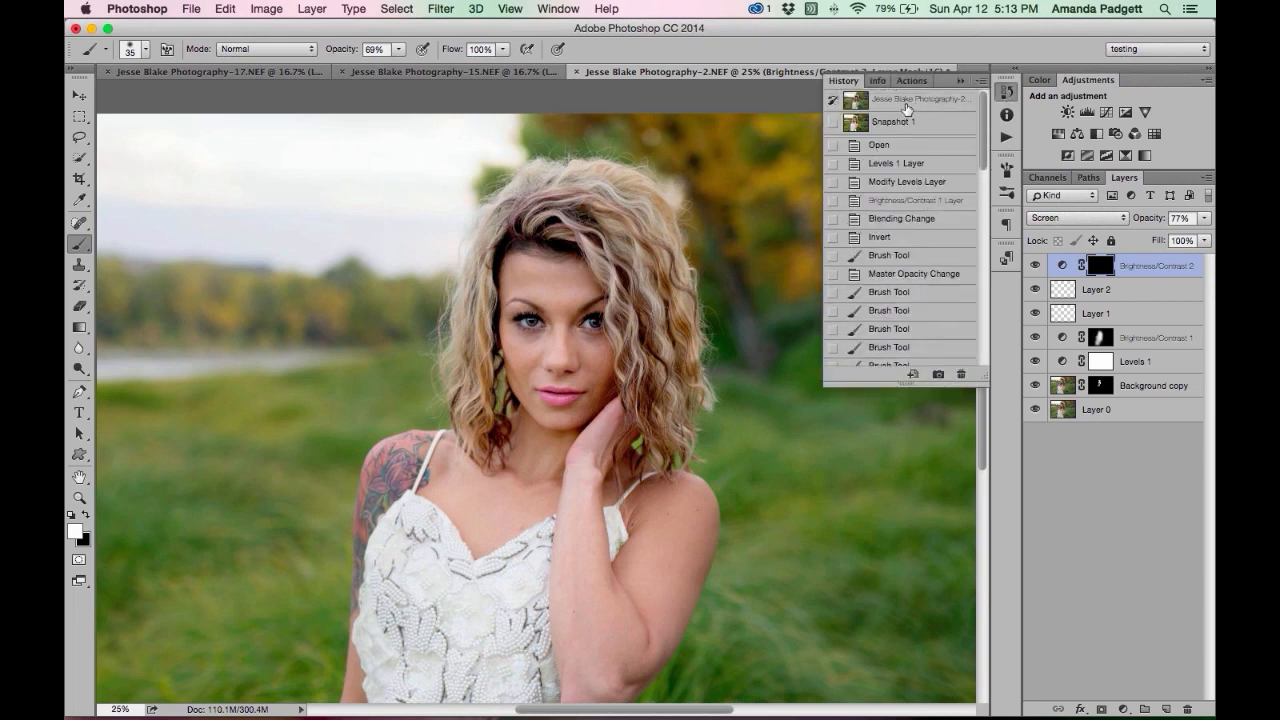
left_click(907, 100)
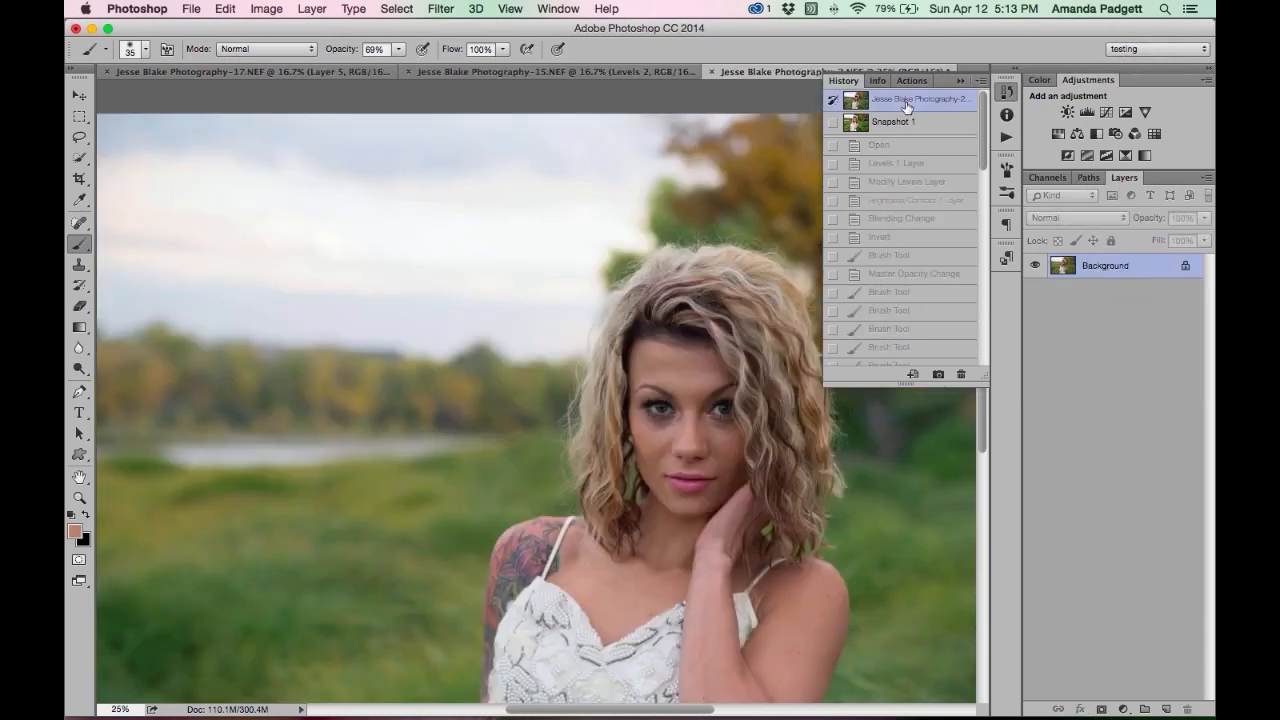
left_click(960, 80)
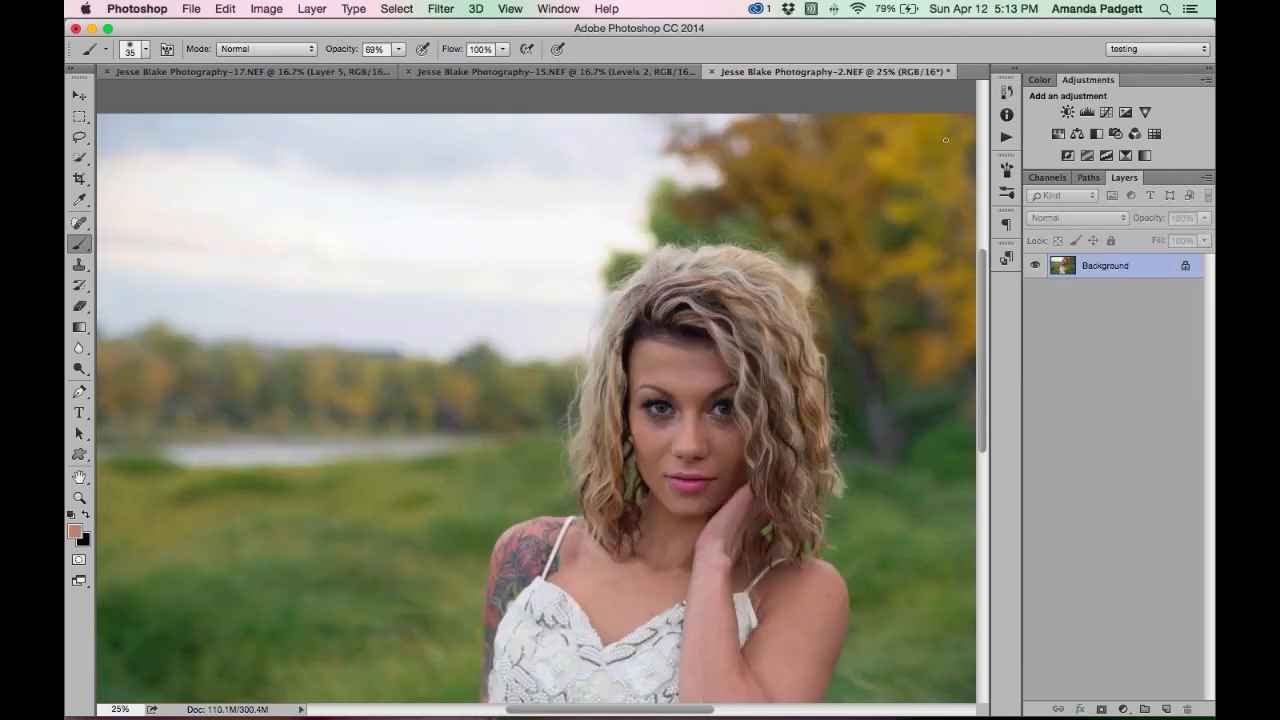
key("super+minus")
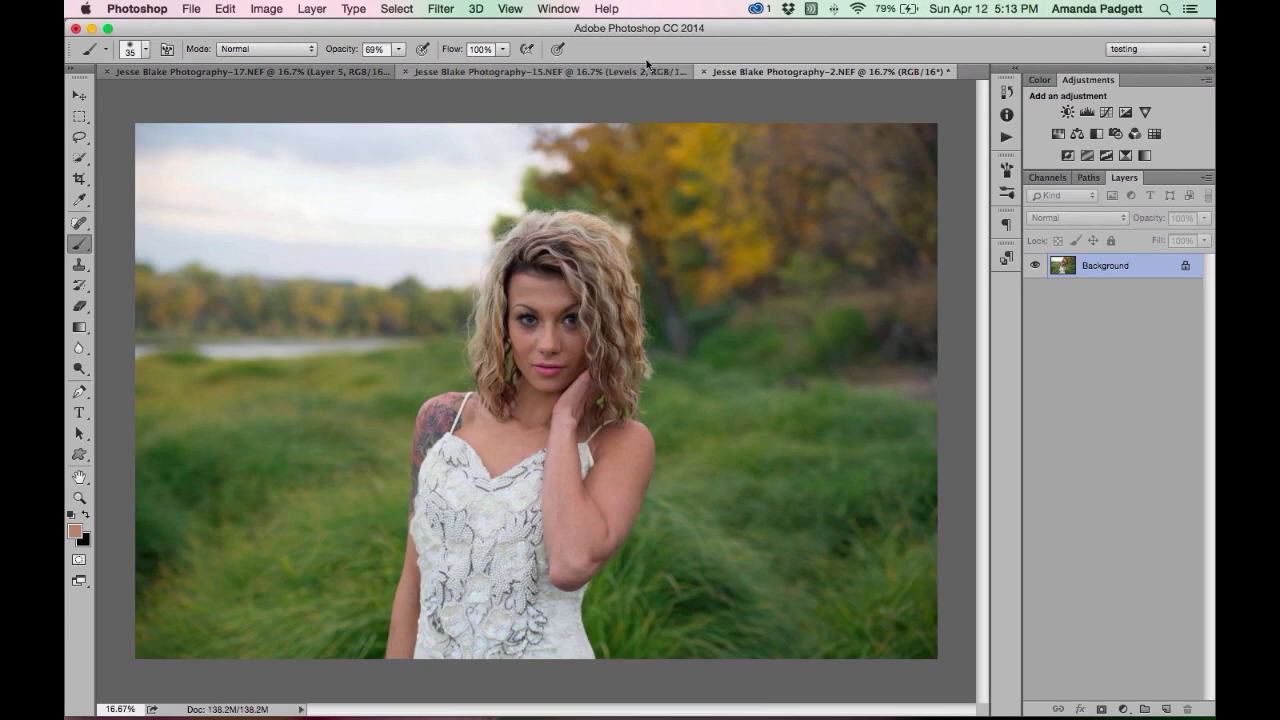
left_click(560, 9)
mouse_move(600, 43)
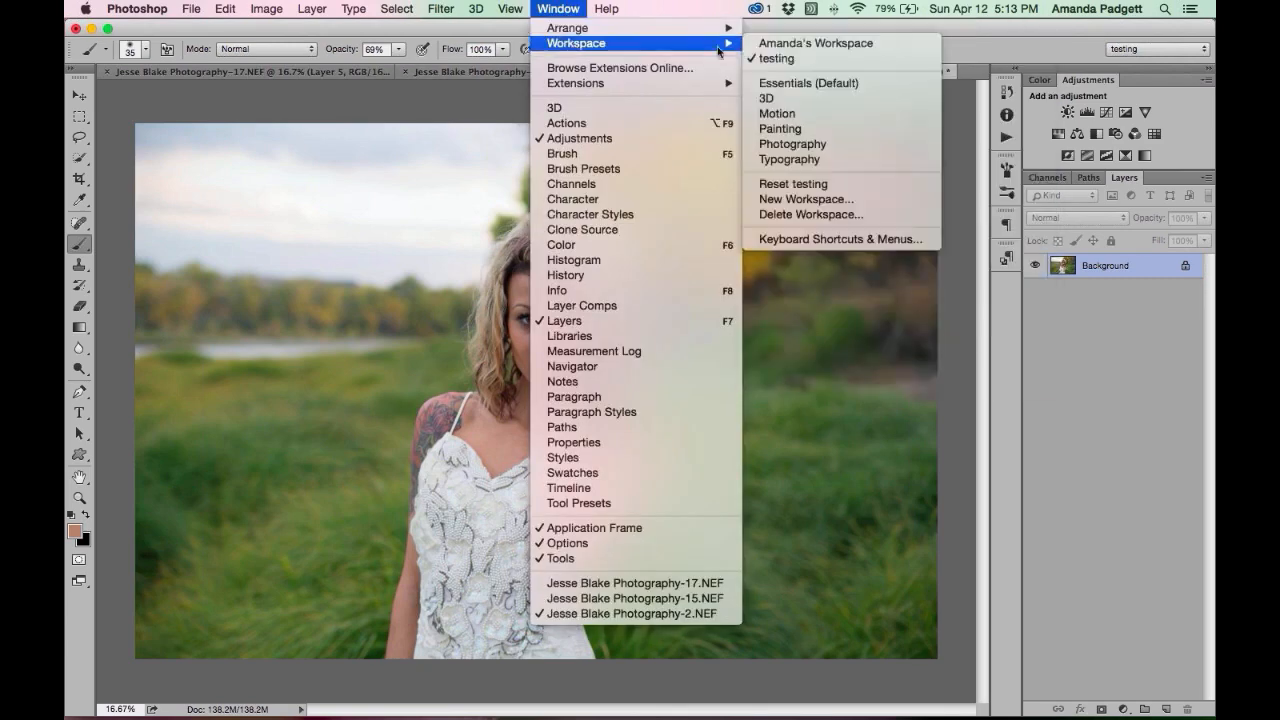
left_click(802, 200)
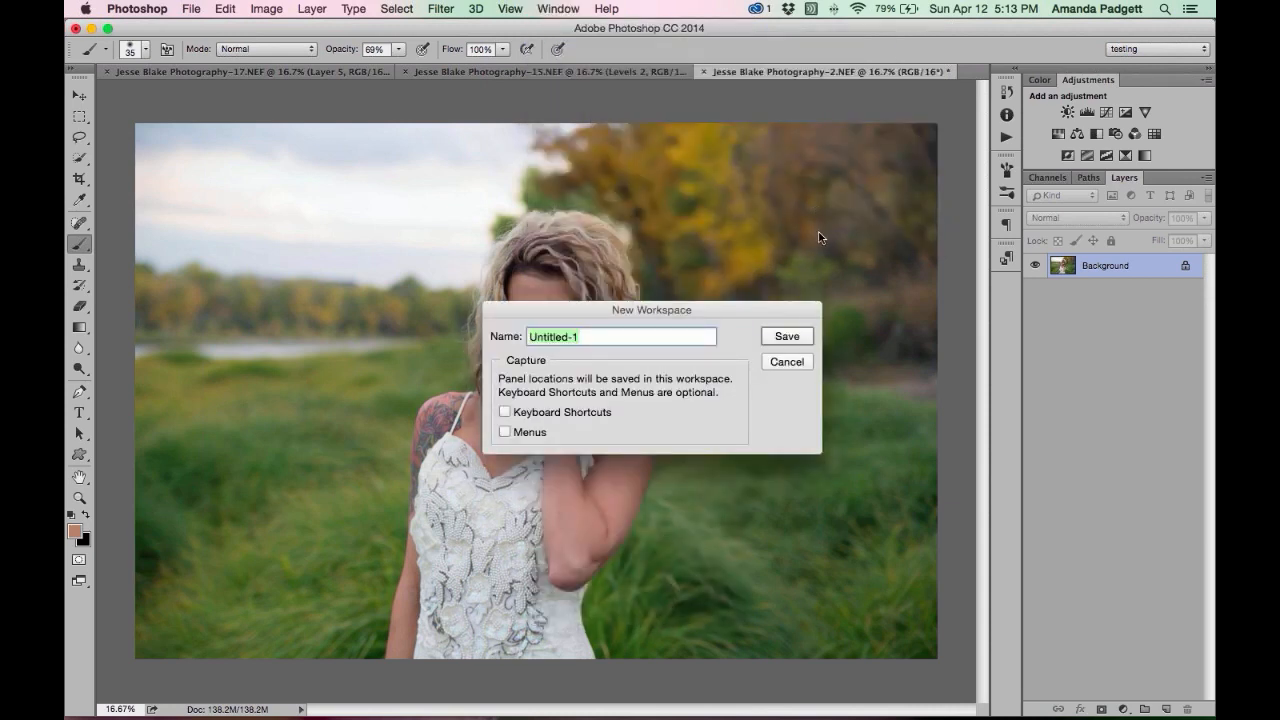
left_click(787, 362)
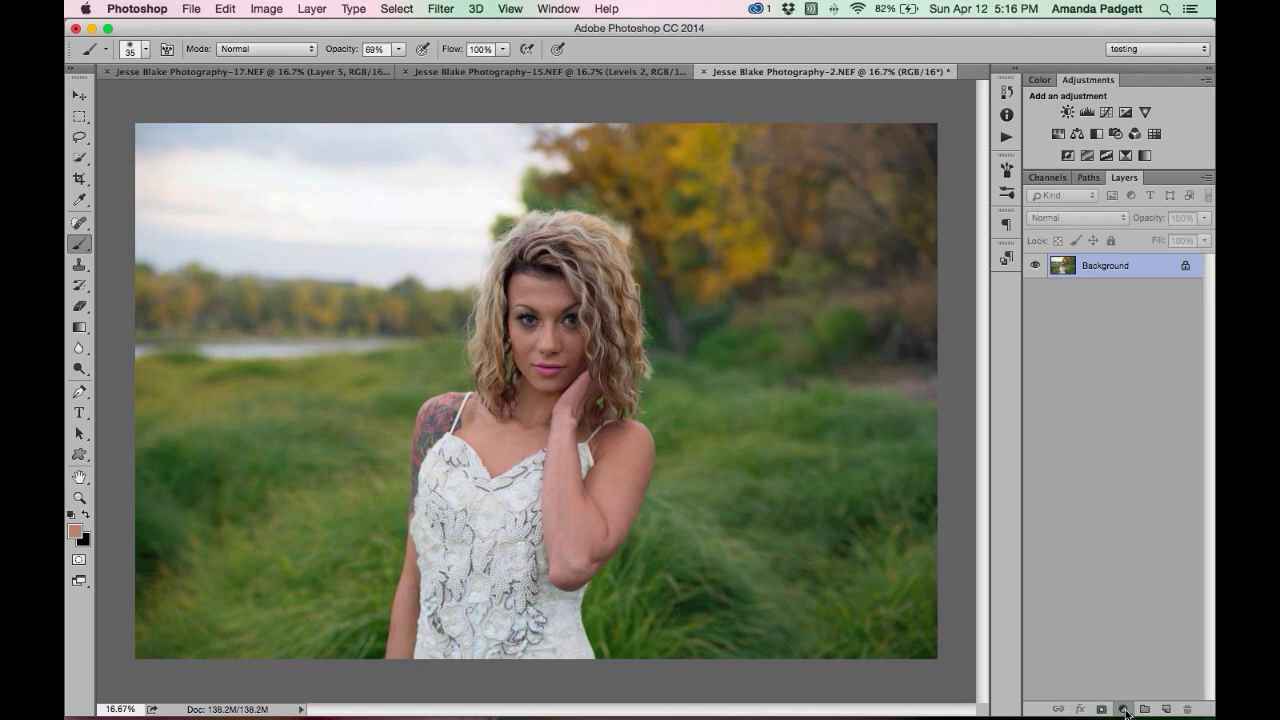
Add a Levels adjustment layer above the Background, collapse its properties, and create a blank layer above it.
left_click(1124, 710)
left_click(1127, 493)
left_click(958, 160)
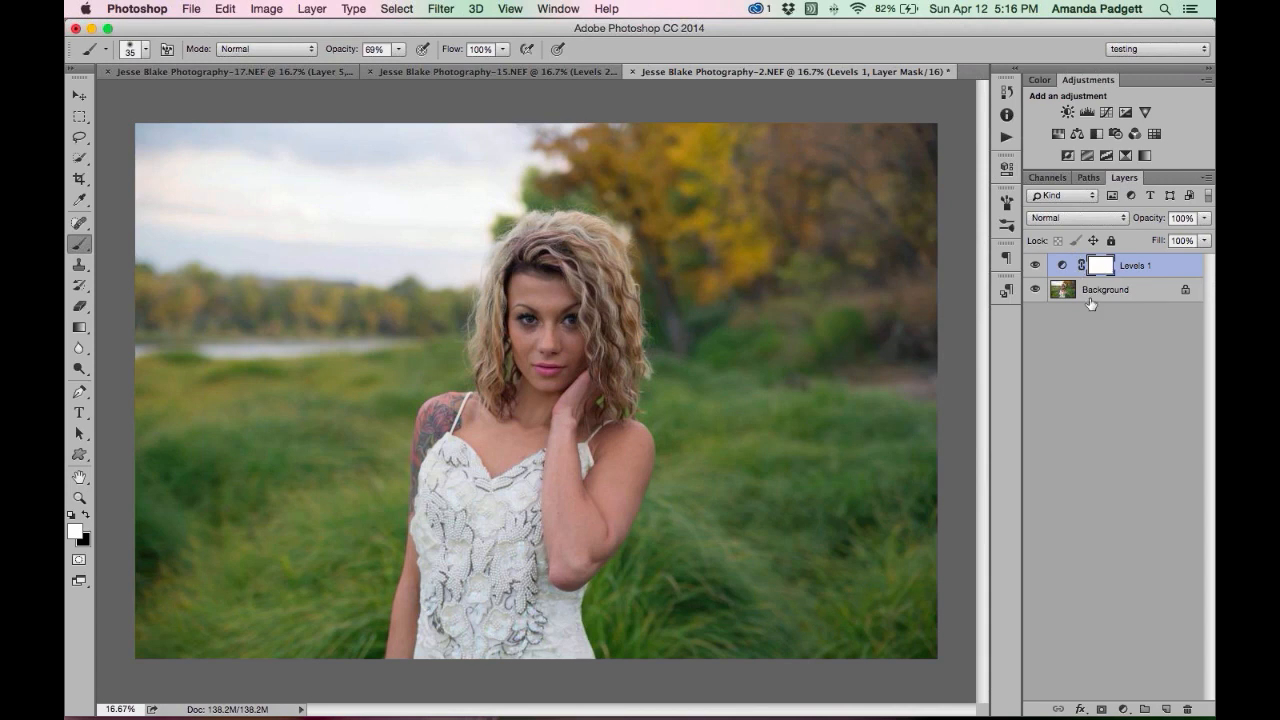
left_click(1166, 709)
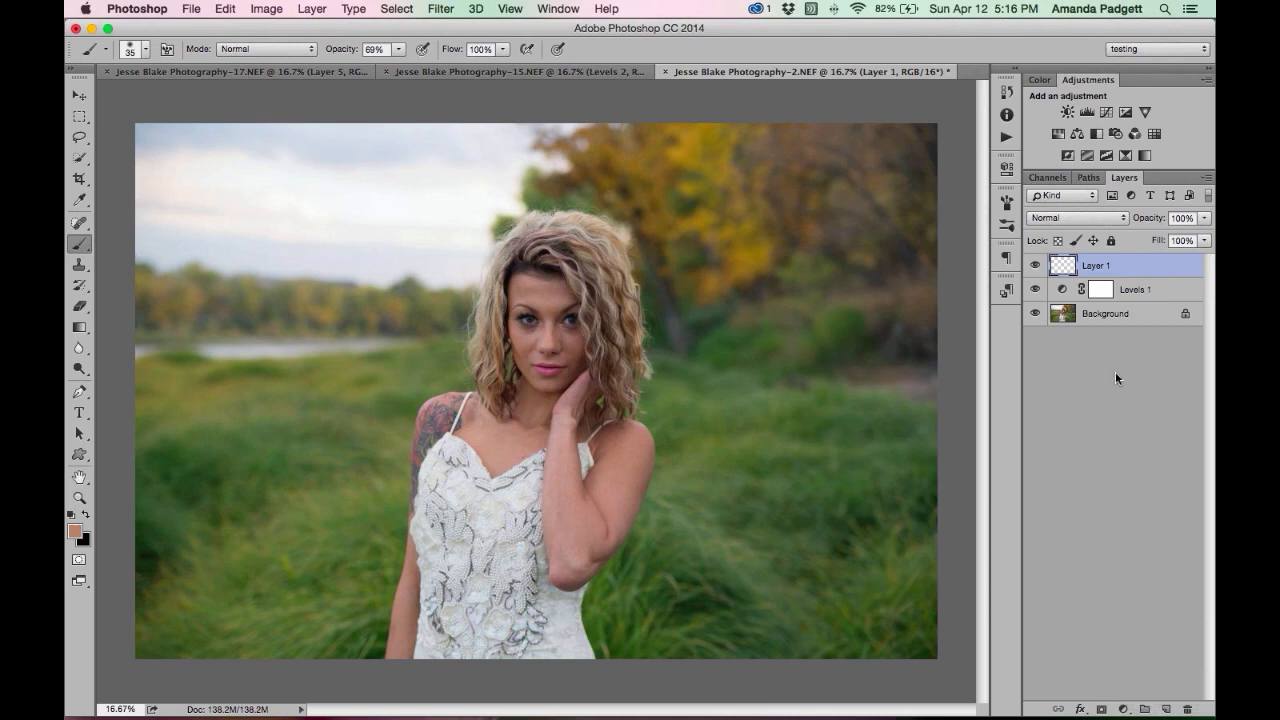
Duplicate the Background layer within the same document, keeping the name Background copy.
left_click(1091, 322)
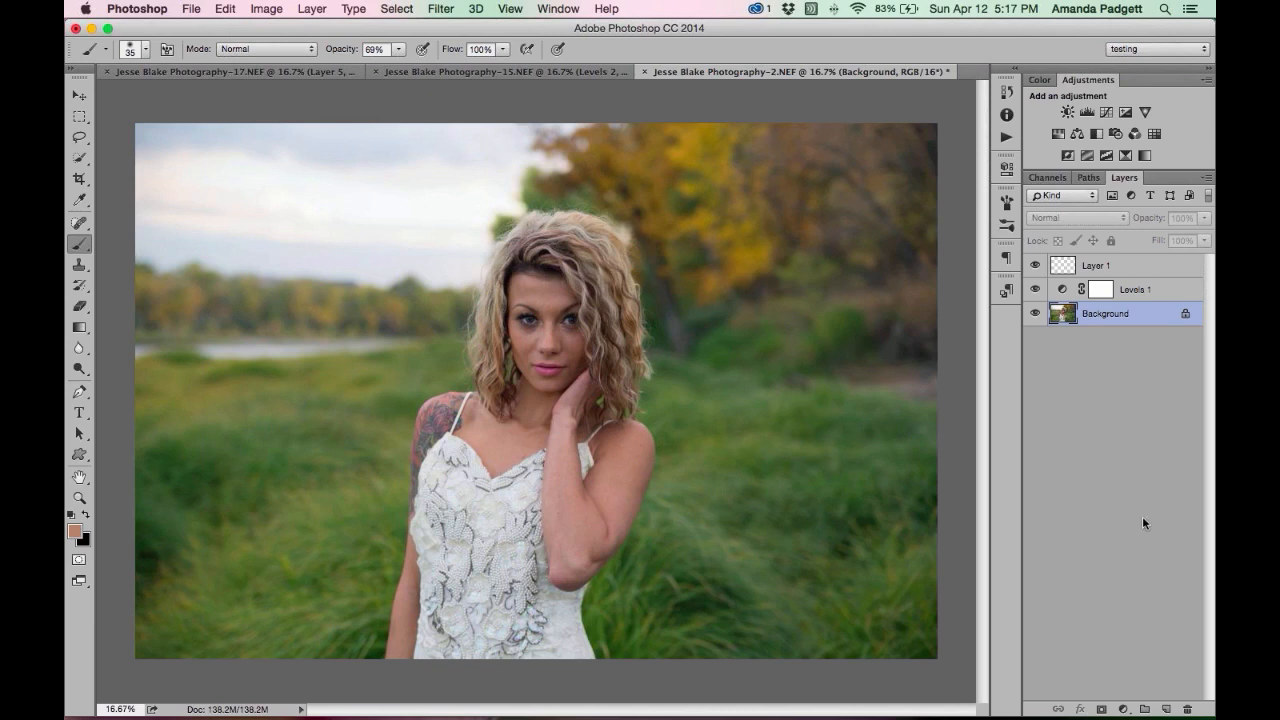
right_click(1106, 321)
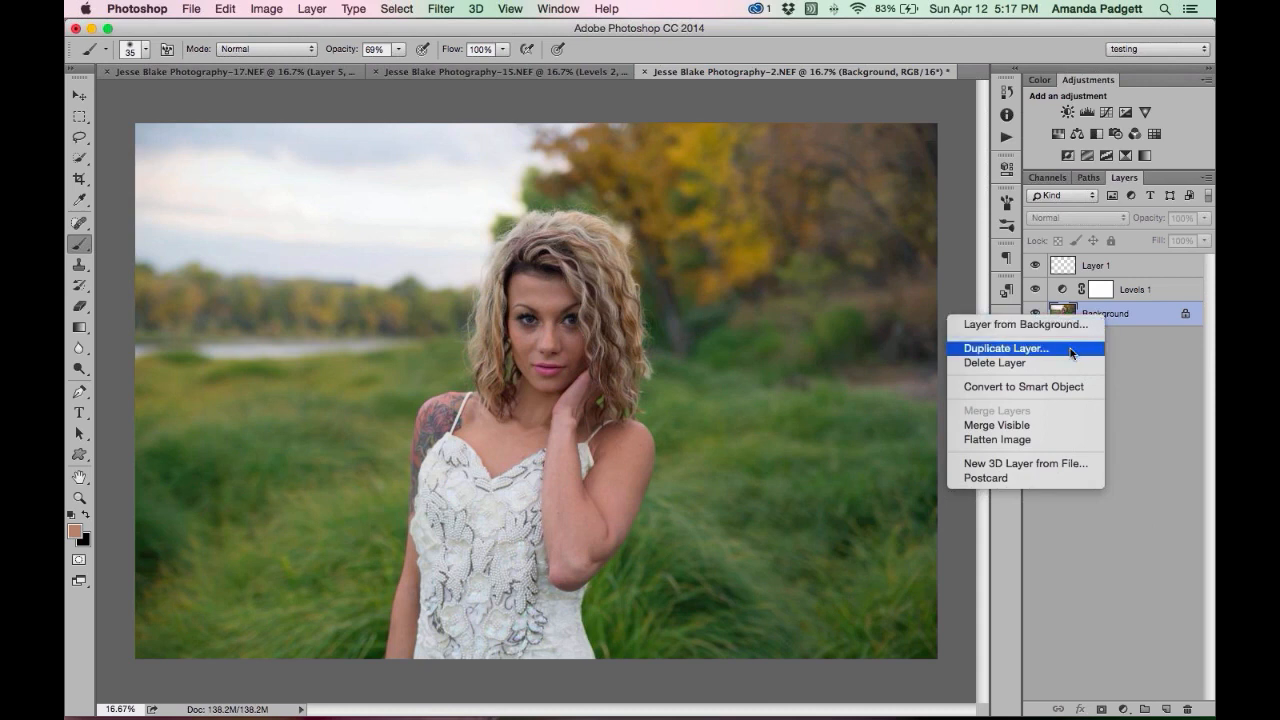
left_click(1073, 352)
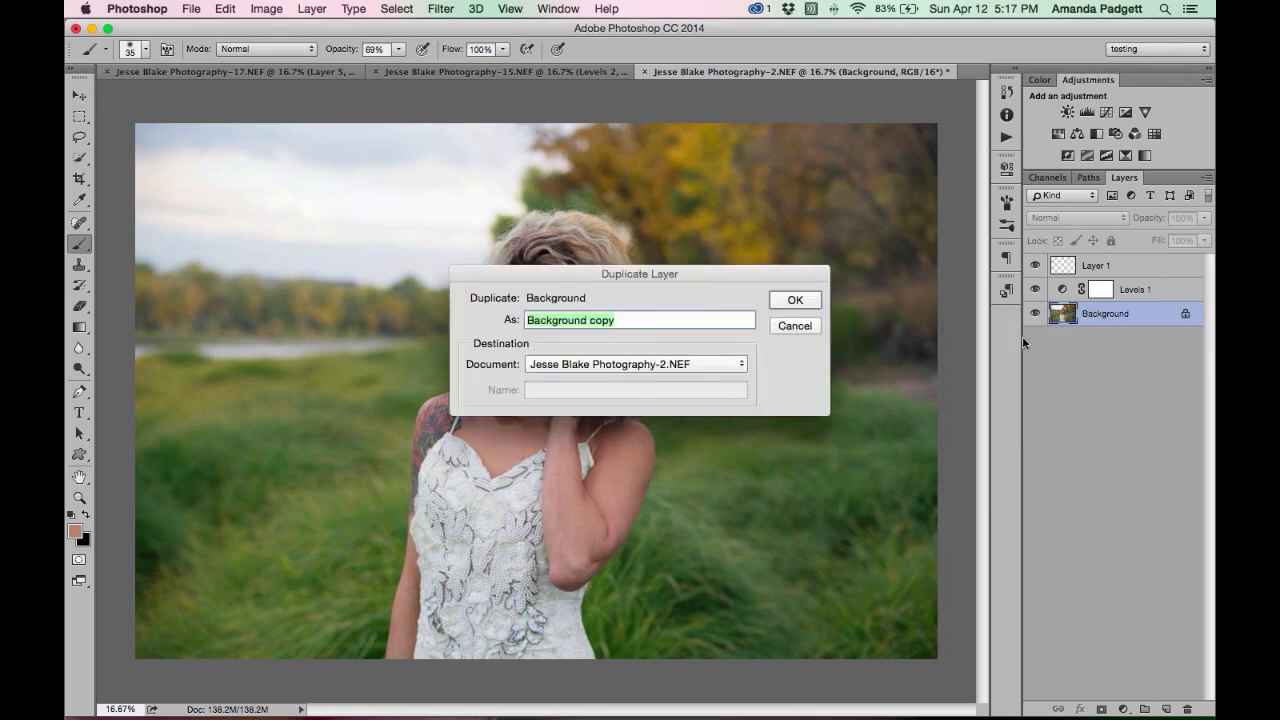
left_click(812, 302)
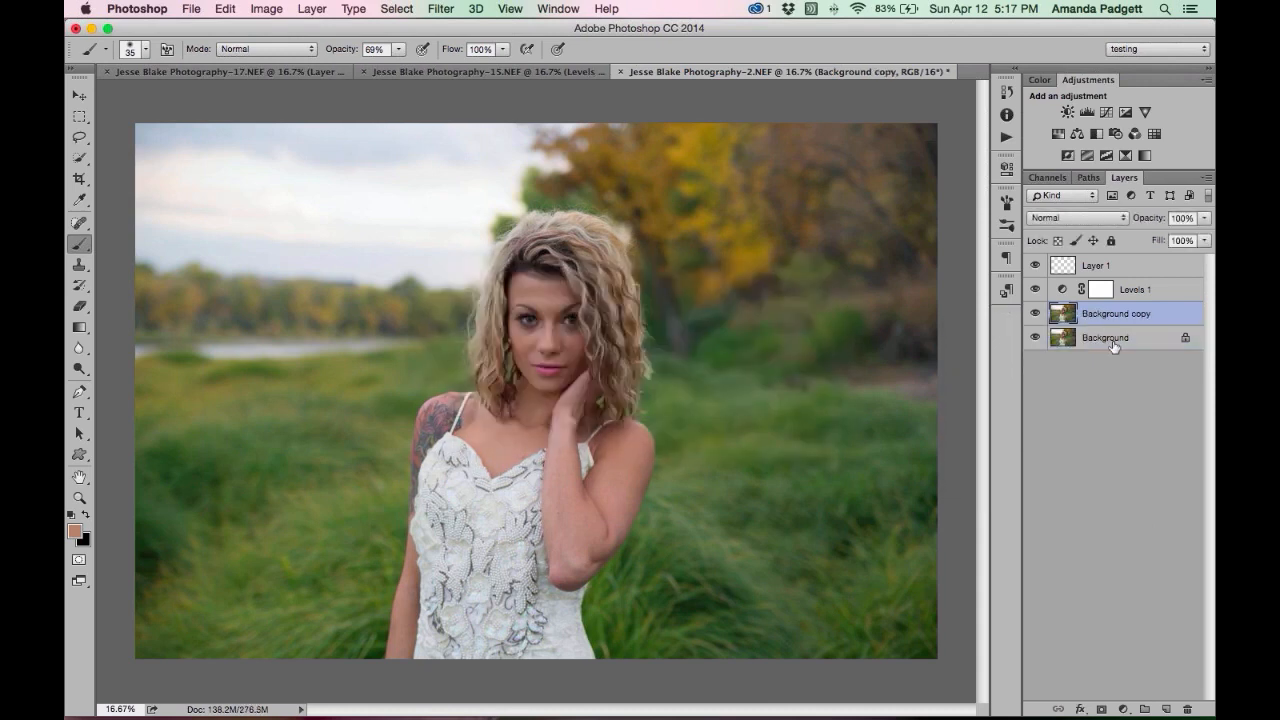
Duplicate the Background layer twice more and delete both extra copies.
left_click(1110, 340)
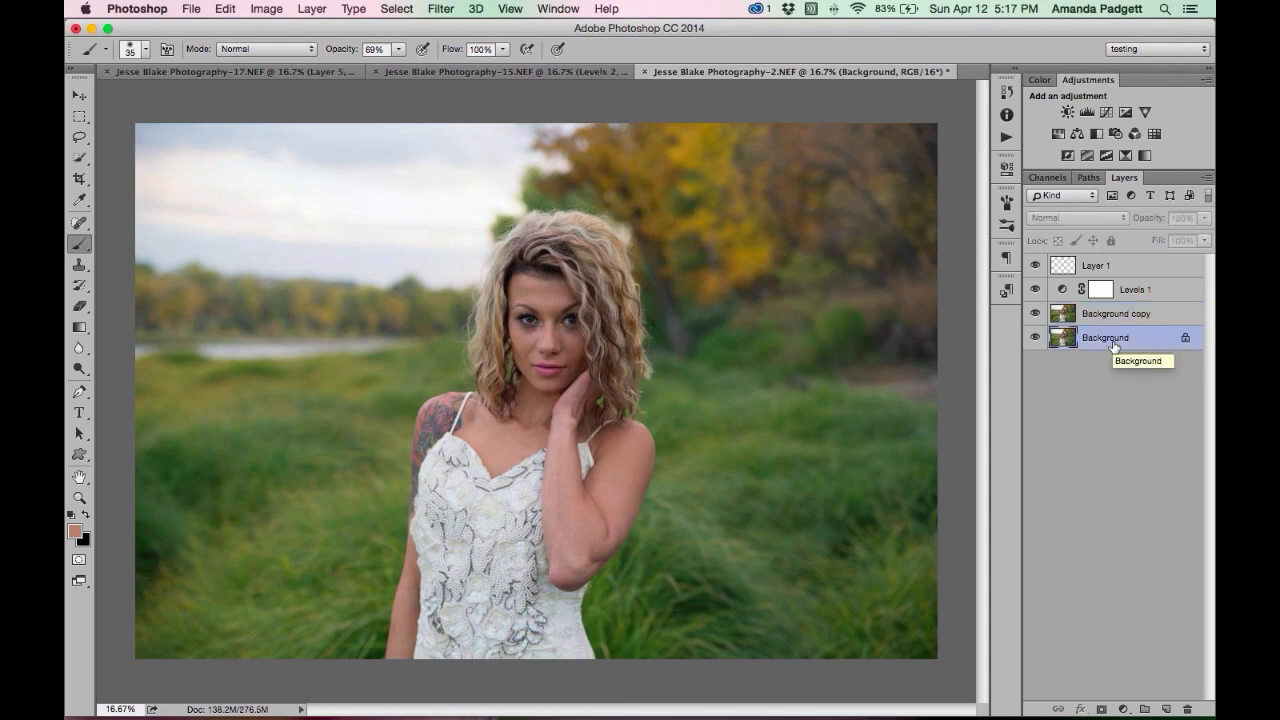
key("super+j")
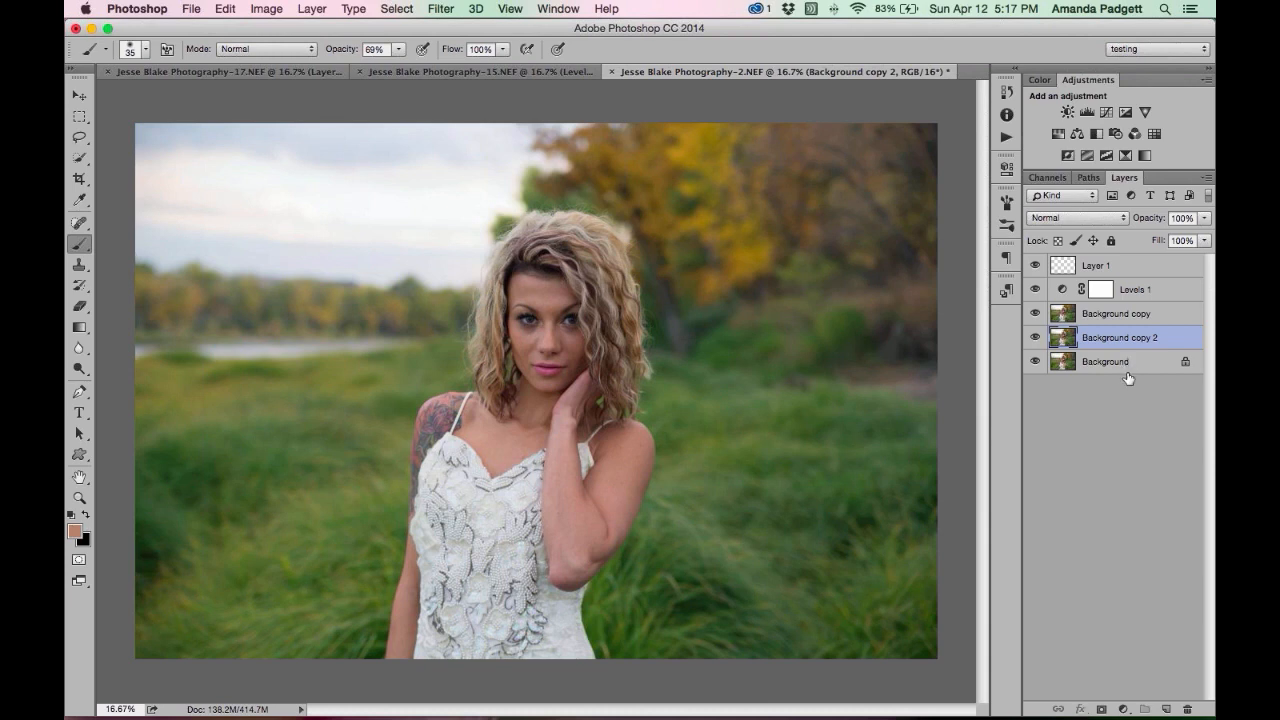
left_click_drag(1128, 377, 1166, 709)
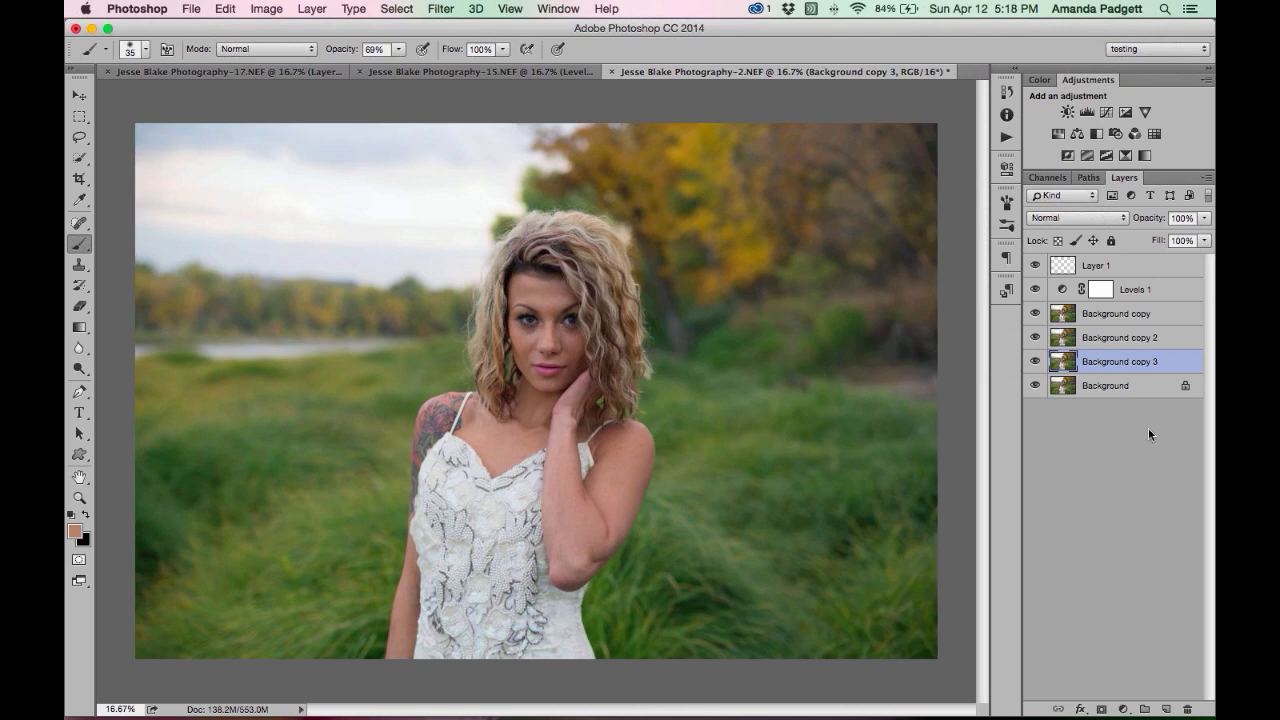
left_click(1160, 345, "shift")
key("Delete")
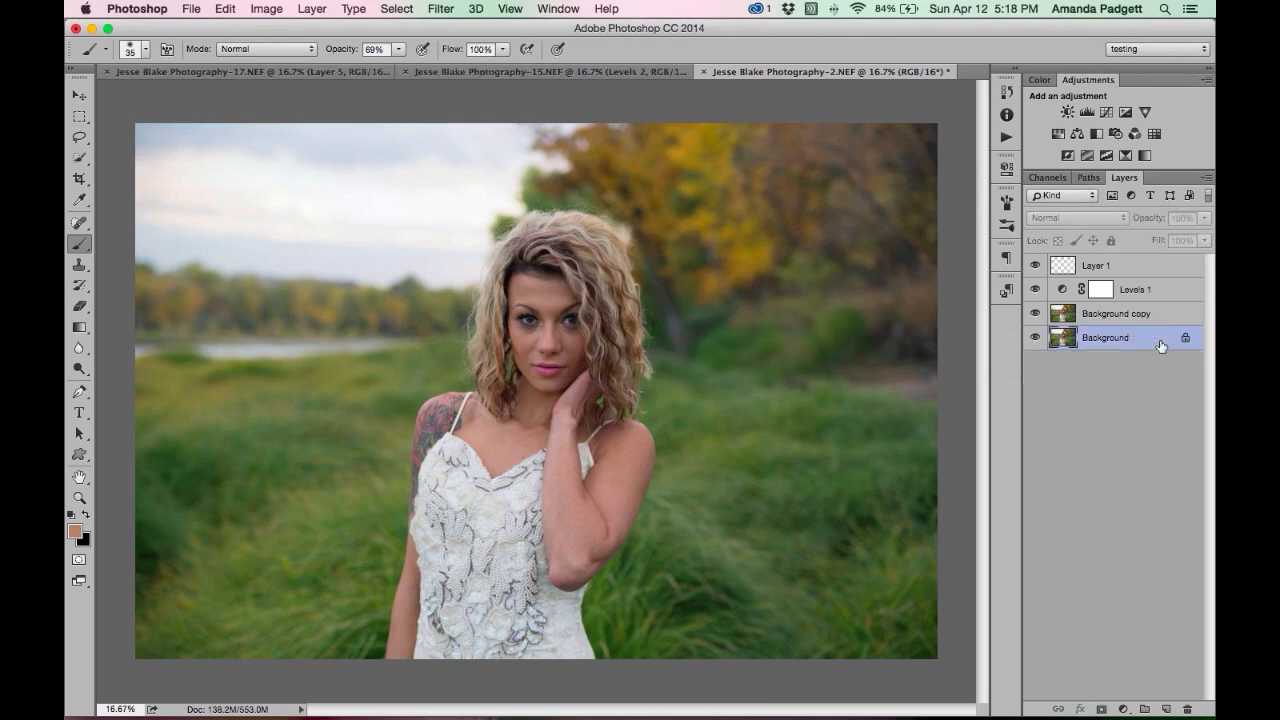
Hide the Levels 1, Background copy and Background layers beneath Layer 1, and show all three again.
left_click(1151, 318)
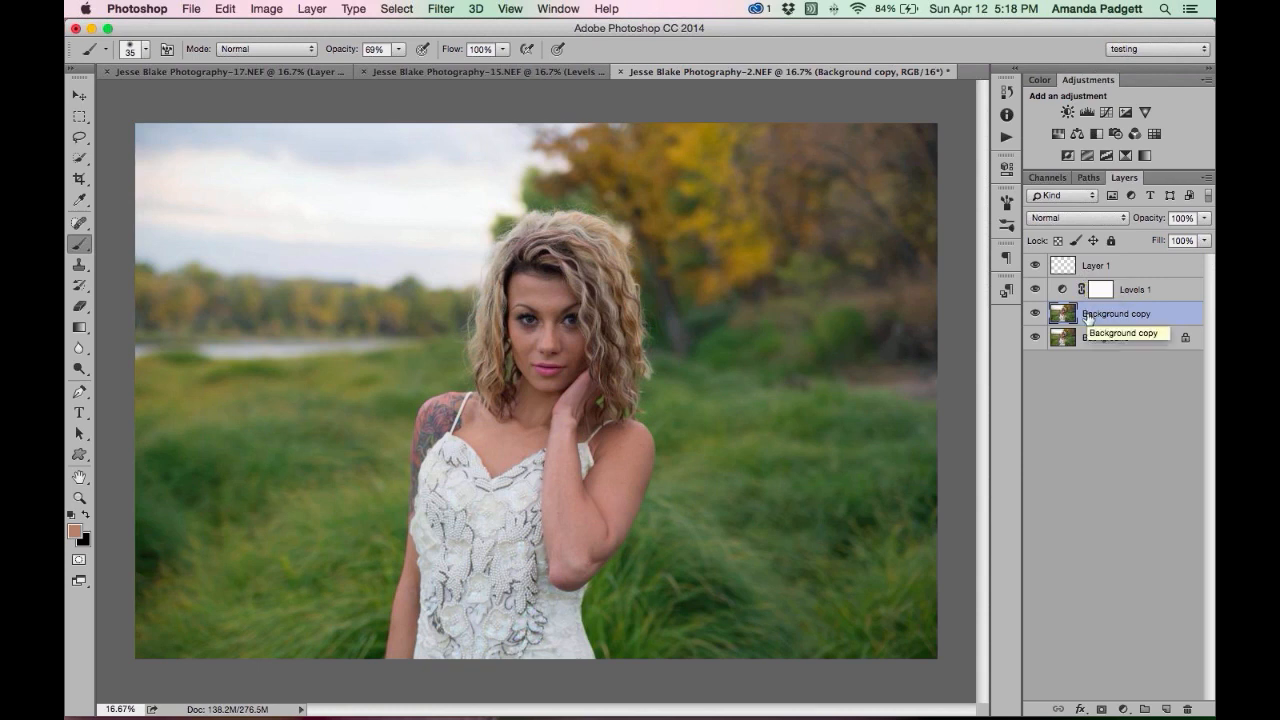
left_click(1083, 270)
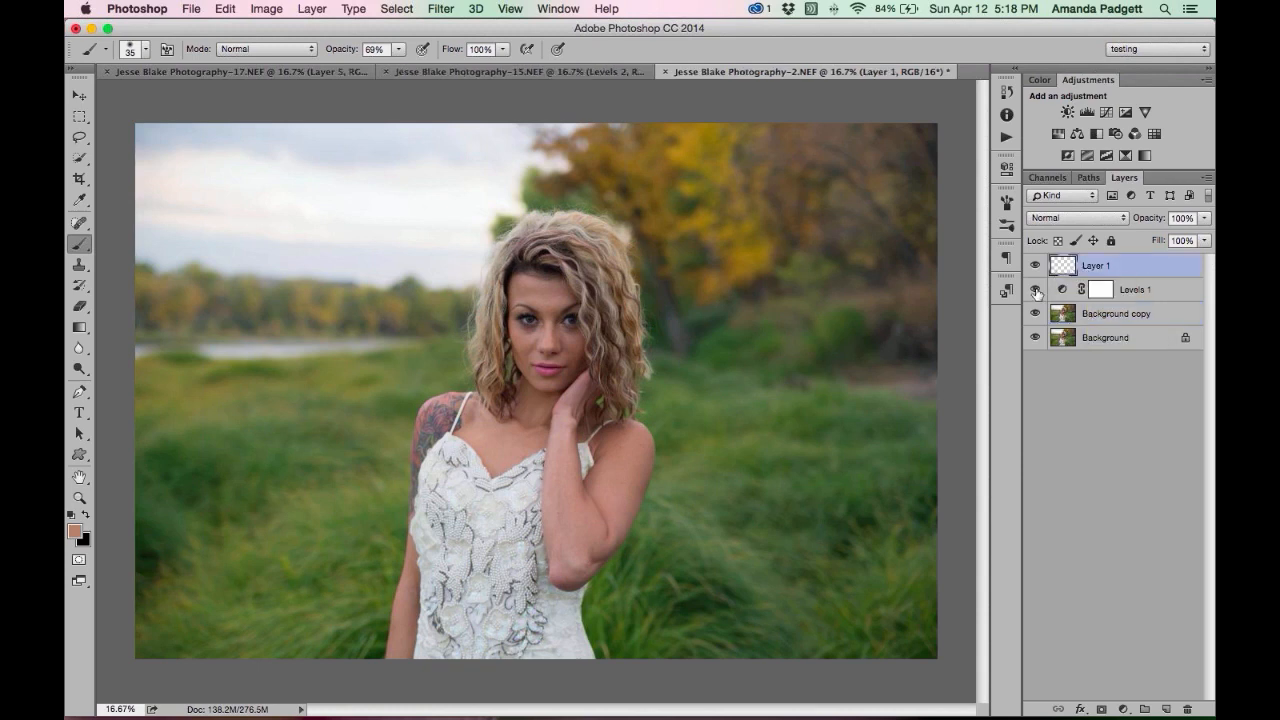
left_click_drag(1036, 292, 1037, 342)
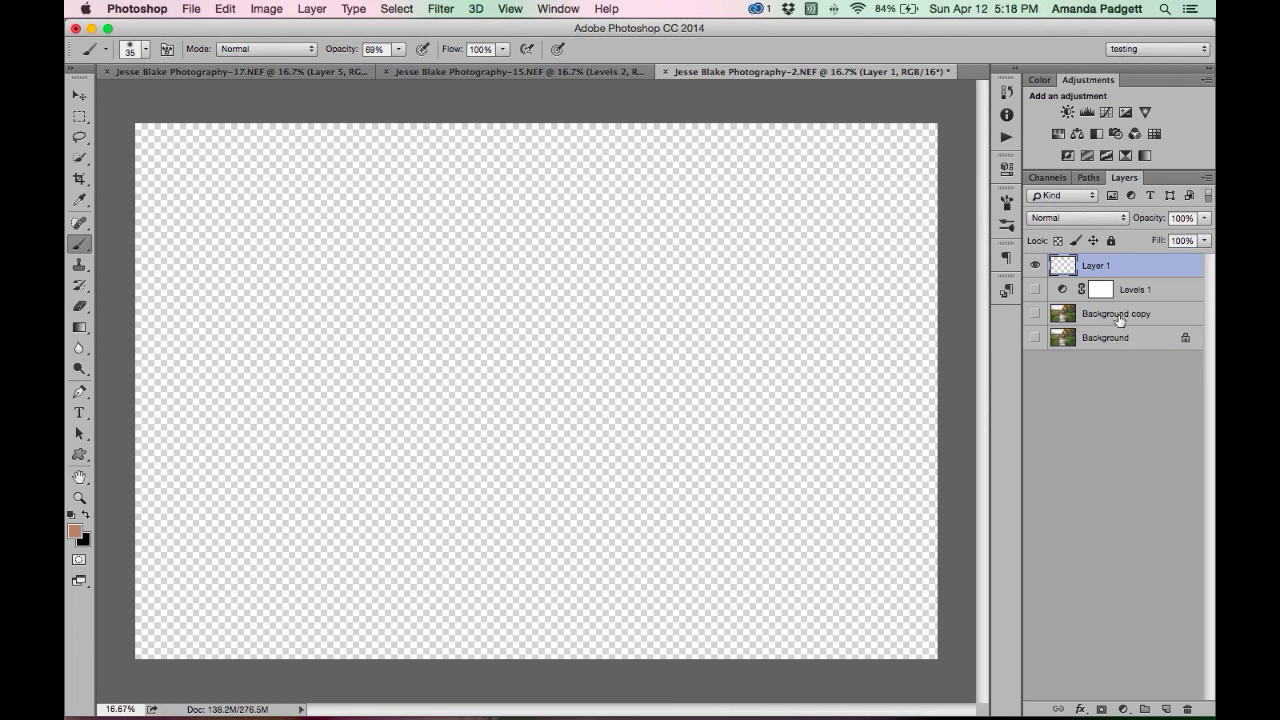
left_click_drag(1036, 290, 1038, 342)
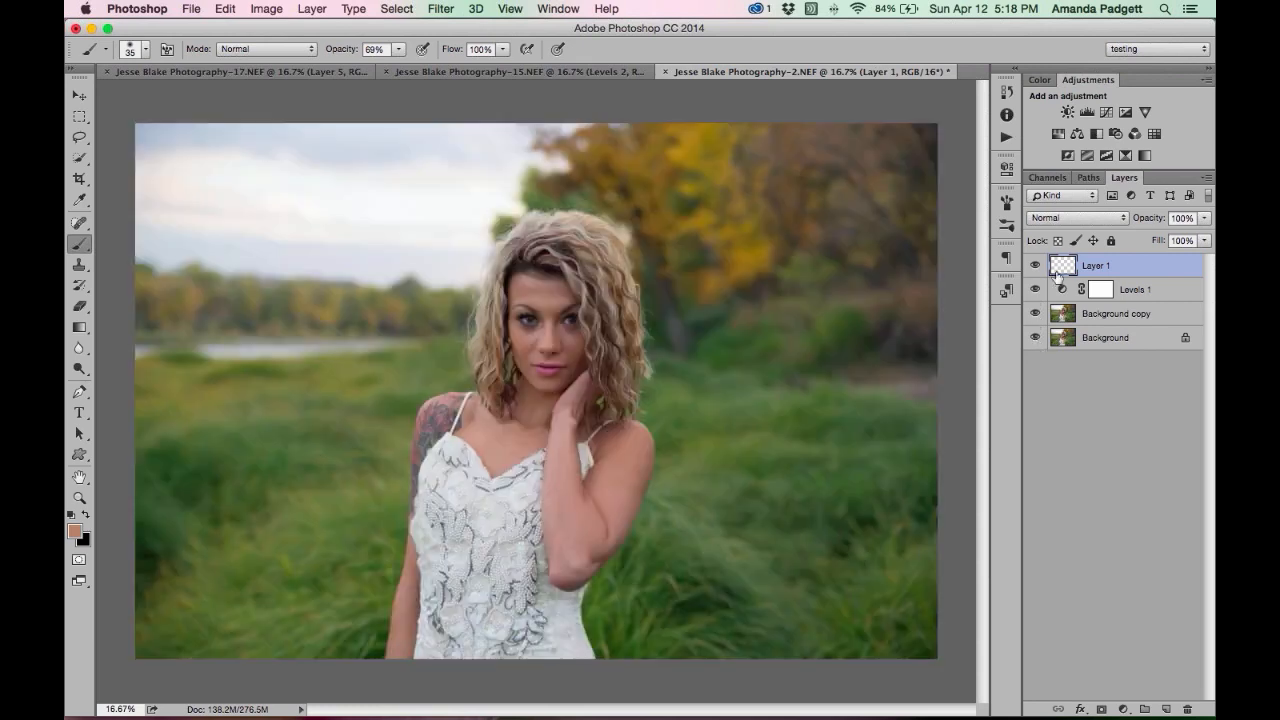
Isolate Background copy by hiding Levels 1, Layer 1 and Background, and restore every layer's visibility with Background copy selected.
left_click(1140, 294)
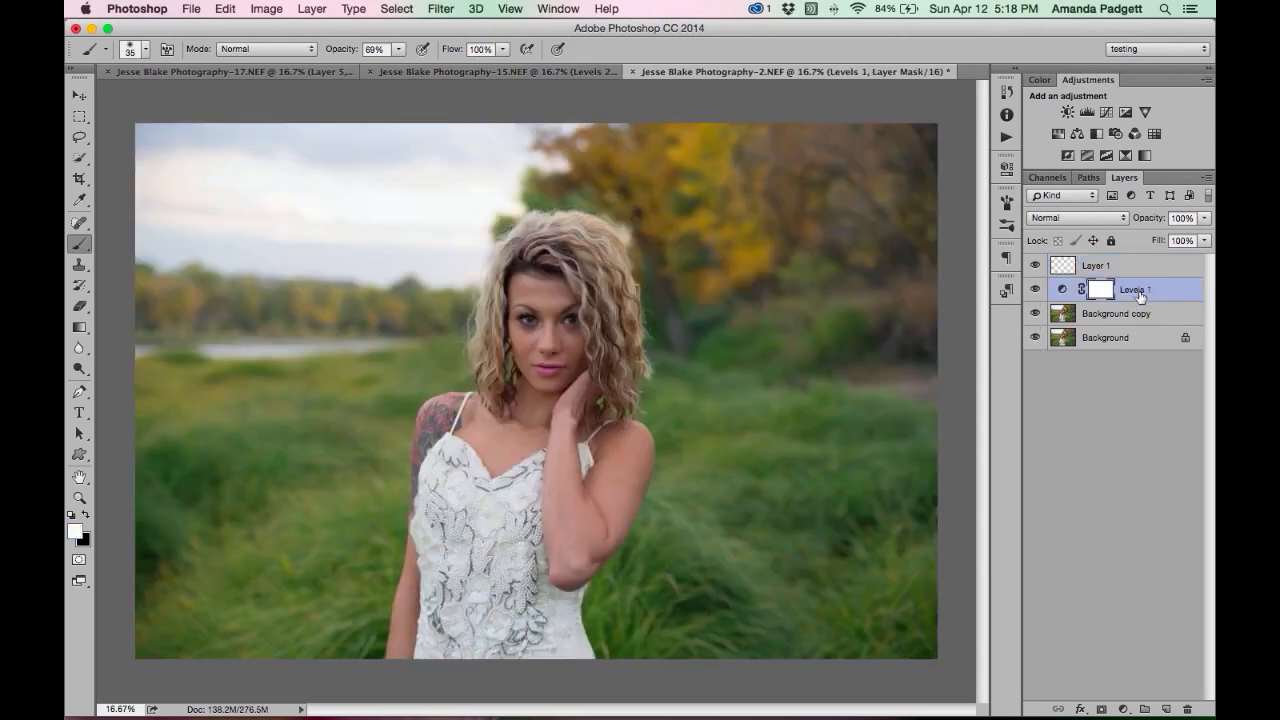
left_click(1094, 318)
left_click(1035, 289)
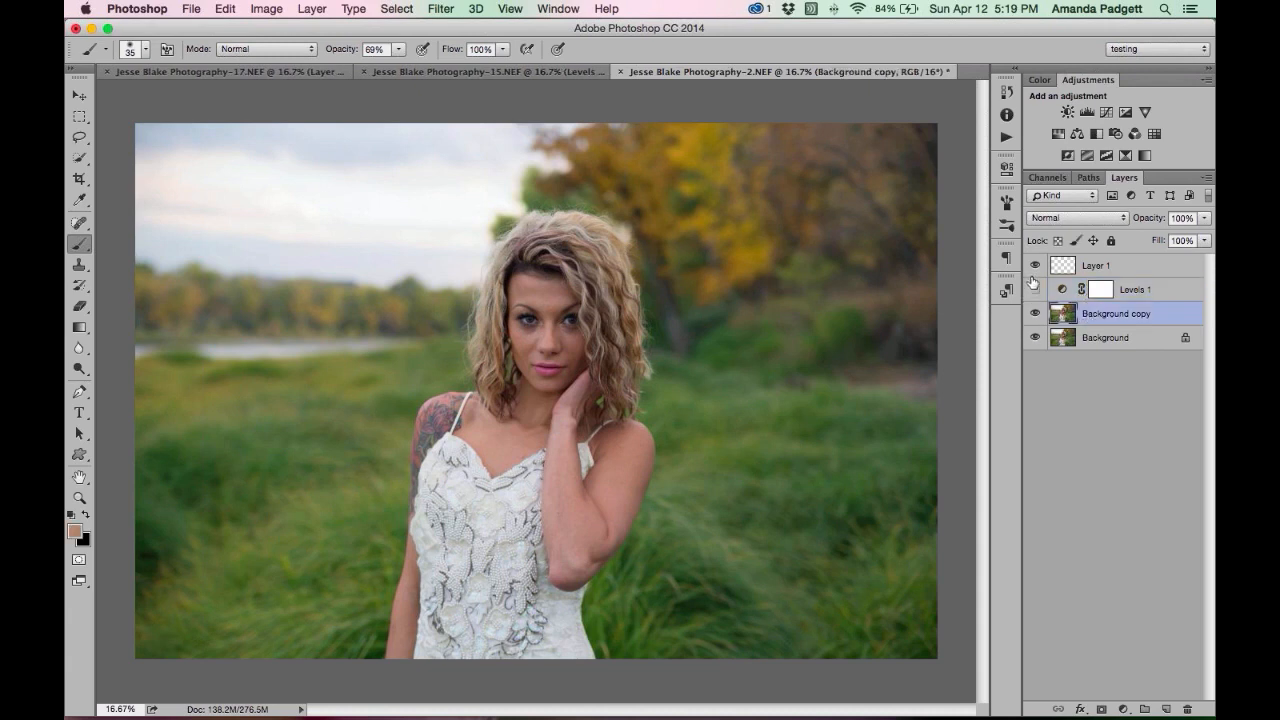
left_click(1035, 266)
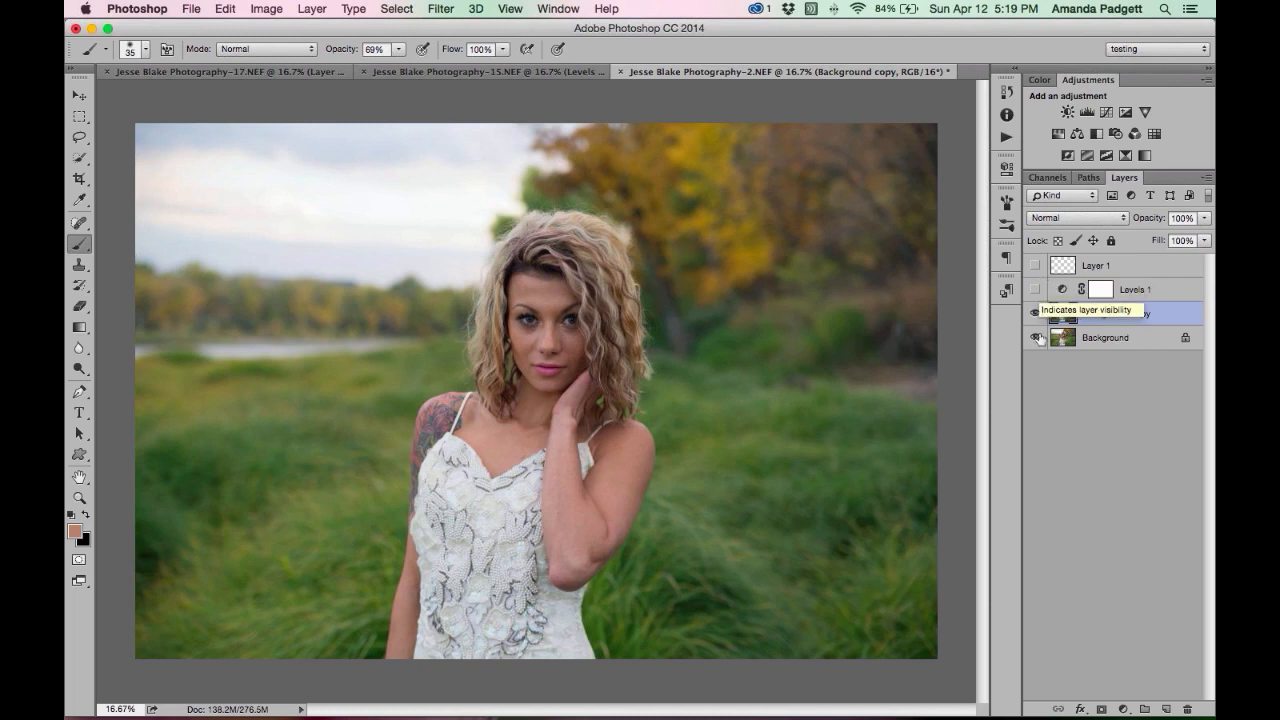
left_click(1095, 340)
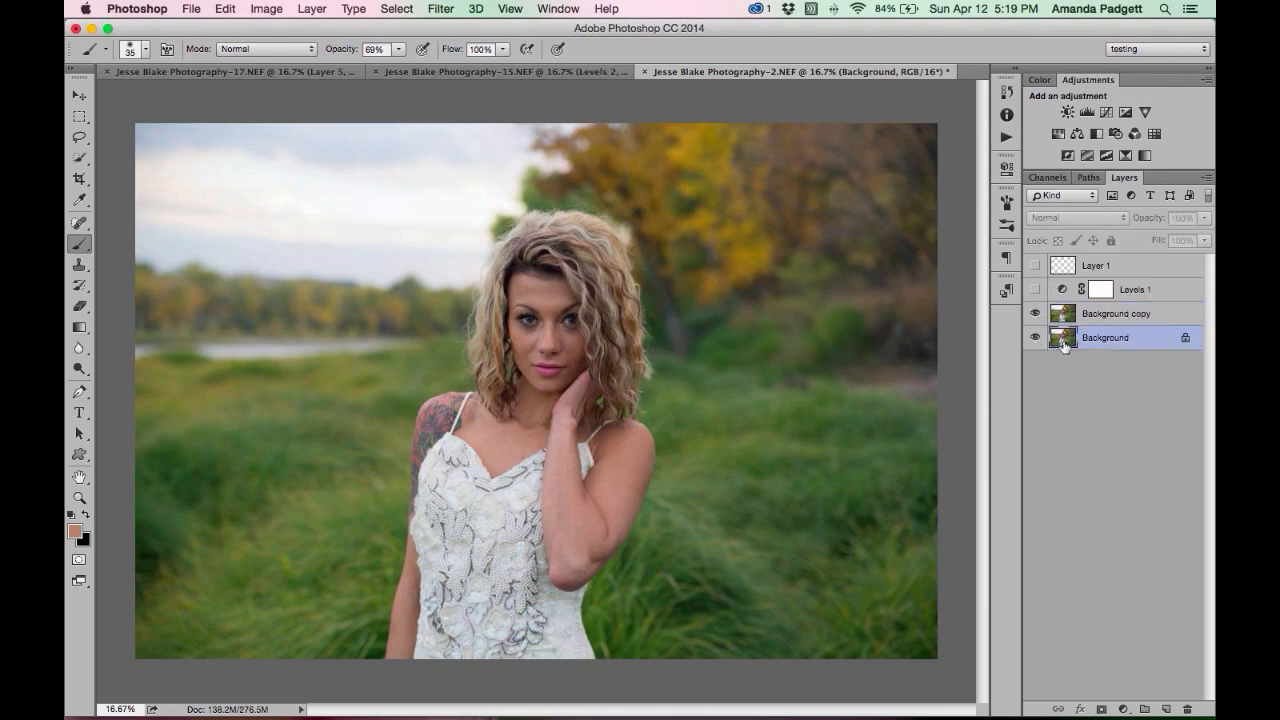
left_click(1034, 342)
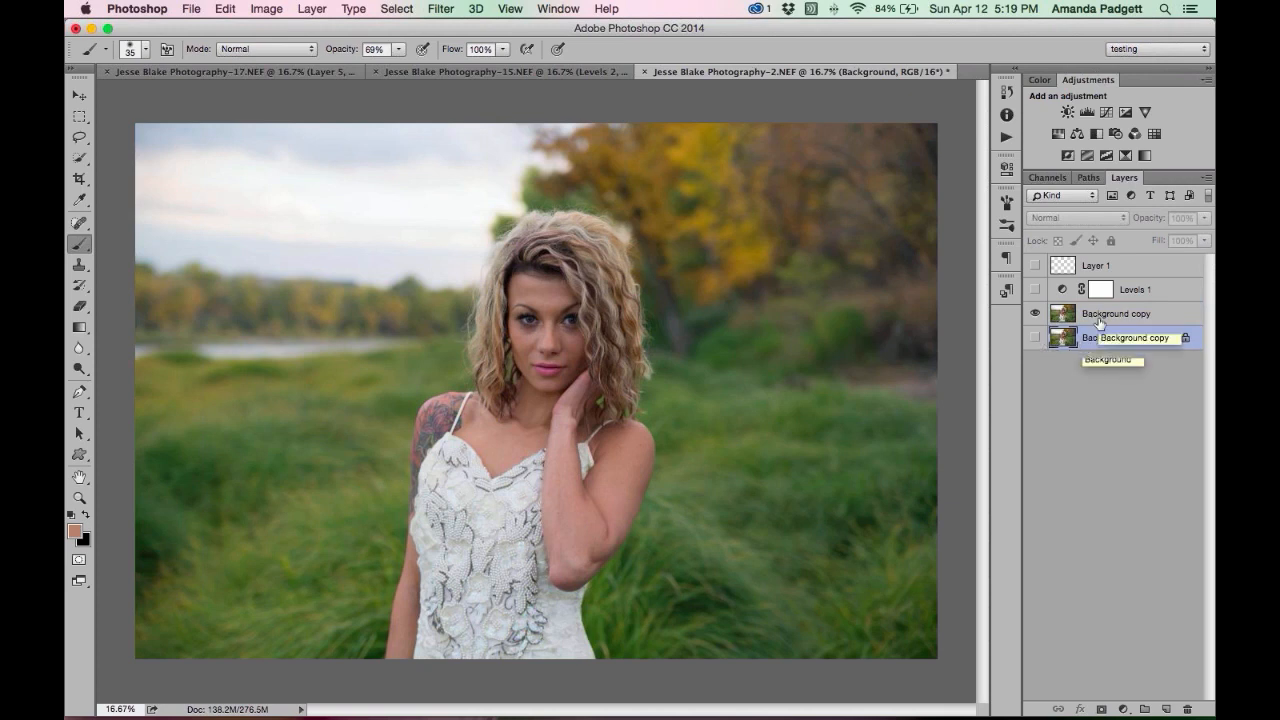
left_click(1098, 318)
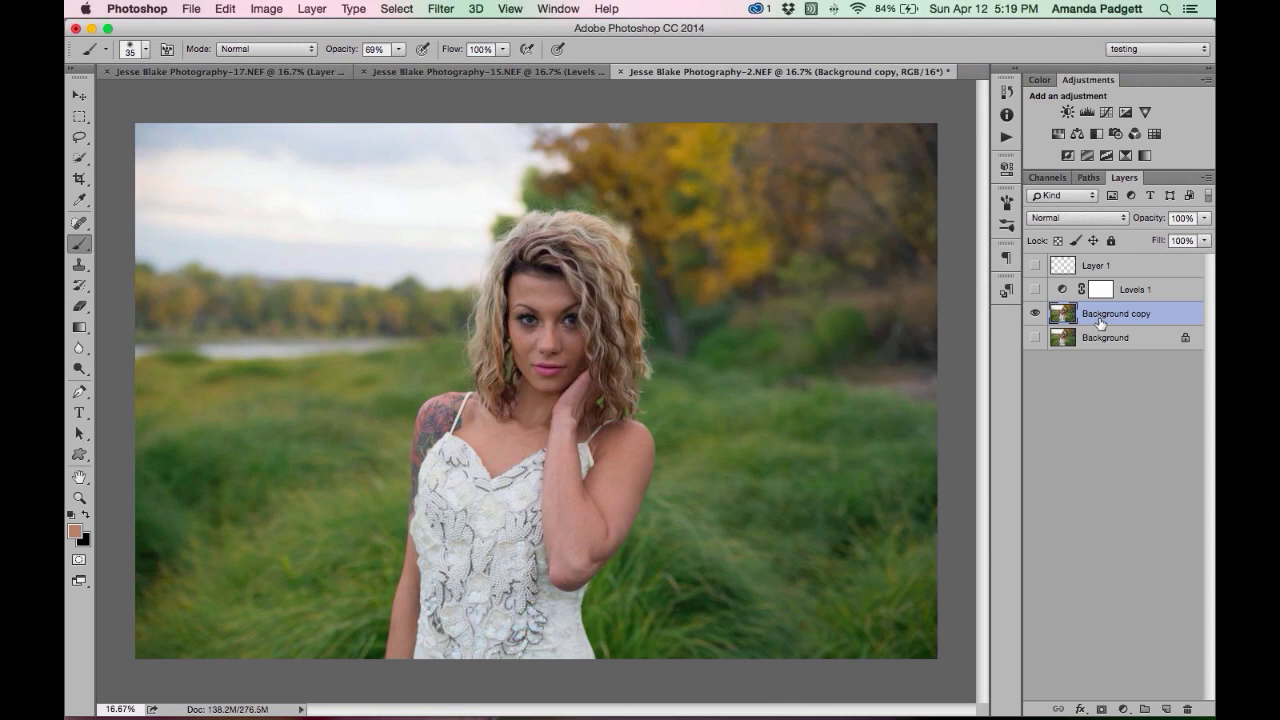
left_click(1035, 338)
left_click(1035, 265)
Add a white layer mask to the Background copy layer and another to Layer 1.
left_click(1099, 709)
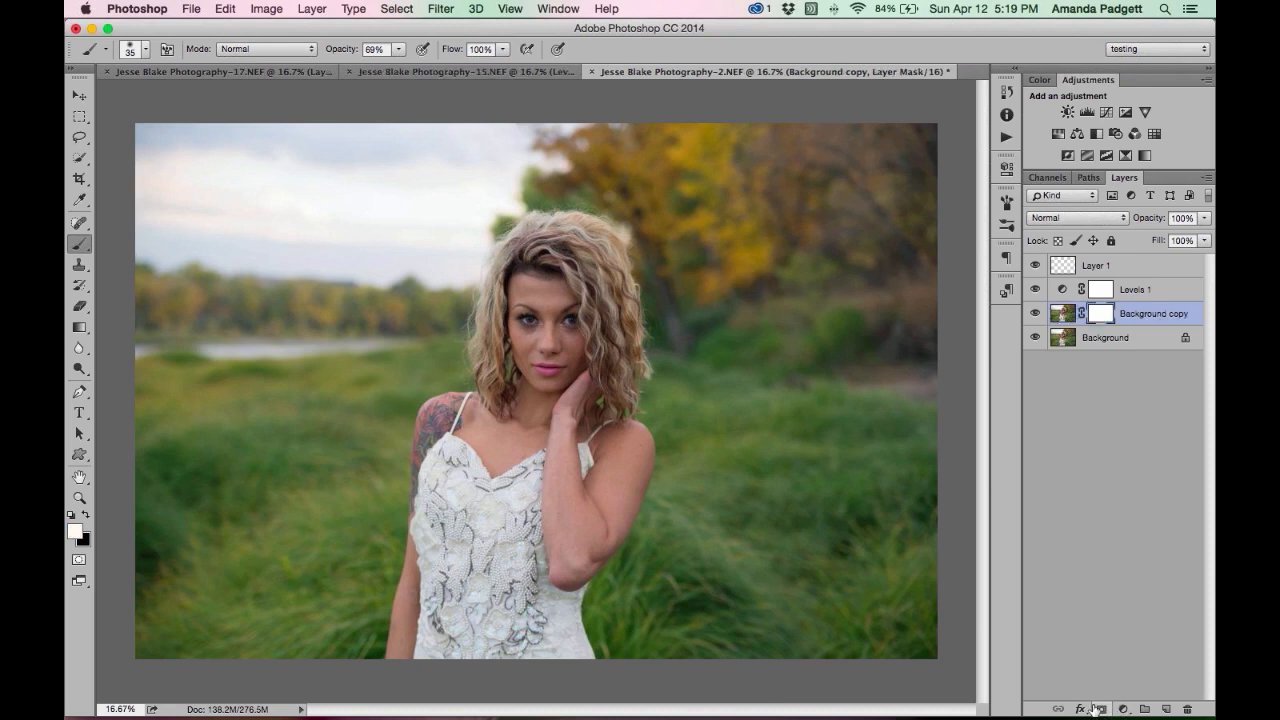
left_click(1110, 268)
left_click(1099, 709)
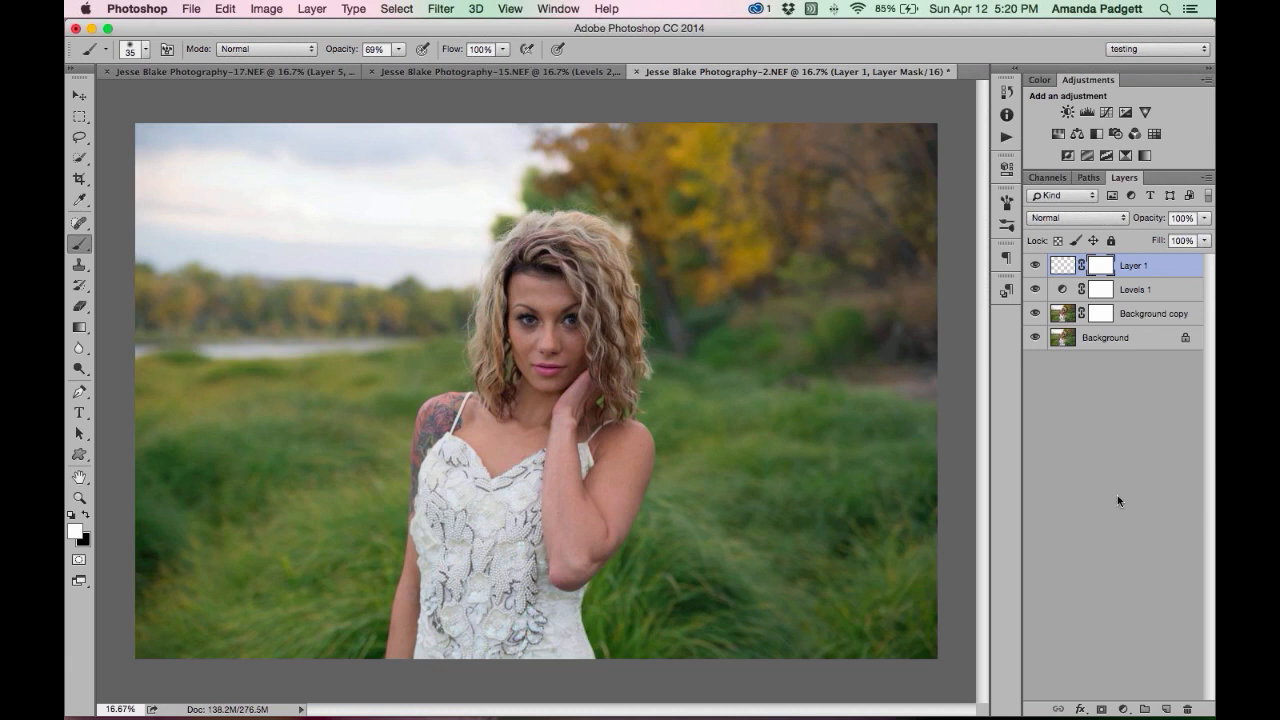
Review the available blend modes for the Levels 1 adjustment layer without choosing a different one.
left_click(1136, 290)
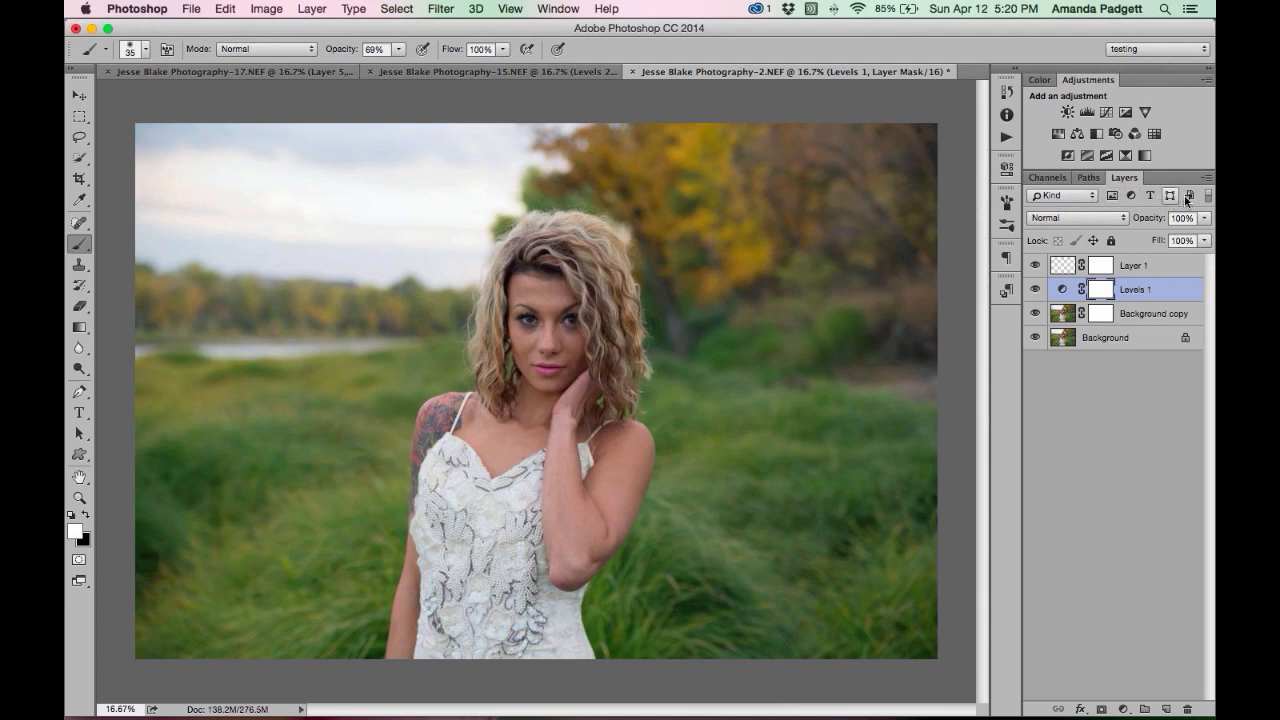
left_click(1092, 221)
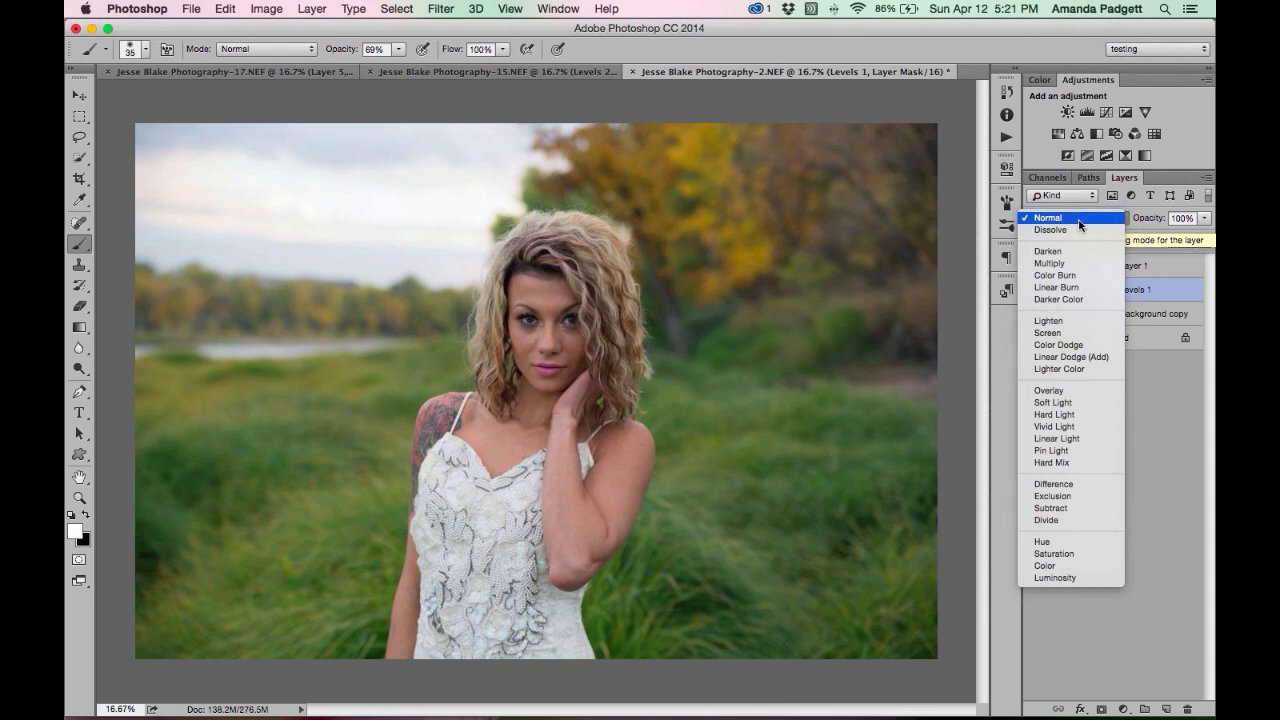
left_click(1162, 378)
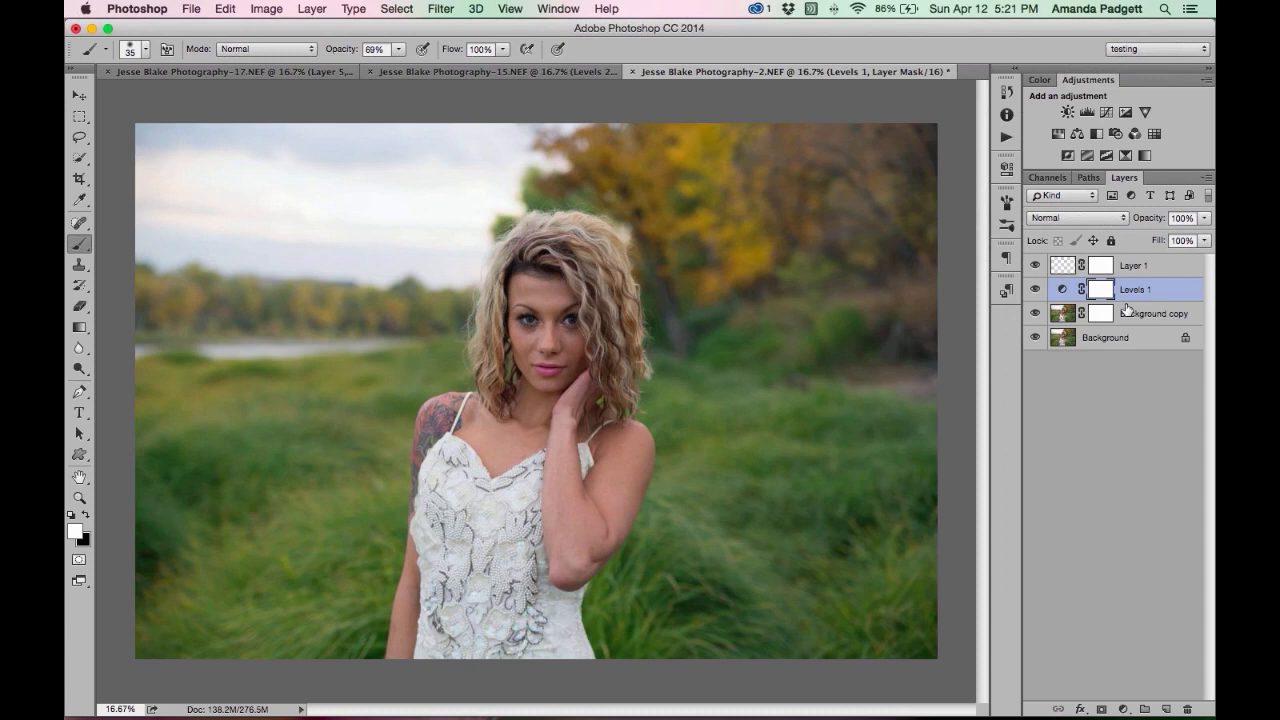
left_click(1089, 219)
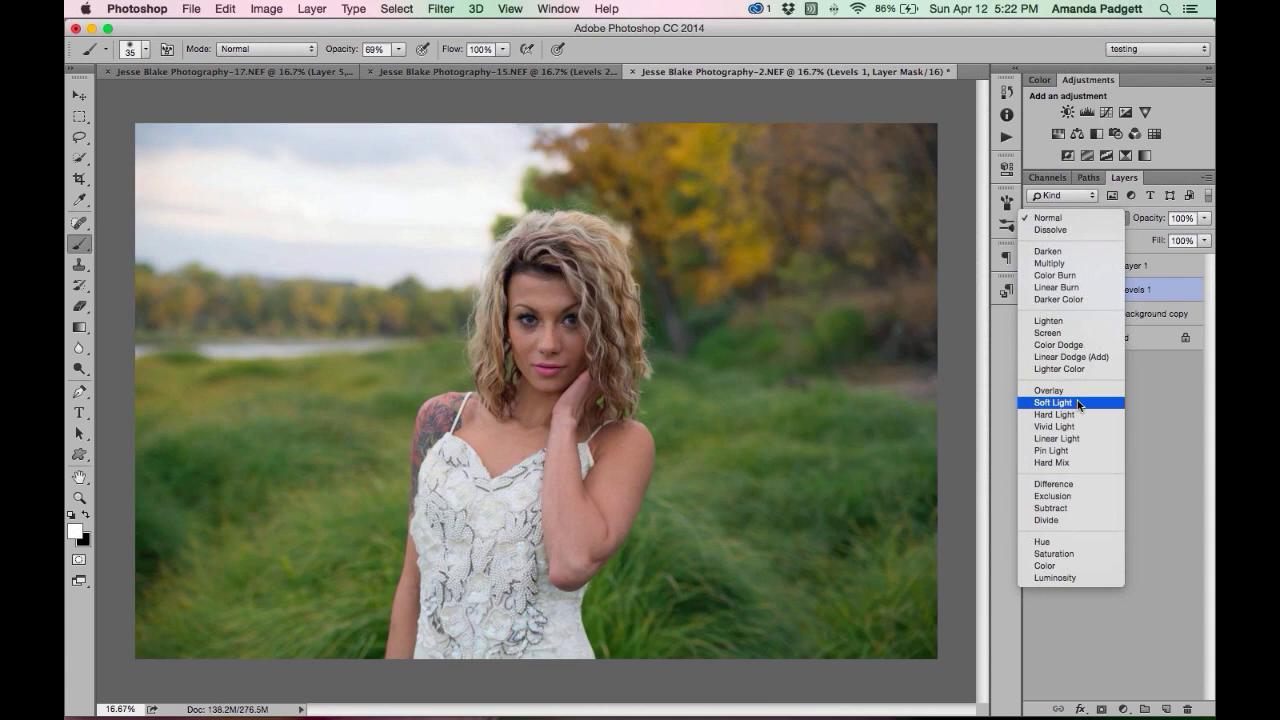
left_click(1145, 389)
Set the Background copy layer's blend mode to Soft Light and toggle its visibility to compare the effect.
left_click(1143, 316)
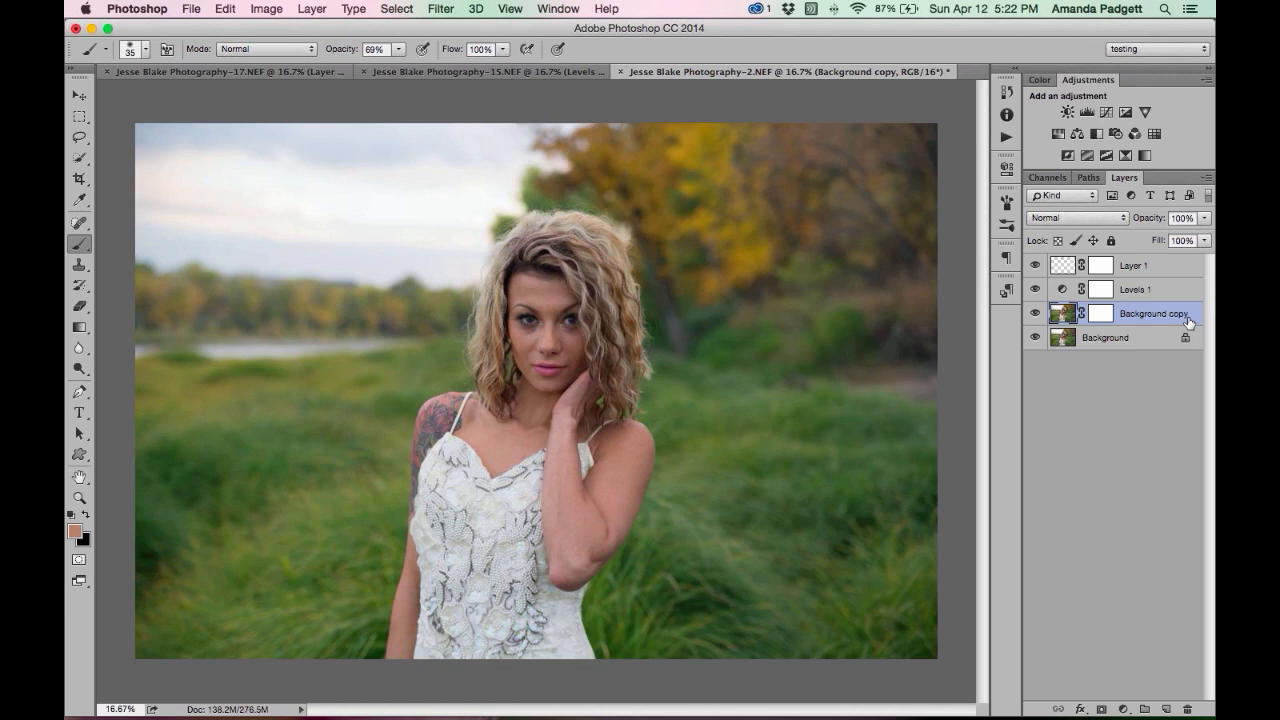
left_click(1090, 218)
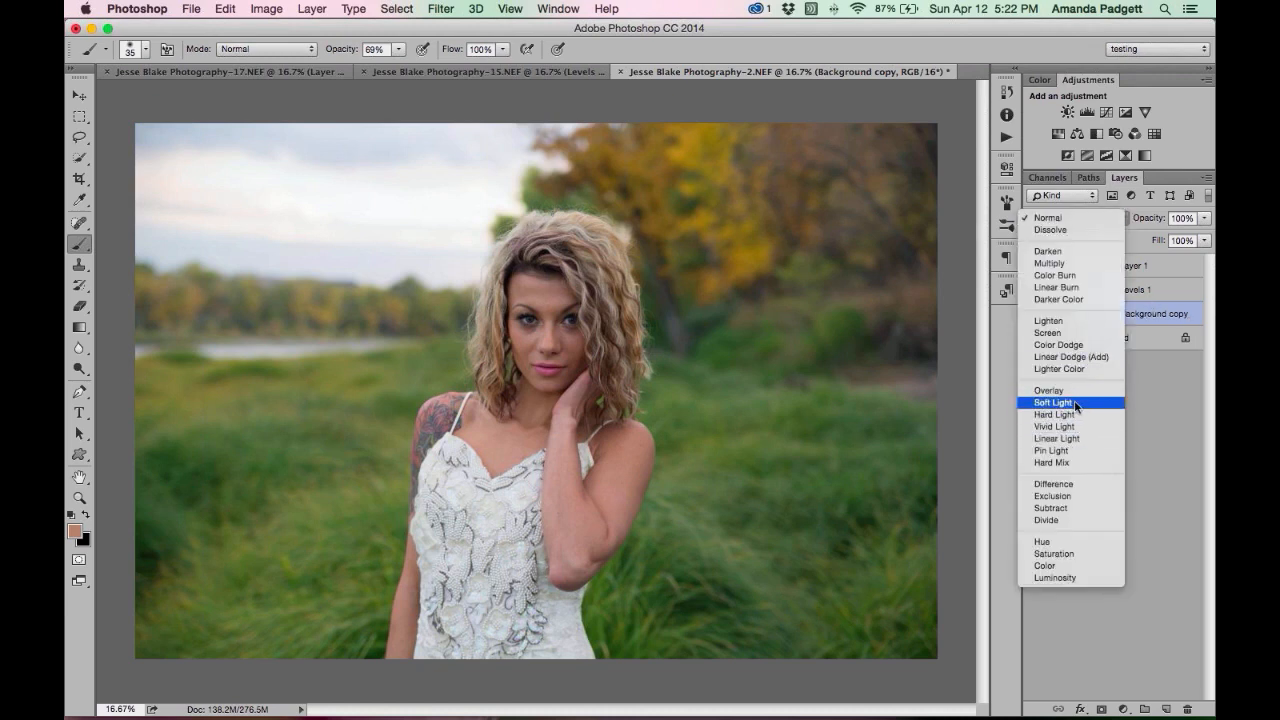
left_click(1077, 404)
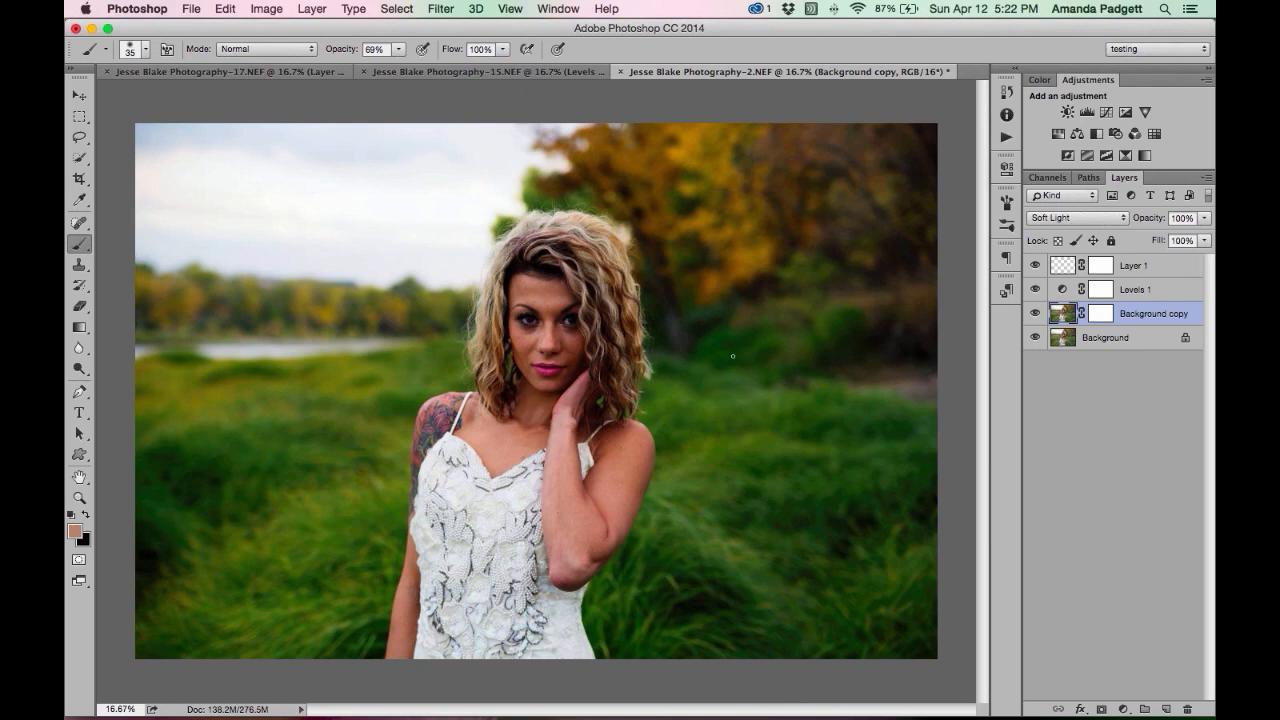
left_click(1035, 314)
left_click(1035, 314)
Lower the Background copy layer's opacity, trying 73% and 18% before settling on 59%.
left_click(1206, 219)
mouse_move(1206, 238)
left_mouse_down()
mouse_move(1175, 242)
mouse_move(1208, 238)
left_mouse_up()
left_click_drag(1153, 220, 1133, 220)
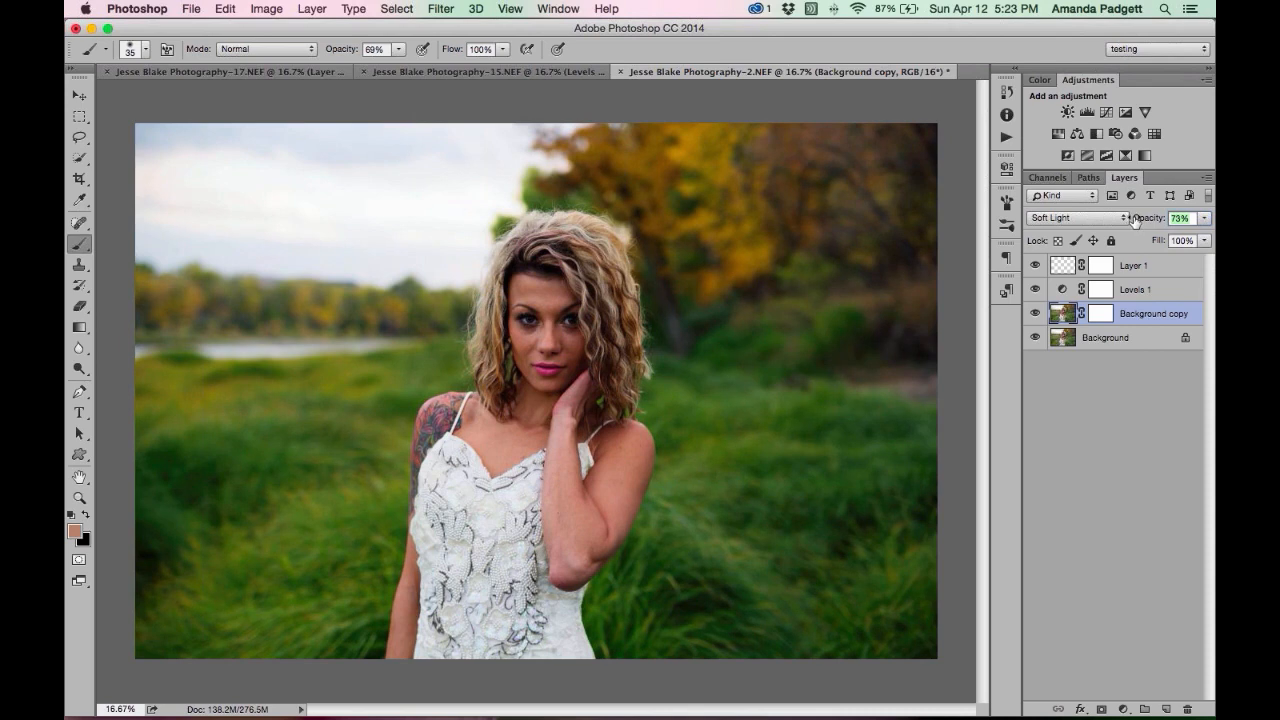
left_click(1205, 219)
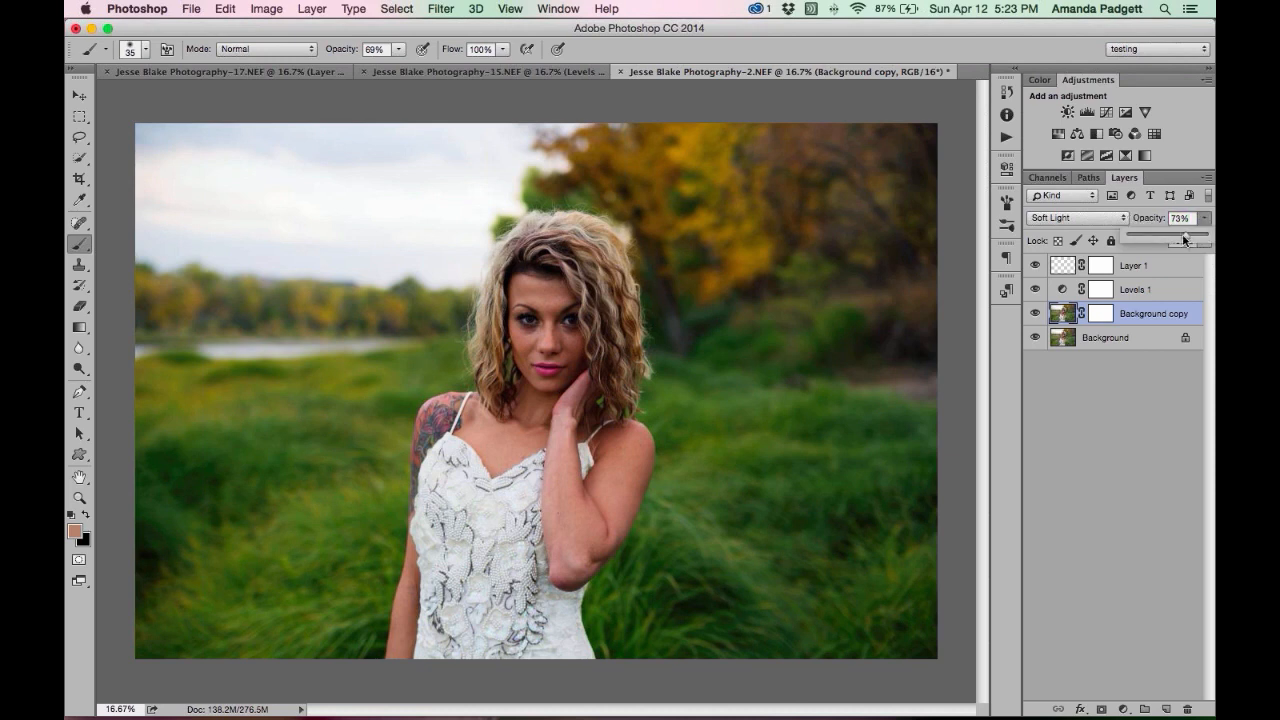
left_click_drag(1144, 239, 1141, 239)
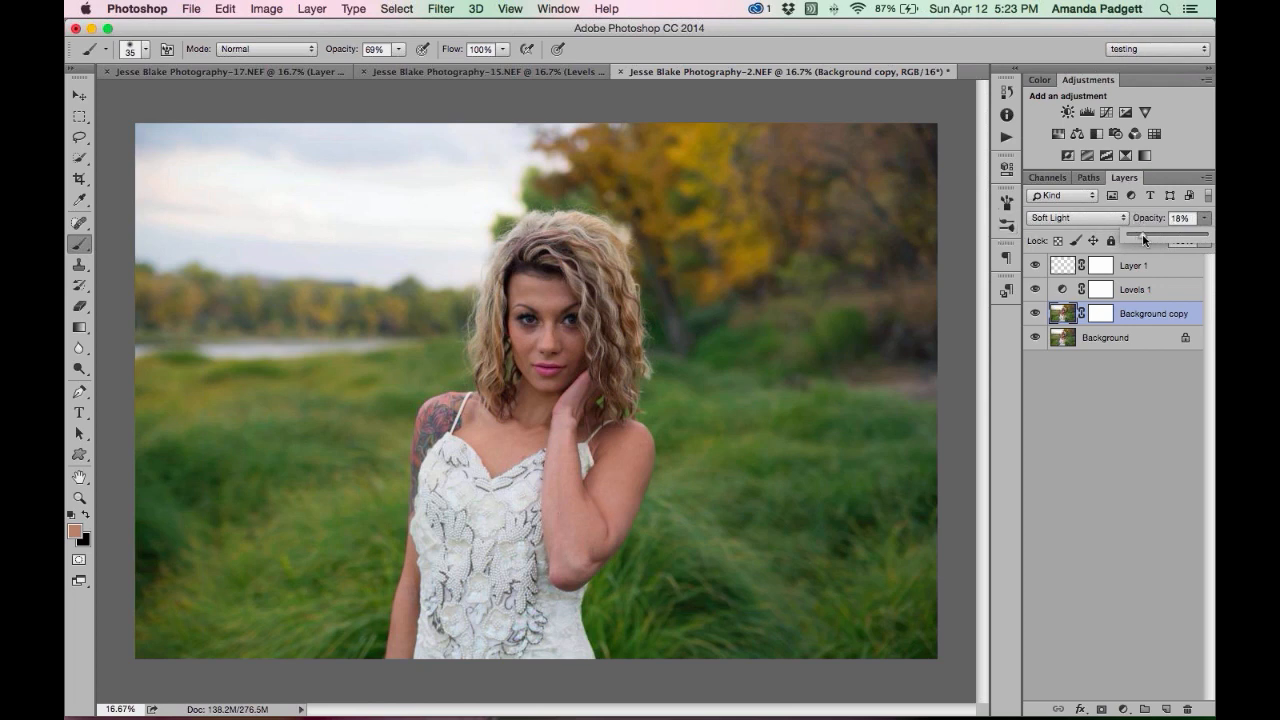
left_click_drag(1144, 239, 1117, 223)
left_click(1206, 219)
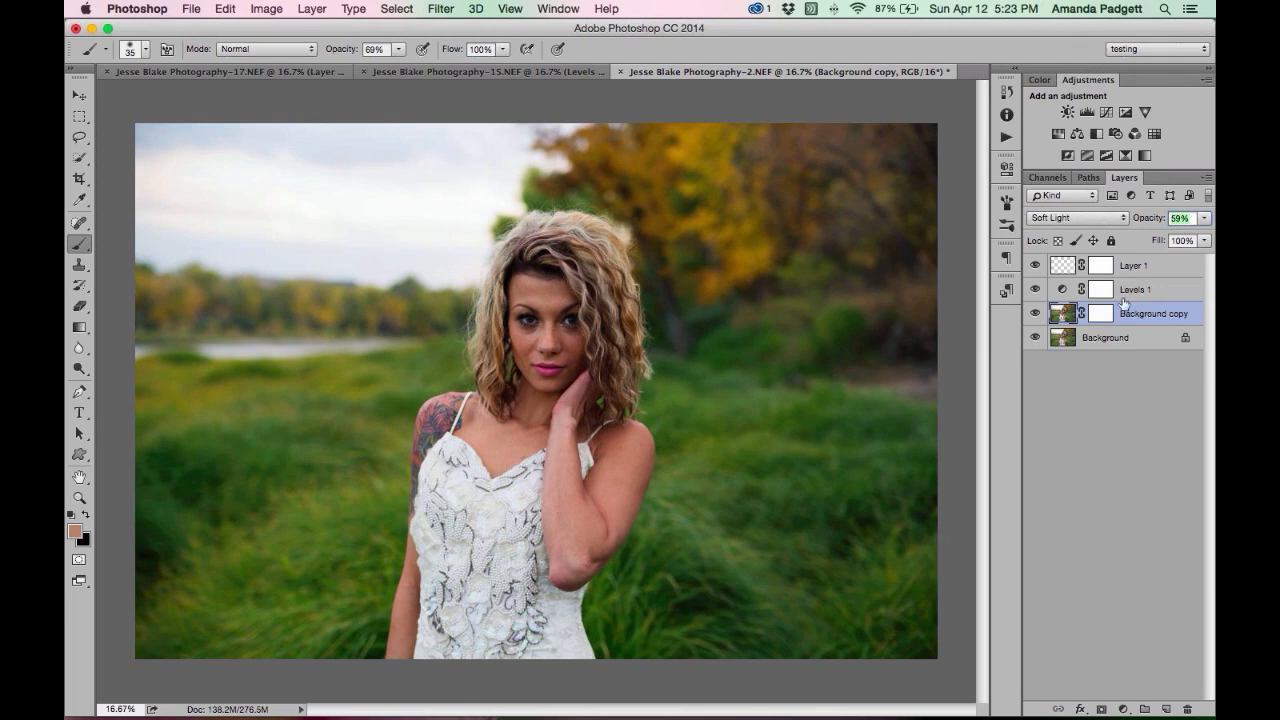
left_click(1110, 338)
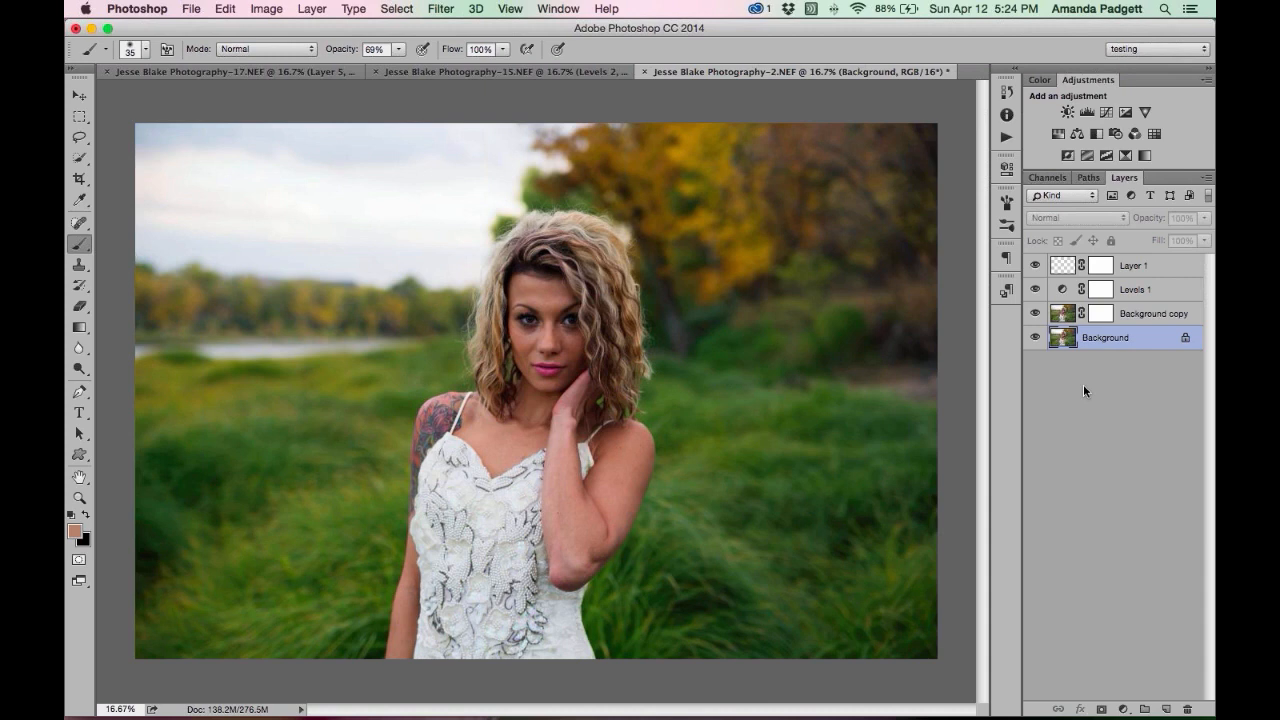
left_click(190, 9)
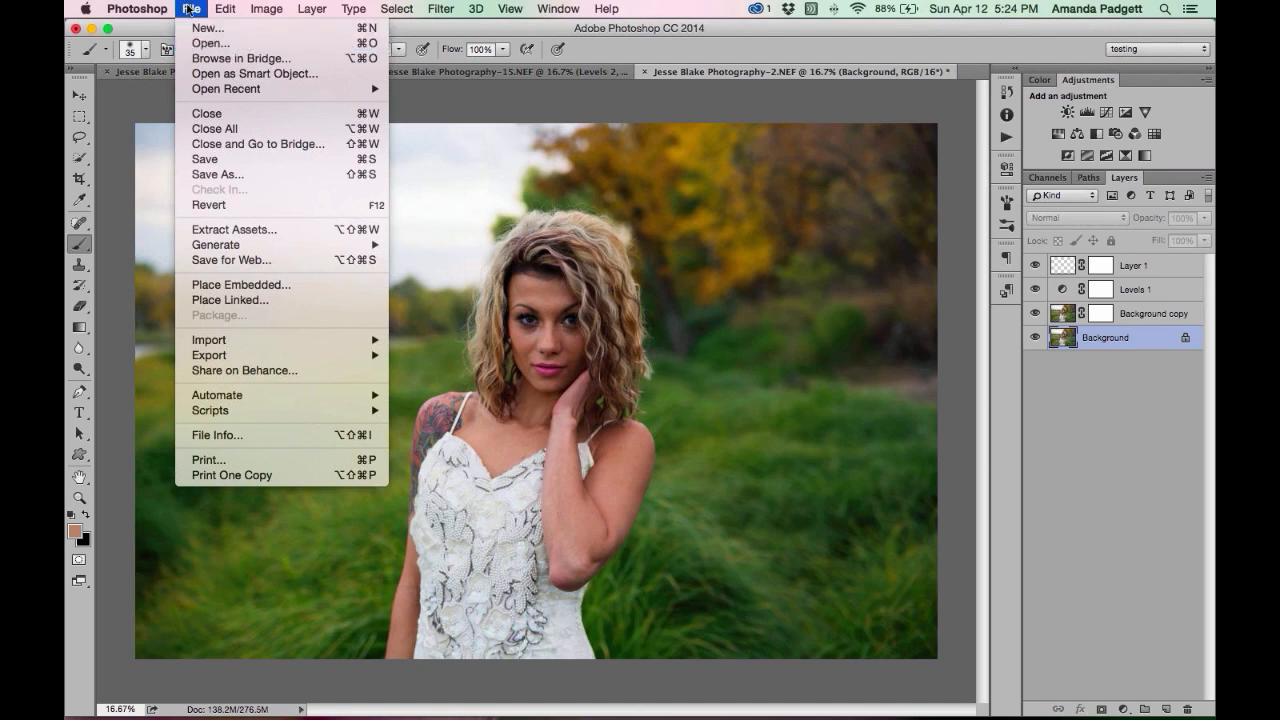
left_click(190, 9)
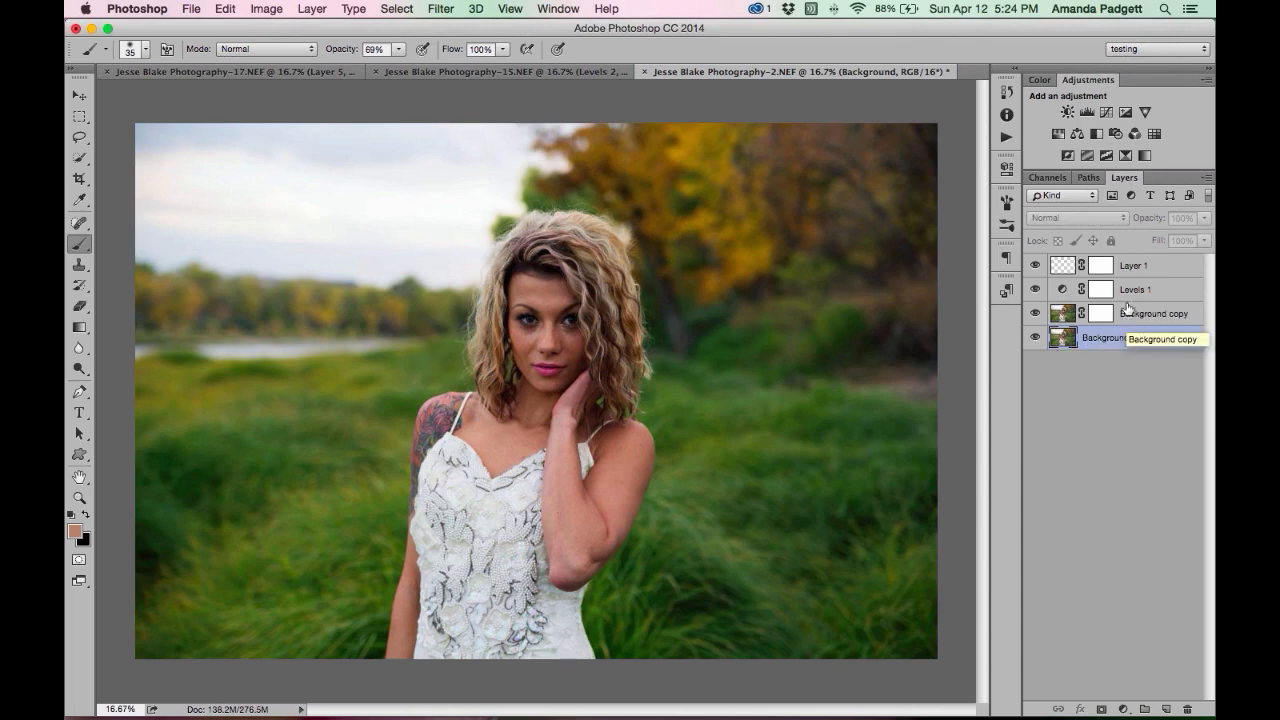
Set the Levels 1 adjustment layer's blend mode to Screen and lower its opacity to 47%.
left_click(1130, 289)
left_click(1094, 218)
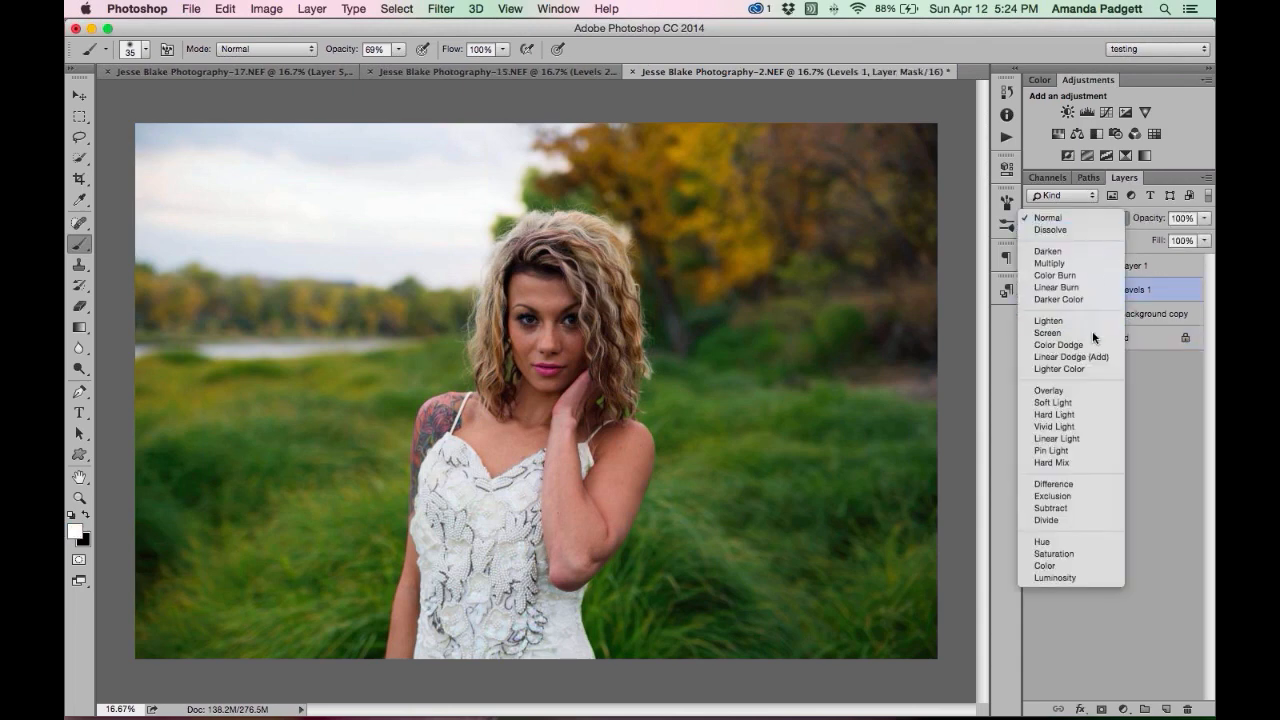
left_click(1093, 334)
left_click(1205, 219)
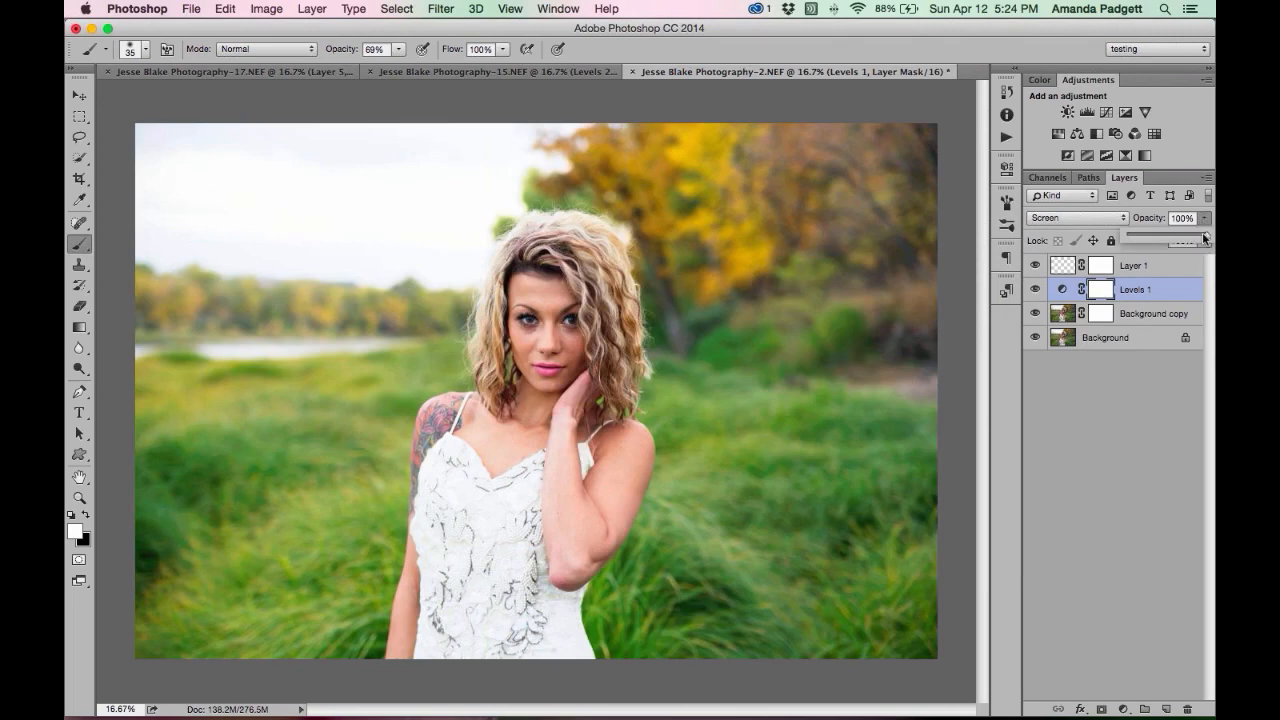
left_click_drag(1205, 237, 1164, 236)
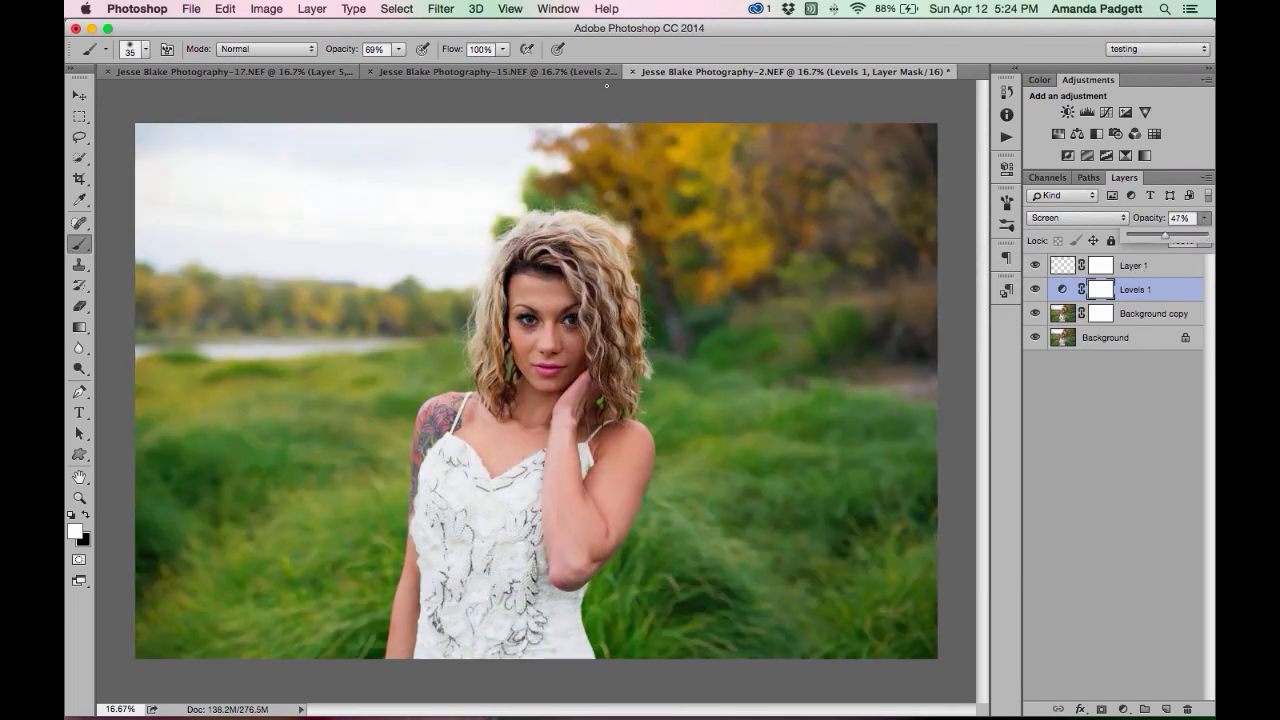
Flatten all layers into a single Background layer and undo the flattening.
left_click(312, 9)
left_click(345, 575)
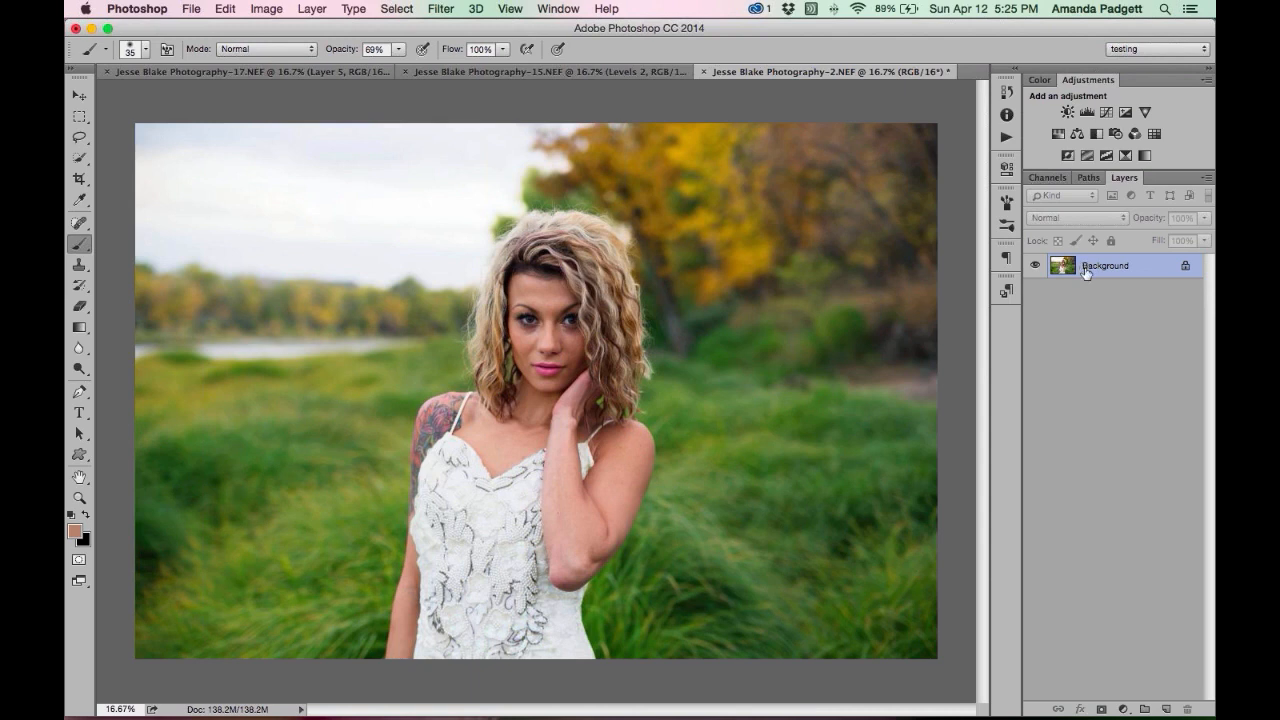
key("super+z")
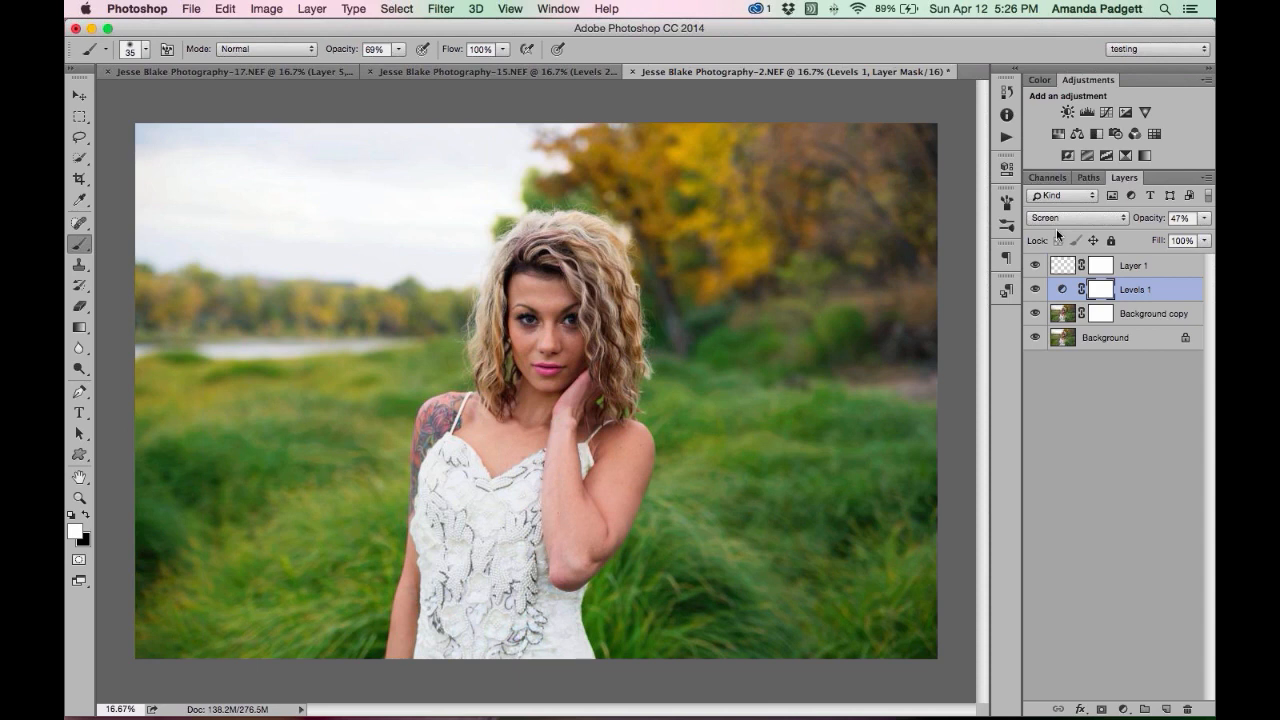
Review the states recorded in the document's history.
left_click(1006, 93)
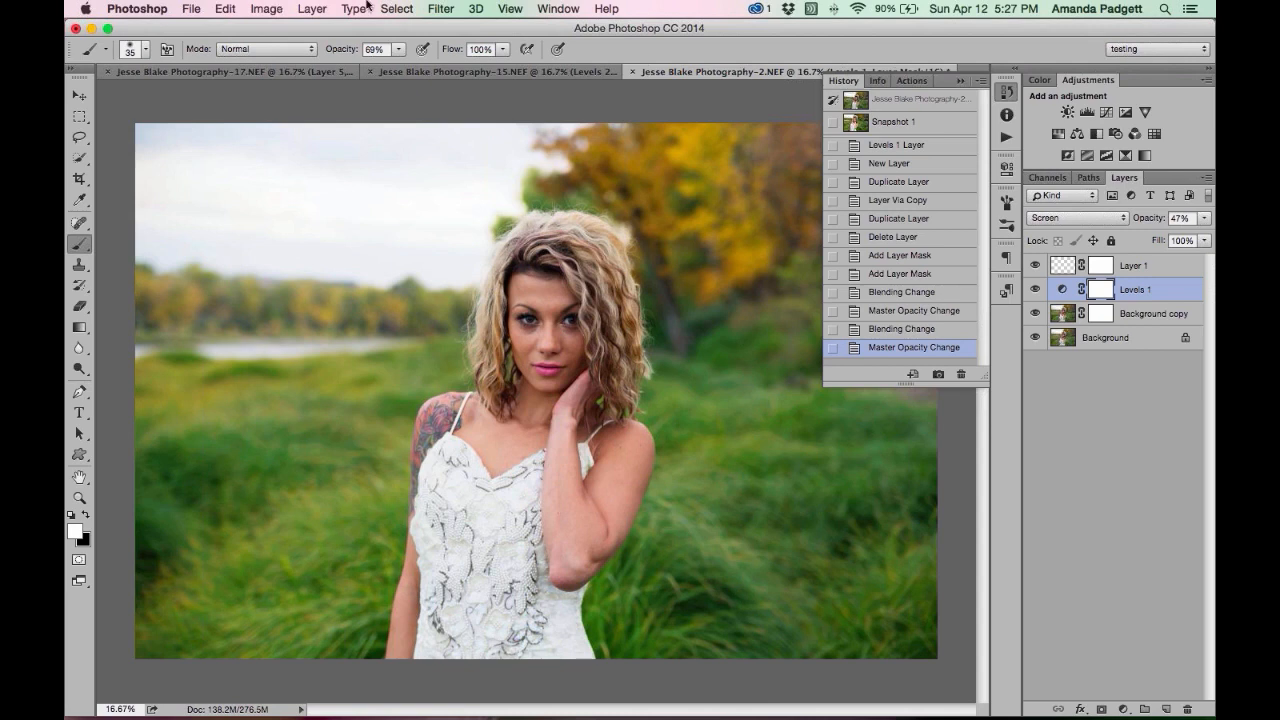
left_click(961, 82)
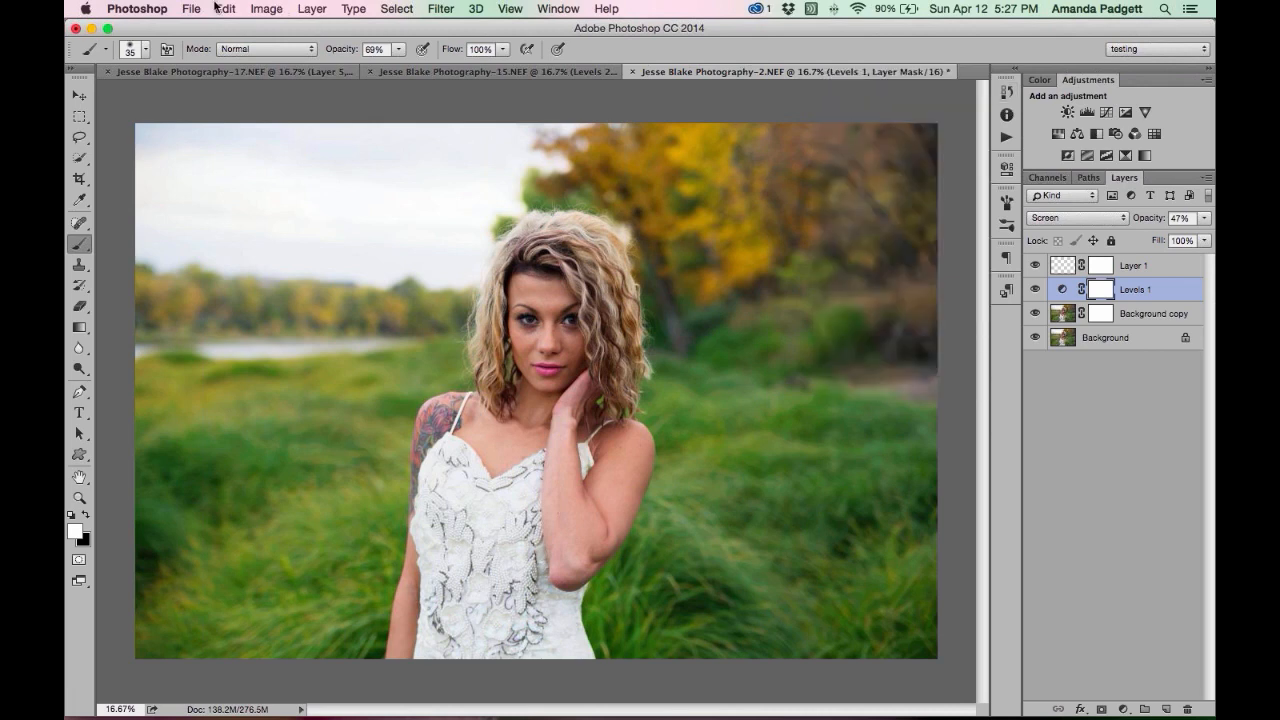
Examine the File Handling preferences and the History States setting in the Performance preferences without changing any value.
left_click(224, 9)
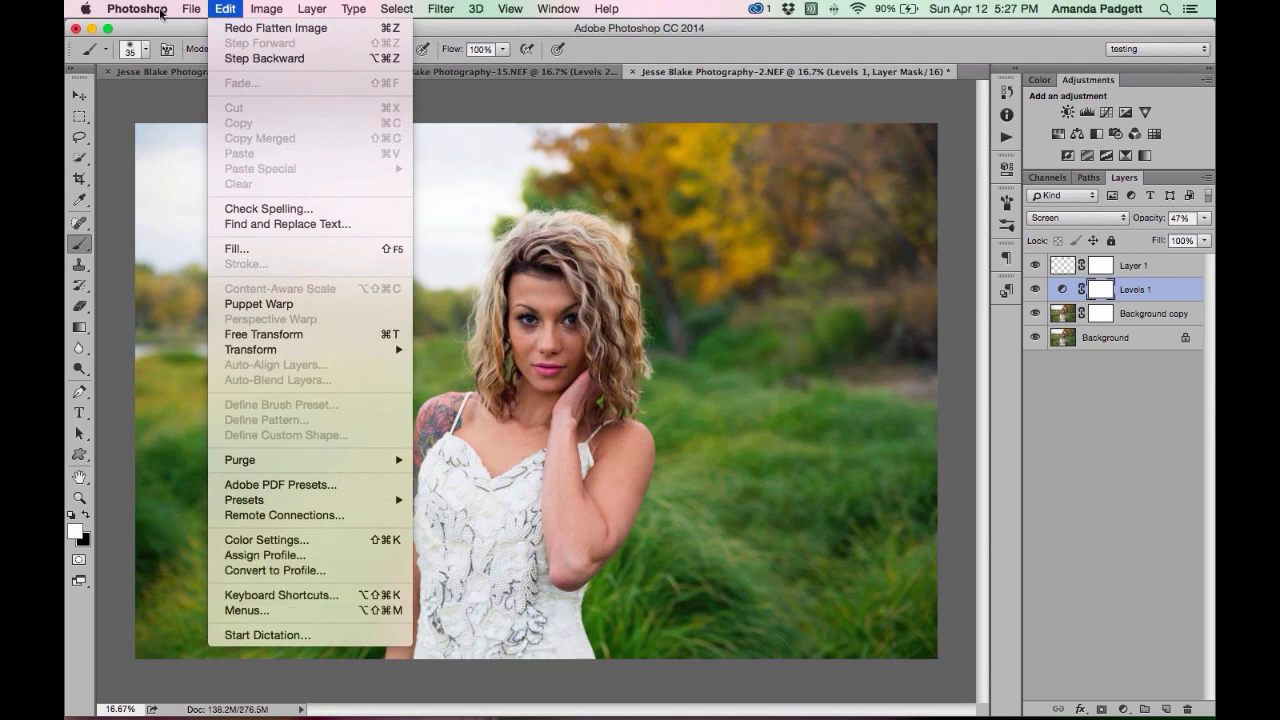
left_click(133, 9)
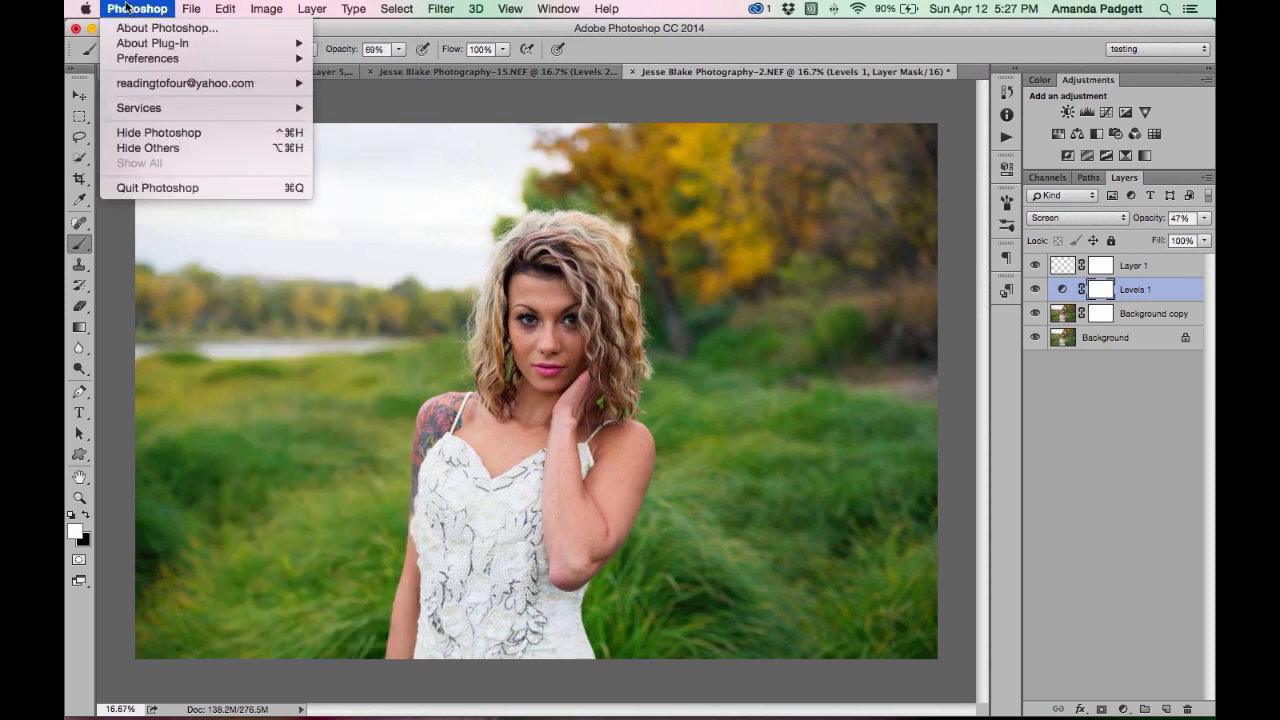
left_click(137, 63)
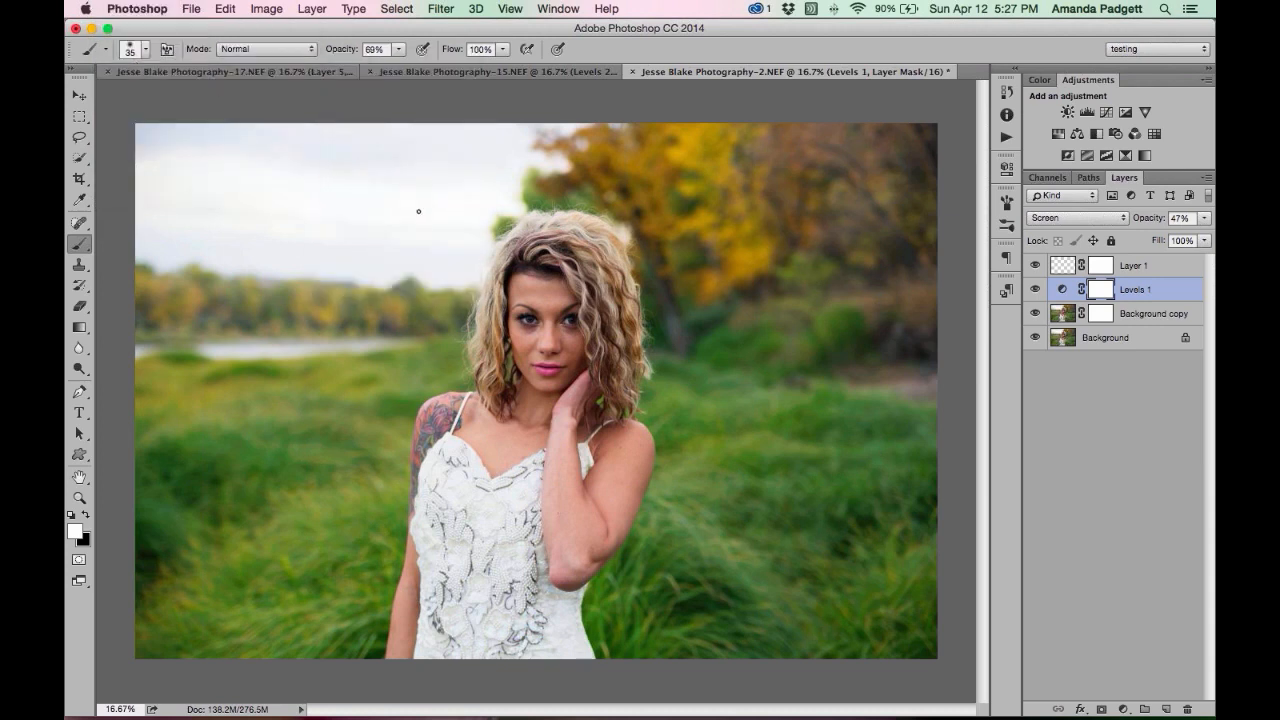
left_click(158, 10)
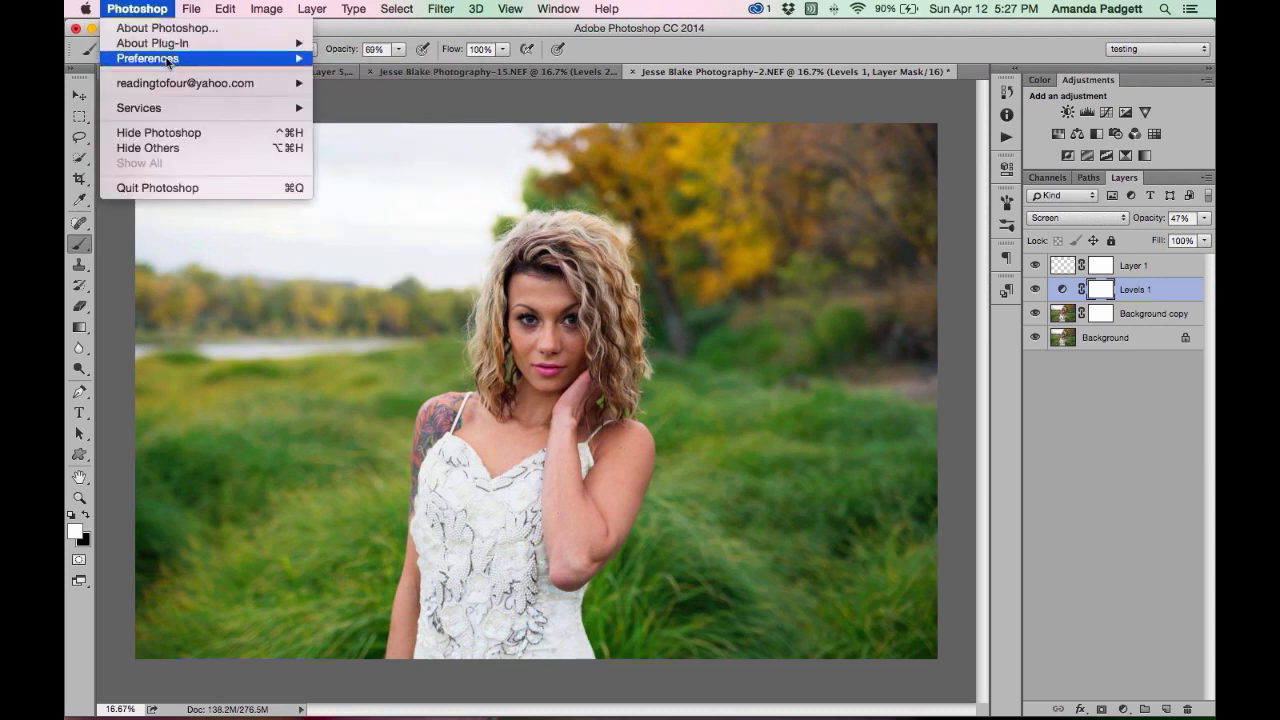
mouse_move(137, 60)
left_click(350, 58)
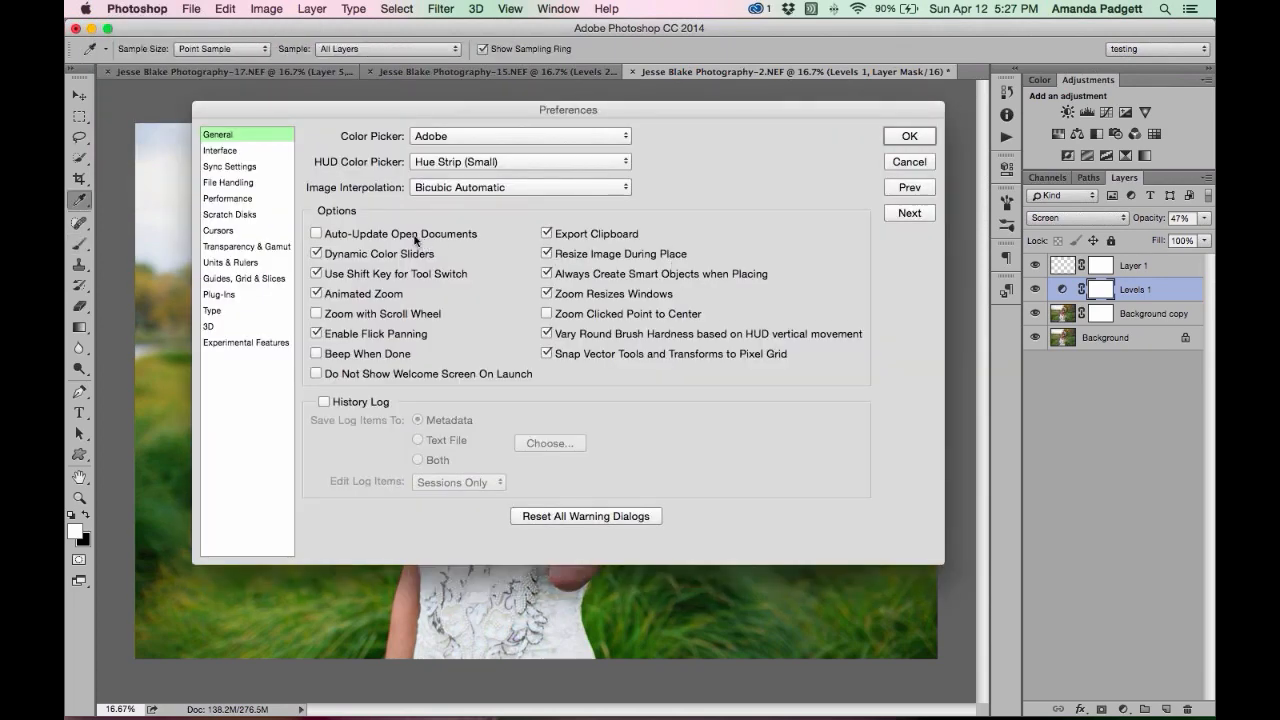
left_click(229, 185)
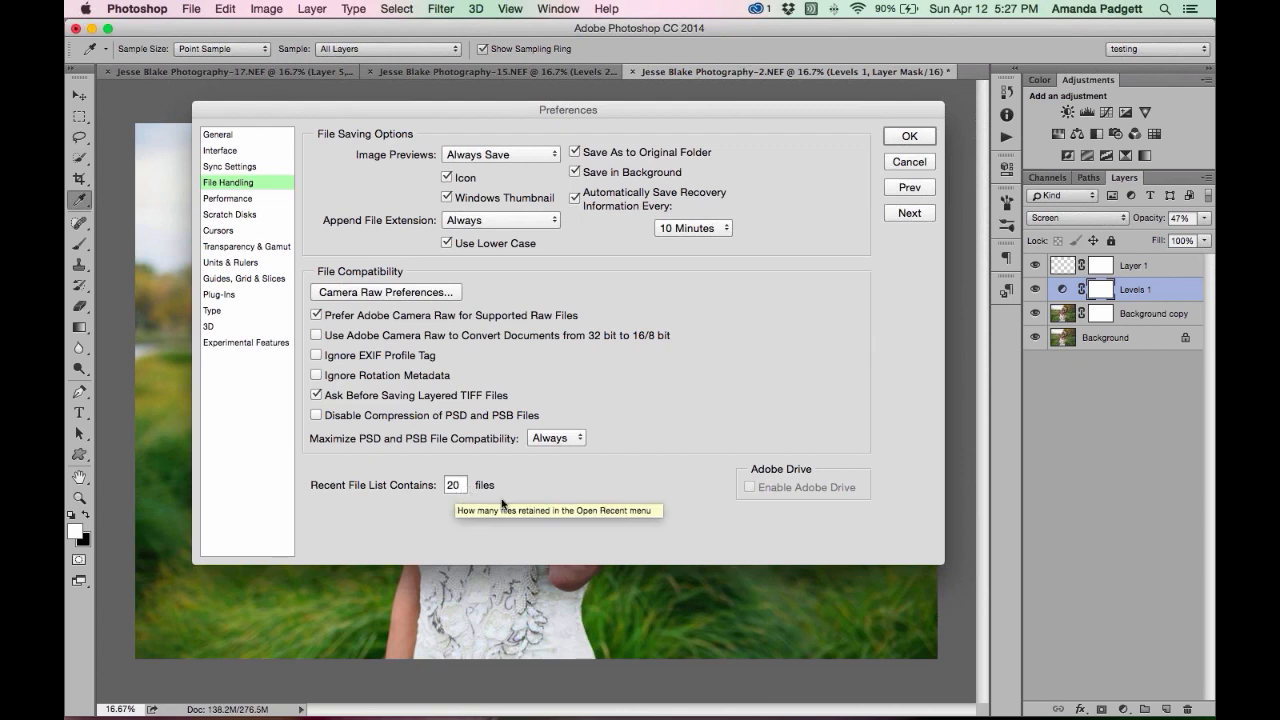
left_click(249, 200)
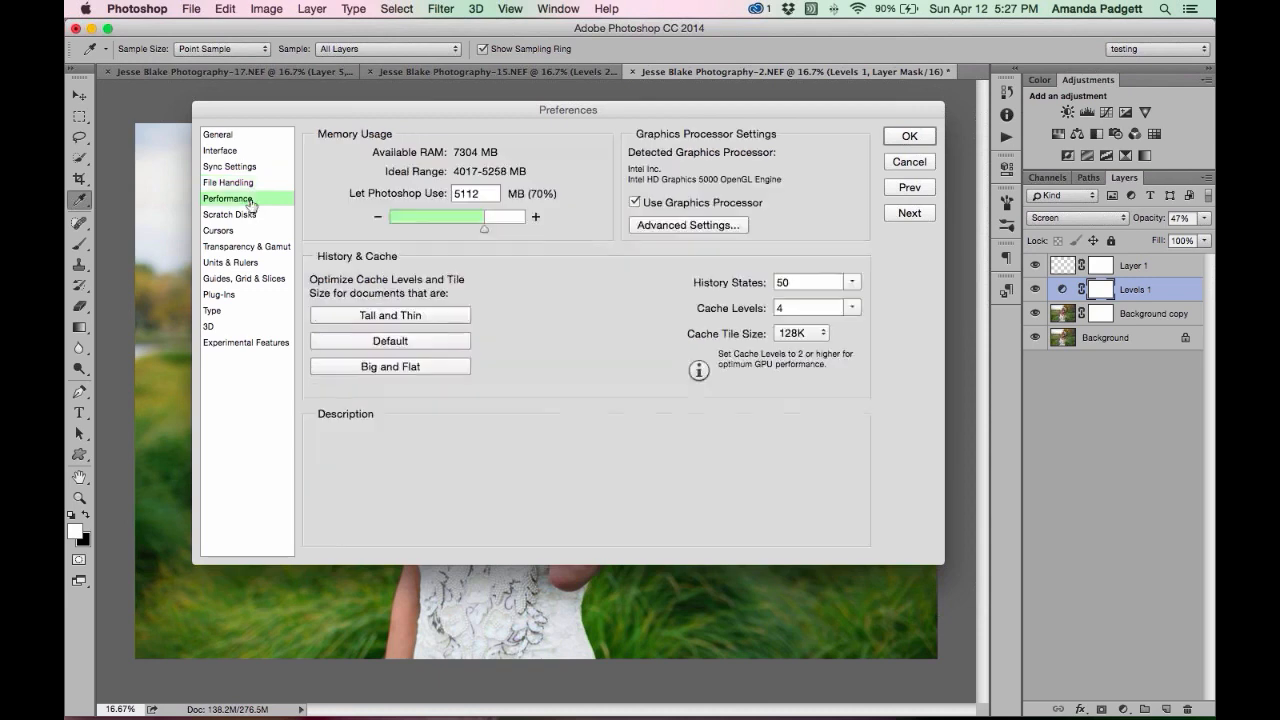
left_click(852, 283)
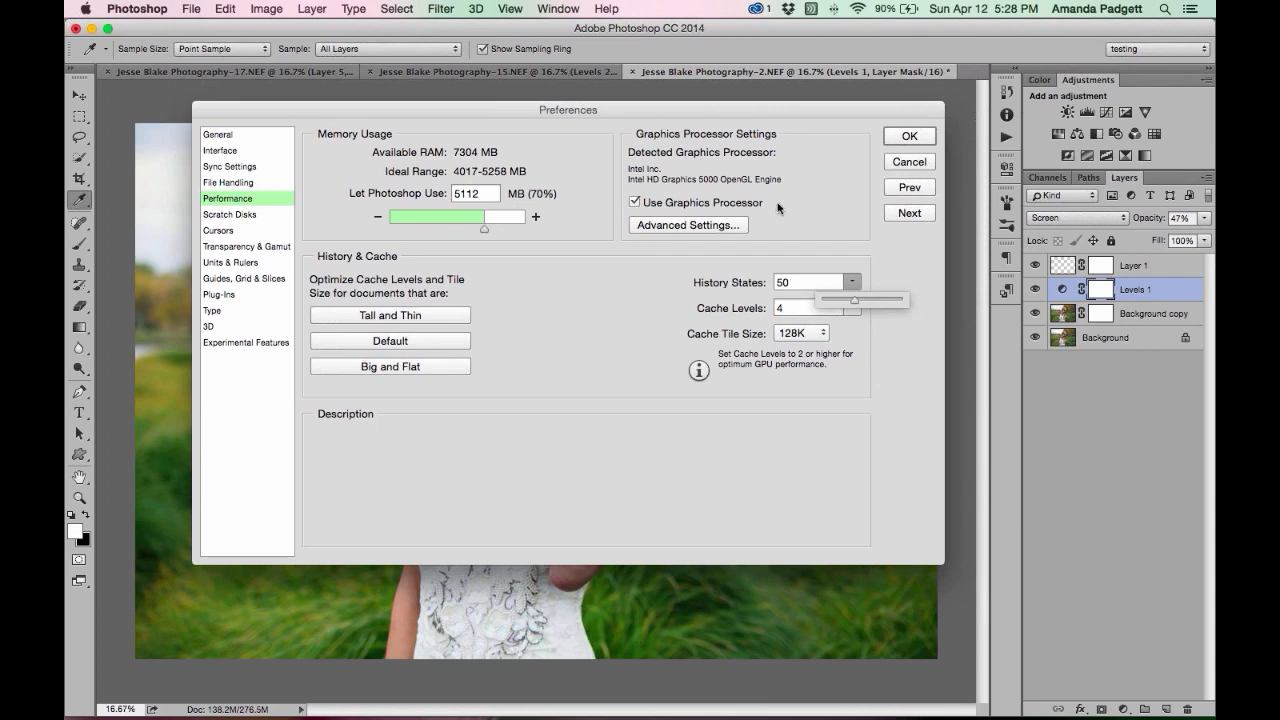
mouse_move(778, 208)
Try the two dark and the lightest interface color themes, return to the second-lightest gray theme and confirm the preferences.
left_click(226, 152)
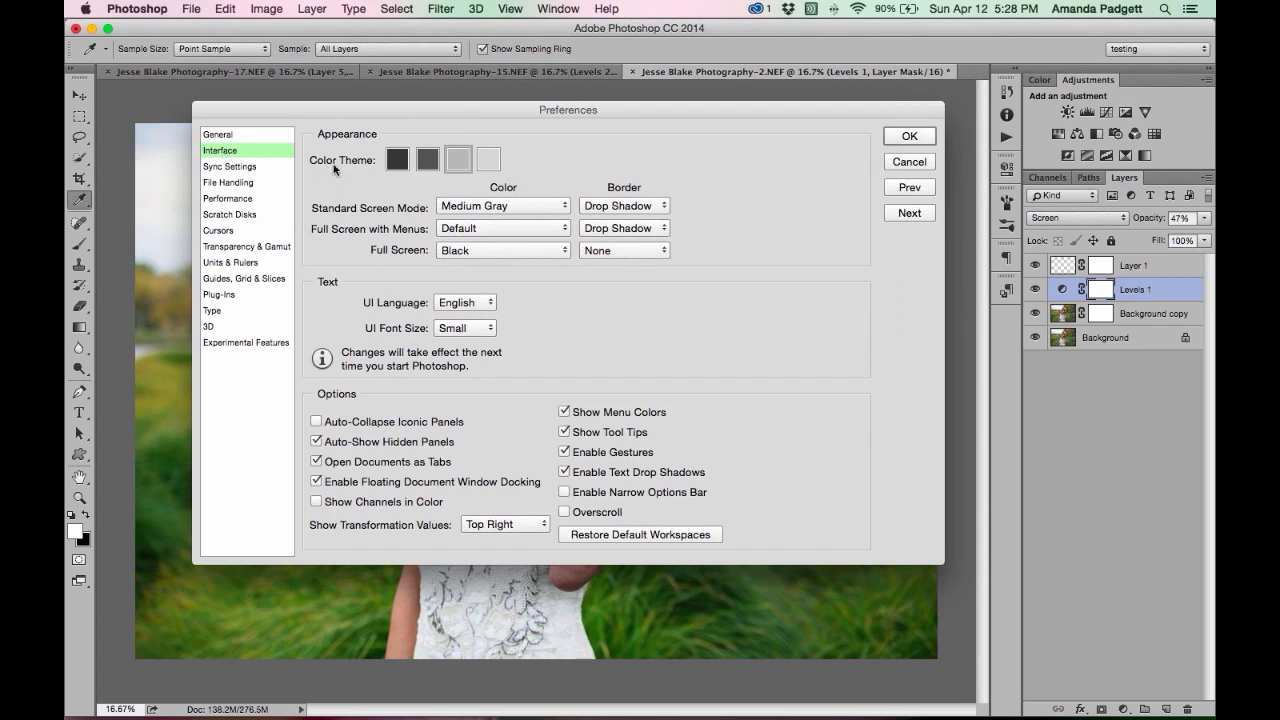
left_click(424, 162)
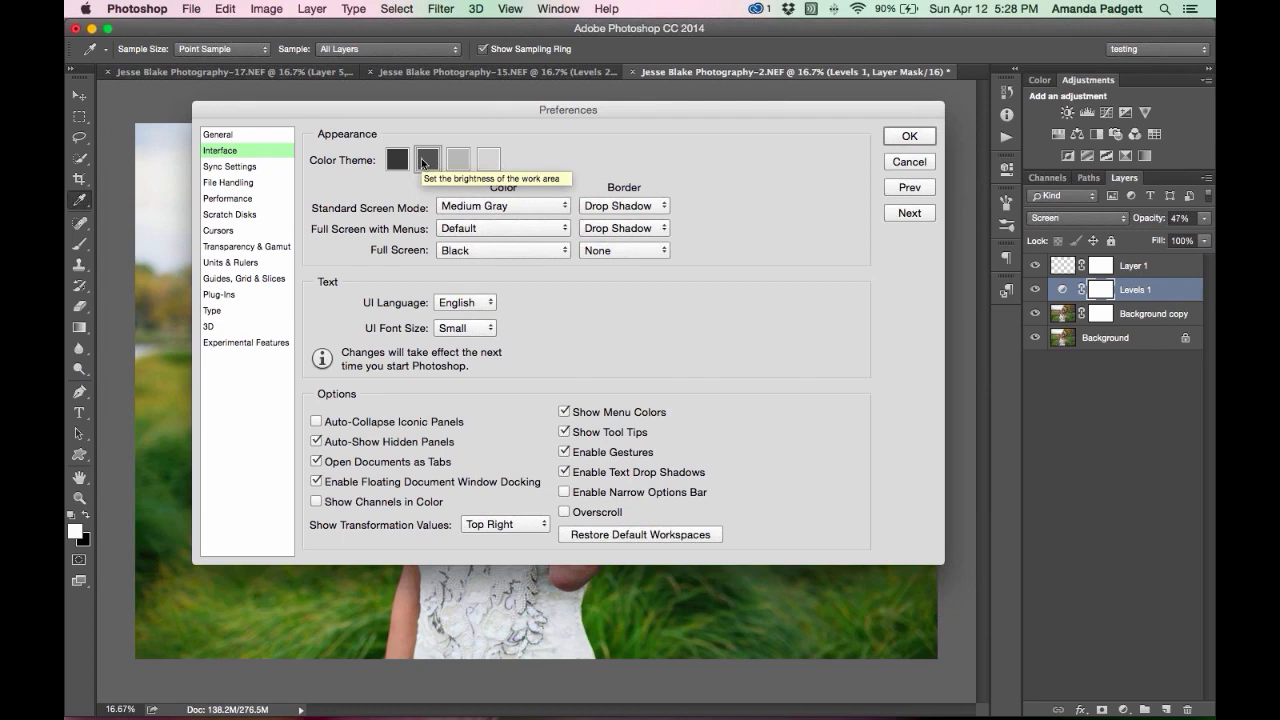
left_click(394, 164)
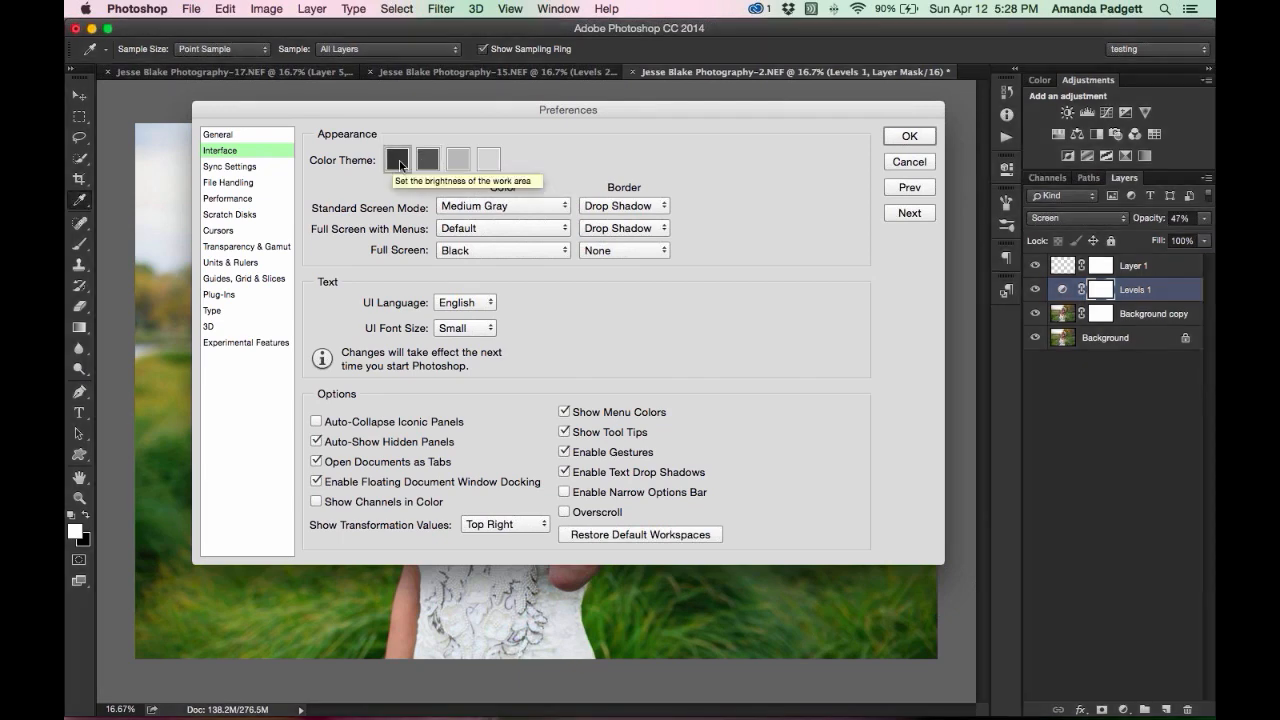
left_click(486, 161)
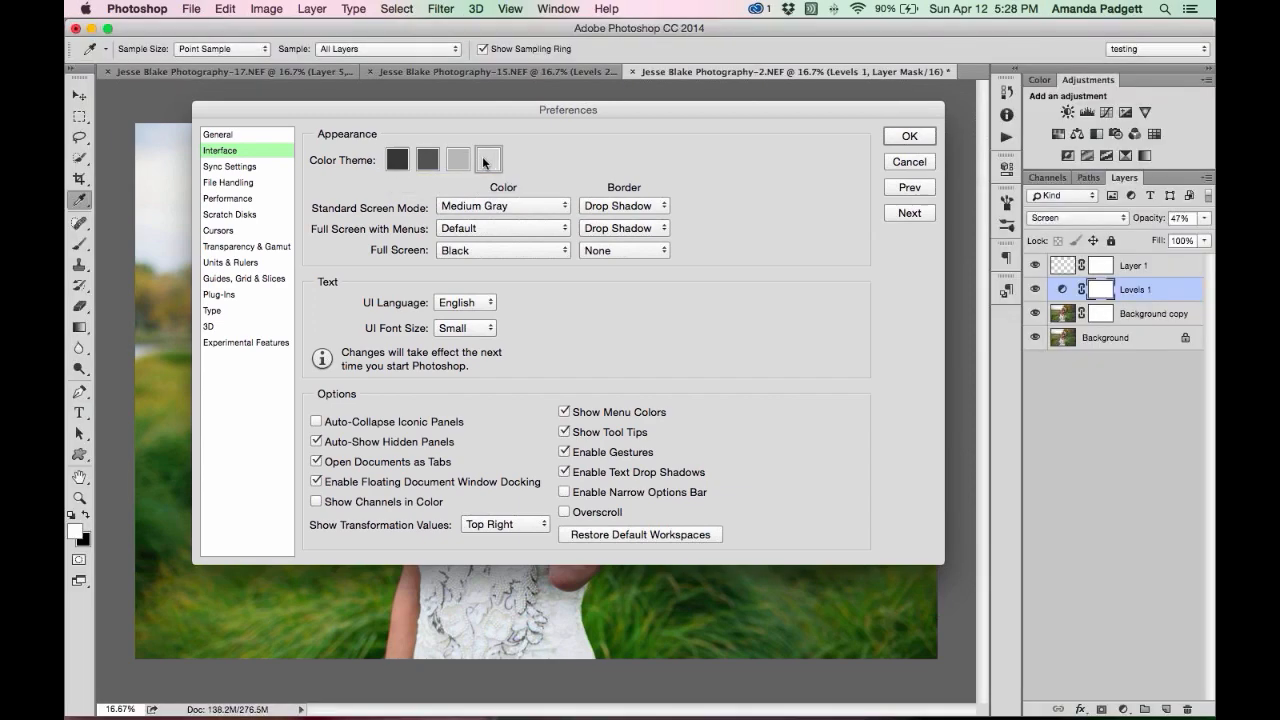
left_click(460, 161)
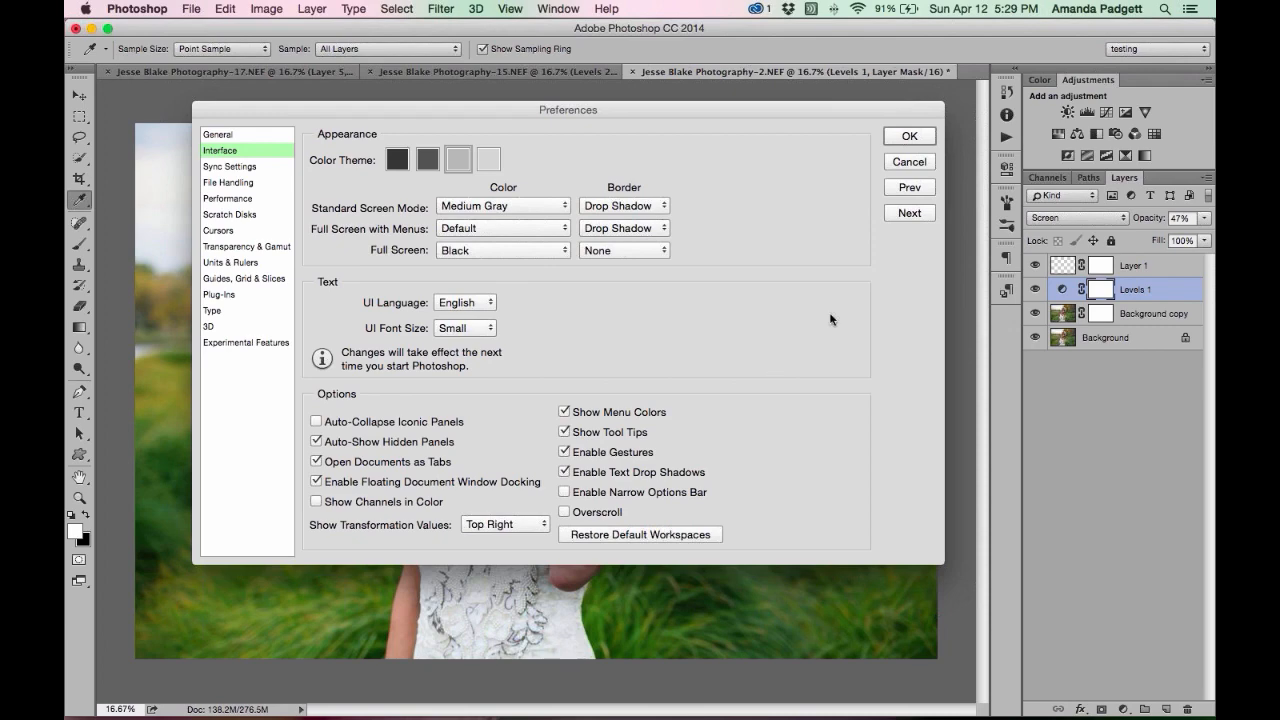
left_click(907, 137)
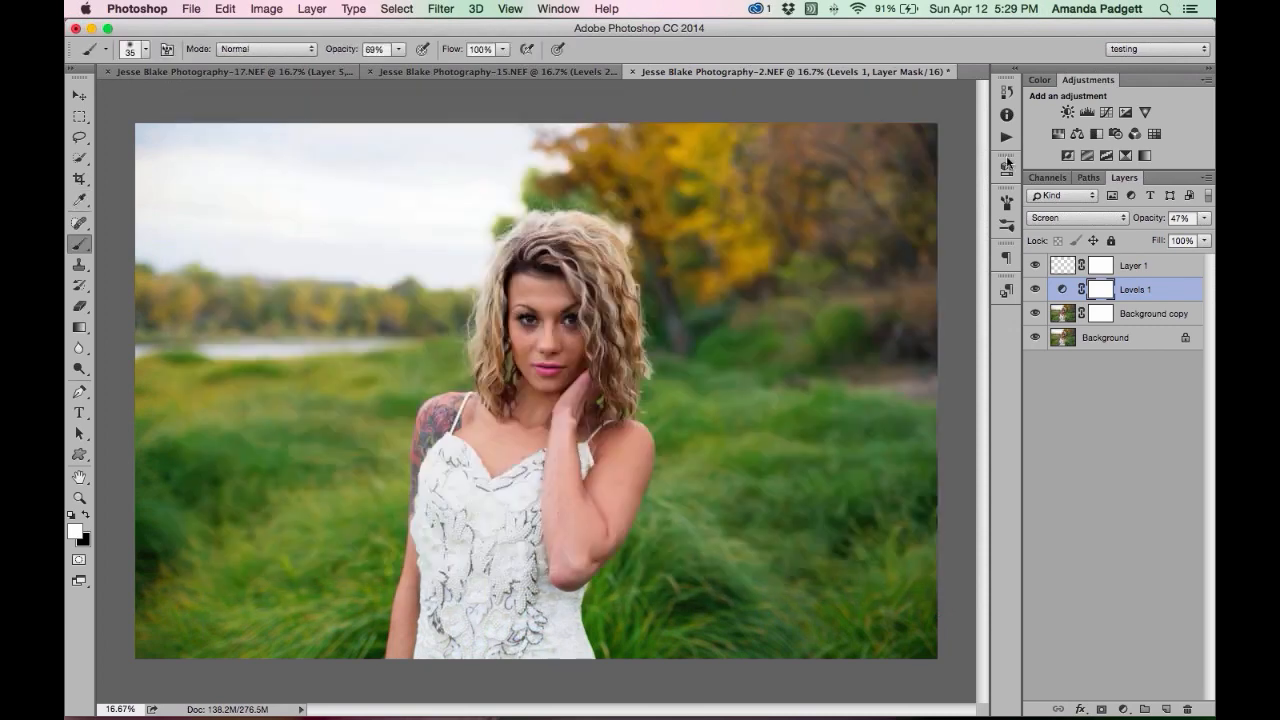
Display the document's history and flatten the image into a single Background layer.
left_click(1005, 98)
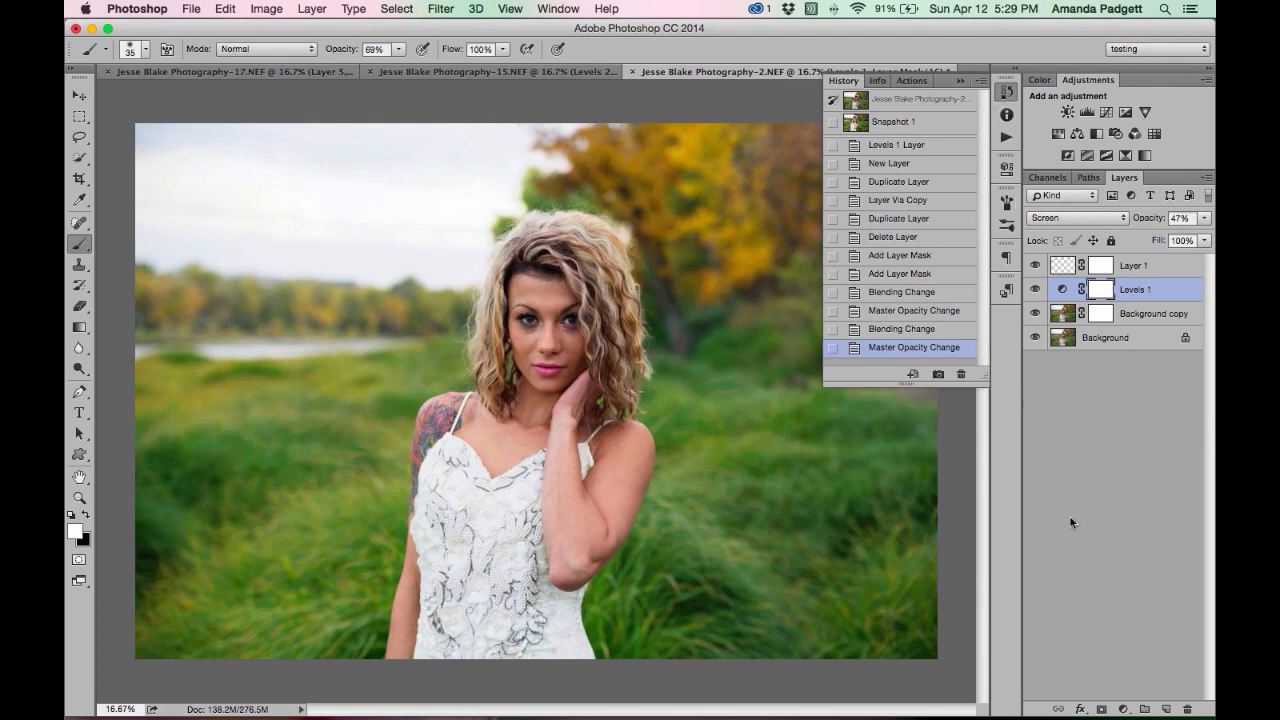
left_click(314, 9)
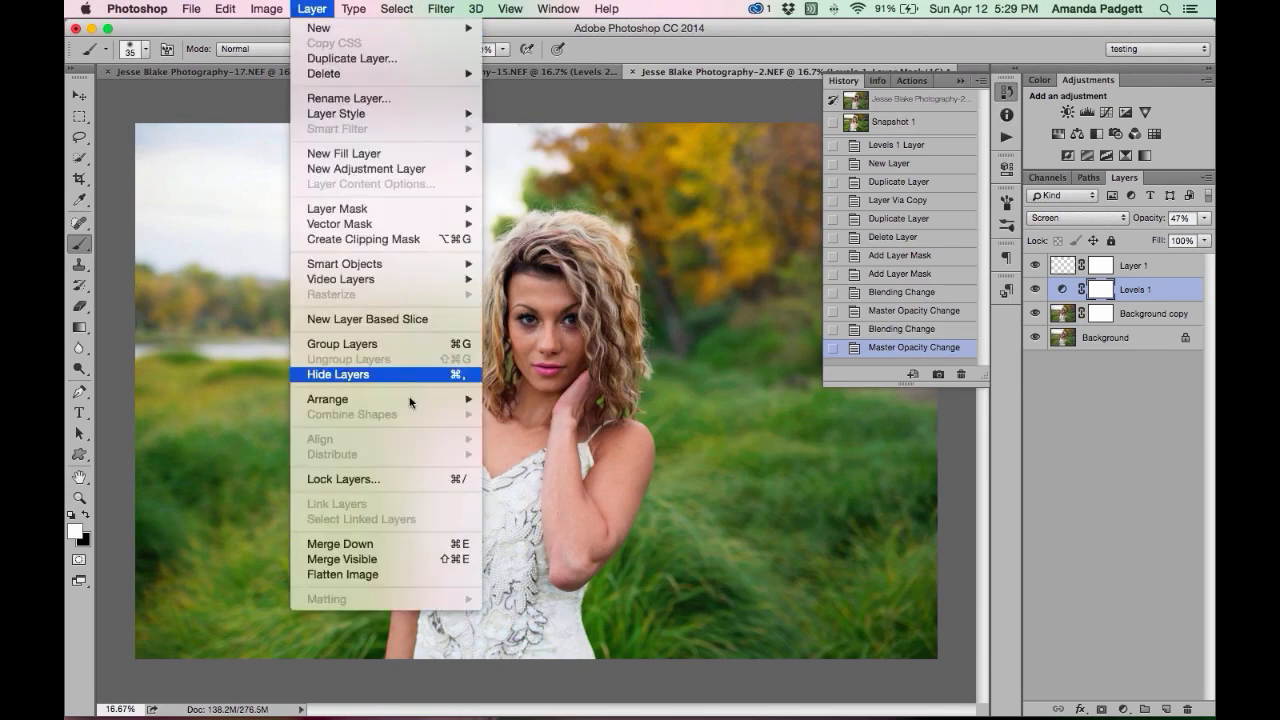
left_click(365, 574)
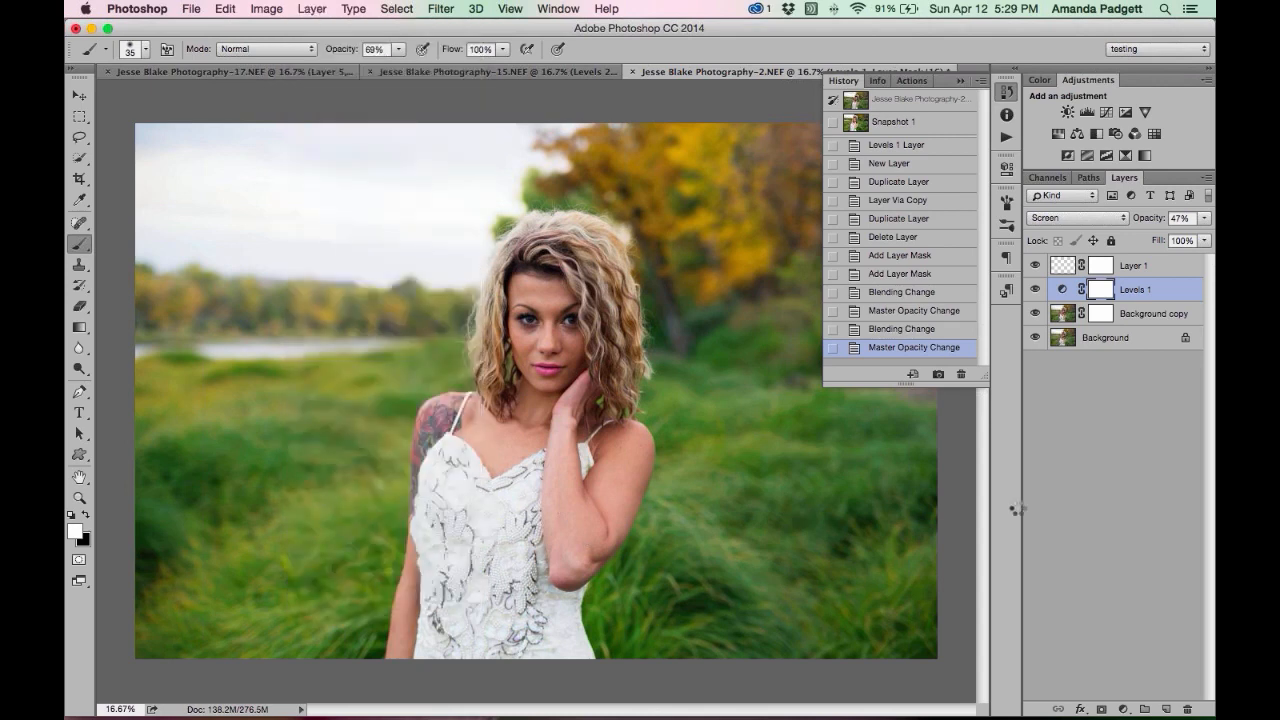
Add a Hue/Saturation adjustment layer and a Curves adjustment layer above the flattened Background.
left_click(1122, 708)
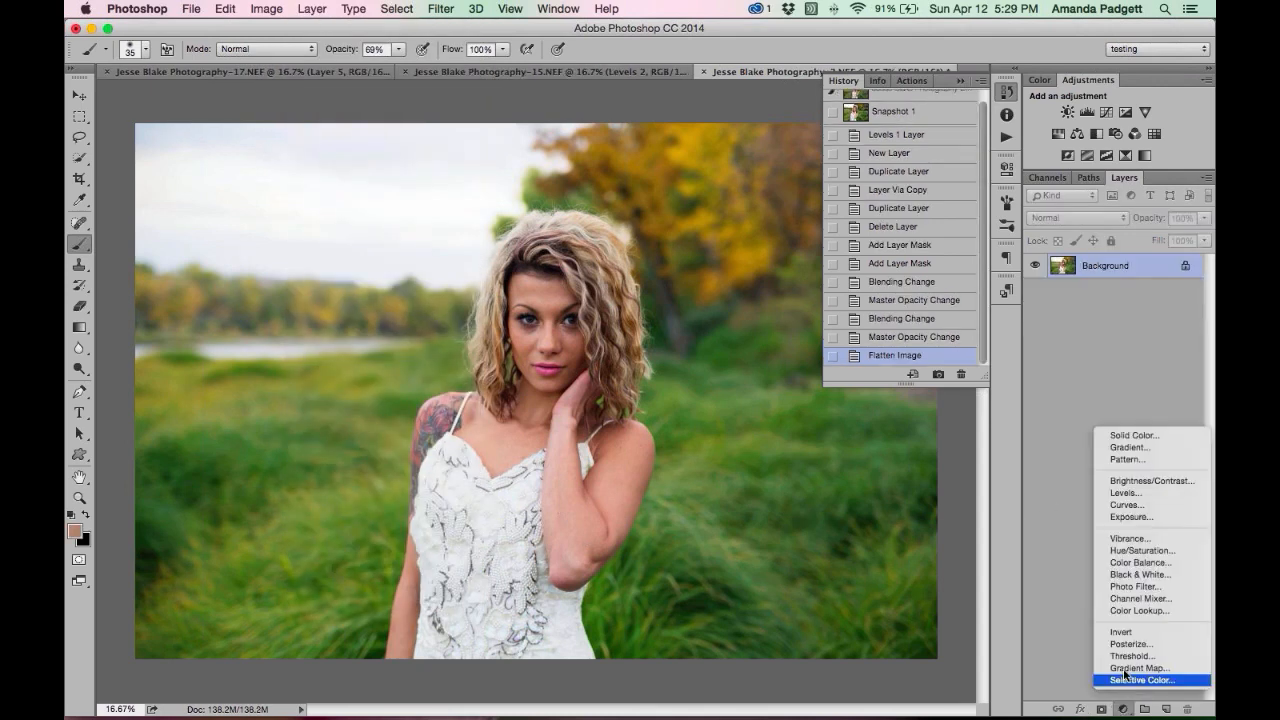
left_click(1130, 551)
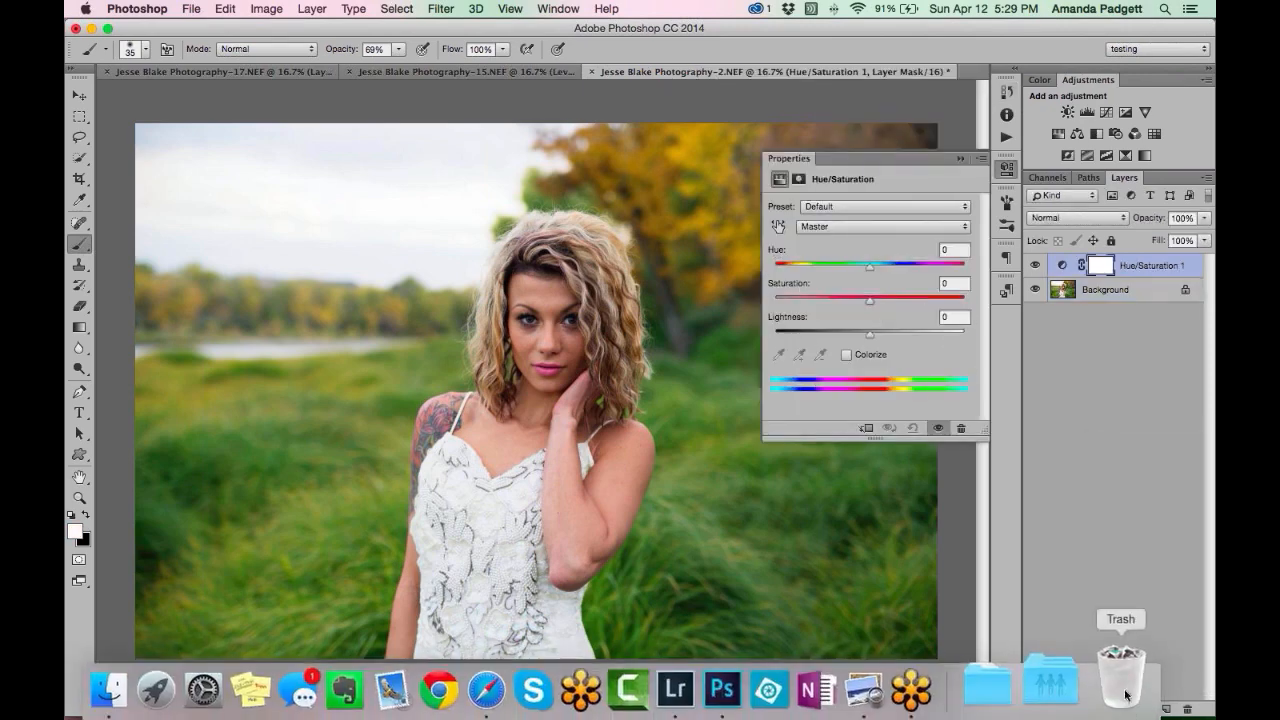
left_click(1123, 708)
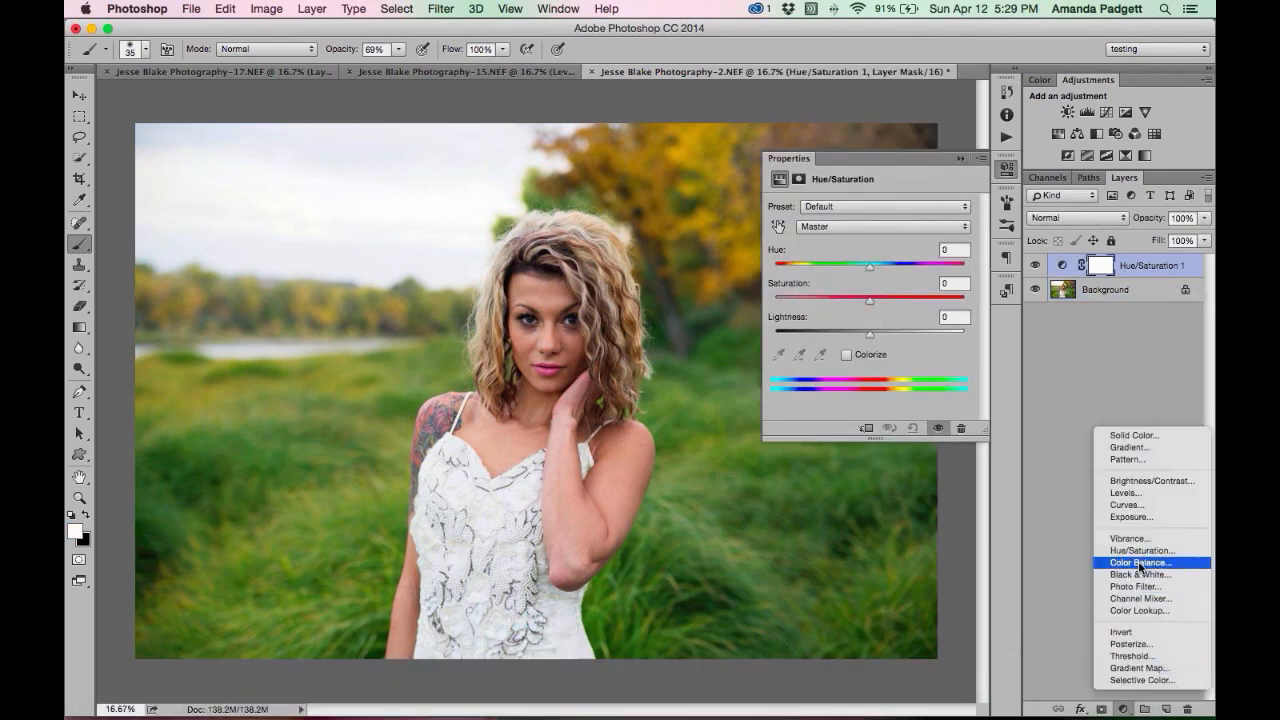
left_click(1134, 505)
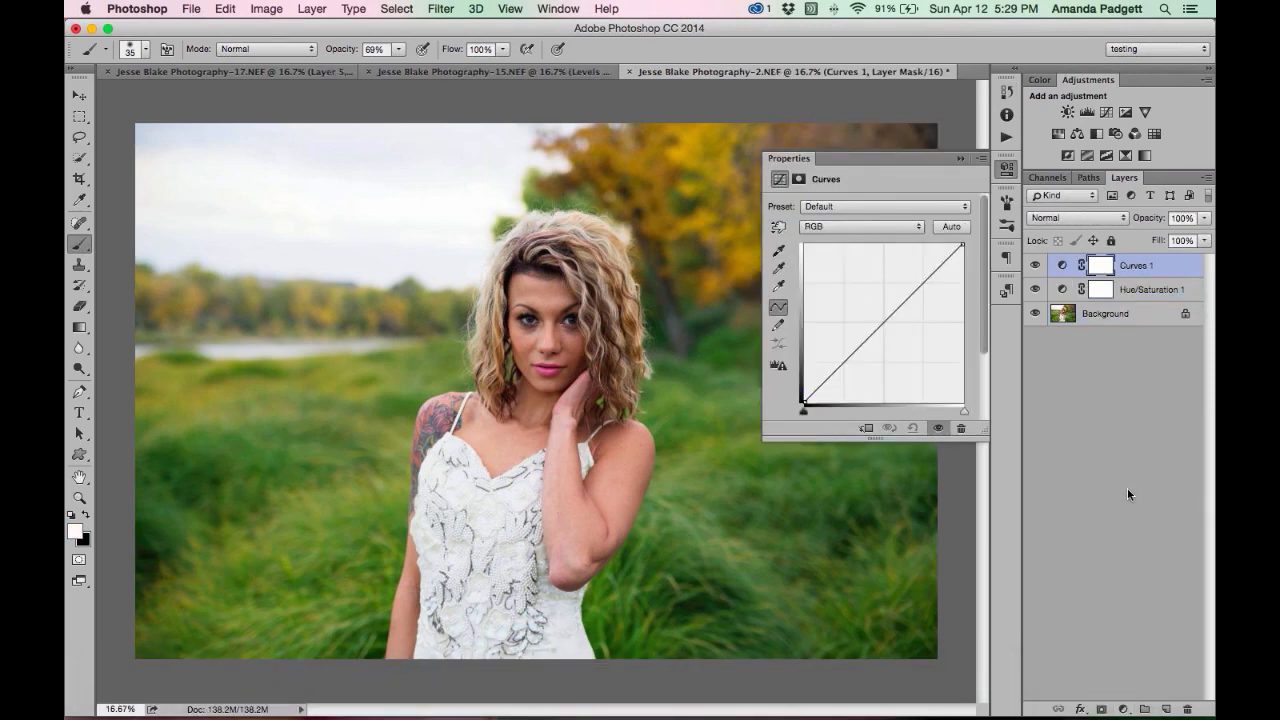
Revert the document to the Master Opacity Change history state just before the image was flattened.
left_click(1005, 95)
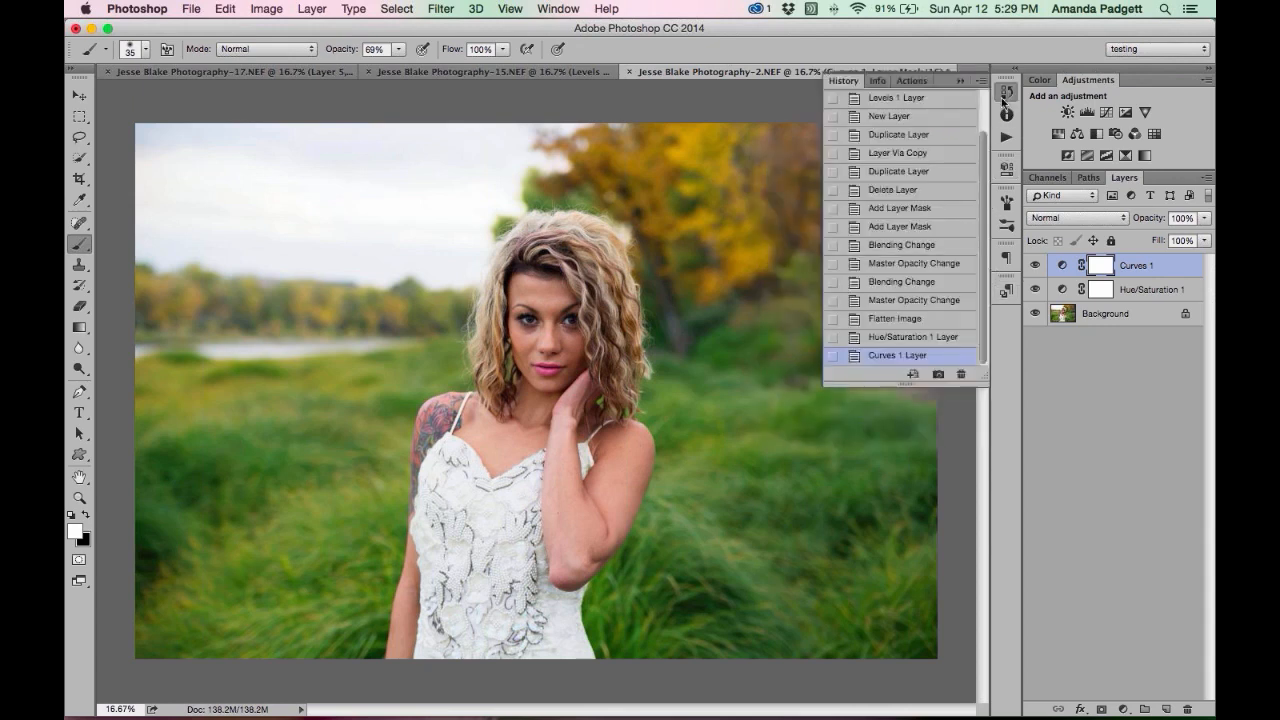
left_click(893, 303)
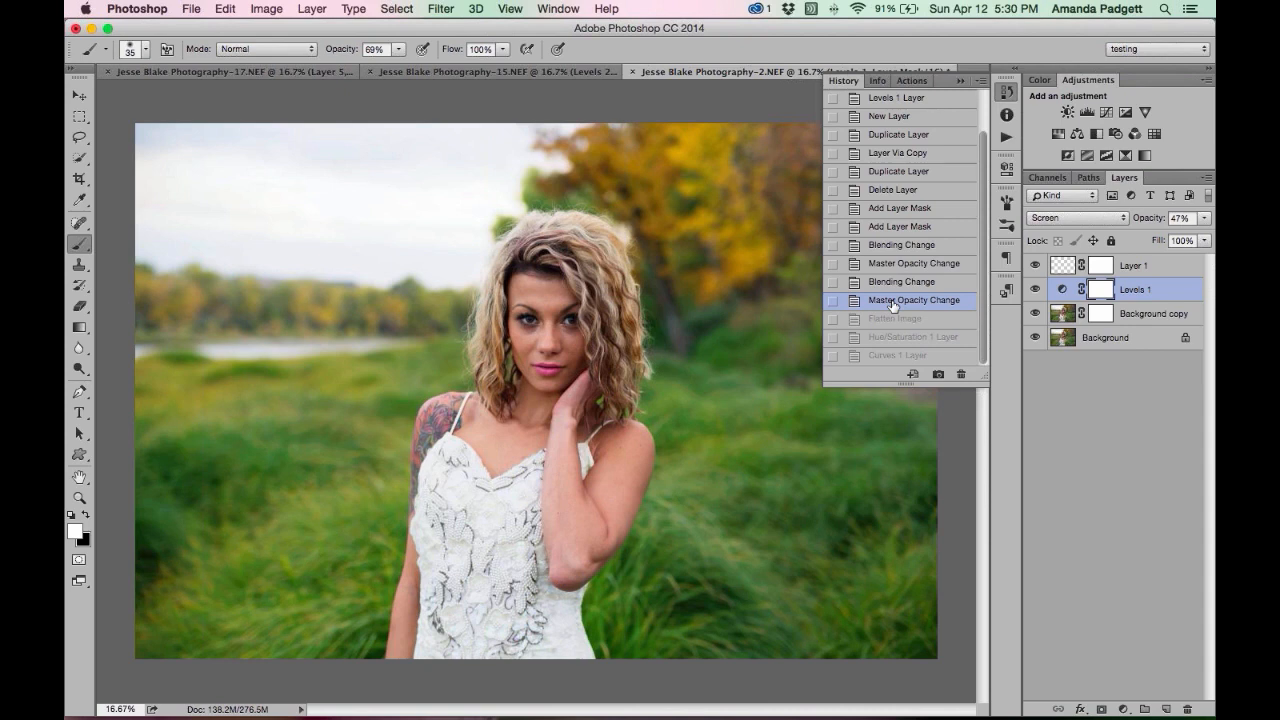
Create a history snapshot of the current layered state and name it "testing snapshot".
scroll(893, 305, "up", 3)
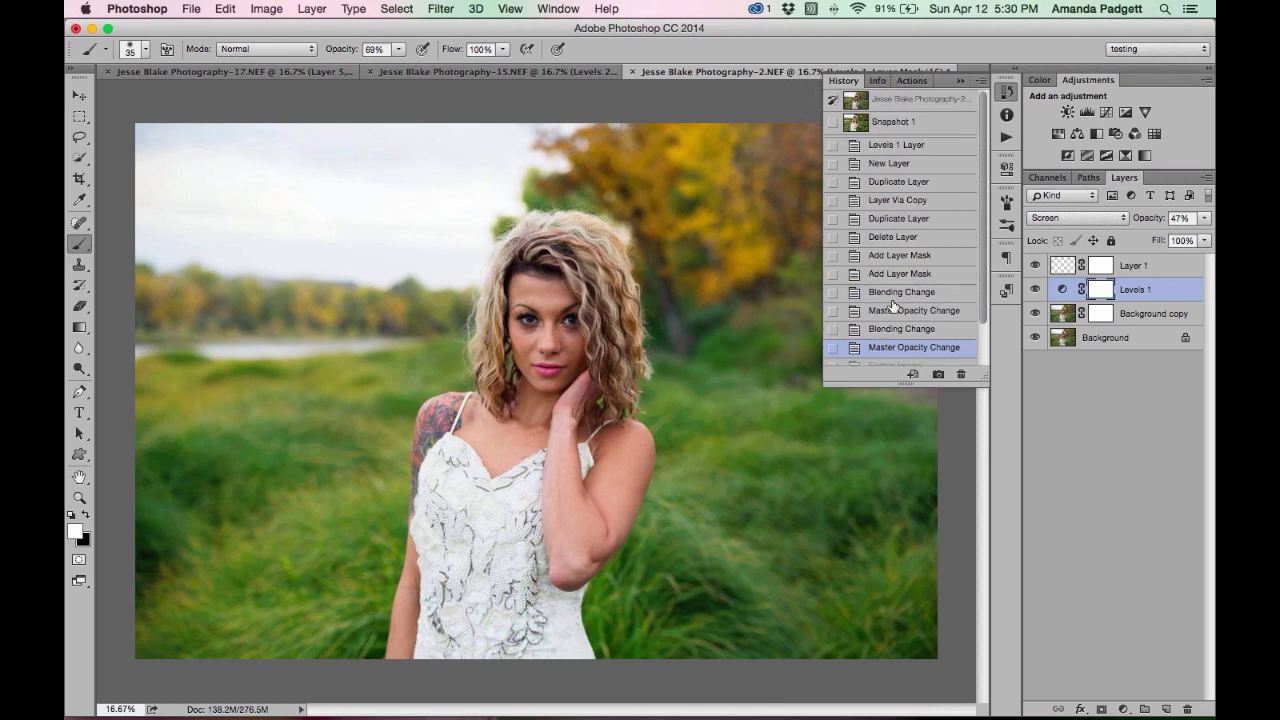
left_click(938, 375)
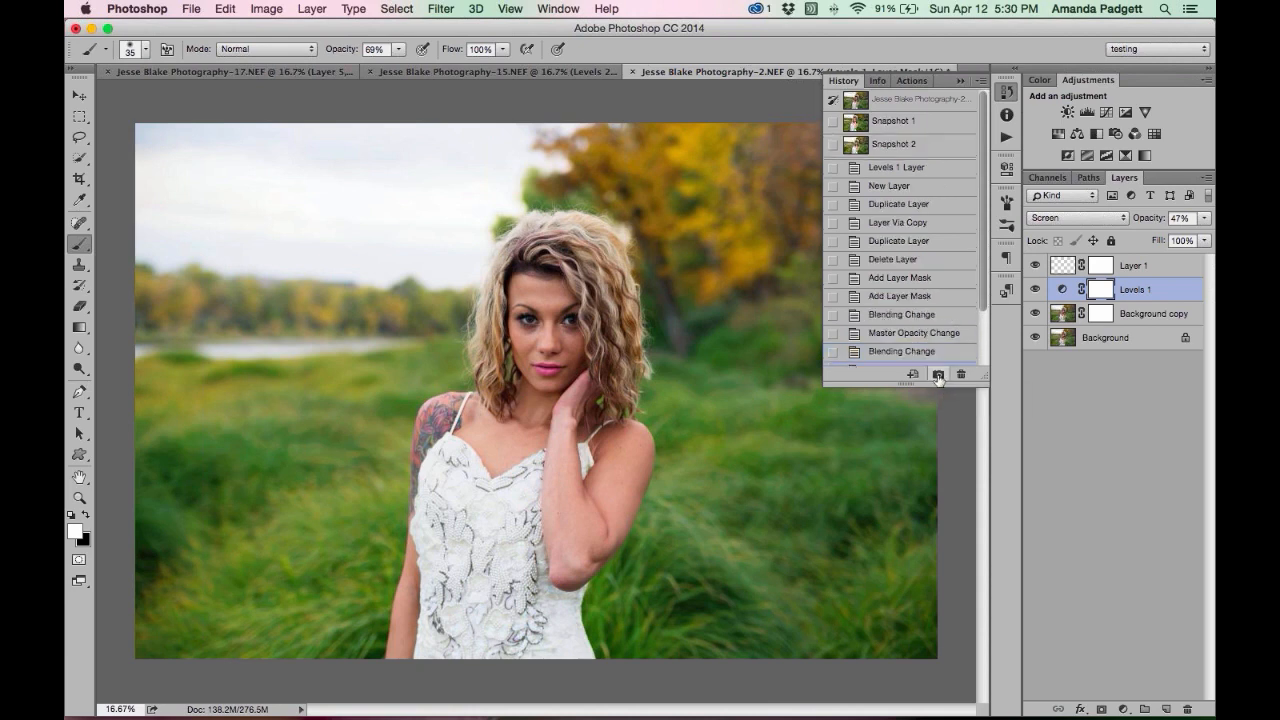
double_click(892, 145)
type("te")
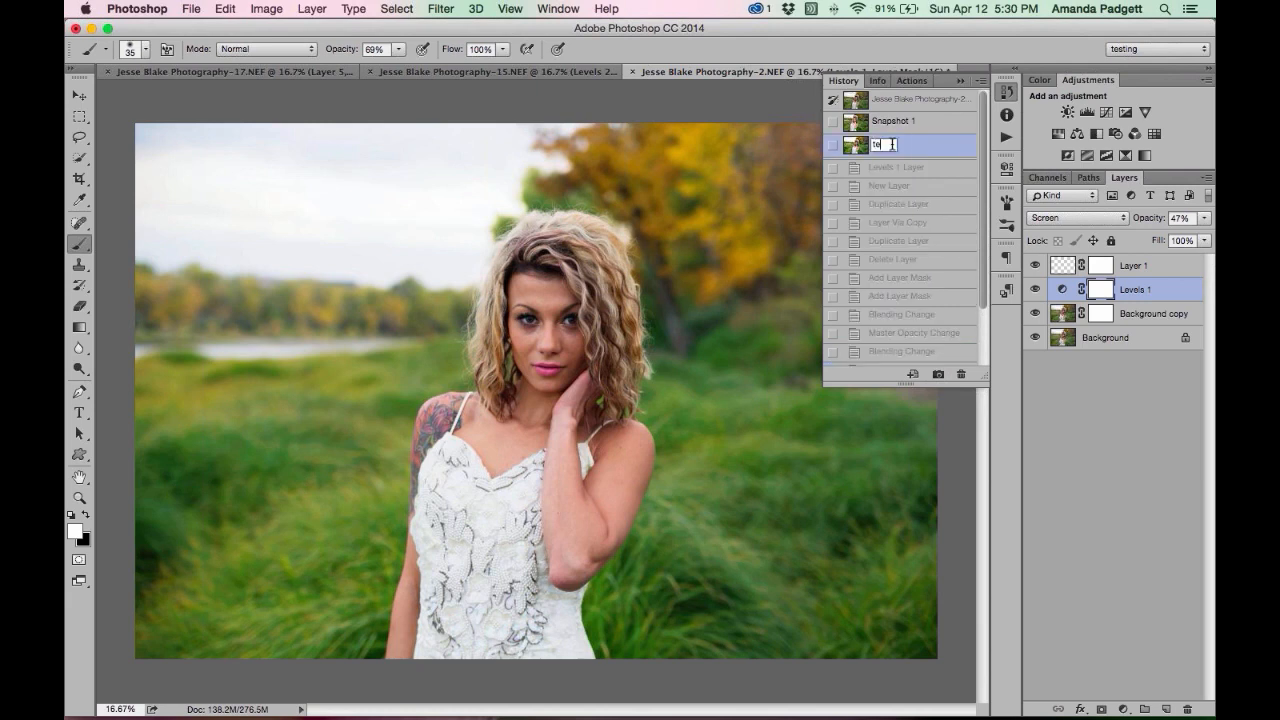
type("sting snapshot")
key("Return")
Rename Snapshot 1 to "clean edit" and switch the document back to the "testing snapshot" state.
double_click(890, 121)
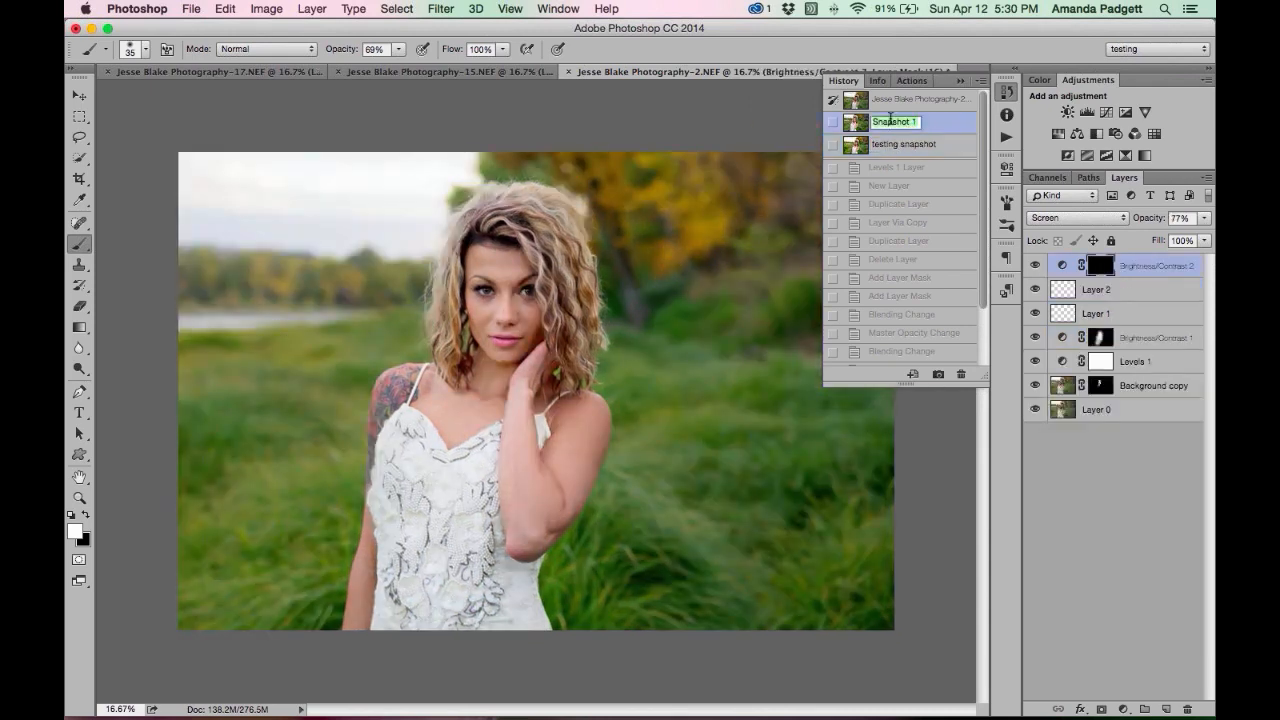
type("clean edit")
key("Return")
left_click(903, 146)
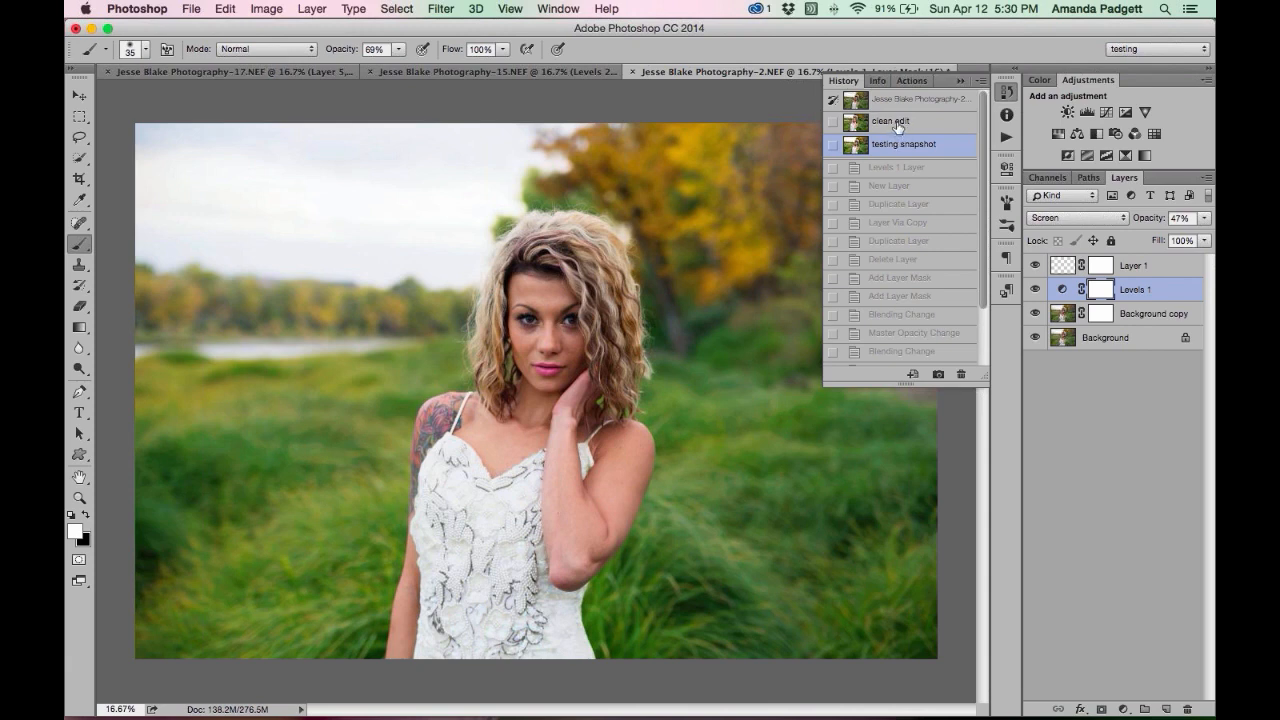
Add a Curves adjustment layer directly above Layer 1.
left_click(961, 81)
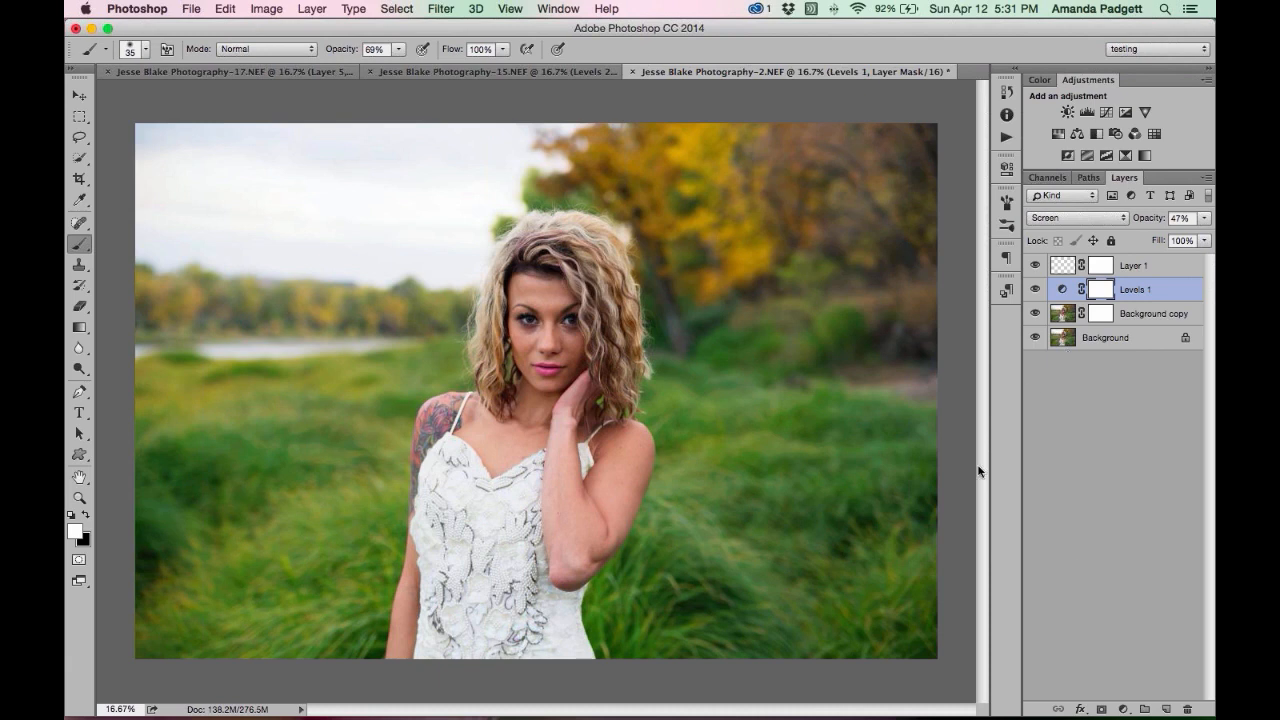
left_click(1123, 709)
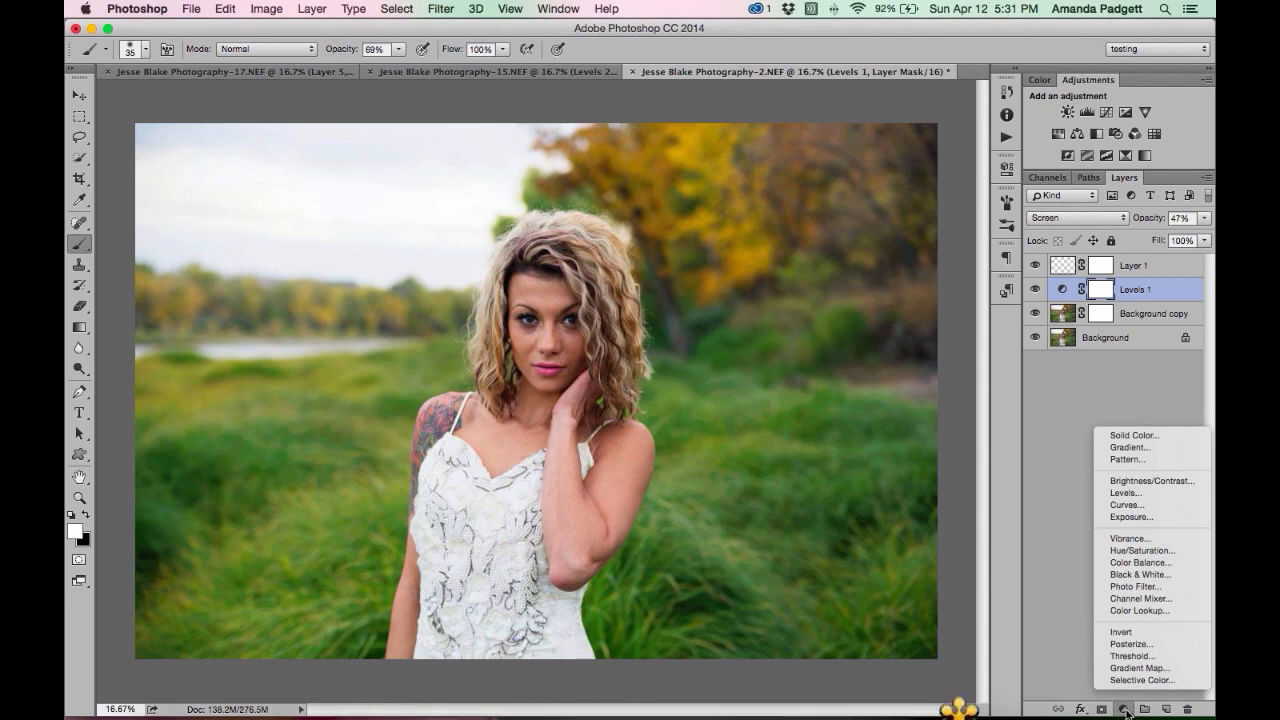
left_click(1072, 436)
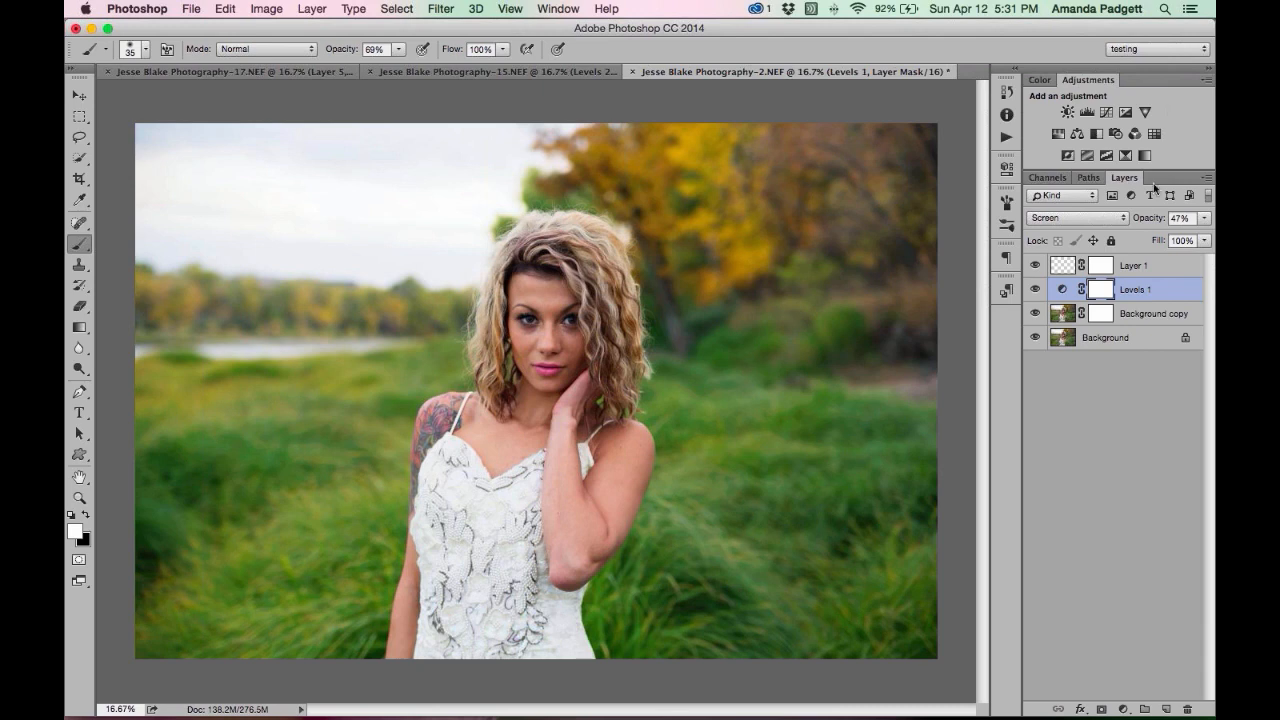
left_click(1143, 268)
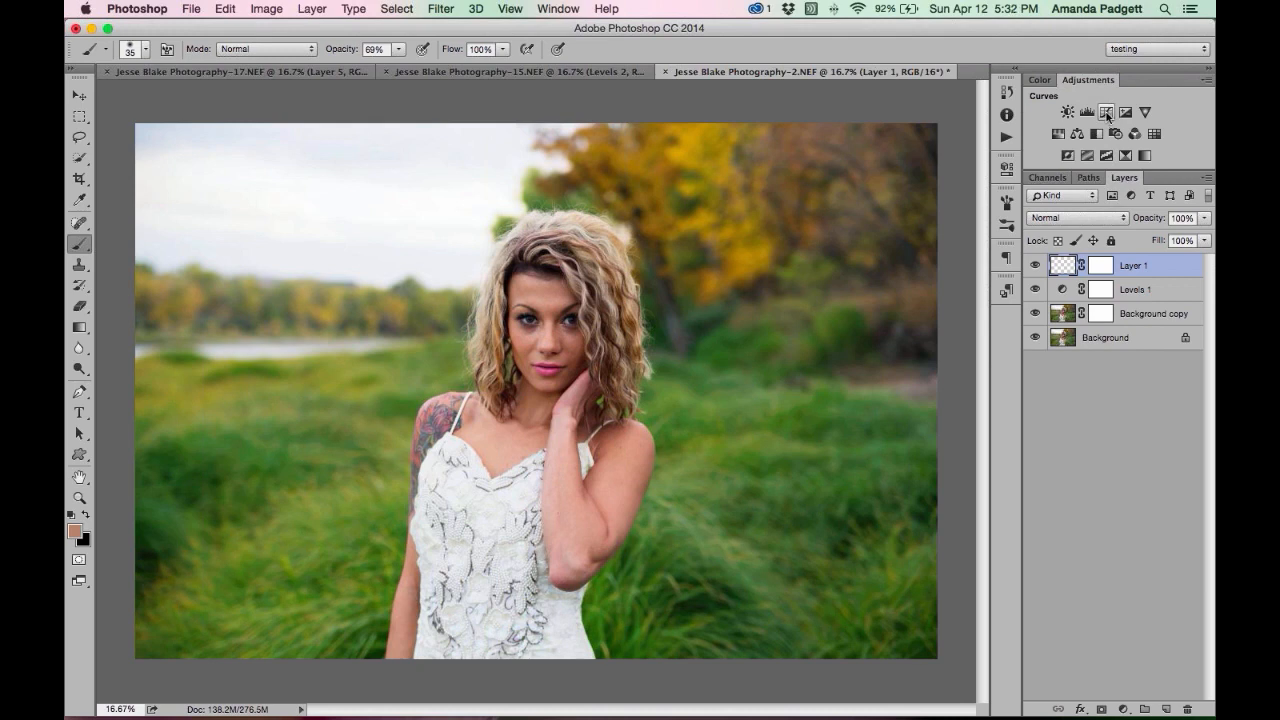
left_click(1106, 112)
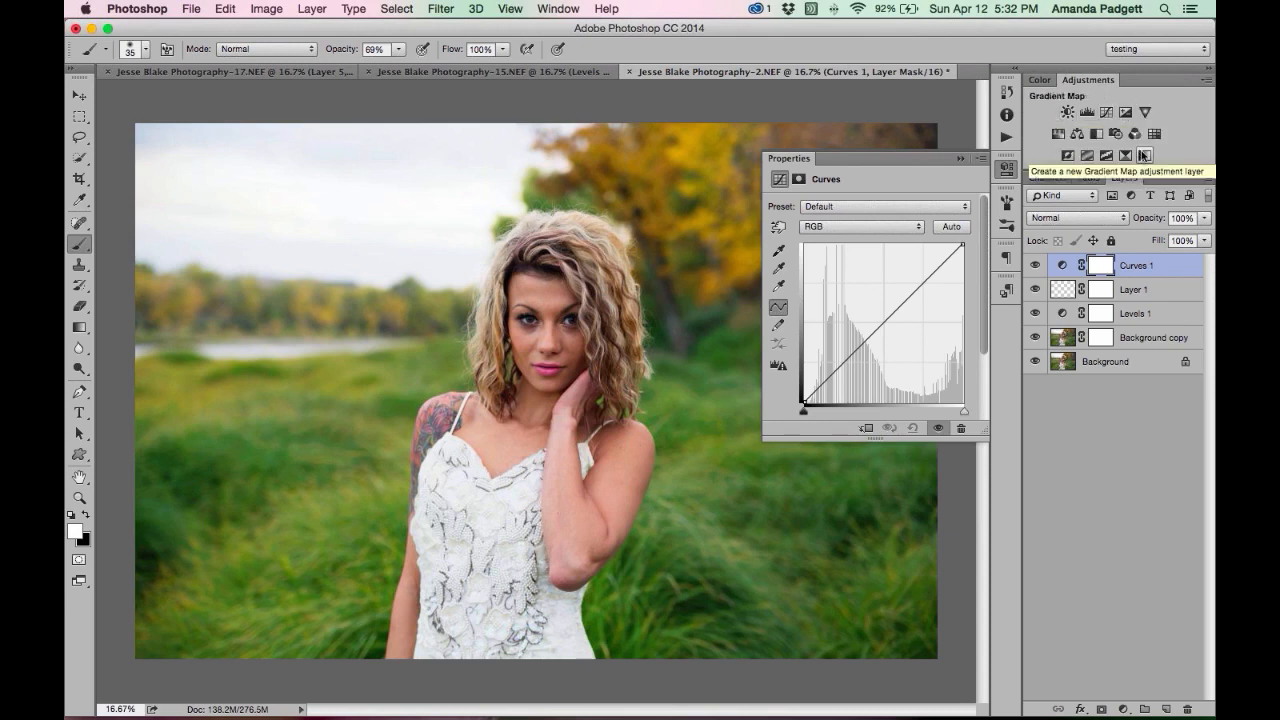
Show the installed actions and look through the individual actions in the Luxe Velvet Matte set.
left_click(1124, 710)
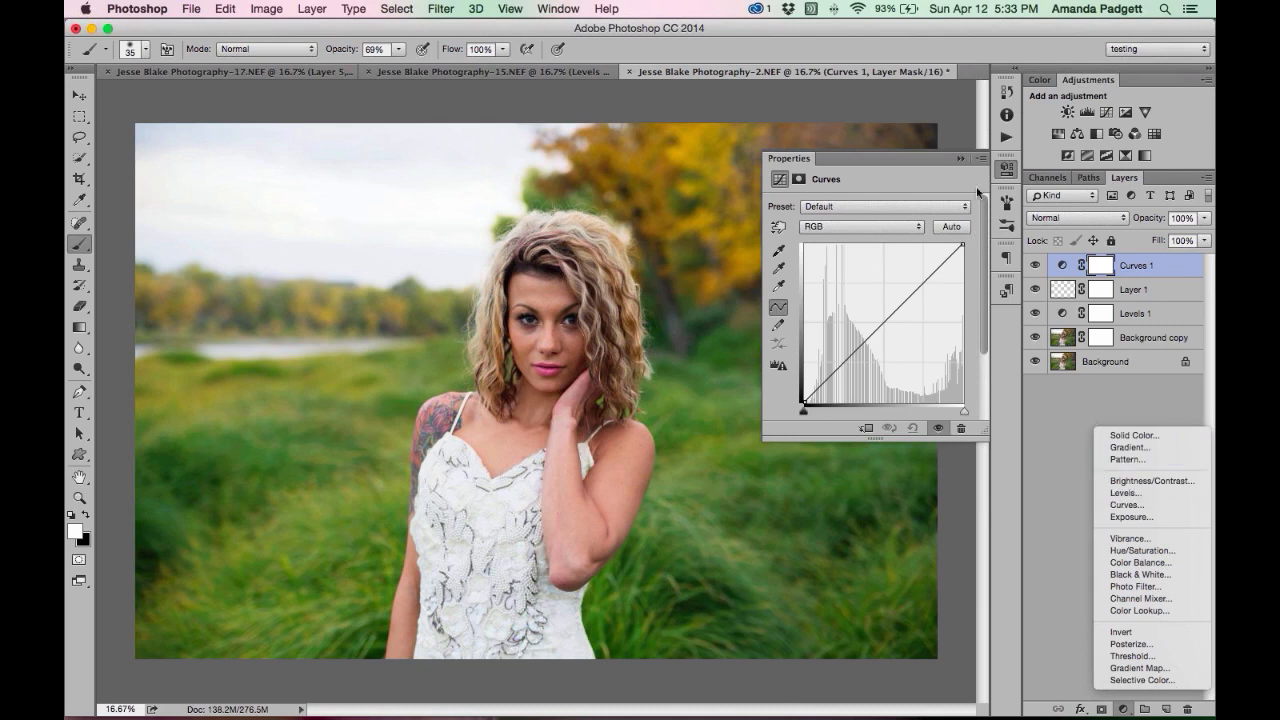
left_click(999, 145)
left_click(1002, 140)
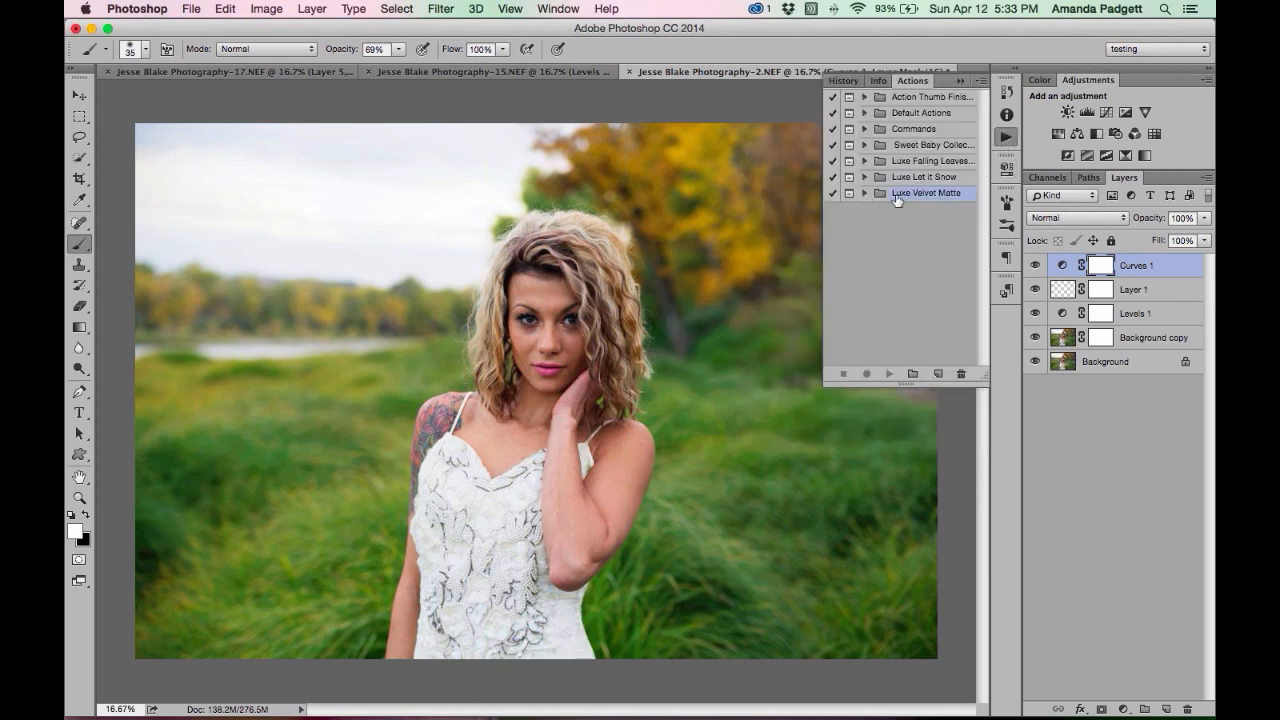
left_click(864, 194)
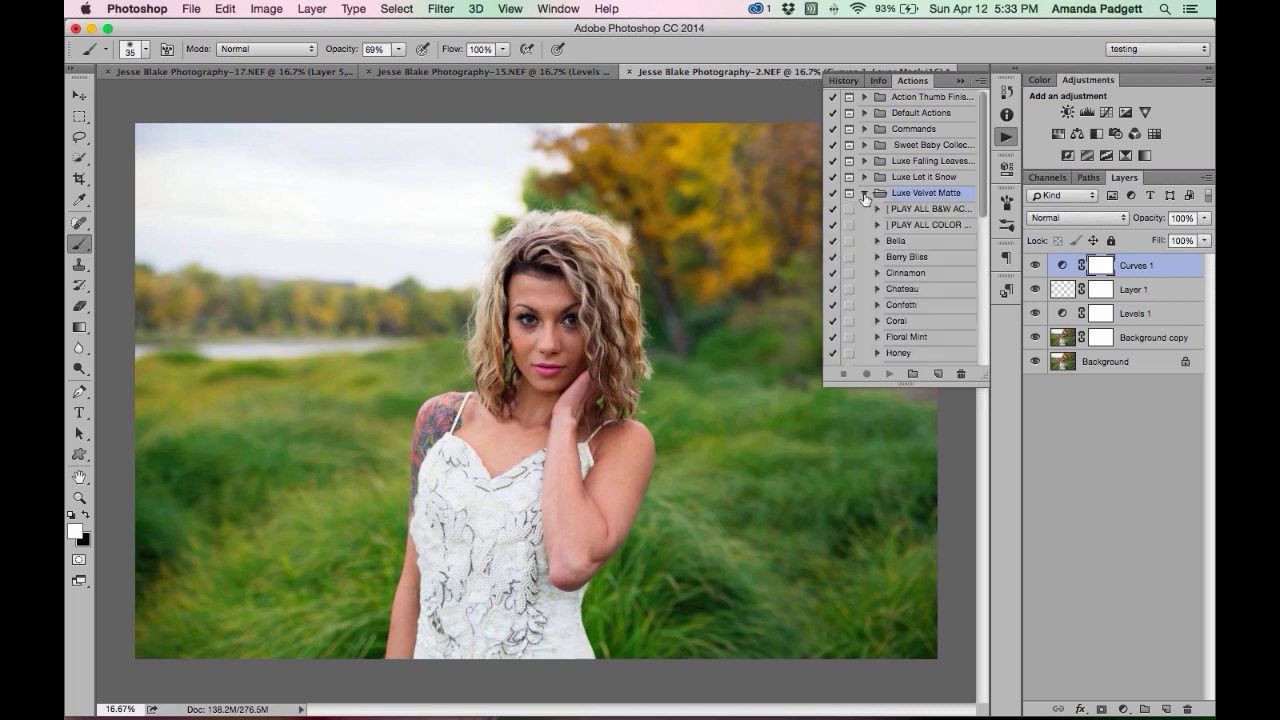
left_click(864, 194)
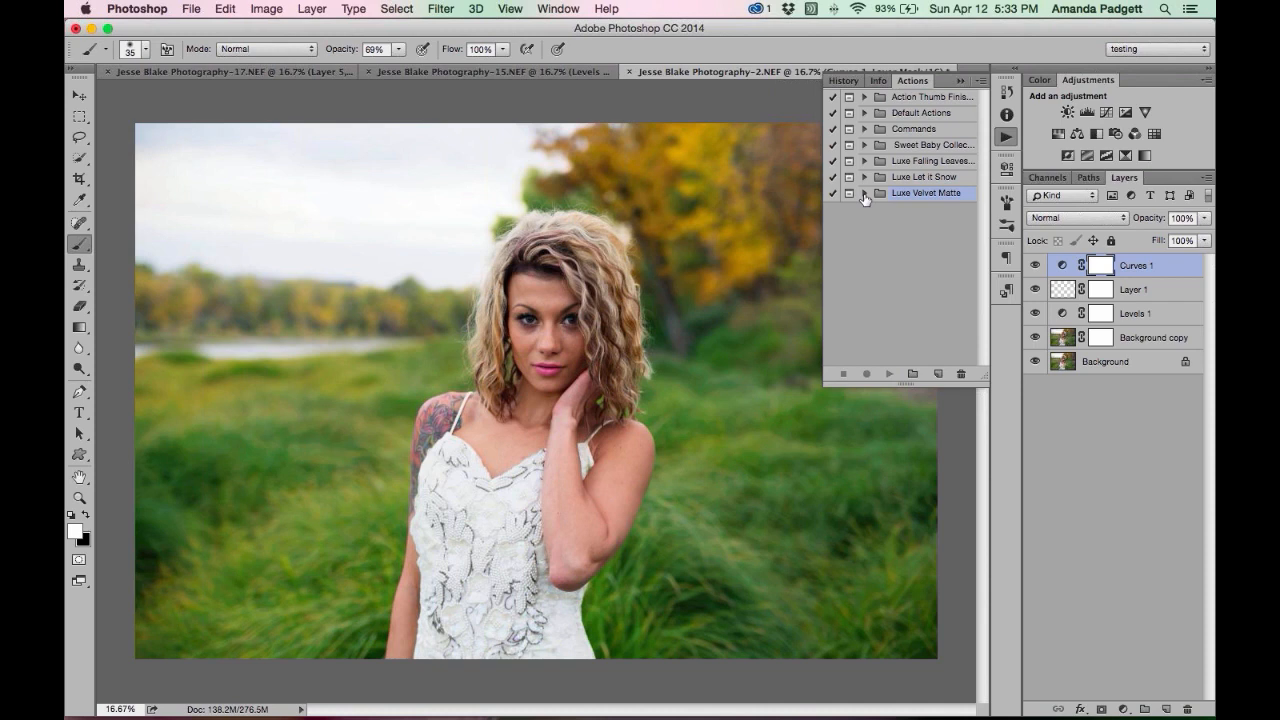
left_click(864, 194)
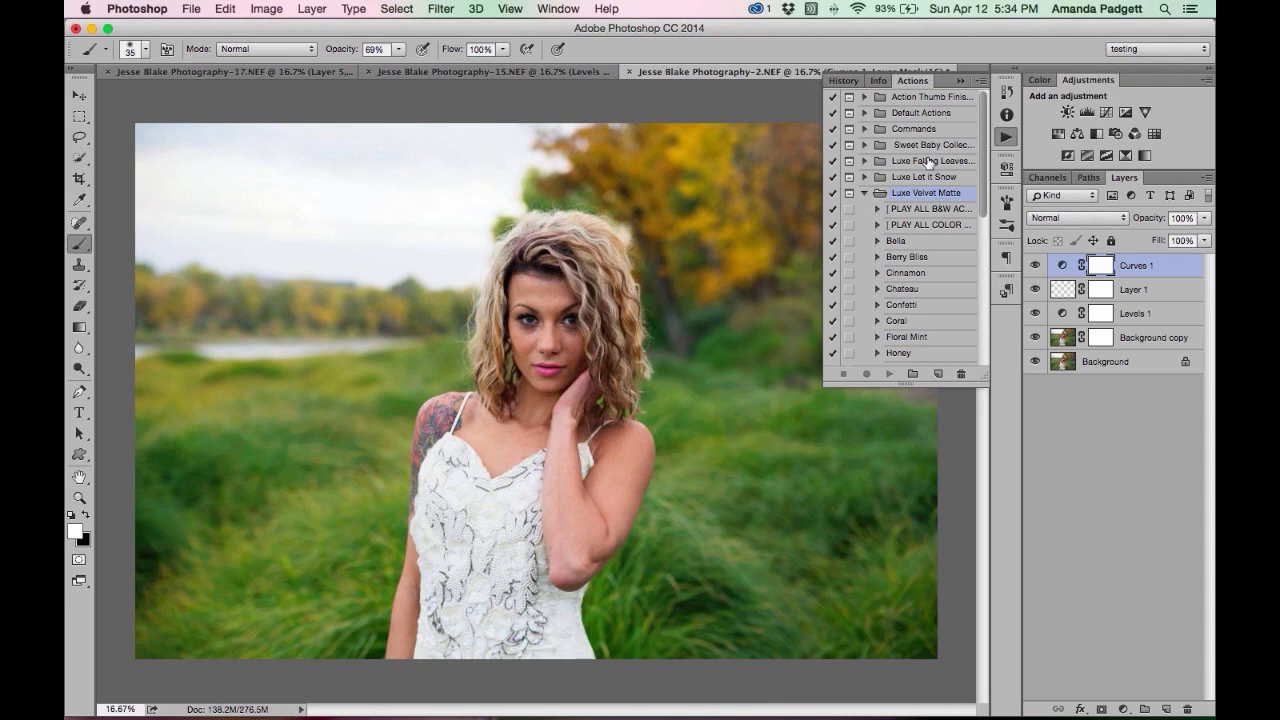
left_click(981, 84)
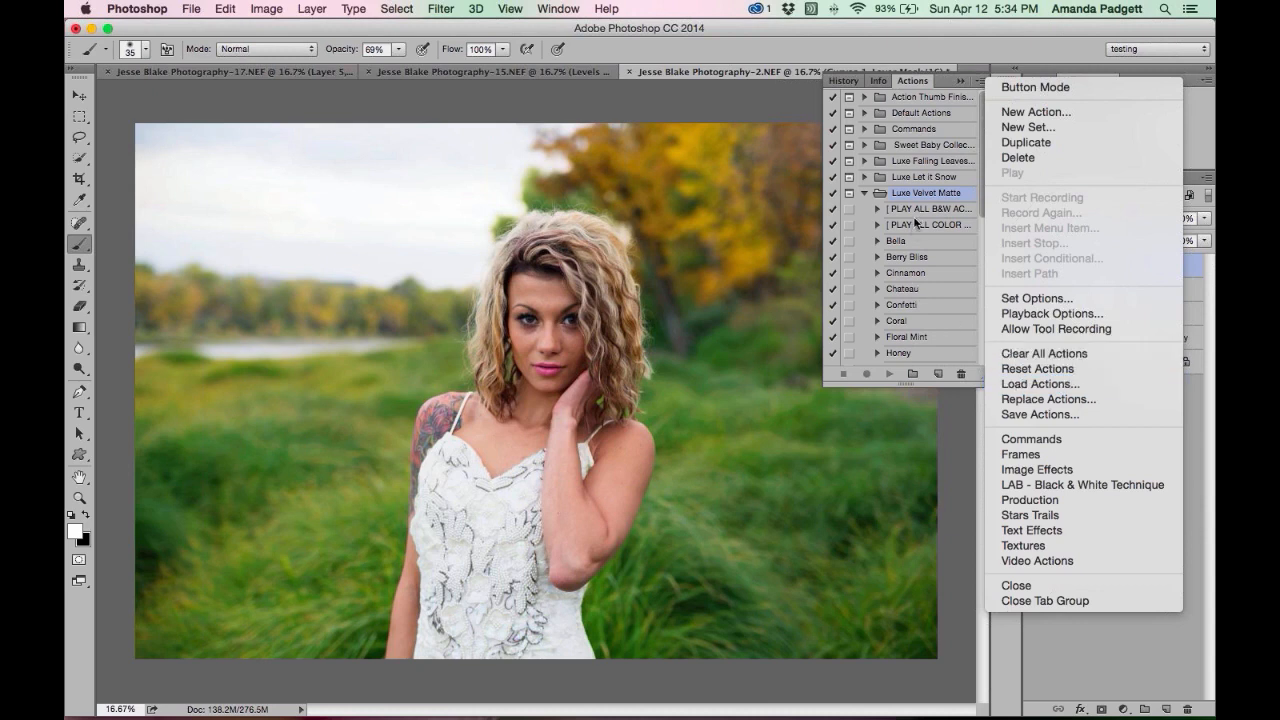
left_click(866, 192)
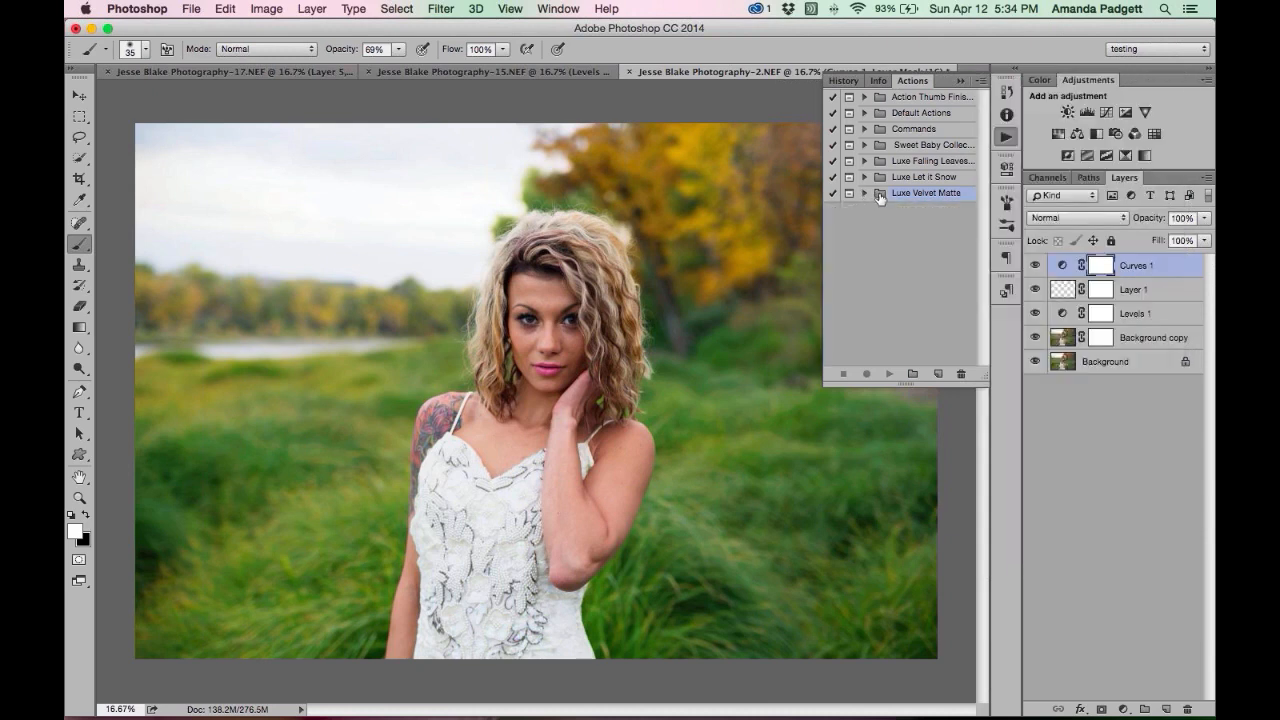
left_click(865, 193)
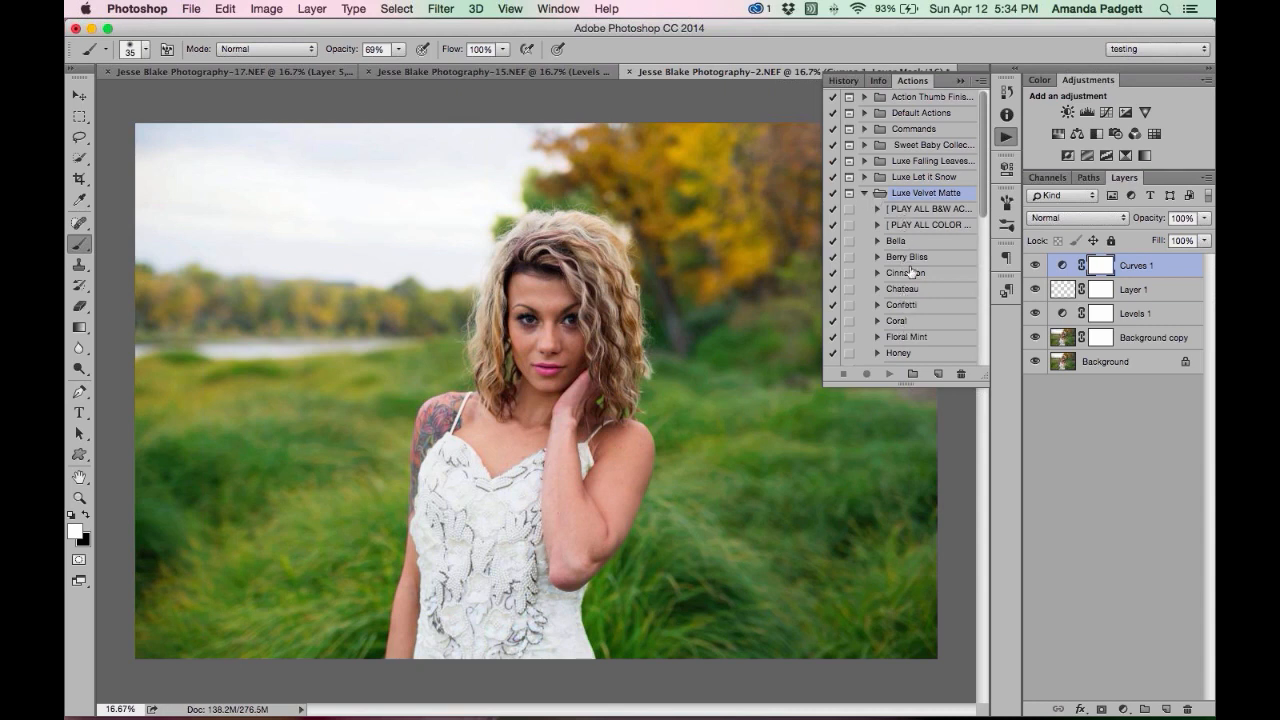
scroll(910, 314, "down", 1)
scroll(910, 314, "down", 5)
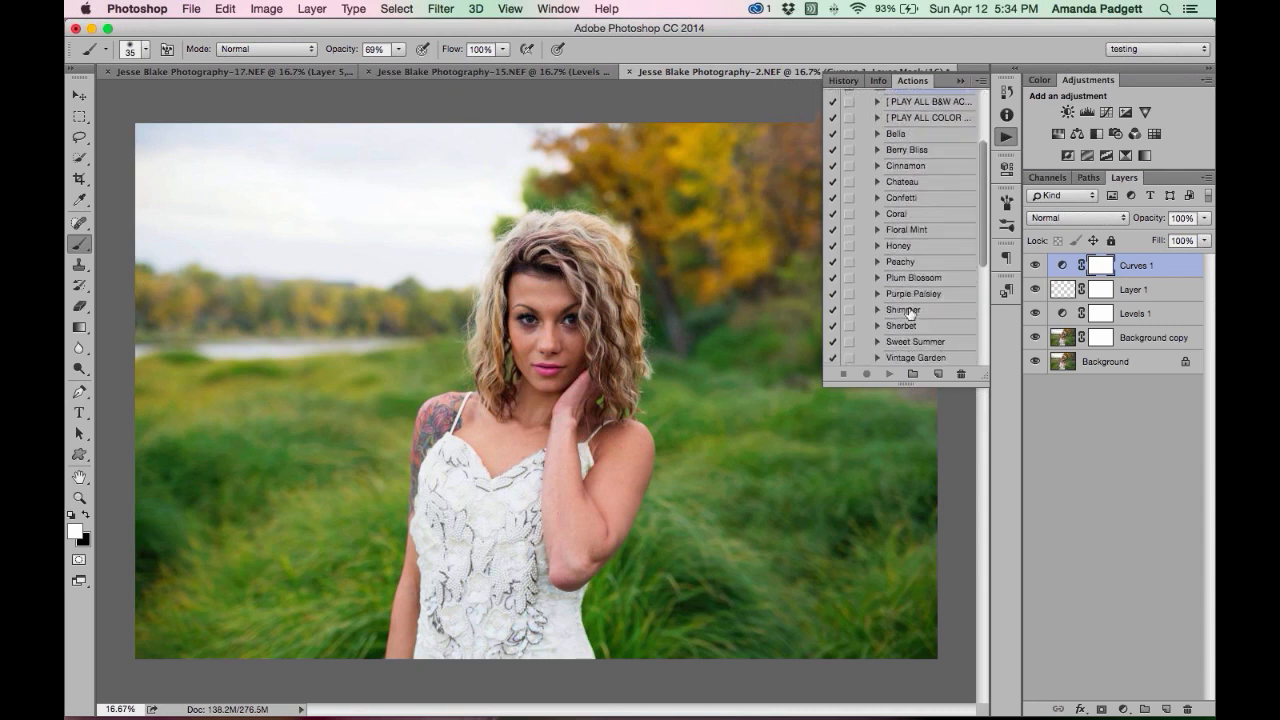
Try to run the Honey action on the layered document and stop its playback.
left_click(899, 247)
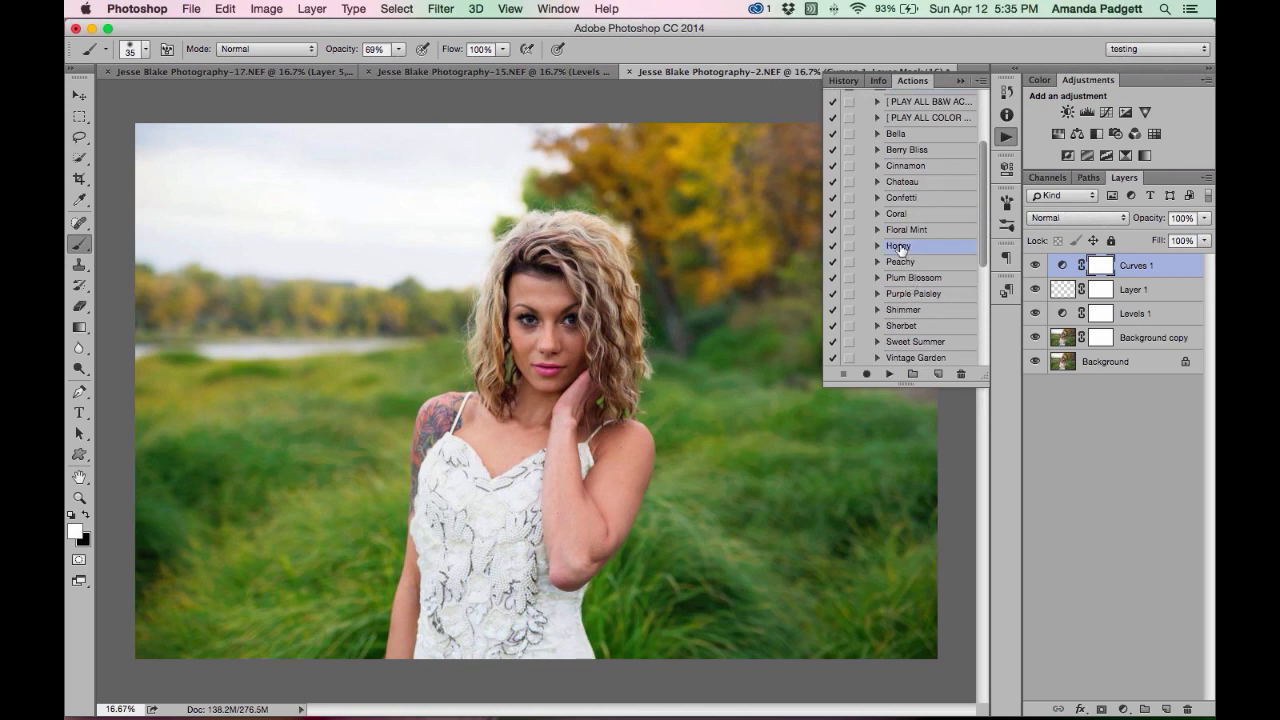
left_click(890, 374)
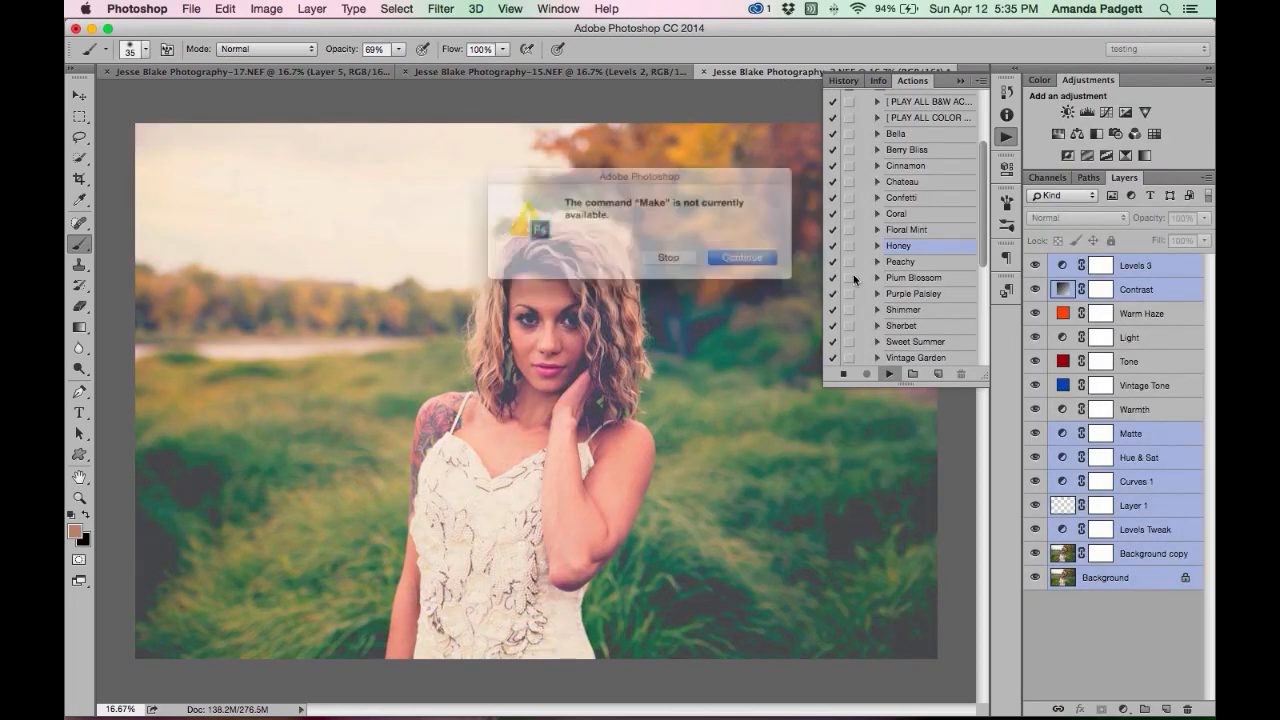
left_click(686, 261)
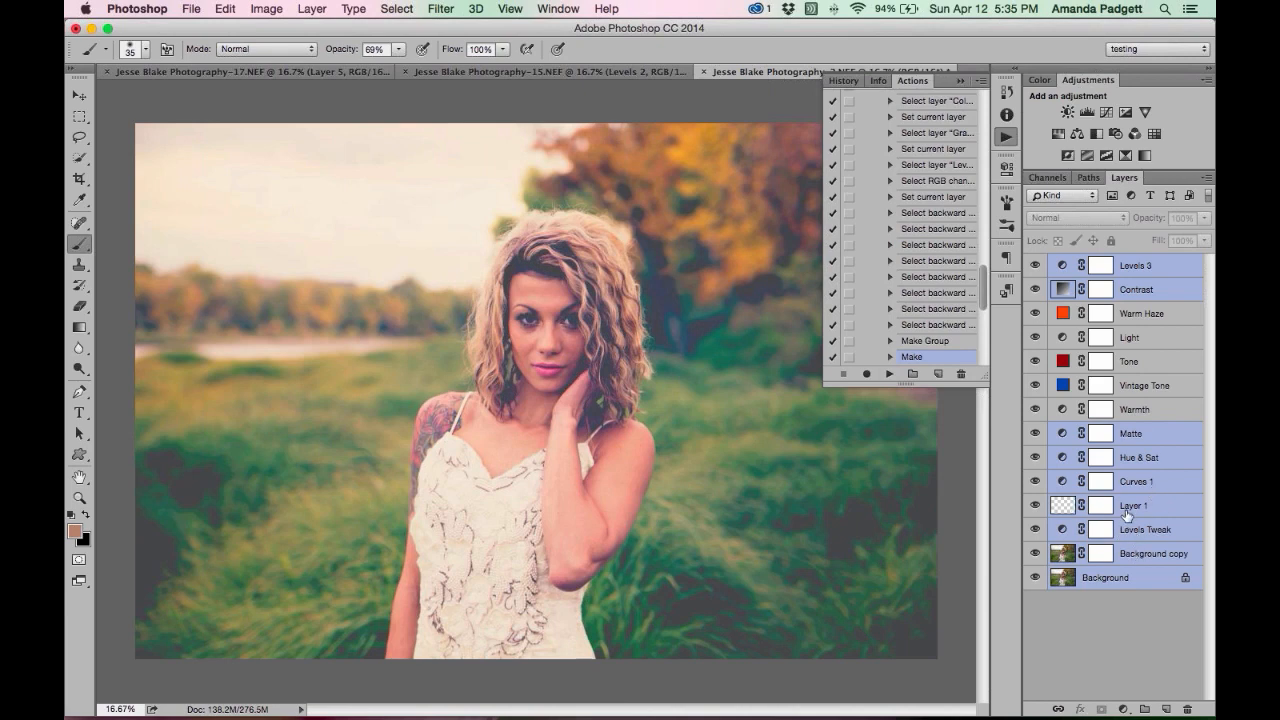
Revert the document to the original opened-image snapshot at the start of the history.
left_click(845, 84)
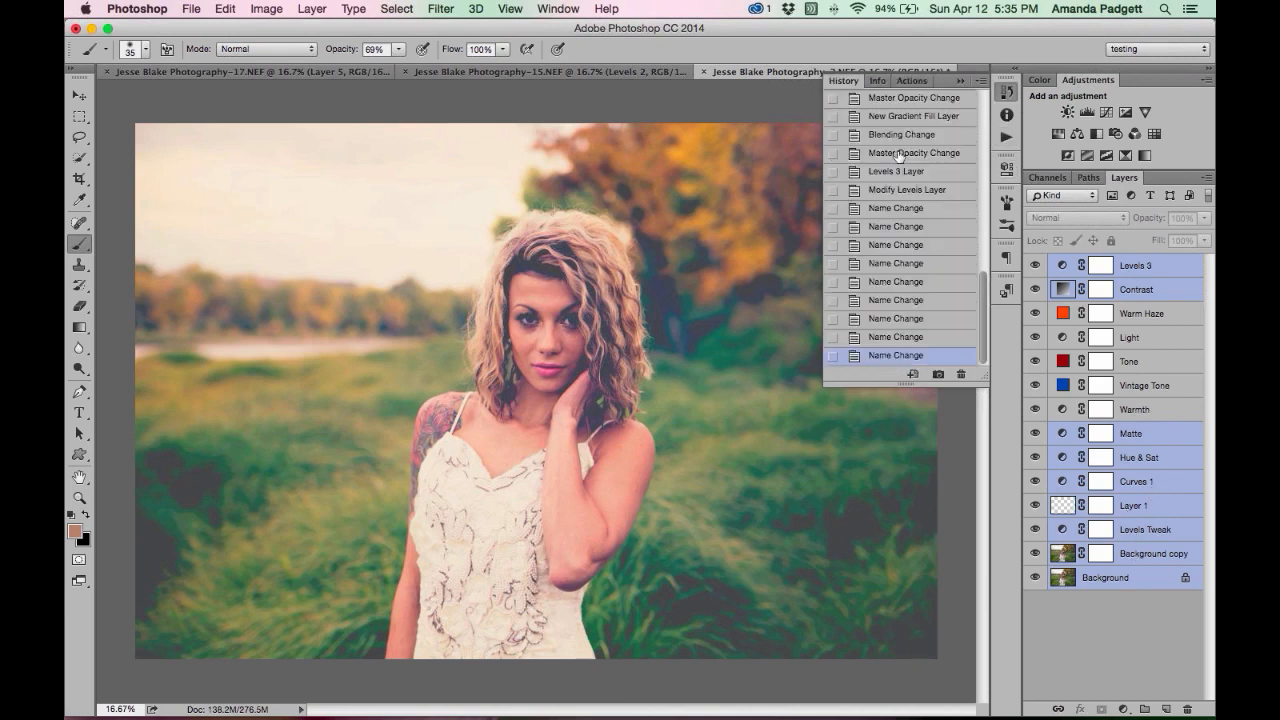
scroll(905, 150, "up", 10)
left_click(910, 101)
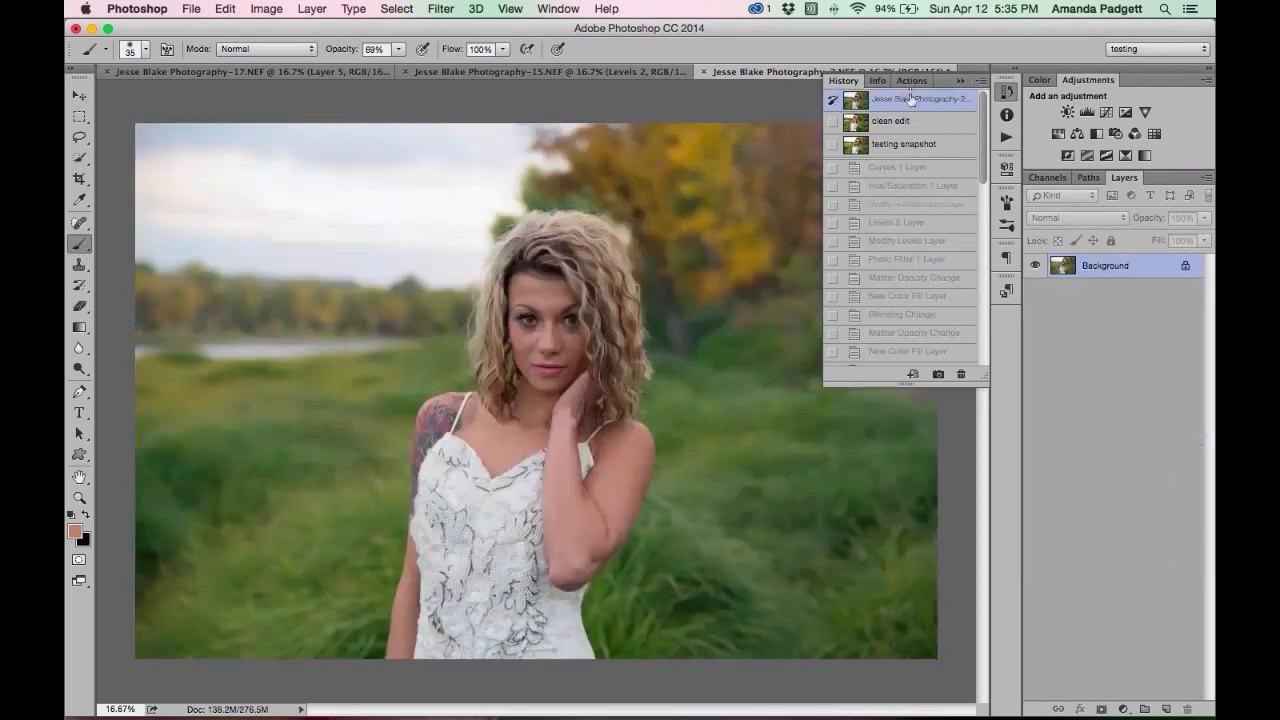
Play the Honey action from the Luxe Velvet Matte set on the Background layer.
left_click(913, 81)
scroll(930, 330, "up", 10)
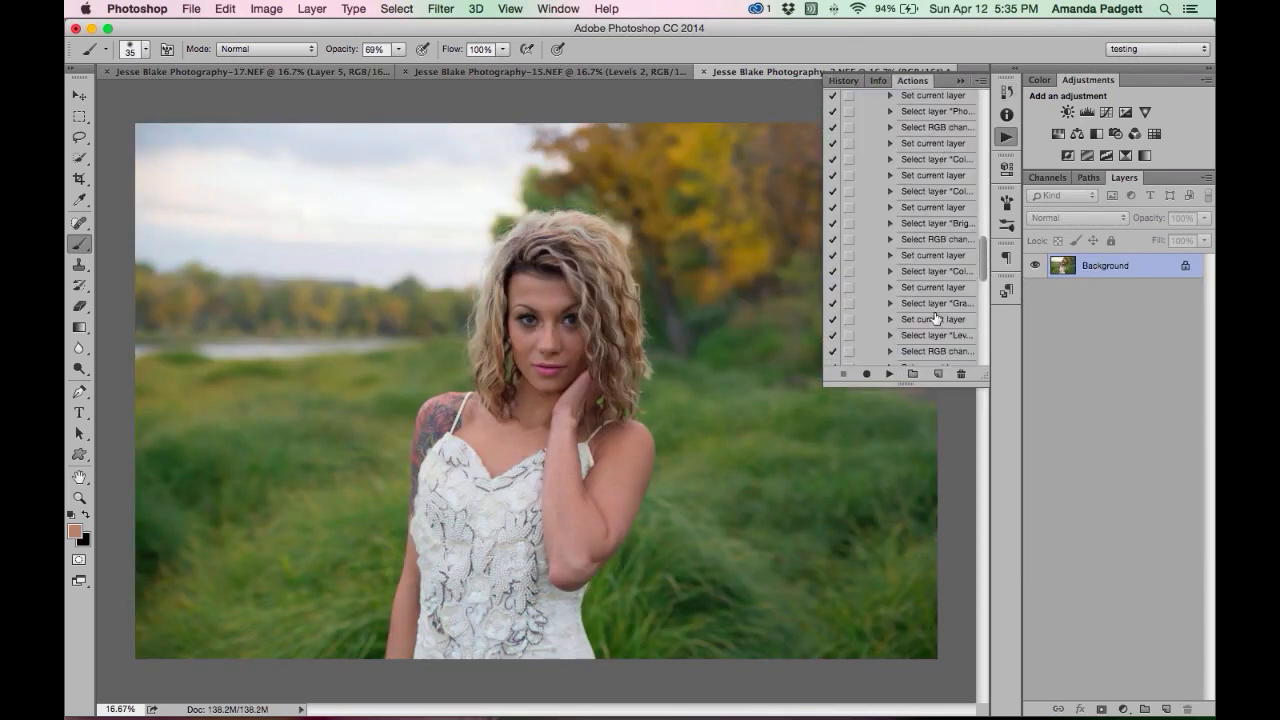
scroll(935, 318, "up", 5)
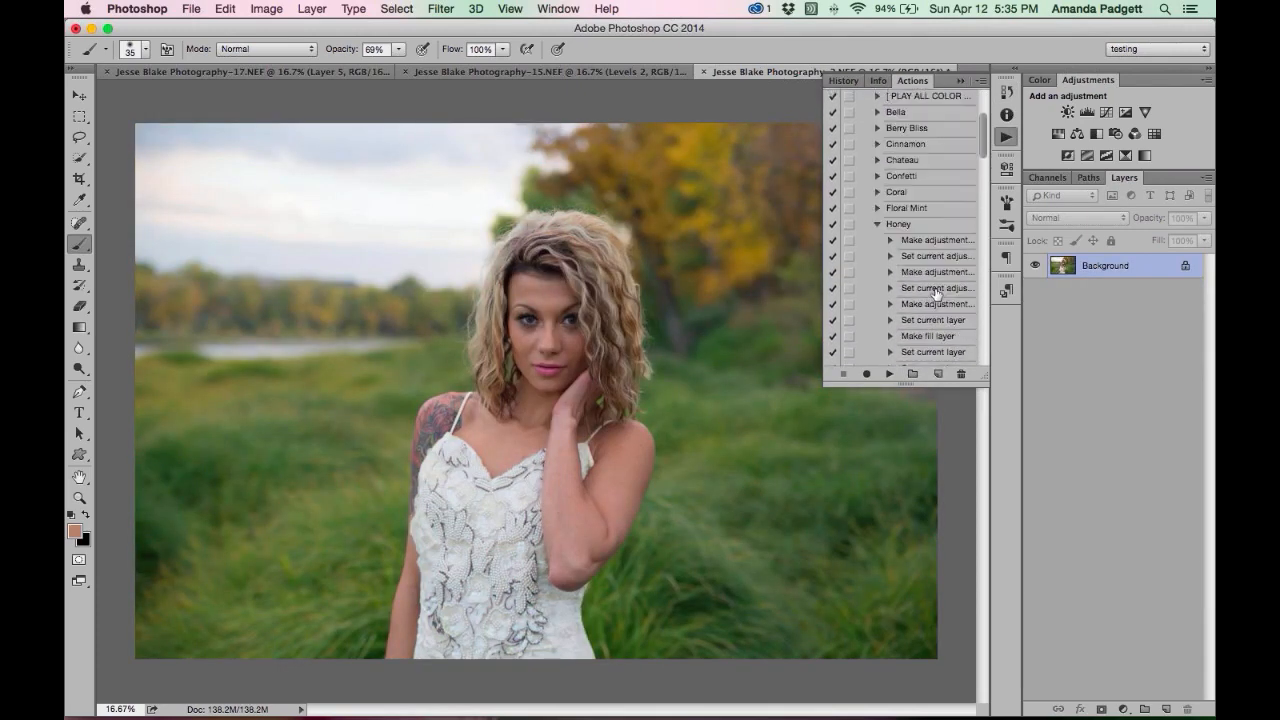
left_click(888, 375)
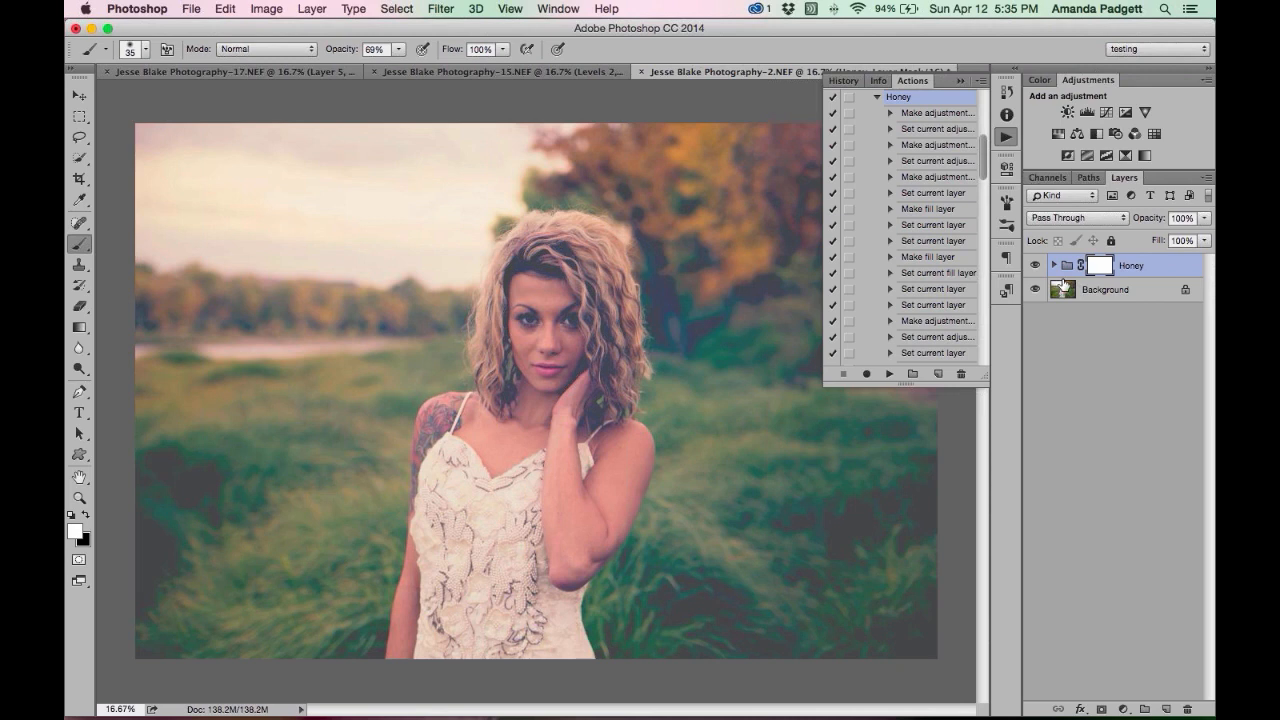
Expand the Honey layer group and set the opacity of its Matte layer to 56%.
left_click(1053, 265)
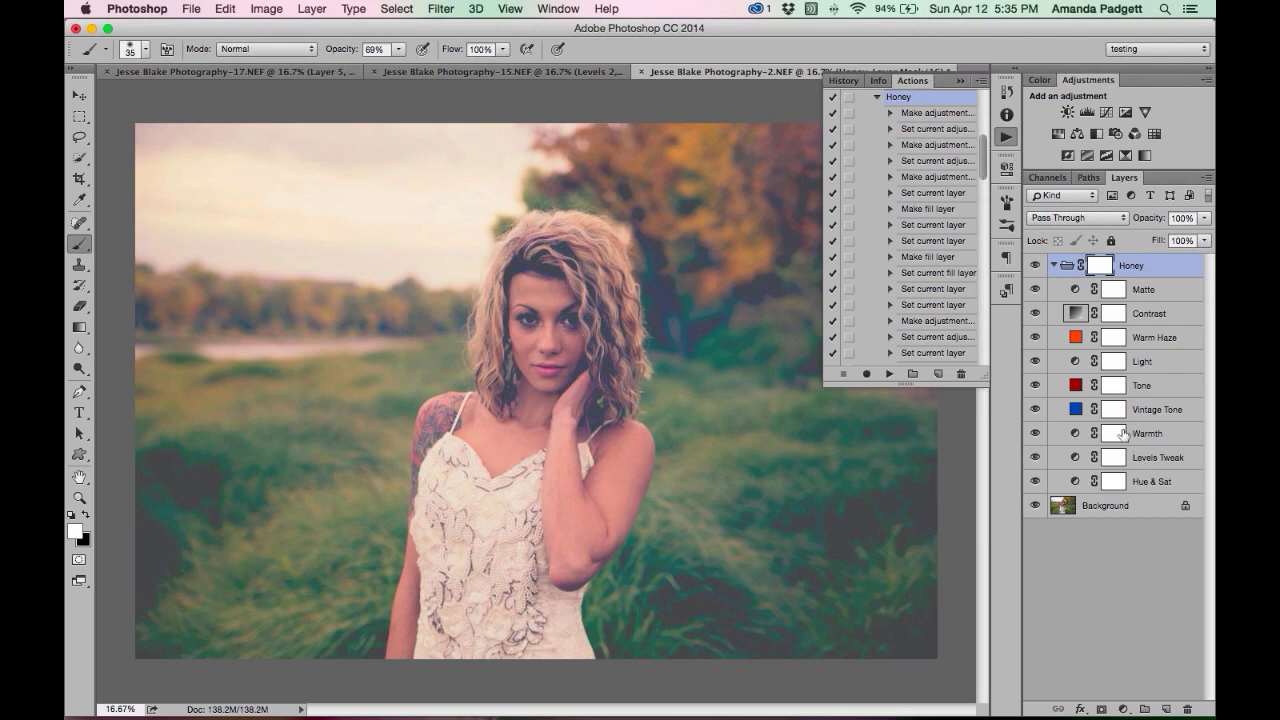
left_click(1148, 368)
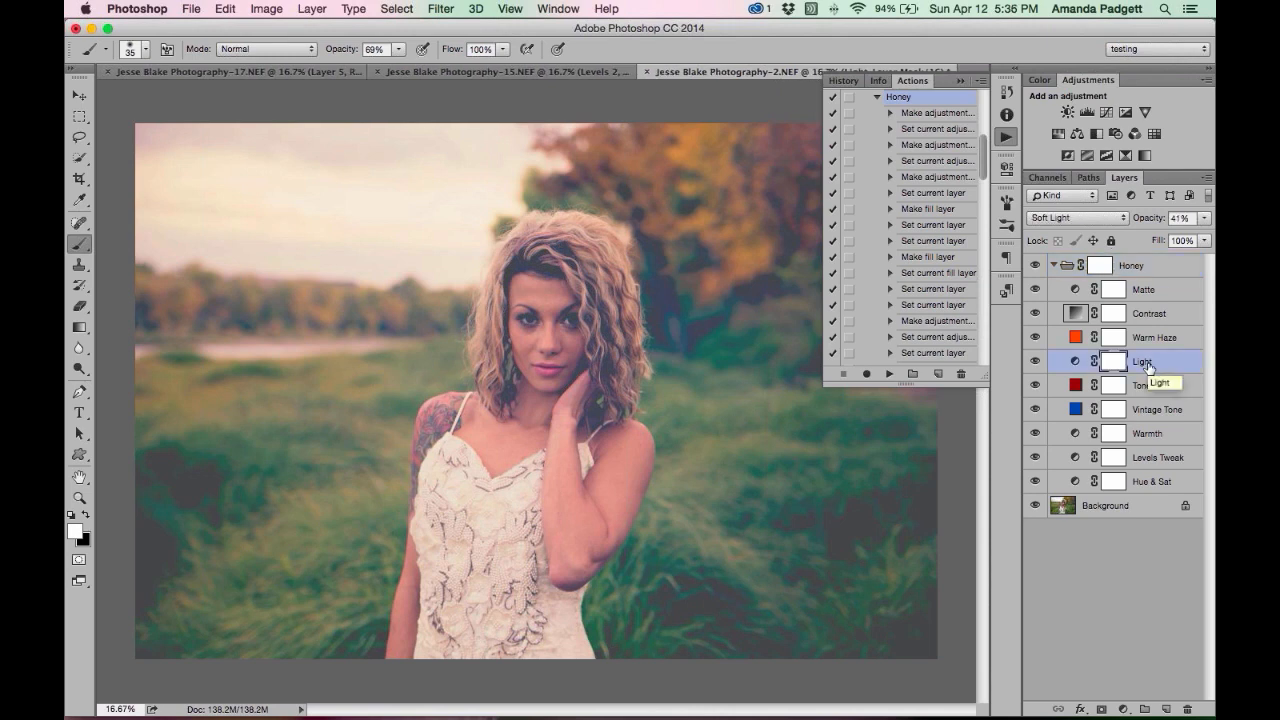
mouse_move(1143, 221)
left_mouse_down()
mouse_move(1157, 221)
mouse_move(1131, 221)
left_mouse_up()
left_click(1140, 290)
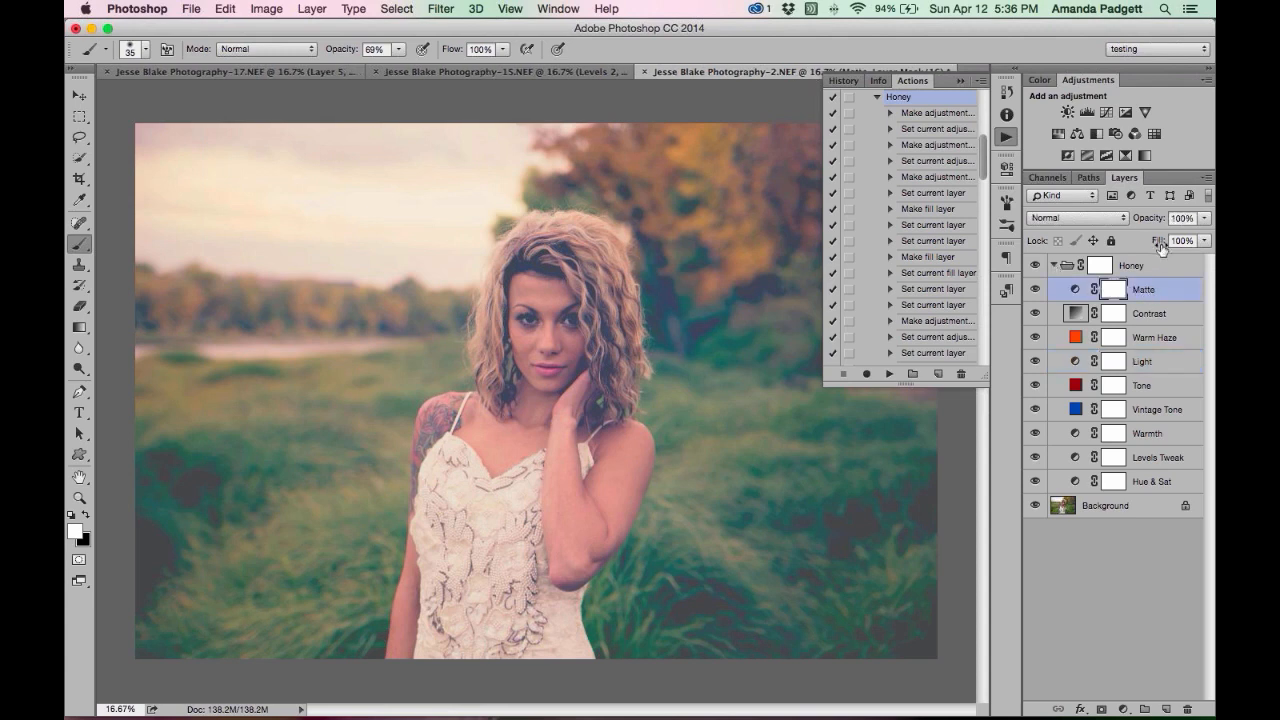
left_click(1206, 218)
left_click_drag(1205, 235, 1174, 236)
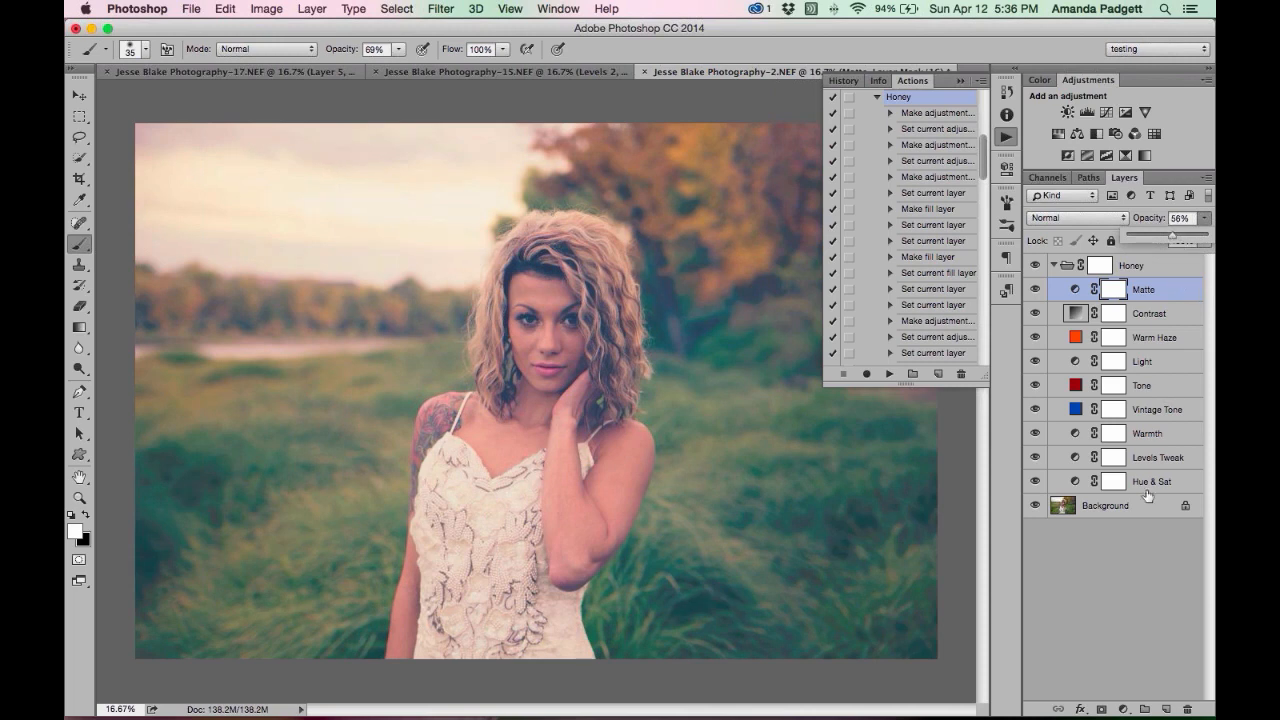
Collapse the Honey layer group and set the opacity of the whole group to 83%.
left_click(1050, 265)
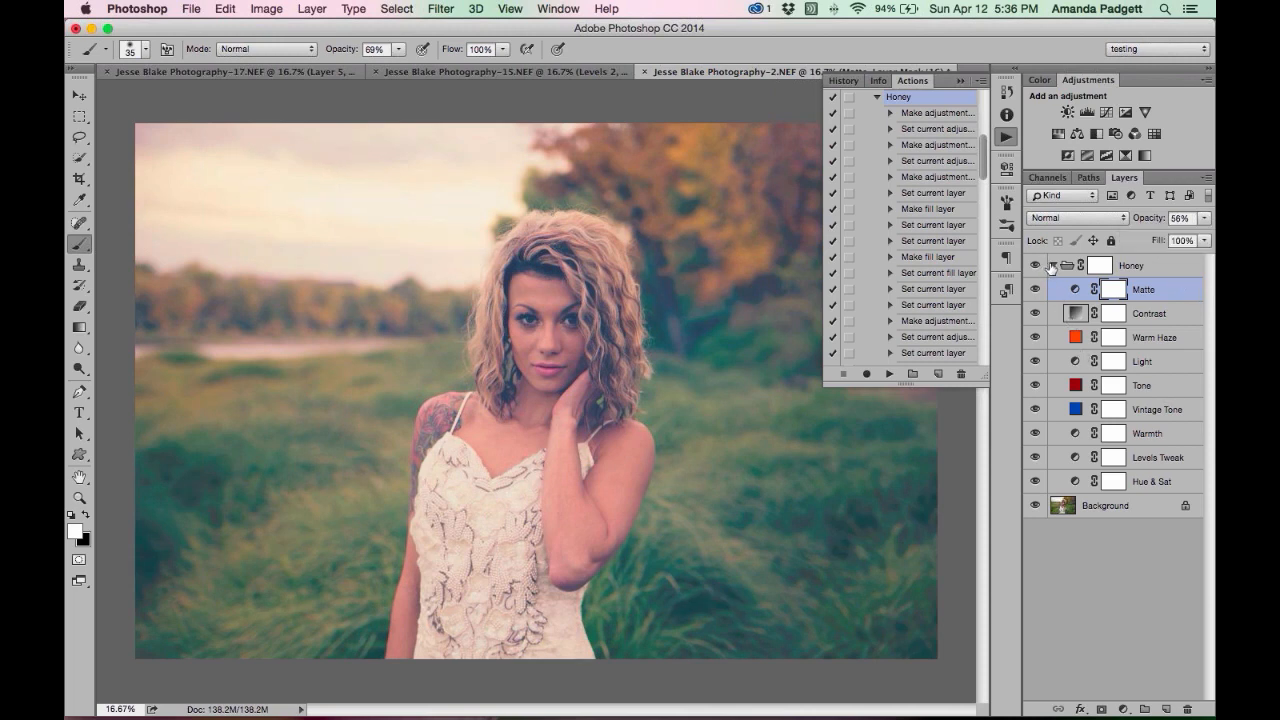
left_click(1050, 266)
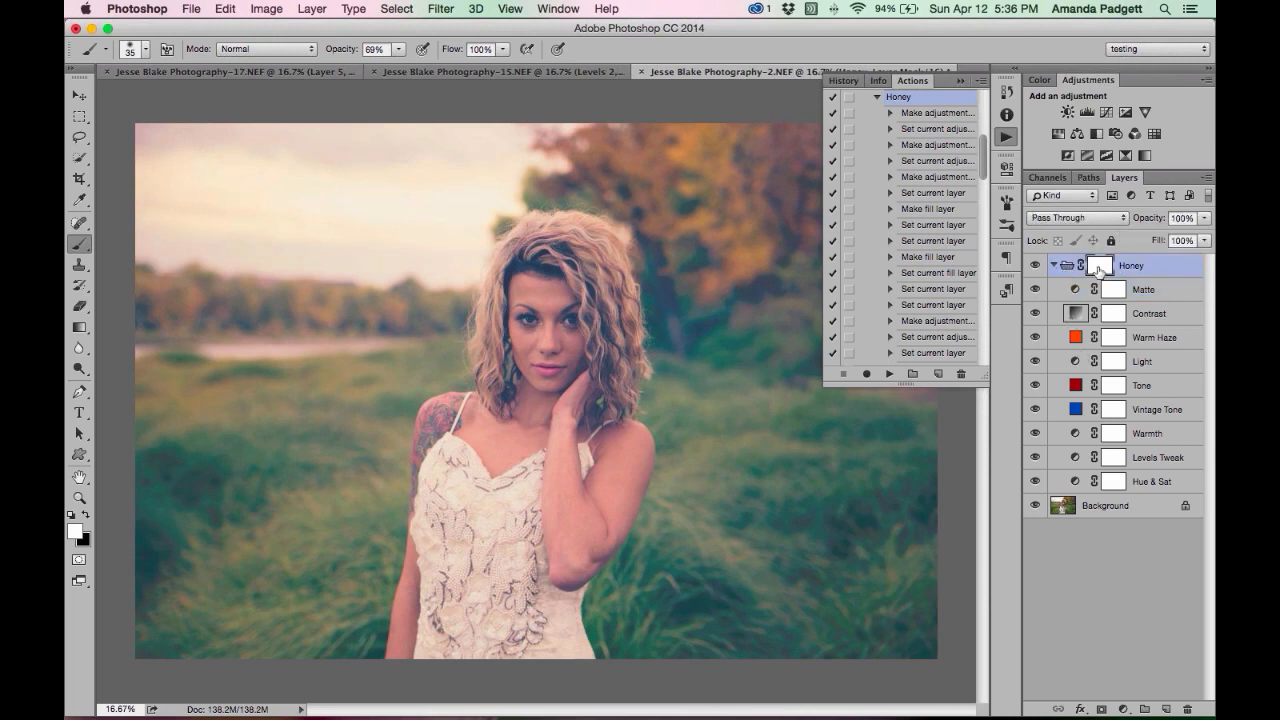
left_click(1051, 265)
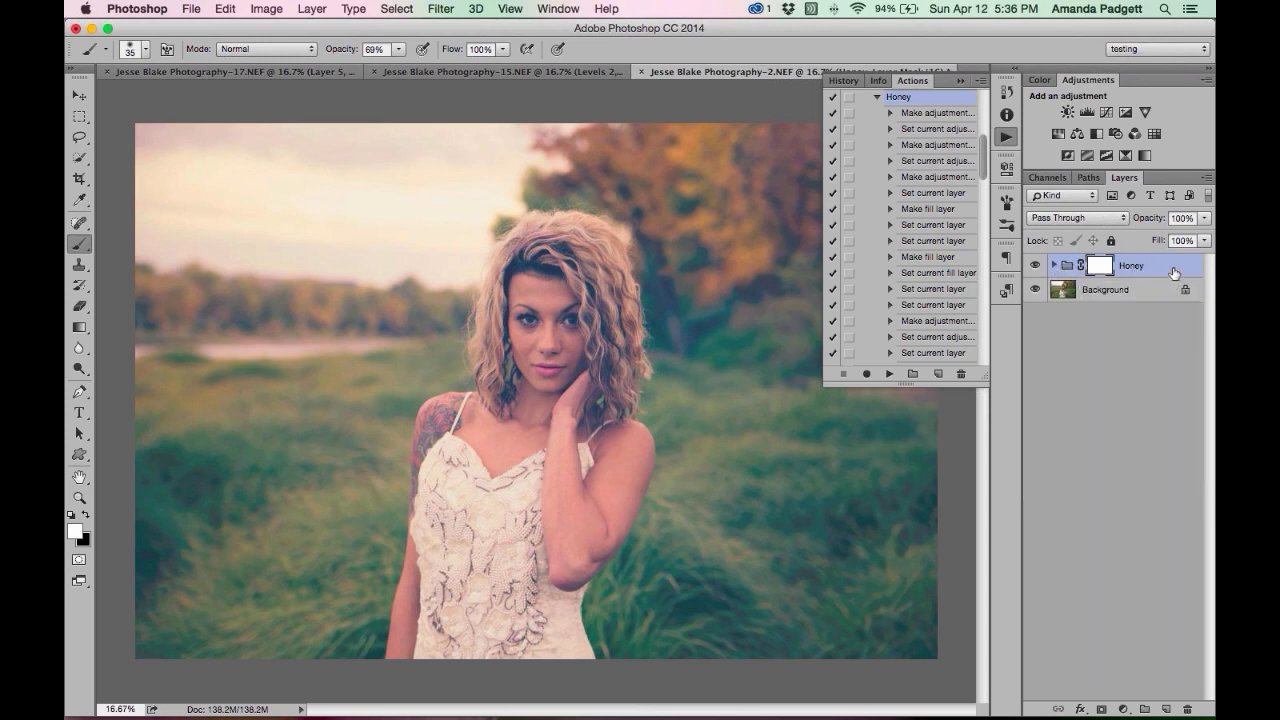
left_click(1205, 218)
left_click_drag(1200, 238, 1193, 239)
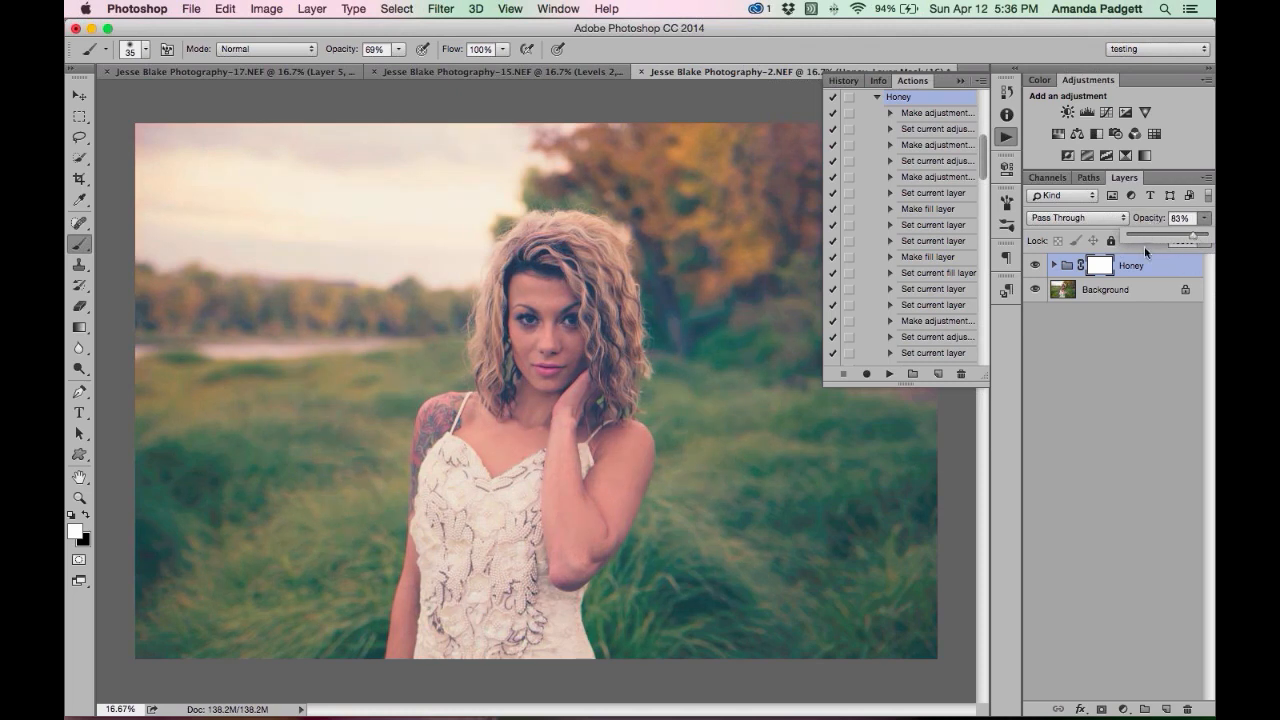
Add a Brightness/Contrast adjustment layer above the Honey group and set its blend mode to Screen.
left_click(1123, 708)
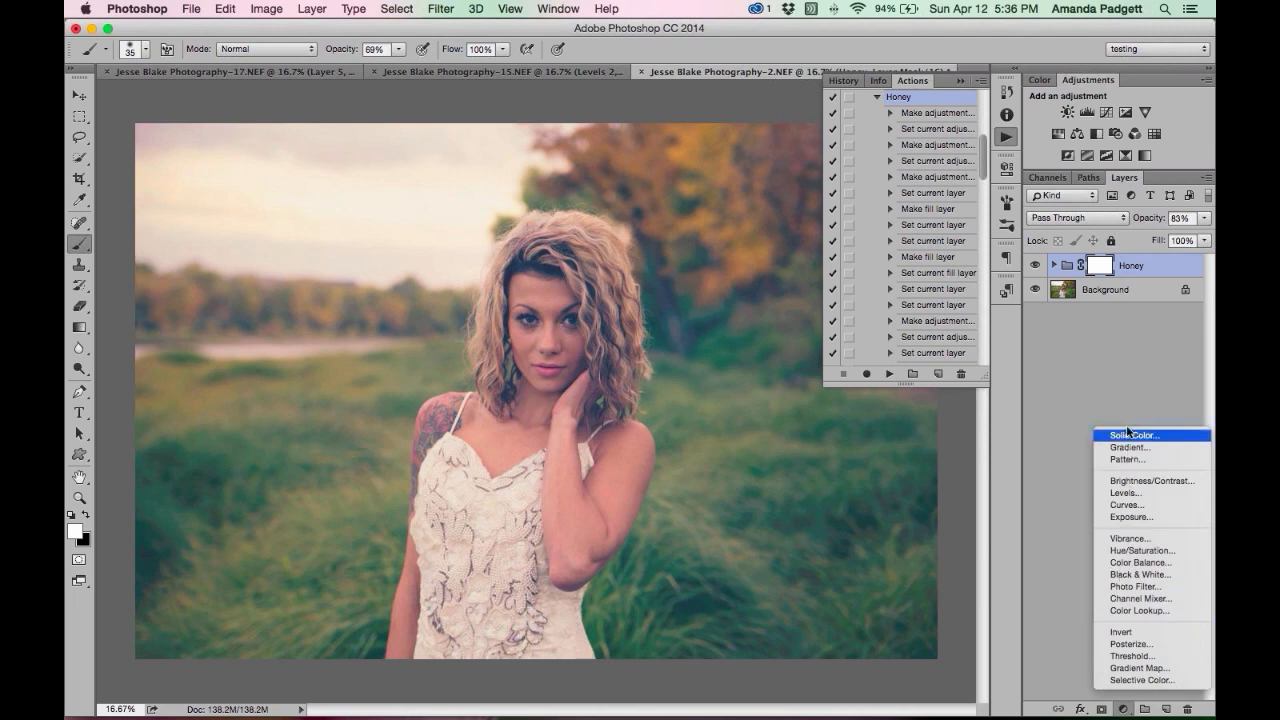
left_click(1140, 484)
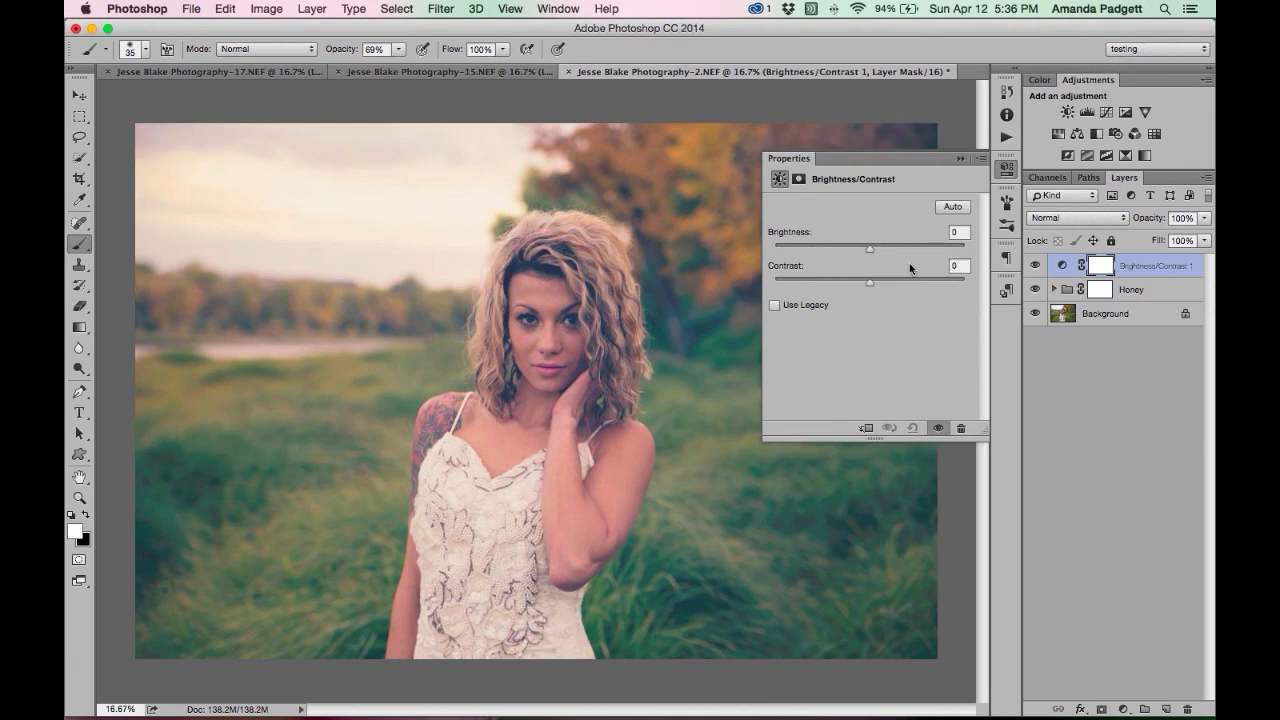
left_click(960, 159)
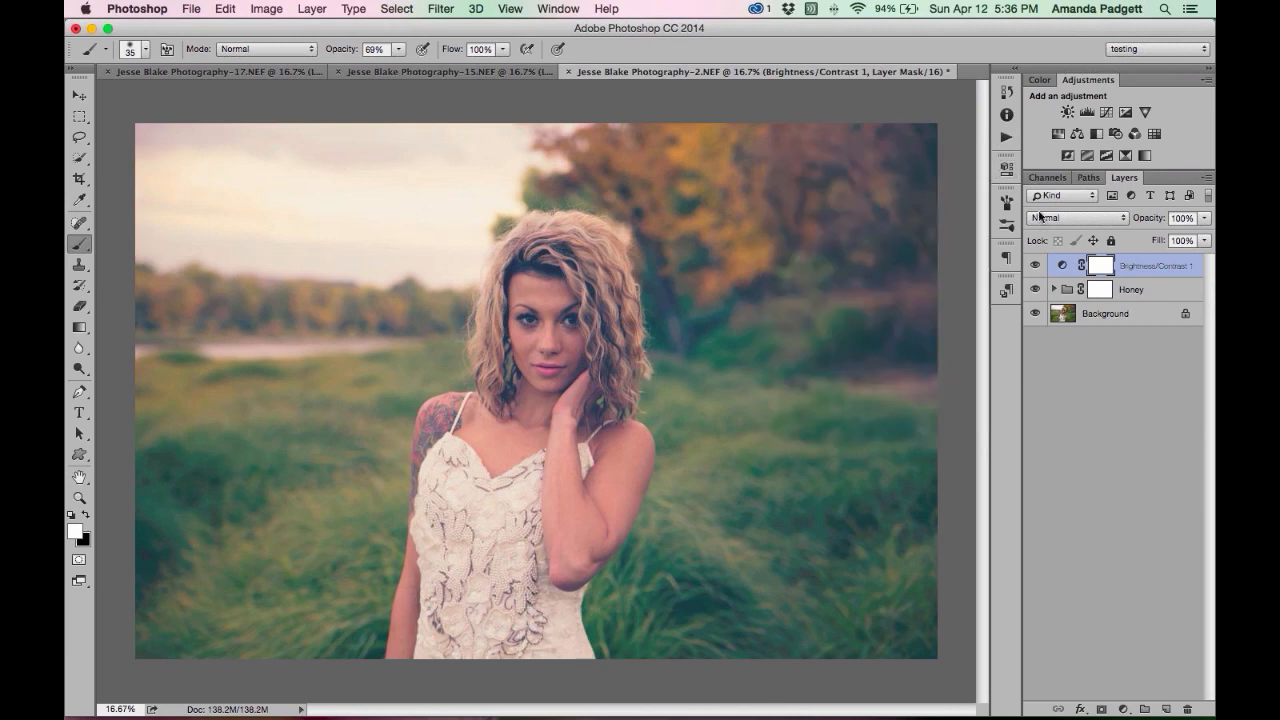
left_click(1091, 217)
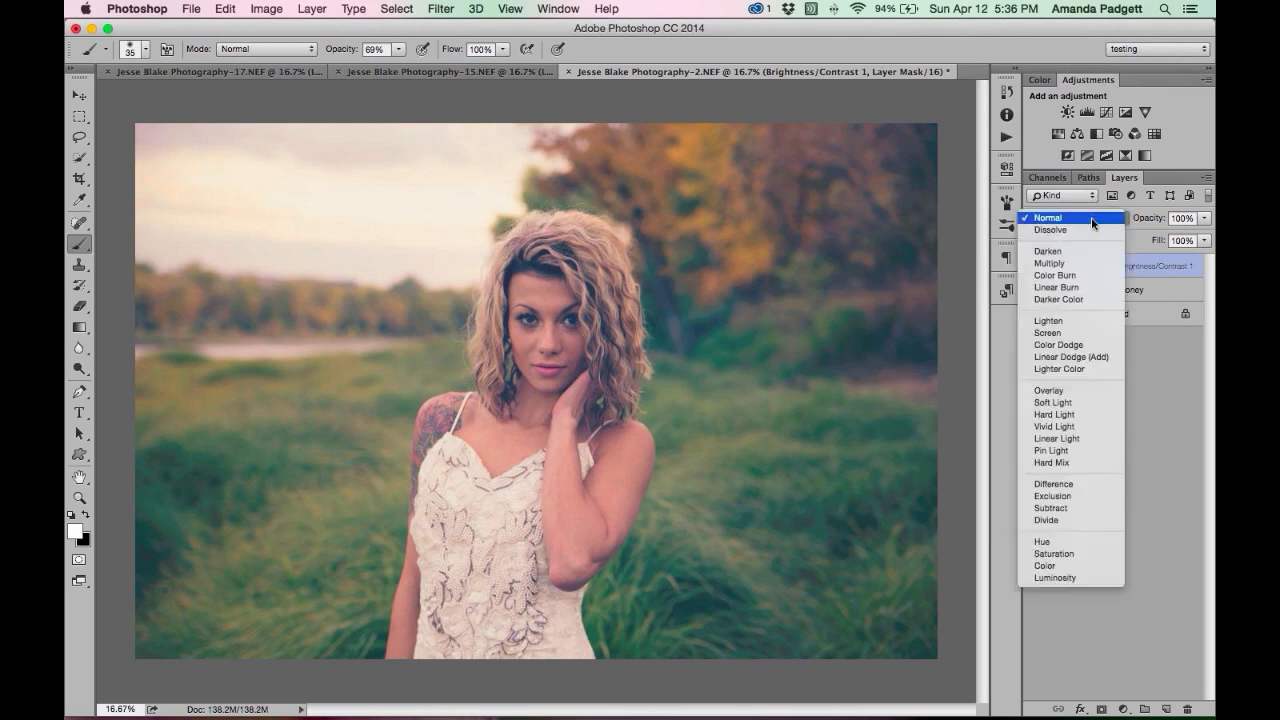
left_click(1048, 278)
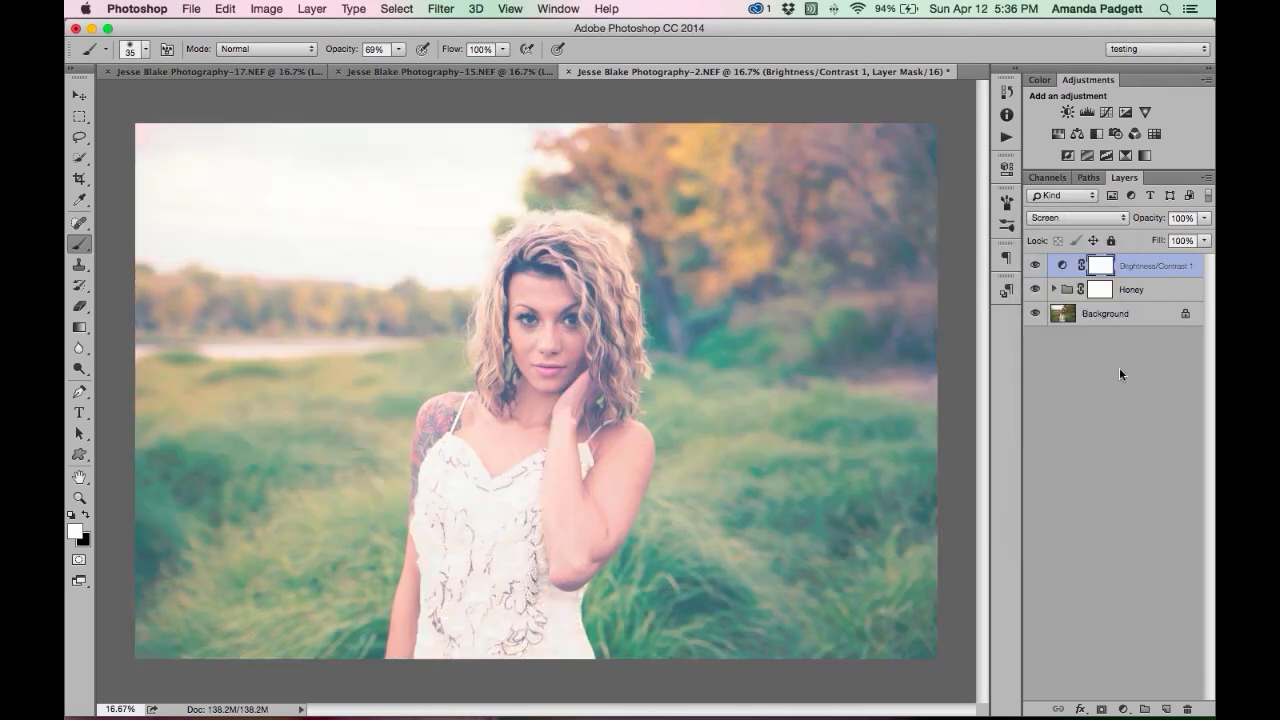
Set the Brightness/Contrast layer's opacity to 30% and compare the finished edit with the Background layer shown alone.
left_click(1205, 217)
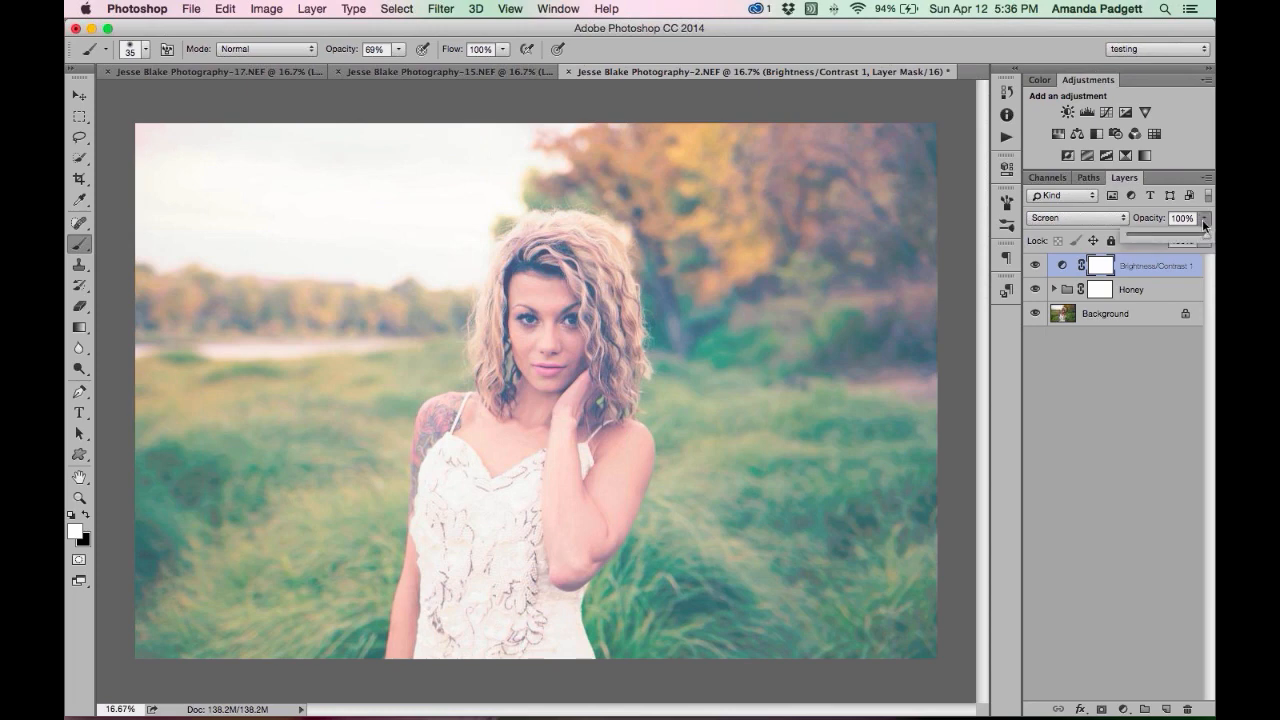
left_click_drag(1206, 235, 1150, 236)
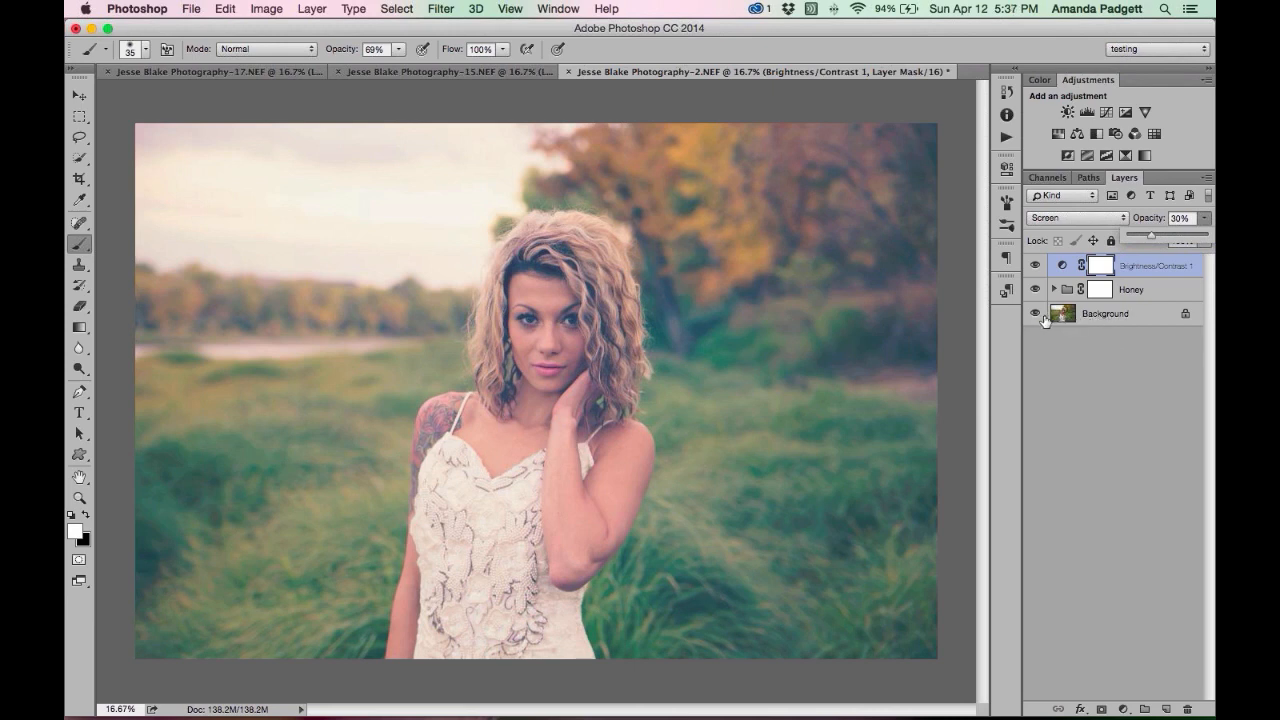
left_click(1035, 316)
left_click(1035, 316, "alt")
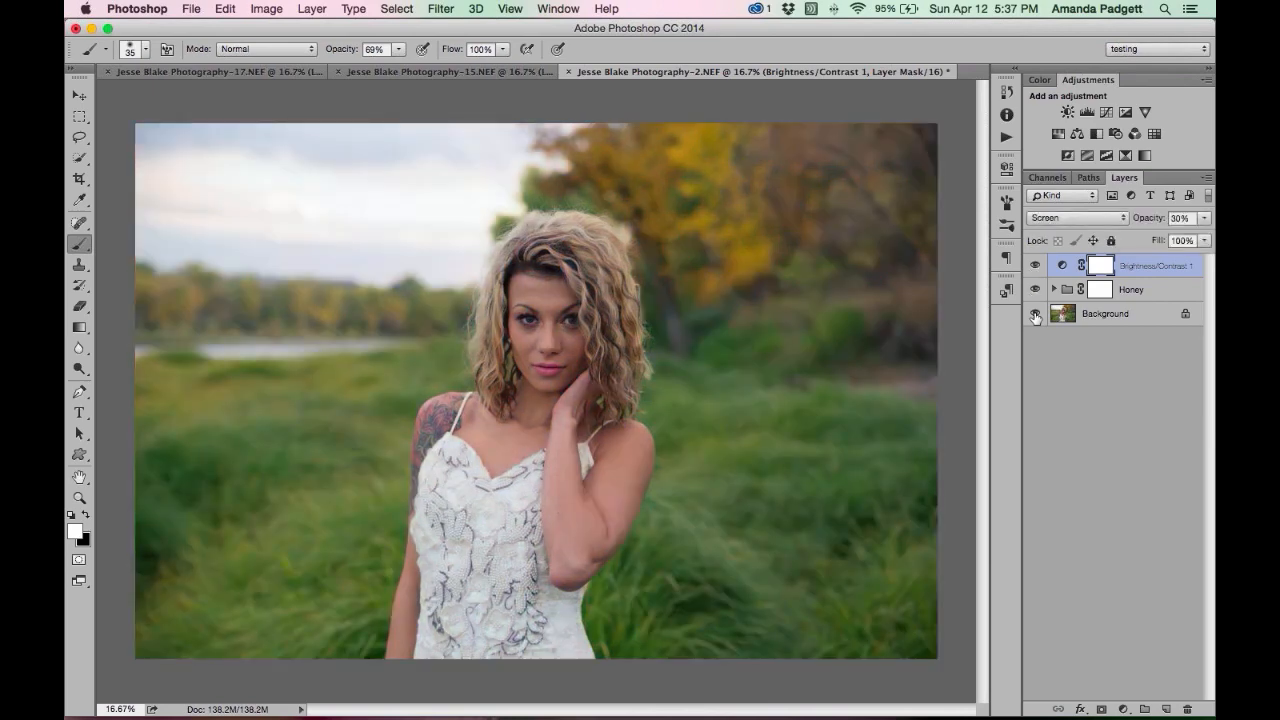
left_click(1035, 316, "alt")
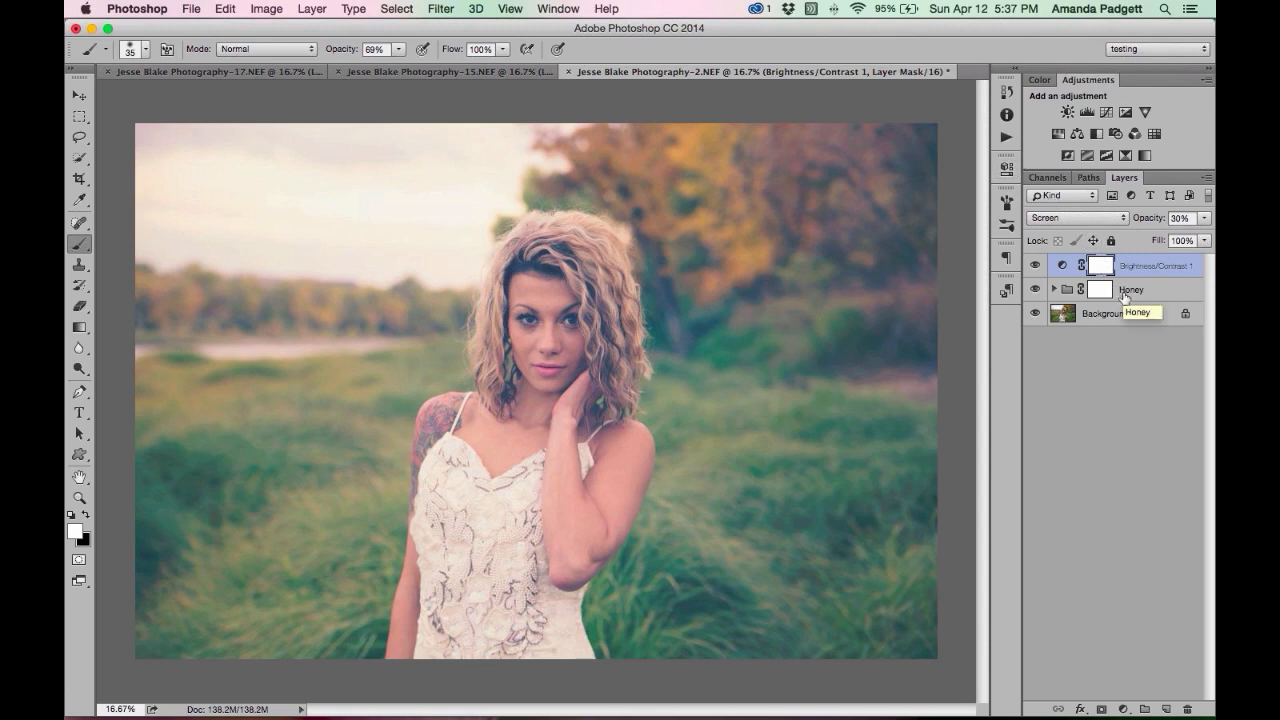
Save the current state as a history snapshot named "honey matte" and revert the photo to its original opening snapshot.
left_click(1002, 94)
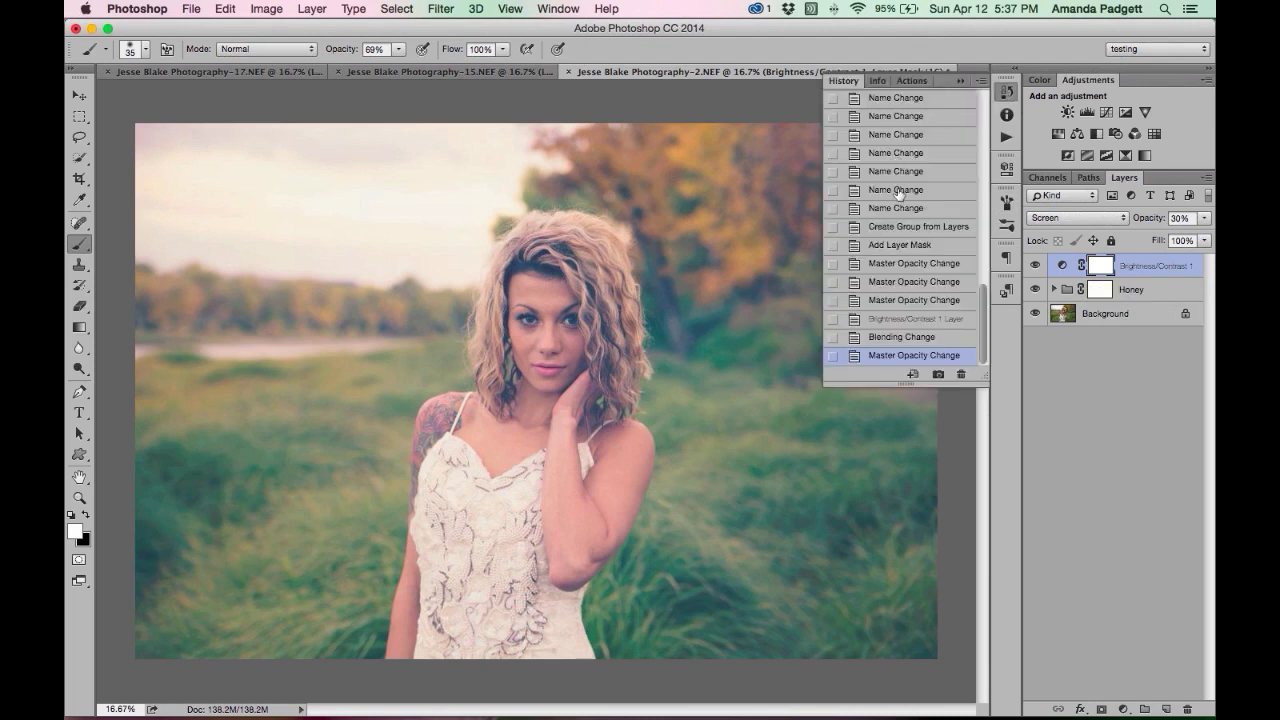
left_click(938, 374)
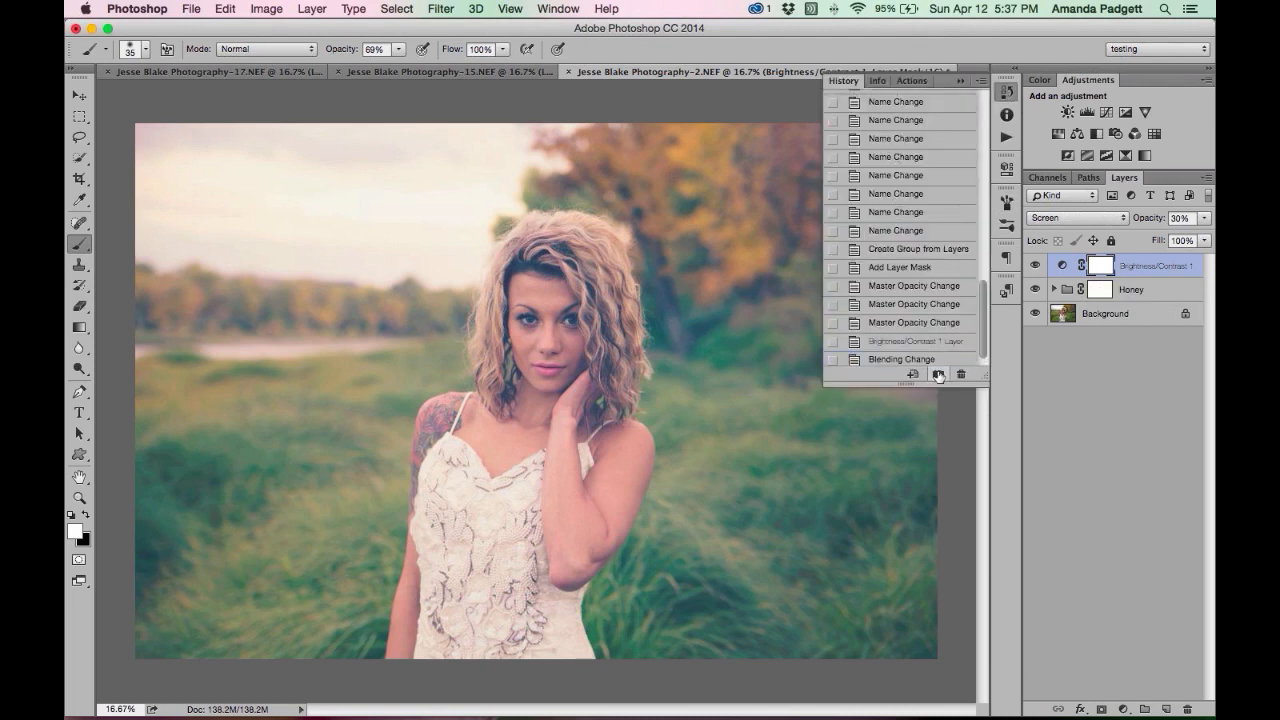
scroll(938, 370, "up", 10)
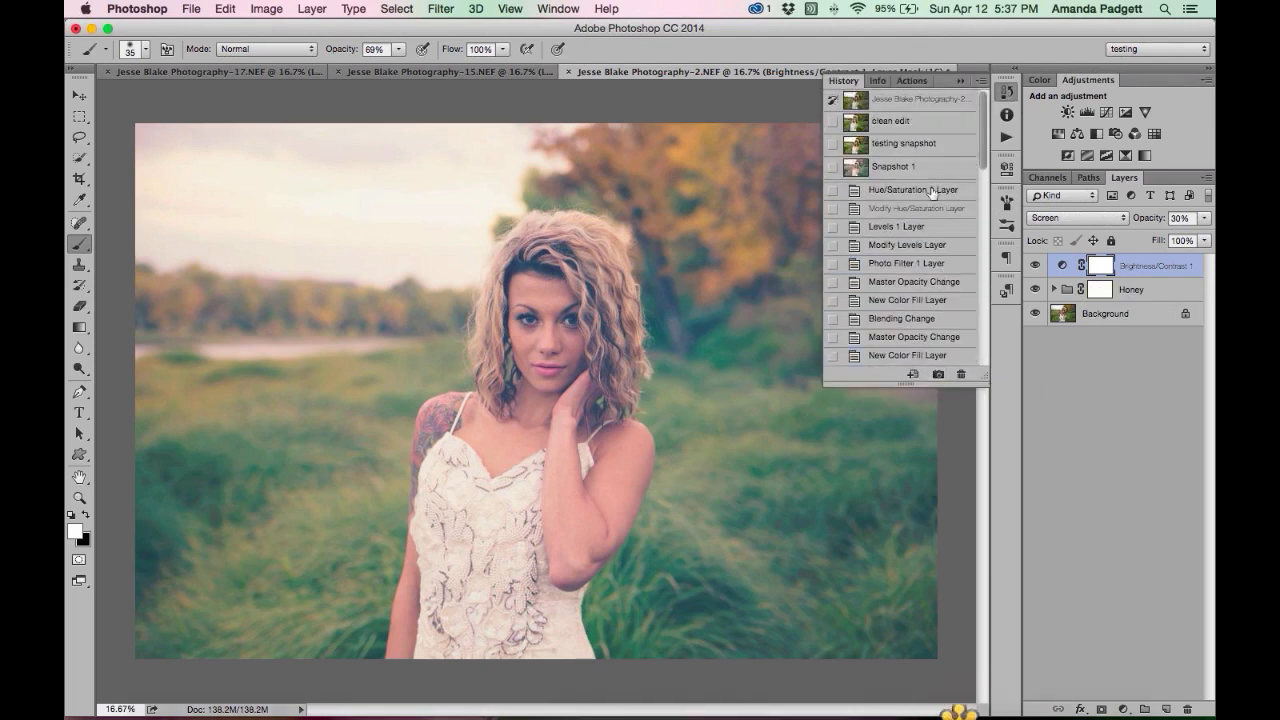
double_click(898, 170)
type("hon")
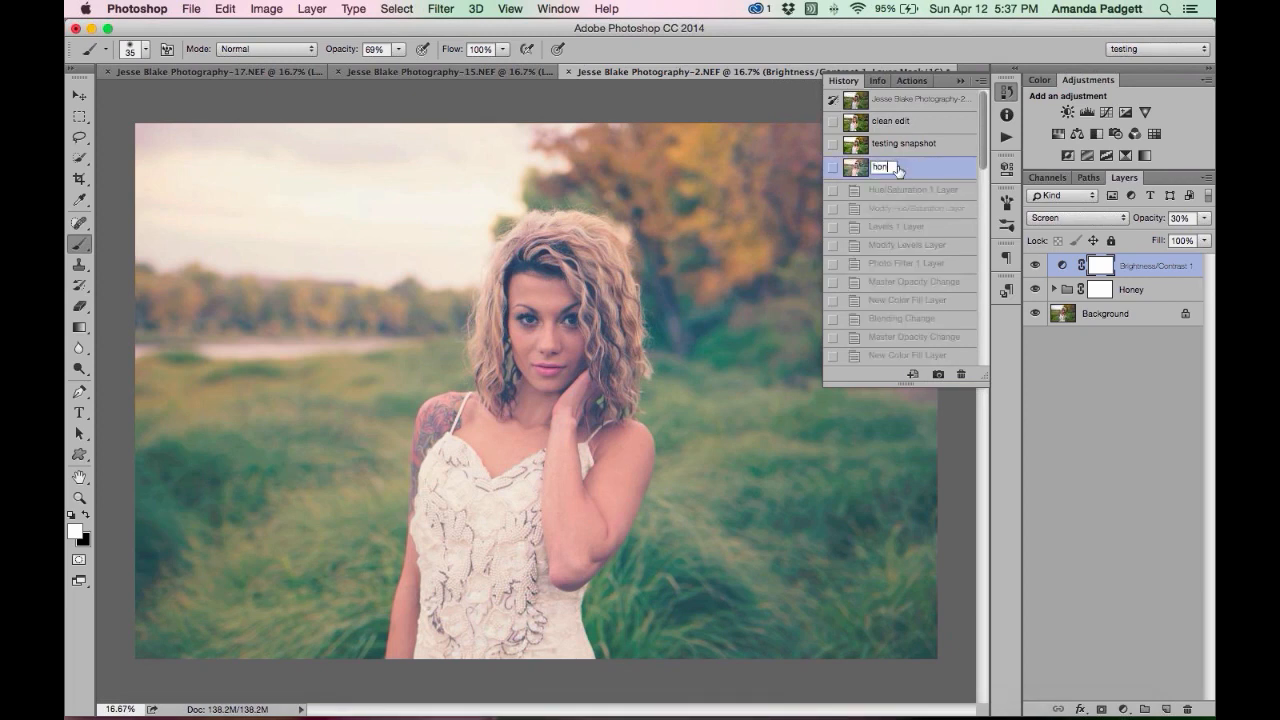
type("ey matte")
key("Return")
left_click(897, 103)
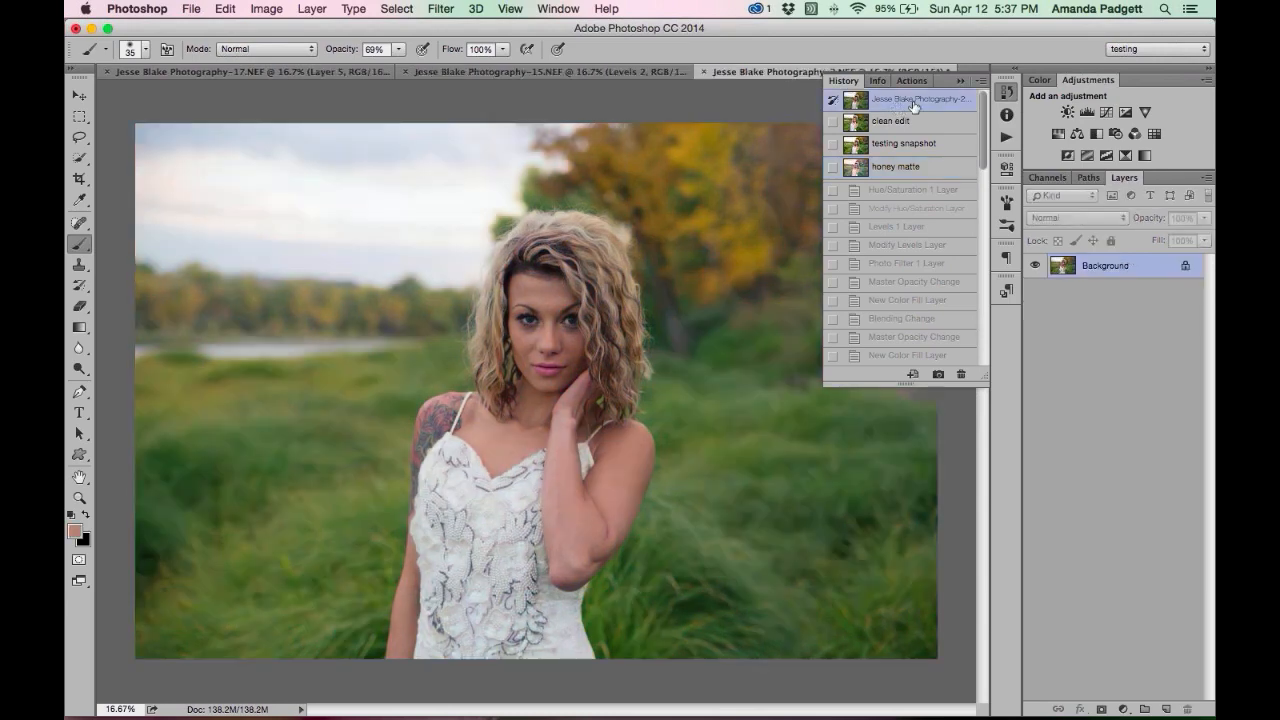
left_click(959, 81)
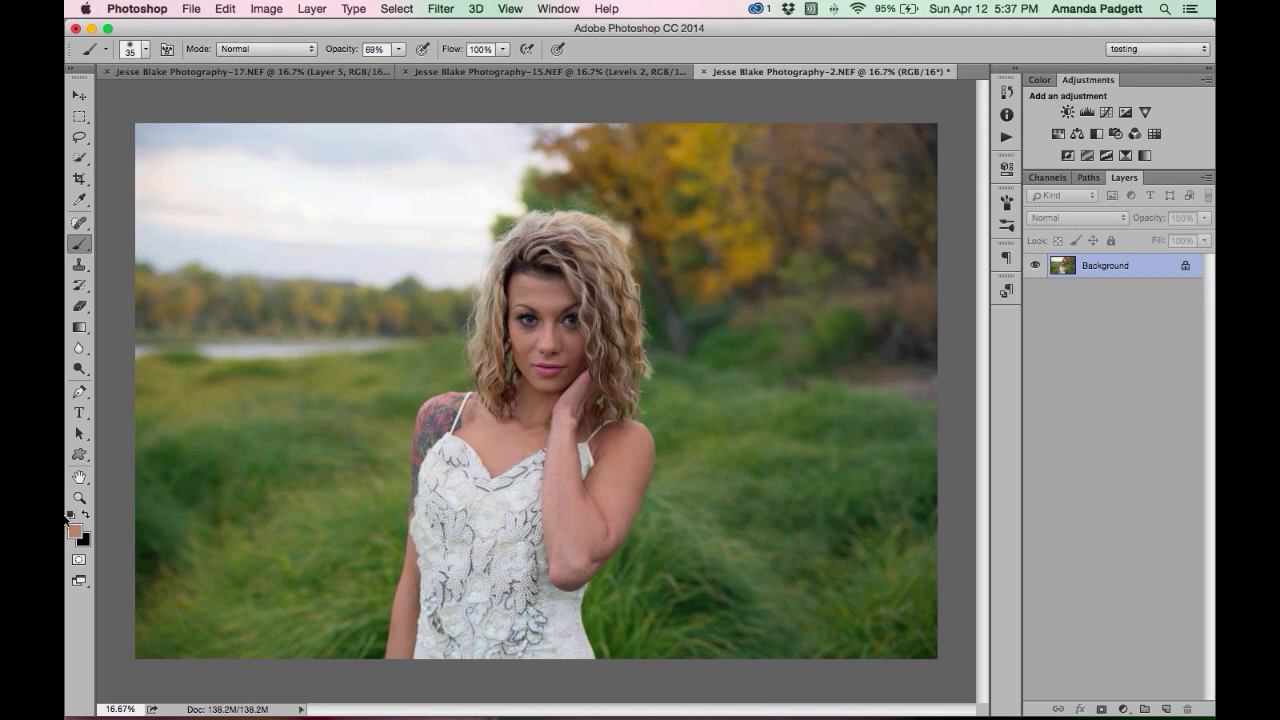
Start a crop of the photo with the 5 : 7 ratio preset, leaving Delete Cropped Pixels off.
left_click(80, 180)
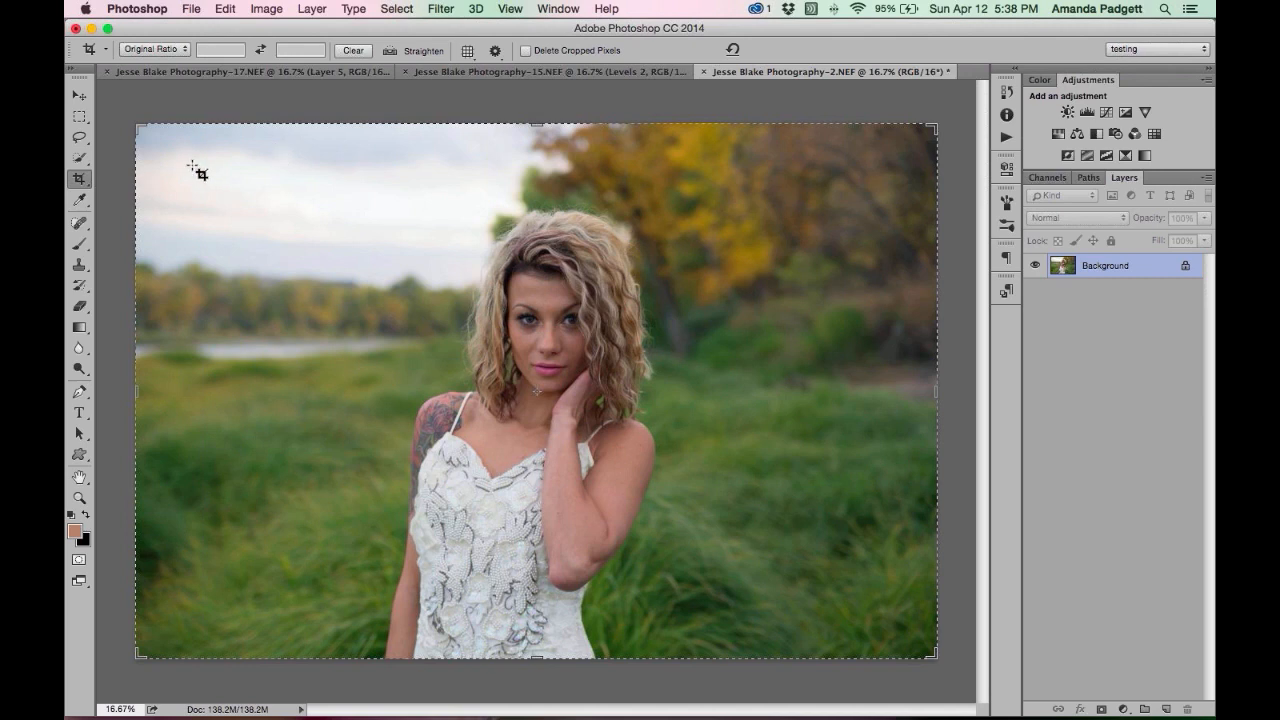
left_click(526, 51)
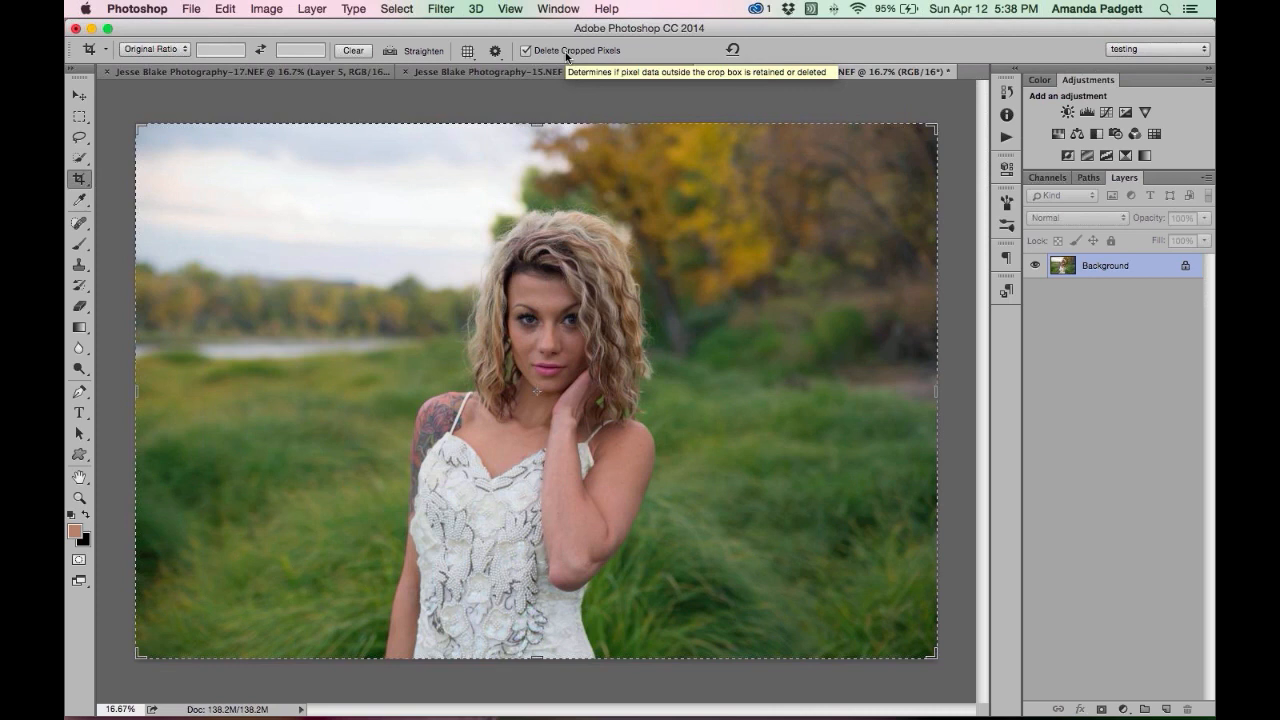
left_click(528, 51)
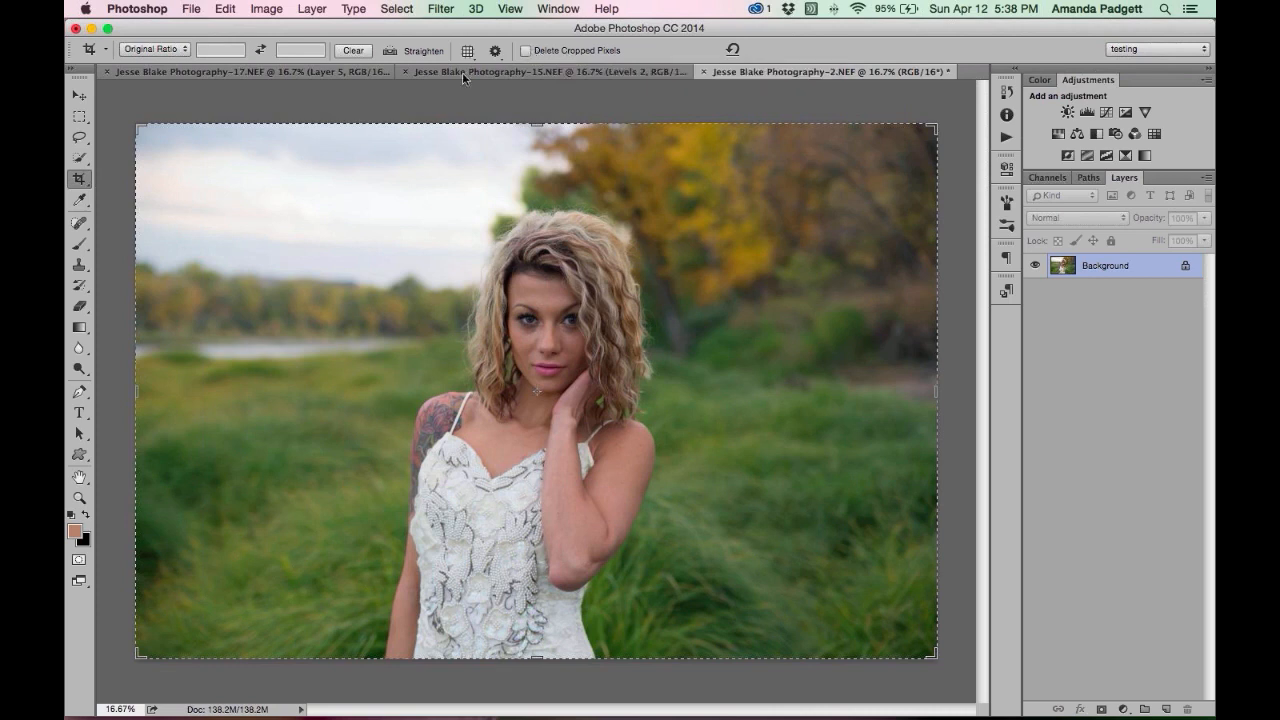
left_click(168, 52)
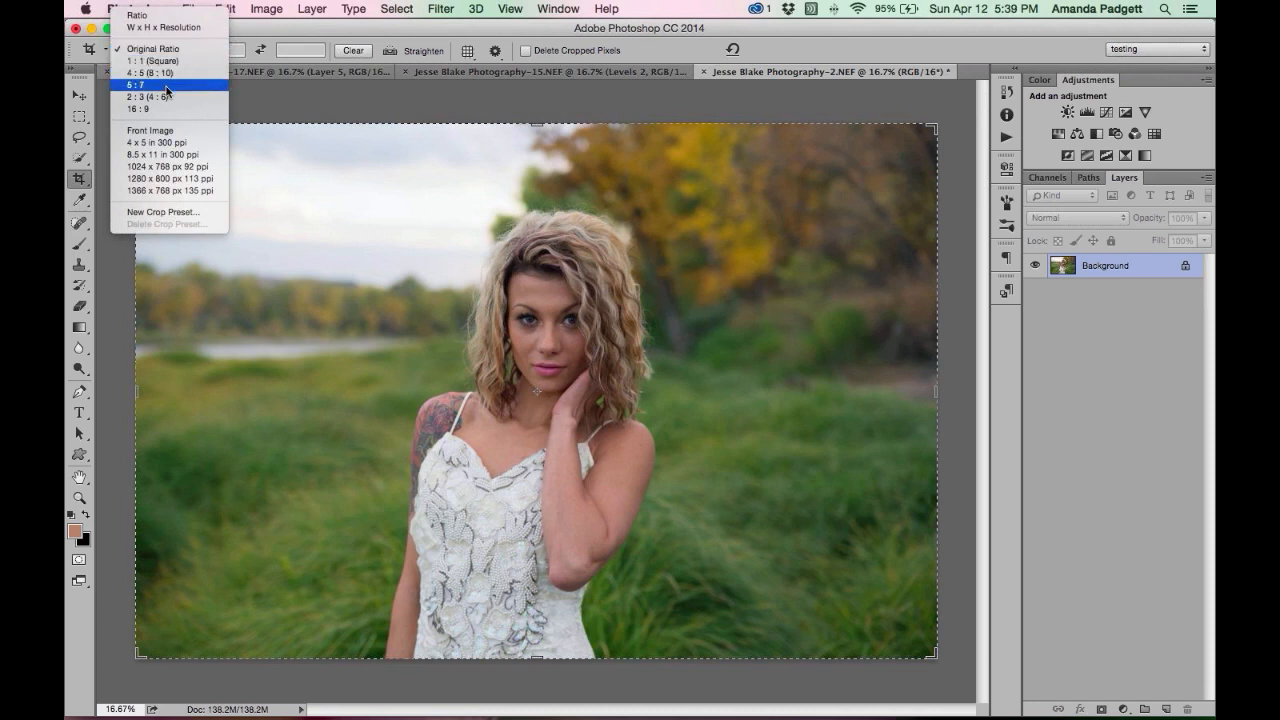
left_click(166, 88)
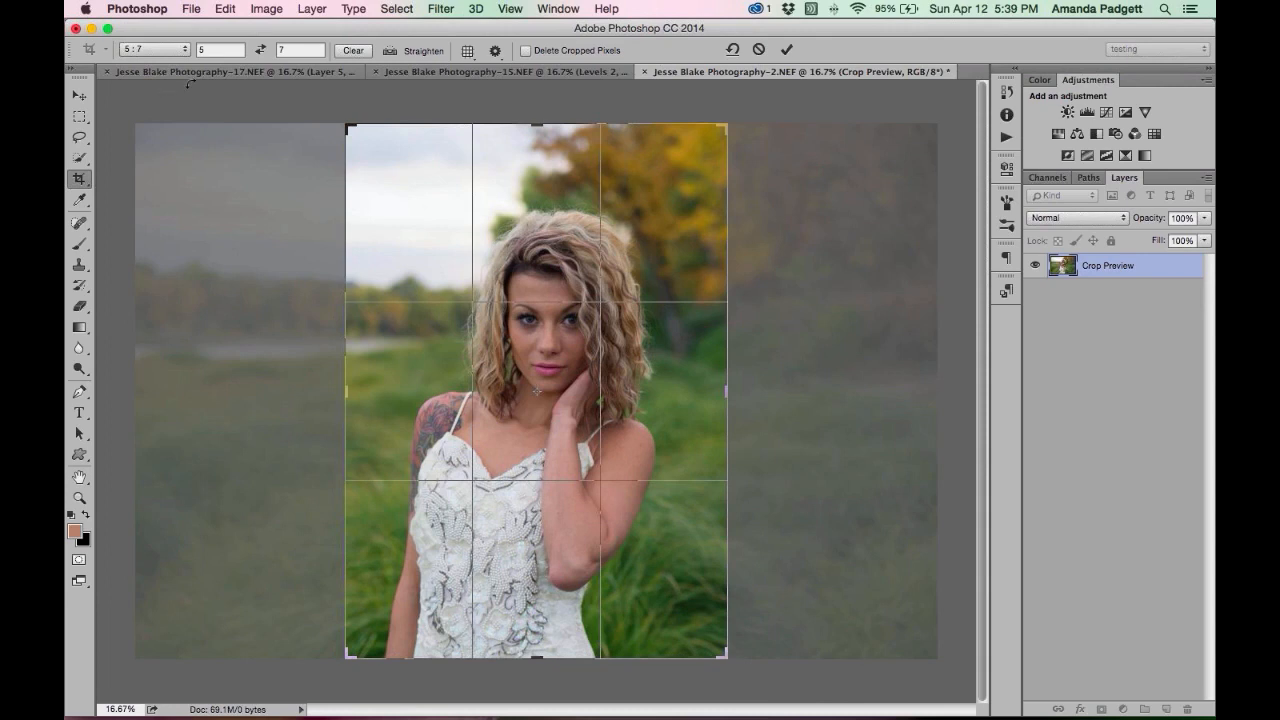
Swap the crop to a 7 by 5 landscape ratio, tighten and reposition it around the woman, and apply it.
left_click(260, 50)
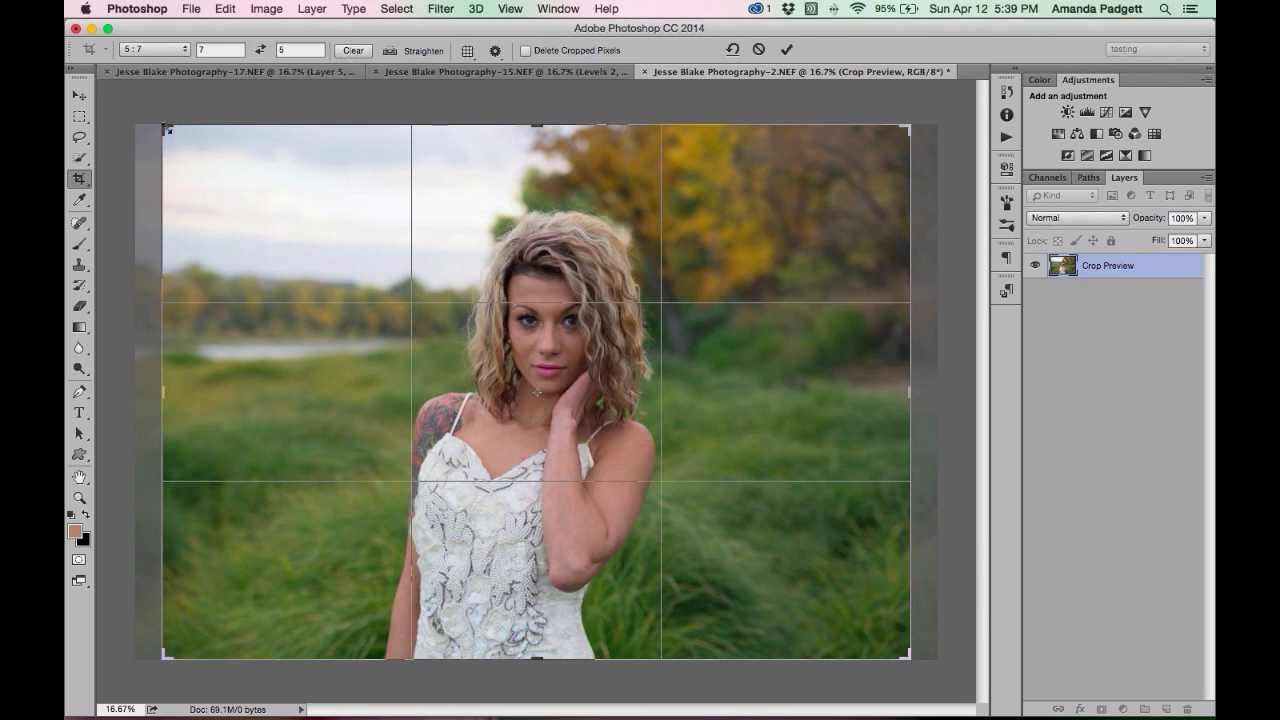
left_click_drag(165, 125, 207, 159)
left_click_drag(512, 294, 598, 302)
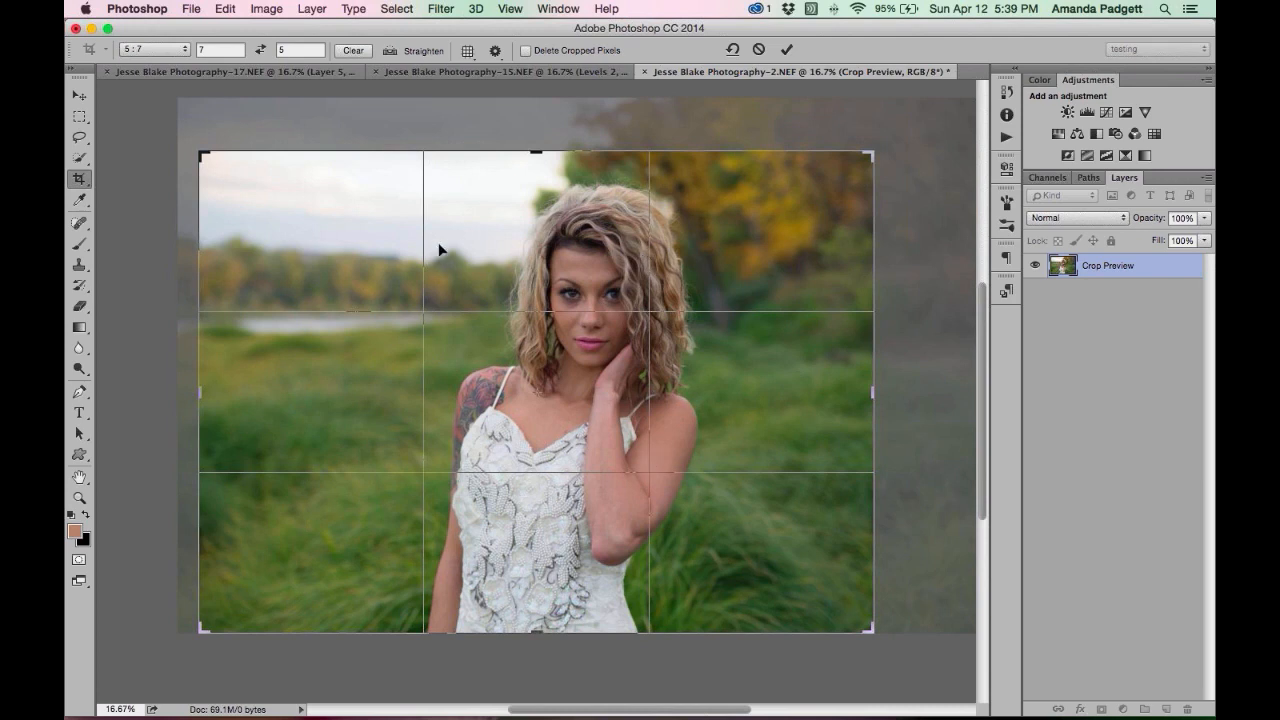
left_click(470, 52)
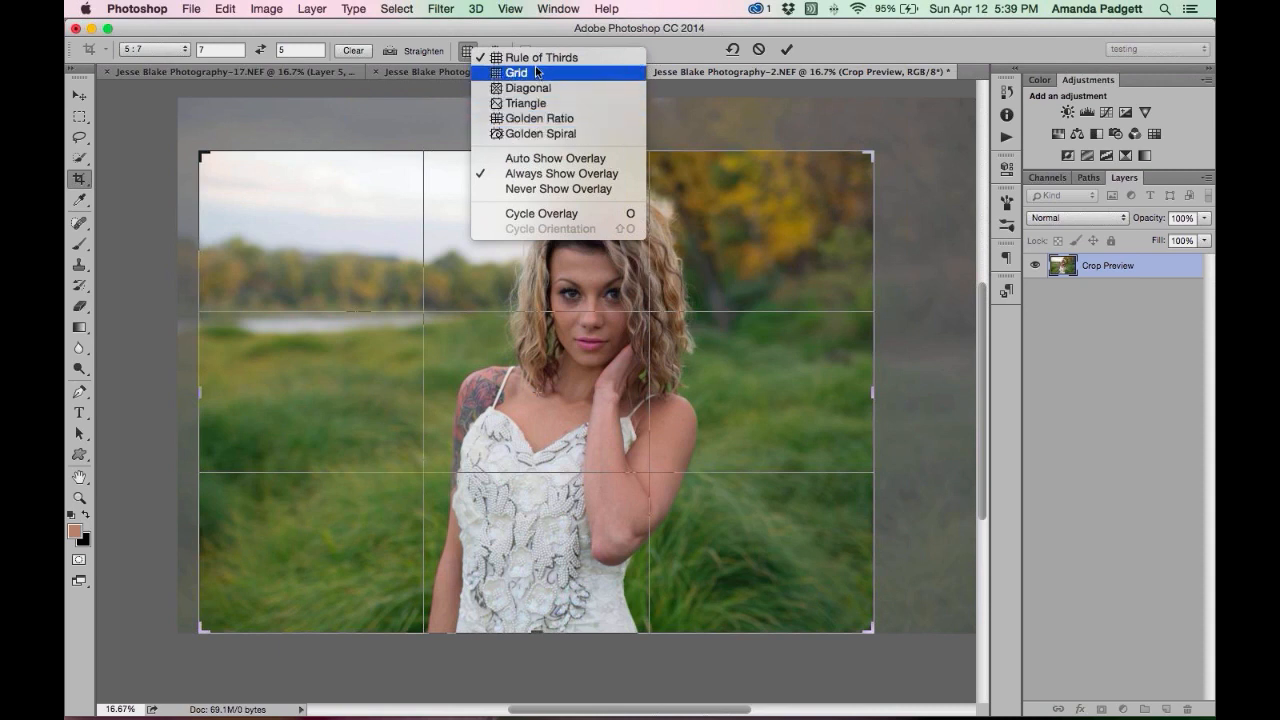
left_click(463, 45)
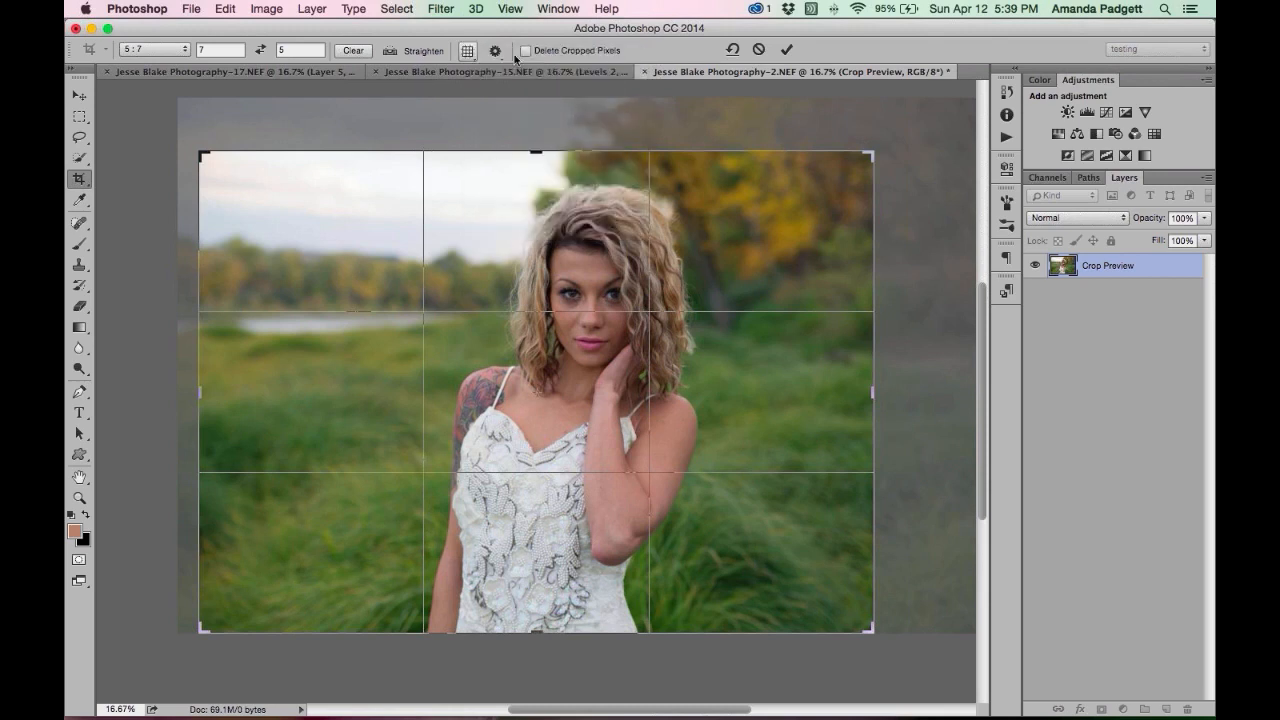
left_click(787, 49)
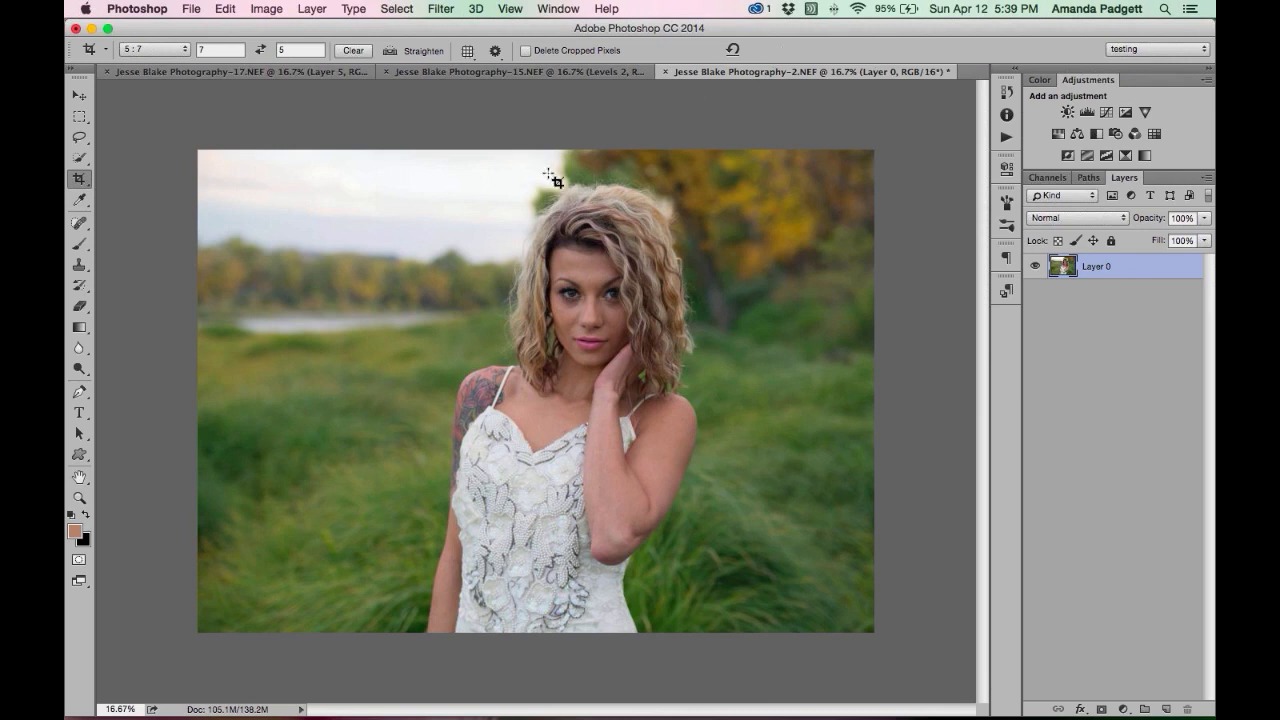
Re-crop the photo at 7 by 5 with a wider frame that recovers hidden background, and apply it with Delete Cropped Pixels on.
left_click(79, 243)
left_click(79, 178)
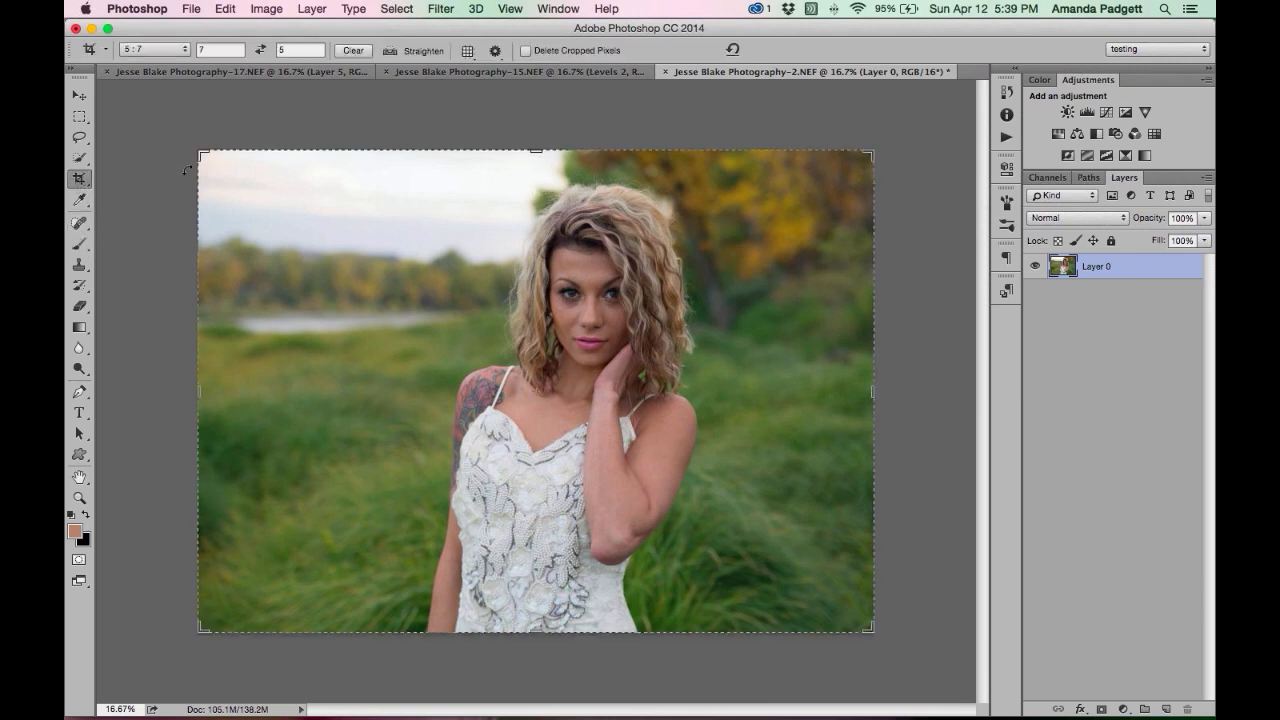
left_click(175, 49)
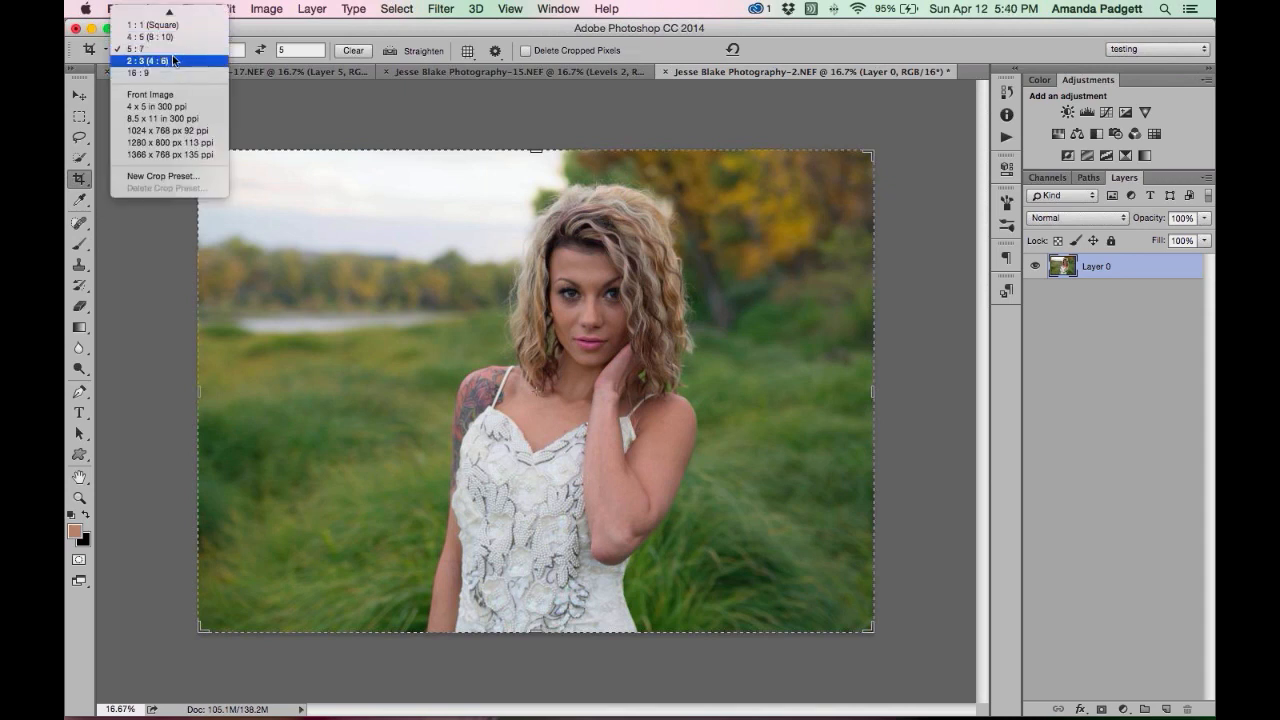
left_click(255, 152)
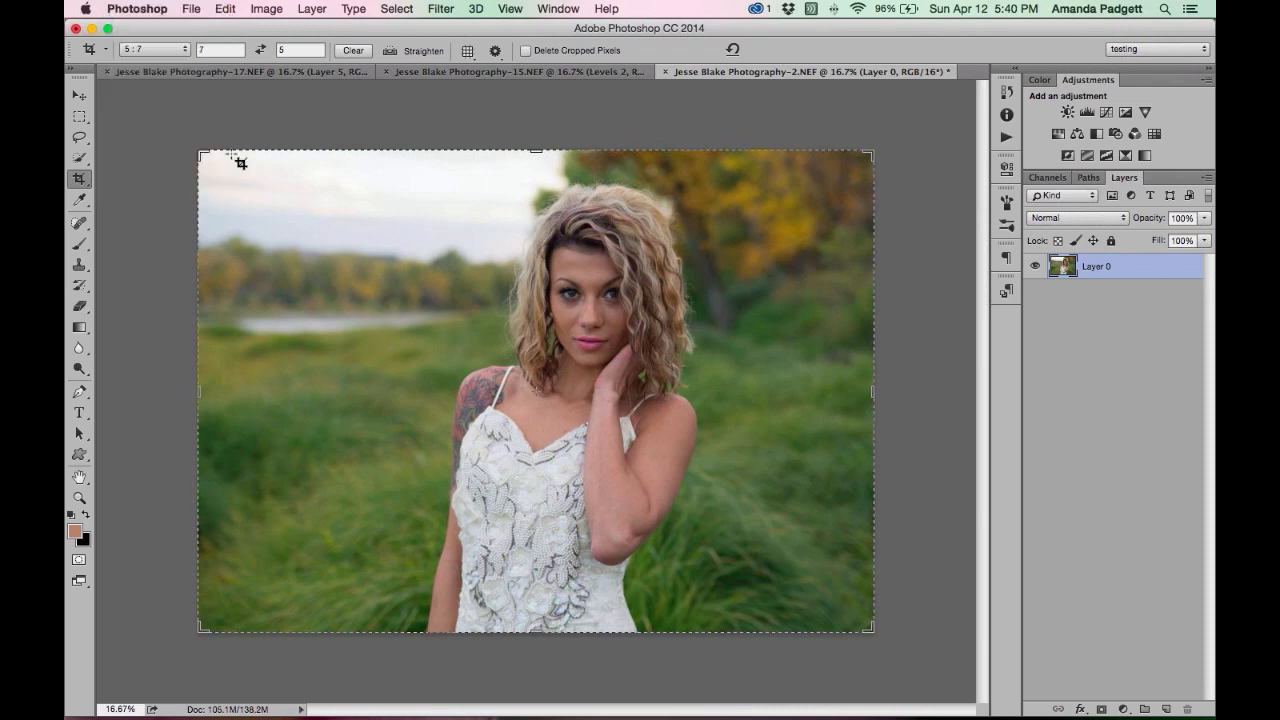
left_click_drag(201, 155, 206, 158)
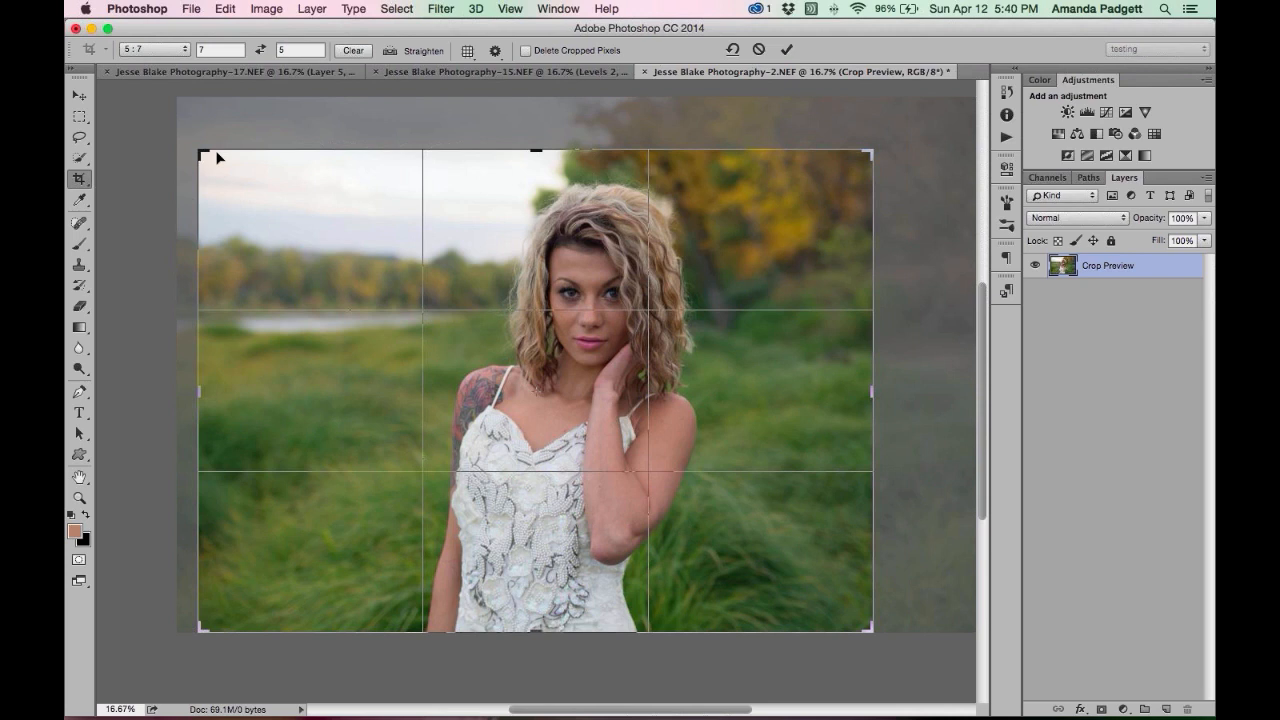
left_click_drag(870, 152, 905, 129)
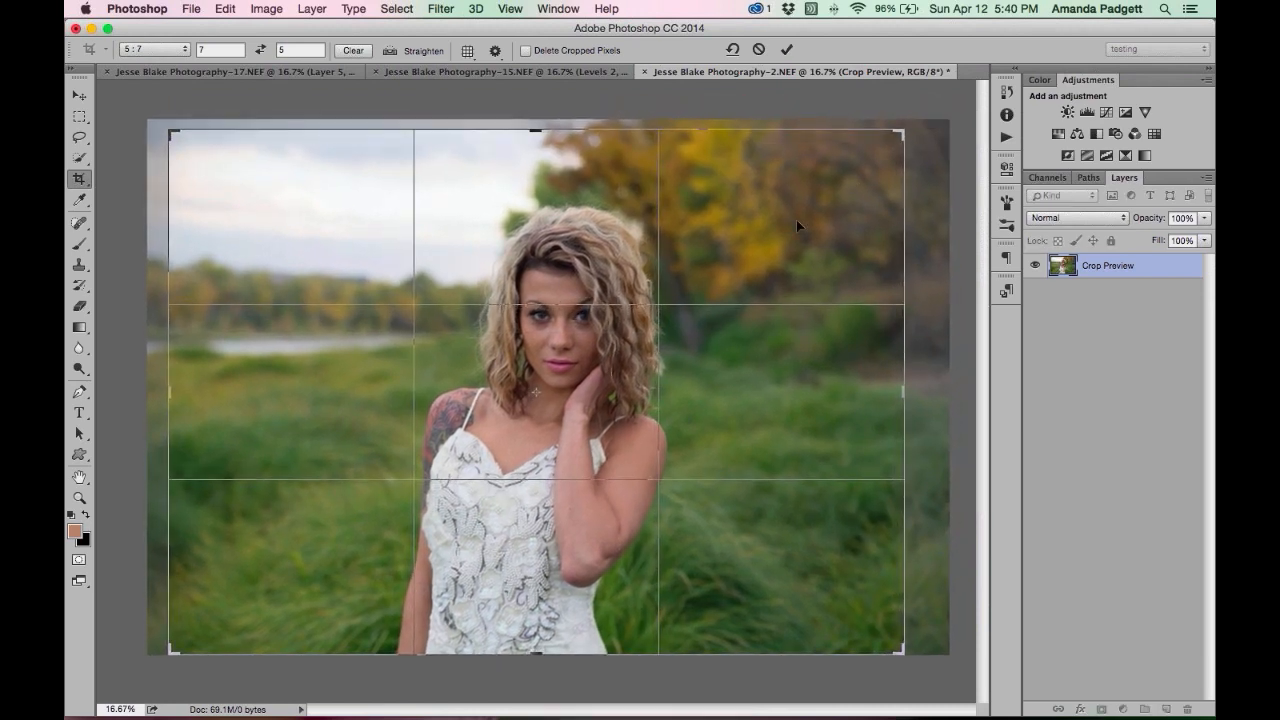
left_click_drag(796, 219, 823, 219)
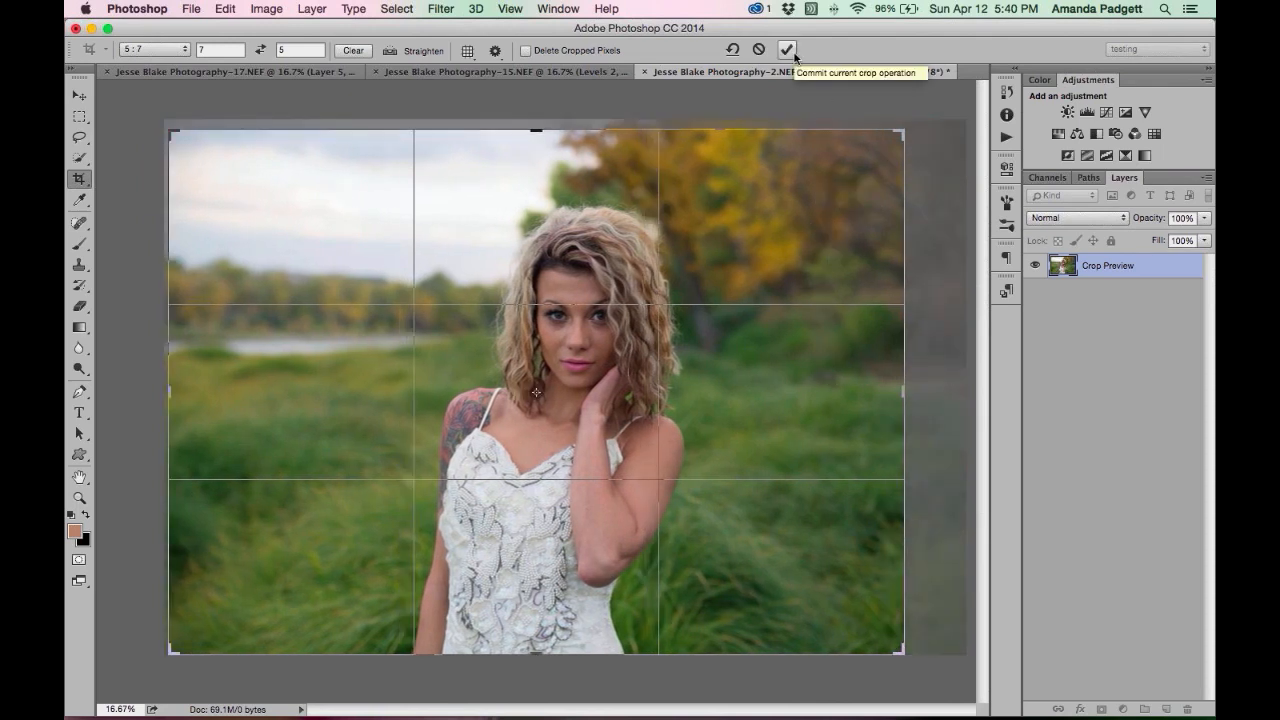
left_click(526, 51)
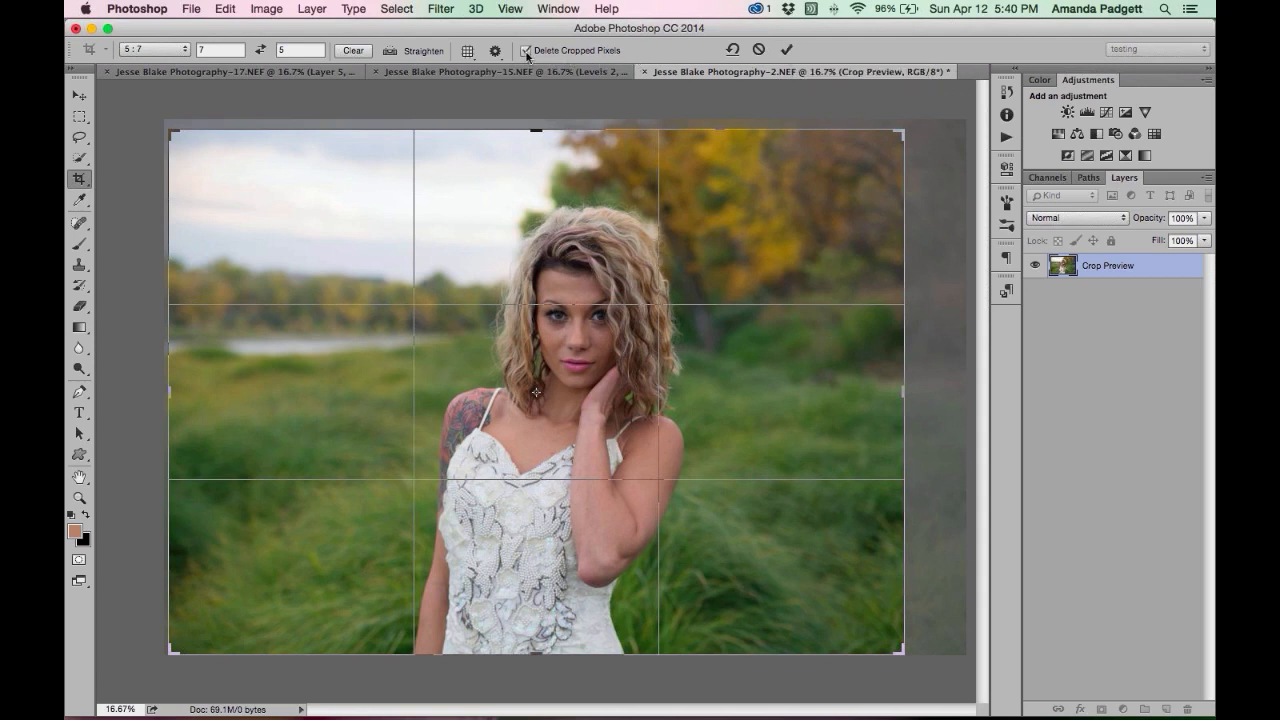
left_click(787, 49)
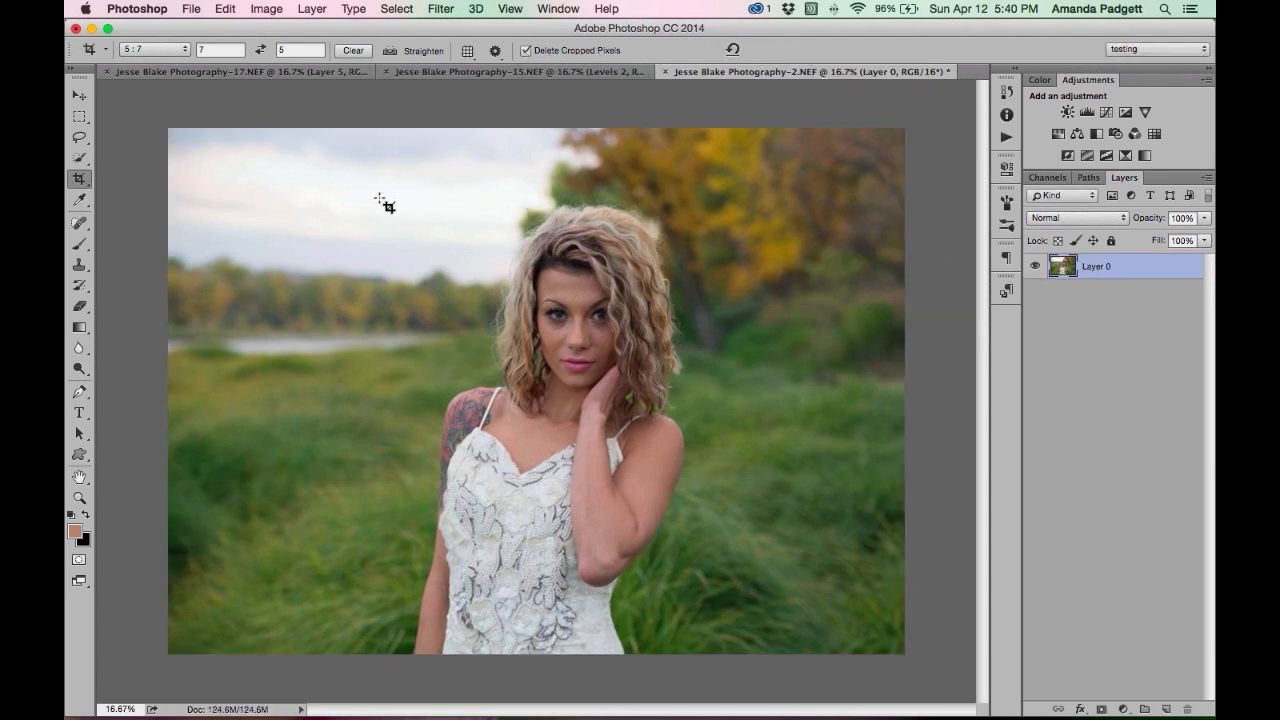
Crop the photo to a 5 : 7 portrait format centred on the woman.
left_click(175, 48)
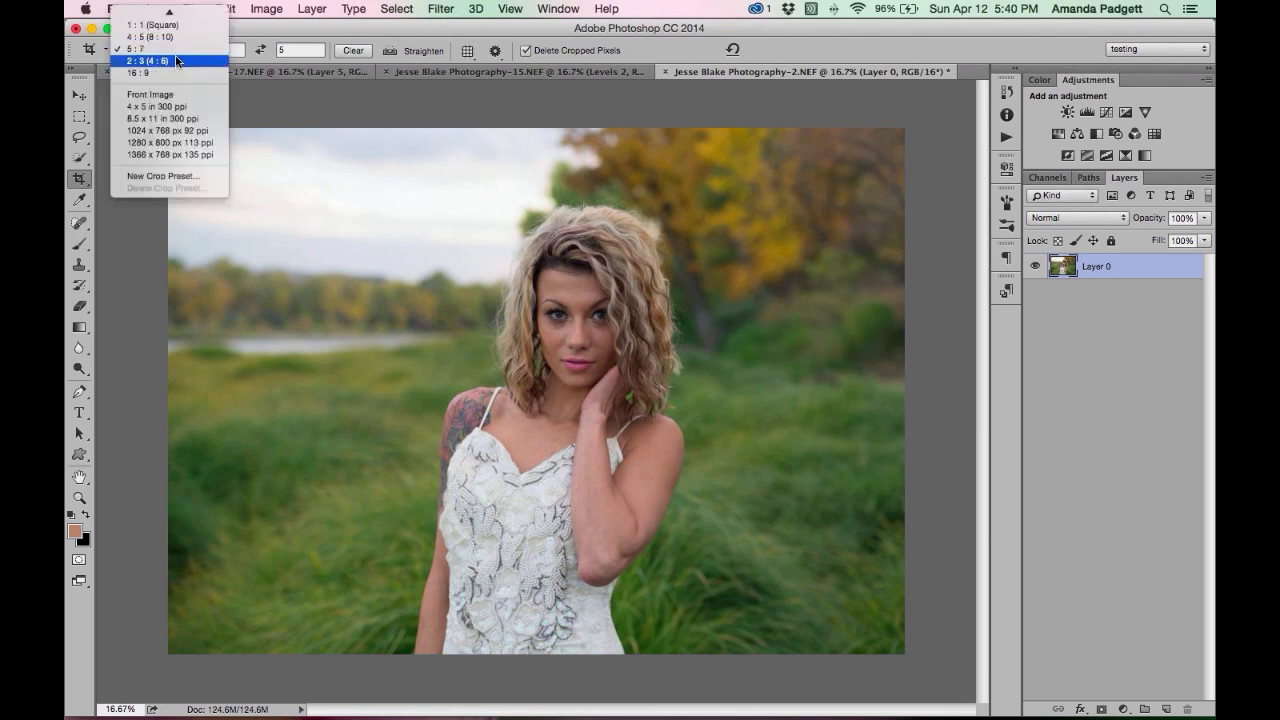
left_click(150, 48)
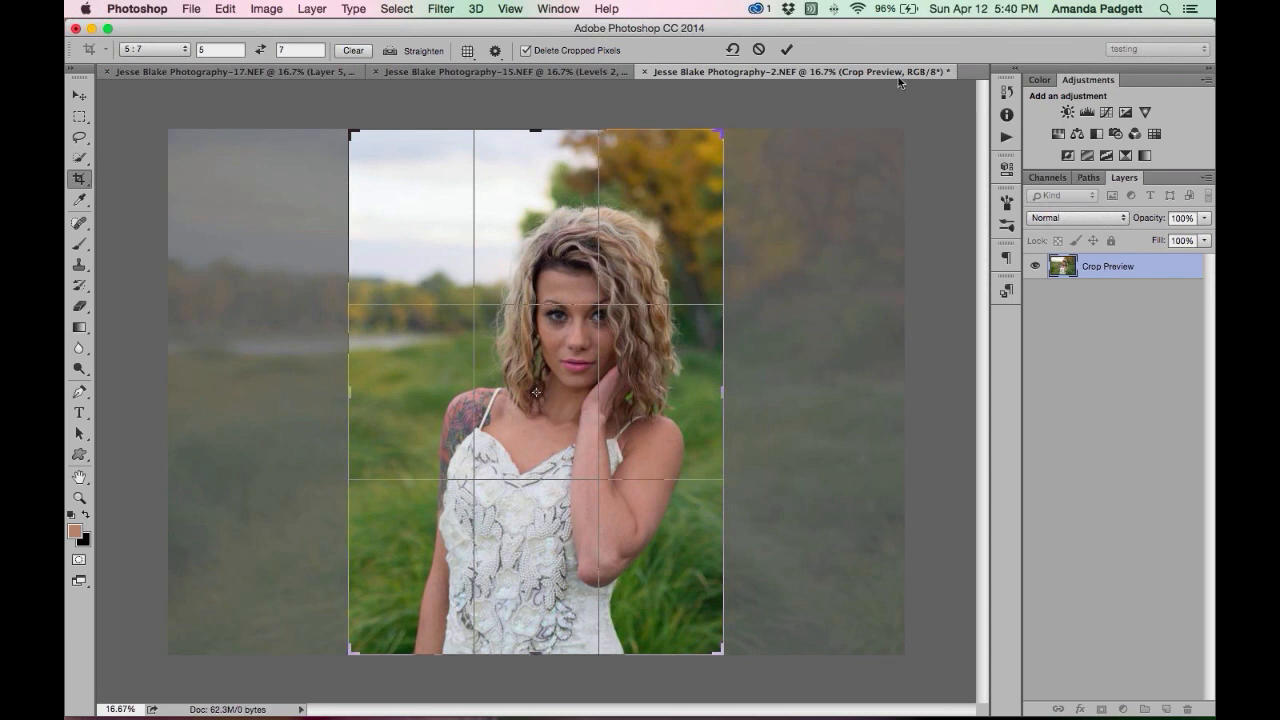
left_click(788, 50)
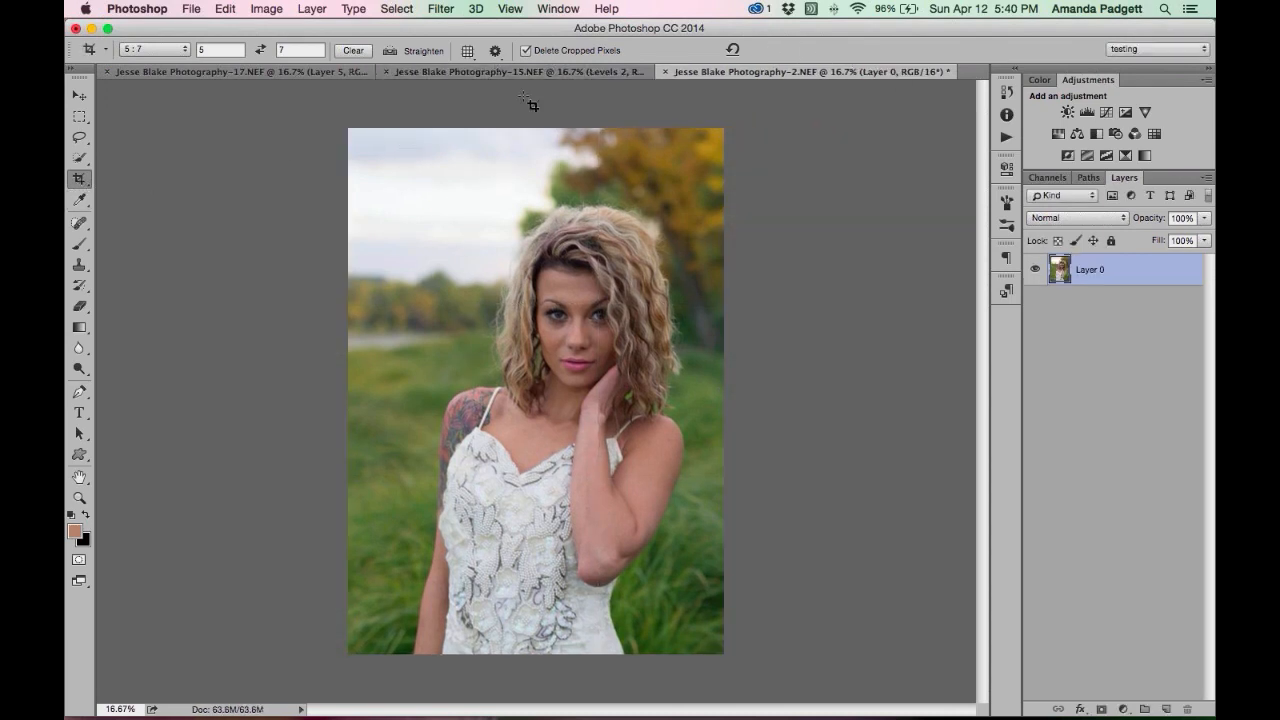
left_click(79, 178)
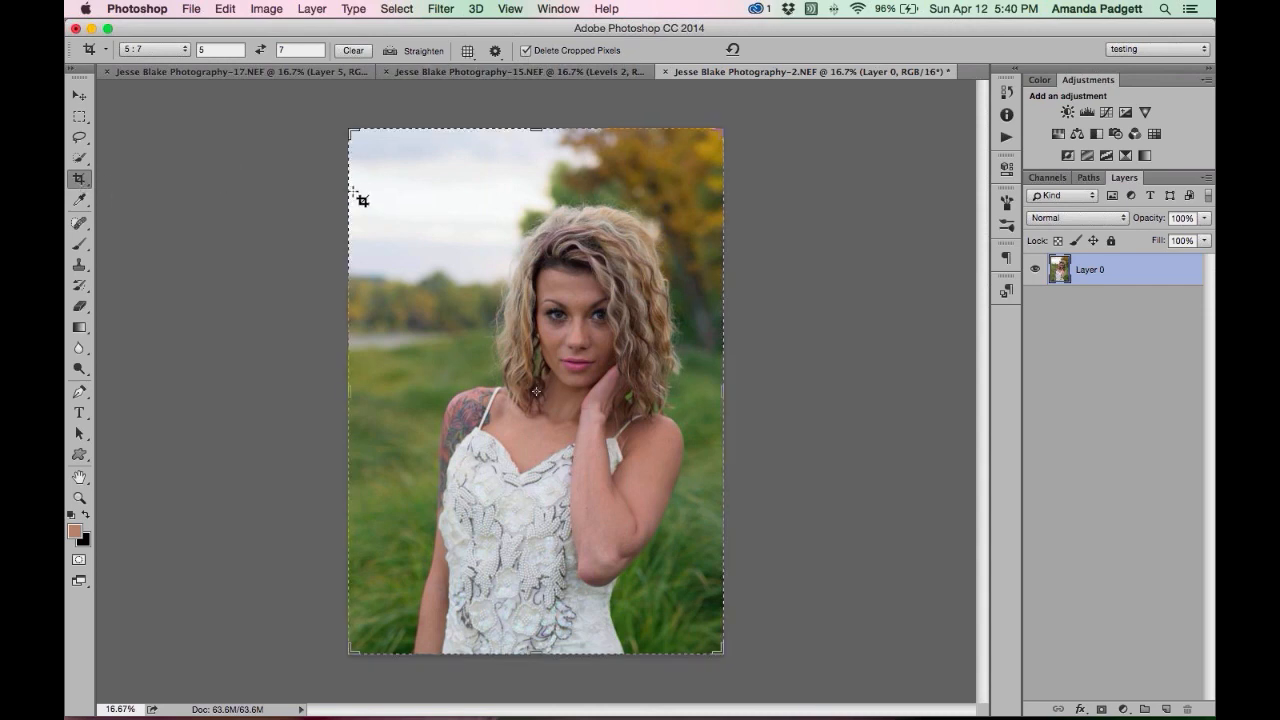
left_click_drag(352, 132, 362, 148)
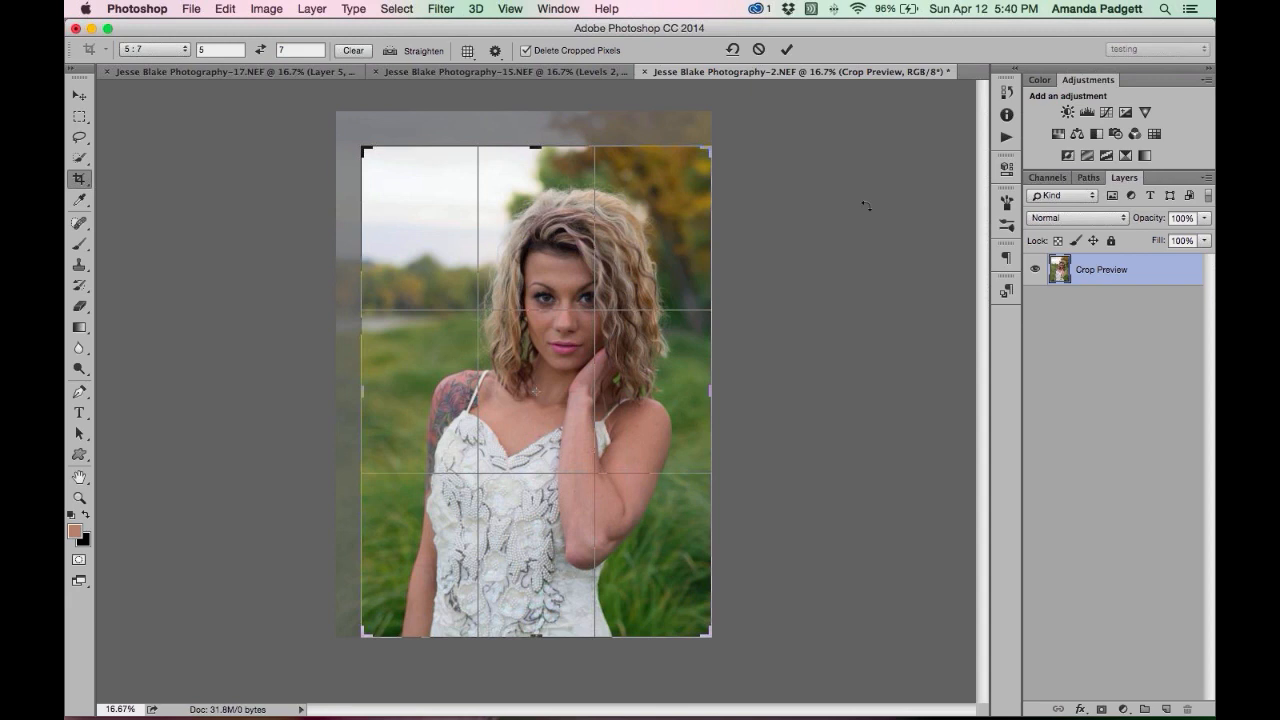
left_click(761, 50)
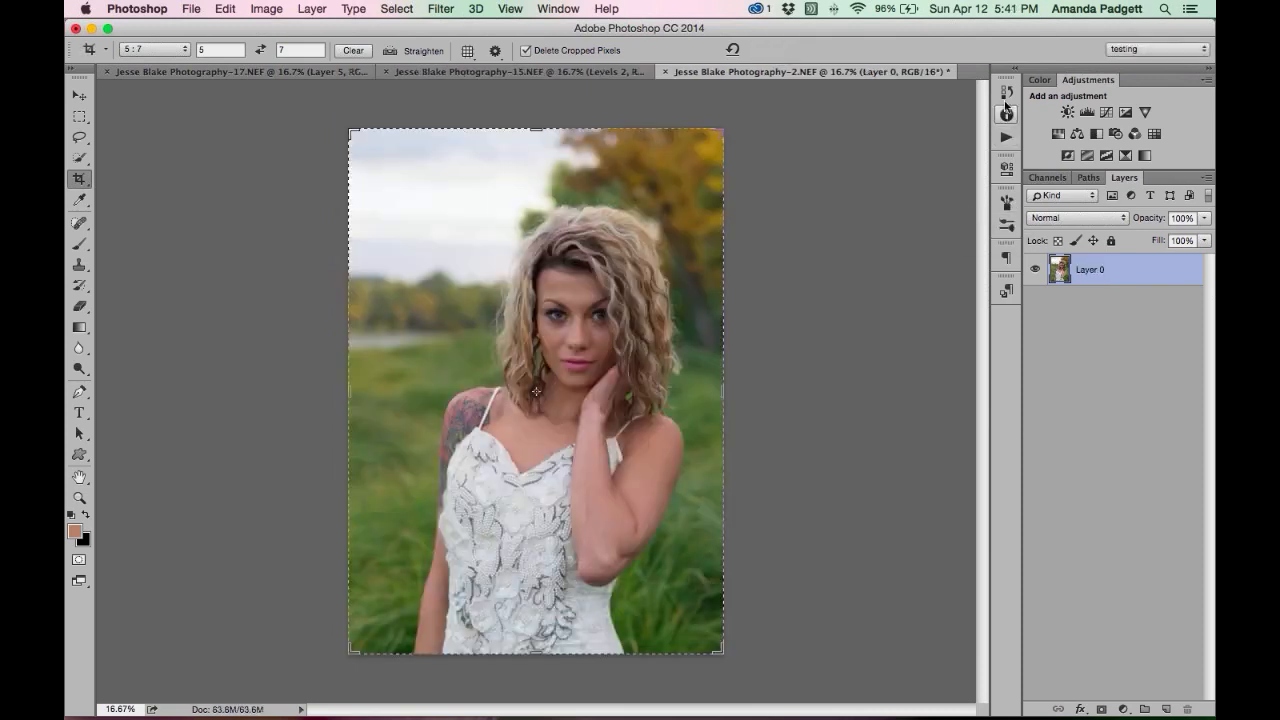
Revert the photo to its original opening snapshot in the document history.
left_click(1004, 94)
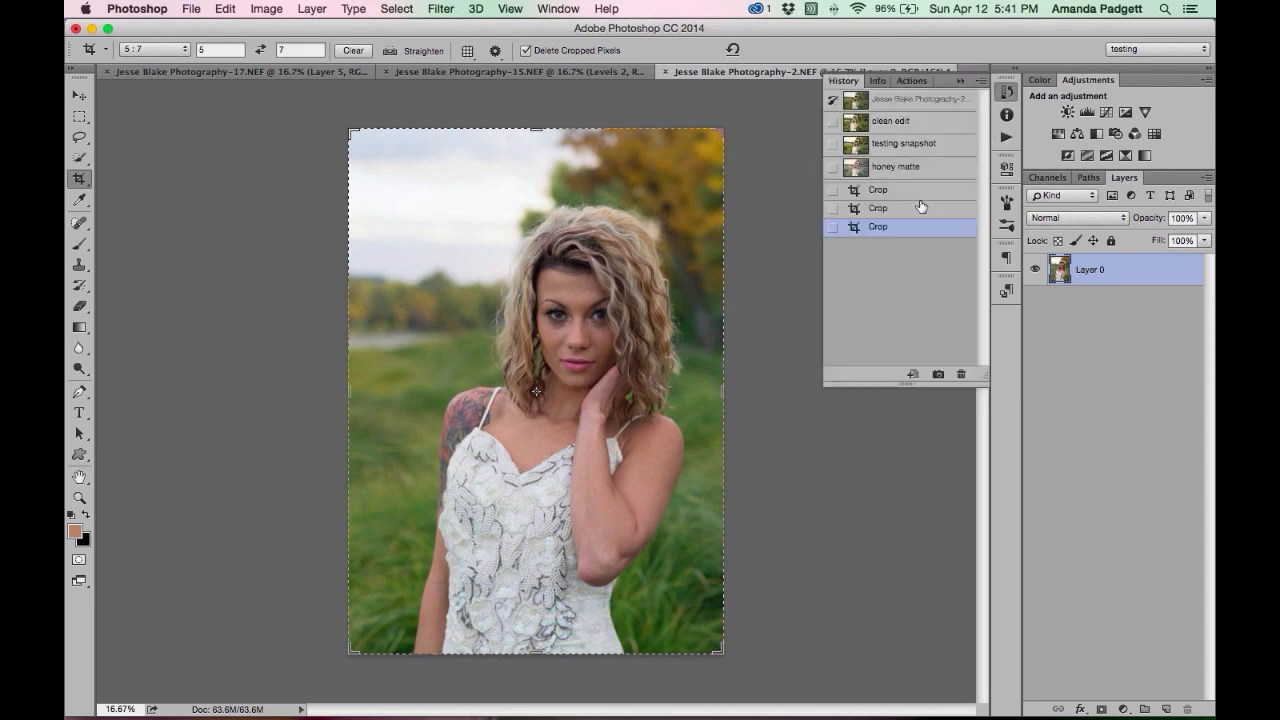
left_click(910, 104)
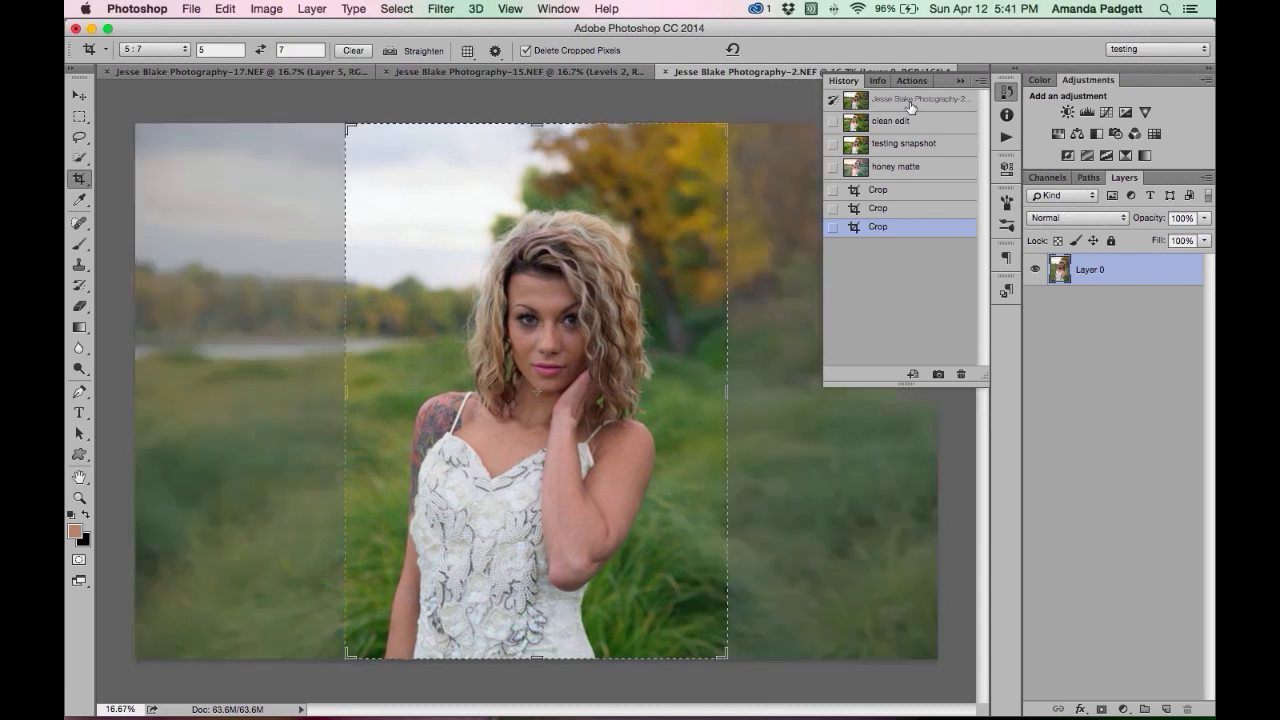
left_click(958, 82)
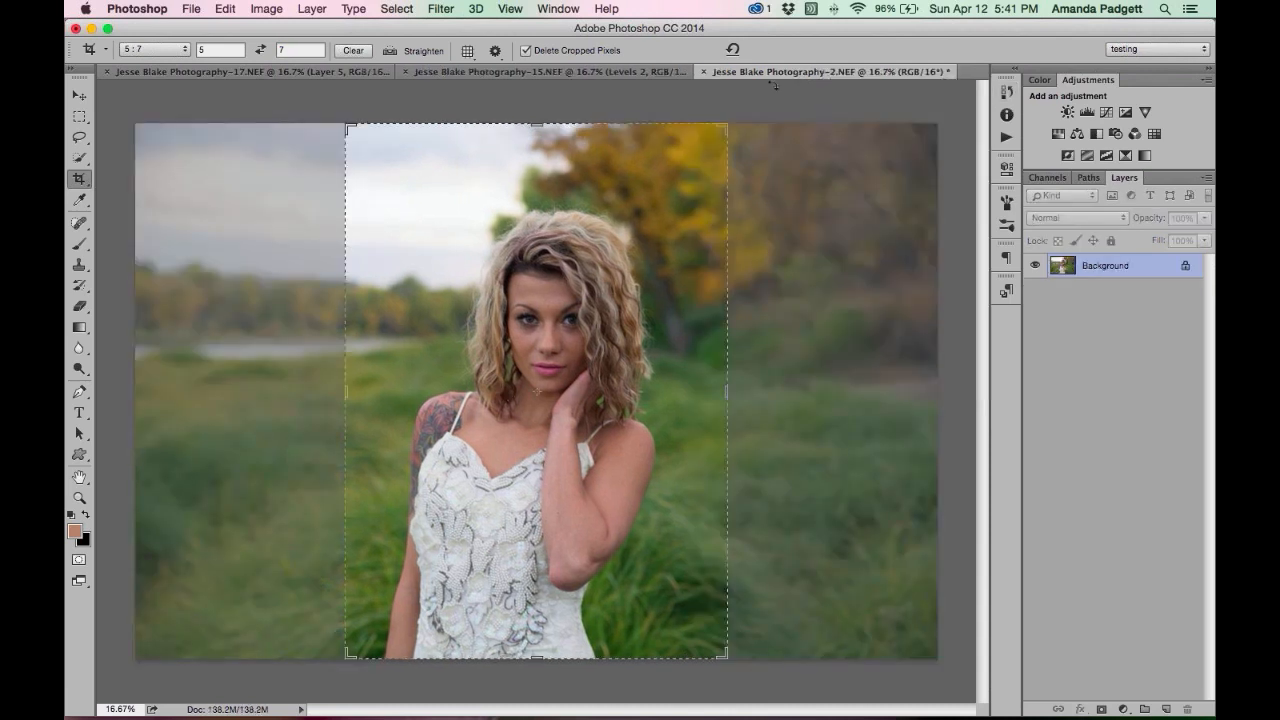
Crop the photo to a 7 : 5 landscape frame of about 17.1 by 12.2 in around the woman, with Delete Cropped Pixels off.
left_click(526, 50)
left_click(260, 49)
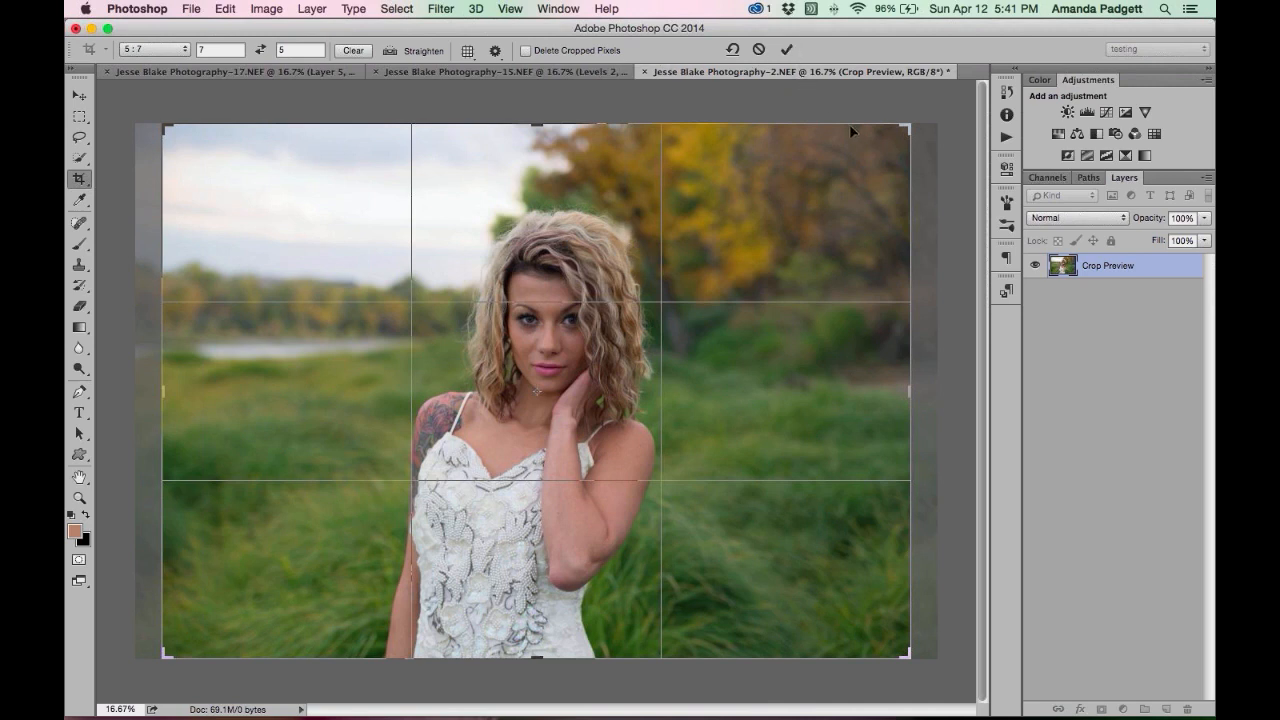
left_click_drag(903, 128, 895, 112)
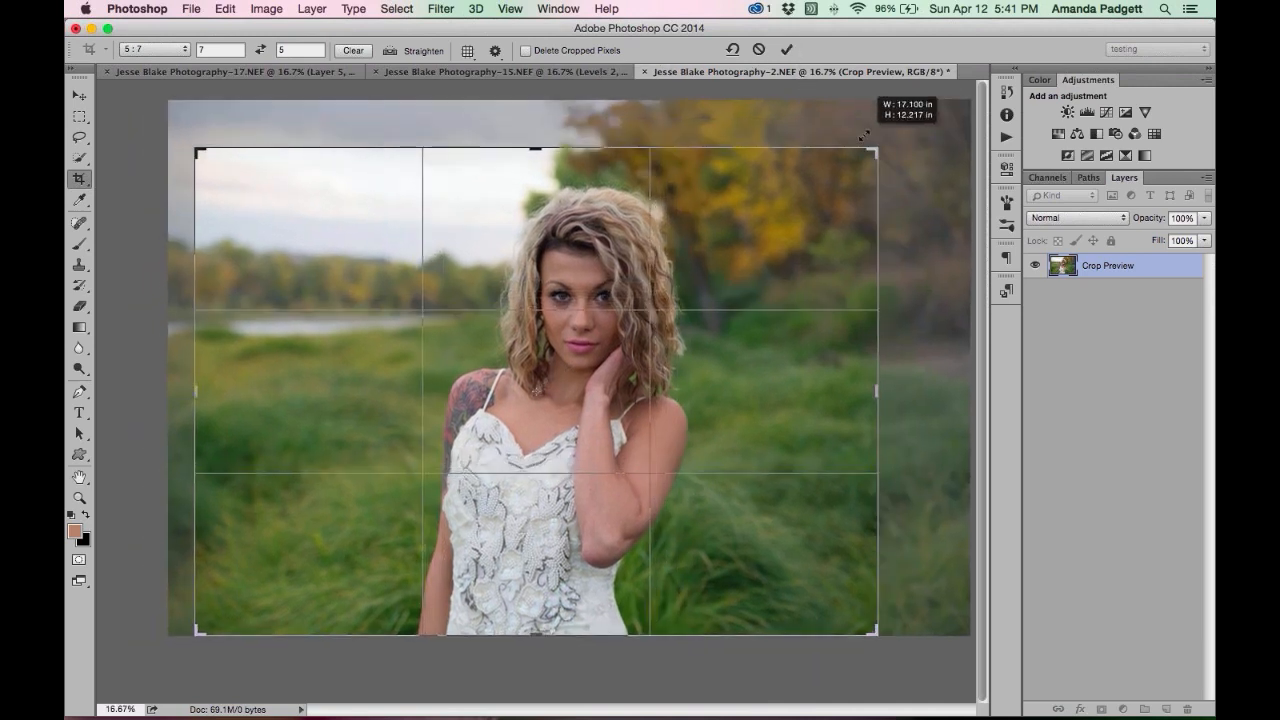
left_click(787, 50)
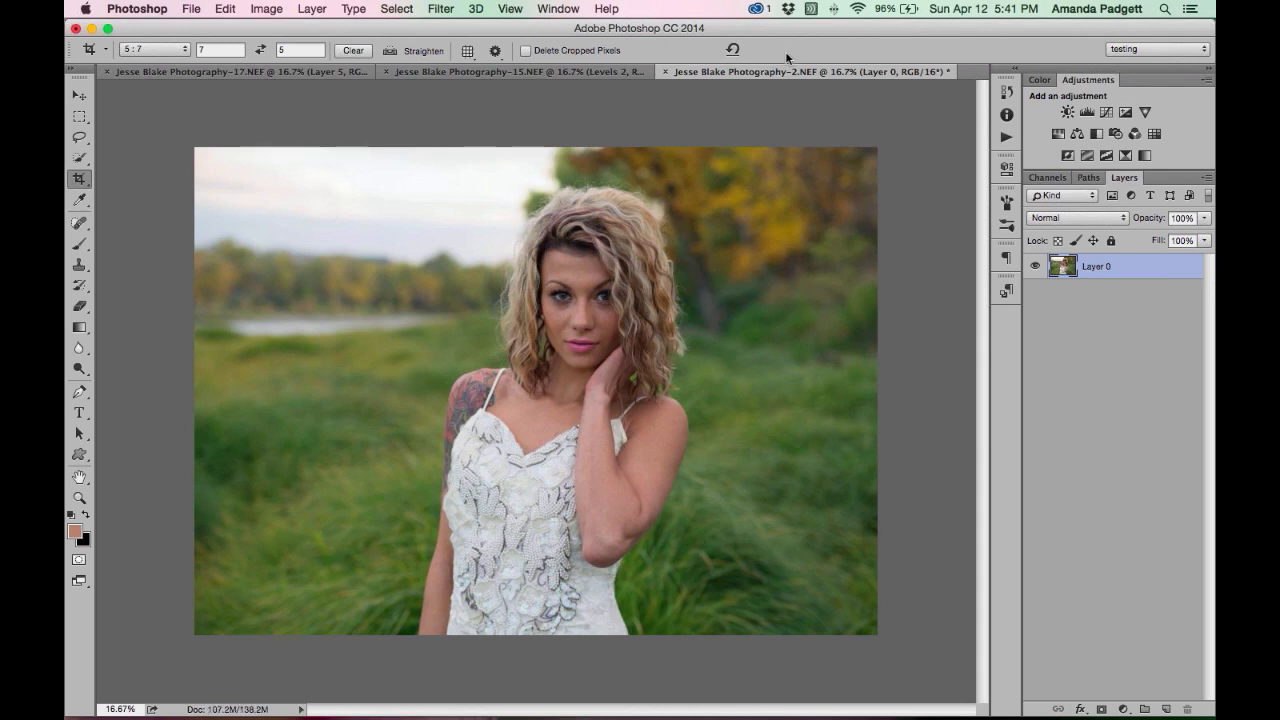
Add the text "Luxe Photoshop Actions" over the sky beside the woman's head.
left_click(81, 416)
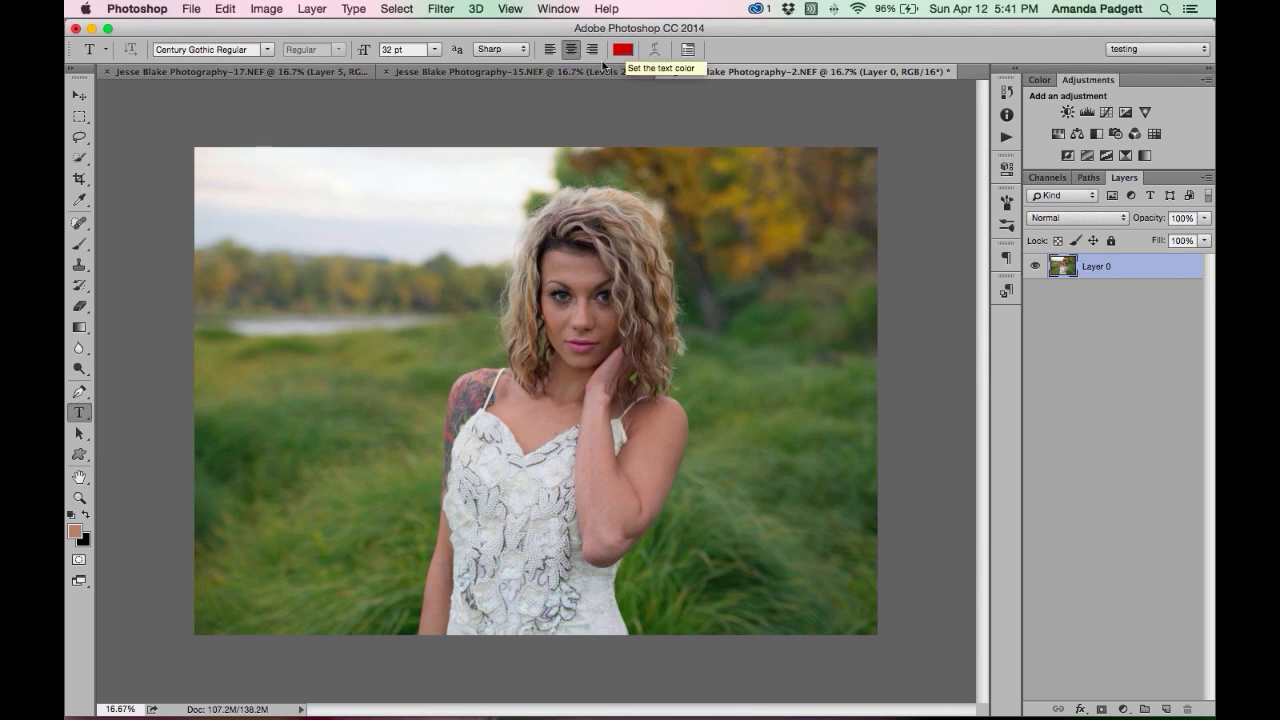
left_click(253, 200)
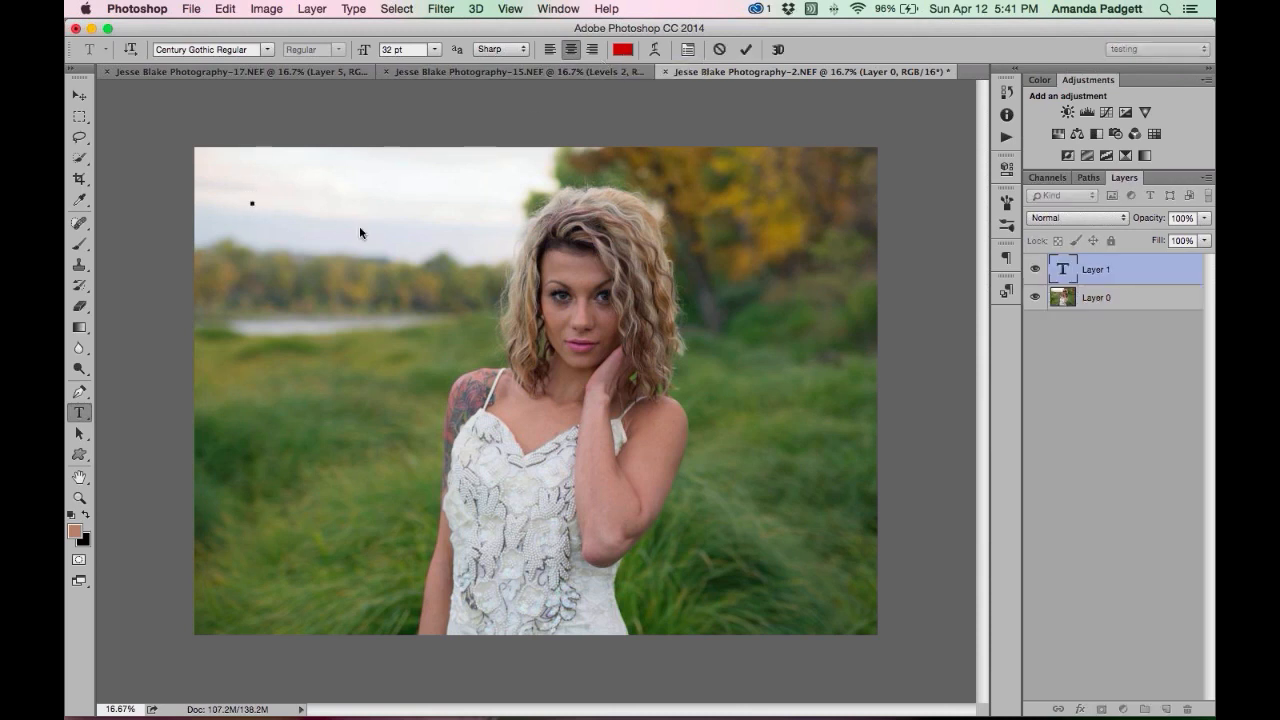
type("Luxe ")
type("Photoshop")
left_click_drag(318, 252, 371, 263)
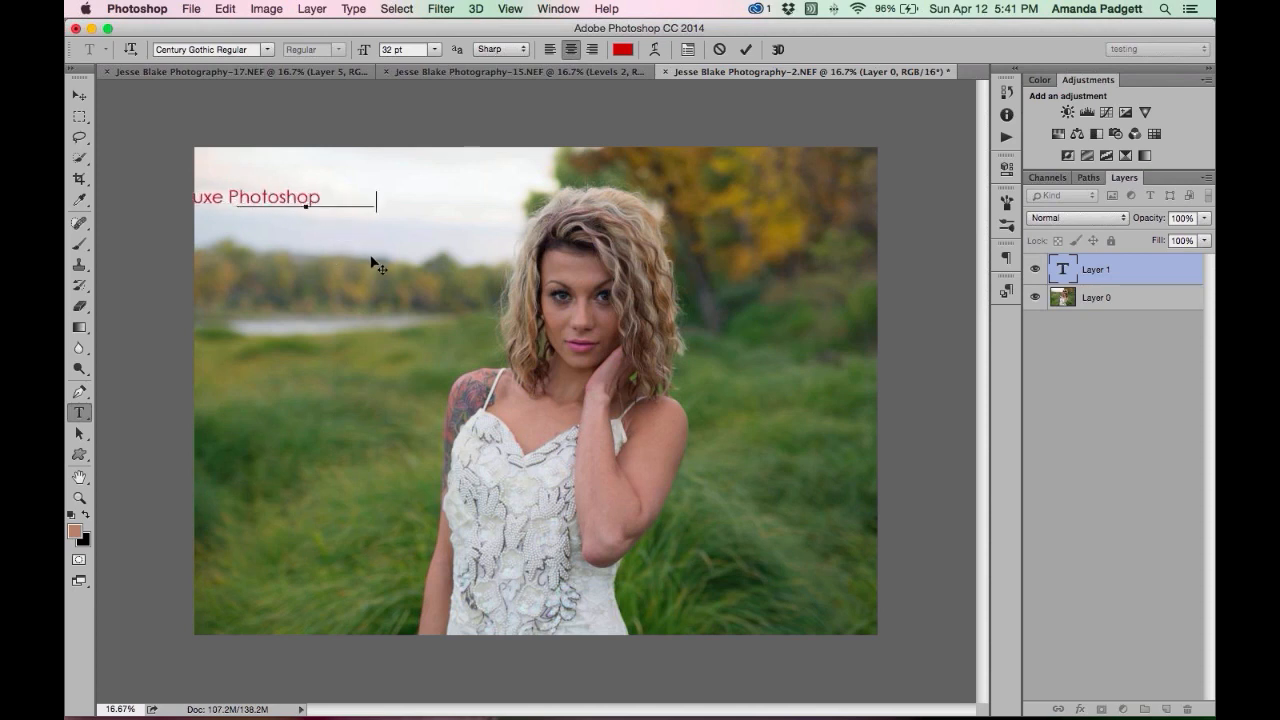
type("Action")
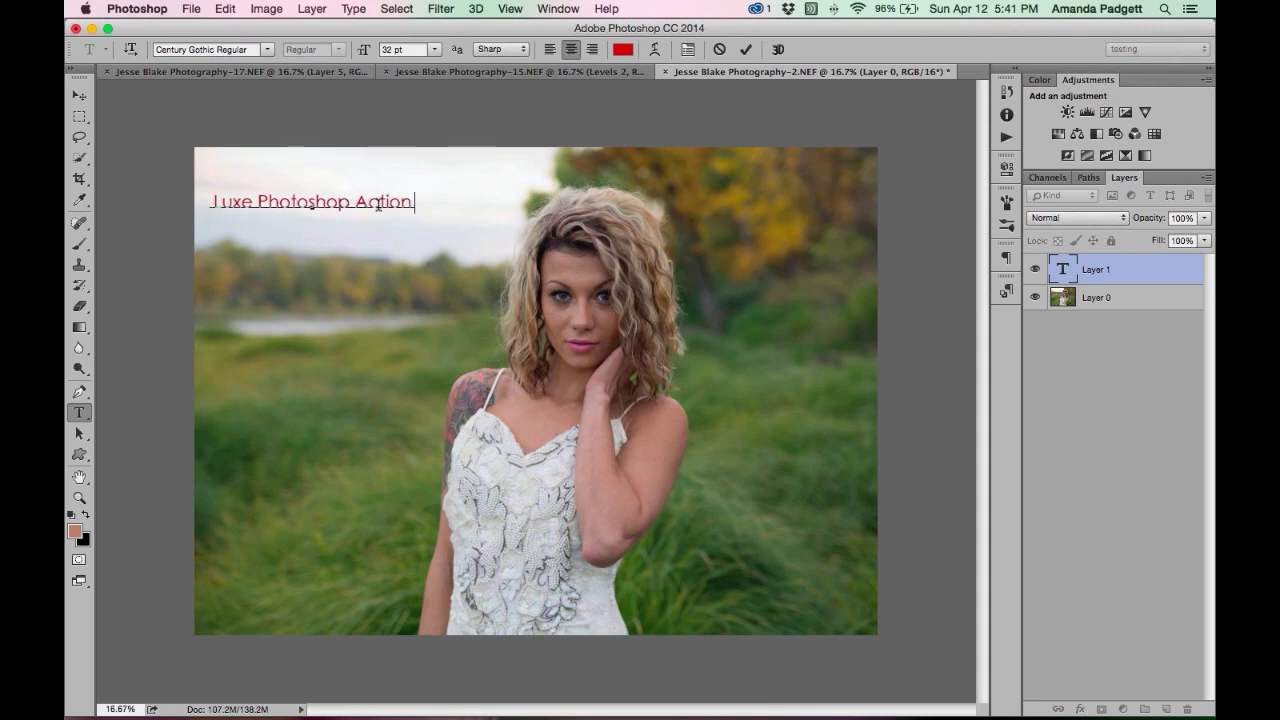
type("s")
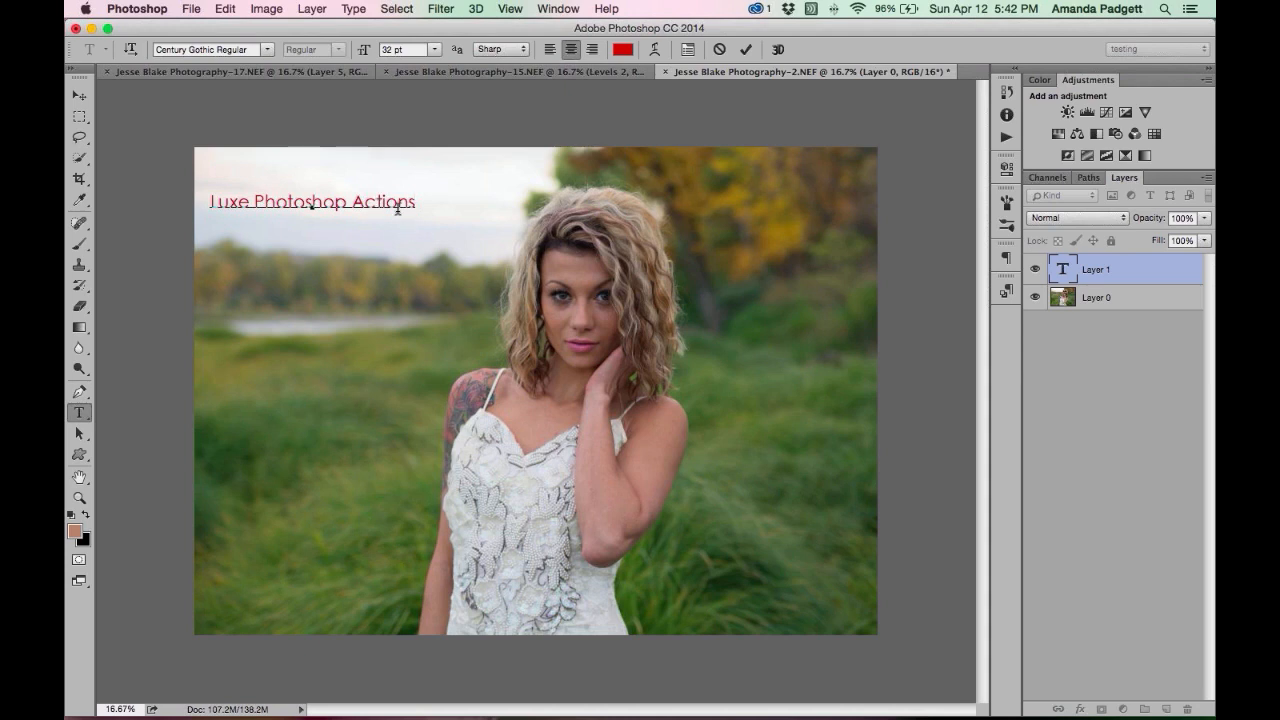
Recolour the text to white (ffffff) and move it onto the grass in the photo's lower-right corner.
left_click_drag(416, 205, 205, 202)
left_click(613, 53)
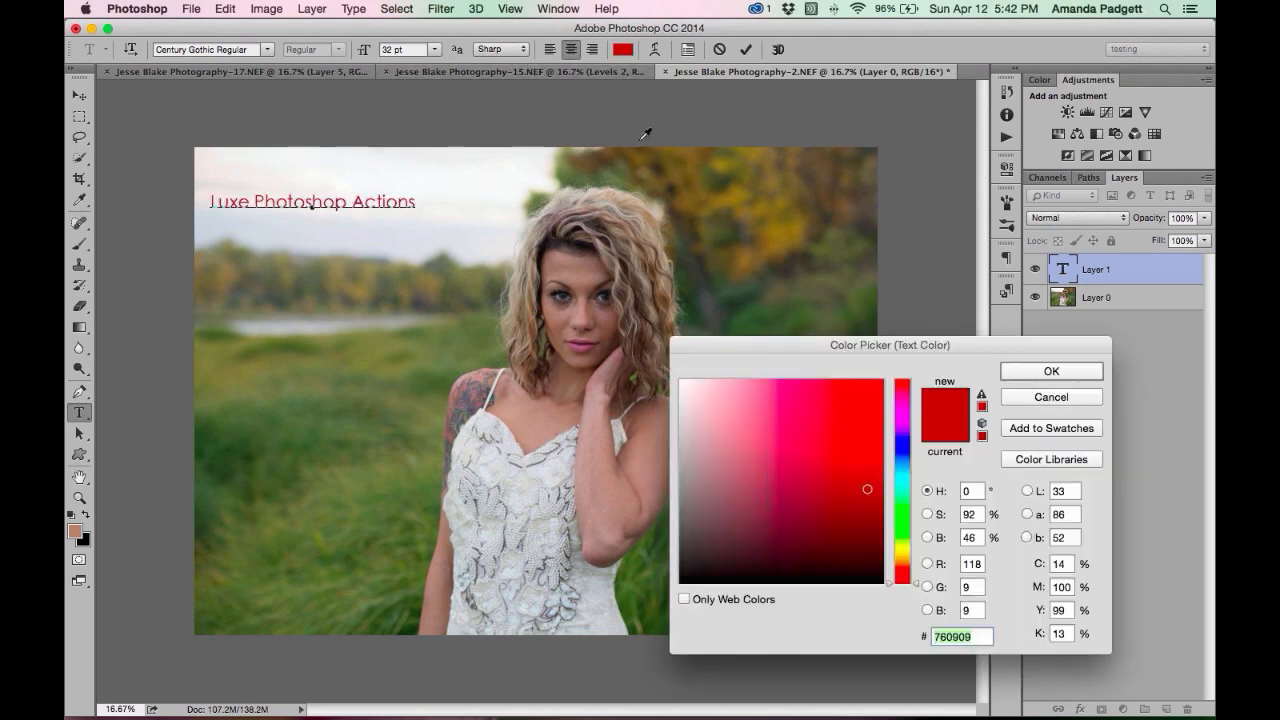
left_click(681, 381)
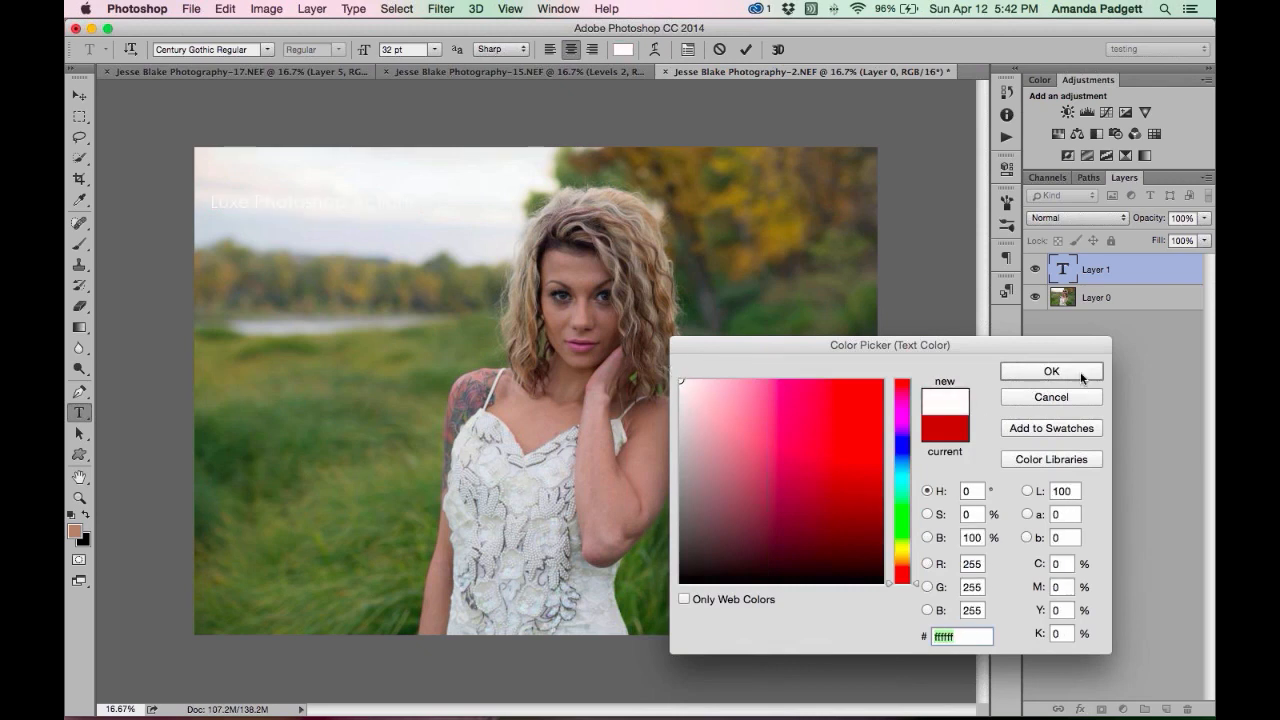
left_click(1084, 372)
left_click_drag(355, 234, 799, 613)
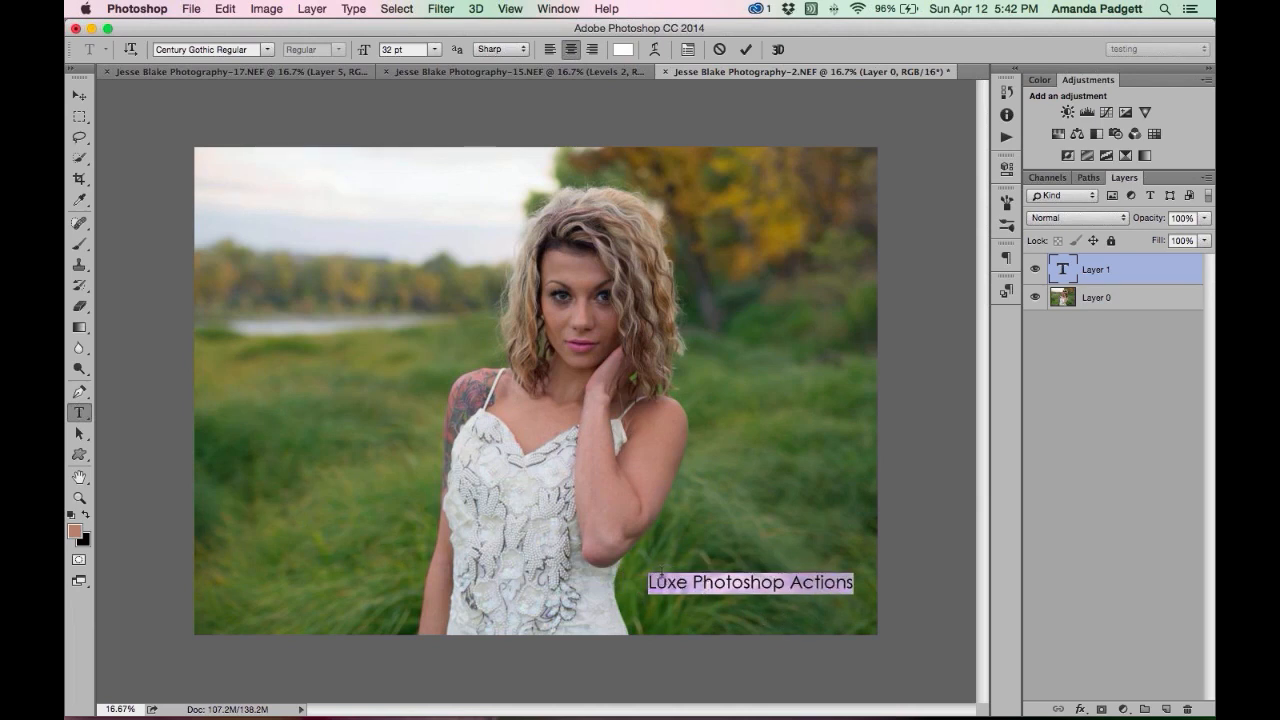
left_click(745, 49)
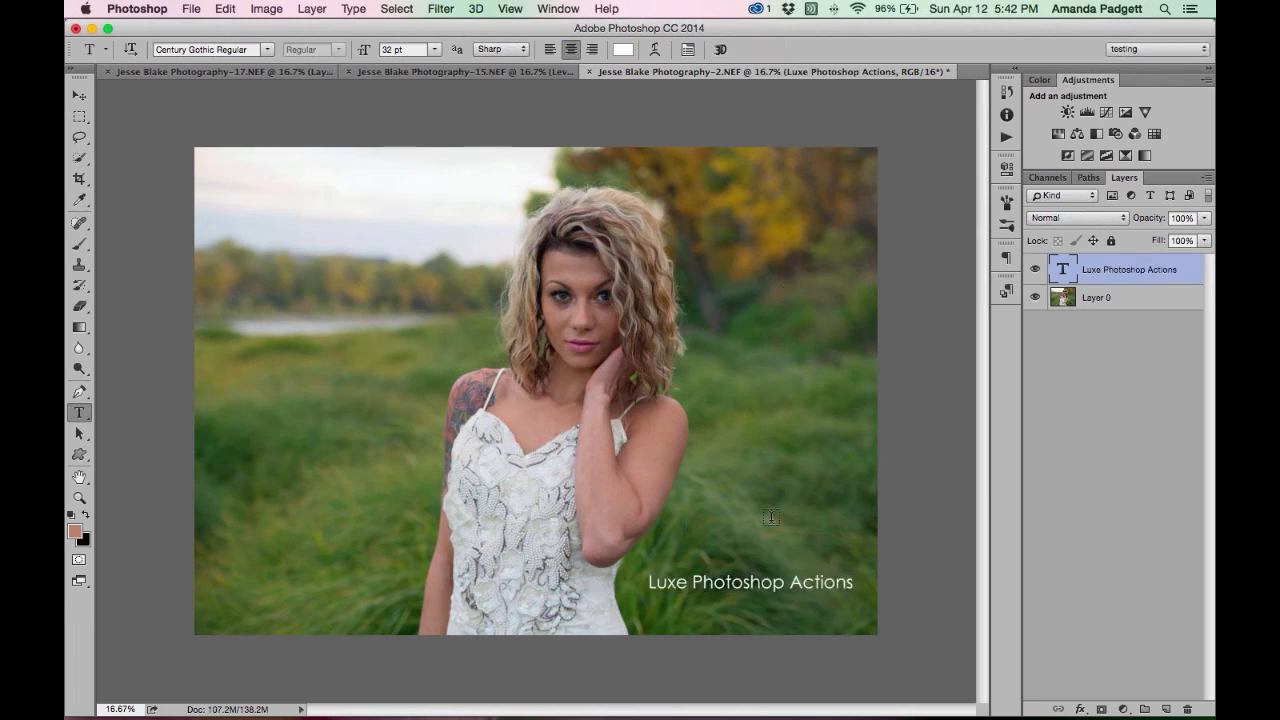
Lower the text layer's opacity to 34%, and remove the text layer from the photo.
left_click(1205, 218)
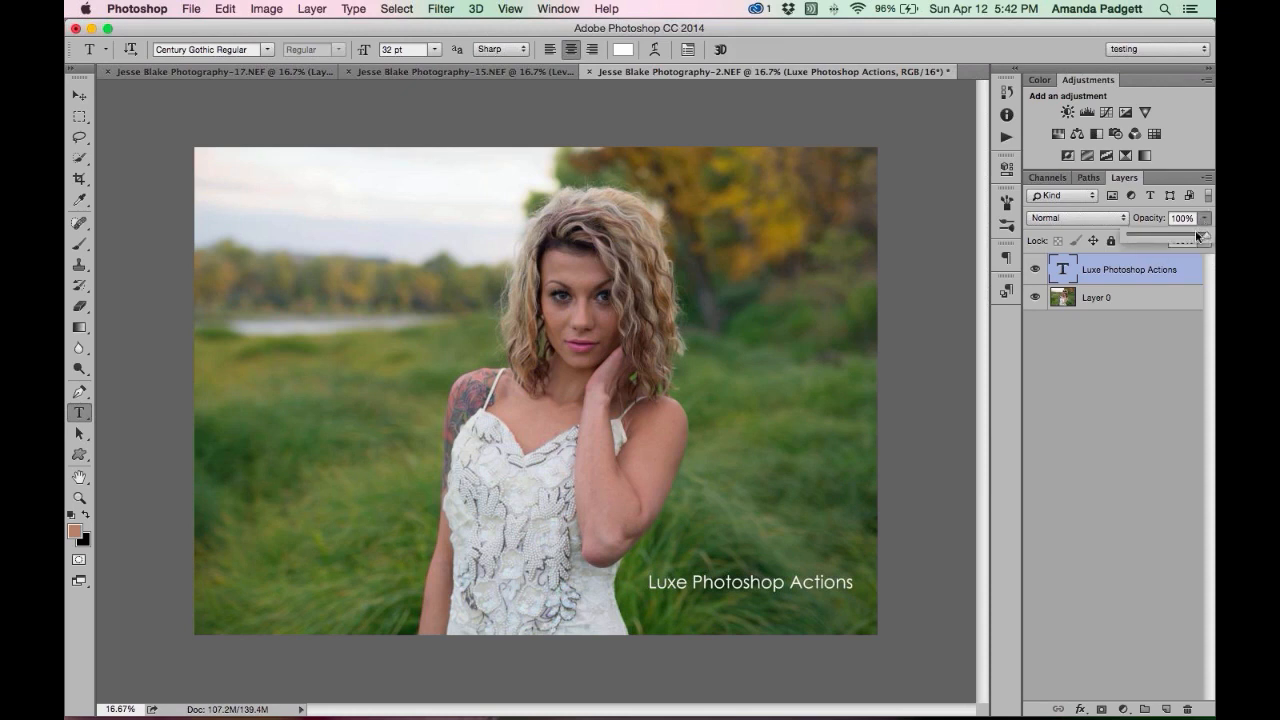
left_click_drag(1204, 236, 1164, 237)
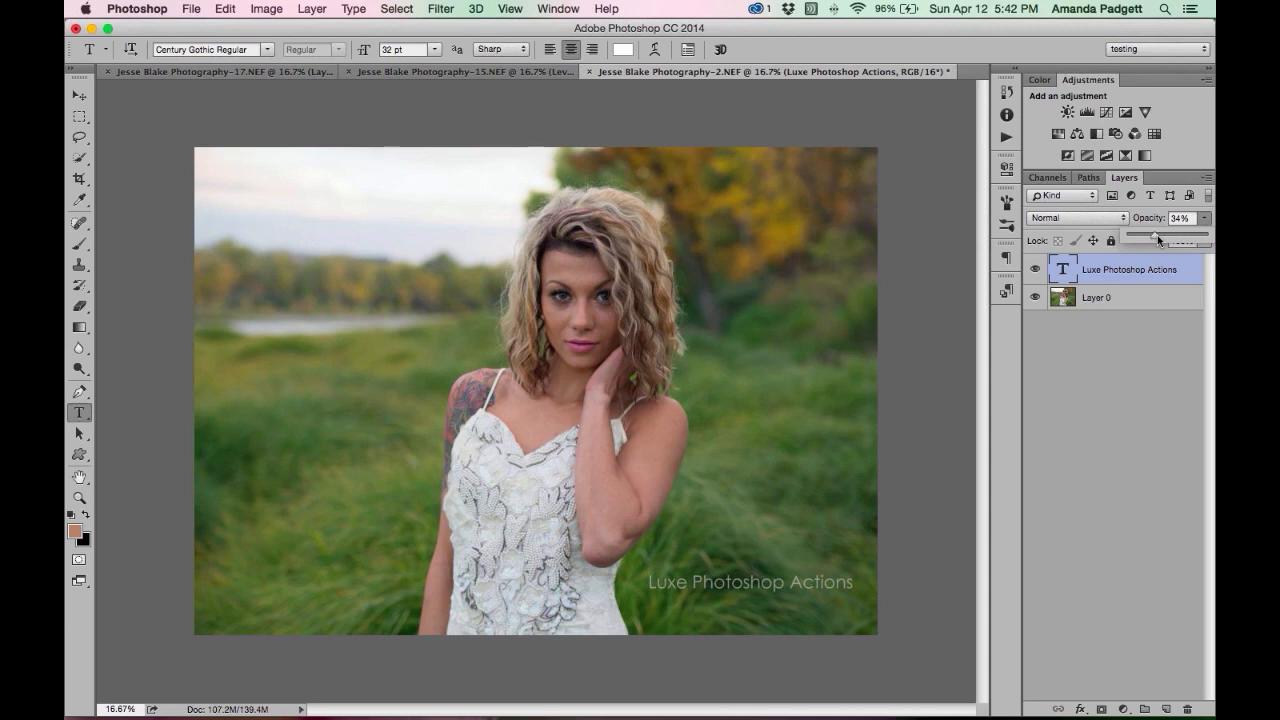
key("super+e")
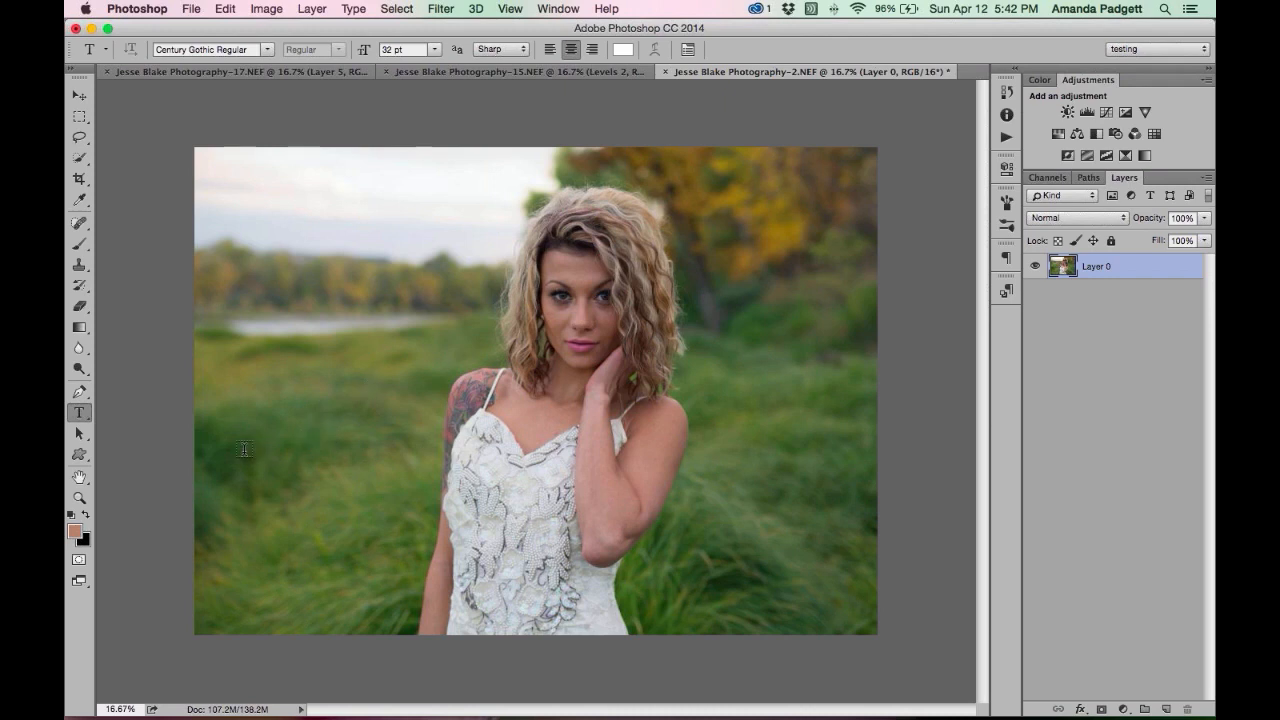
Reset the foreground and background colours to default black and white, and enlarge the Brush tool to 500 px.
key("d")
key("d")
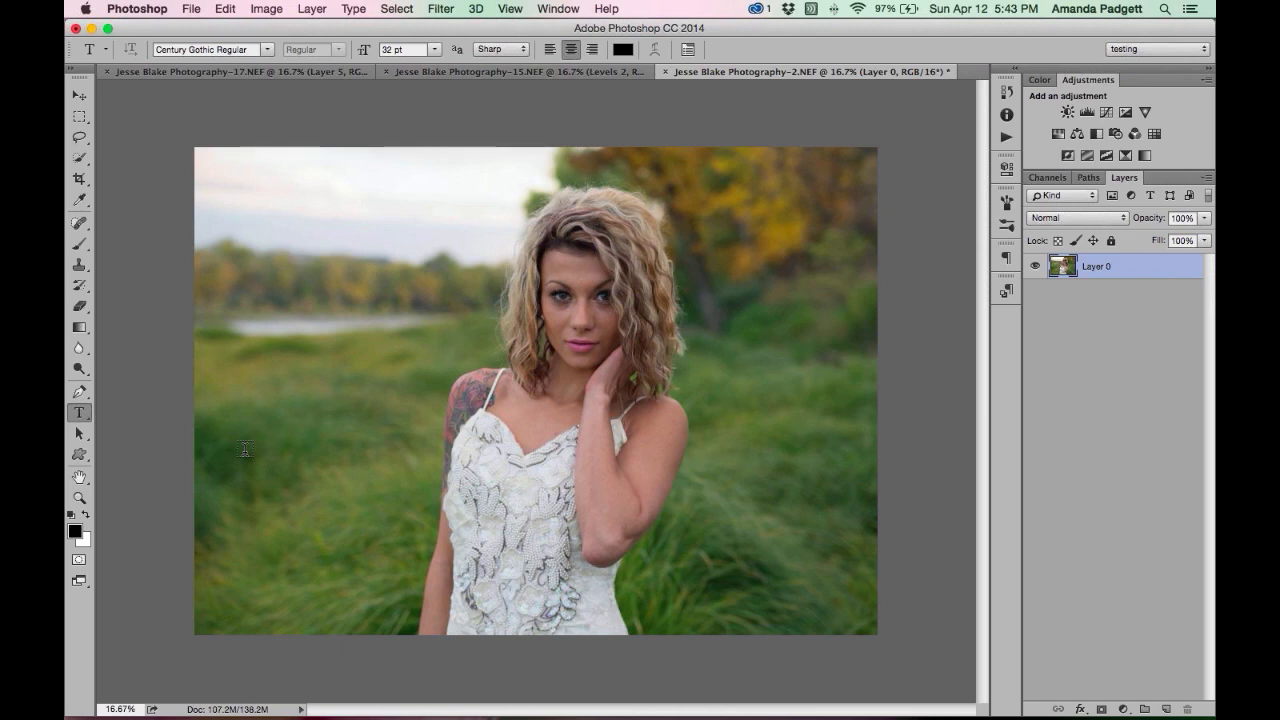
left_click(79, 244)
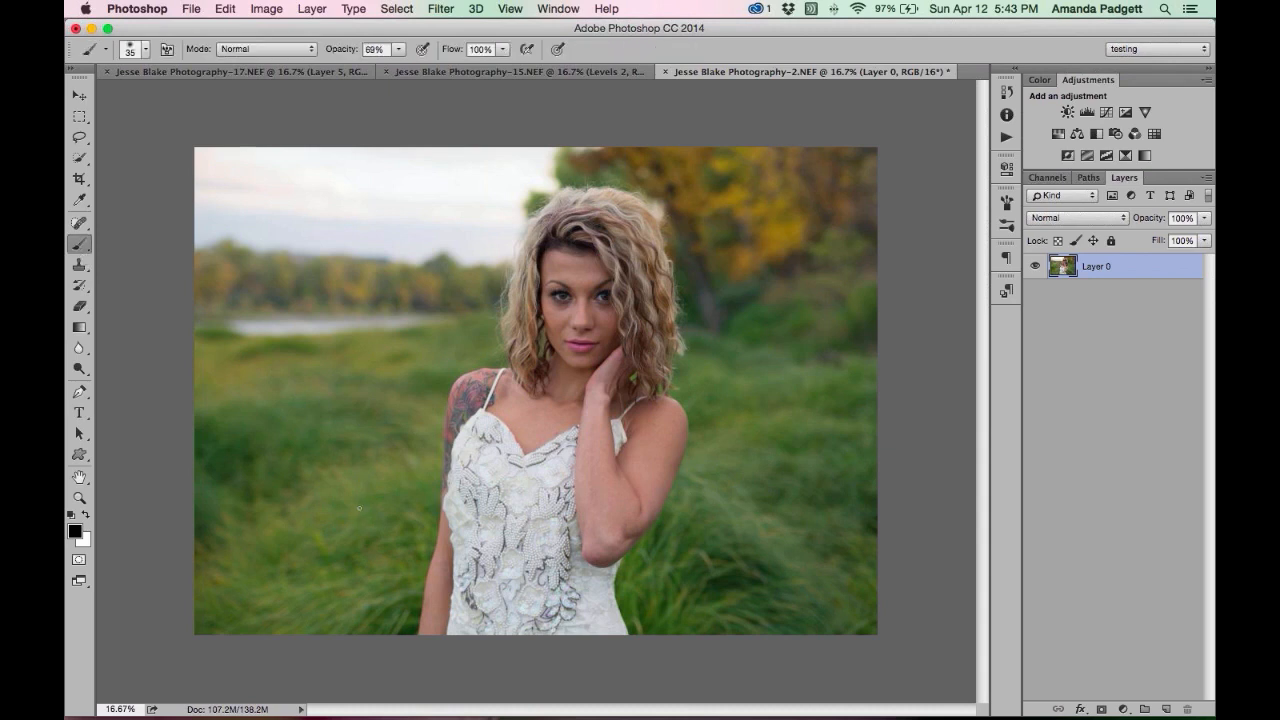
key("bracketright")
key("bracketright")
key("bracketright")
key("bracketright")
key("bracketright")
key("bracketright")
key("bracketright")
key("bracketright")
key("bracketright")
key("bracketright")
key("bracketright")
key("bracketright")
key("bracketright")
key("bracketright")
Add a new layer and paint a horizontal black stroke at 100% brush opacity across the grass left of the woman.
left_click(1163, 708)
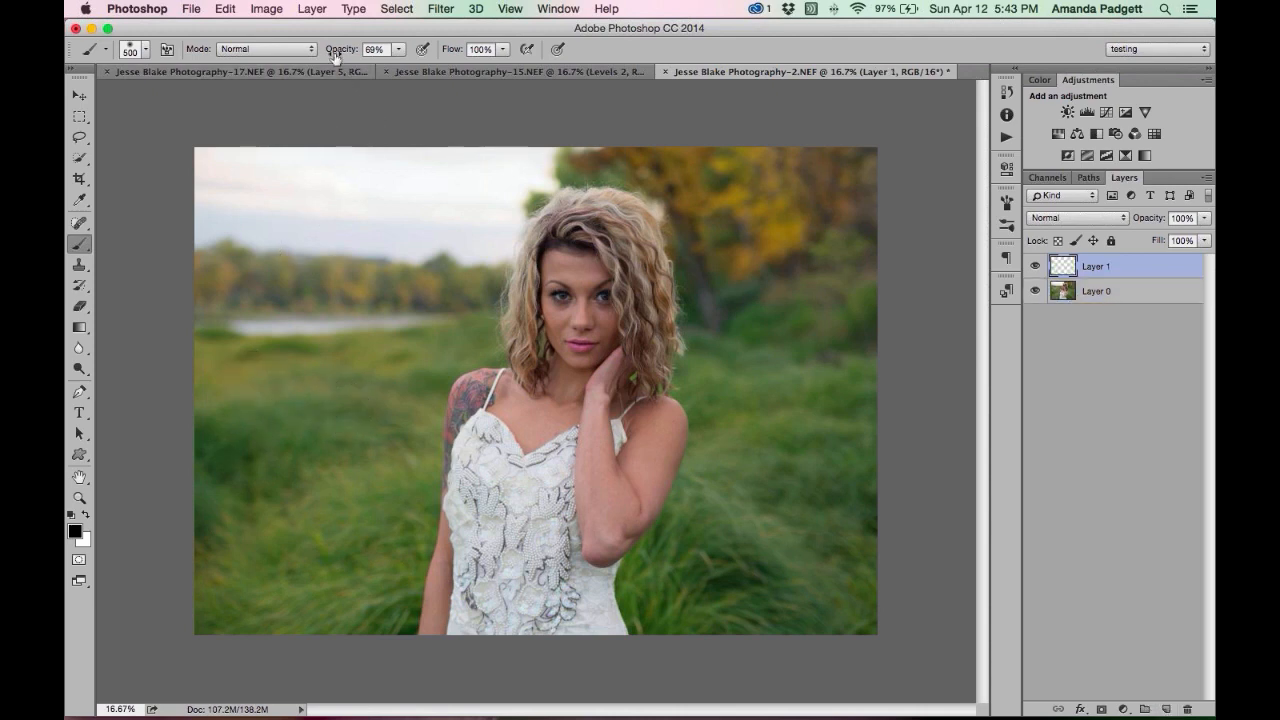
left_click_drag(343, 48, 449, 57)
left_click_drag(240, 437, 386, 449)
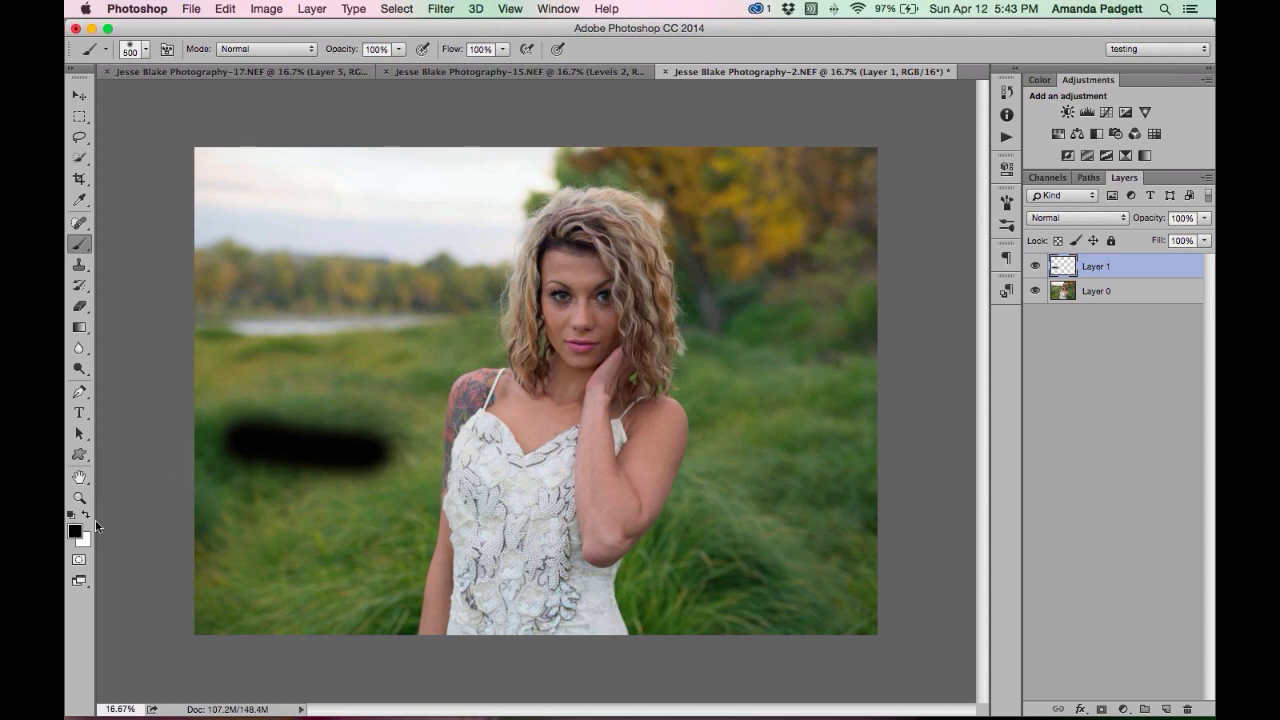
Swap the foreground and background colours to make white the foreground colour.
key("x")
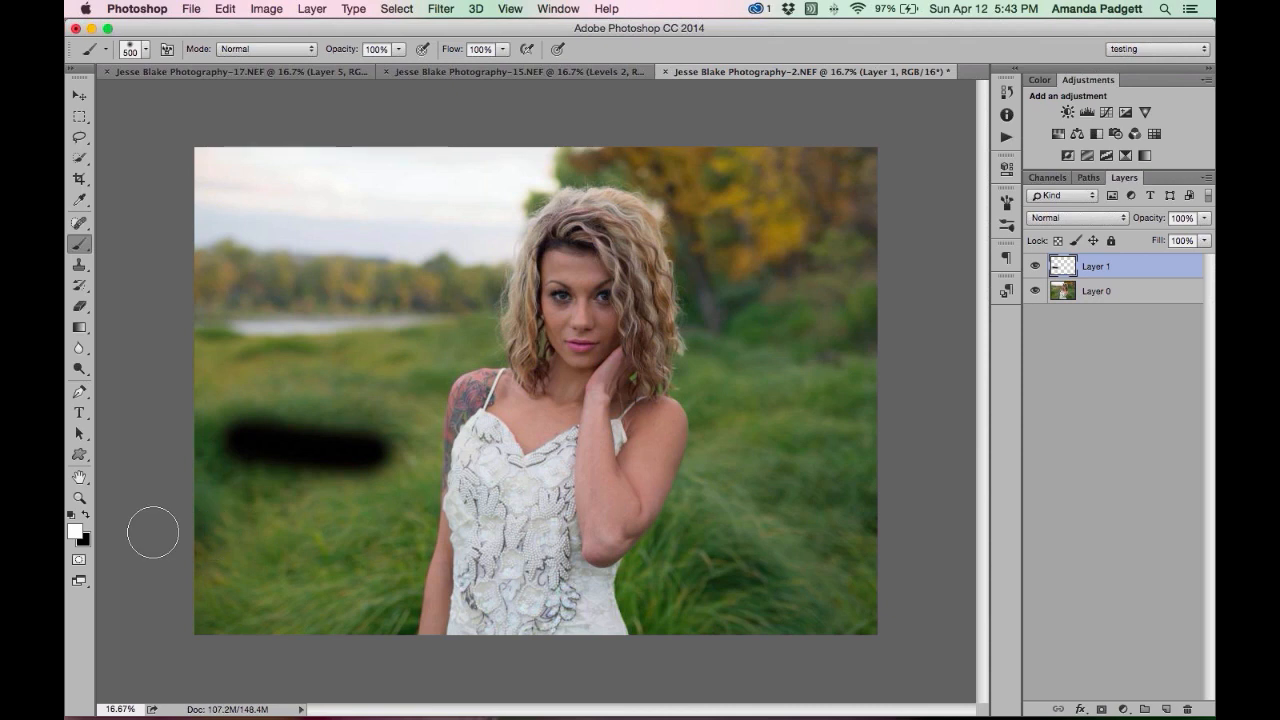
left_click(86, 516)
left_click(86, 516)
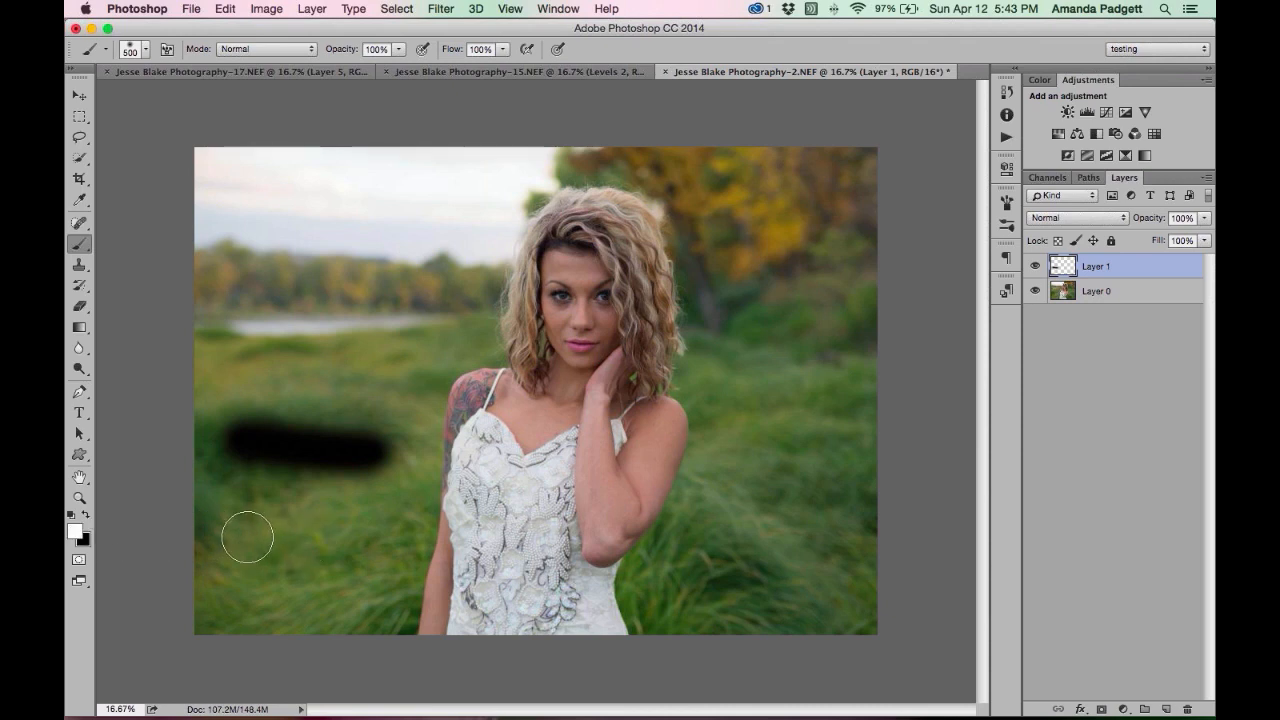
Paint a white brush stroke across the grass below the black stroke, and delete Layer 1.
left_click_drag(246, 531, 430, 537)
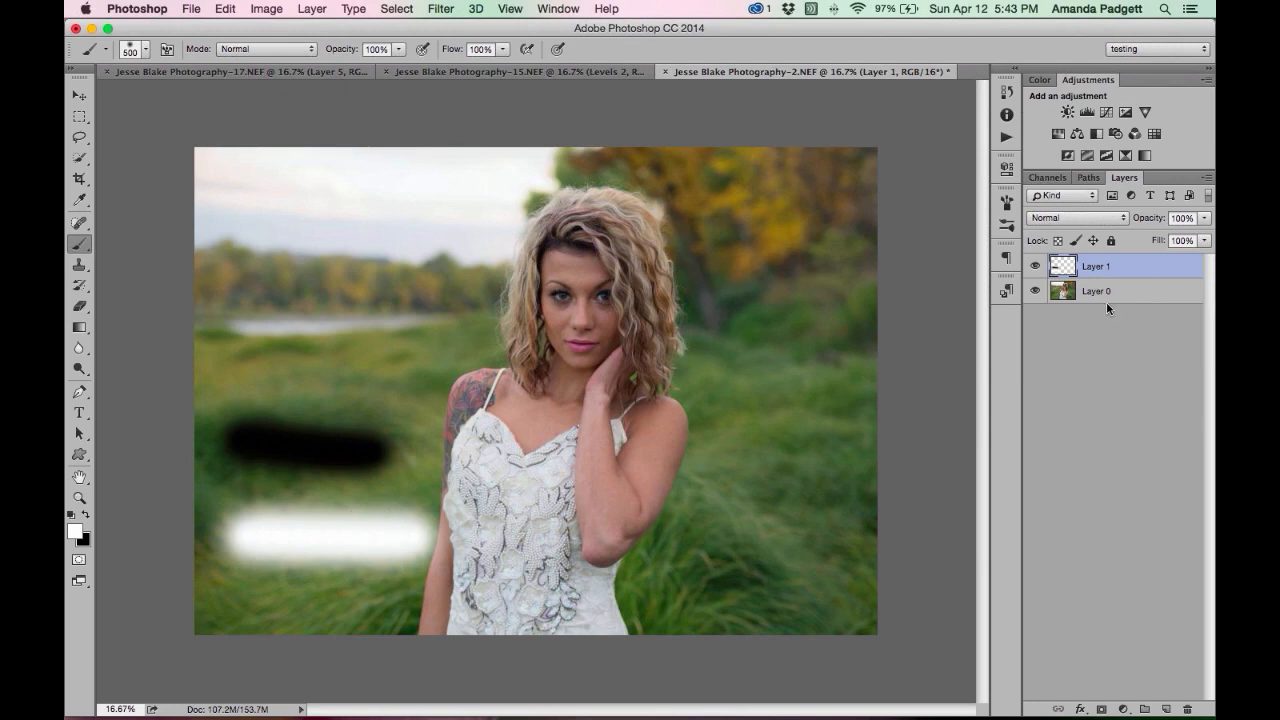
key("Delete")
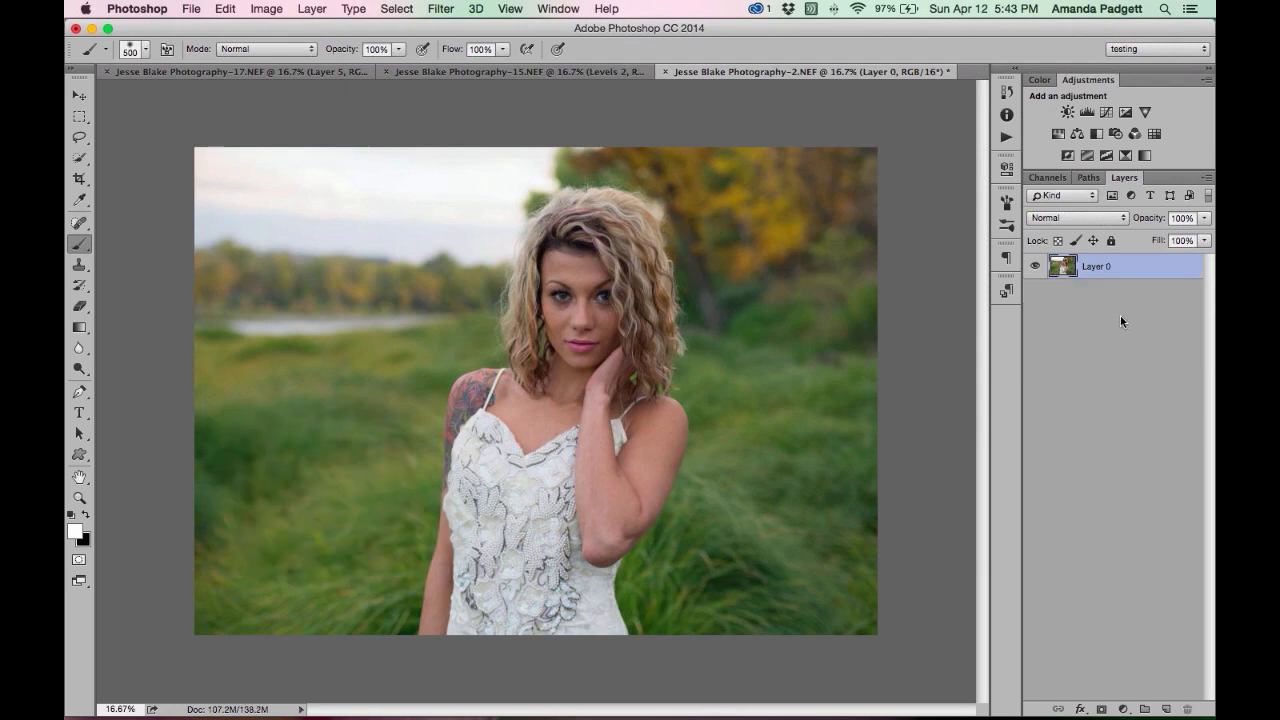
right_click(1121, 266)
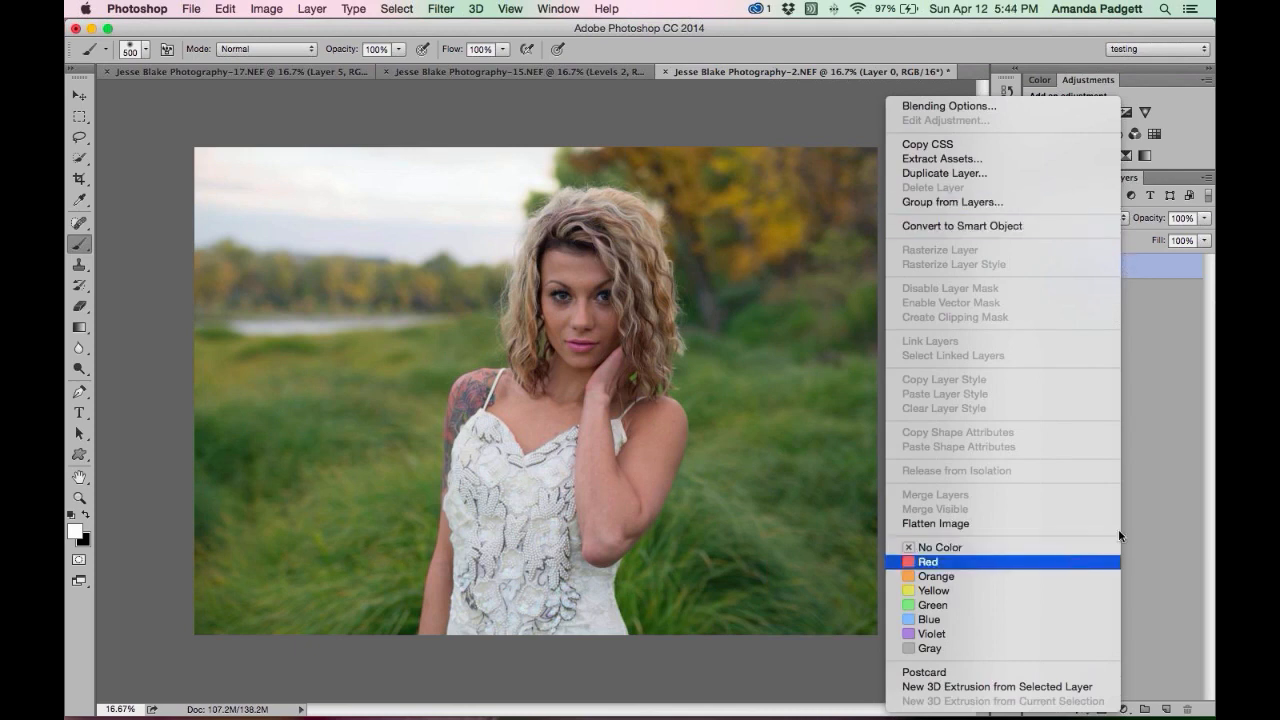
left_click(1148, 416)
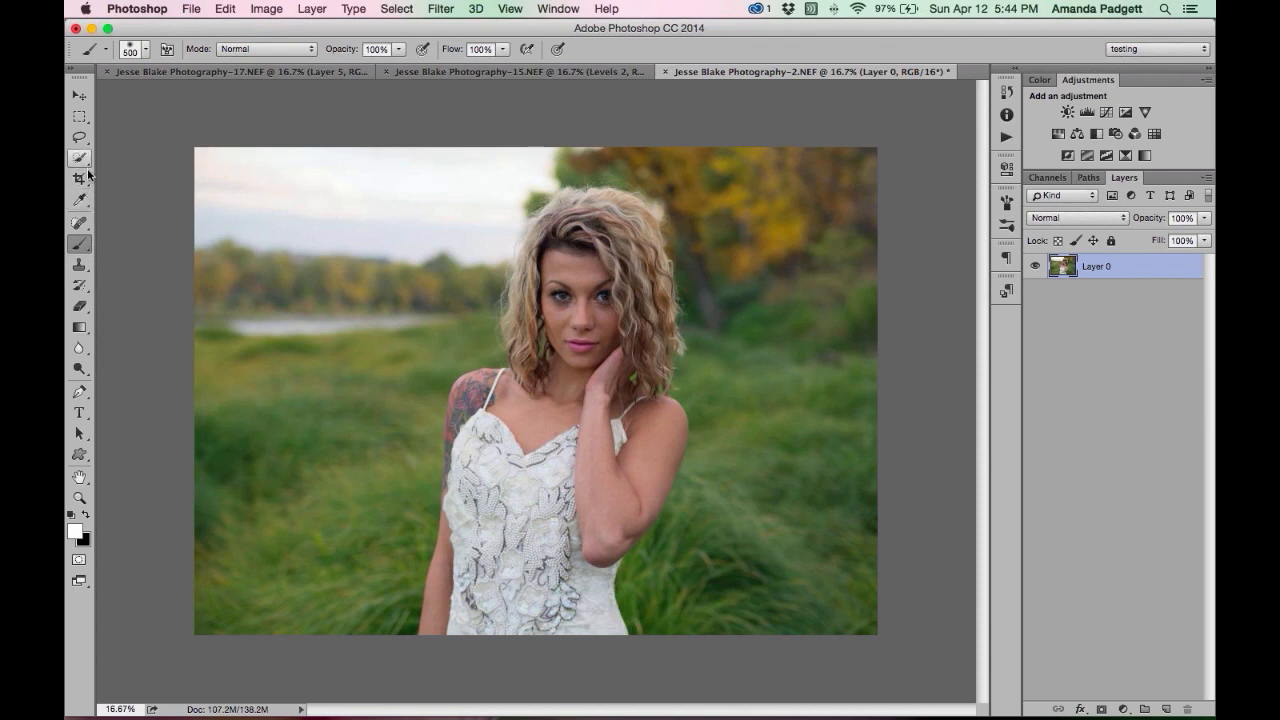
Look through the Brush and healing tool variants, switching to the Spot Healing Brush and Patch Tool, and return to the Brush tool.
right_click(84, 250)
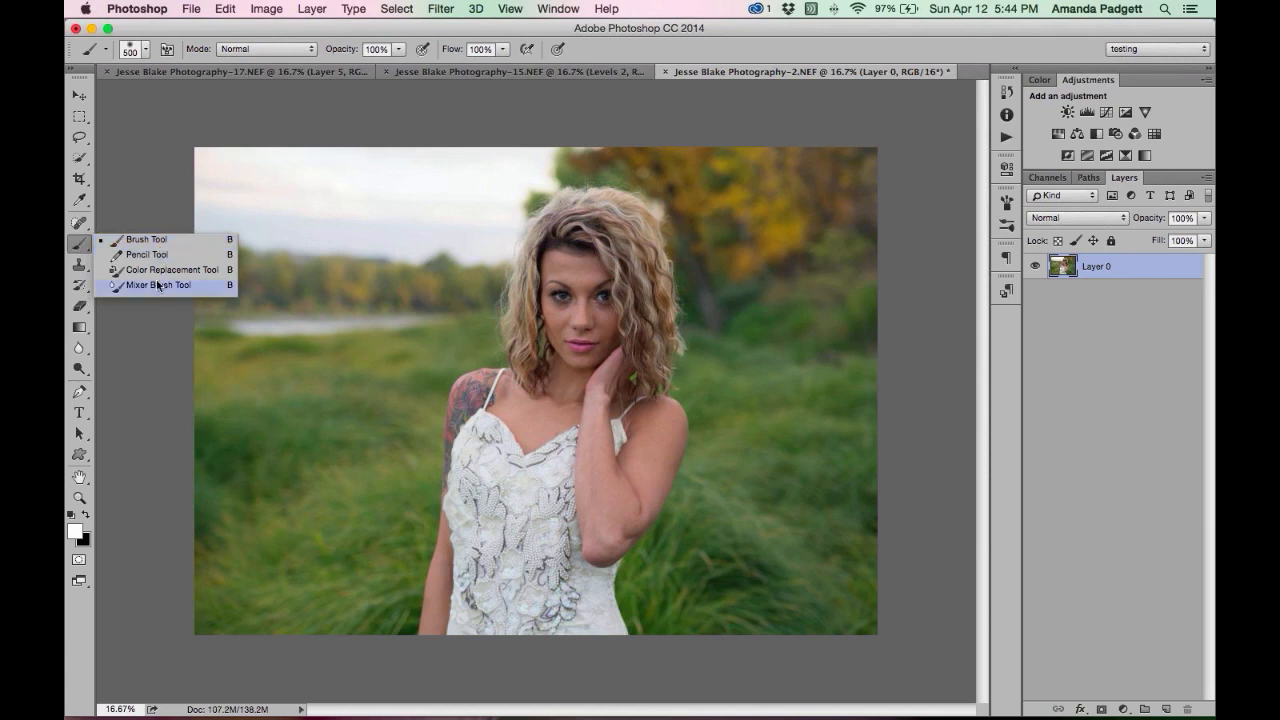
left_click(86, 243)
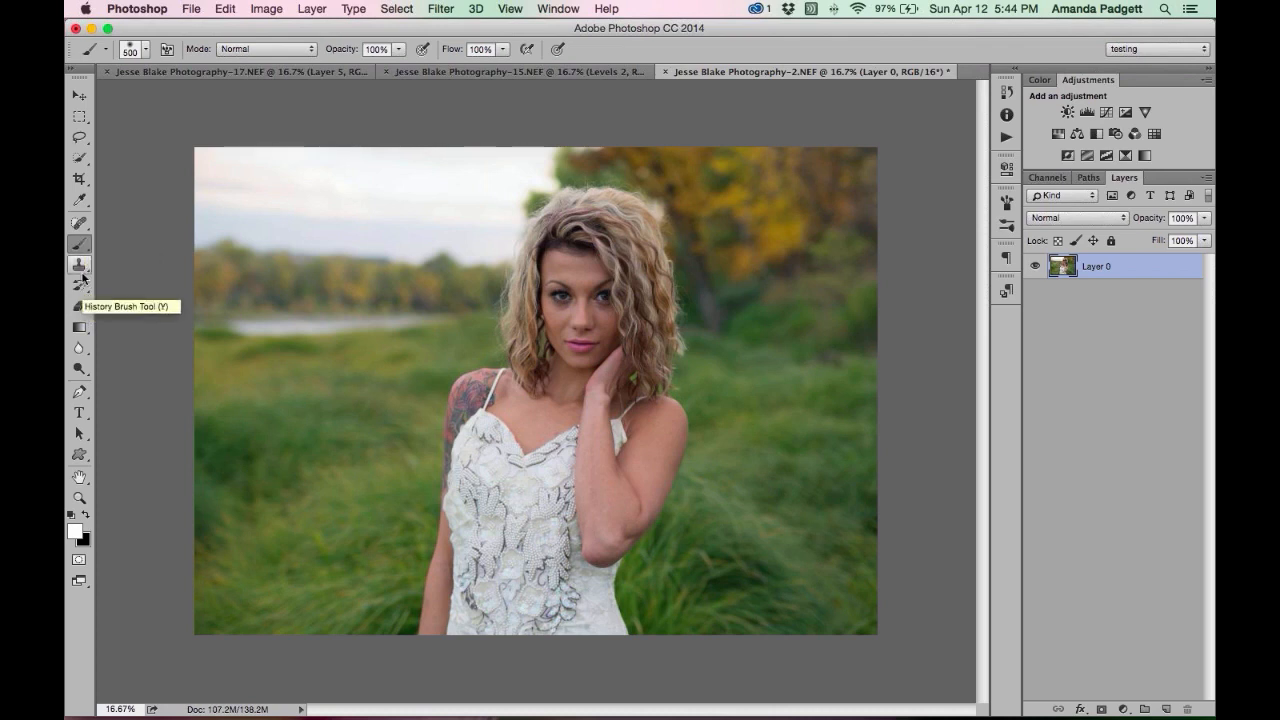
left_click(86, 228)
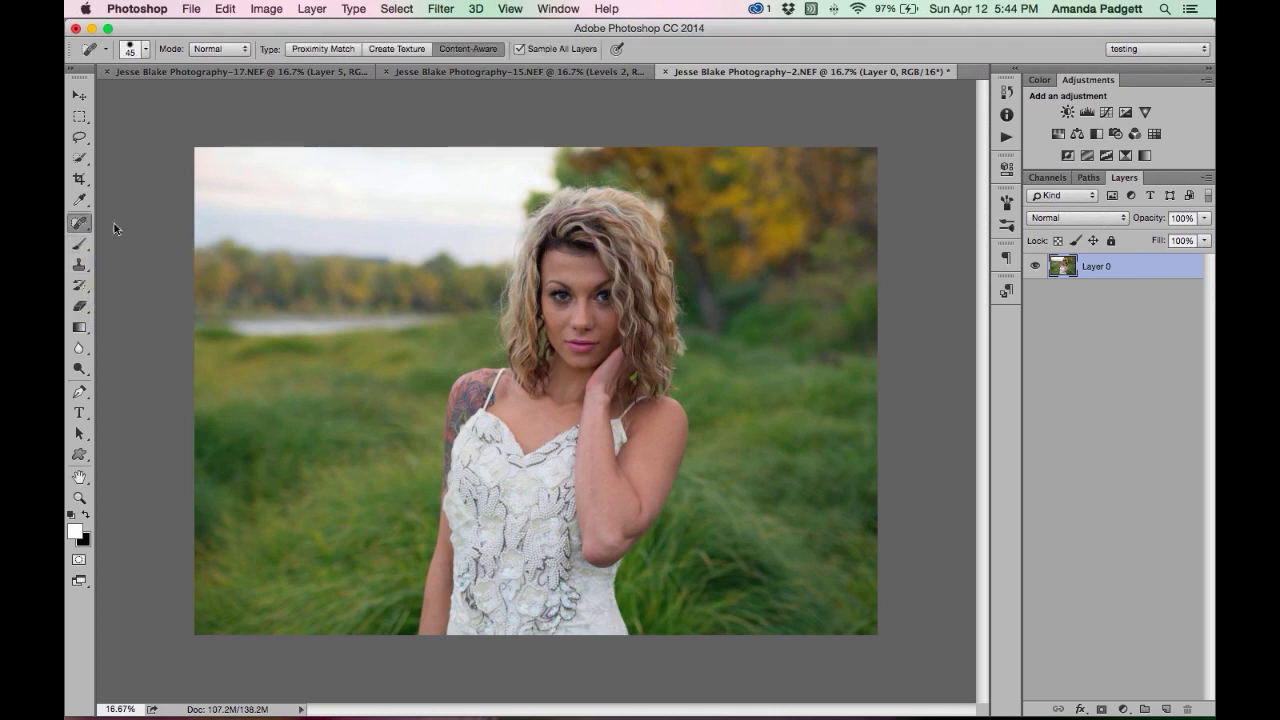
left_click_drag(86, 228, 118, 245)
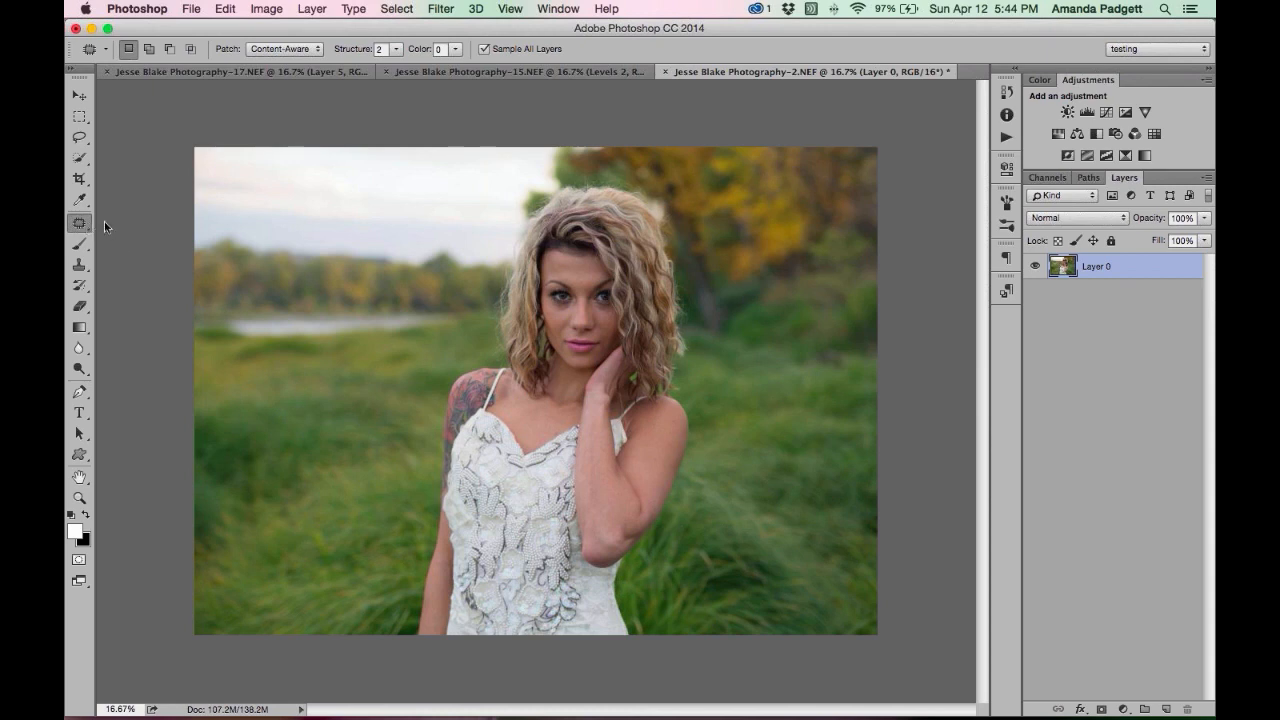
left_click_drag(88, 228, 152, 224)
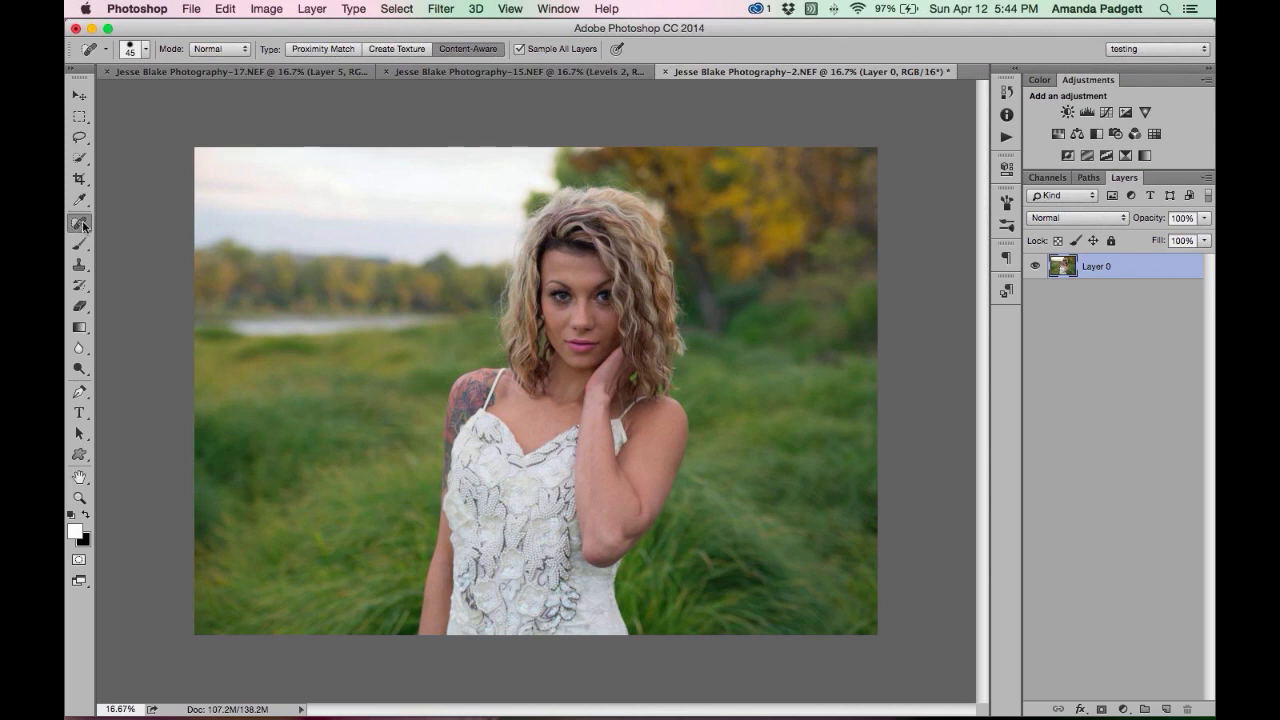
left_click_drag(80, 224, 149, 250)
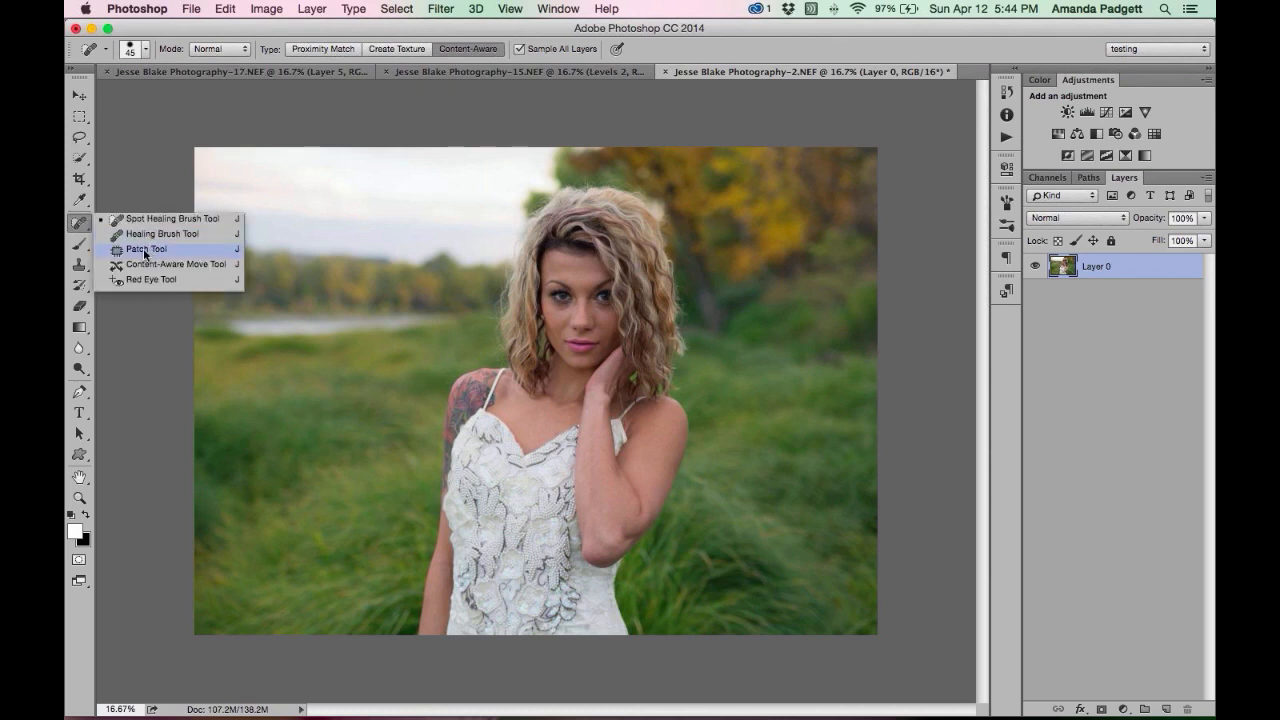
left_click_drag(149, 251, 79, 223)
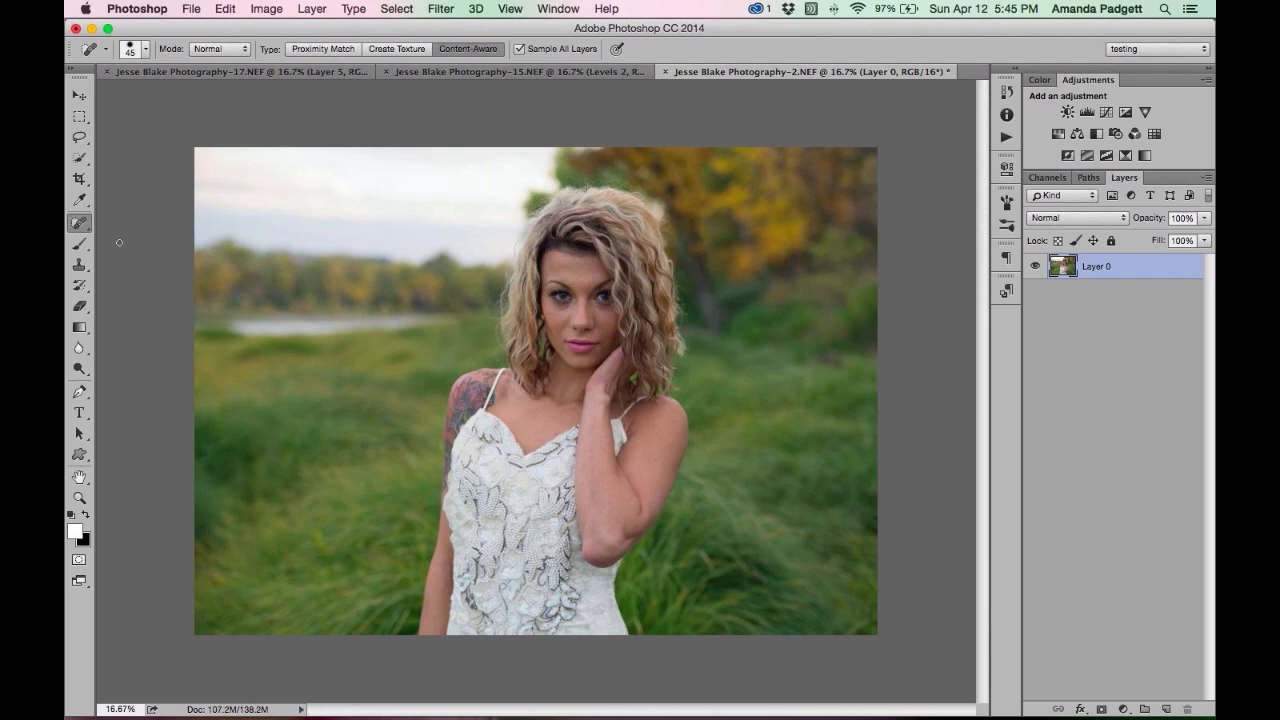
left_click(80, 246)
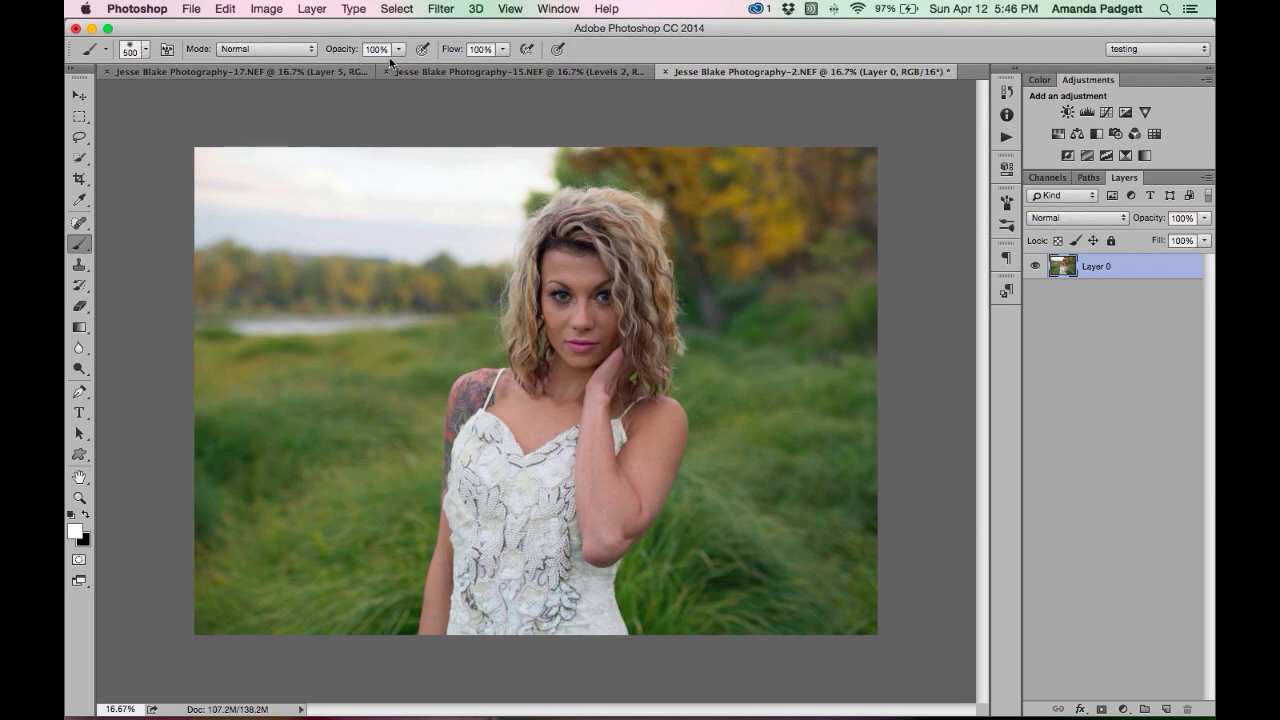
left_click(527, 51)
Add a Levels adjustment layer above Layer 0 with a shadow input of 21 and midtones of about 1.25.
left_click(1126, 710)
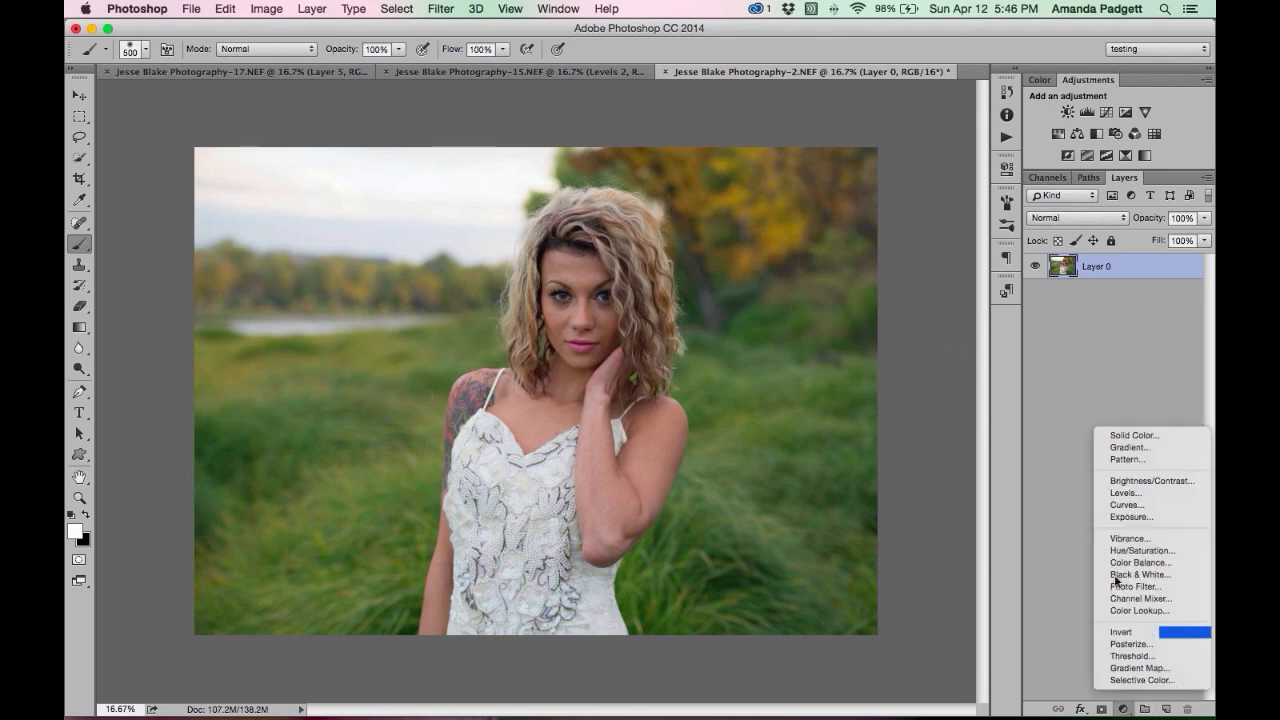
left_click(1110, 484)
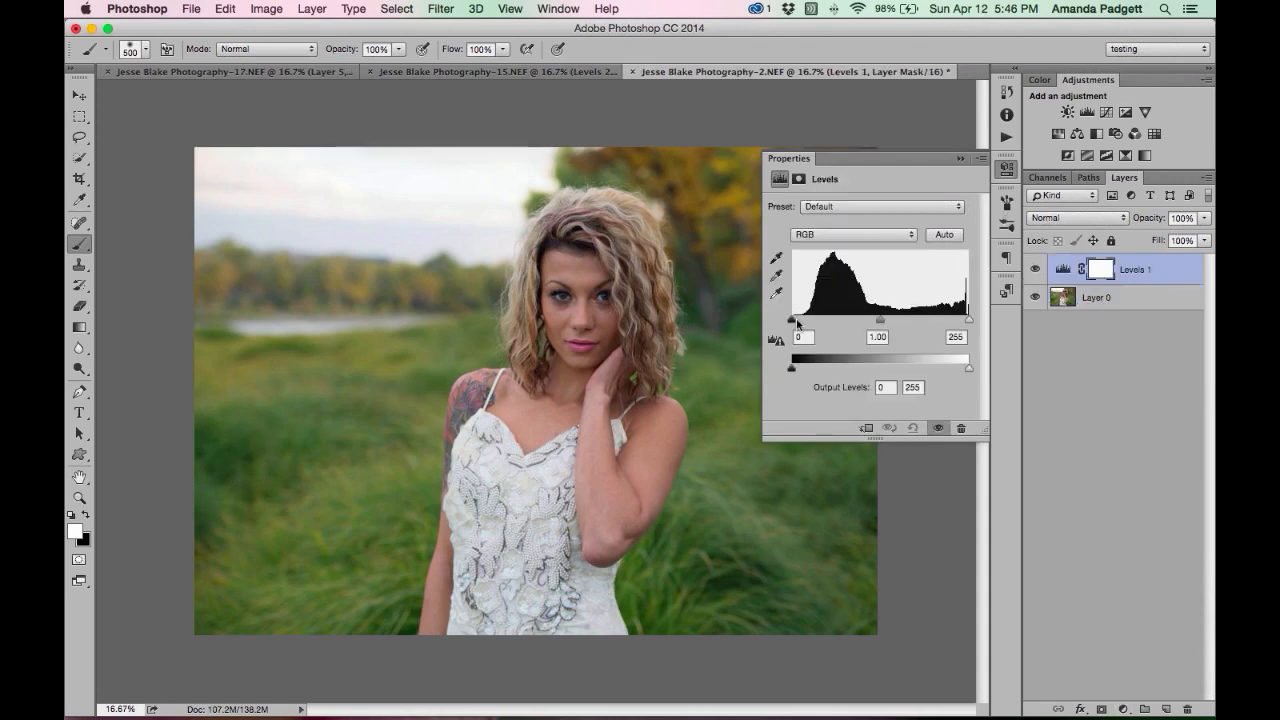
left_click_drag(794, 320, 873, 322)
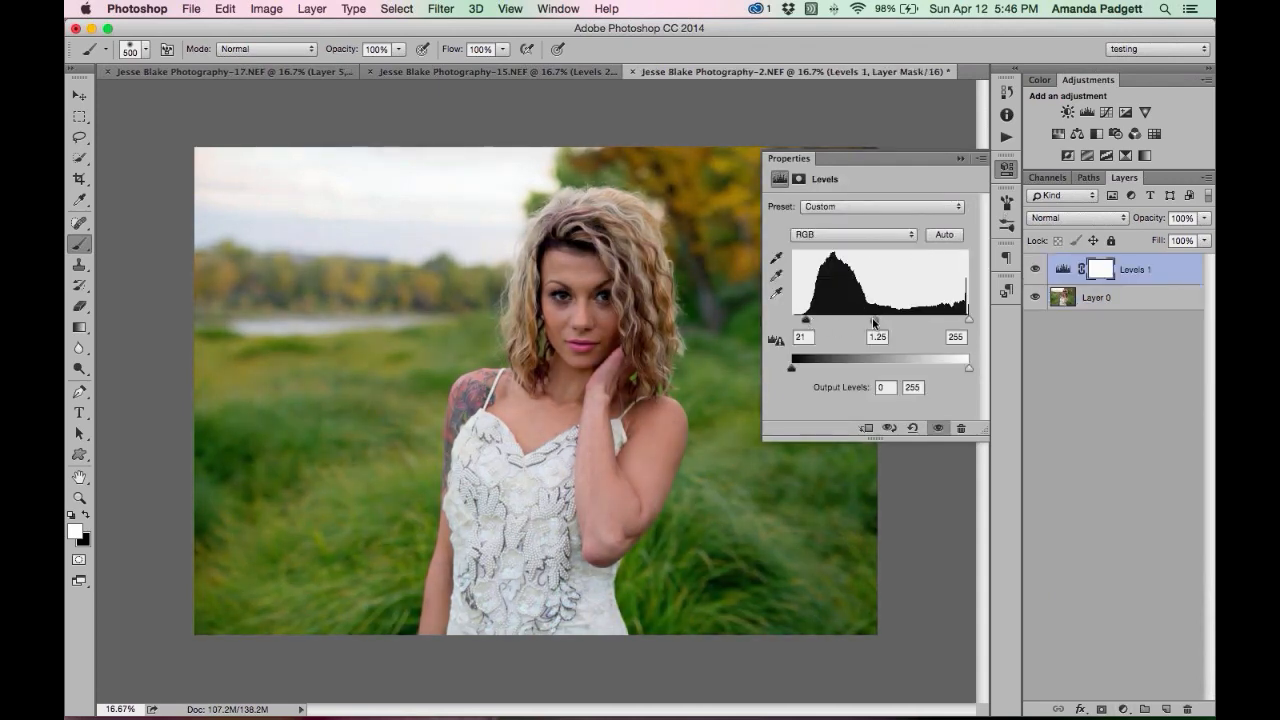
left_click(960, 158)
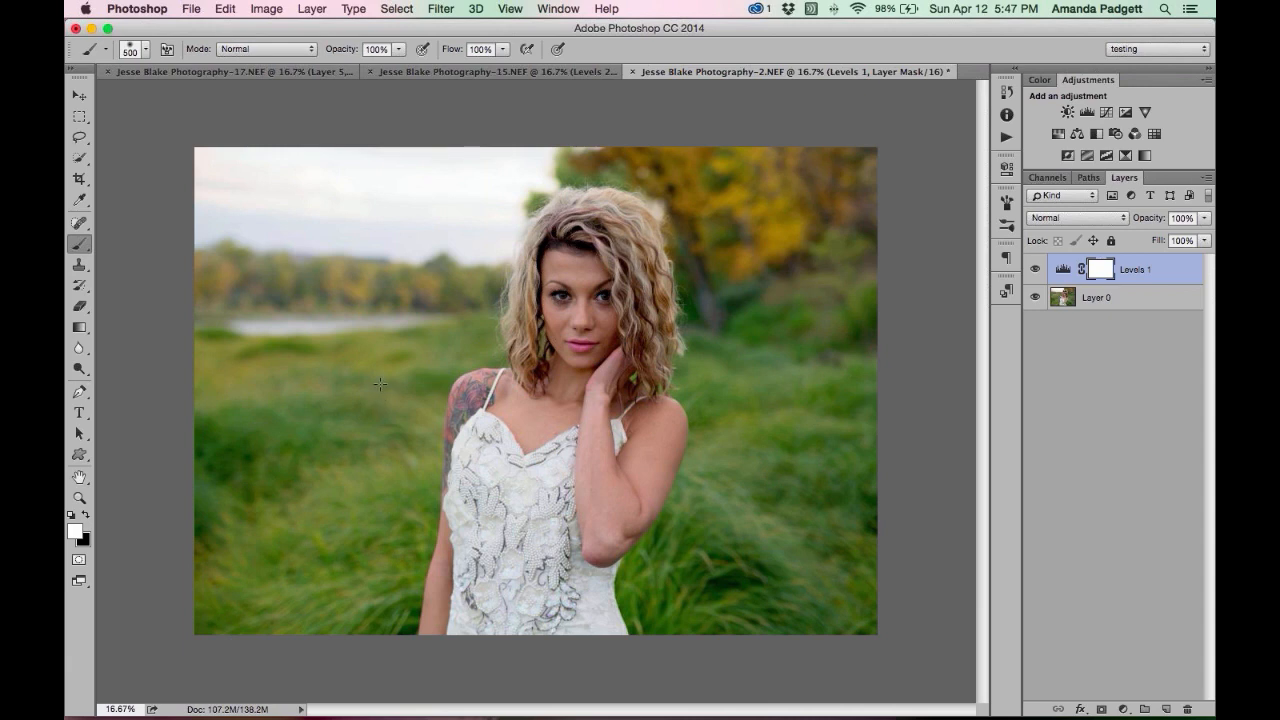
Change the brush's painting mode to Darken.
left_click(258, 49)
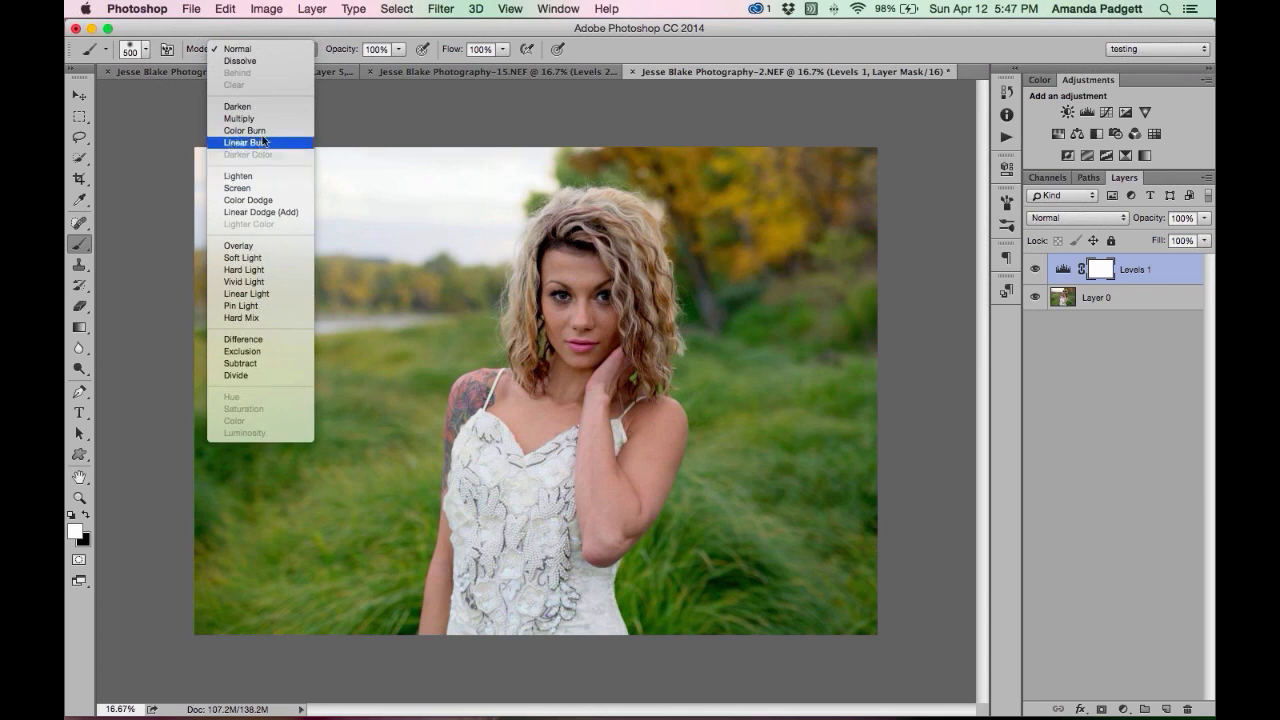
left_click(264, 105)
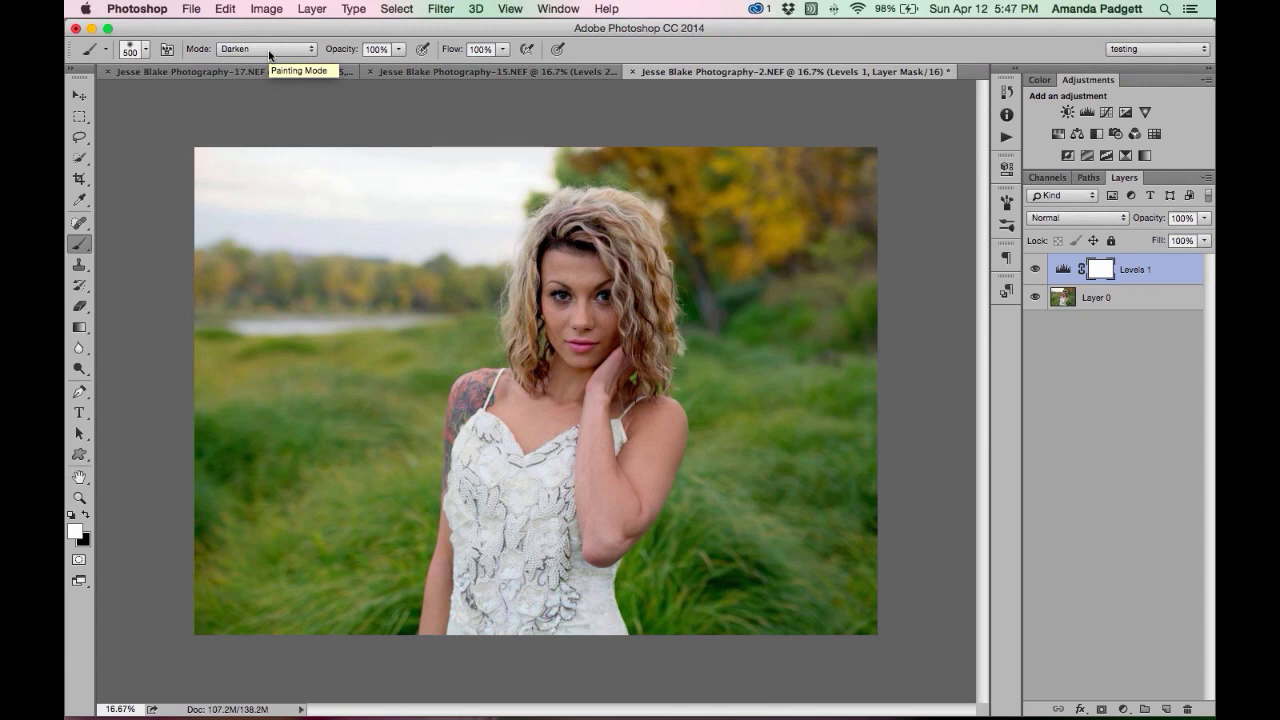
left_click(269, 51)
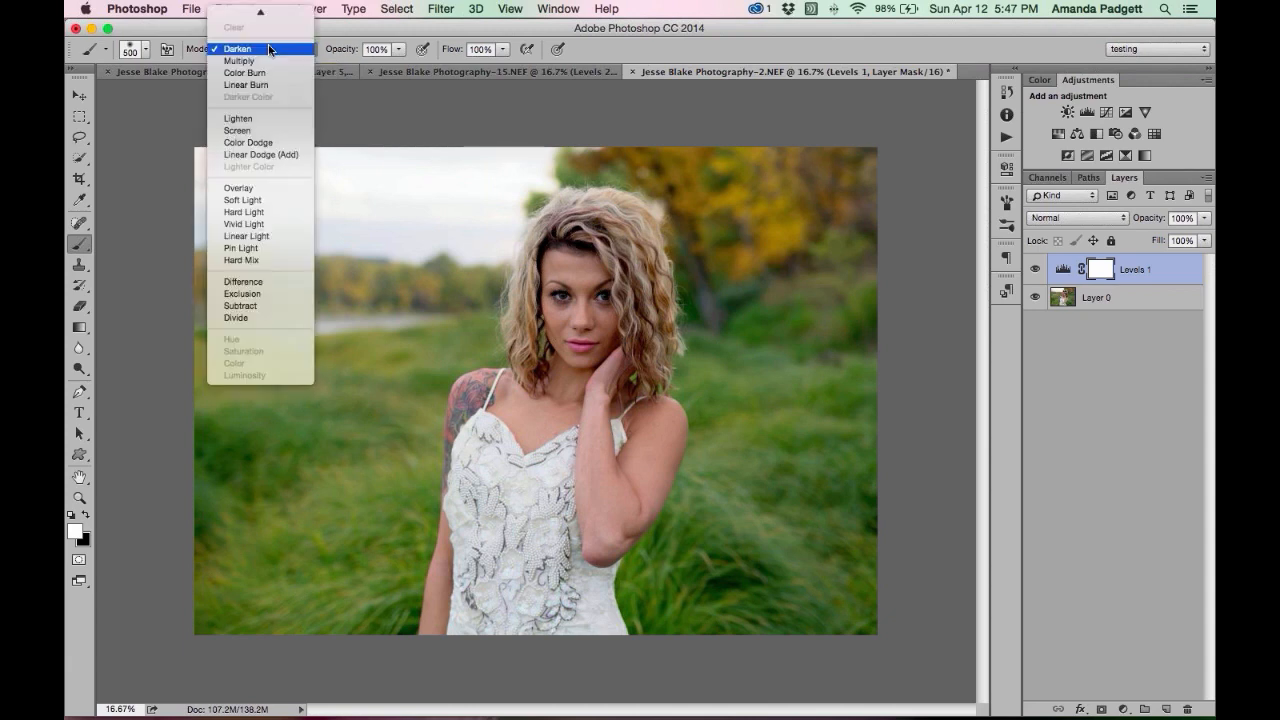
left_click(269, 51)
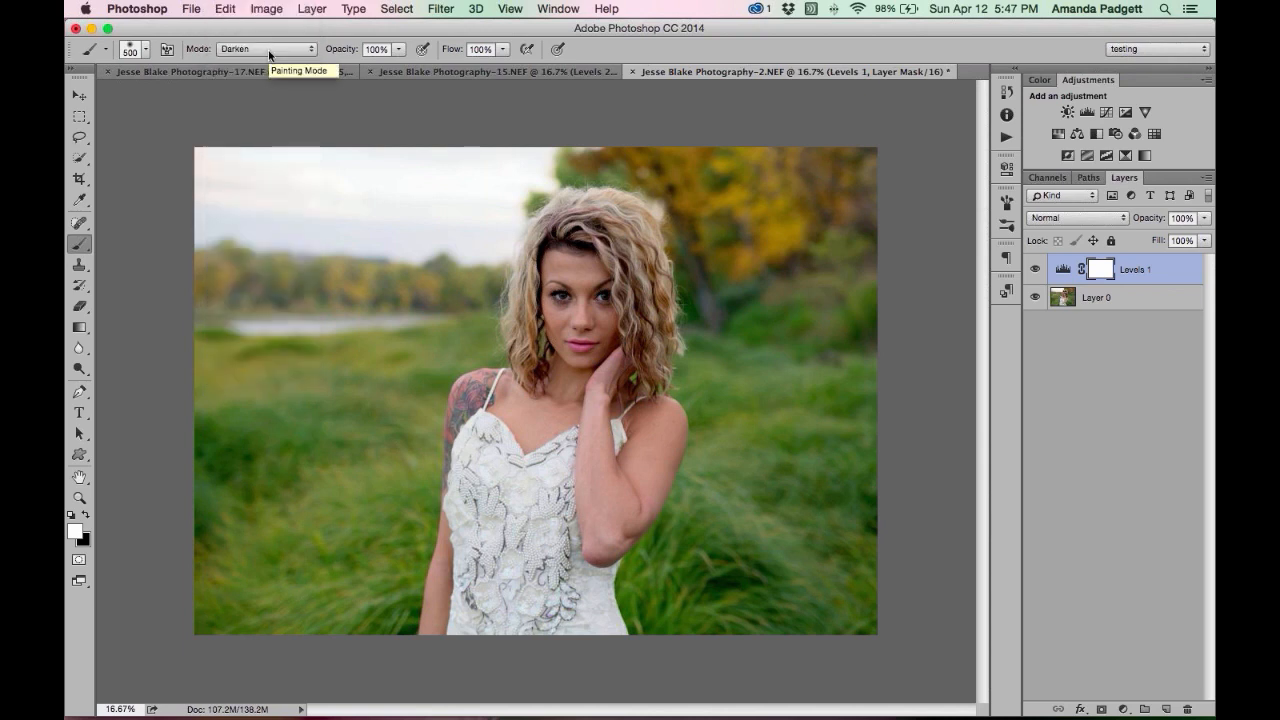
left_click(269, 52)
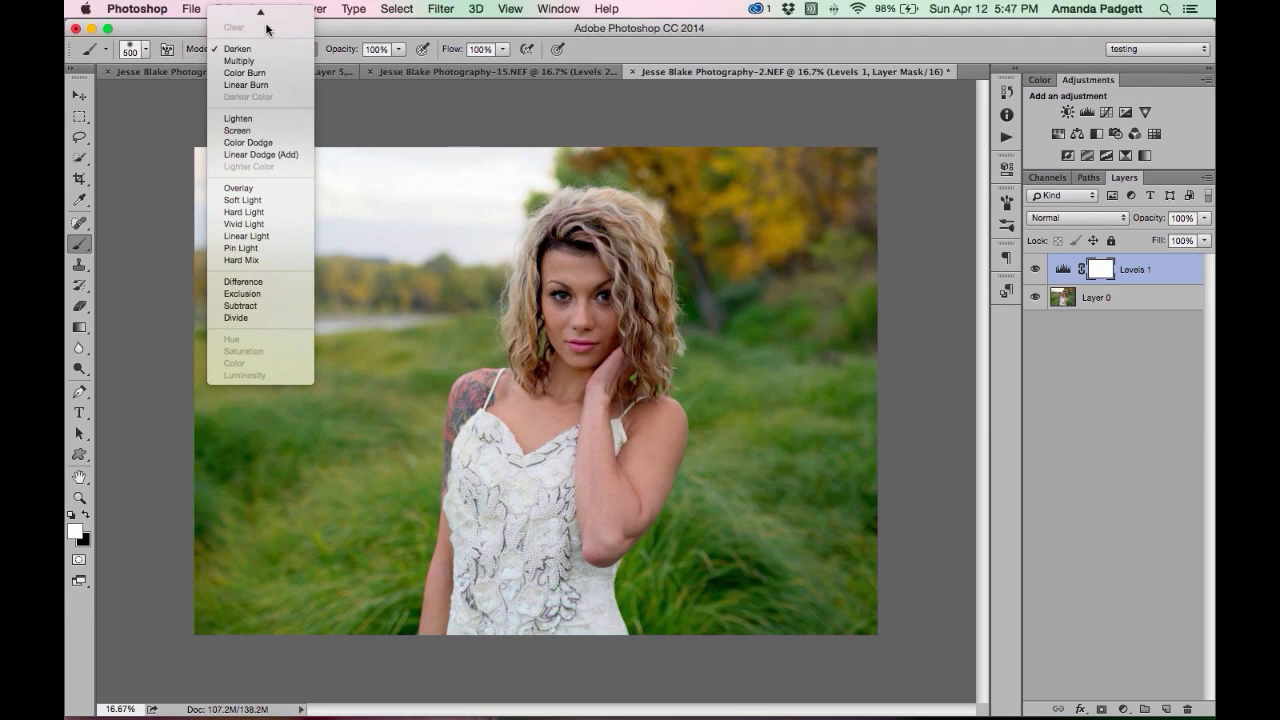
mouse_move(263, 16)
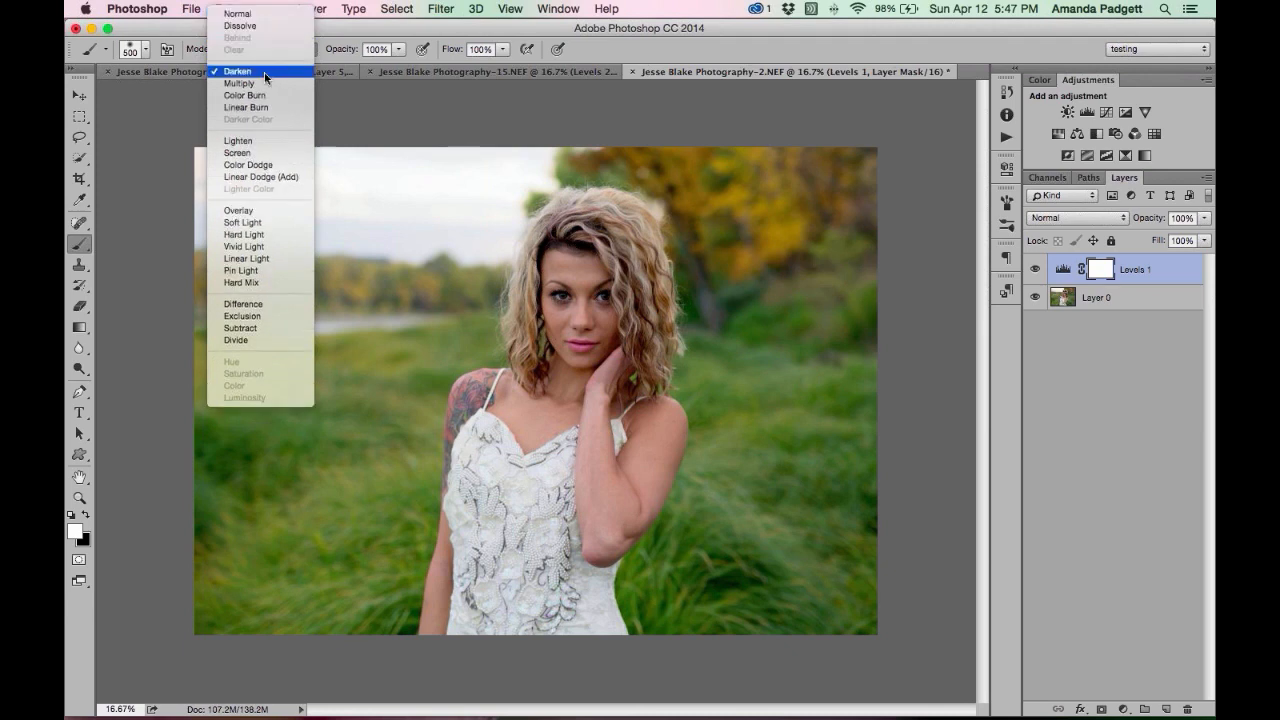
left_click(264, 74)
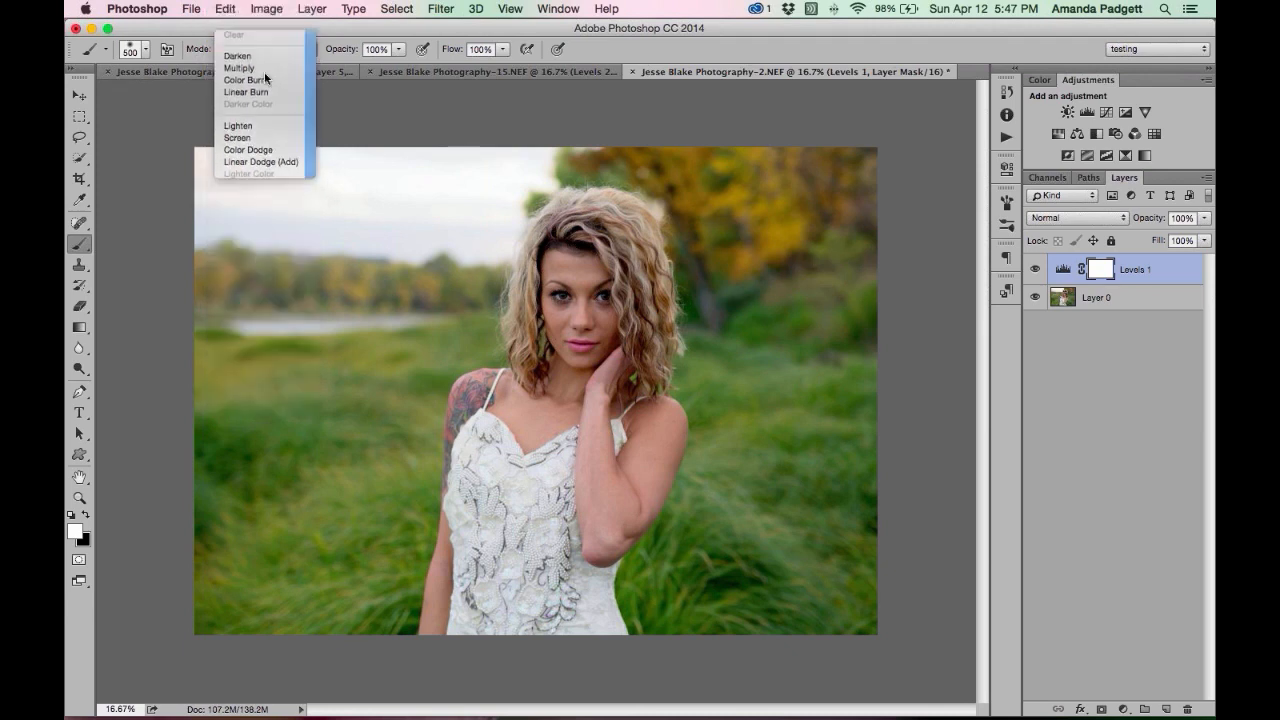
Set the brush's painting mode back to Normal.
left_click(269, 52)
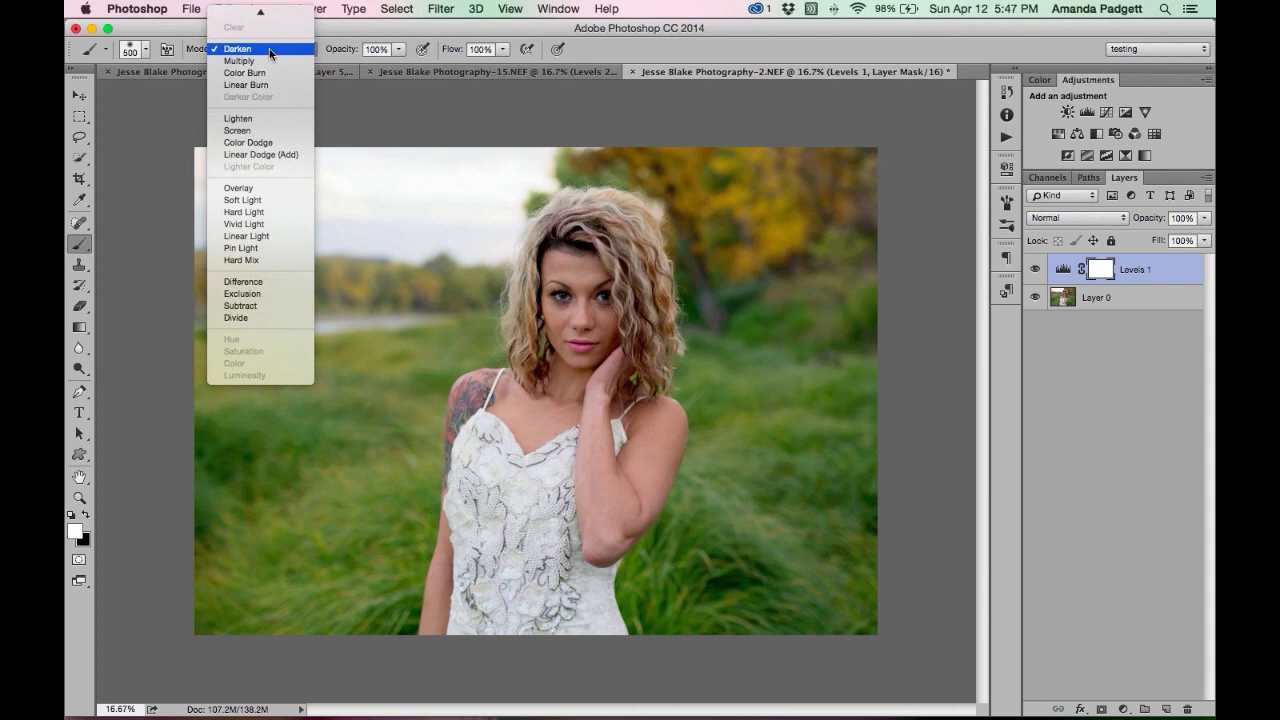
scroll(270, 53, "up", 1)
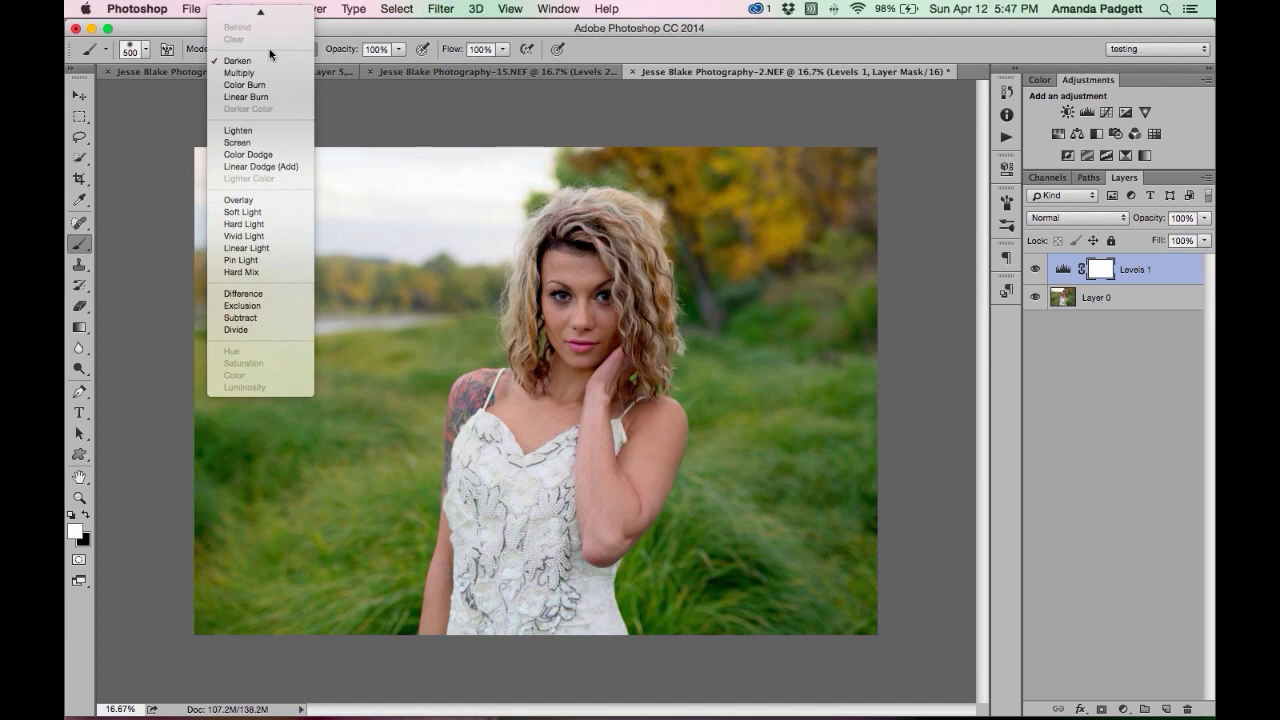
scroll(268, 50, "up", 1)
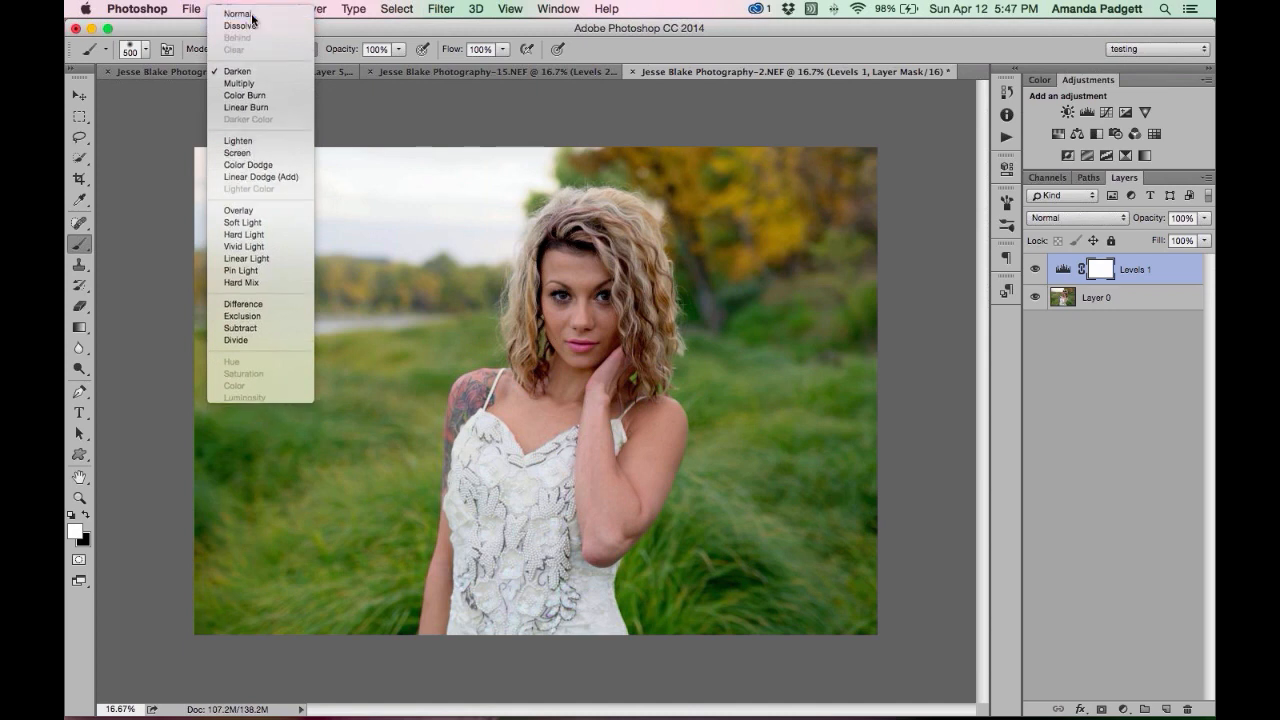
left_click(252, 15)
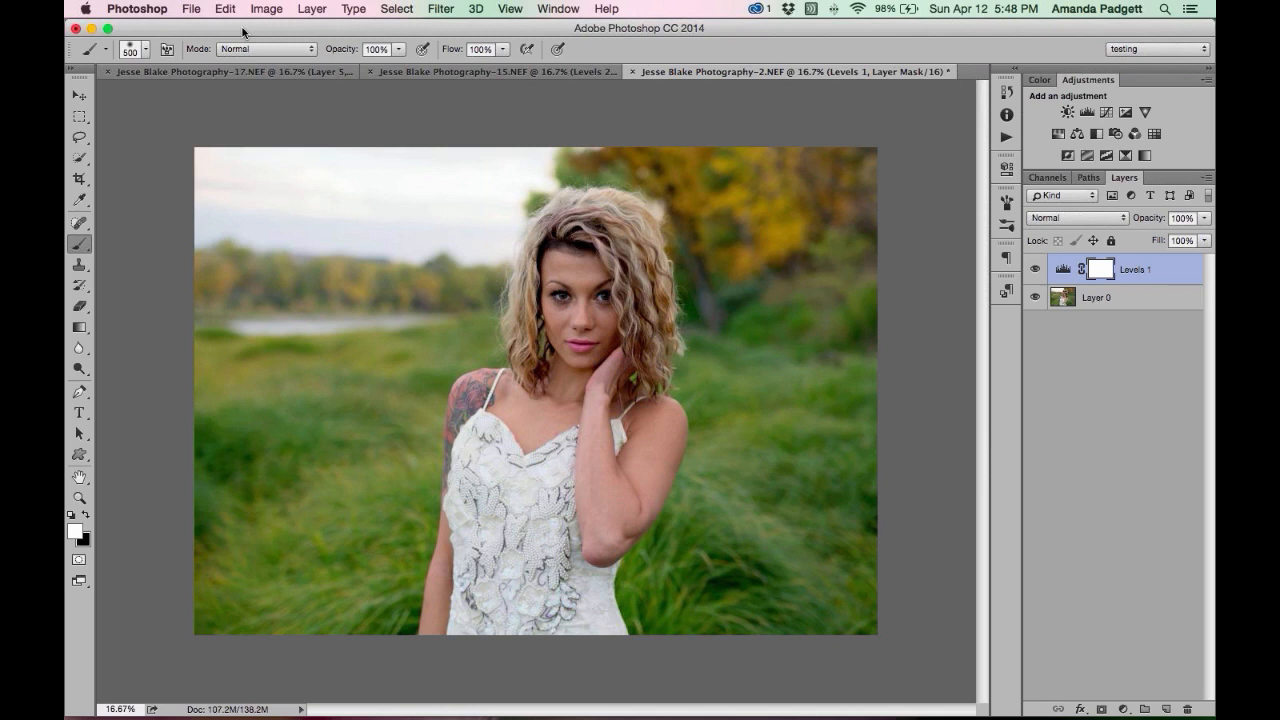
Show the Tool Presets panel in the workspace.
left_click(110, 50)
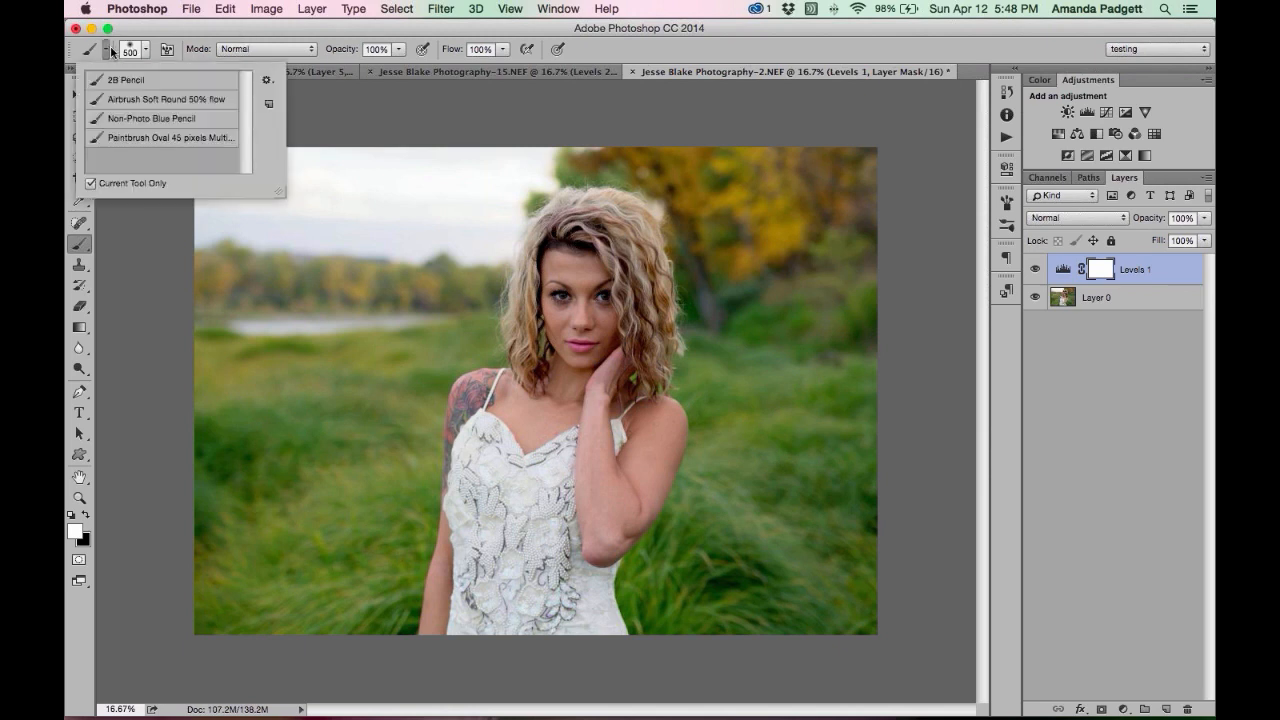
left_click(228, 9)
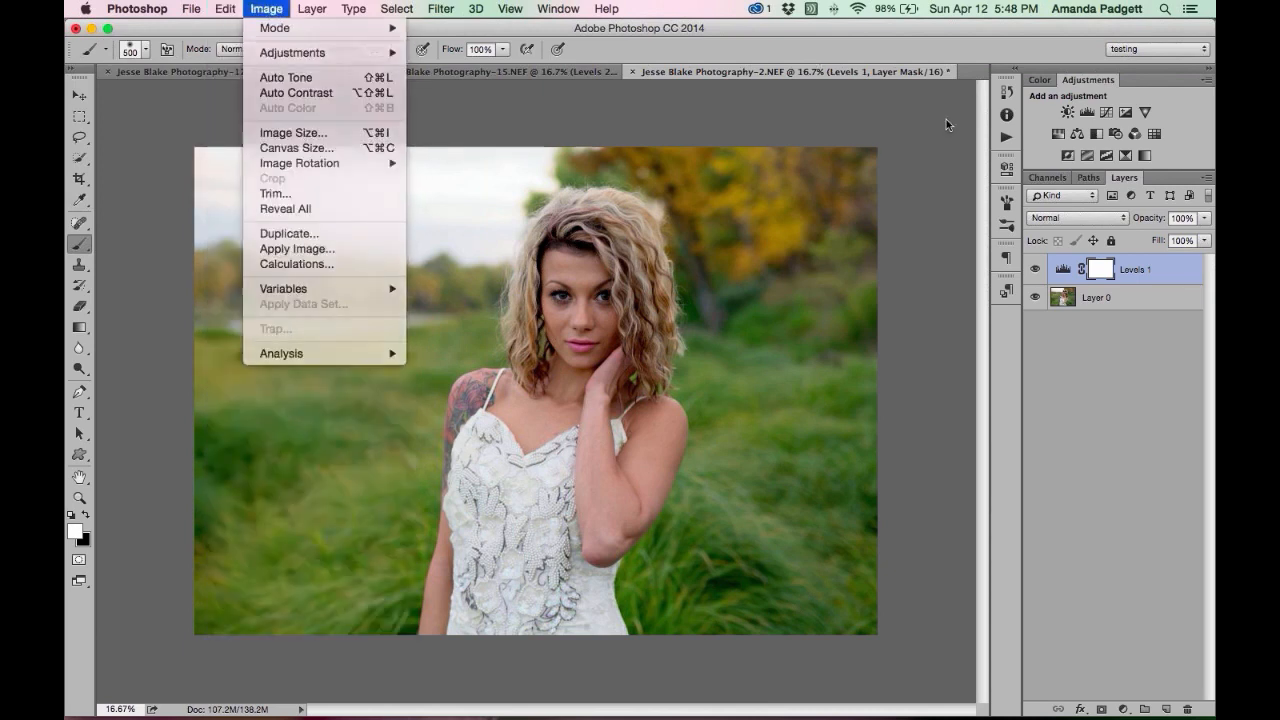
left_click(946, 120)
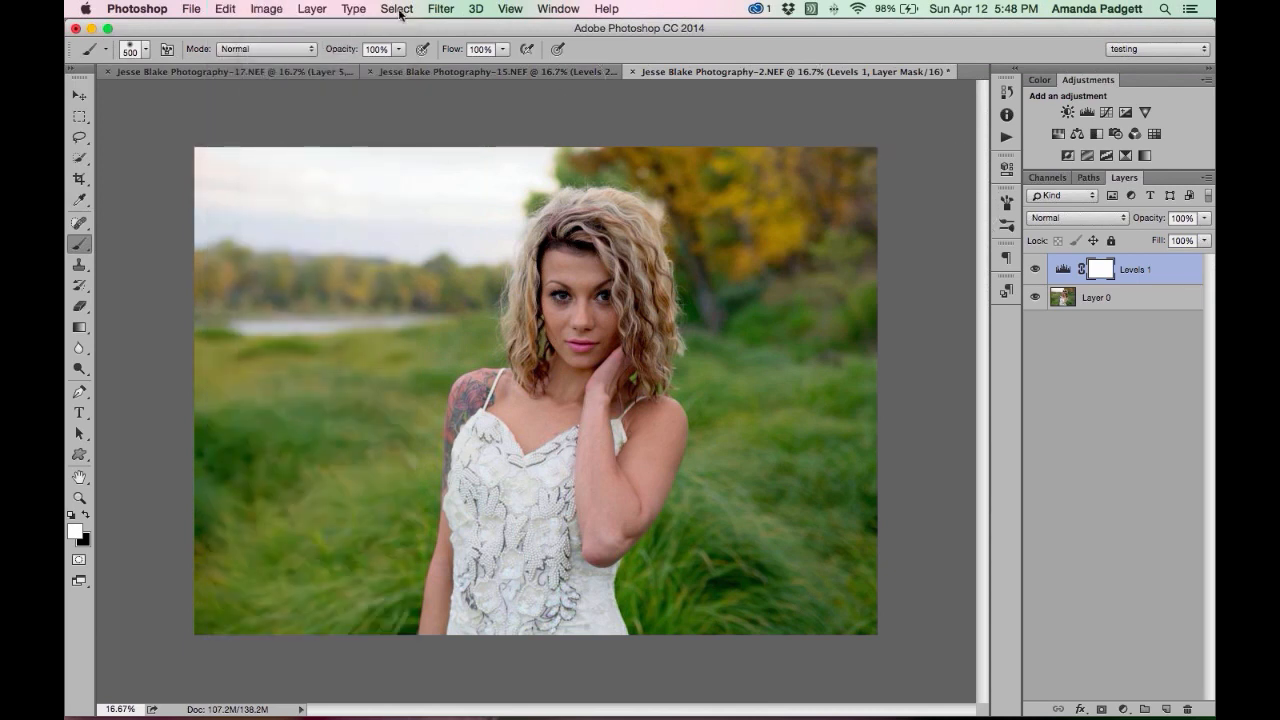
left_click(558, 9)
left_click(618, 502)
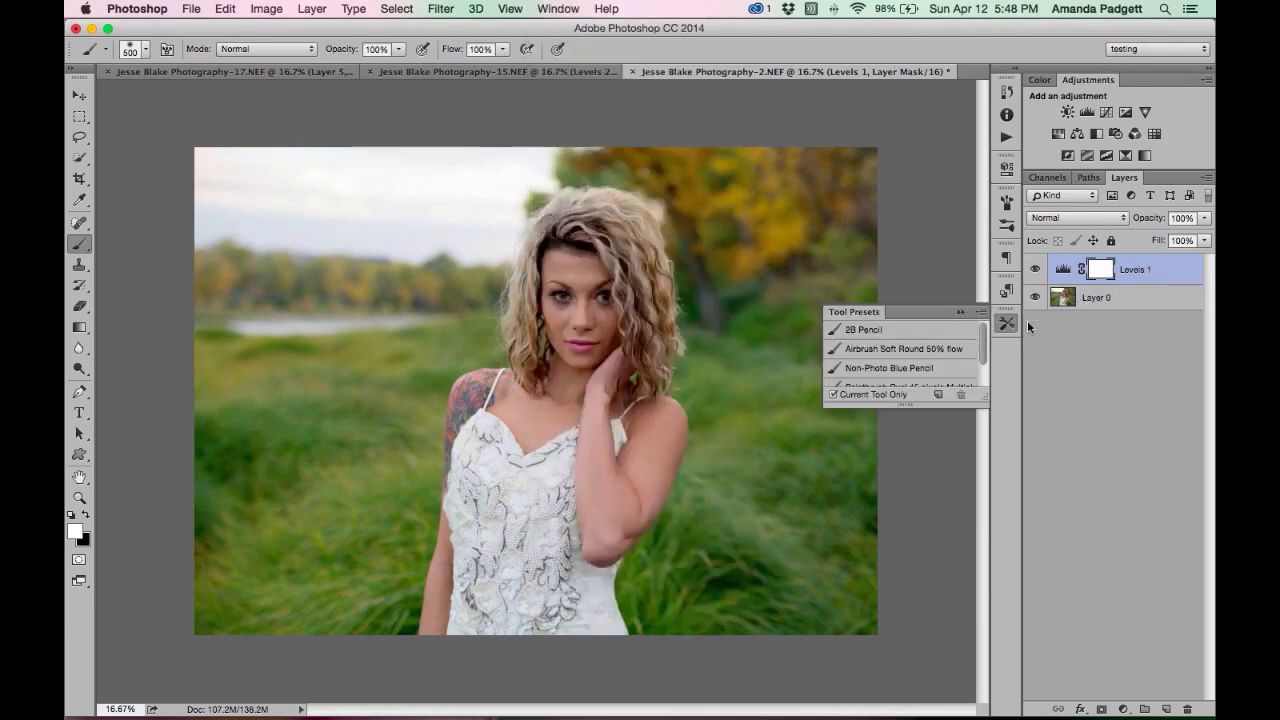
Review the reset commands available for tools and tool presets, and collapse the Tool Presets panel.
left_click(982, 314)
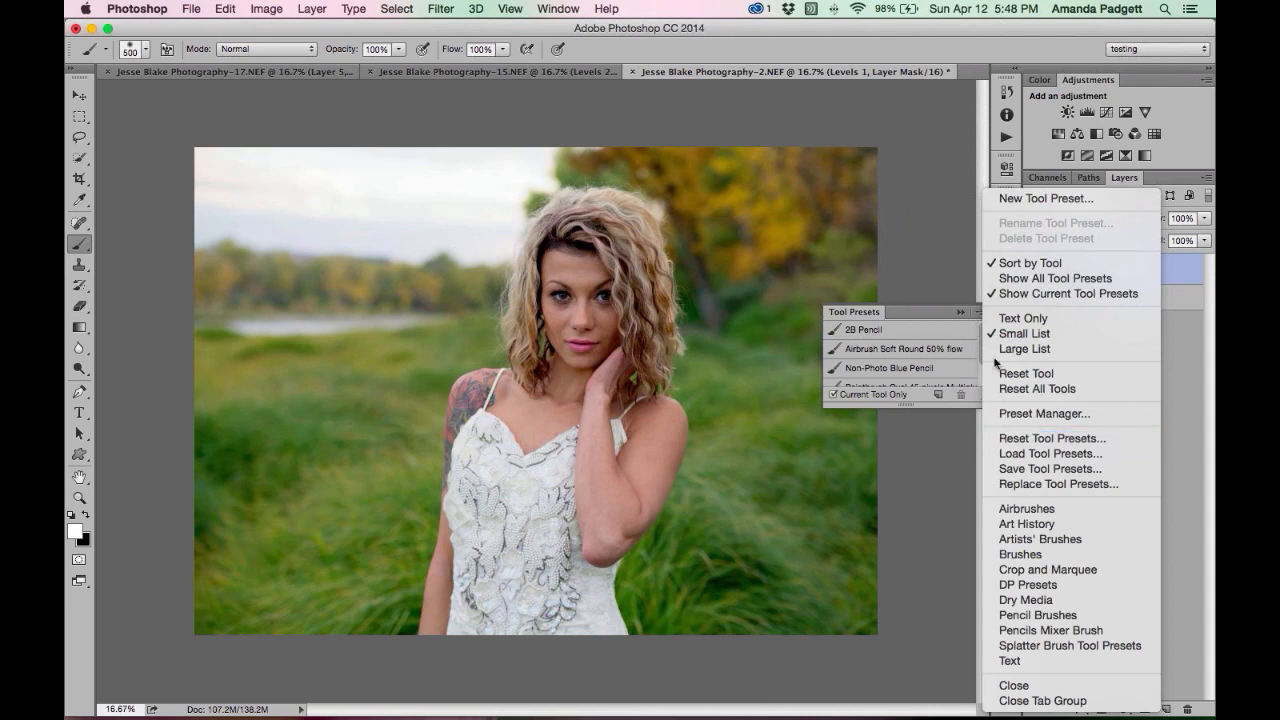
left_click(934, 258)
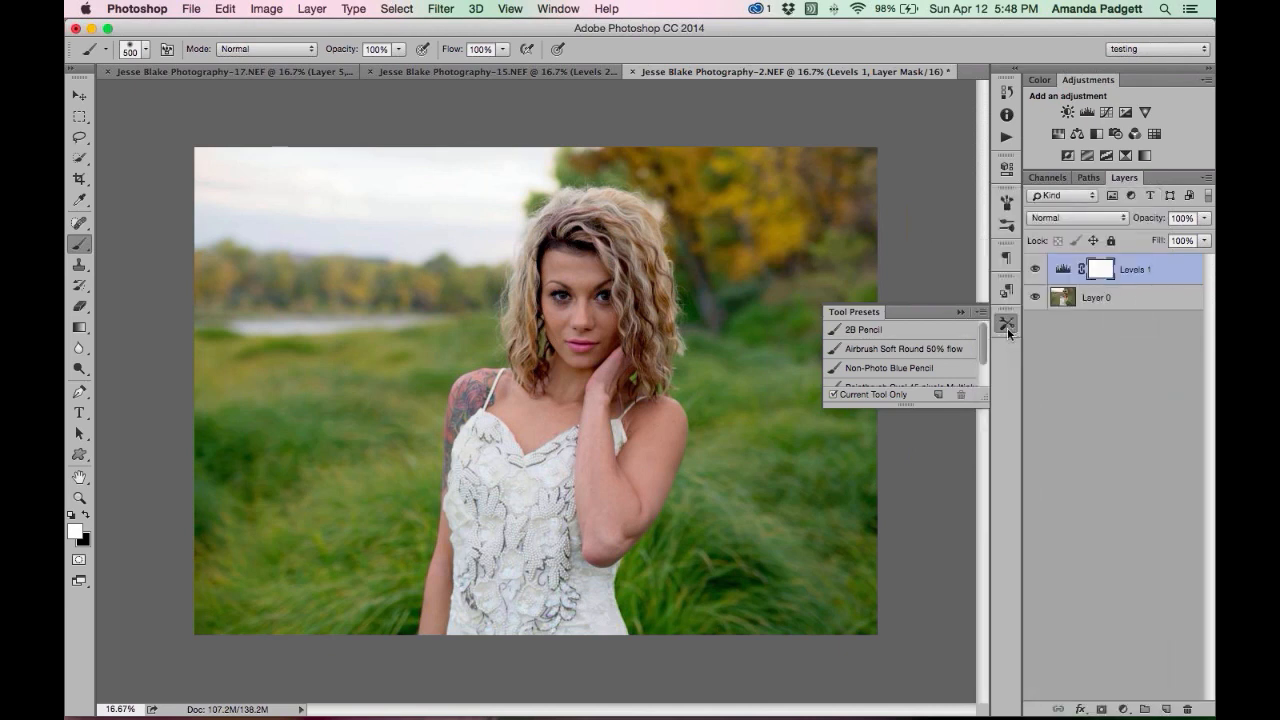
left_click(560, 9)
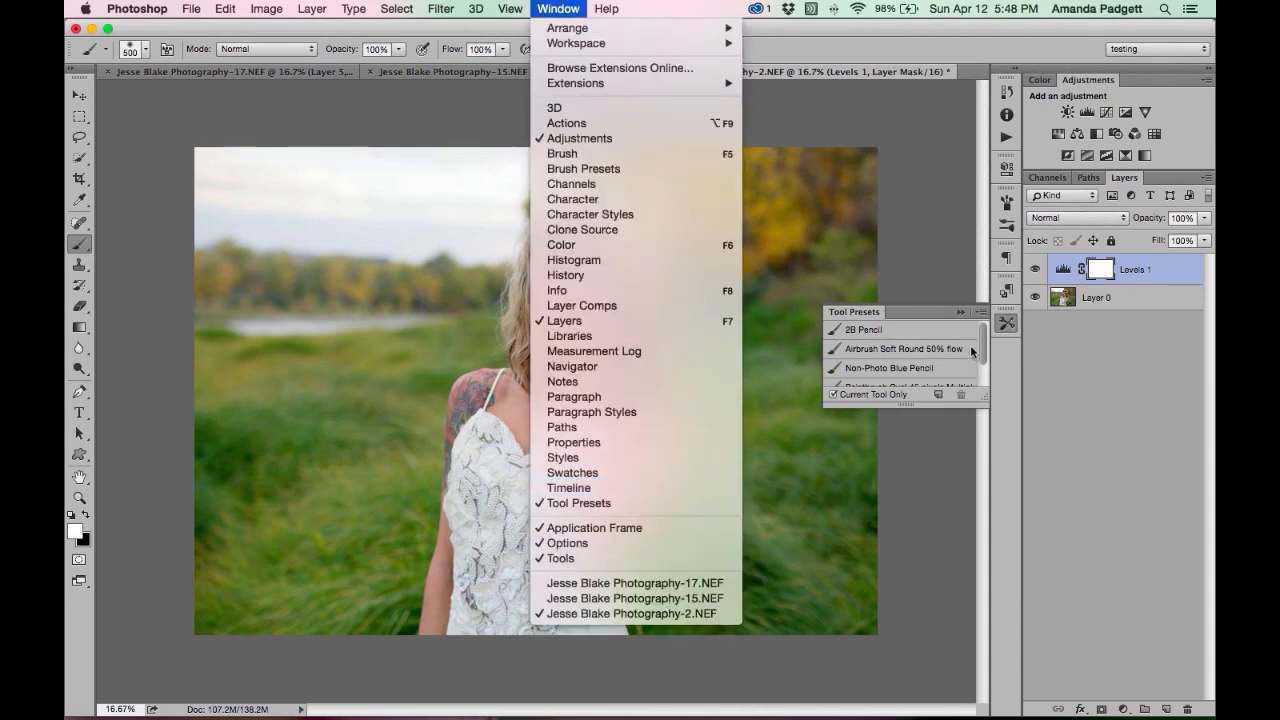
left_click(992, 318)
left_click(980, 312)
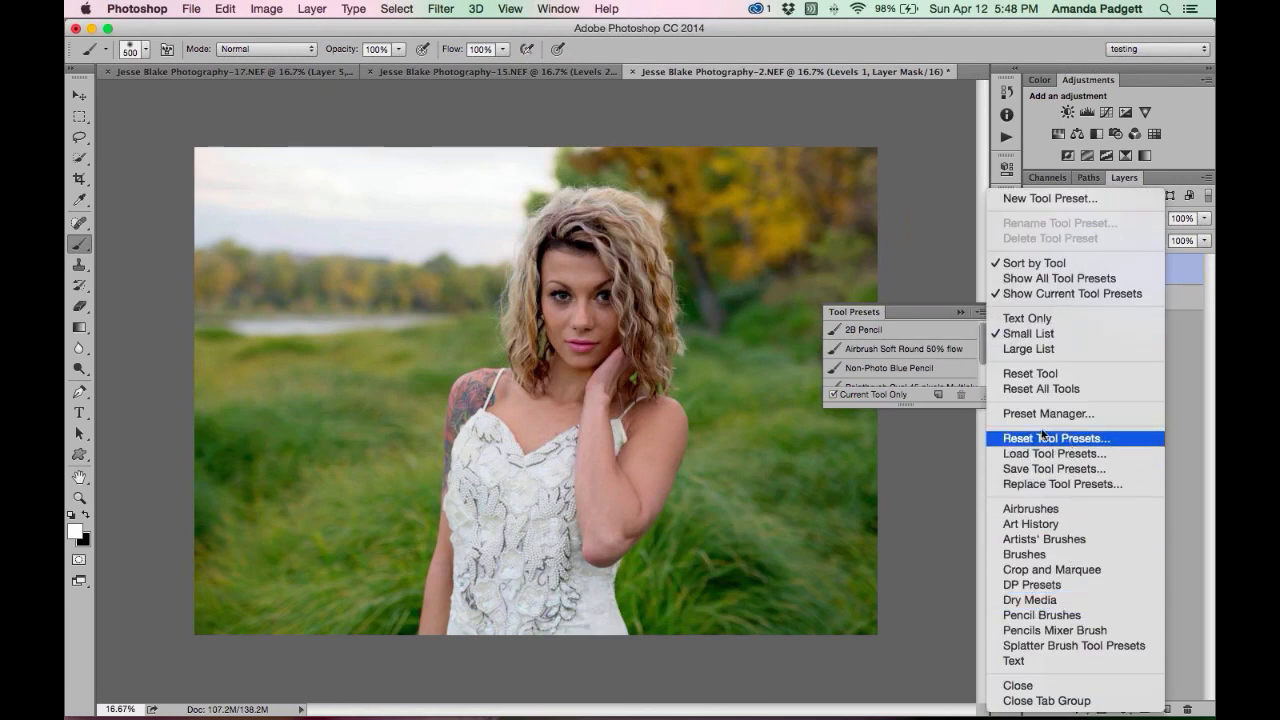
left_click(974, 316)
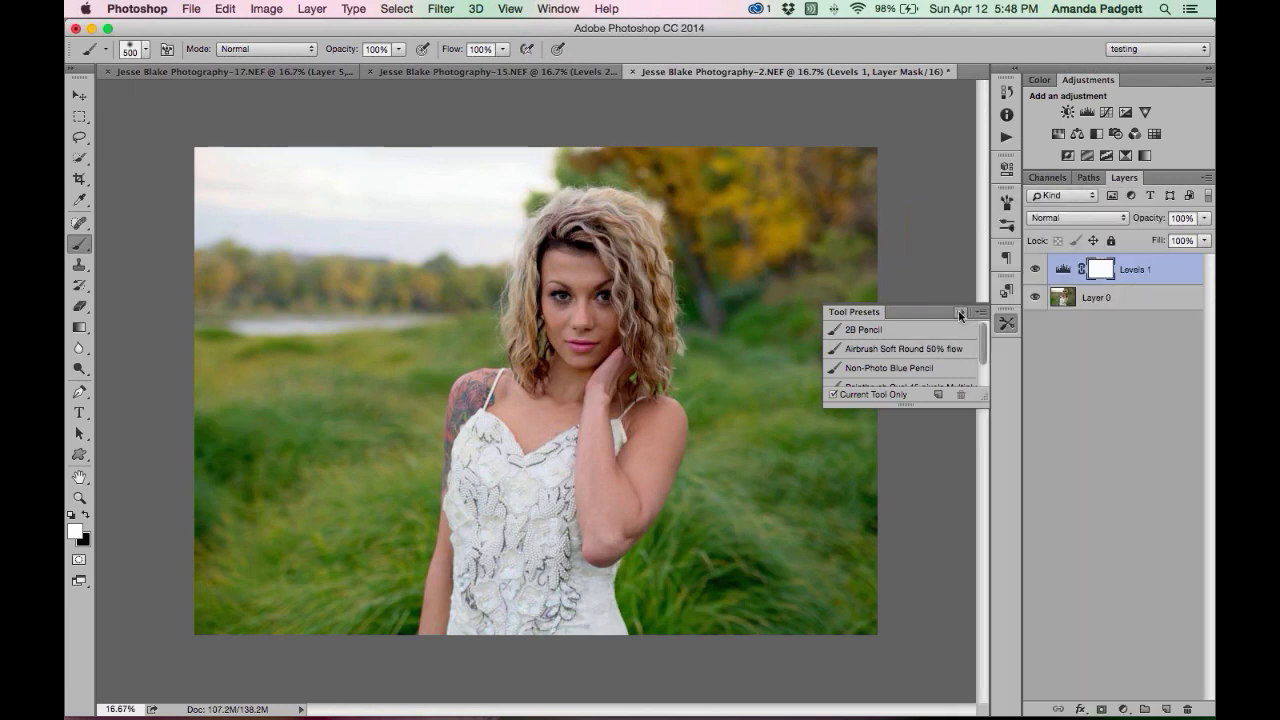
left_click(959, 311)
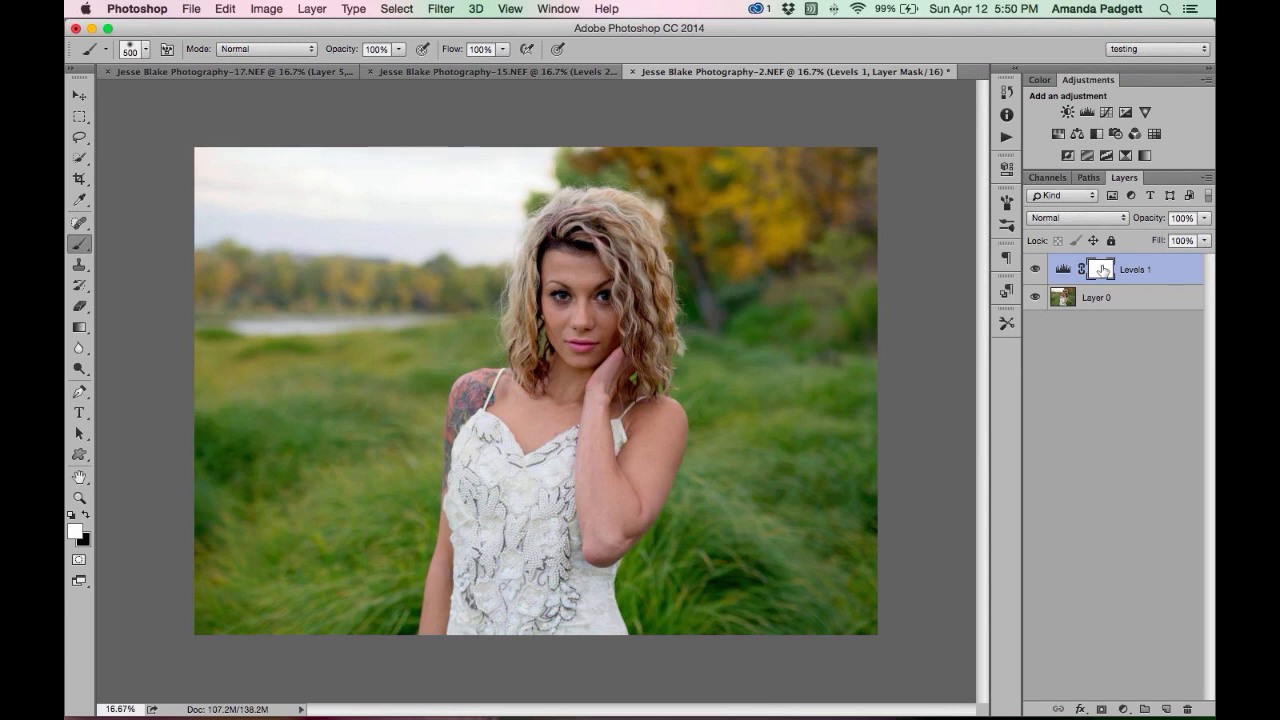
Replace the Levels 1 adjustment layer with a fresh Levels adjustment using a shadow input of 25 and midtones of 1.27.
key("Delete")
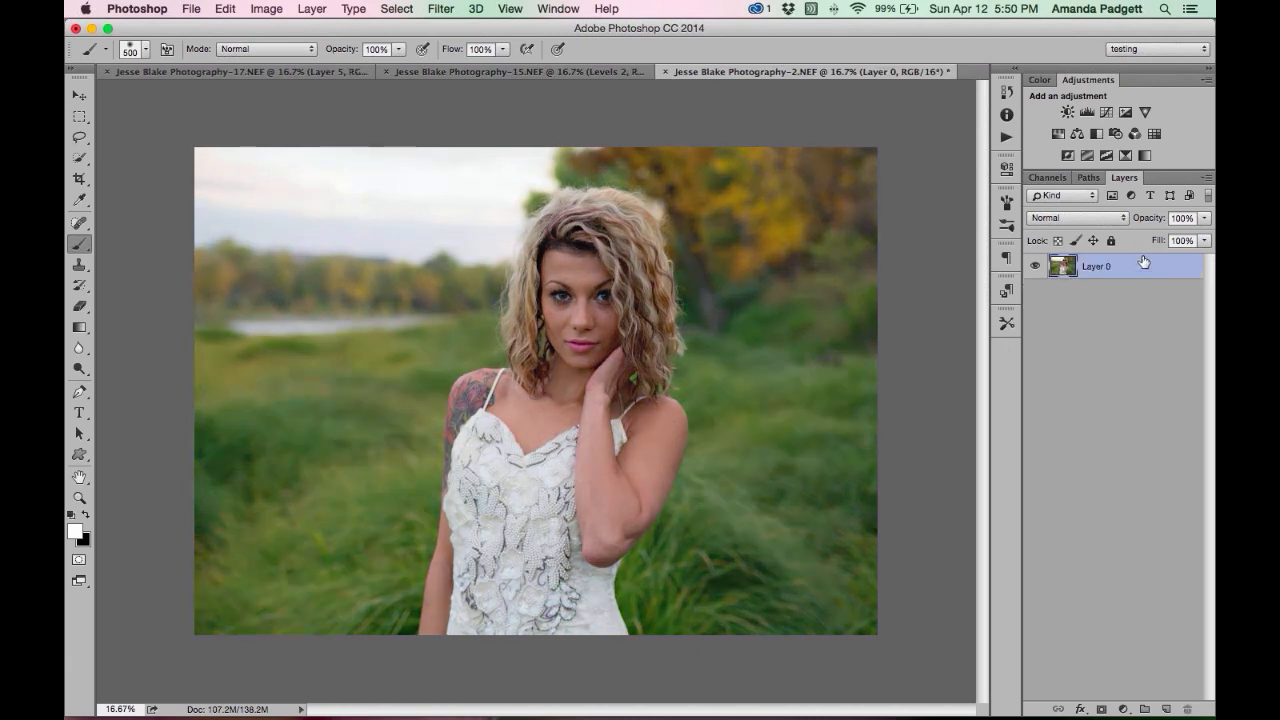
left_click(1086, 112)
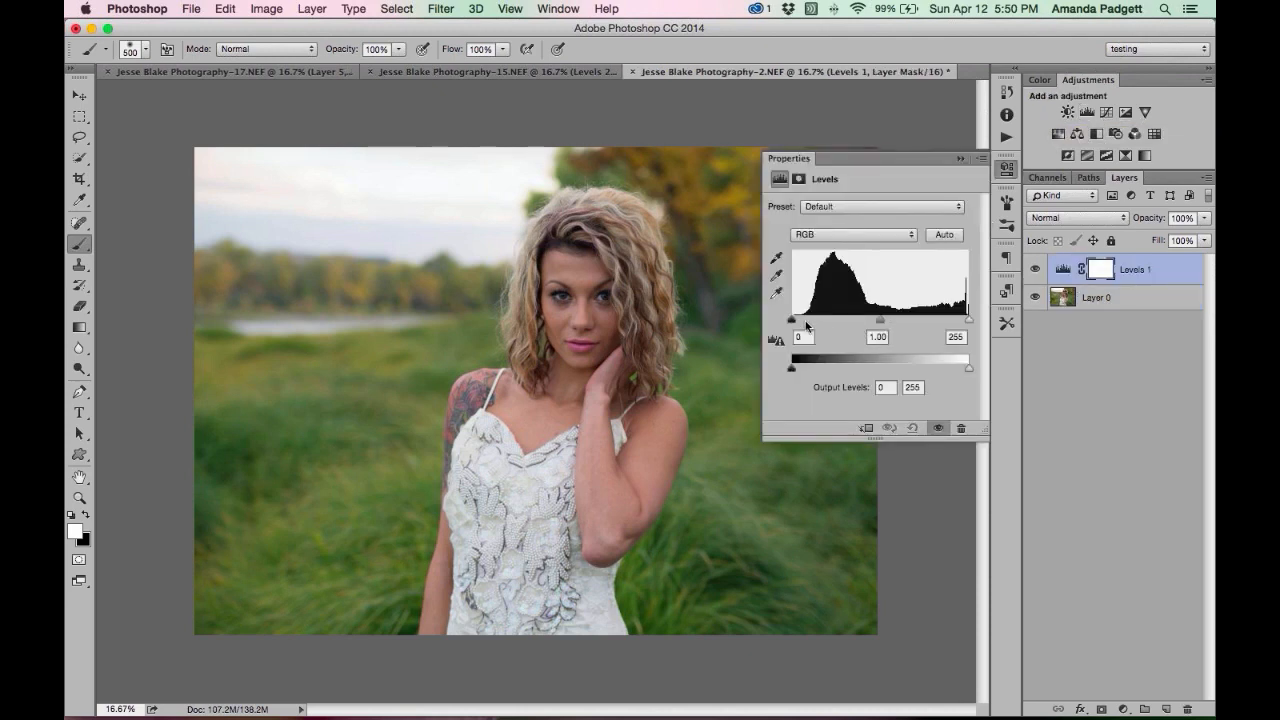
left_click_drag(791, 321, 806, 321)
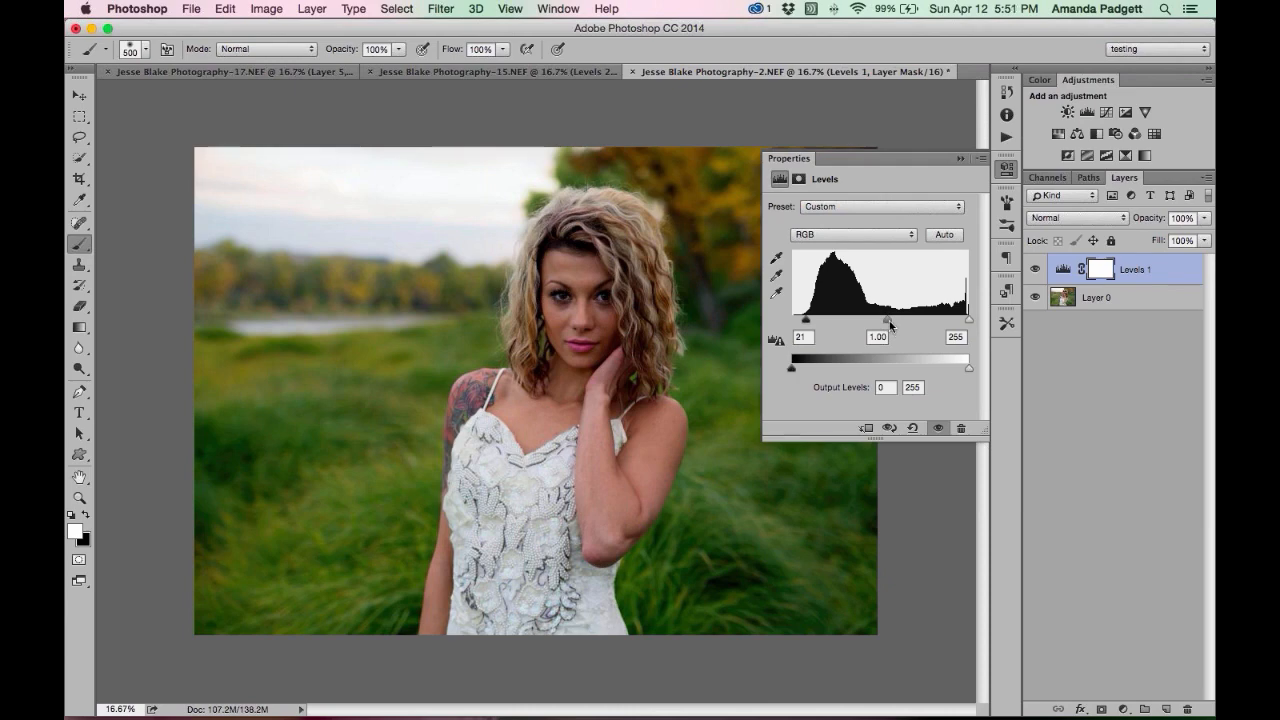
left_click_drag(890, 325, 879, 325)
left_click_drag(878, 323, 810, 323)
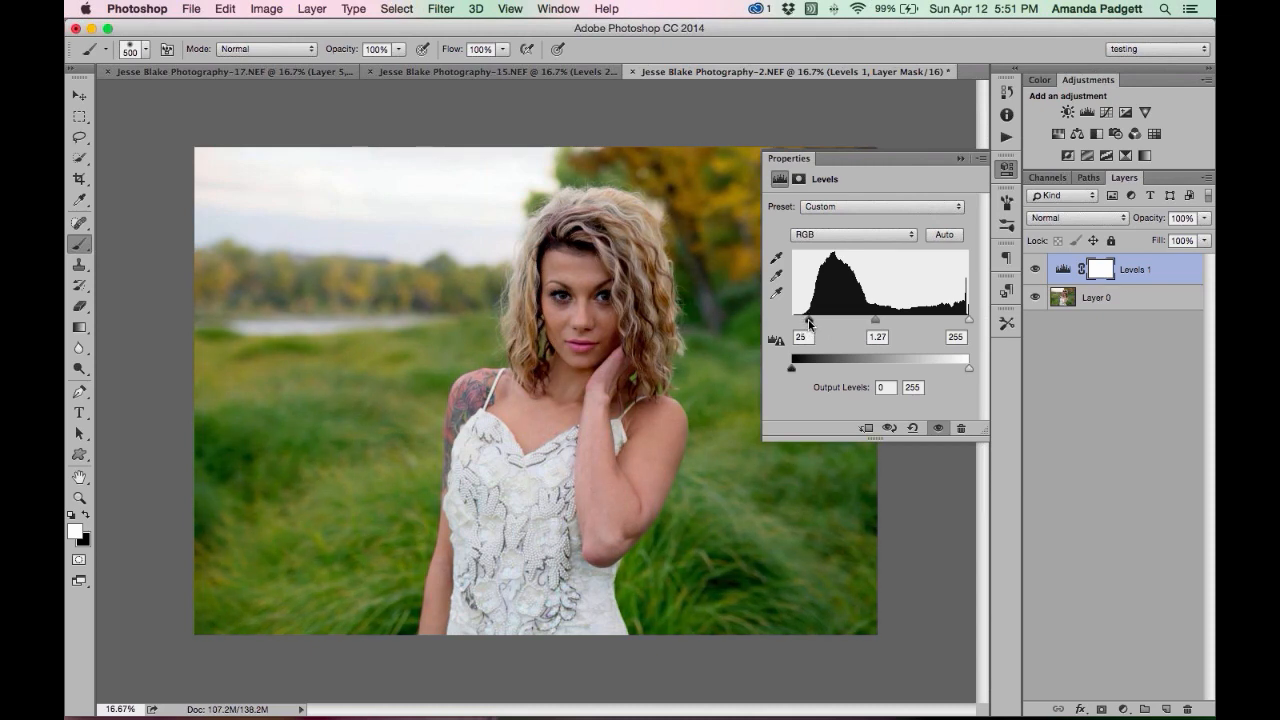
left_click(959, 161)
Compare the portrait with and without the Levels 1 adjustment, leaving that layer hidden.
left_click(1035, 269)
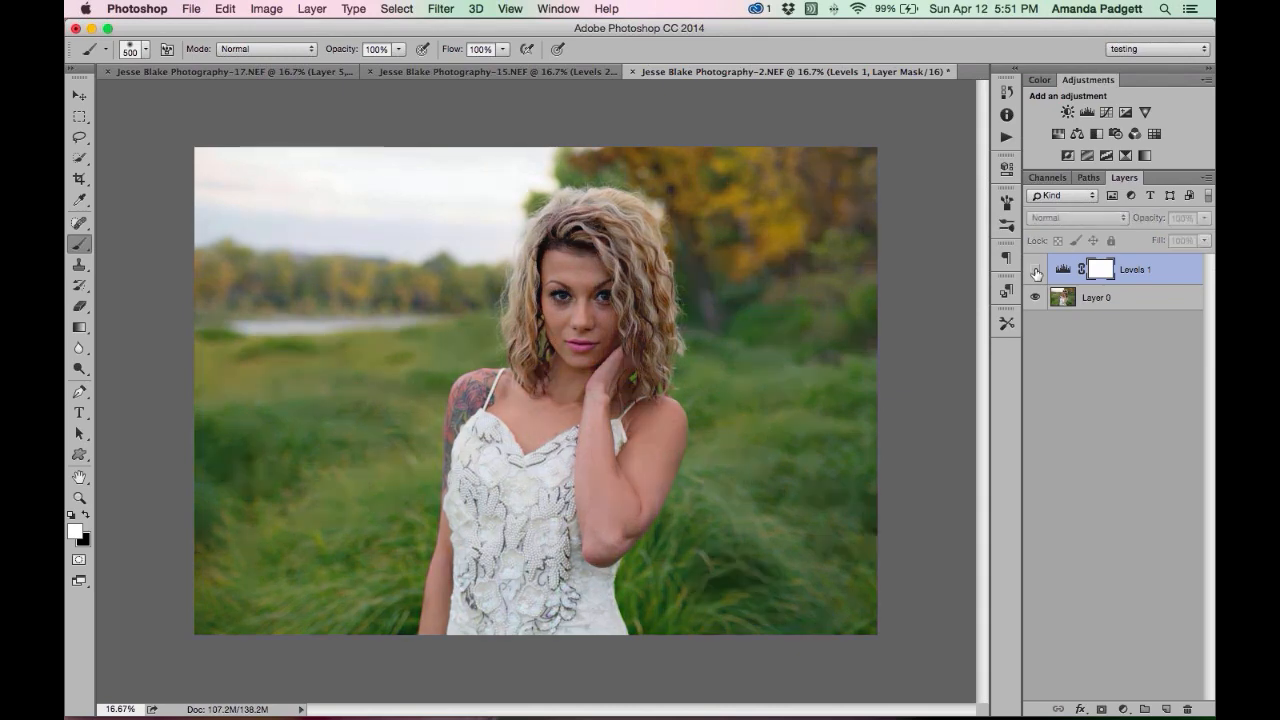
left_click(1035, 269)
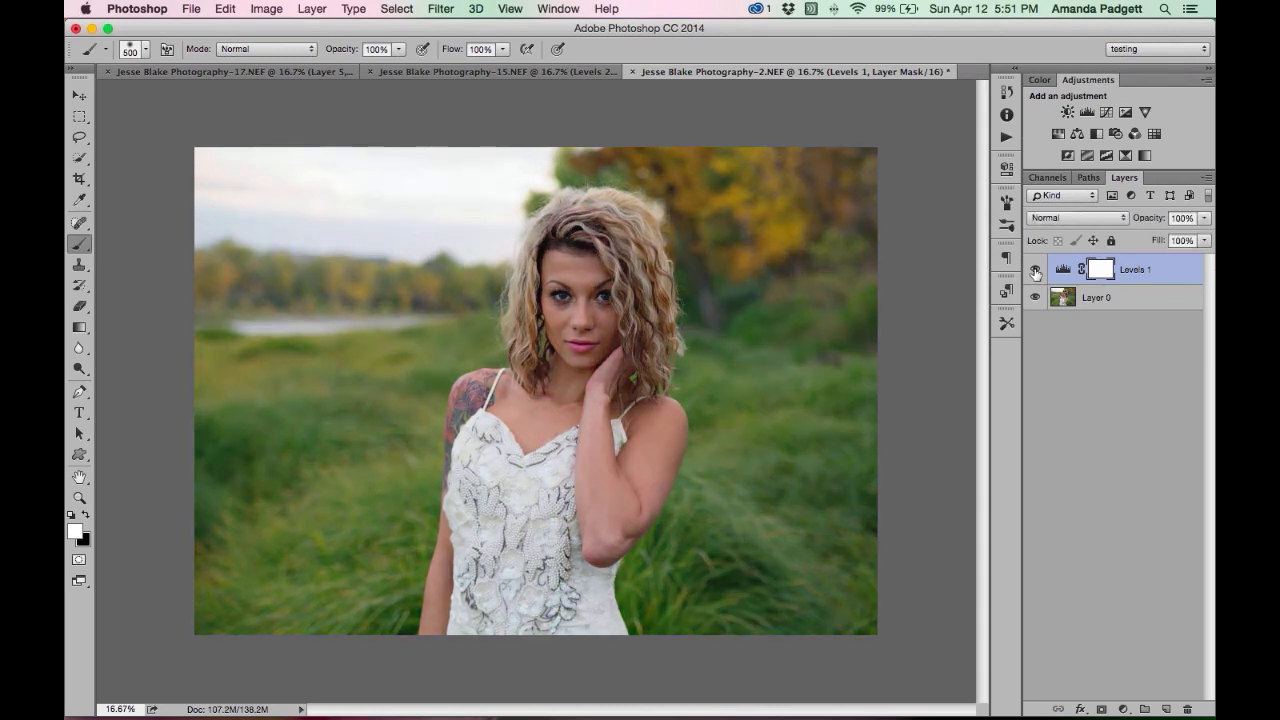
left_click(1035, 269)
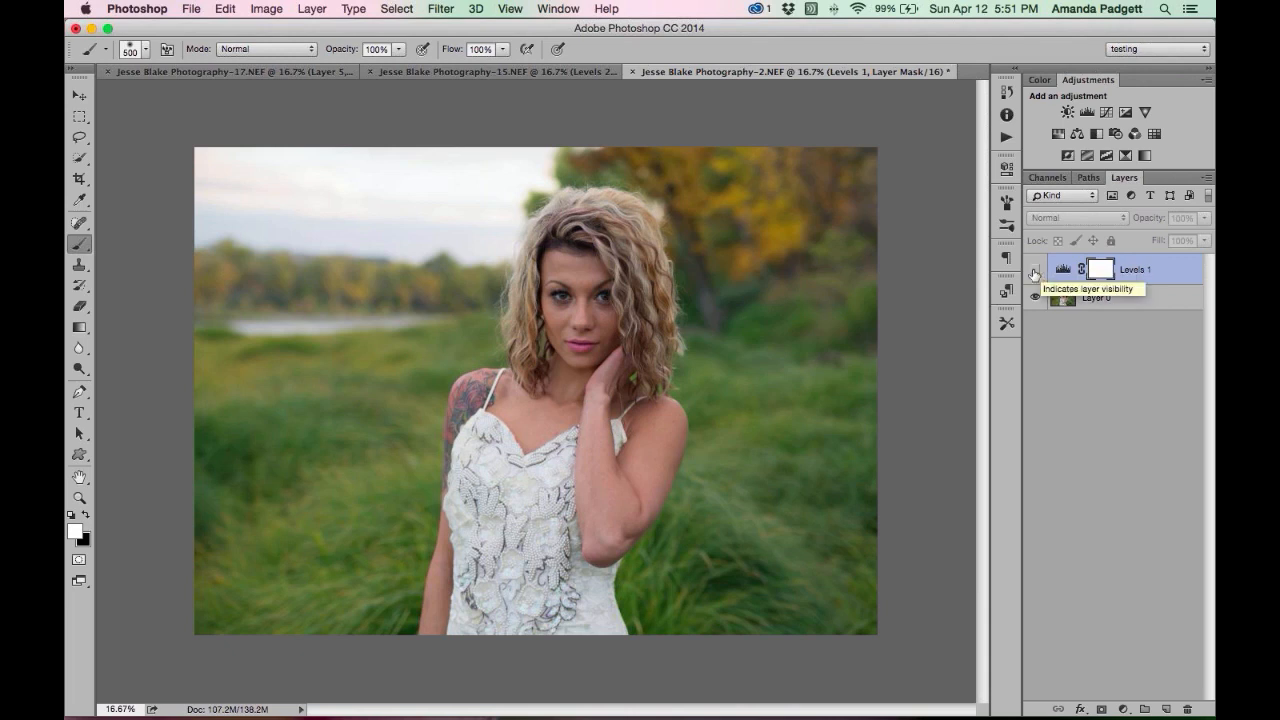
Try a Curves adjustment layer with an S-shaped curve that raises highlights and midtones and lowers shadows, and delete it.
left_click(1108, 111)
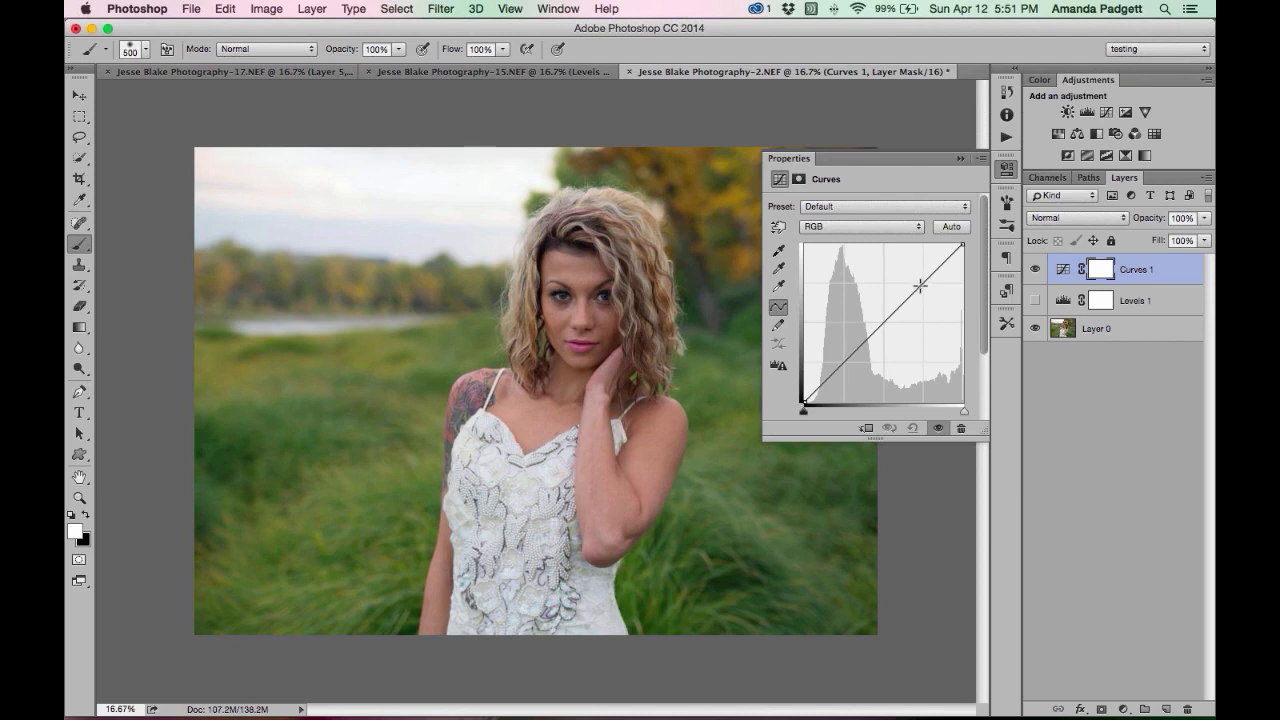
left_click_drag(919, 286, 916, 280)
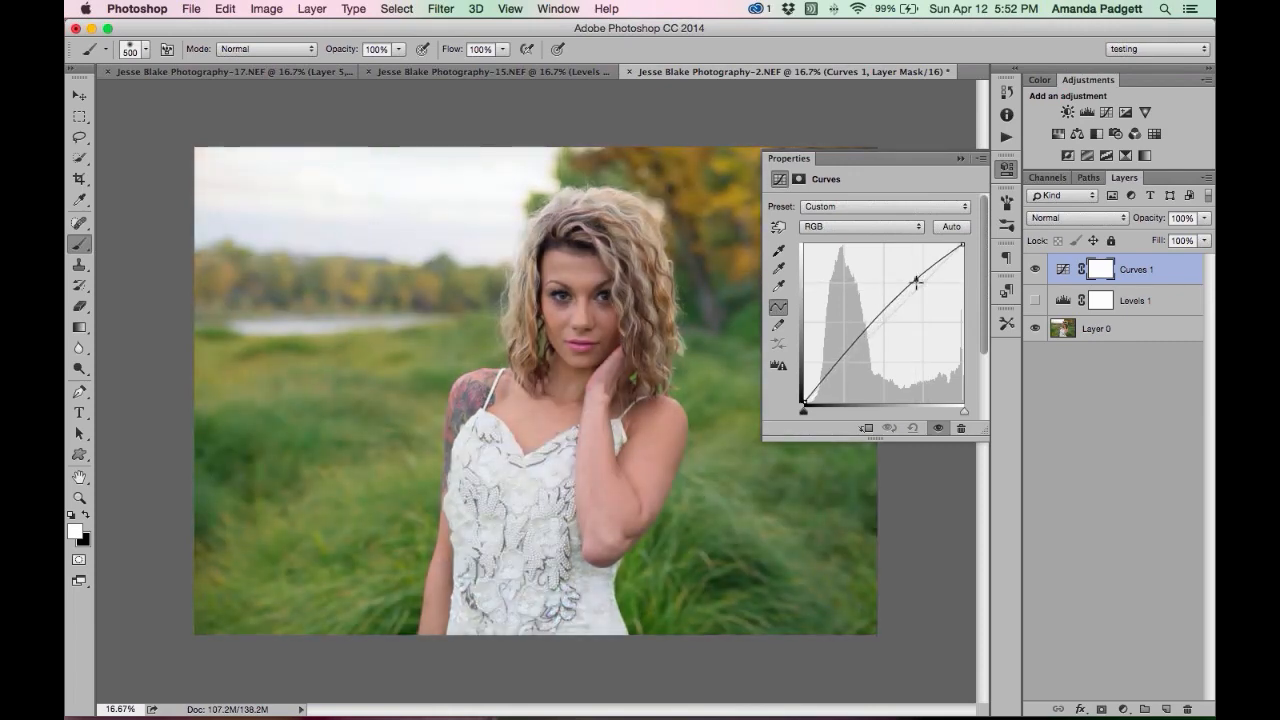
left_click(848, 348)
left_click_drag(848, 348, 853, 365)
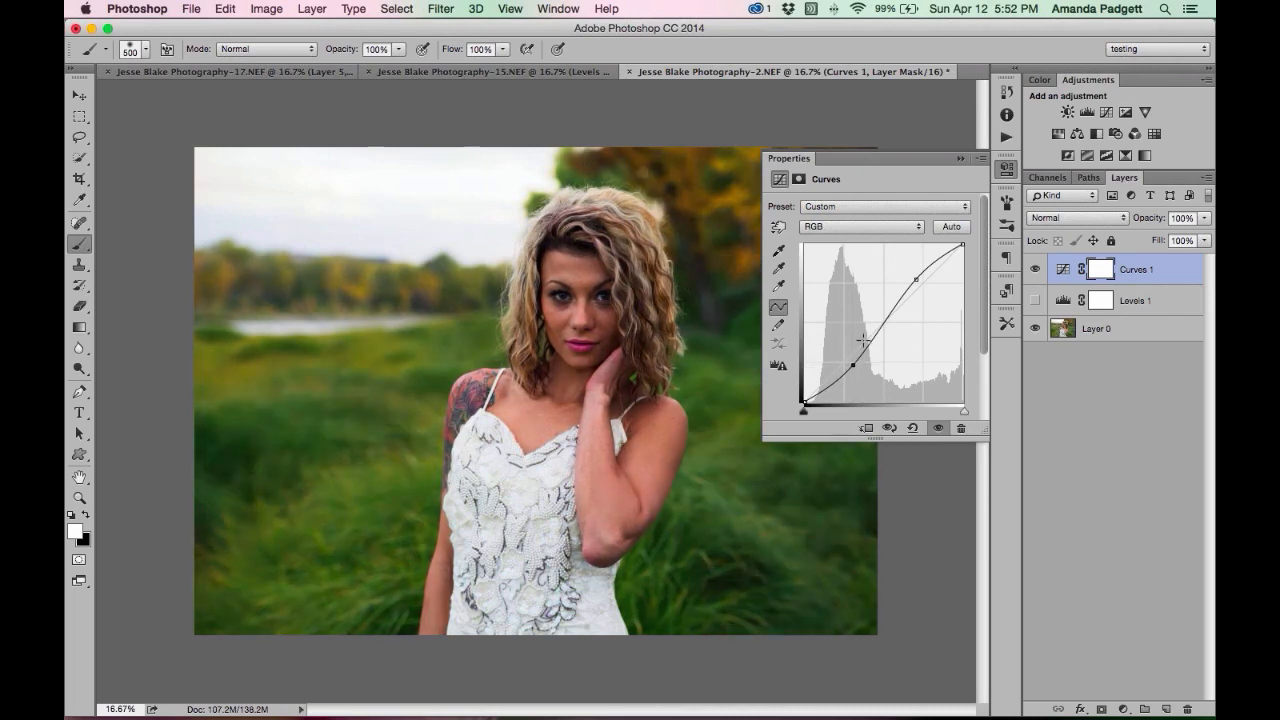
left_click(885, 318)
left_click_drag(885, 318, 881, 316)
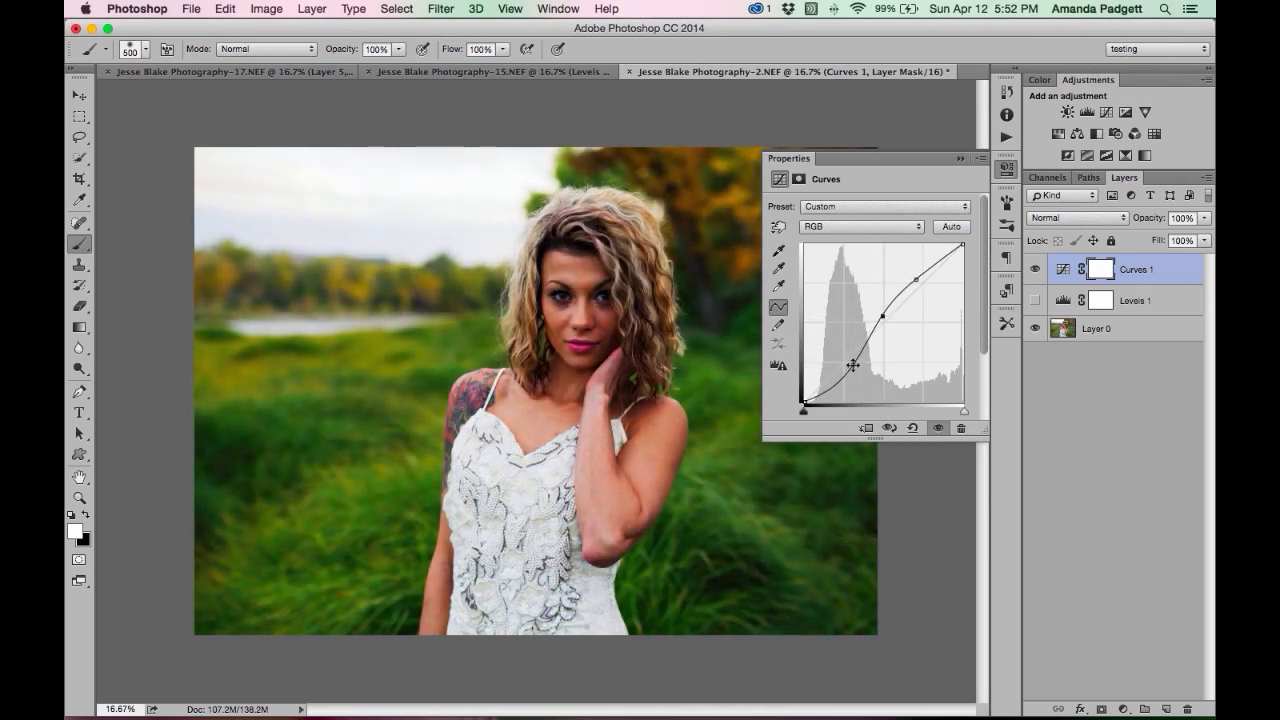
left_click_drag(853, 365, 848, 363)
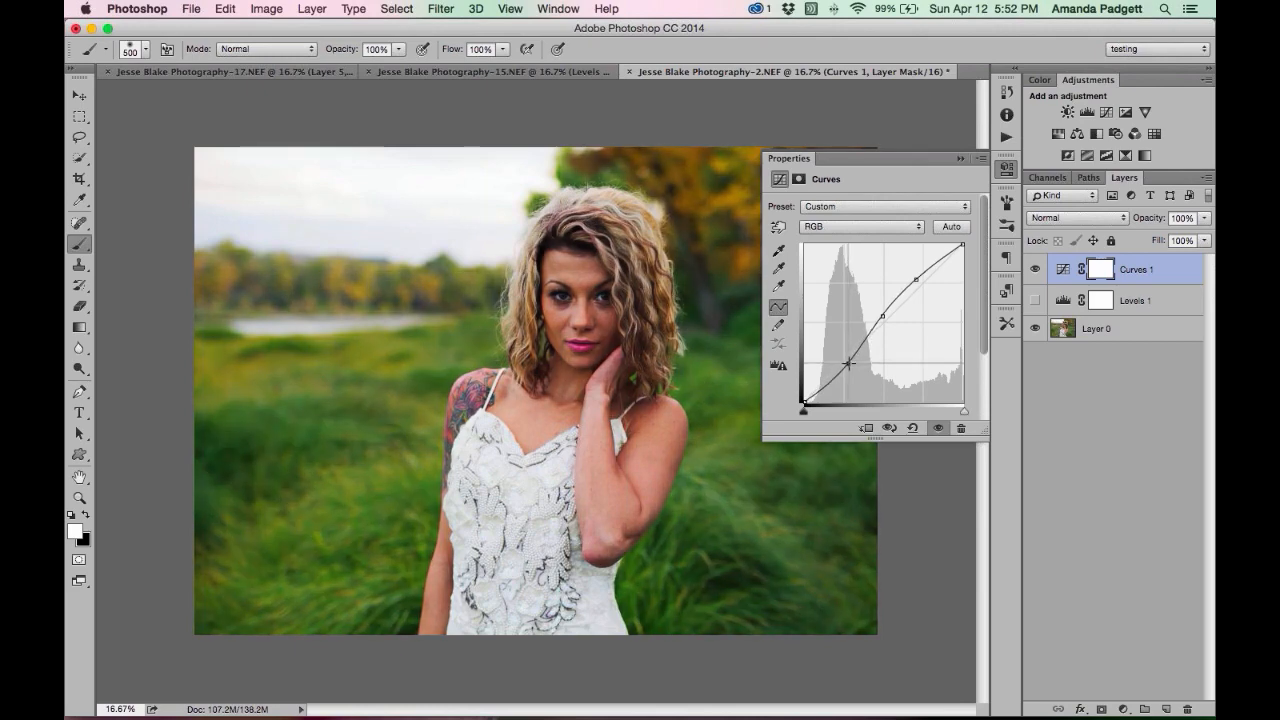
left_click(880, 315)
left_click_drag(880, 315, 917, 277)
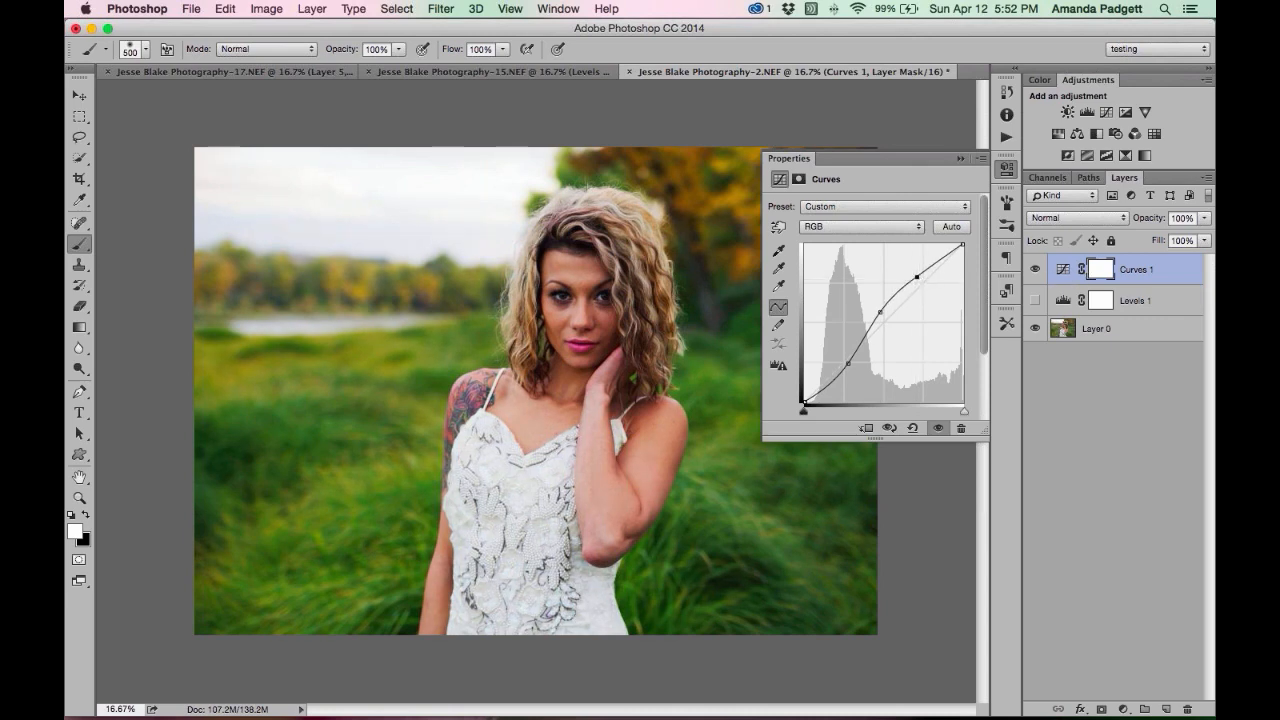
left_click(959, 161)
key("Delete")
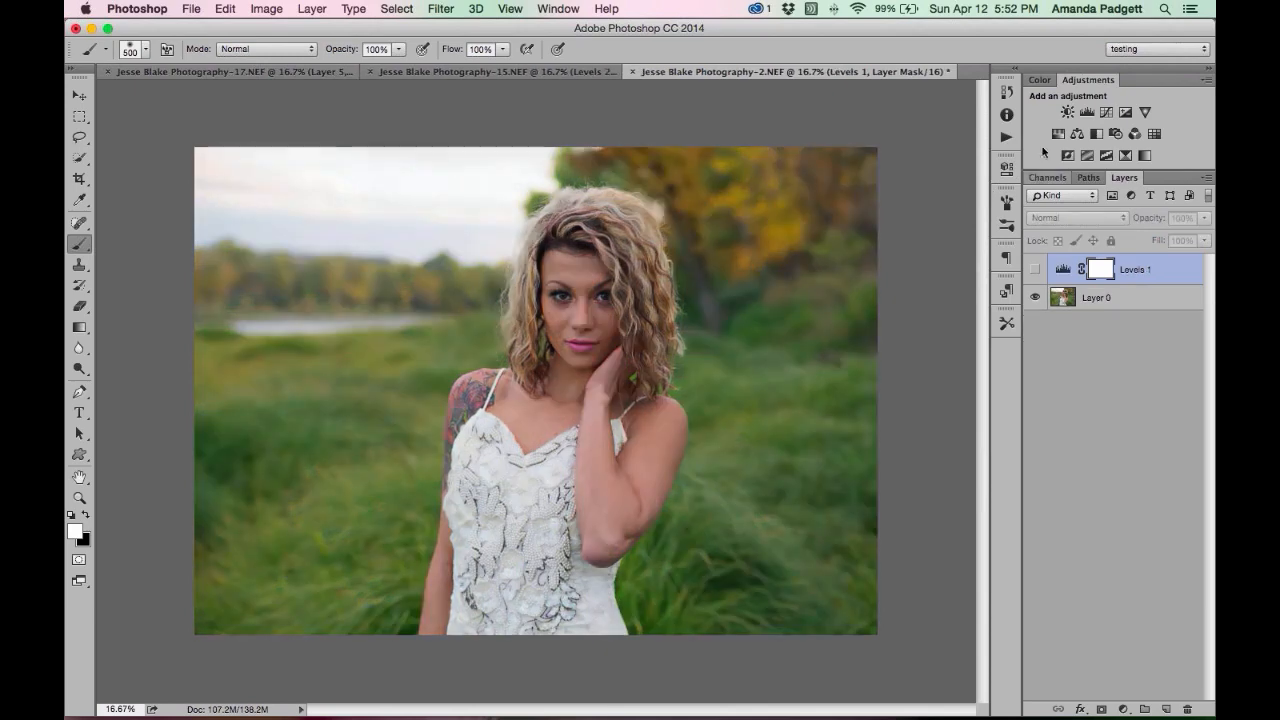
Add a Curves adjustment layer with a gentle S-curve, including an extra point that lifts the midtones.
left_click(1107, 112)
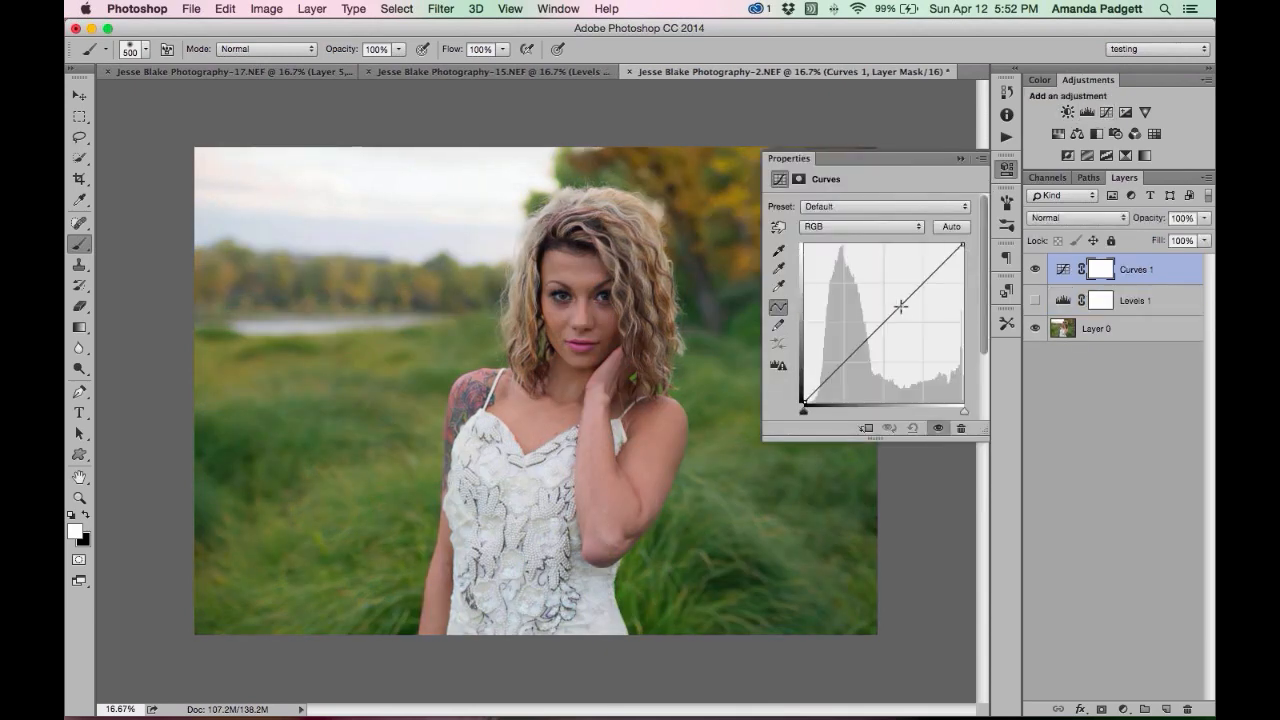
mouse_move(910, 296)
left_mouse_down()
mouse_move(908, 258)
mouse_move(908, 294)
left_mouse_up()
left_click_drag(855, 346, 857, 354)
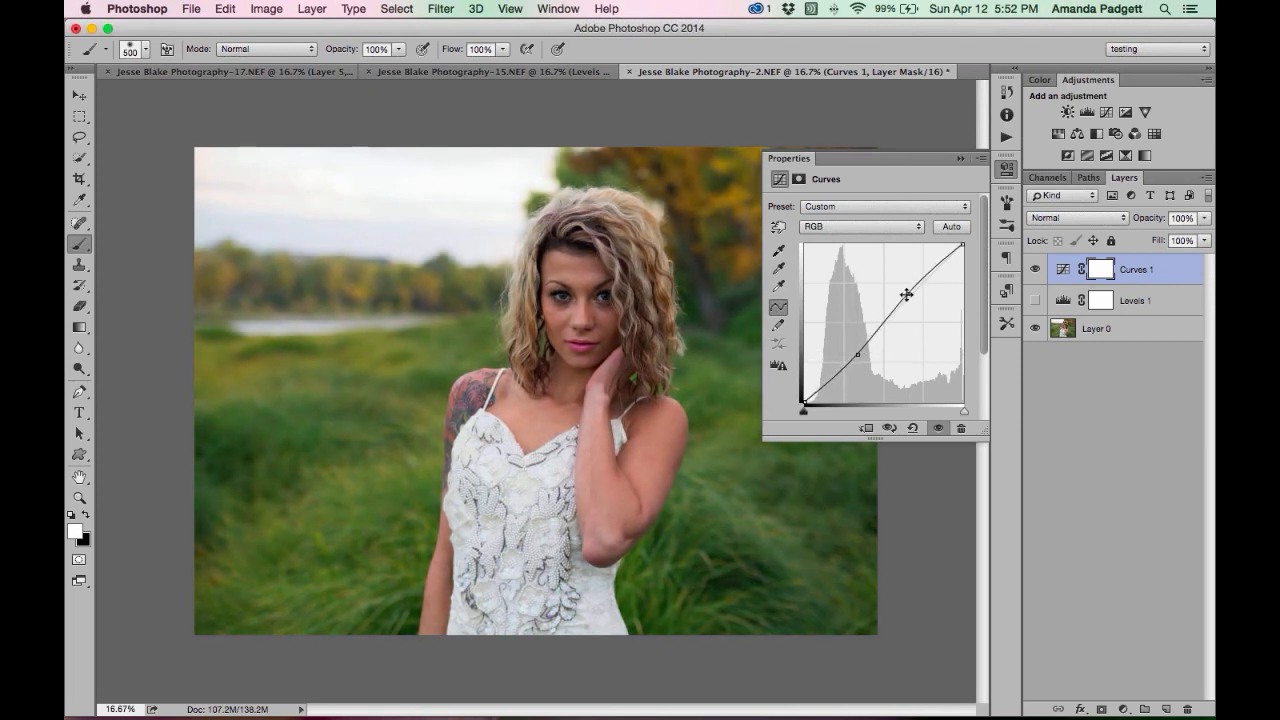
left_click_drag(907, 293, 877, 326)
left_click(877, 326)
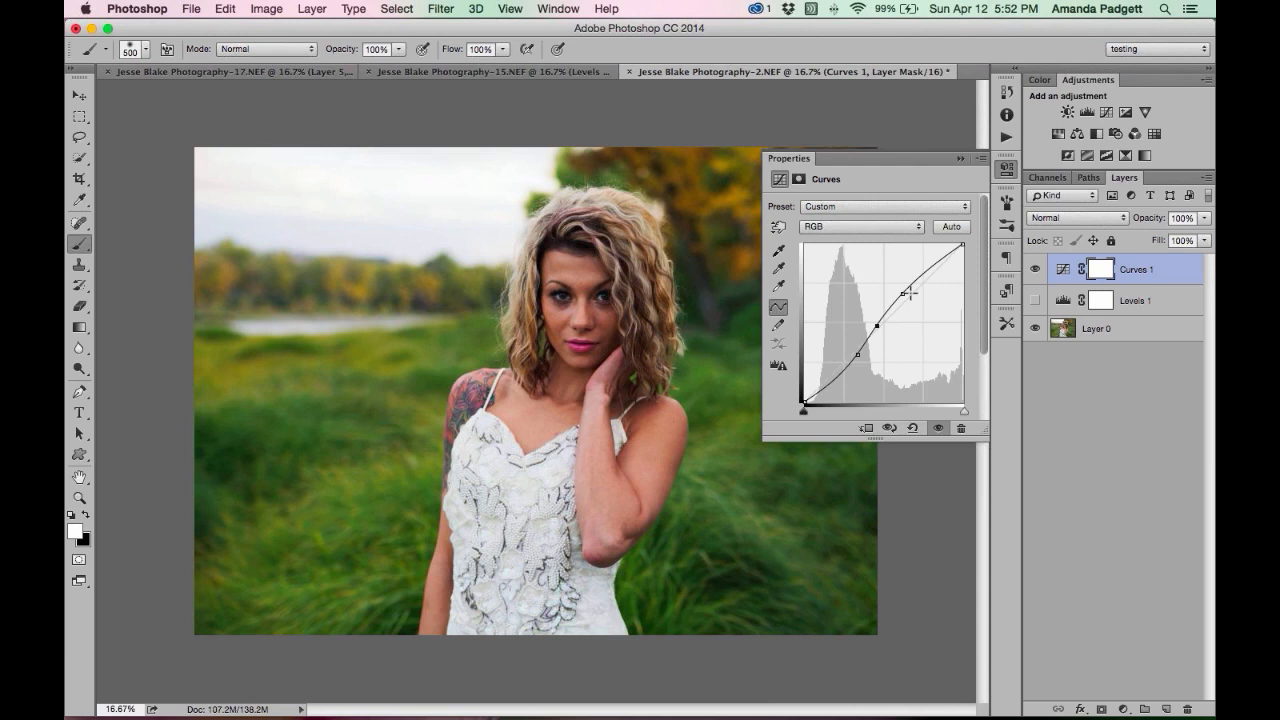
left_click_drag(904, 292, 878, 324)
left_click(960, 158)
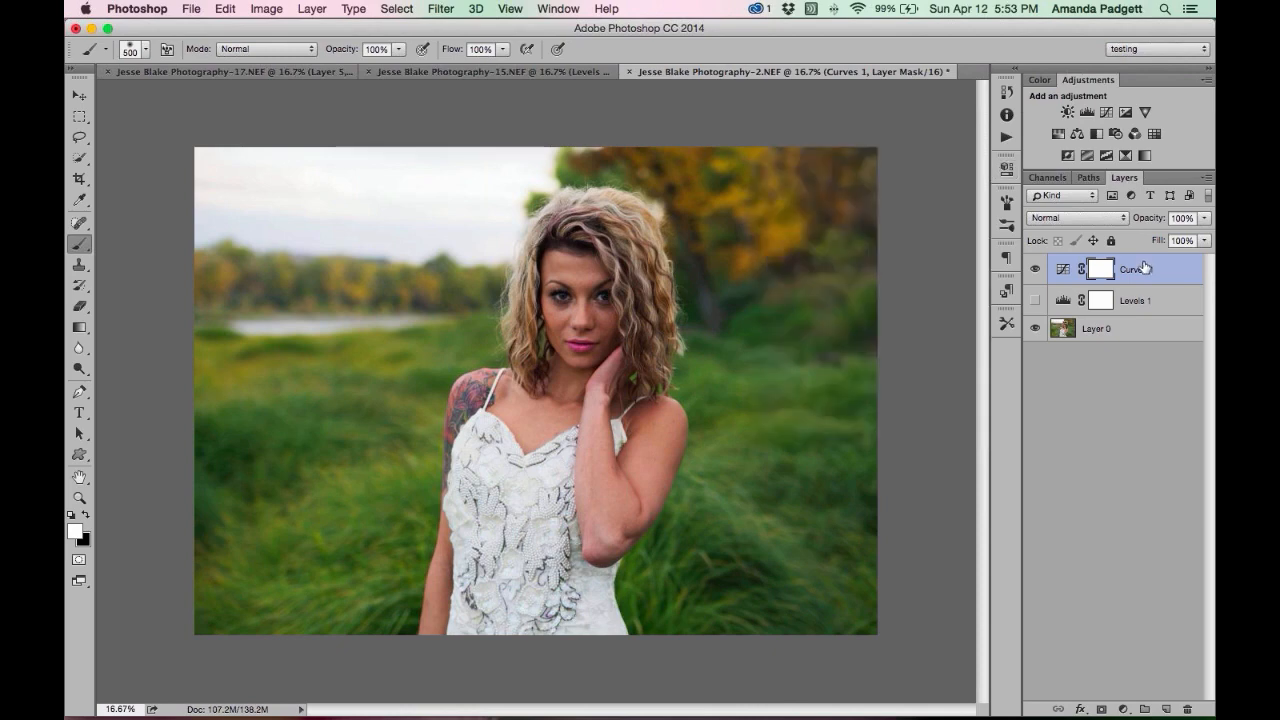
Delete the Curves 1 layer and make the Levels 1 adjustment layer visible again.
left_click(1033, 271)
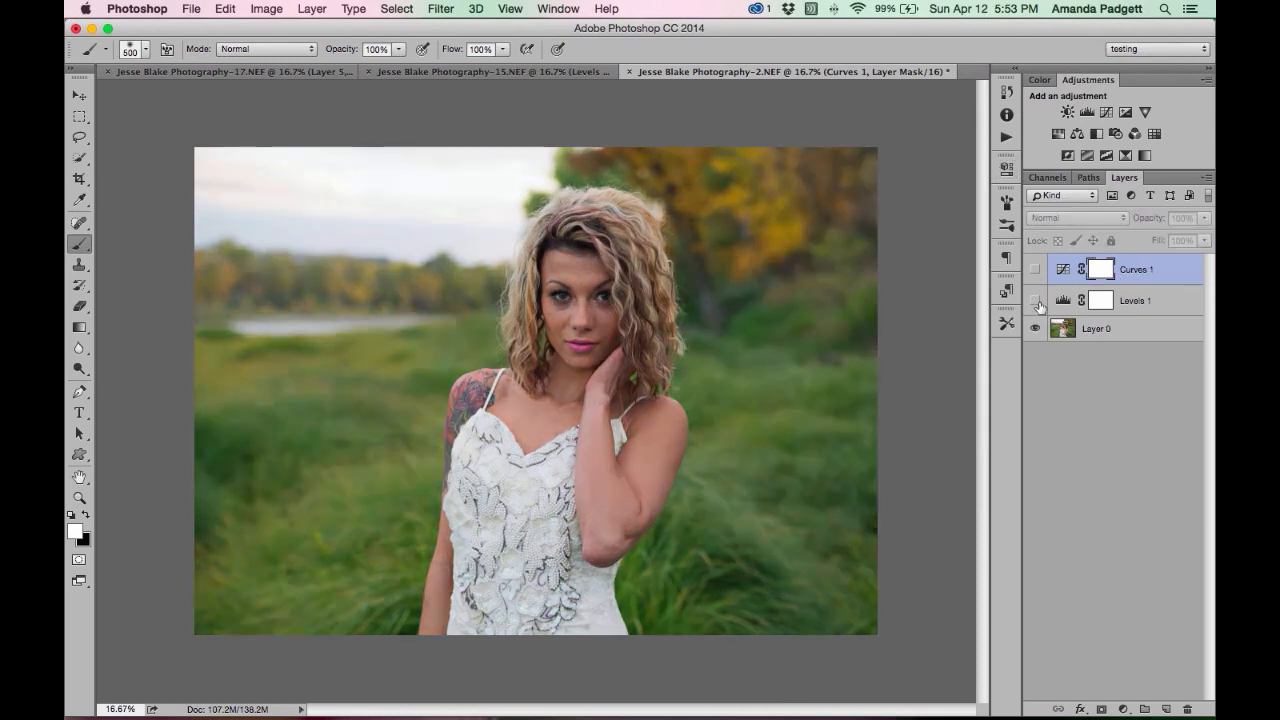
left_click(1035, 301)
key("BackSpace")
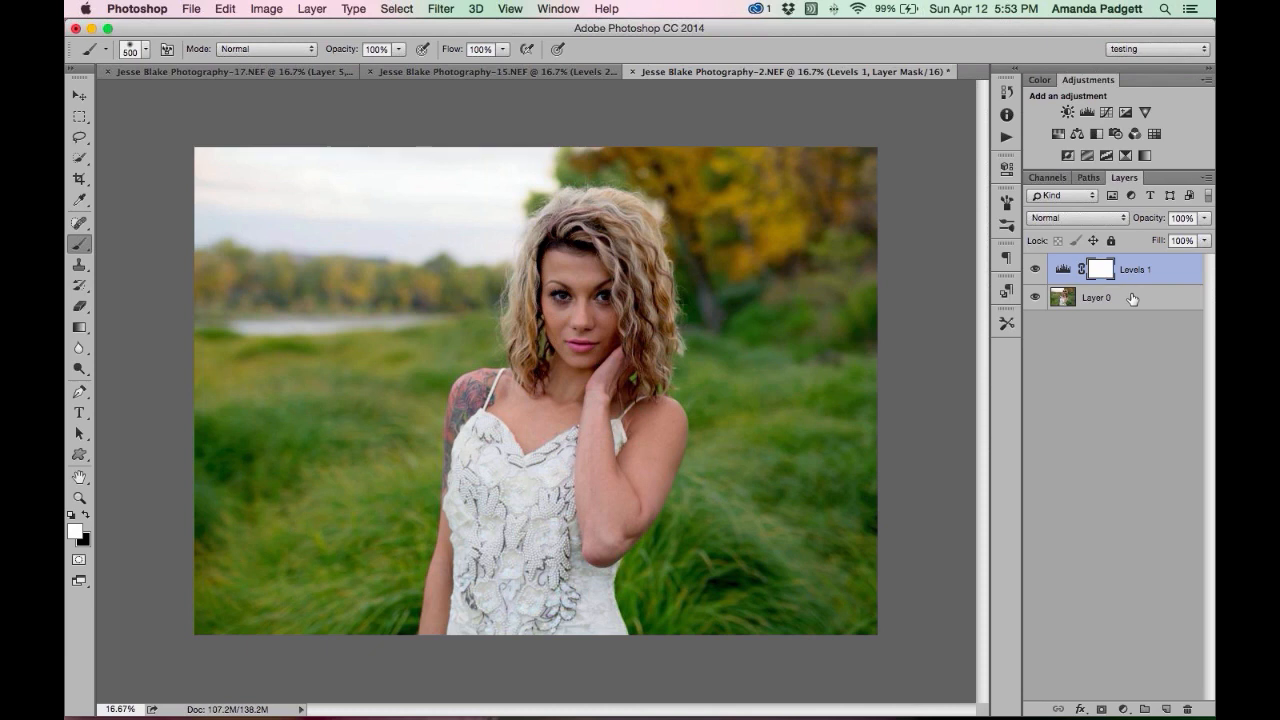
Add a second Levels adjustment layer with default values, set its blending mode to Soft Light and invert its mask to black.
left_click(1080, 114)
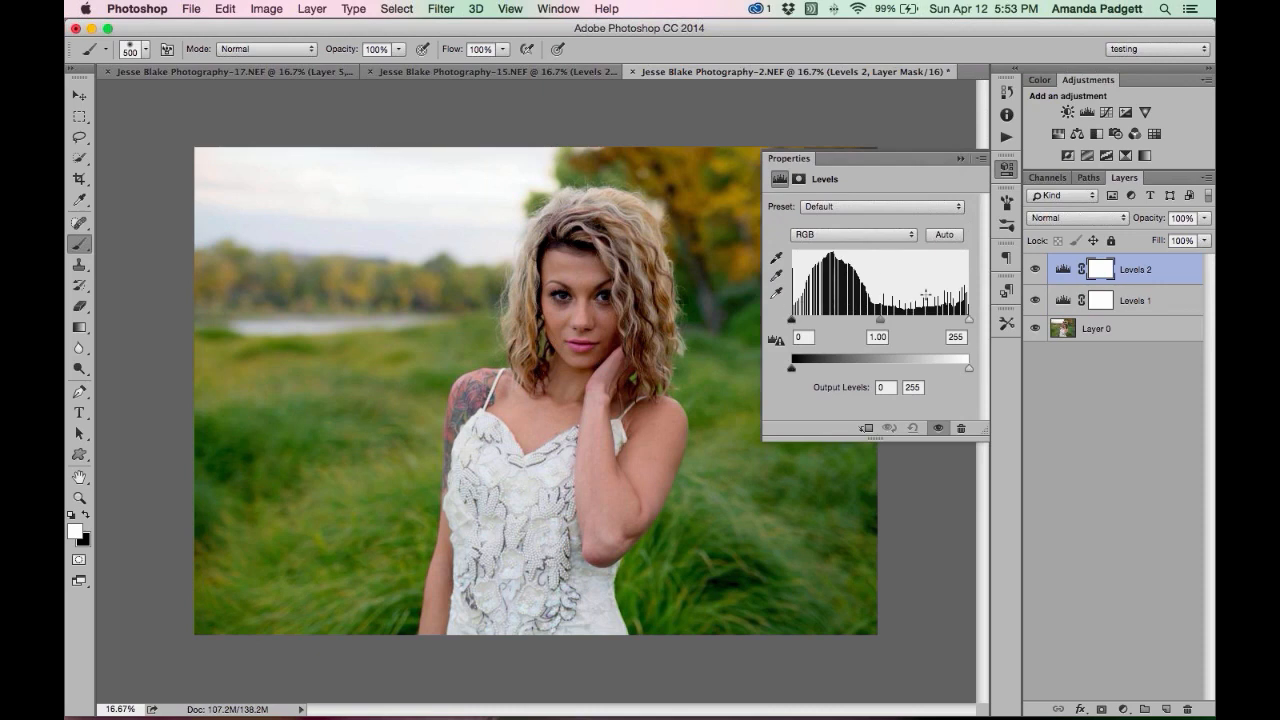
left_click(960, 158)
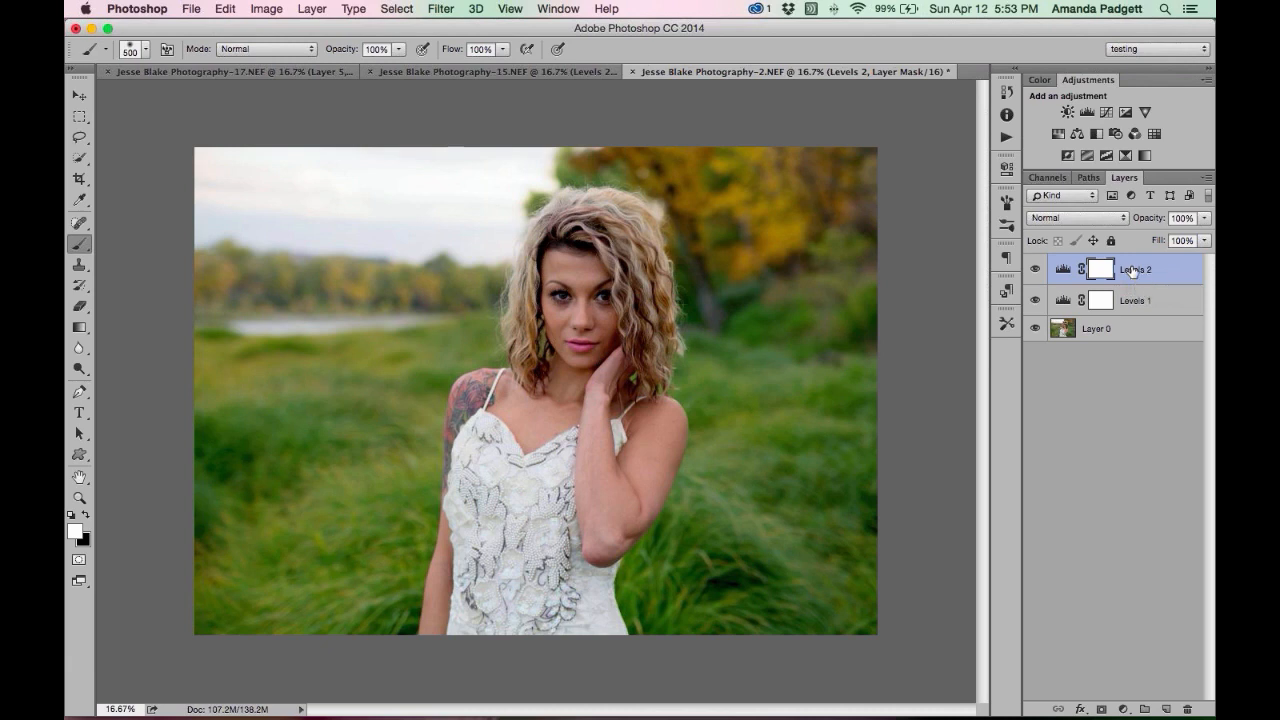
left_click(1064, 222)
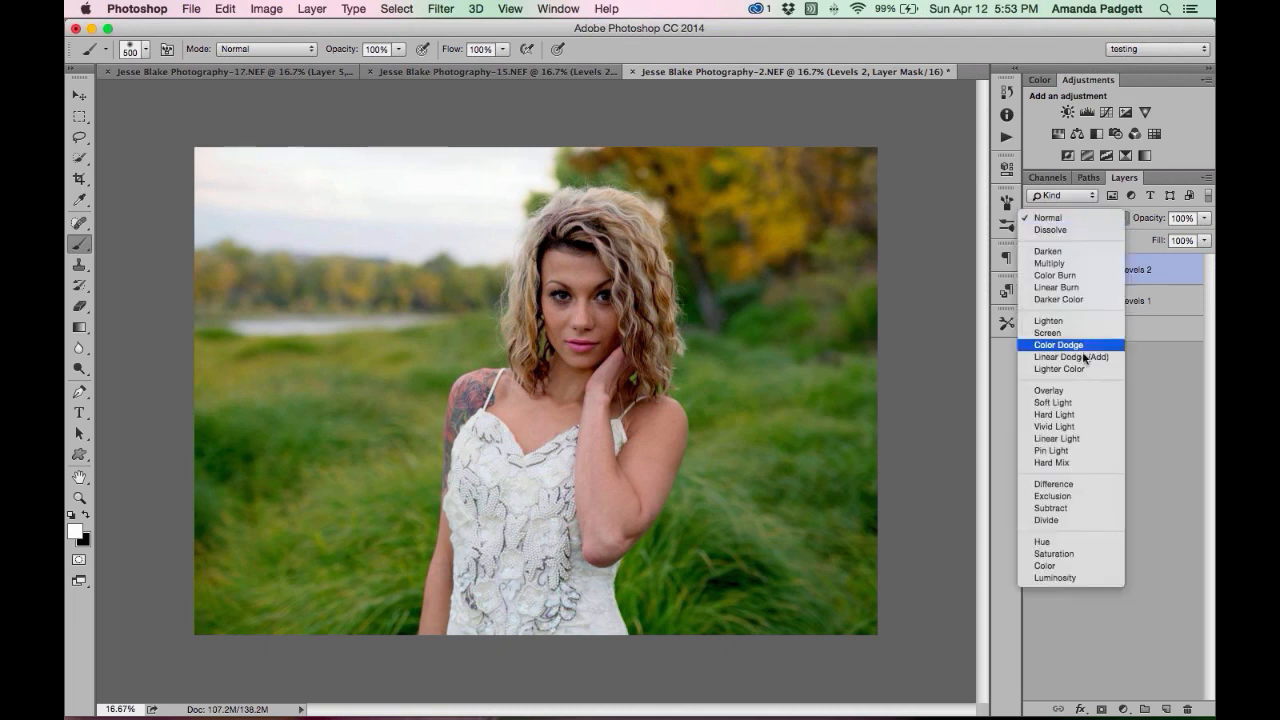
left_click(1085, 402)
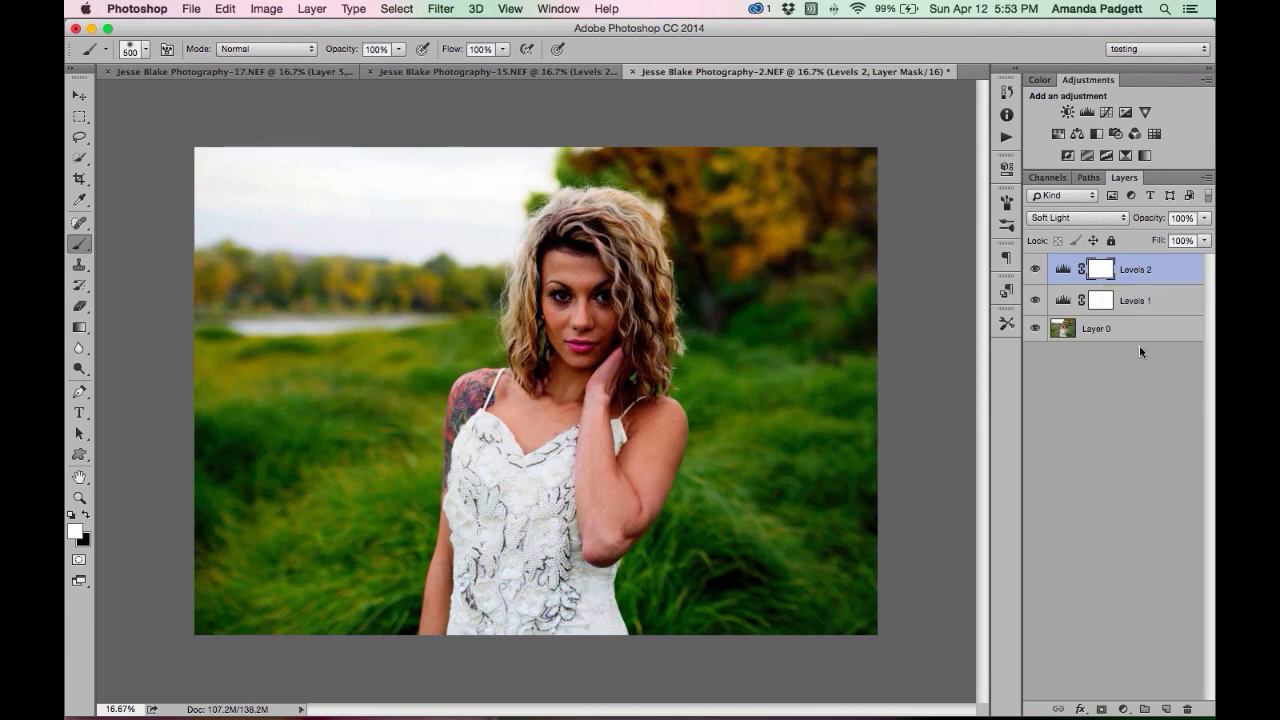
key("super+i")
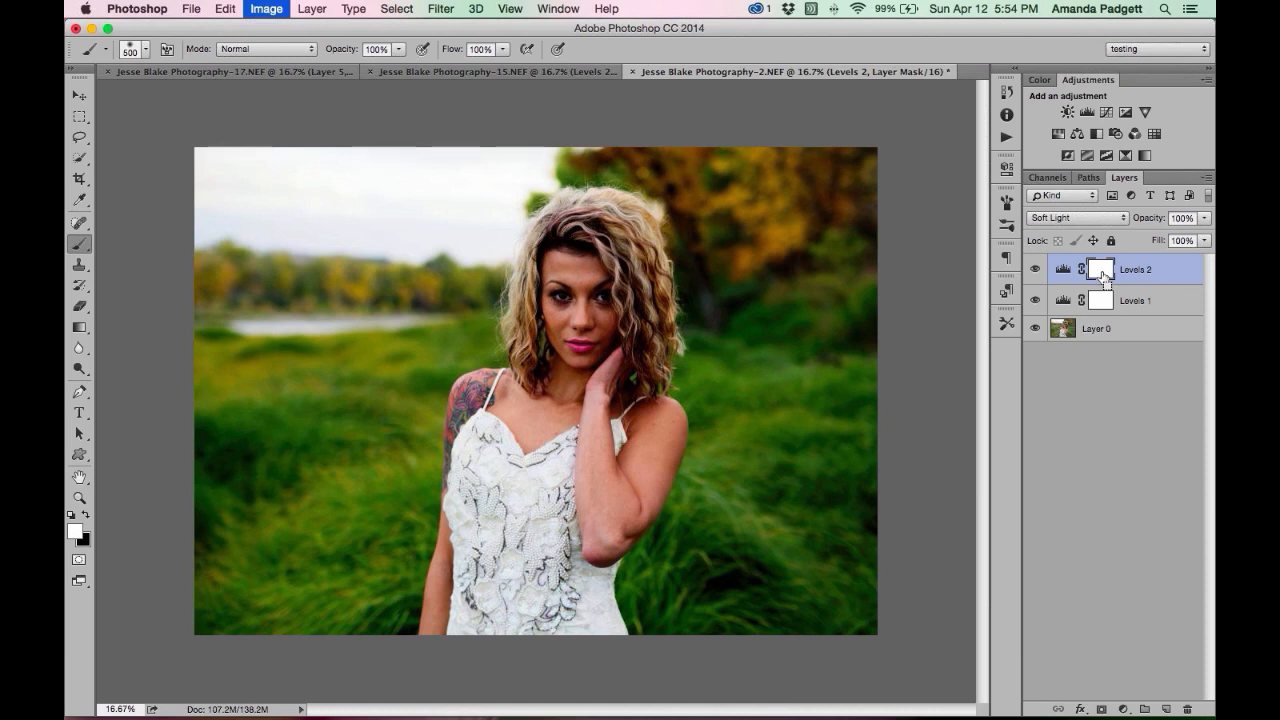
key("super+i")
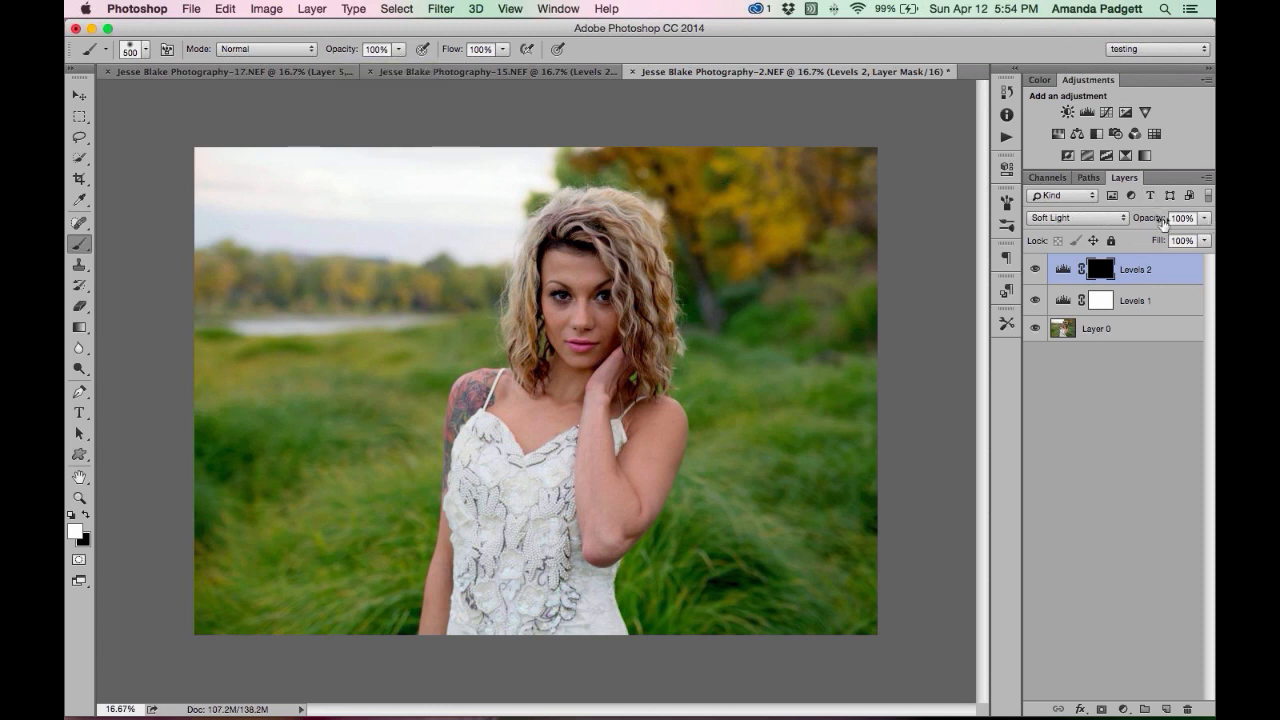
Set the brush opacity to 57% and enlarge the brush to 1000 pixels for painting on the Levels 2 mask.
left_click(398, 49)
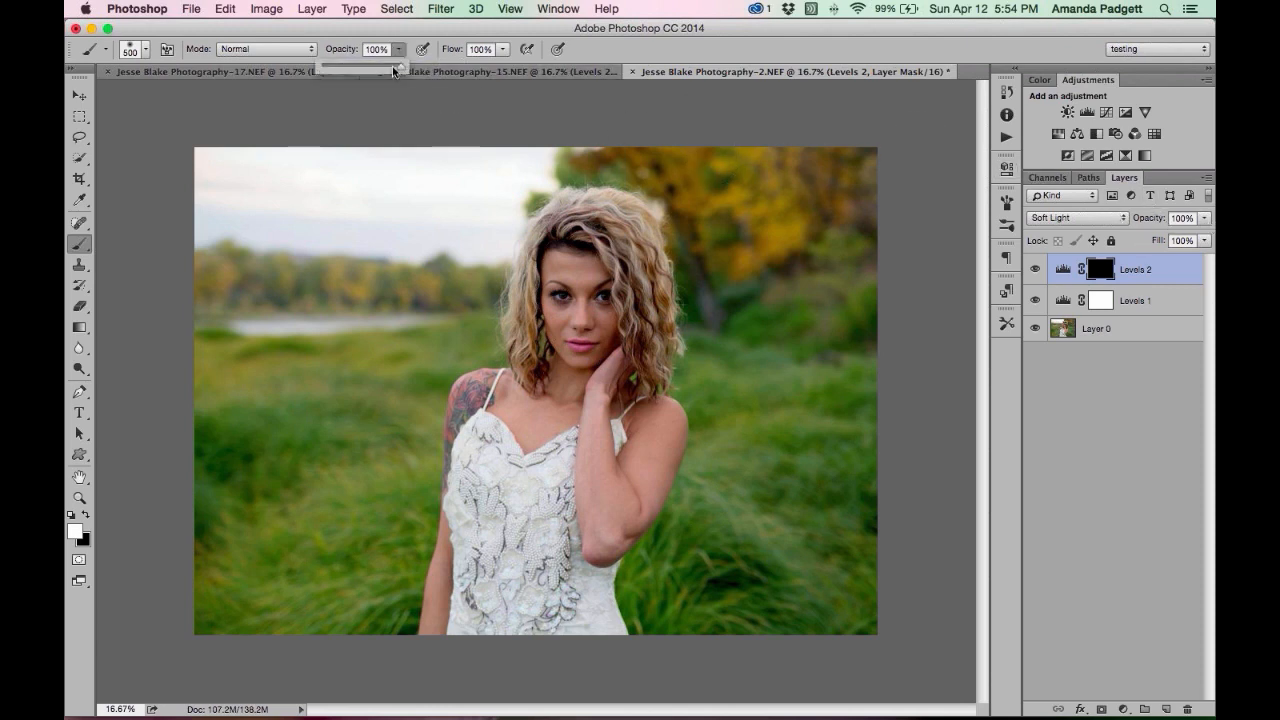
left_click_drag(394, 70, 368, 66)
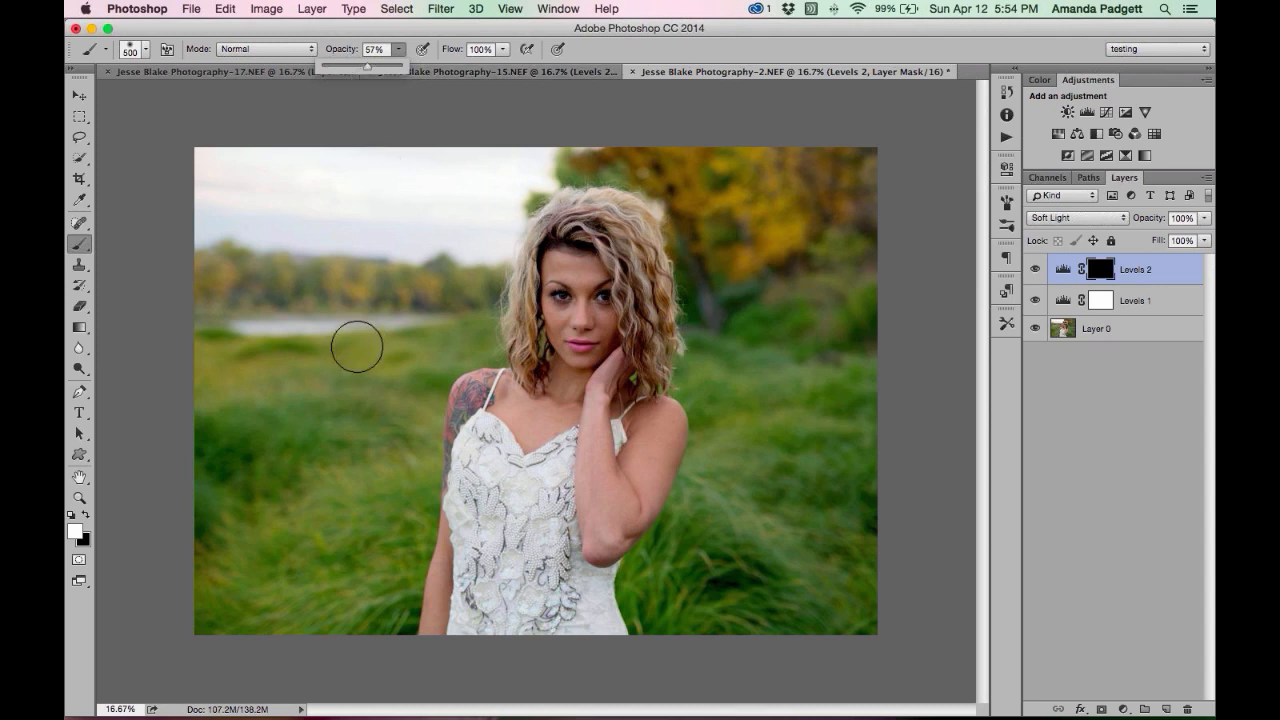
key("bracketright")
key("bracketright")
key("bracketright")
key("bracketright")
key("bracketright")
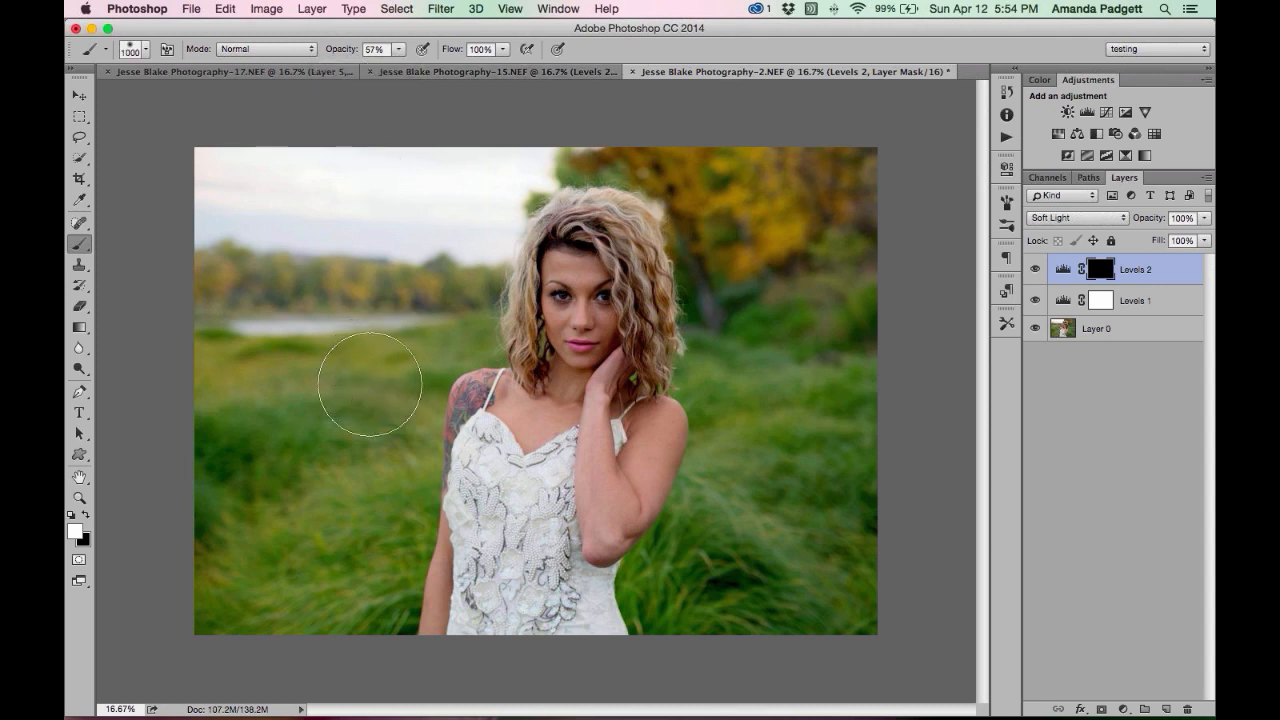
Paint white on the Levels 2 mask over the grass and trees around the woman, and compare the image with the layer hidden.
mouse_move(346, 423)
left_mouse_down()
mouse_move(252, 397)
mouse_move(280, 403)
mouse_move(279, 625)
mouse_move(347, 510)
mouse_move(388, 352)
mouse_move(318, 391)
mouse_move(234, 379)
left_mouse_up()
mouse_move(860, 165)
left_mouse_down()
mouse_move(714, 193)
mouse_move(779, 185)
mouse_move(770, 375)
mouse_move(753, 300)
mouse_move(735, 382)
mouse_move(747, 461)
mouse_move(704, 561)
mouse_move(773, 585)
mouse_move(858, 540)
mouse_move(816, 432)
mouse_move(808, 190)
mouse_move(695, 182)
mouse_move(722, 206)
mouse_move(766, 416)
mouse_move(810, 379)
mouse_move(818, 490)
mouse_move(756, 466)
mouse_move(789, 600)
left_mouse_up()
mouse_move(343, 633)
left_mouse_down()
mouse_move(347, 594)
mouse_move(394, 462)
mouse_move(374, 496)
mouse_move(432, 374)
left_mouse_up()
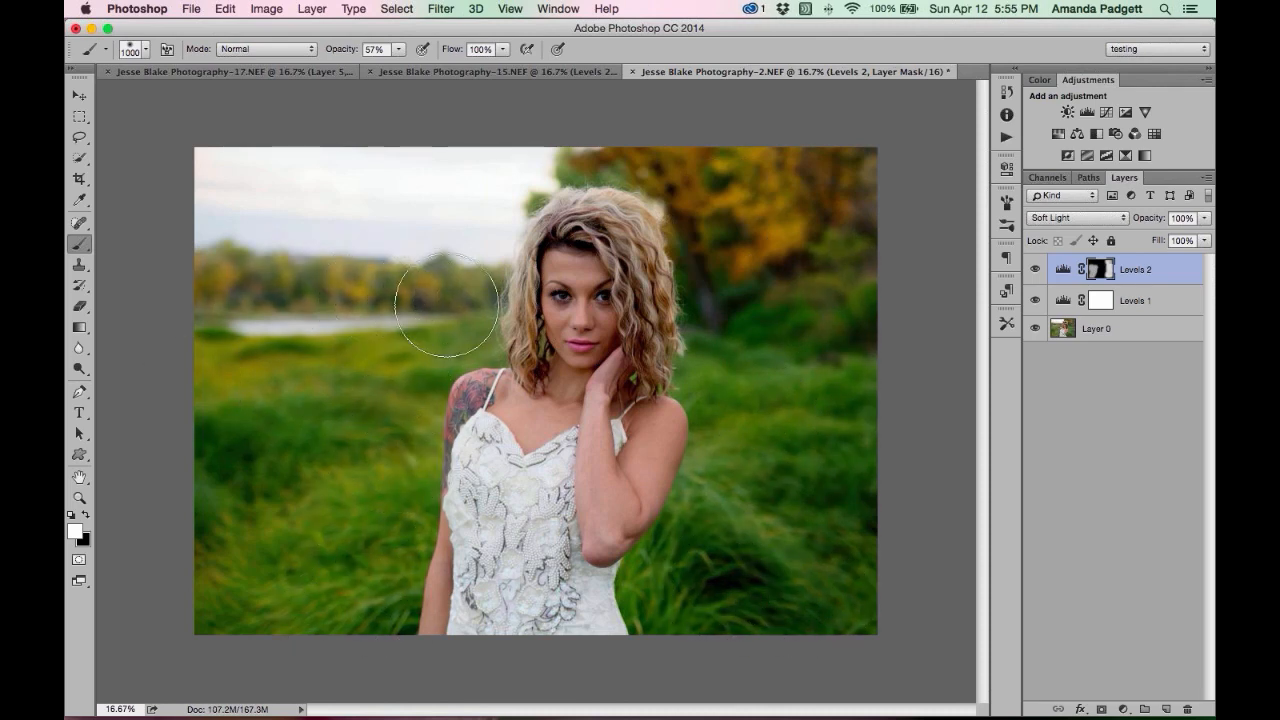
mouse_move(266, 517)
left_mouse_down()
mouse_move(337, 609)
mouse_move(366, 622)
left_mouse_up()
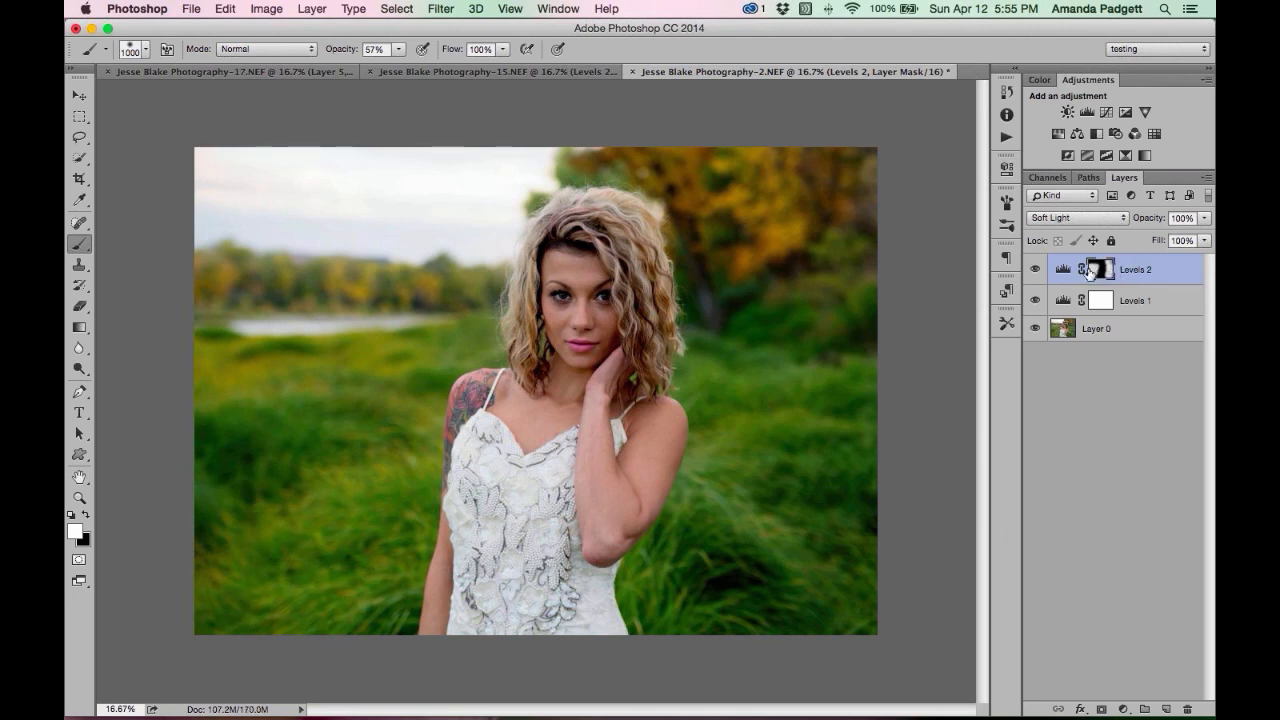
left_click(1035, 270)
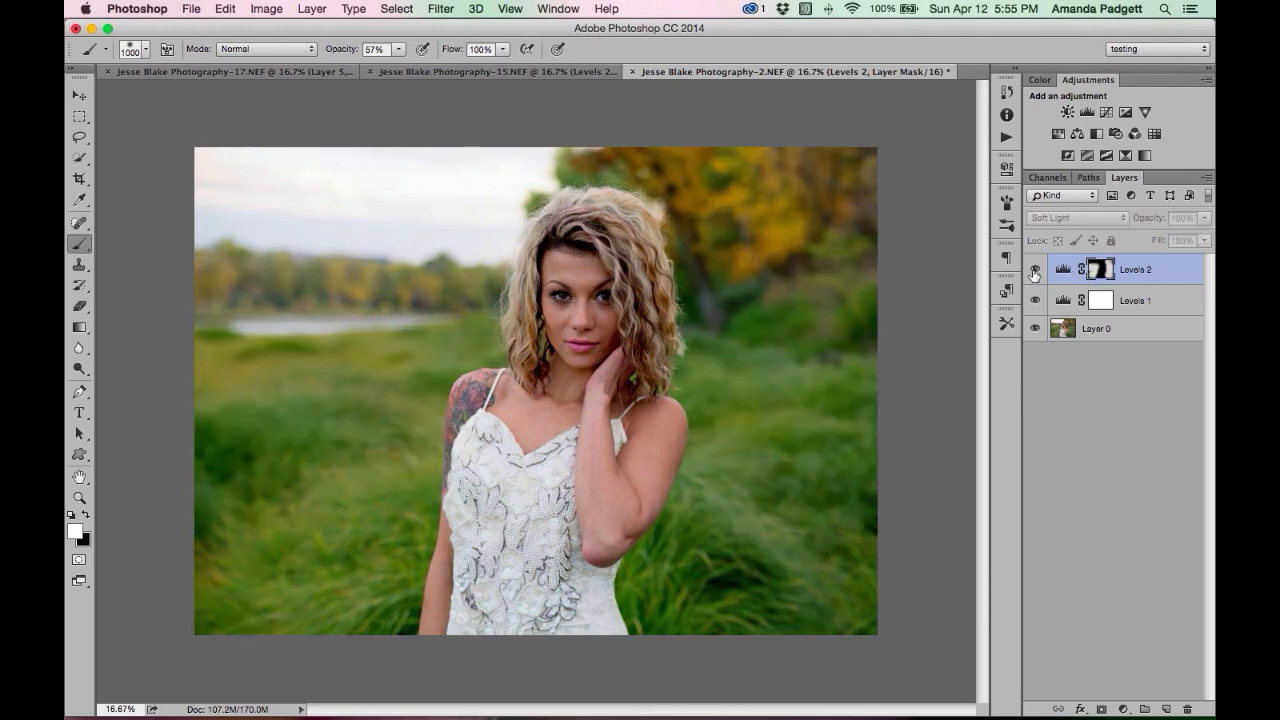
left_click(1035, 270)
left_click(1035, 270)
left_click(1035, 270)
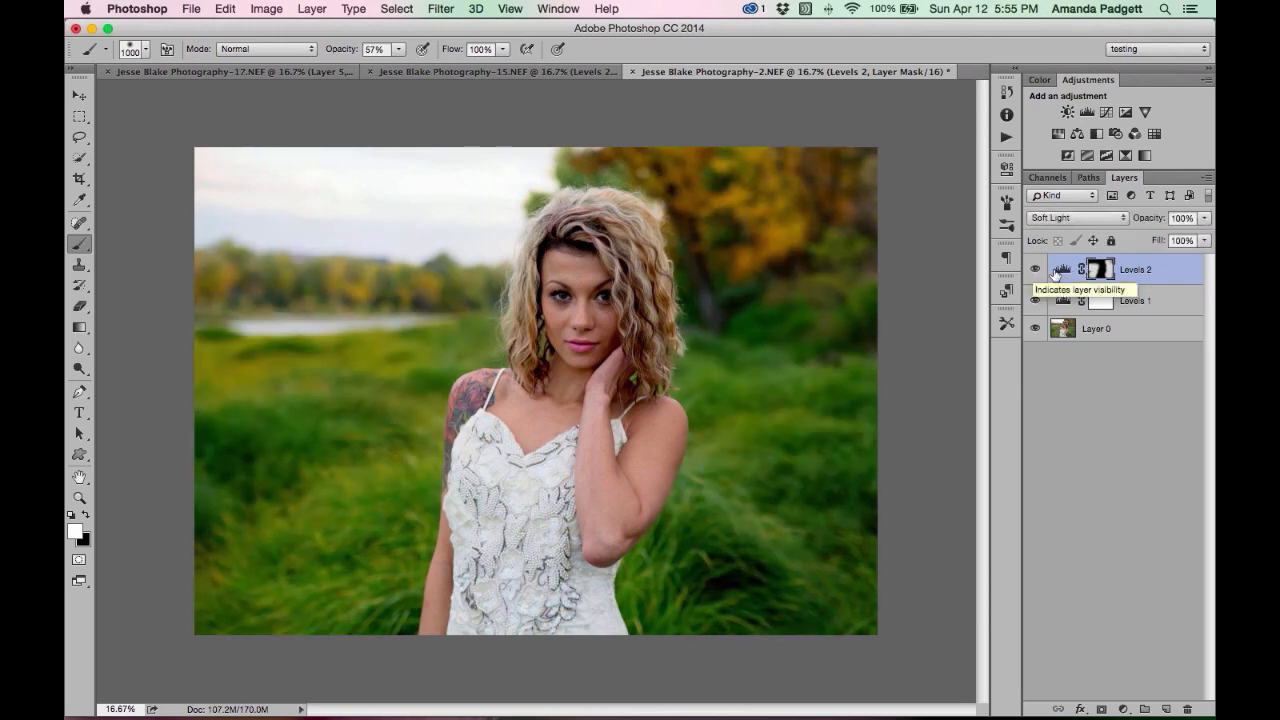
Rename the Levels 1 layer to "levels bump" and the Levels 2 layer to "color pop".
double_click(1129, 300)
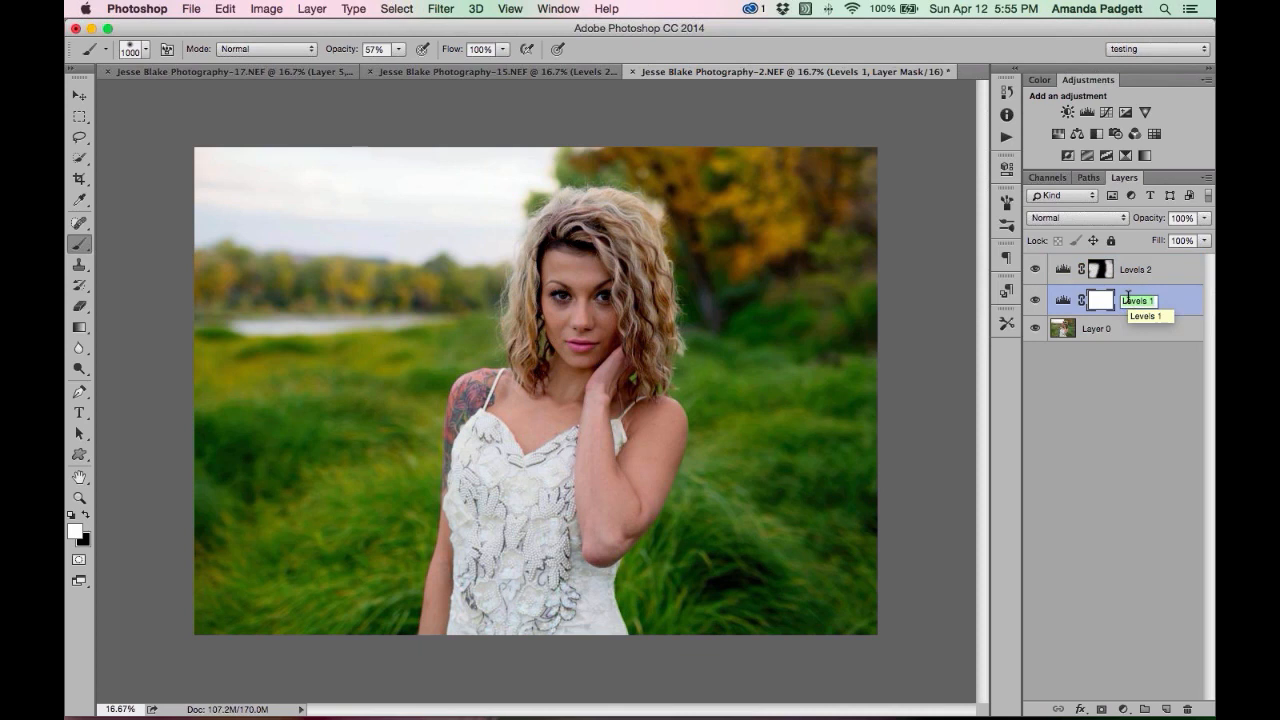
type("levels bump")
key("Return")
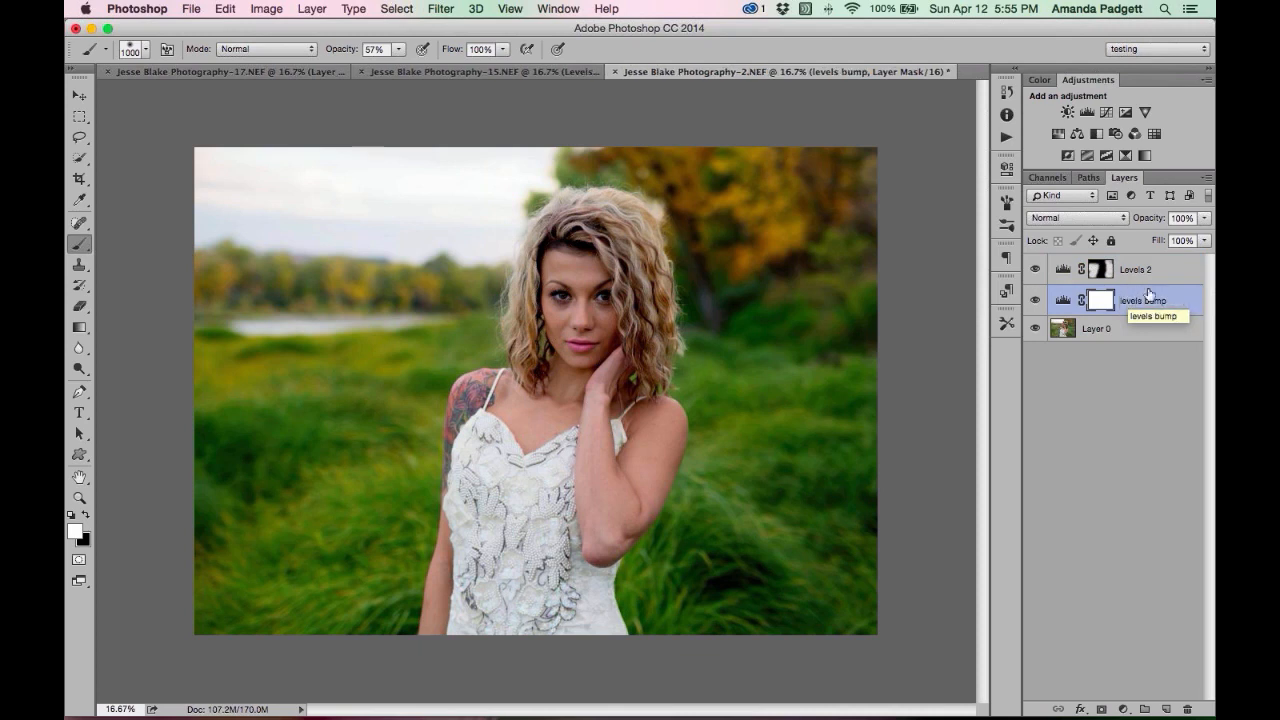
double_click(1130, 269)
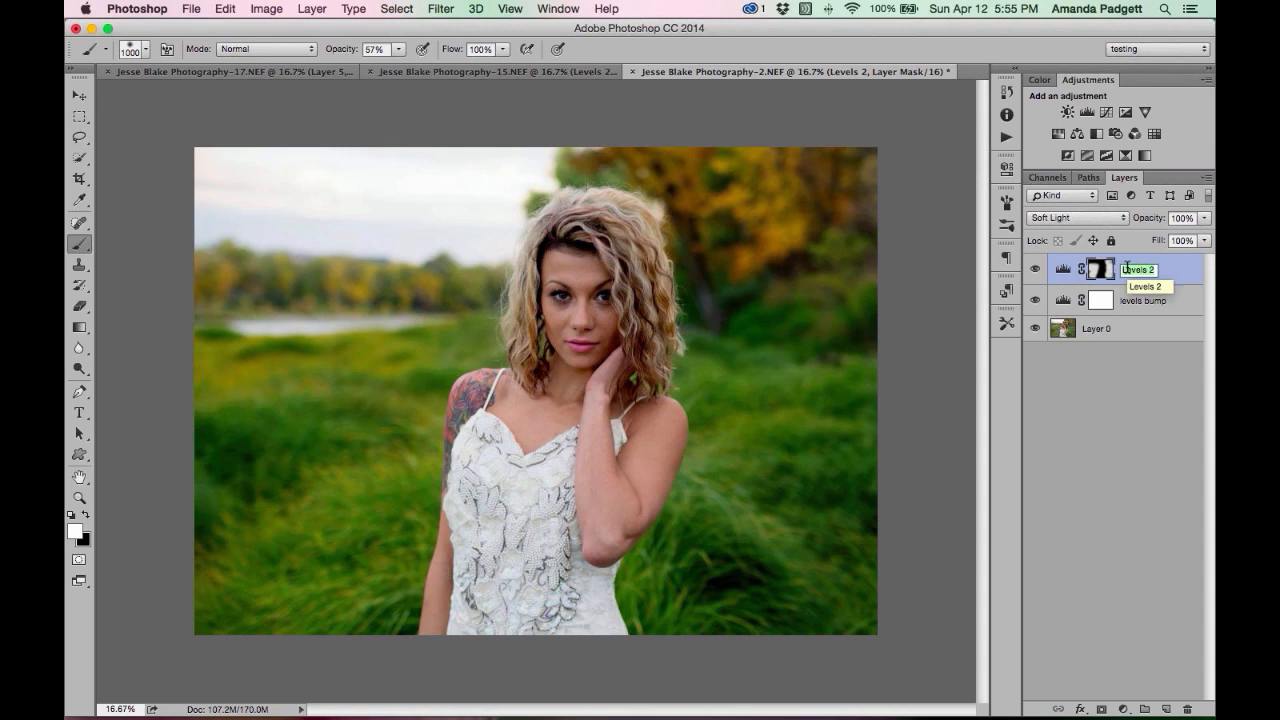
type("d")
type("olor pop")
key("Return")
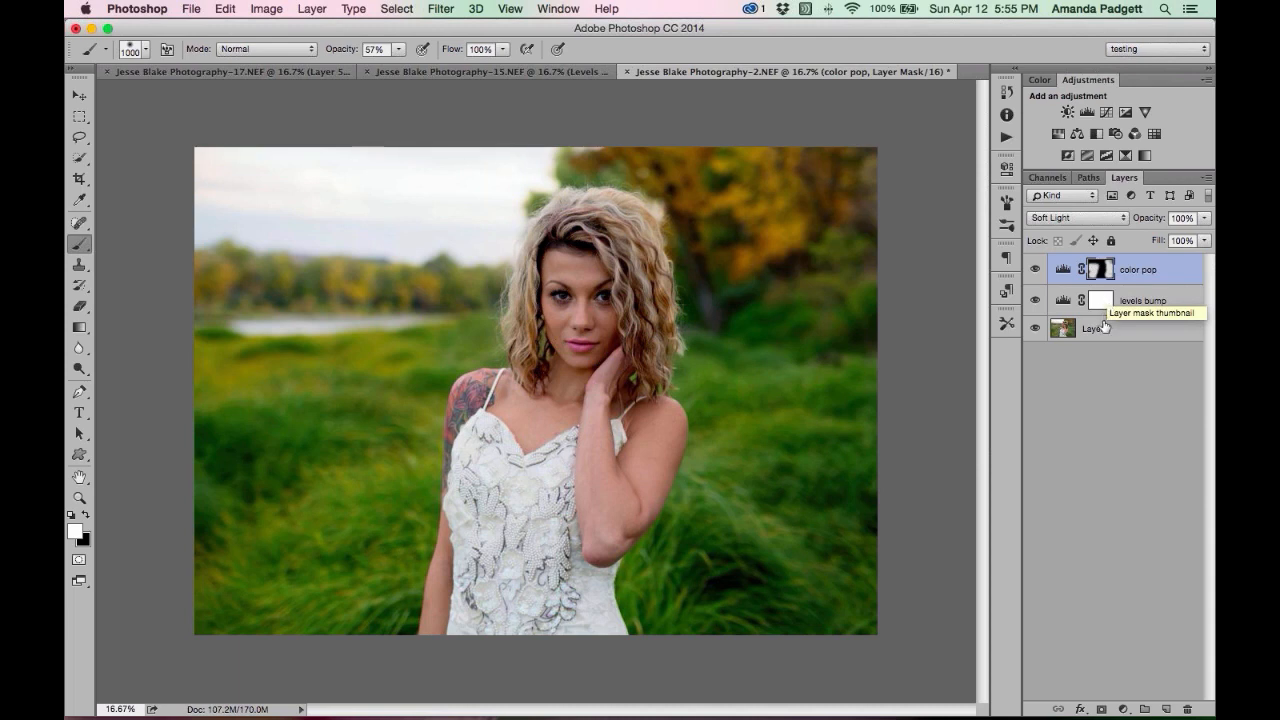
Add a new default Levels adjustment layer above color pop, with Screen blending mode and 39% opacity.
left_click(1123, 707)
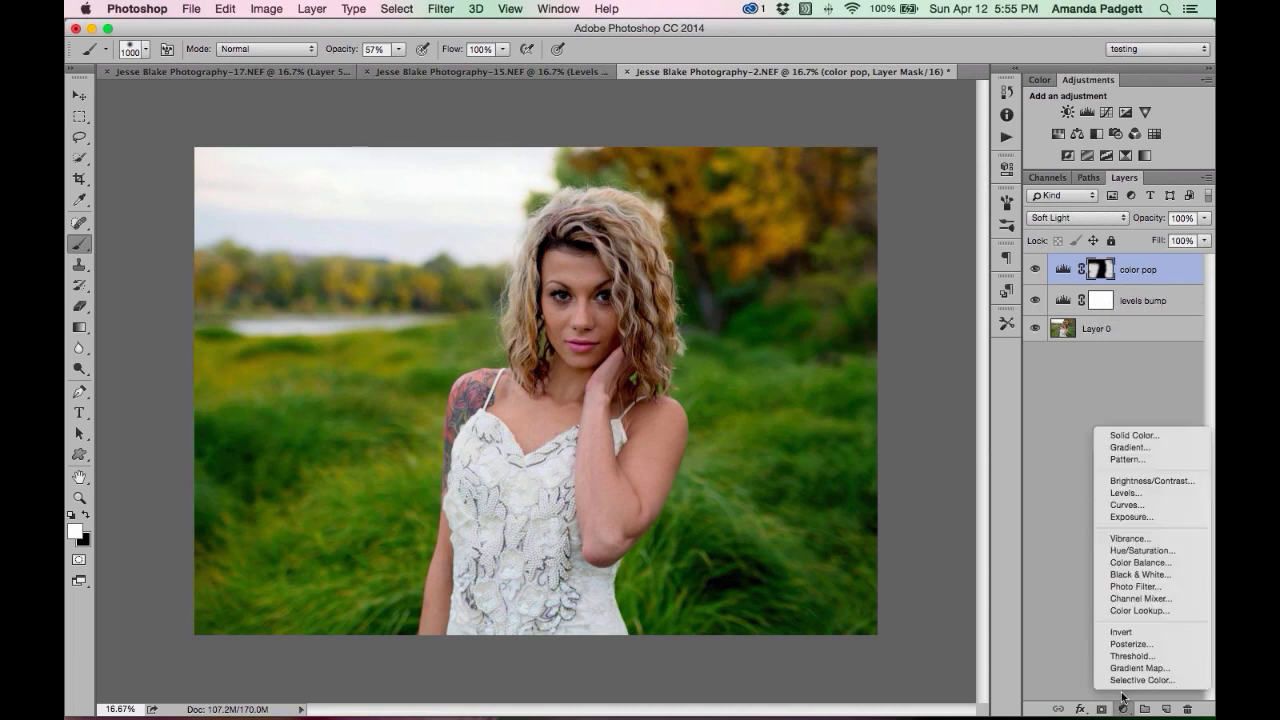
left_click(1125, 492)
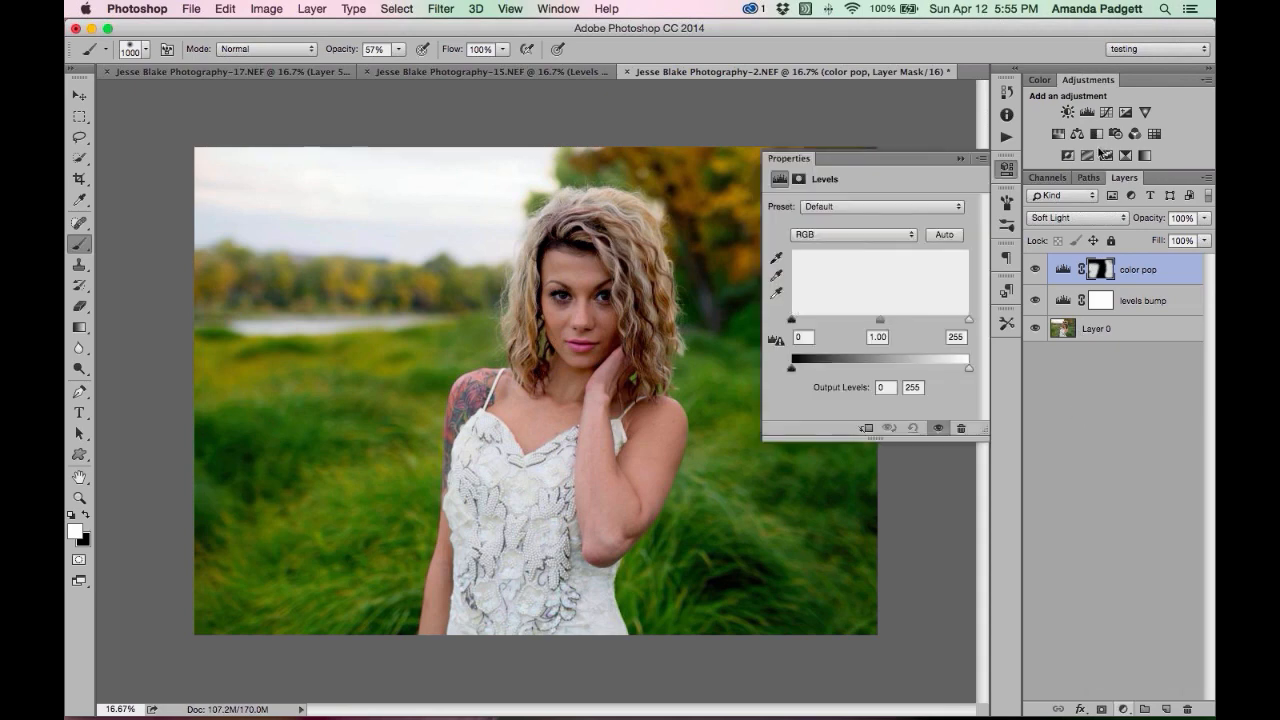
left_click(960, 158)
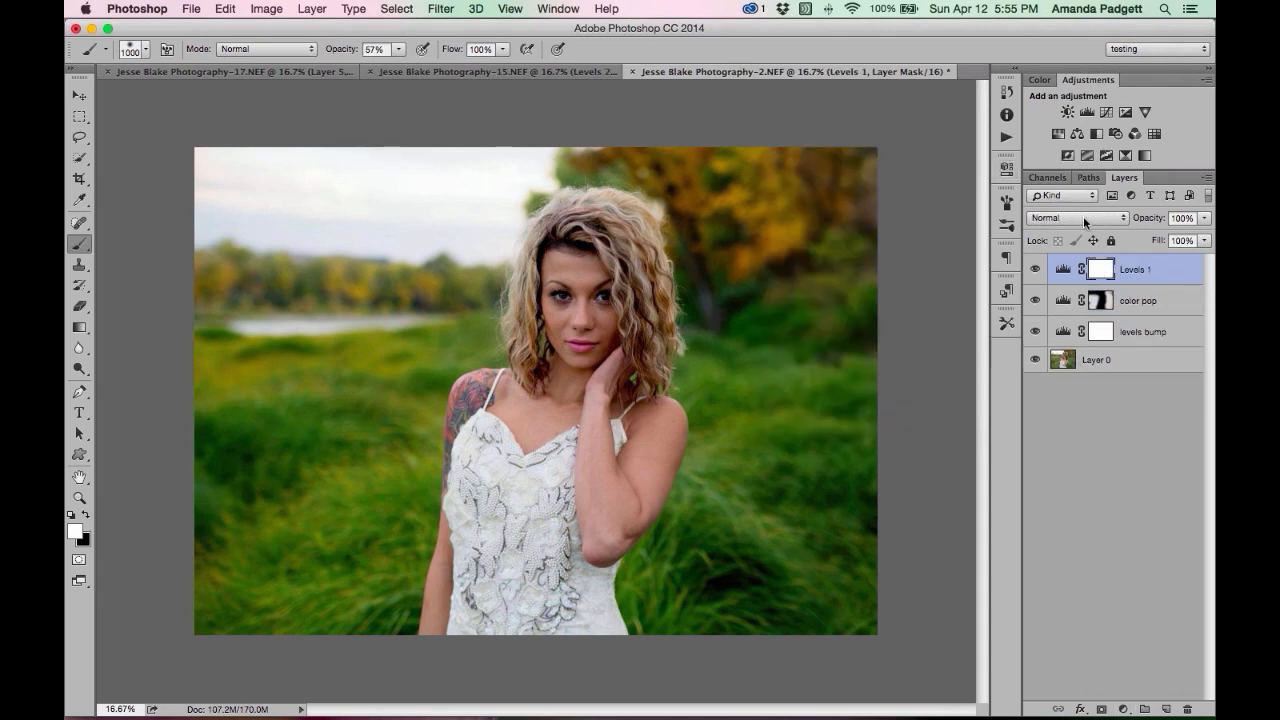
left_click(1083, 216)
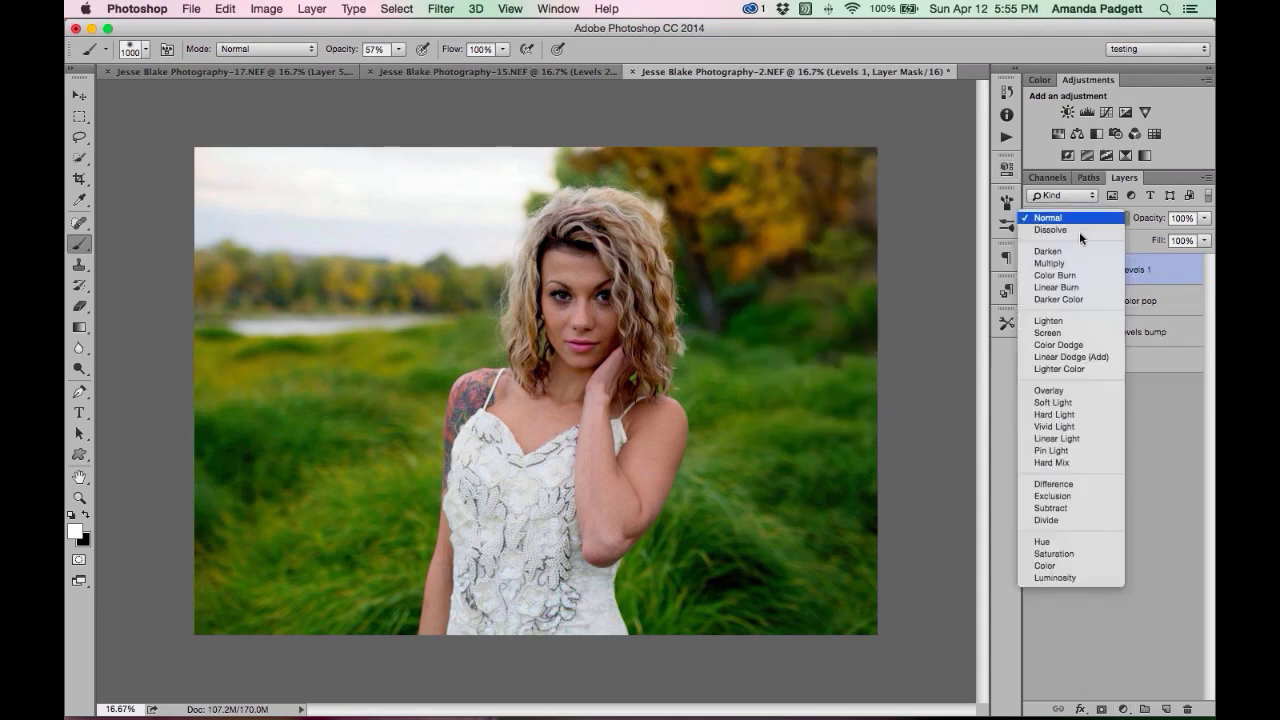
left_click(1071, 335)
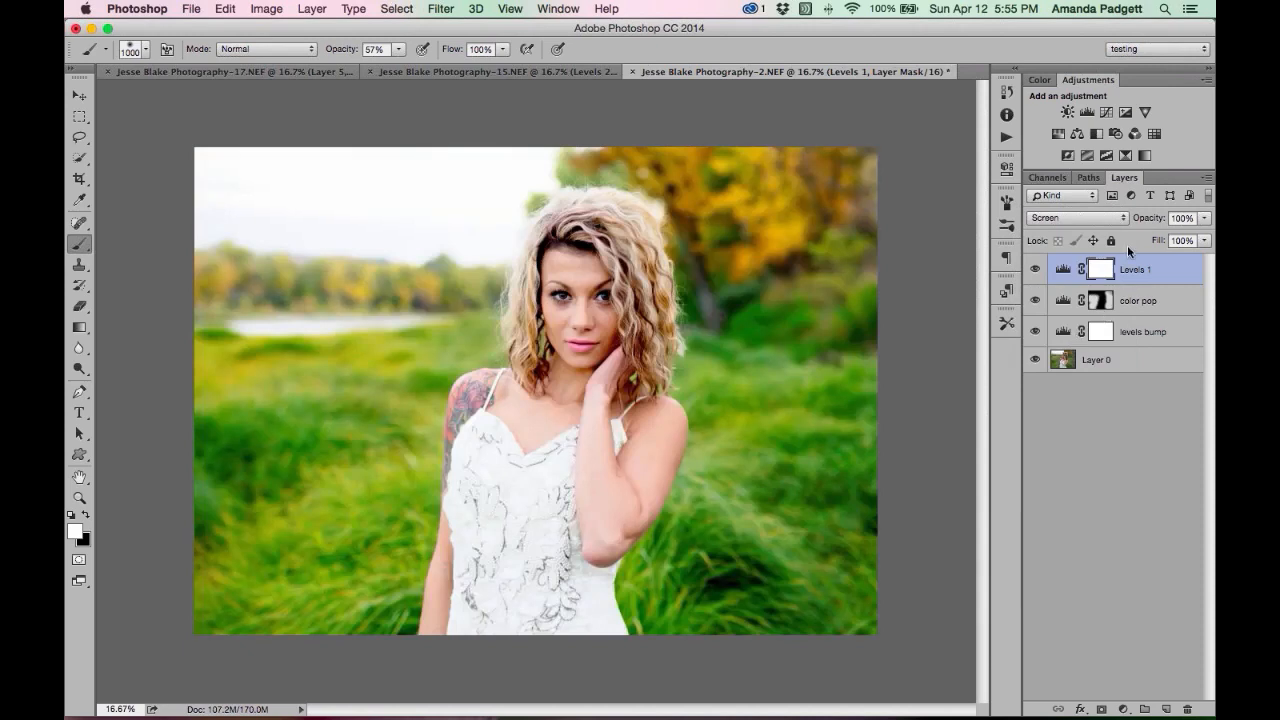
left_click(1205, 217)
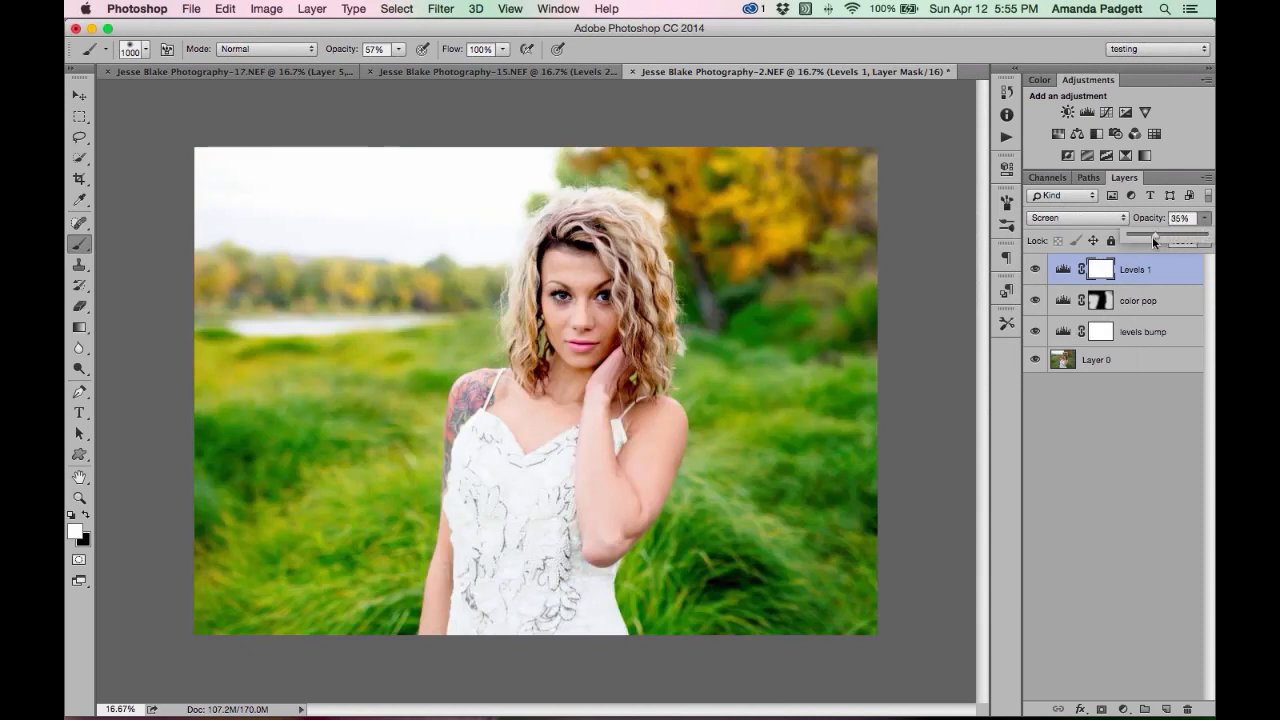
left_click(1151, 236)
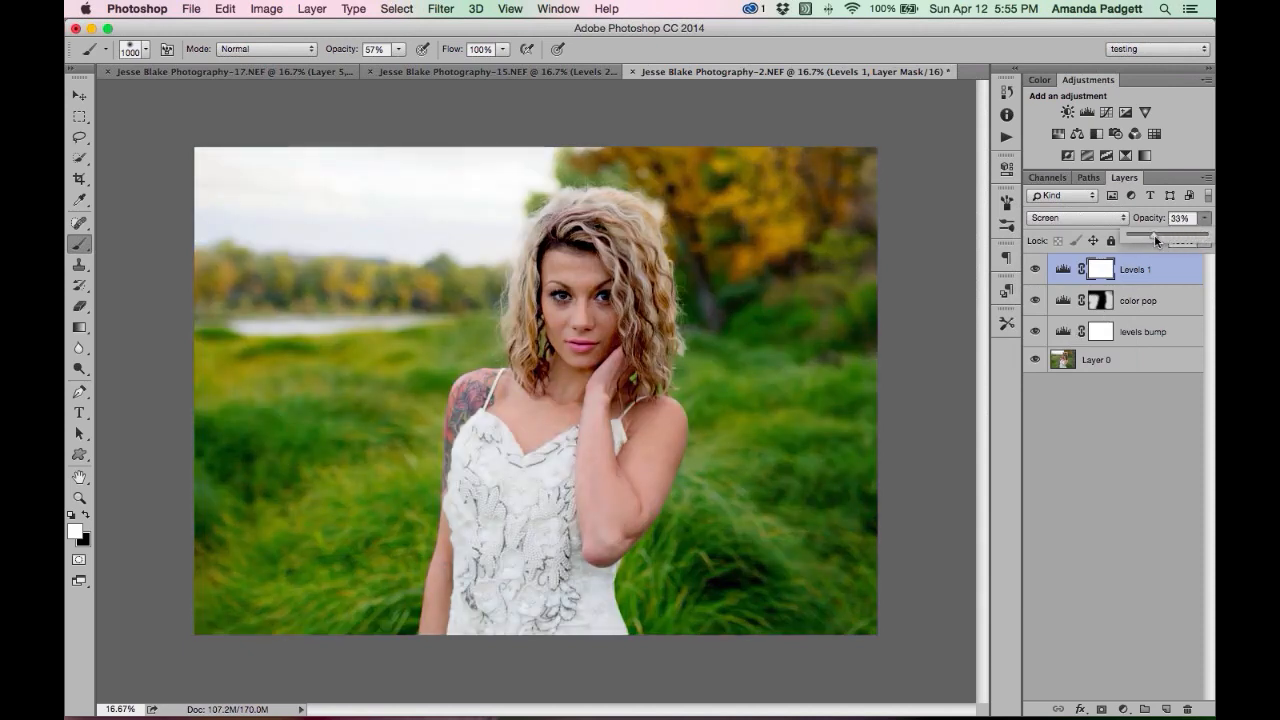
left_click_drag(1154, 234, 1158, 235)
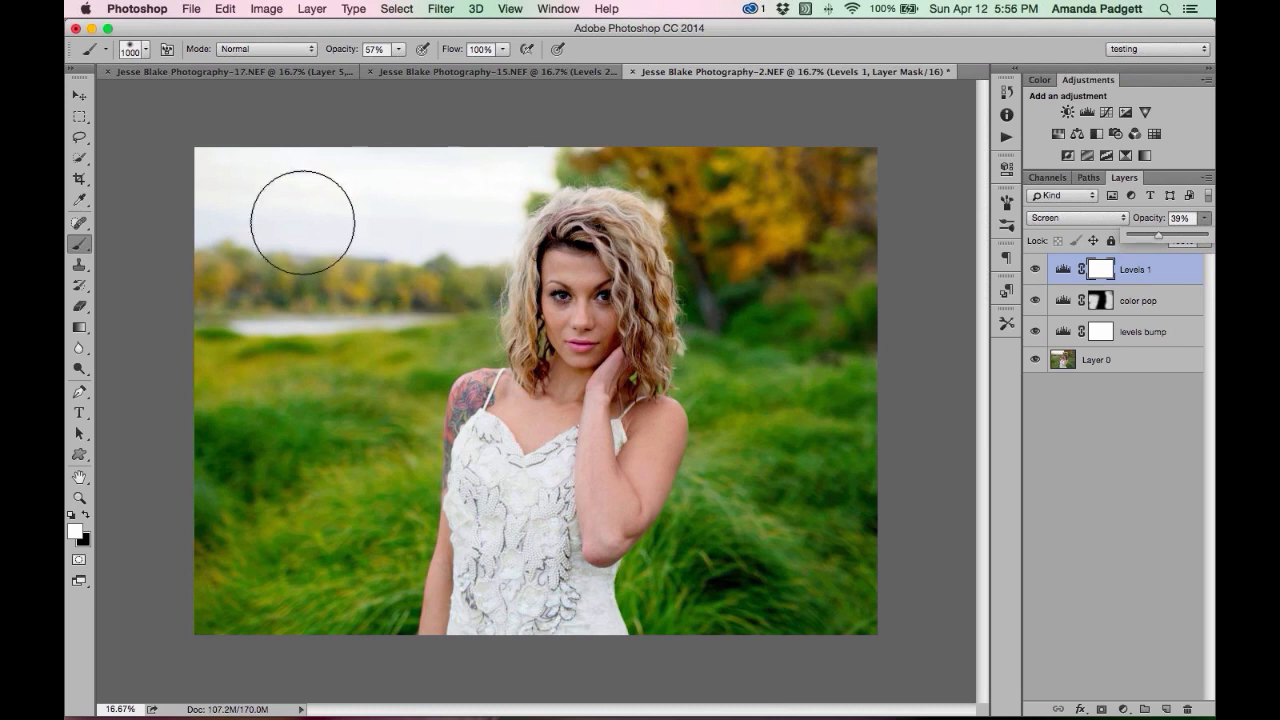
Paint black on the Screen-mode Levels 1 mask over the background around the woman, and compare the result with Layer 0 alone.
key("x")
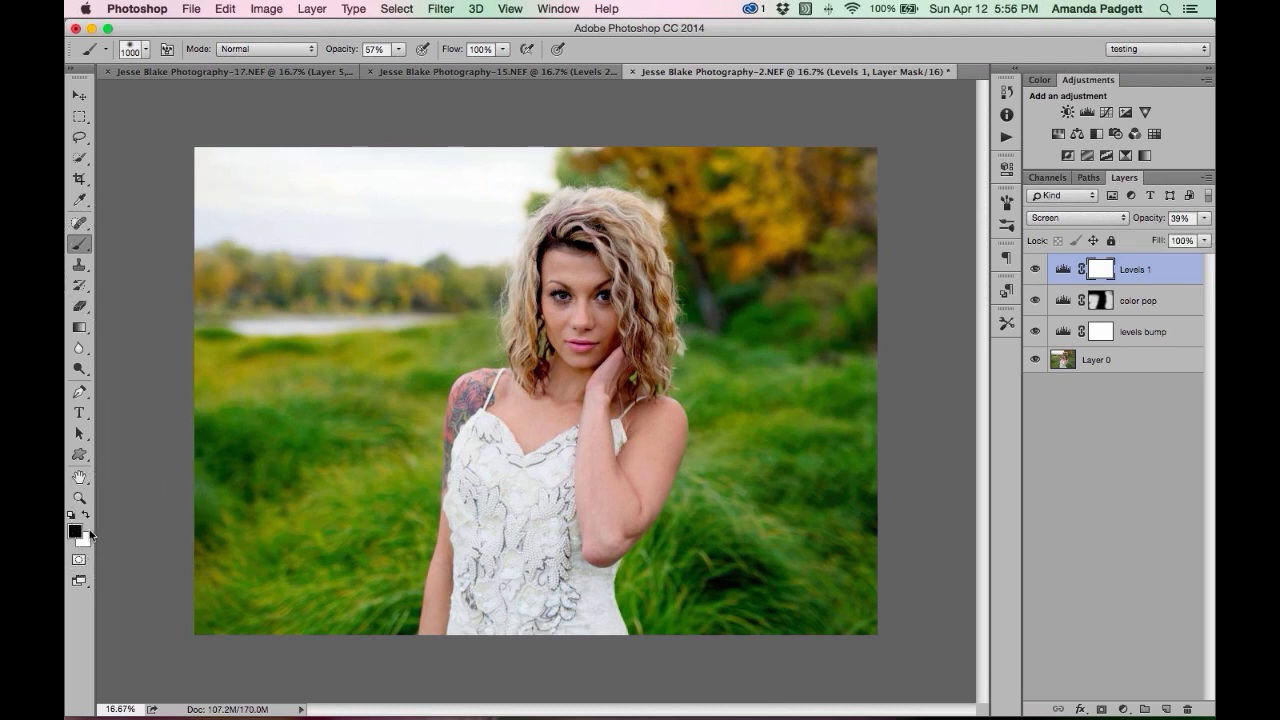
mouse_move(398, 320)
left_mouse_down()
mouse_move(337, 443)
mouse_move(220, 385)
left_mouse_up()
key("super+z")
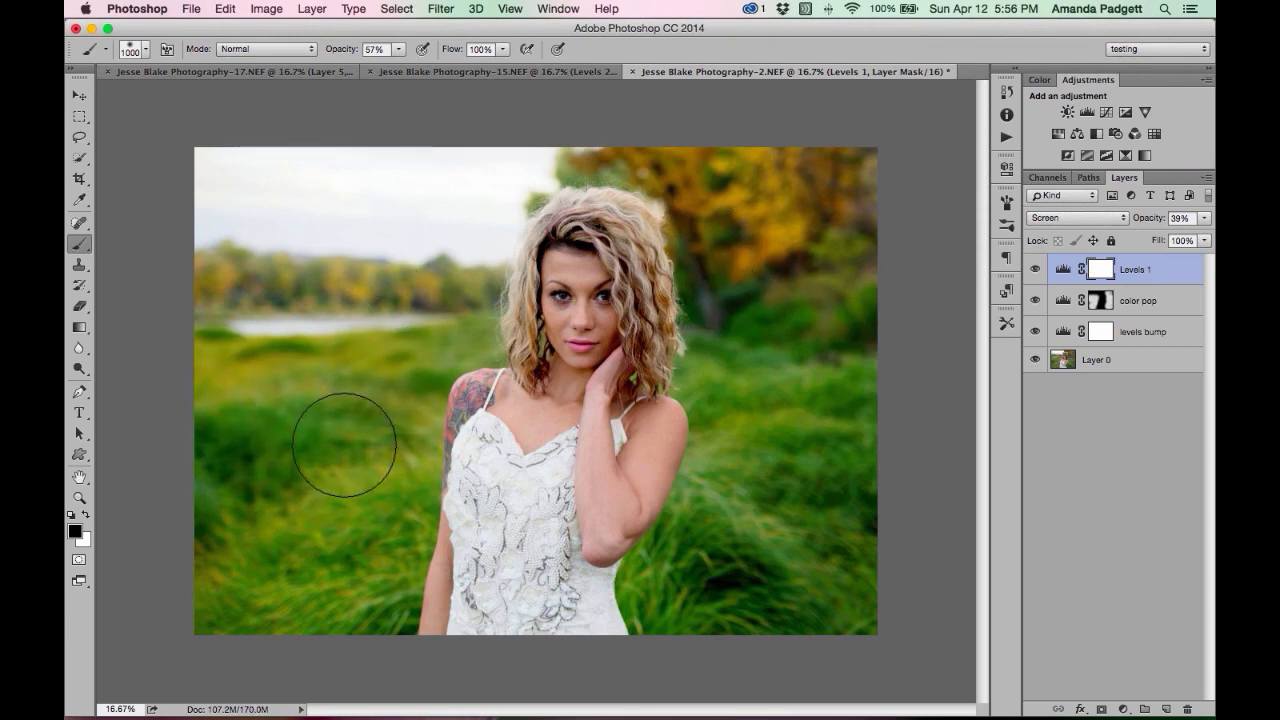
mouse_move(296, 661)
left_mouse_down()
mouse_move(394, 343)
mouse_move(233, 301)
left_mouse_up()
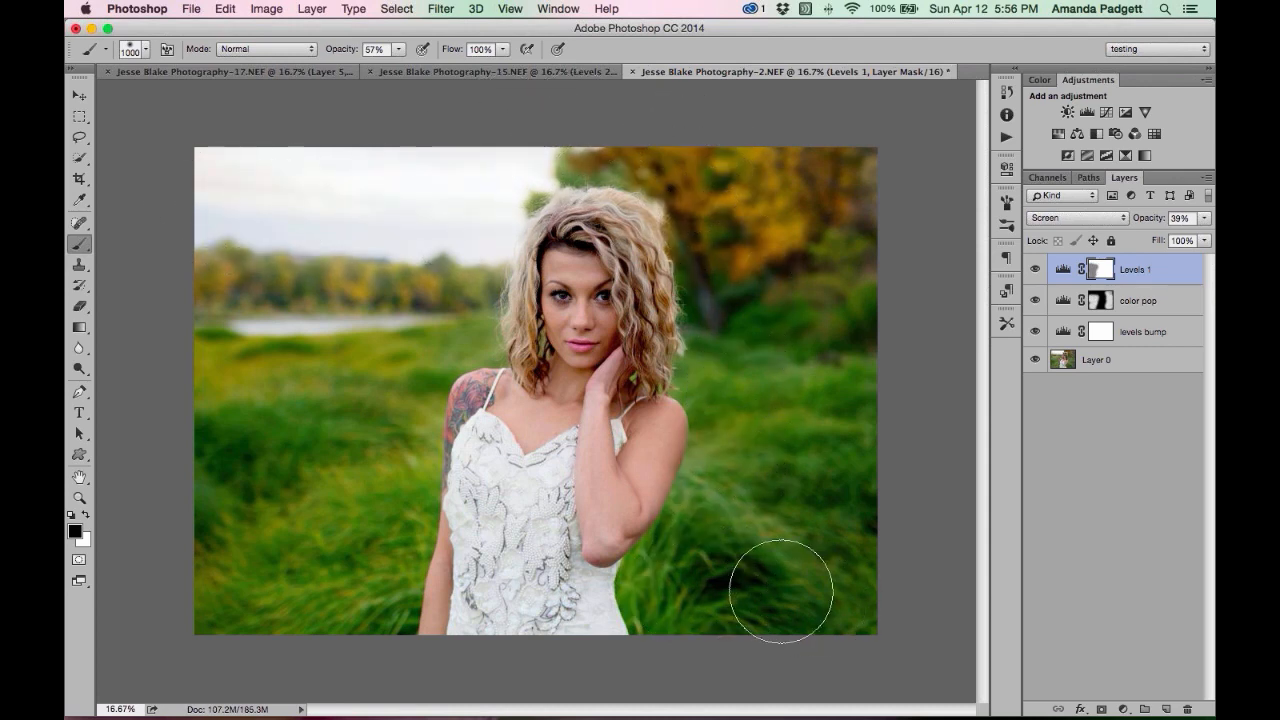
mouse_move(403, 363)
left_mouse_down()
mouse_move(371, 413)
mouse_move(345, 605)
mouse_move(317, 623)
mouse_move(232, 615)
mouse_move(200, 560)
left_mouse_up()
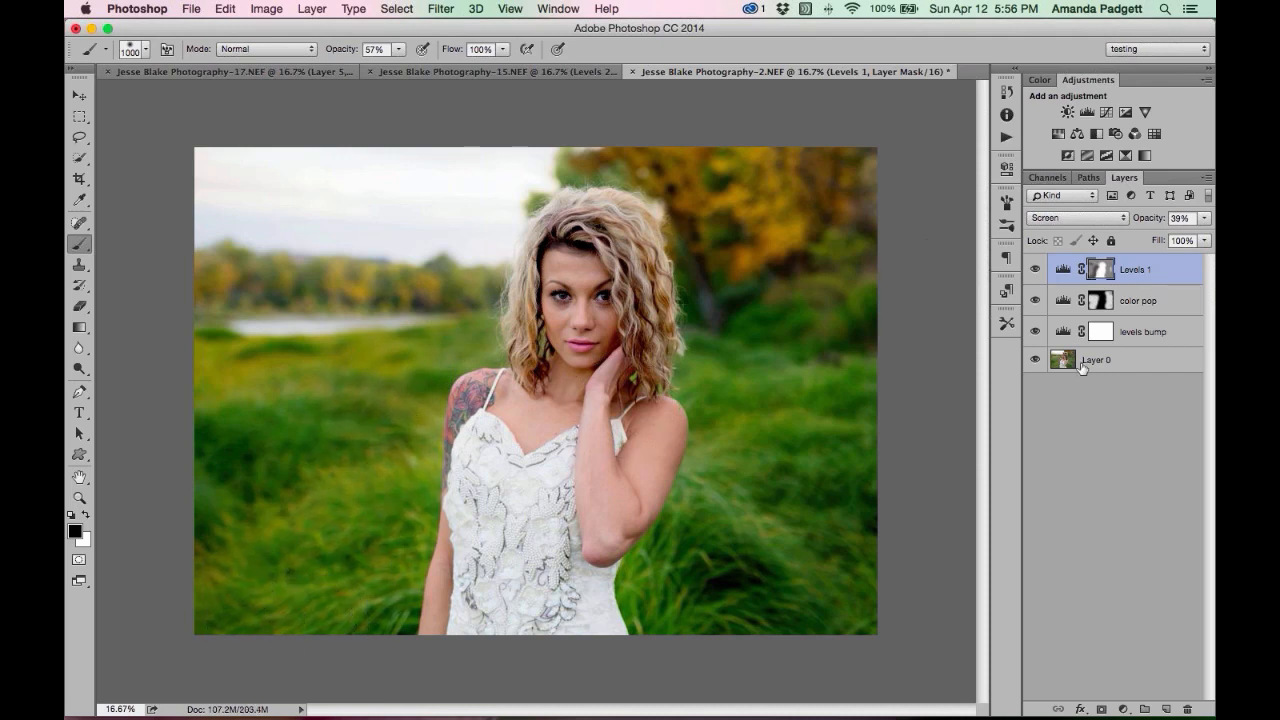
left_click(1035, 362, "alt")
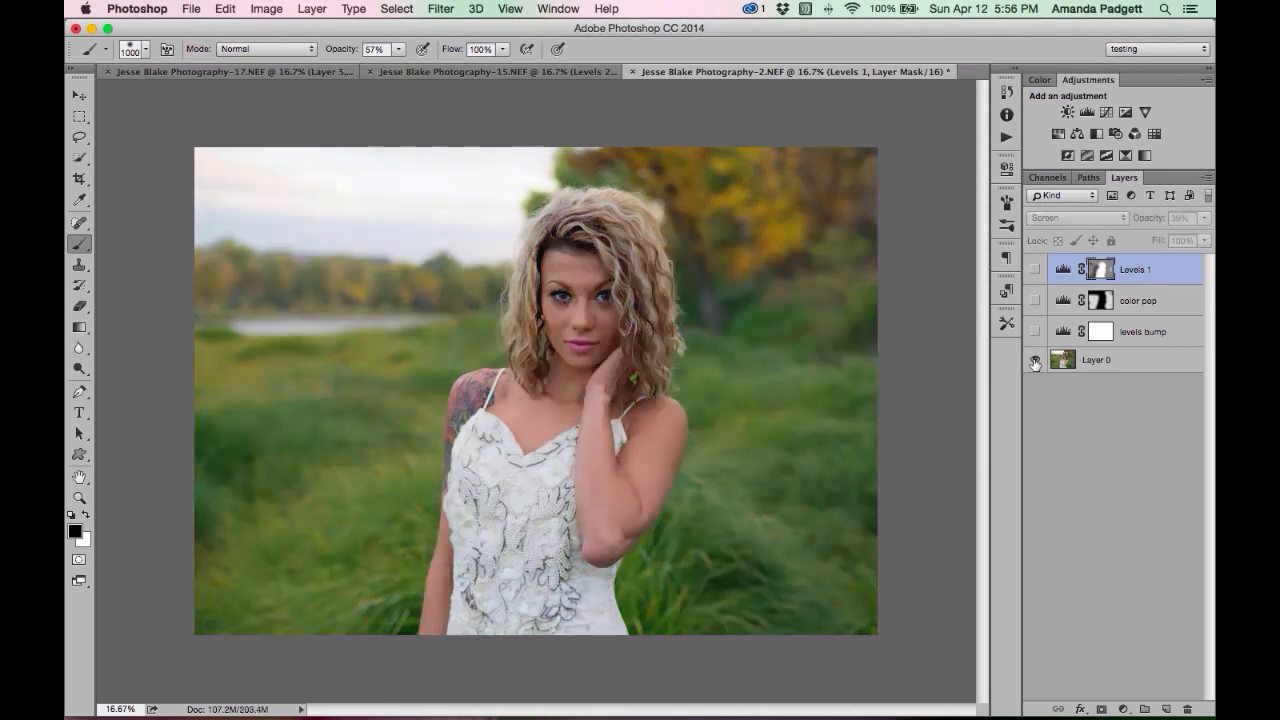
left_click(1035, 362, "alt")
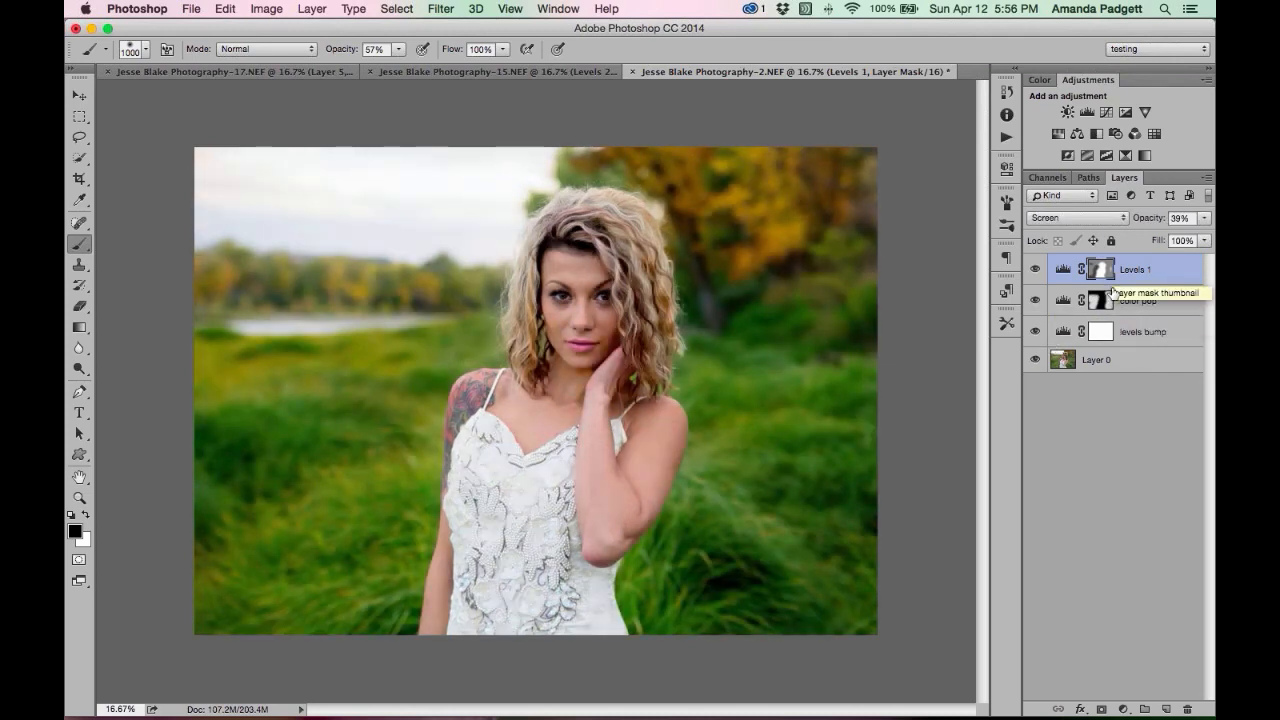
left_click(1123, 708)
left_click(1120, 574)
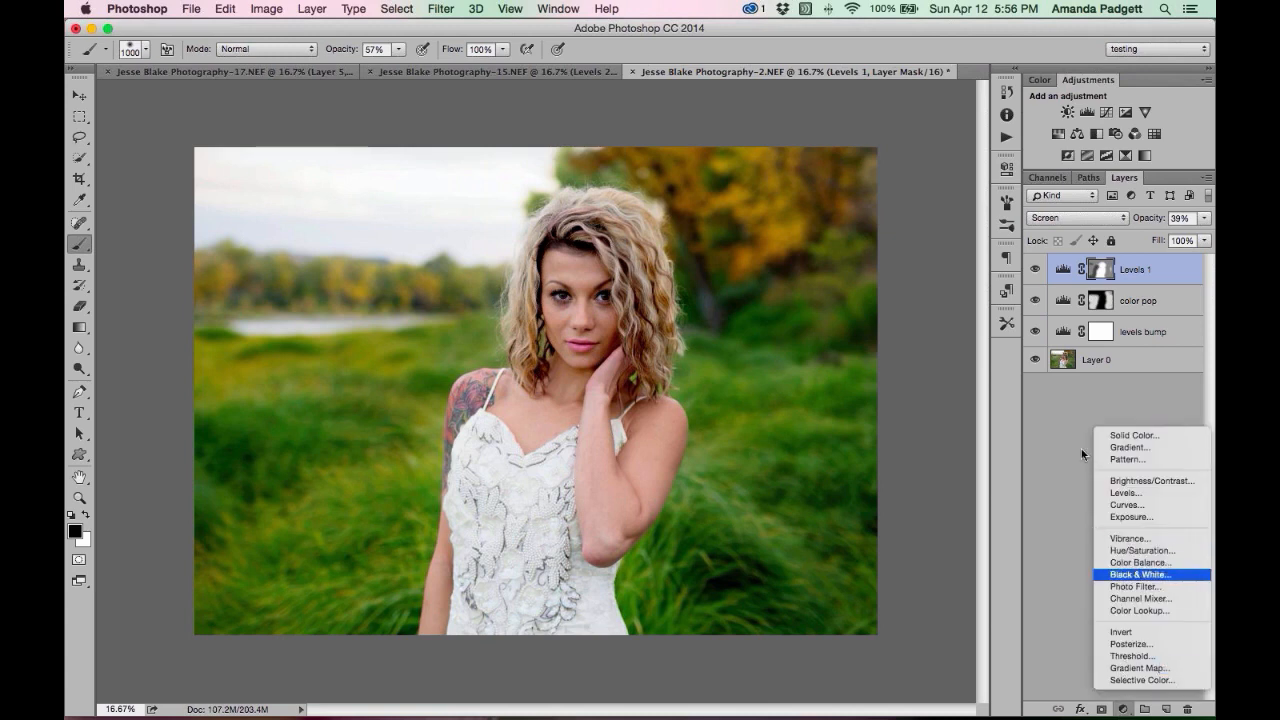
left_click(1076, 438)
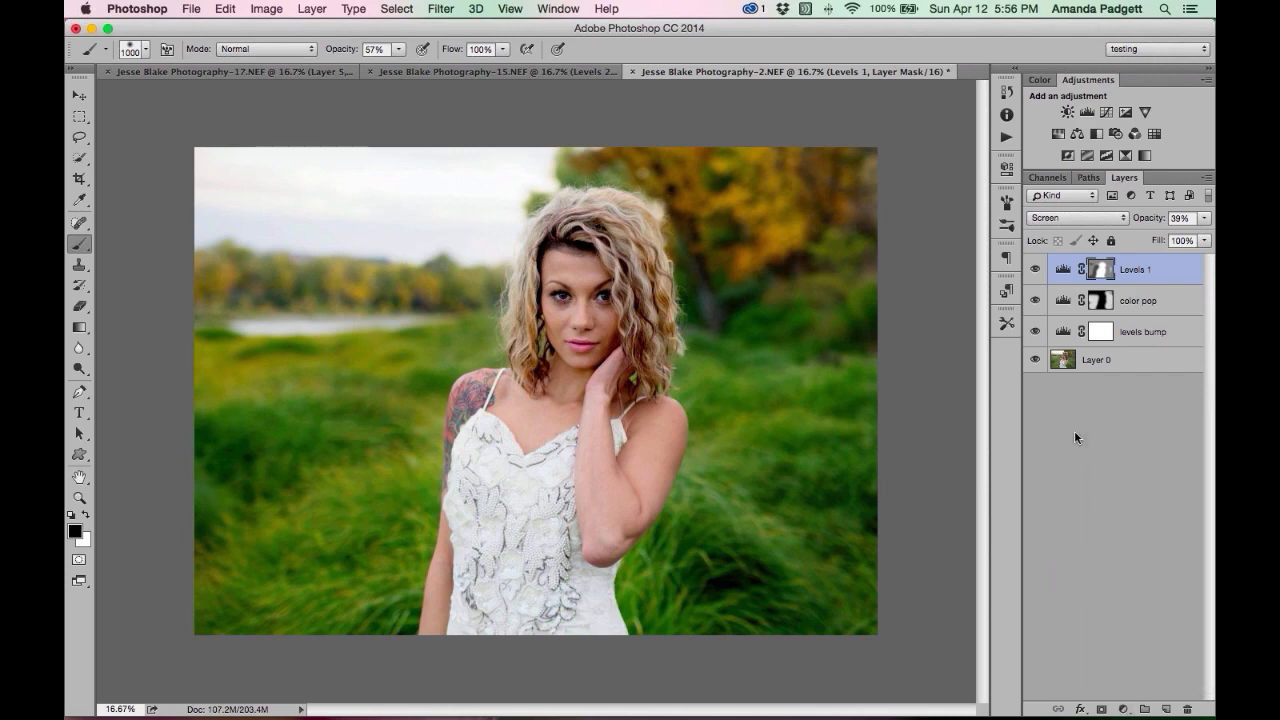
Add a default Brightness/Contrast adjustment layer on top, set its blending mode to Screen and invert its mask to black.
key("super+equal")
key("super+equal")
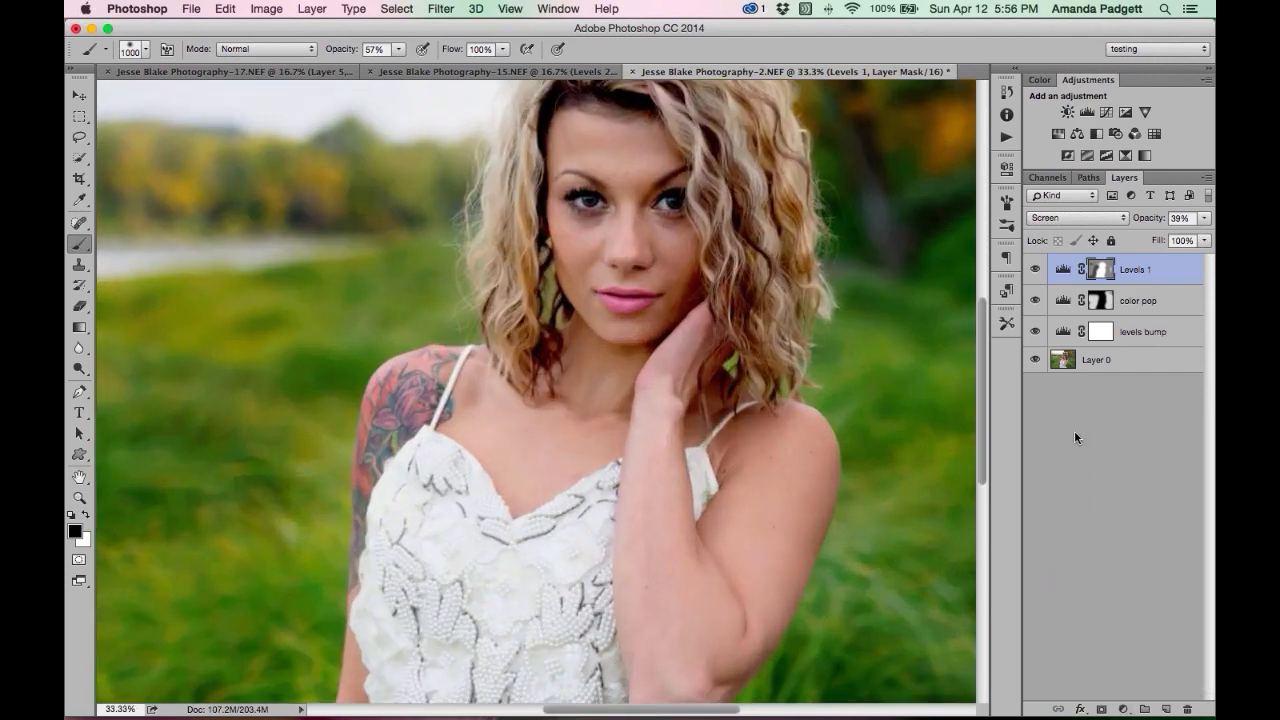
key("super+equal")
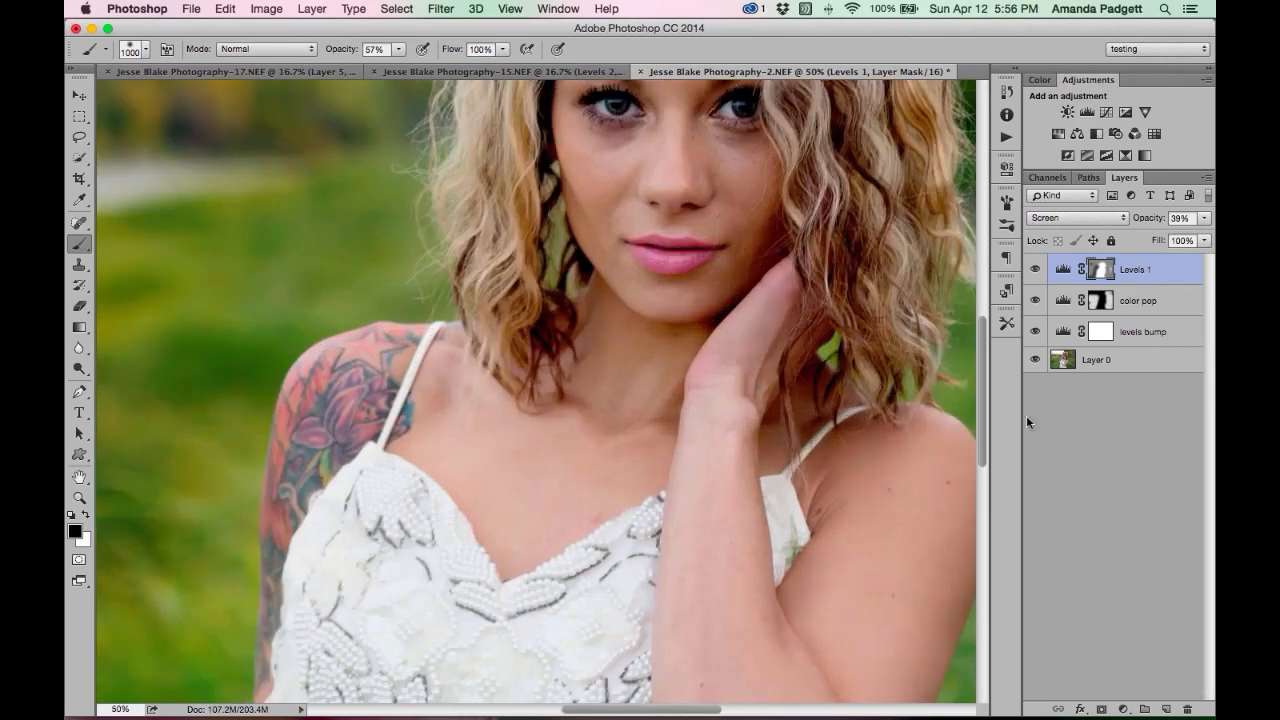
left_click_drag(694, 305, 563, 523)
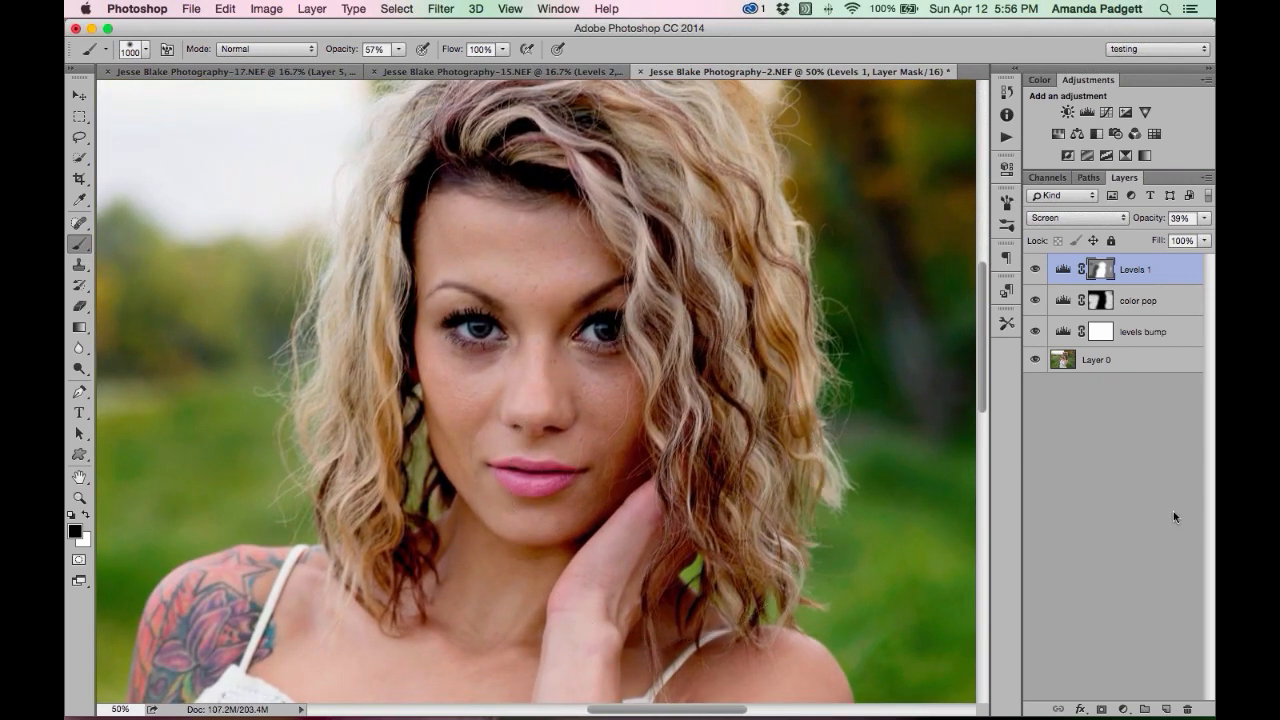
left_click(1124, 706)
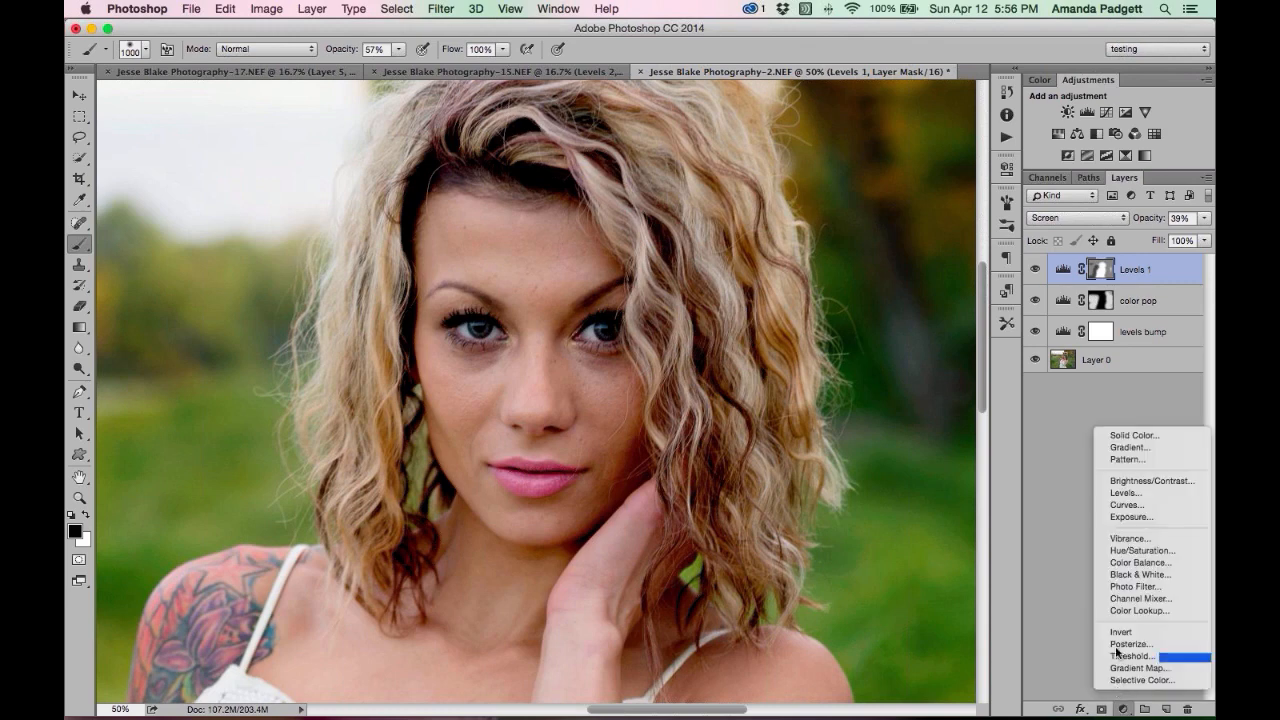
left_click(1114, 483)
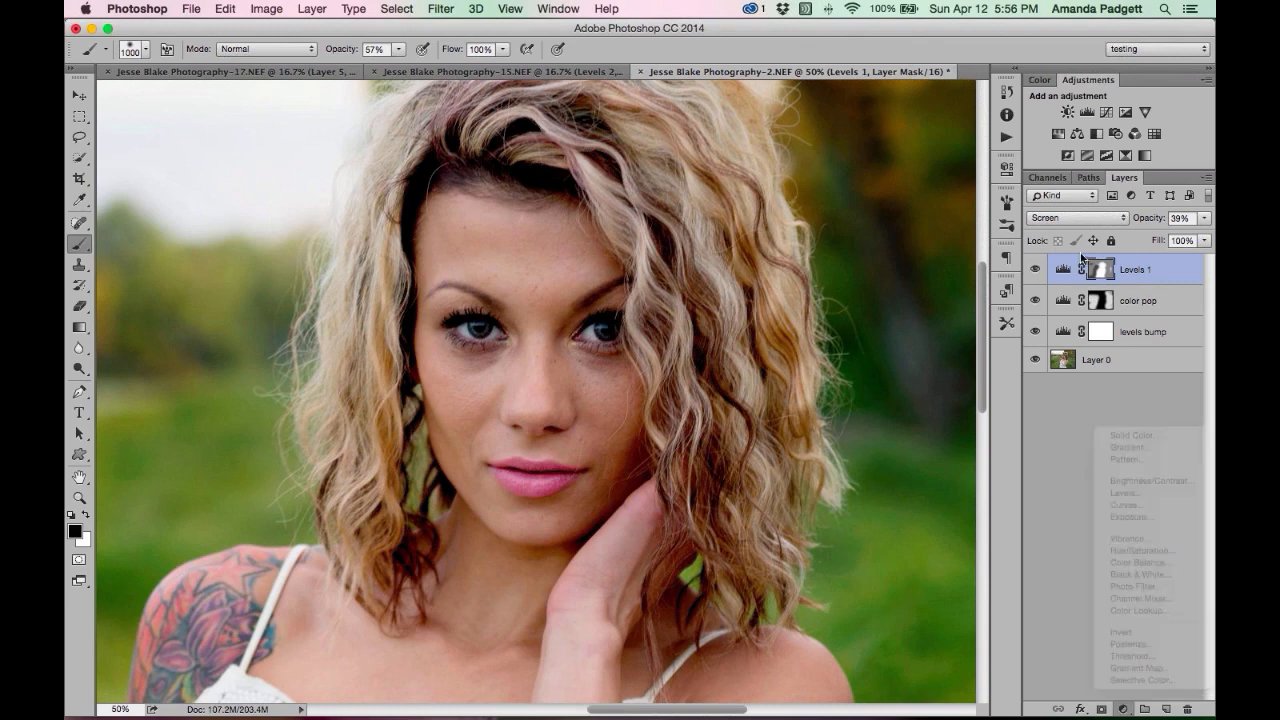
left_click(1076, 217)
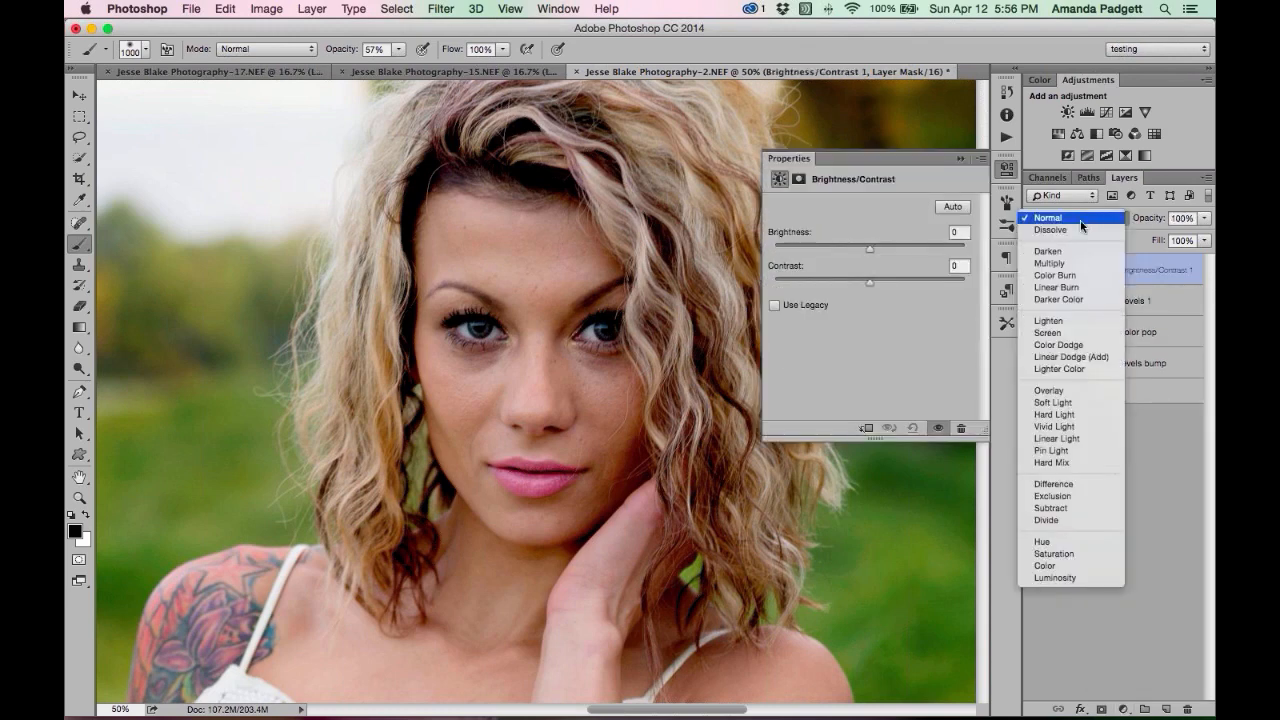
left_click(1072, 333)
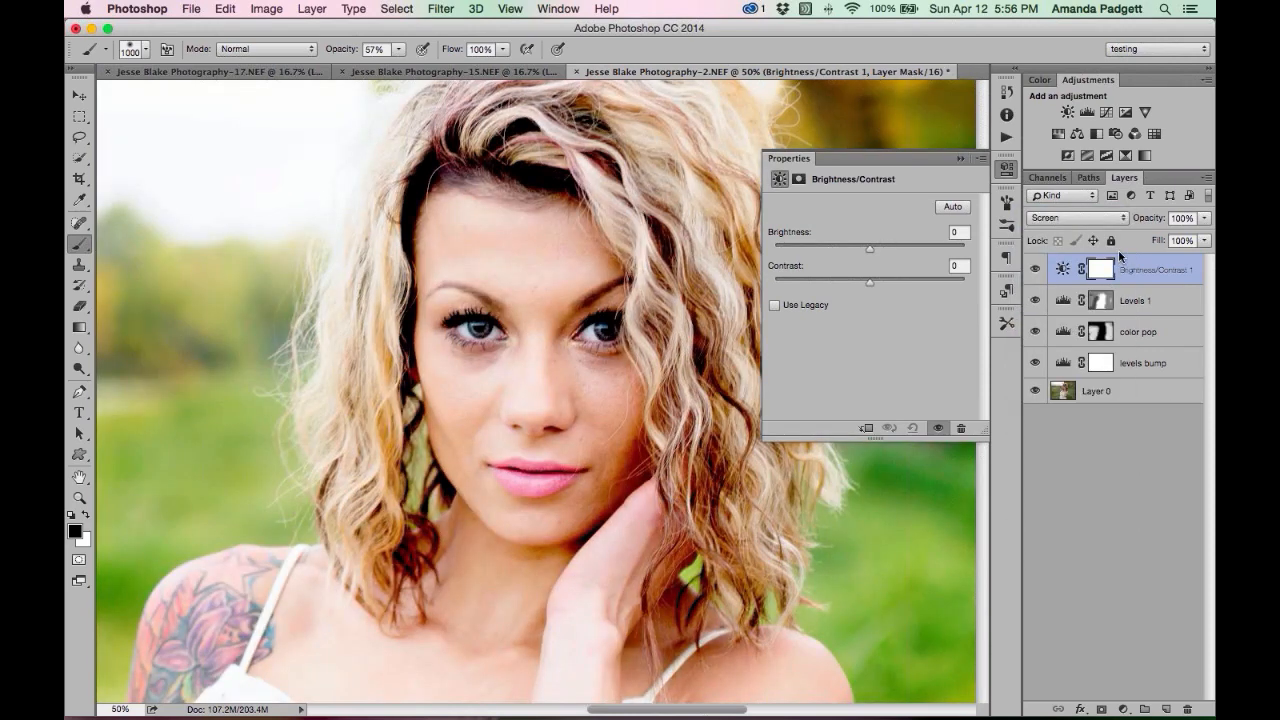
key("super+i")
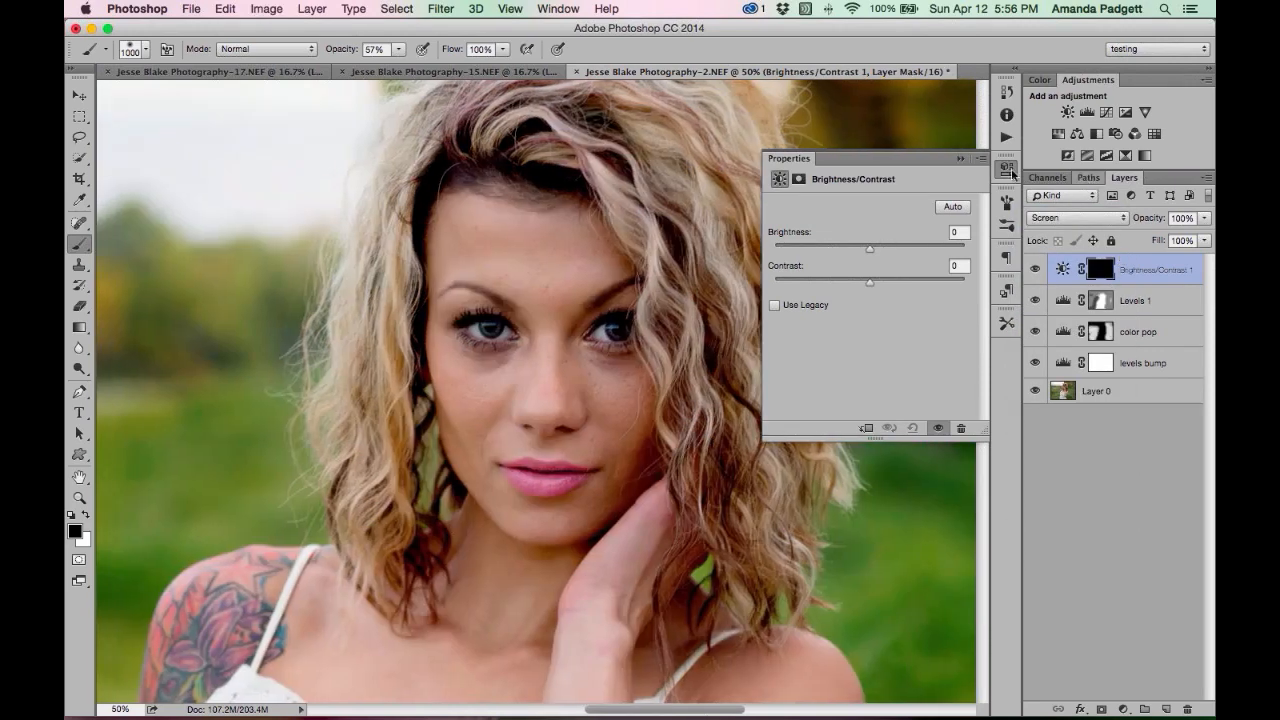
left_click(958, 159)
Reduce the brush size to 45 pixels to fit the woman's eyes.
key("bracketleft")
key("bracketleft")
key("bracketleft")
key("bracketleft")
key("bracketleft")
key("bracketleft")
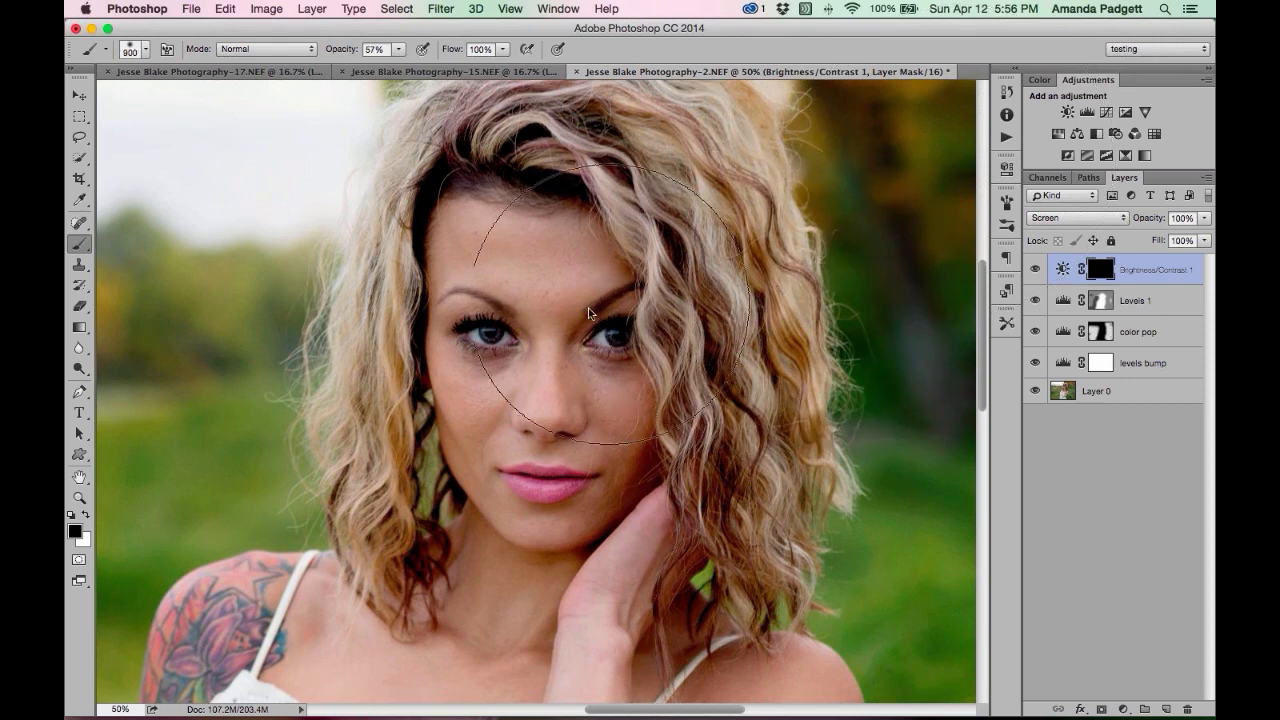
key("bracketleft")
key("bracketleft")
key("bracketleft")
key("bracketleft")
key("bracketleft")
key("bracketleft")
key("bracketleft")
key("bracketleft")
key("bracketleft")
key("bracketleft")
key("bracketleft")
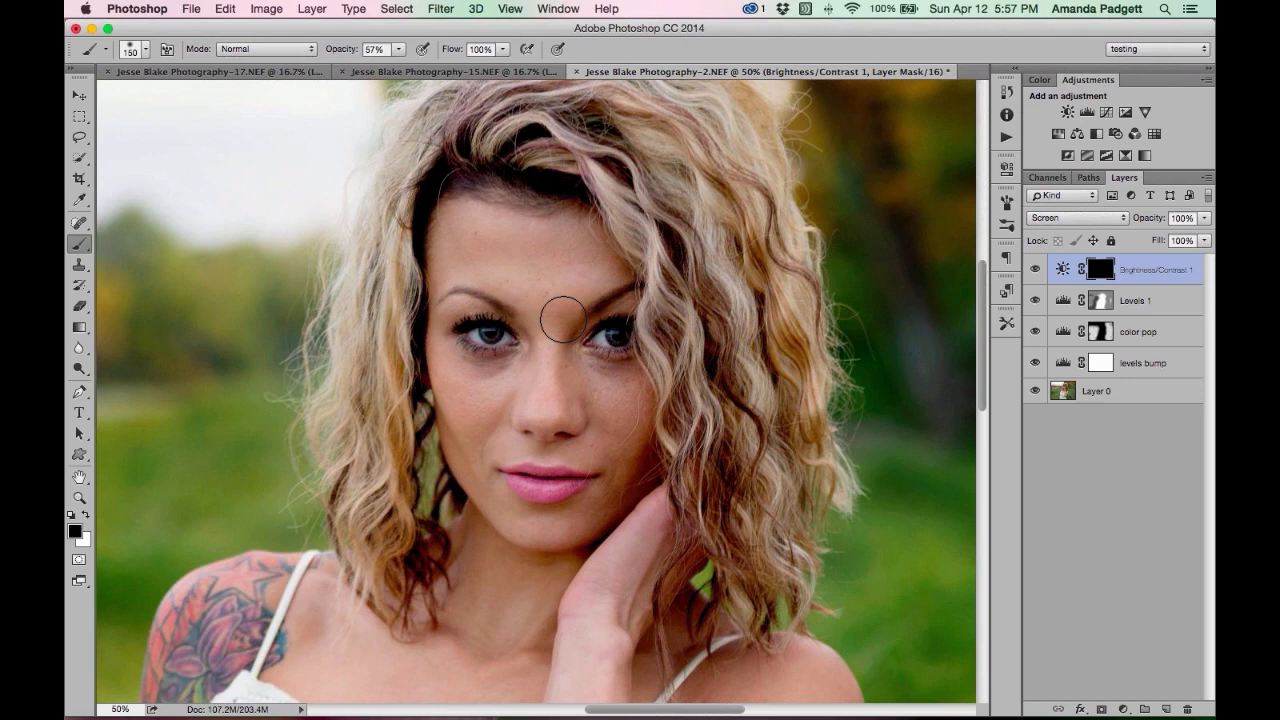
key("bracketright")
key("bracketright")
key("bracketleft")
key("bracketleft")
key("bracketleft")
key("bracketleft")
key("bracketleft")
key("bracketleft")
key("bracketleft")
key("bracketleft")
key("bracketleft")
key("bracketleft")
key("super+equal")
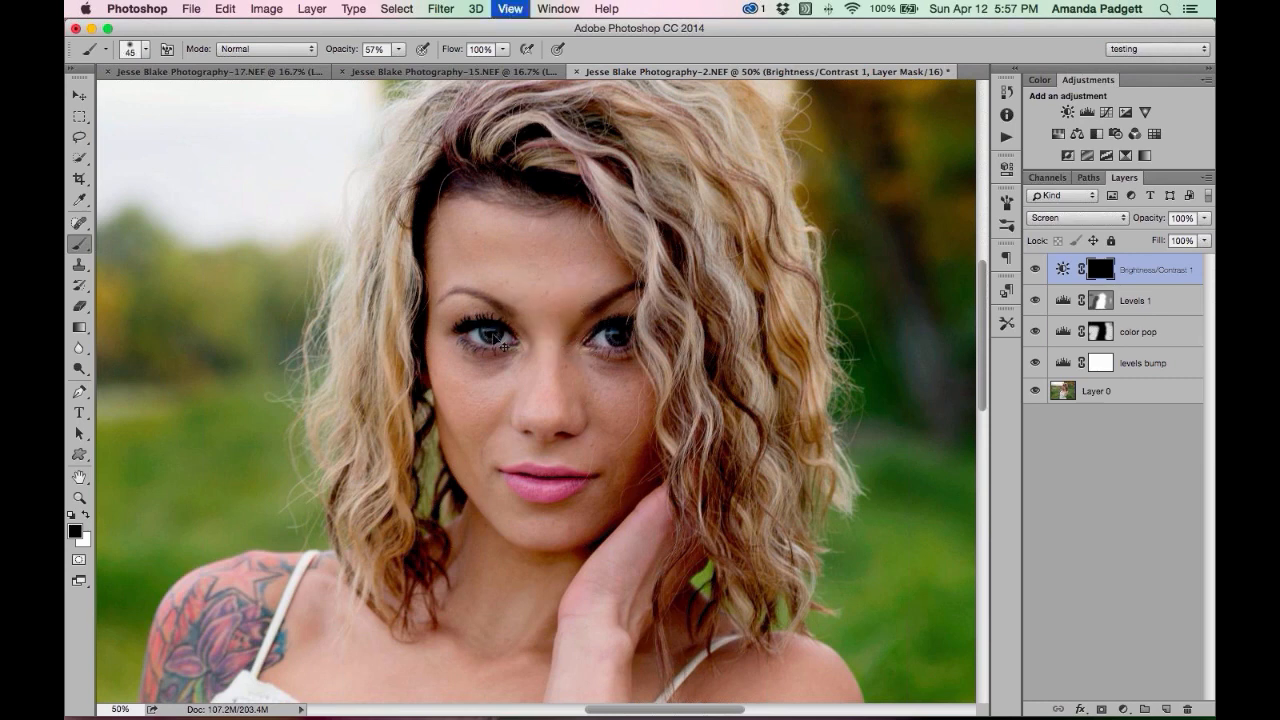
Paint white on the Brightness/Contrast 1 mask over the irises of the woman's eyes.
key("x")
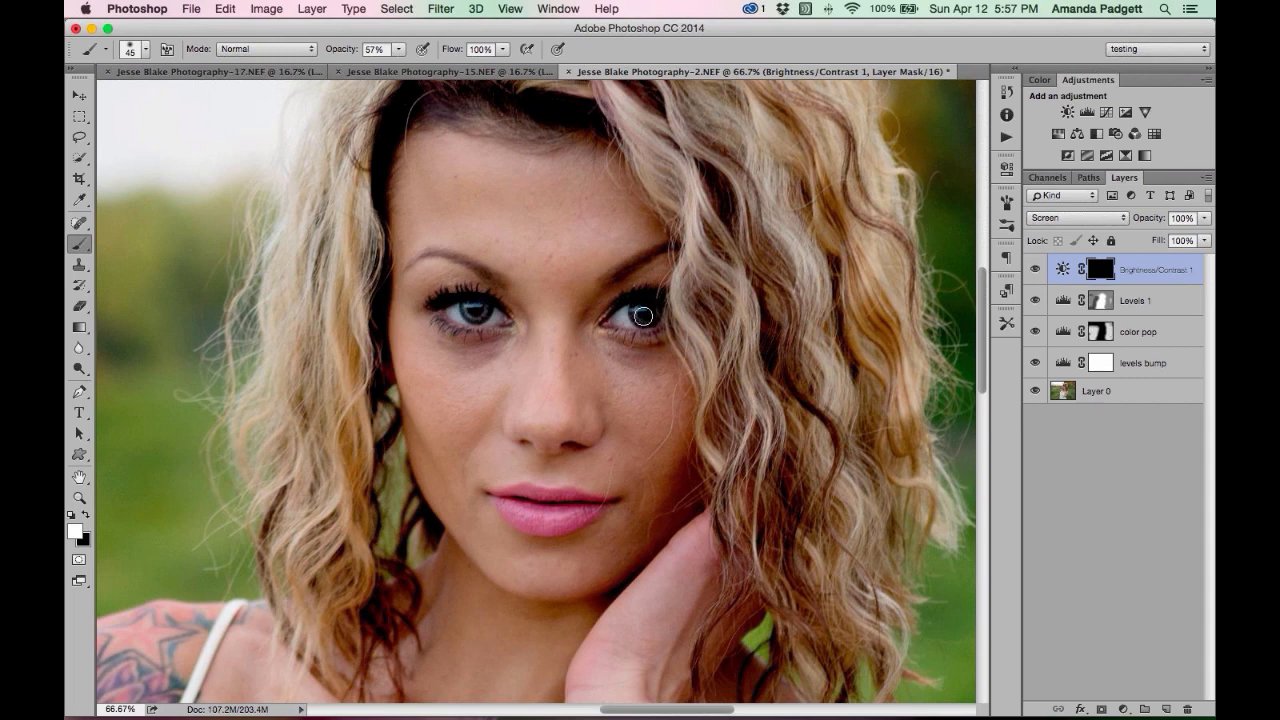
left_click_drag(643, 316, 649, 312)
Add a new empty layer on top and sample a light skin tone from the cheek beside the nose.
left_click(1166, 709)
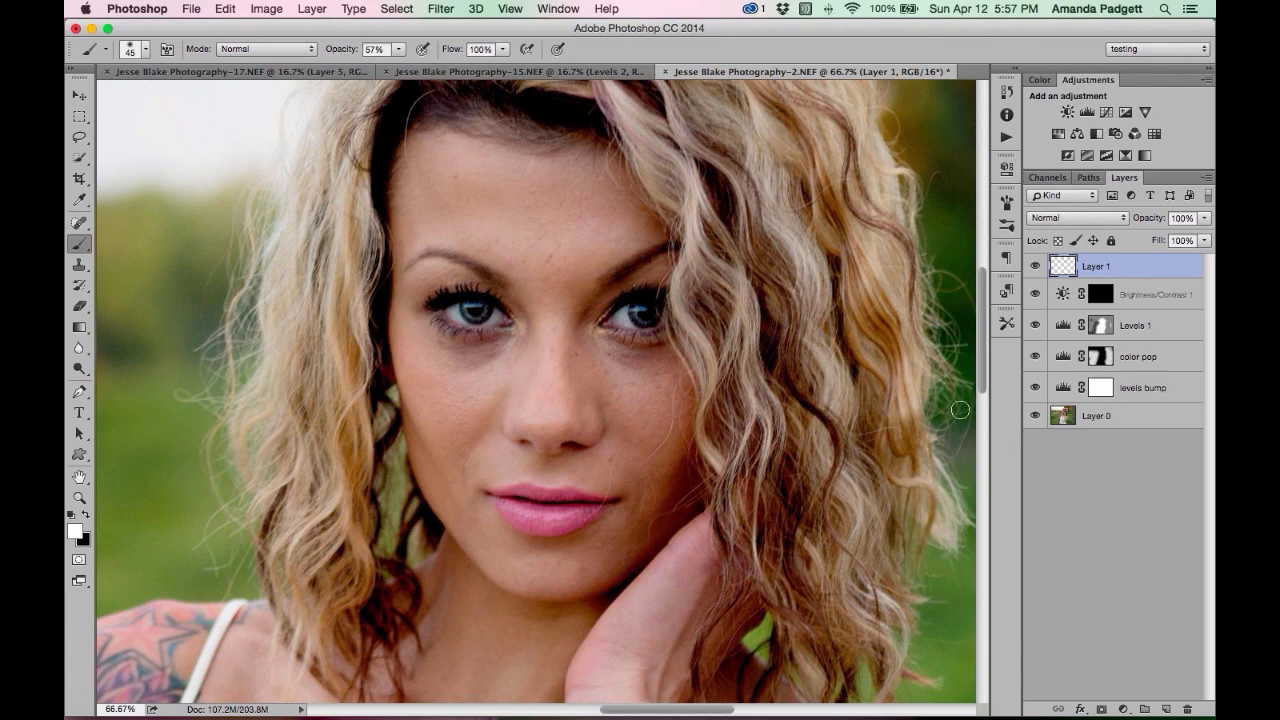
left_click(79, 199)
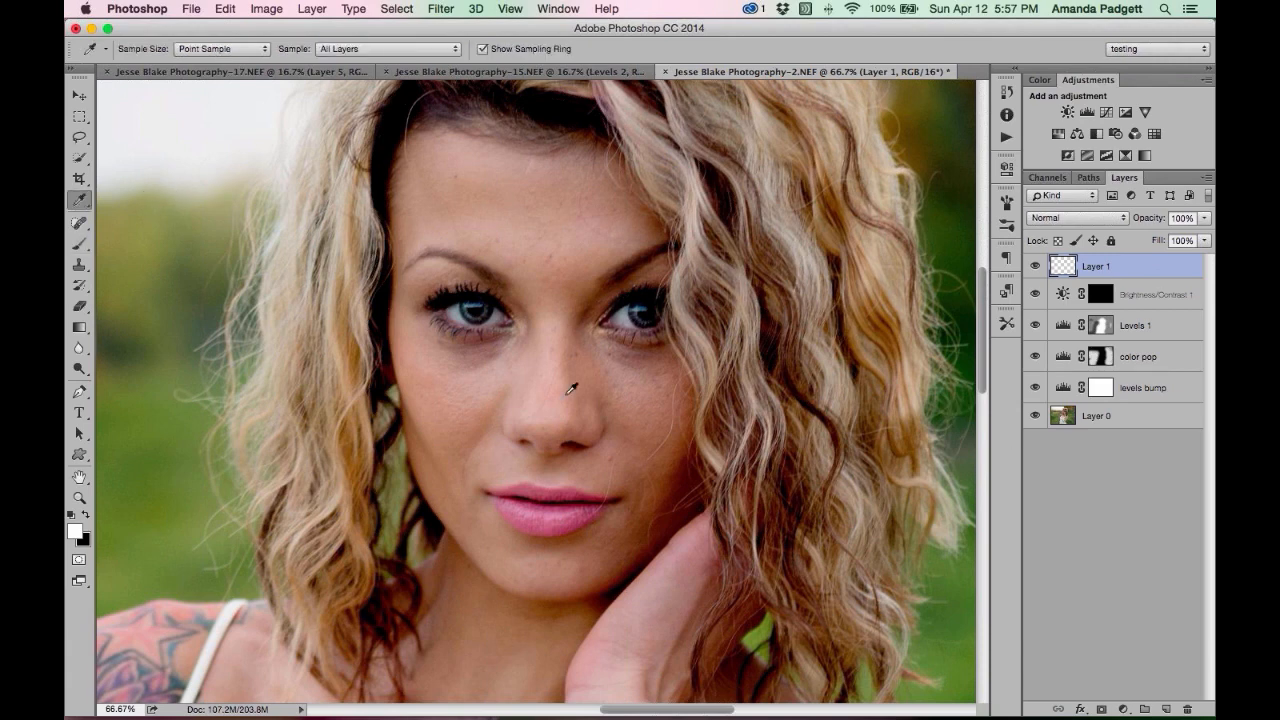
left_click(519, 379)
Paint the sampled tone over the shadow under the eye on the image's left, using a 60-pixel brush at 38% opacity.
key("b")
left_click(398, 49)
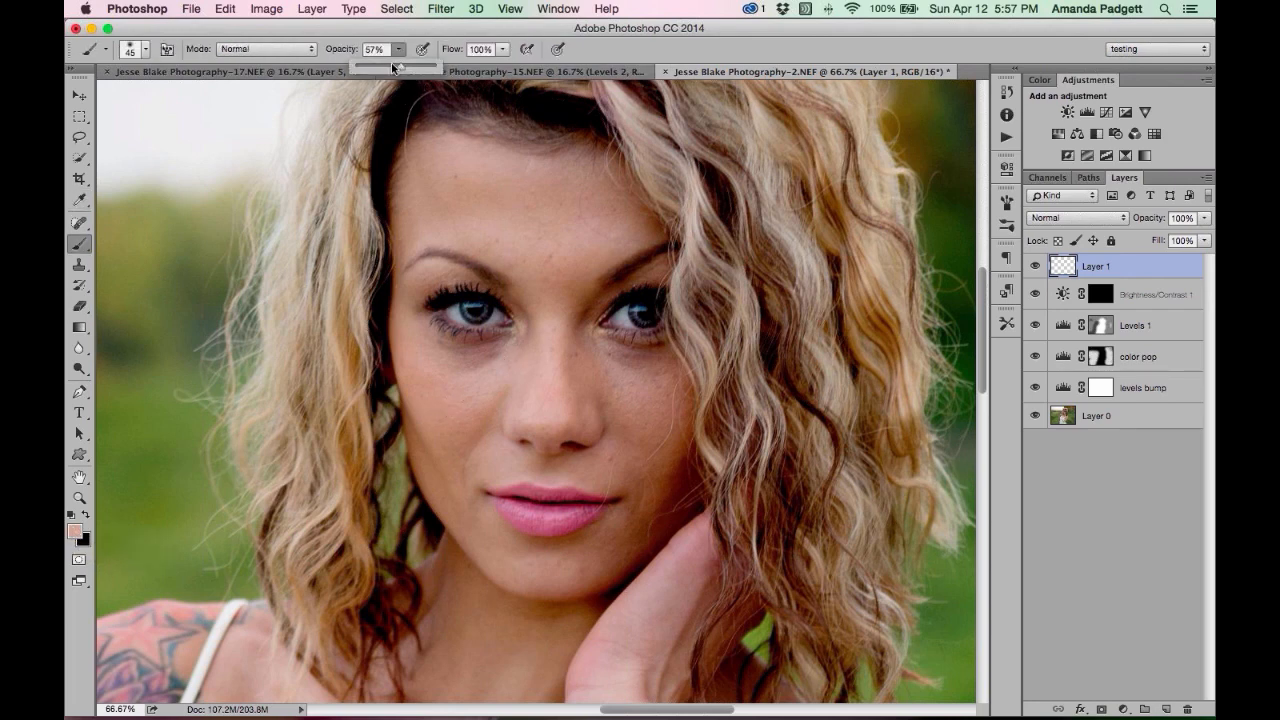
left_click(386, 66)
key("bracketright")
key("bracketright")
key("bracketright")
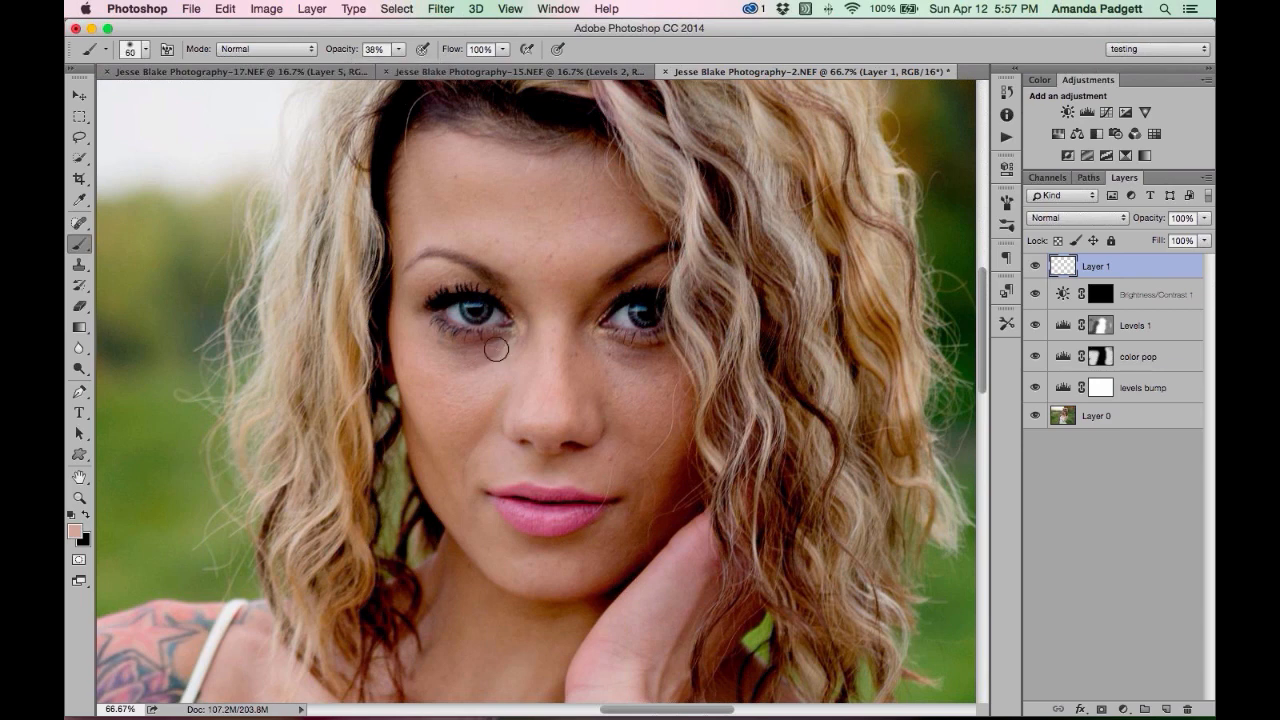
mouse_move(443, 354)
left_mouse_down()
mouse_move(506, 348)
mouse_move(490, 354)
left_mouse_up()
Cover the shadow under the other eye with skin tone sampled below it, using a 70-pixel brush, and set Layer 1's opacity to 42%.
key("i")
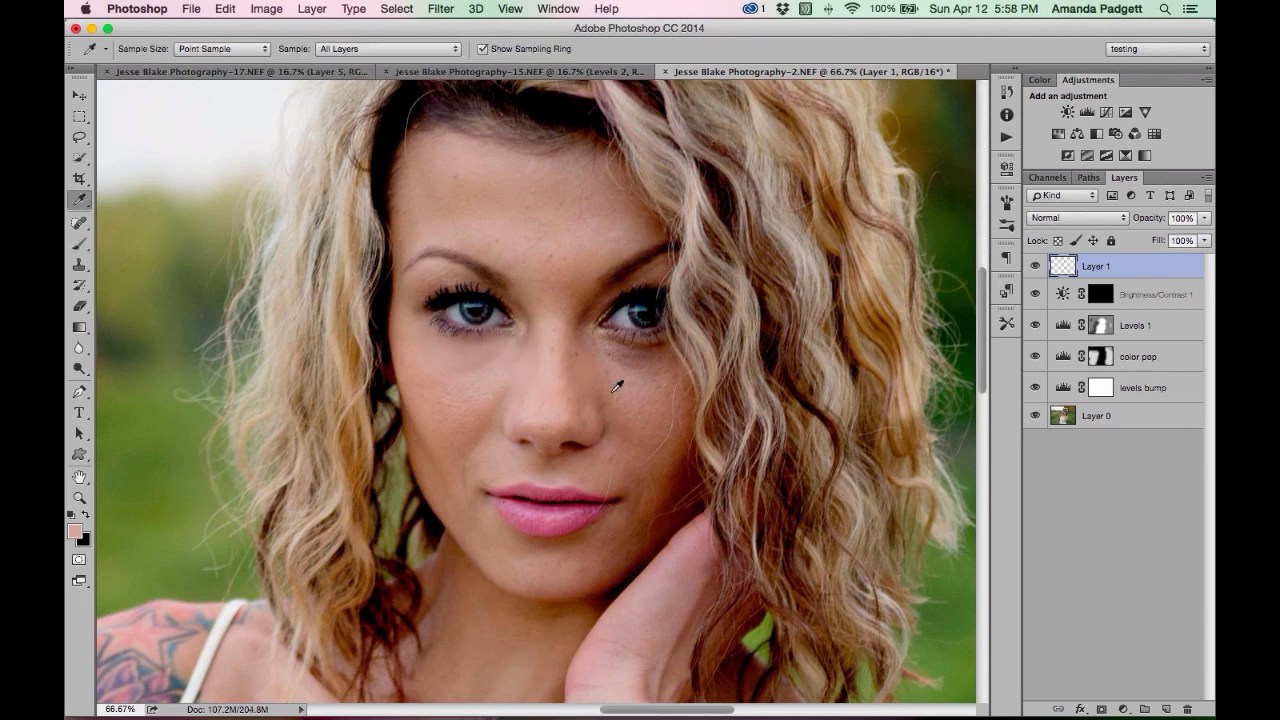
left_click(612, 385)
key("b")
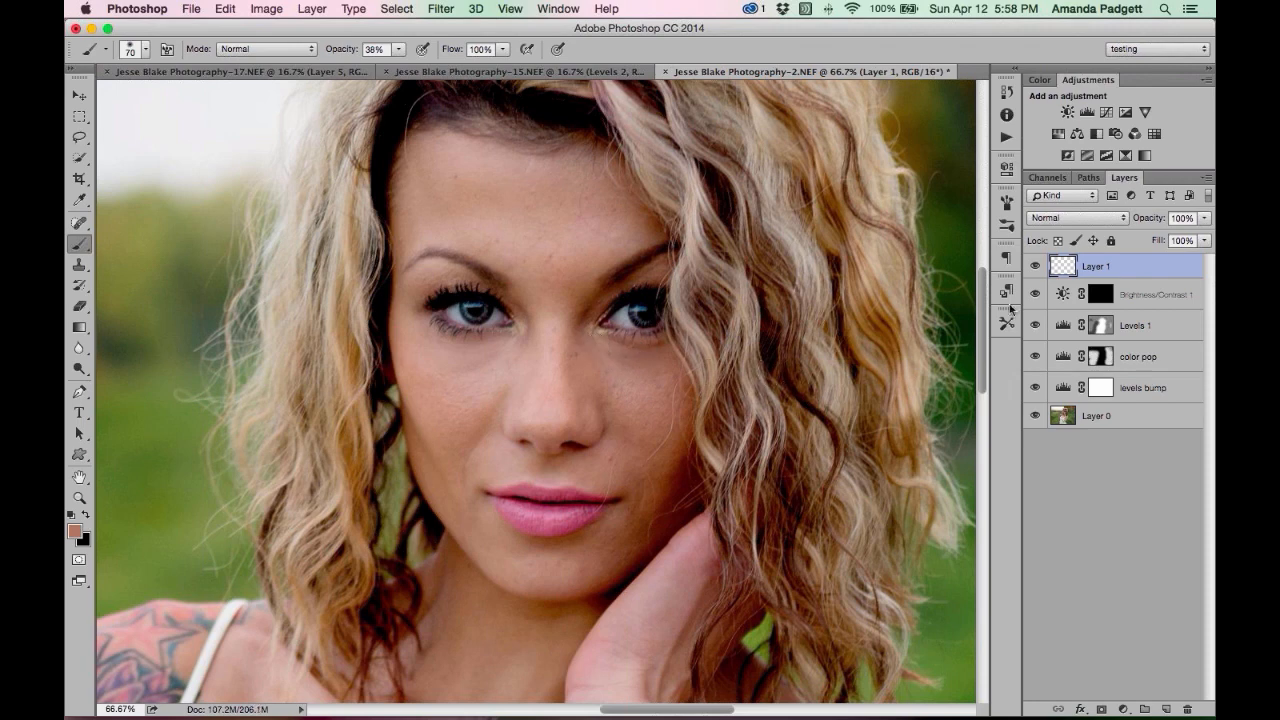
left_click(1205, 218)
left_click_drag(1205, 235, 1165, 238)
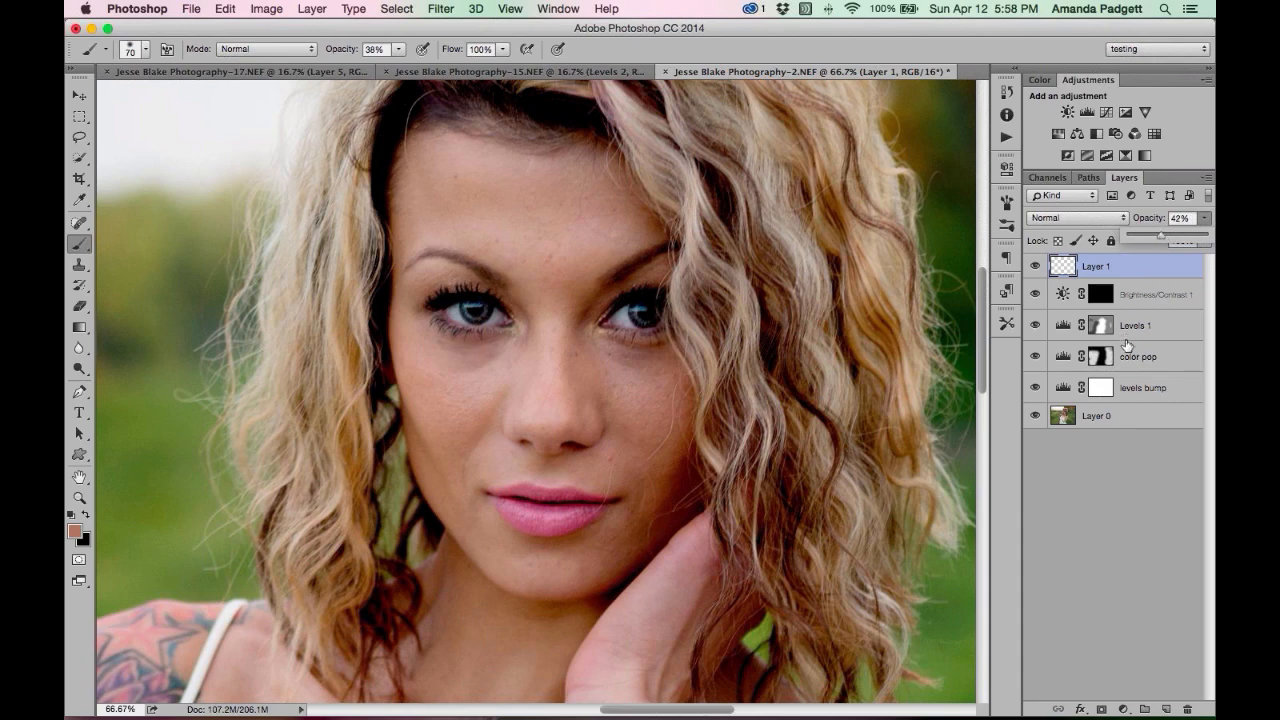
Duplicate Layer 0 and apply a Median noise filter with a 7-pixel radius to the copy.
left_click(1116, 418)
left_click(1116, 418)
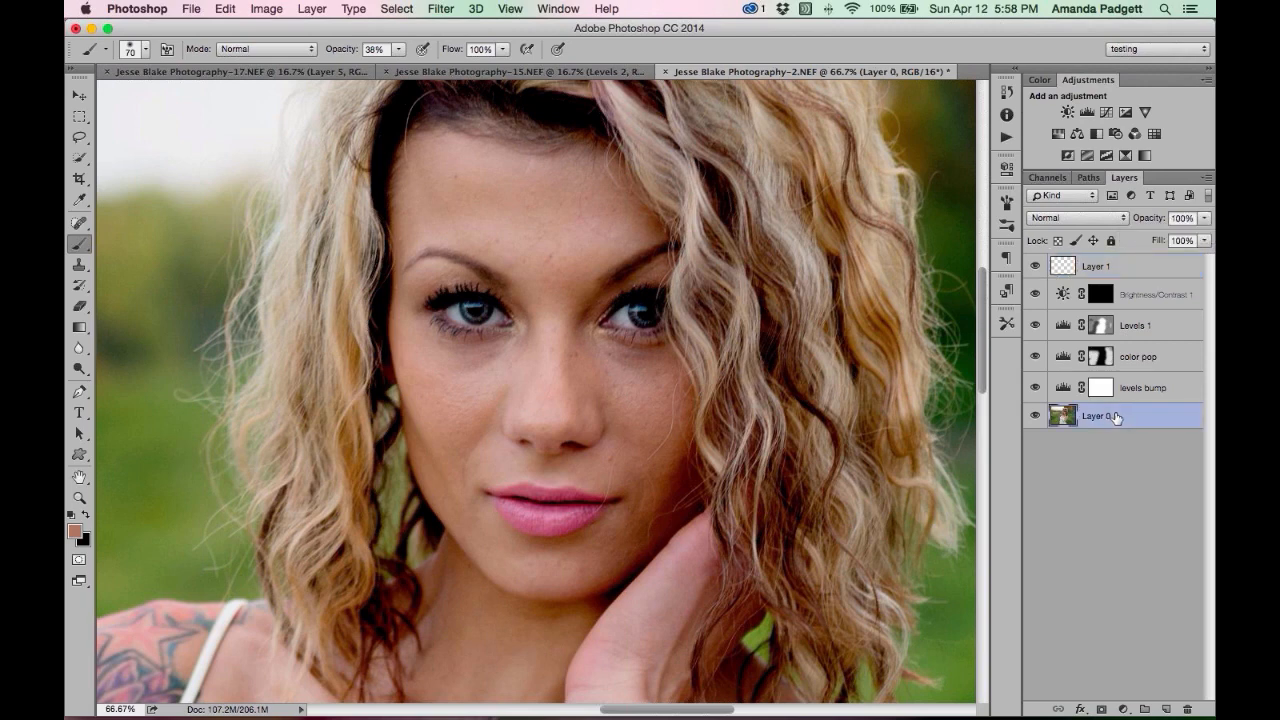
key("super+j")
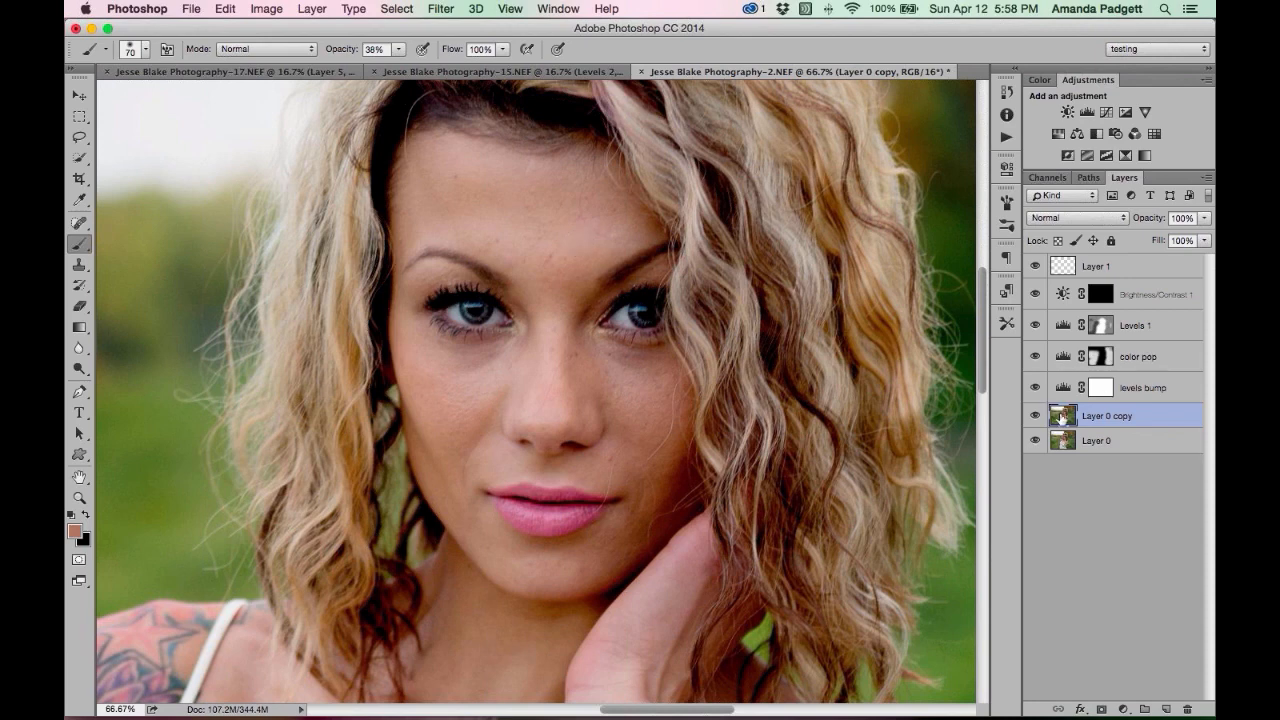
left_click(442, 9)
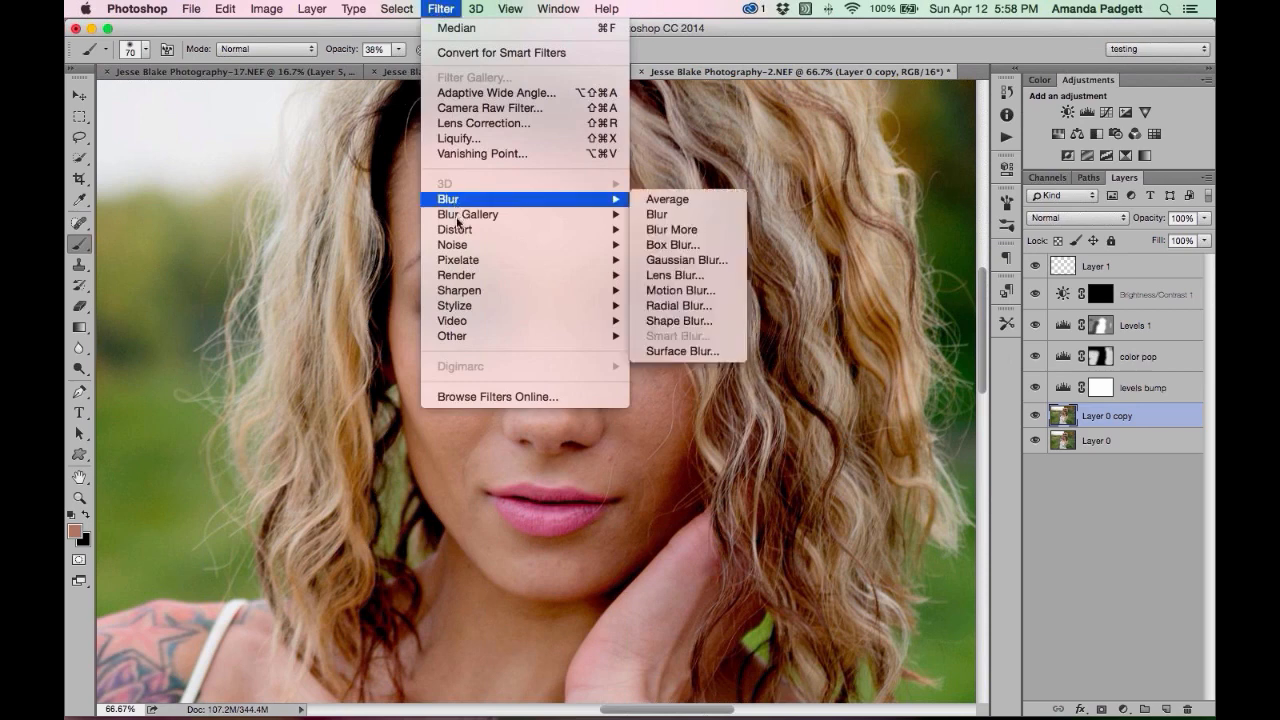
mouse_move(462, 246)
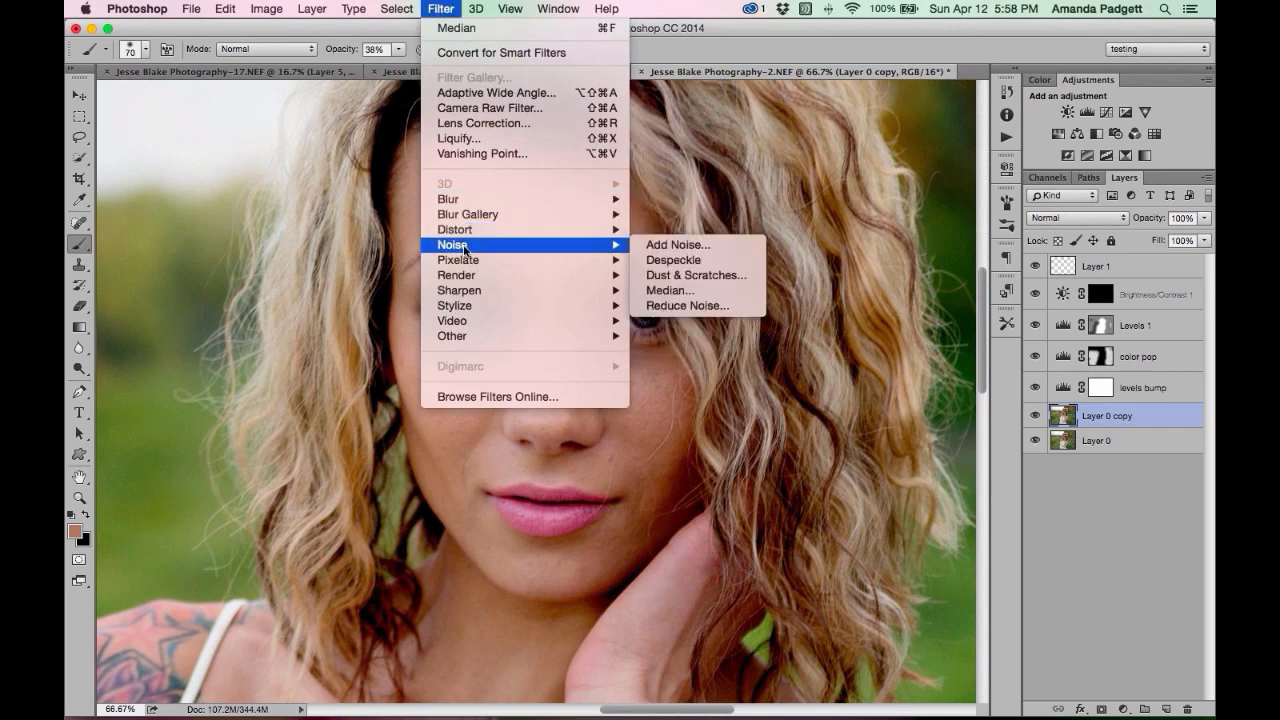
left_click(686, 290)
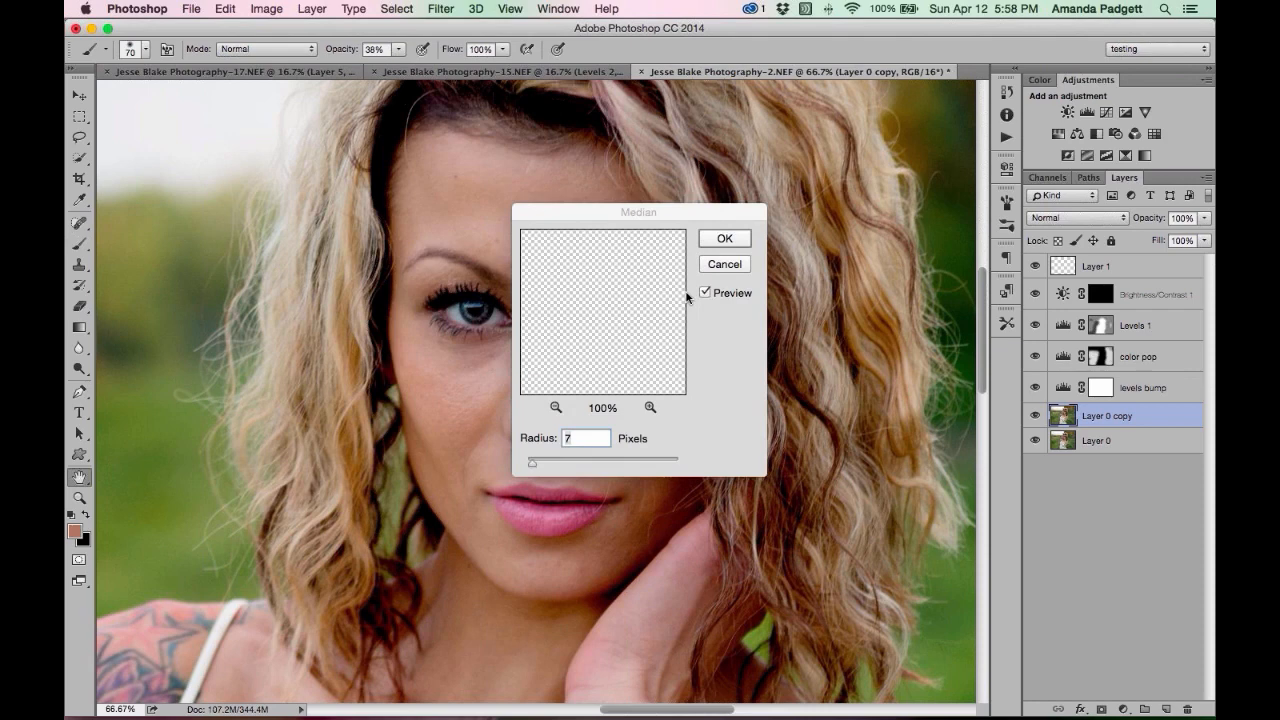
left_click(721, 239)
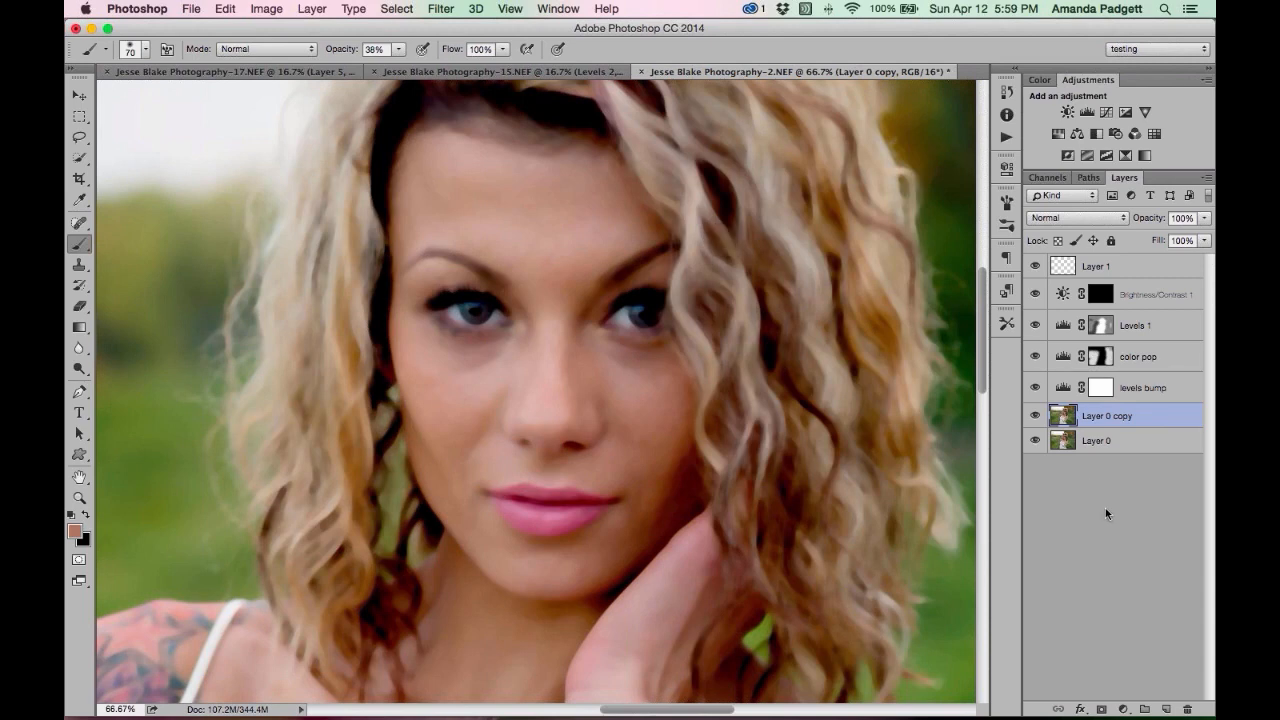
Add a layer mask to Layer 0 copy, inverted to black, and set the brush opacity to 68%.
left_click(1101, 709)
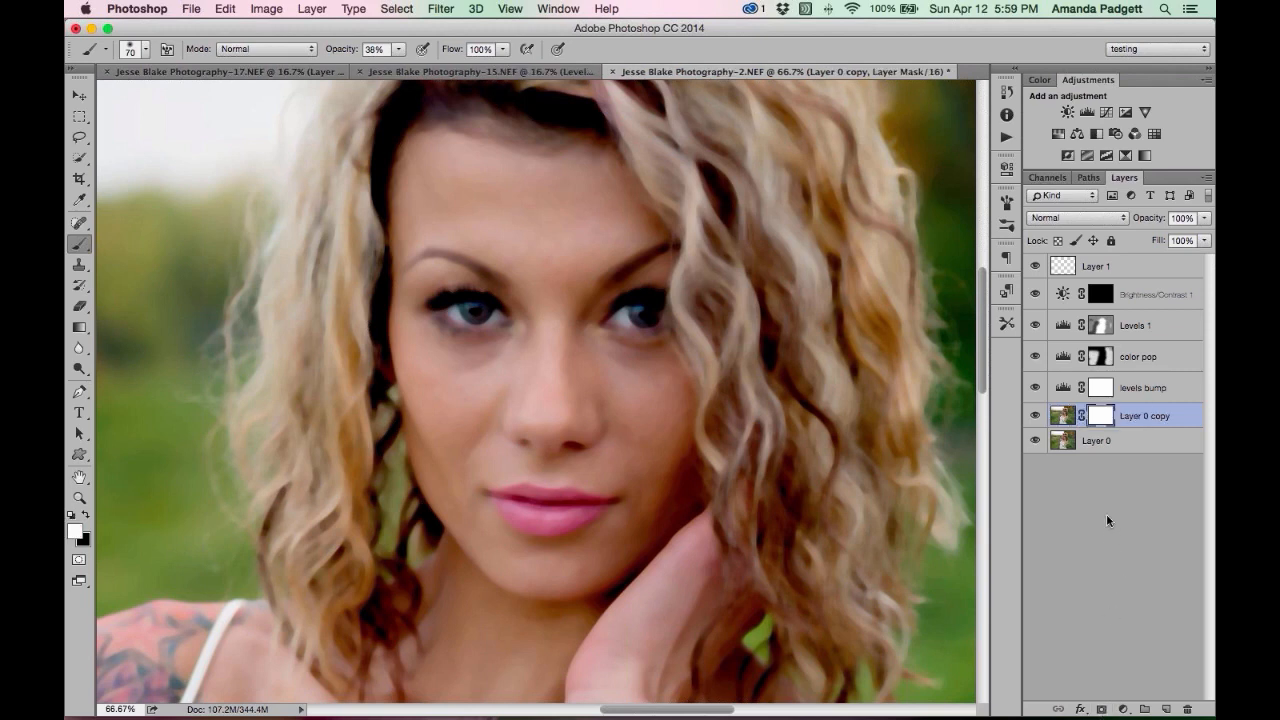
key("super+i")
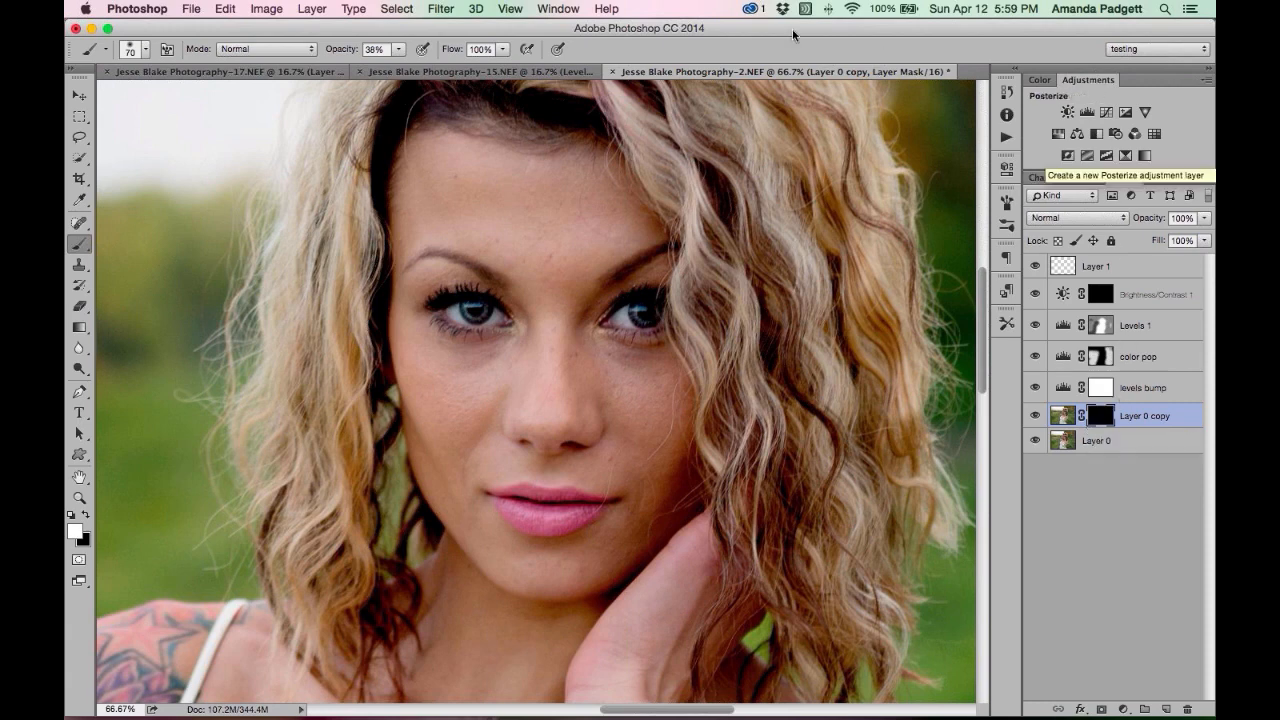
left_click_drag(334, 50, 363, 51)
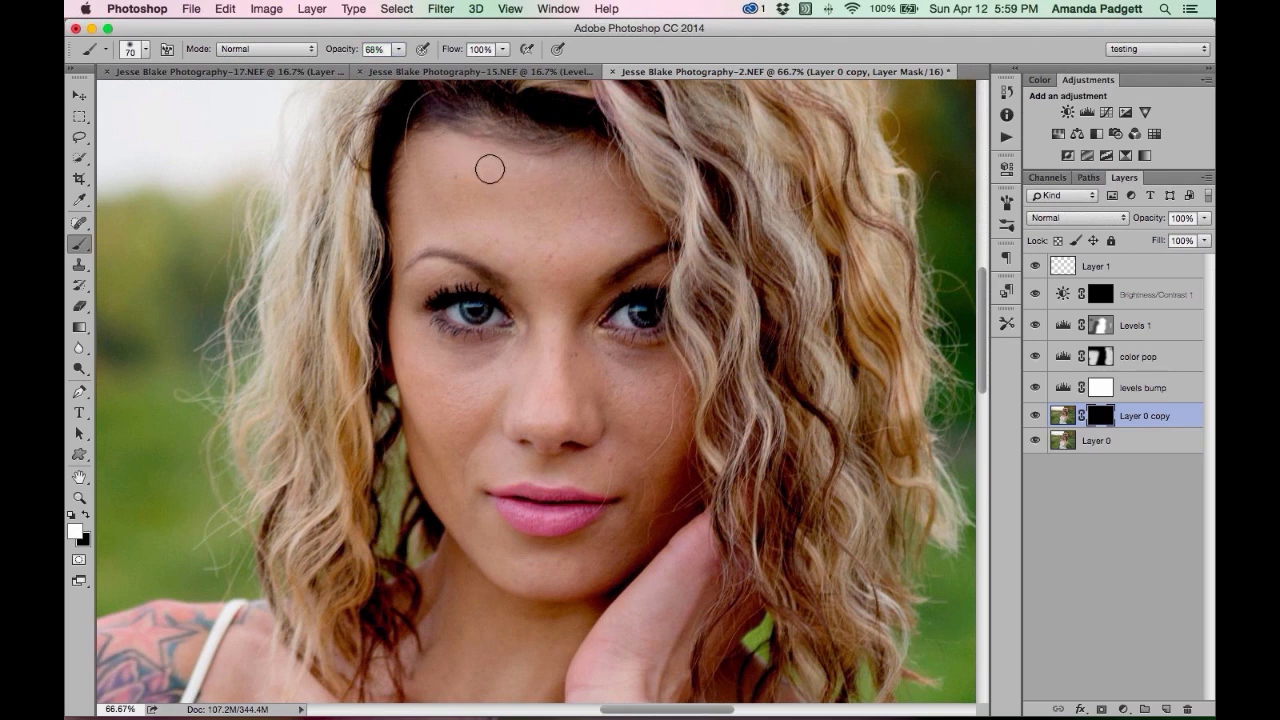
Paint white on the Layer 0 copy mask over the facial skin, adjusting the brush between 175 and 100 pixels or smaller.
key("bracketright")
key("bracketright")
key("bracketright")
key("bracketright")
key("bracketright")
key("bracketright")
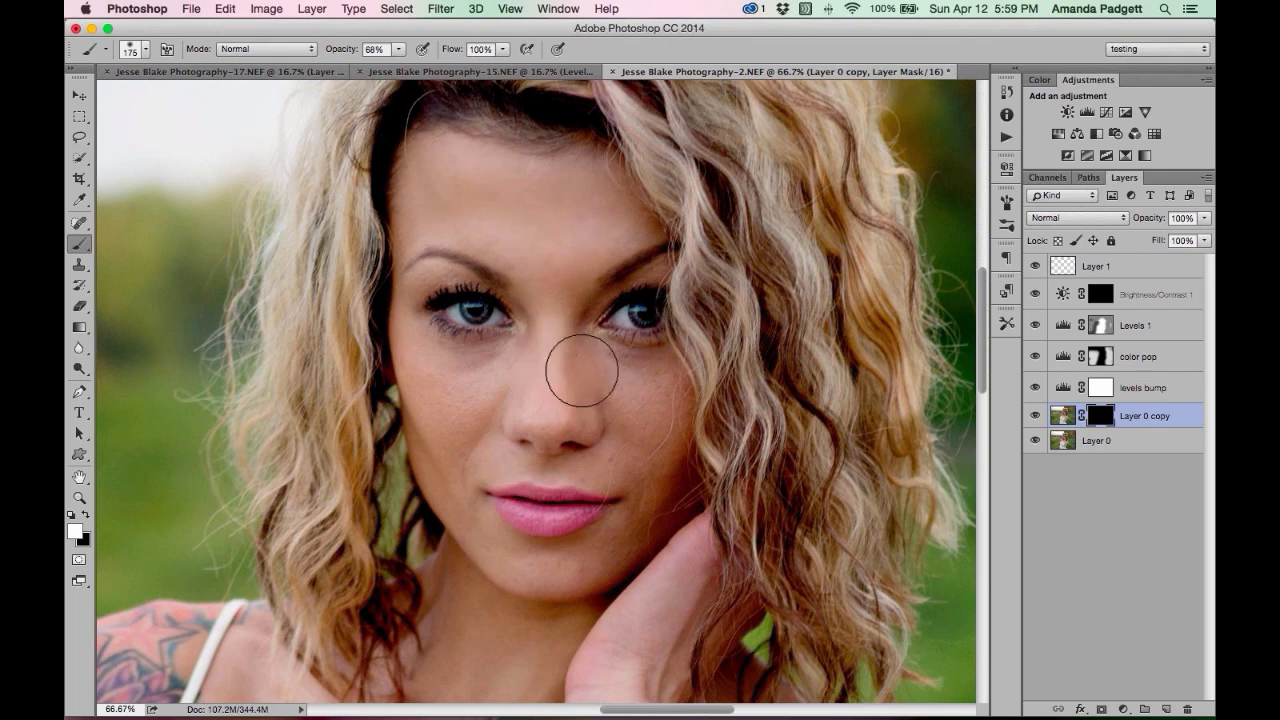
key("bracketleft")
key("bracketleft")
key("bracketleft")
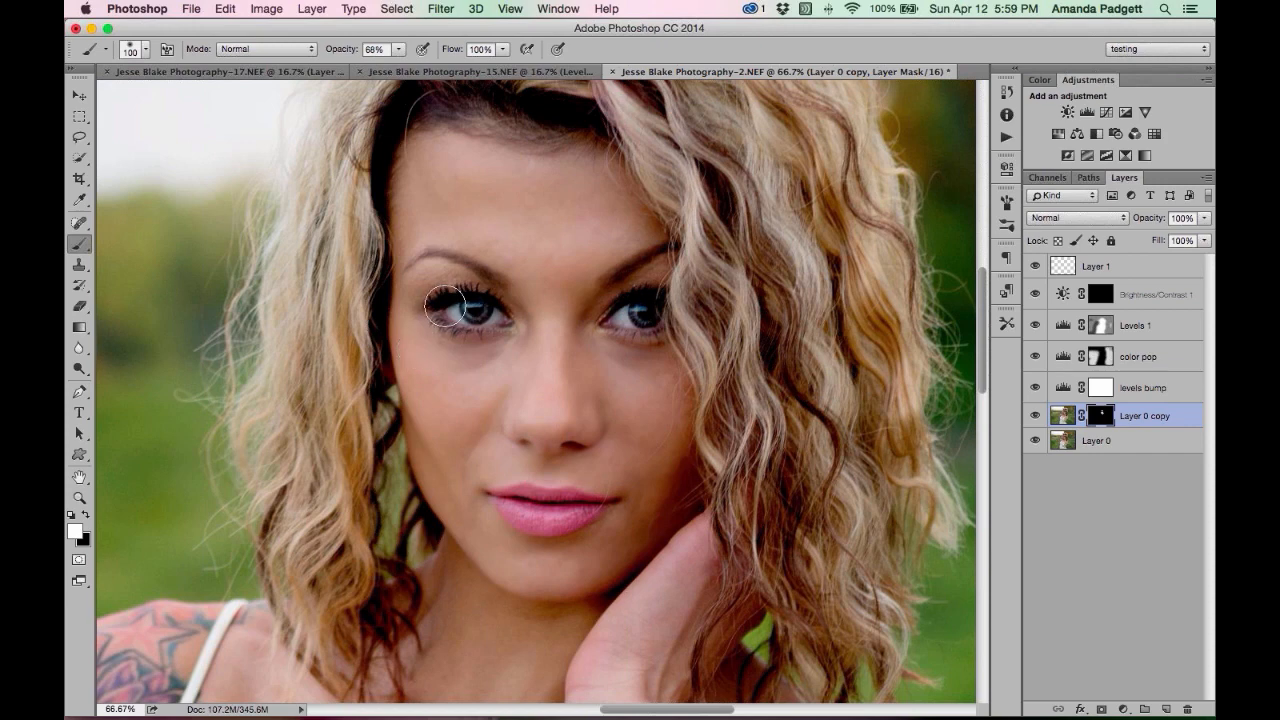
key("bracketleft")
key("bracketleft")
key("bracketleft")
key("bracketleft")
Continue smoothing the face on the mask at 45% brush opacity and up to 175 pixels, and set Layer 0 copy's opacity to 46%.
left_click_drag(350, 50, 322, 56)
key("bracketright")
key("bracketright")
key("bracketright")
key("bracketright")
key("bracketright")
key("bracketright")
key("bracketright")
key("bracketright")
left_click_drag(1205, 218, 1173, 240)
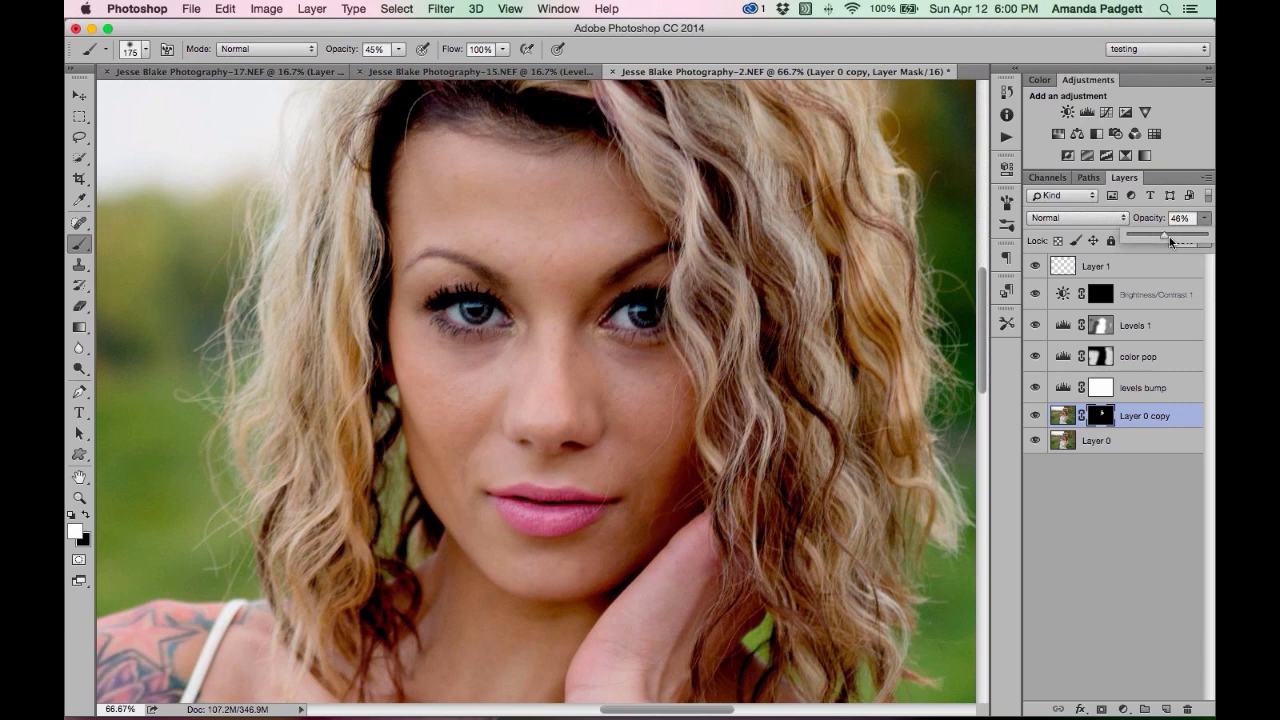
Compare the retouched portrait with Layer 0 alone, both close up on the face and with the whole image in view.
key("super+minus")
scroll(1169, 238, "down", 5)
scroll(1169, 238, "right", 3)
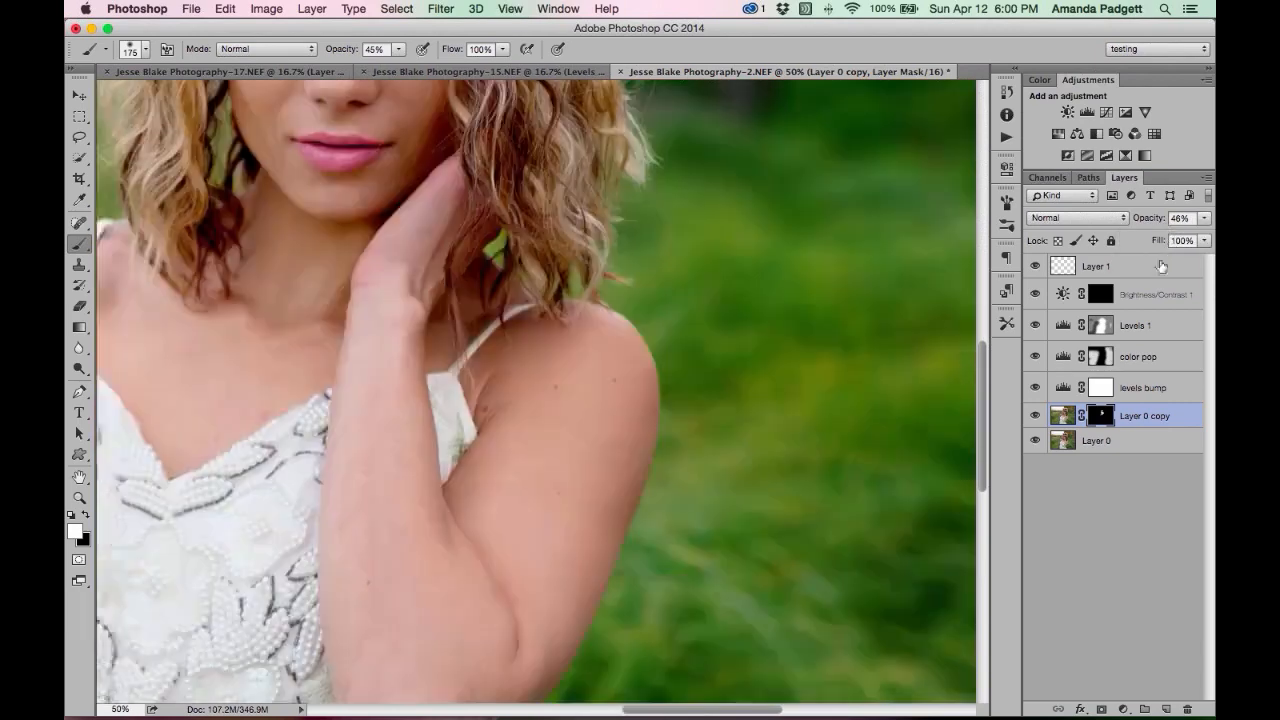
left_click_drag(982, 354, 978, 316)
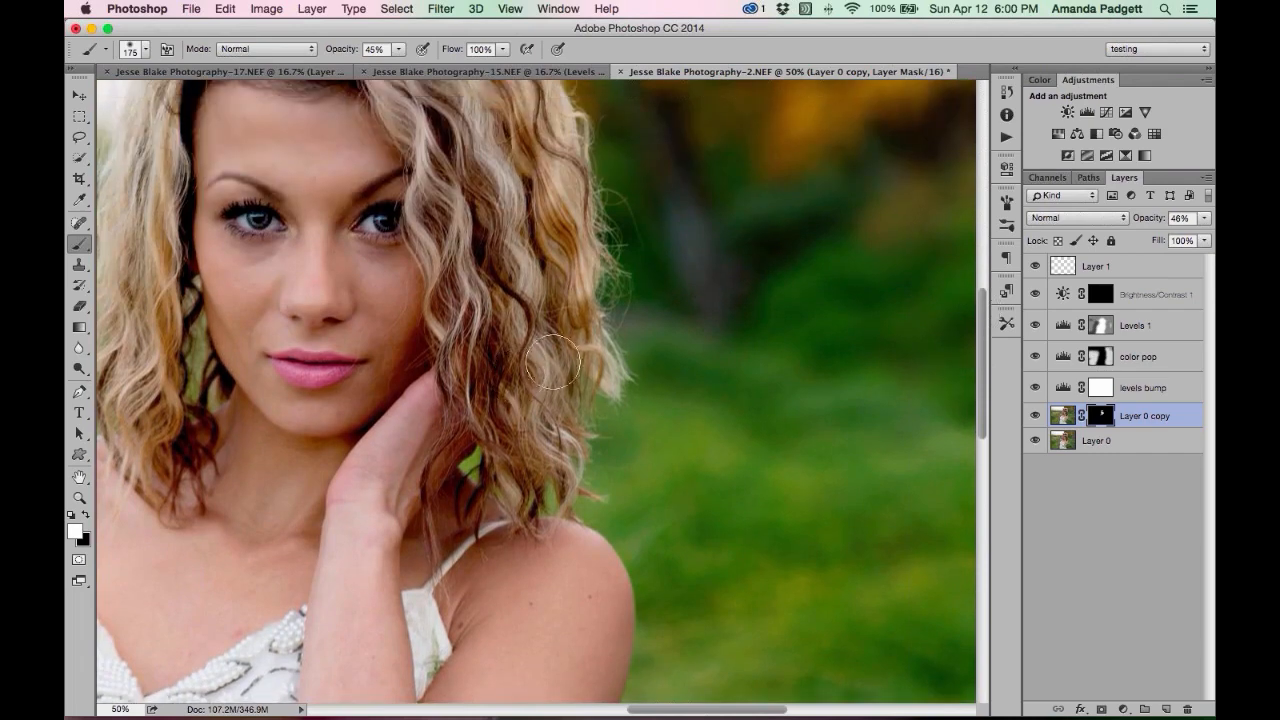
left_click_drag(528, 386, 618, 524)
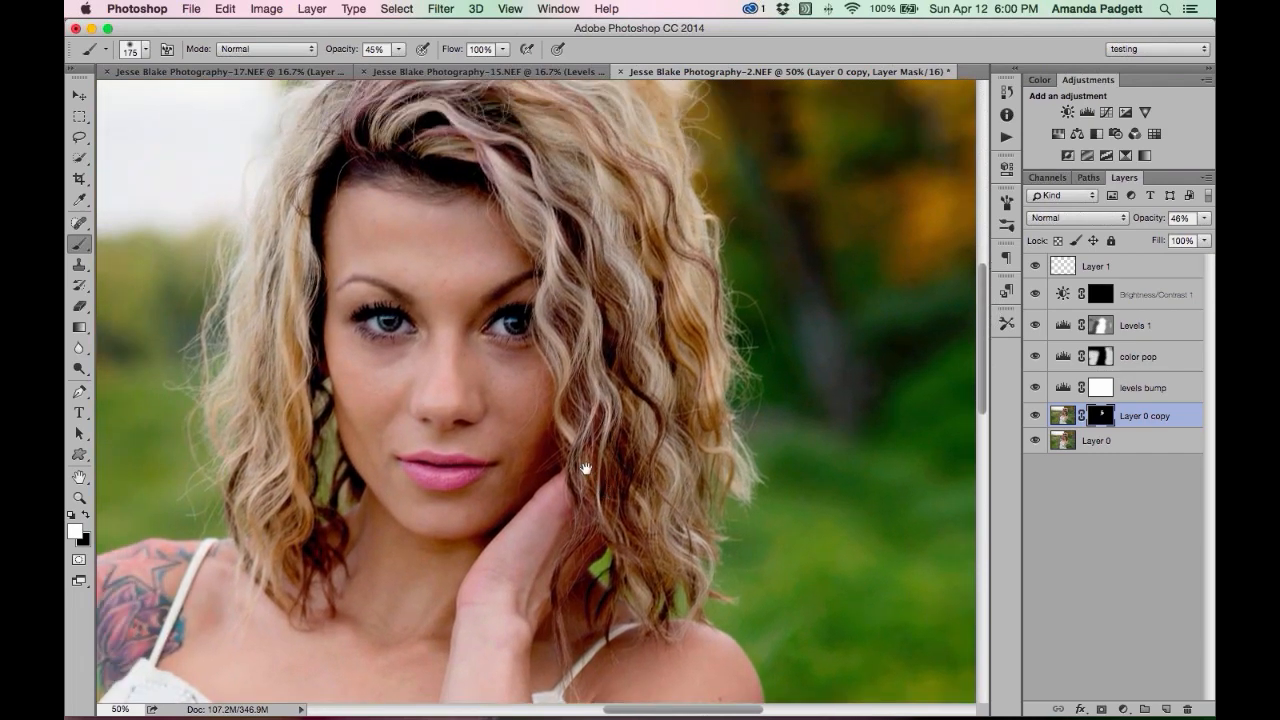
left_click(1035, 441, "alt")
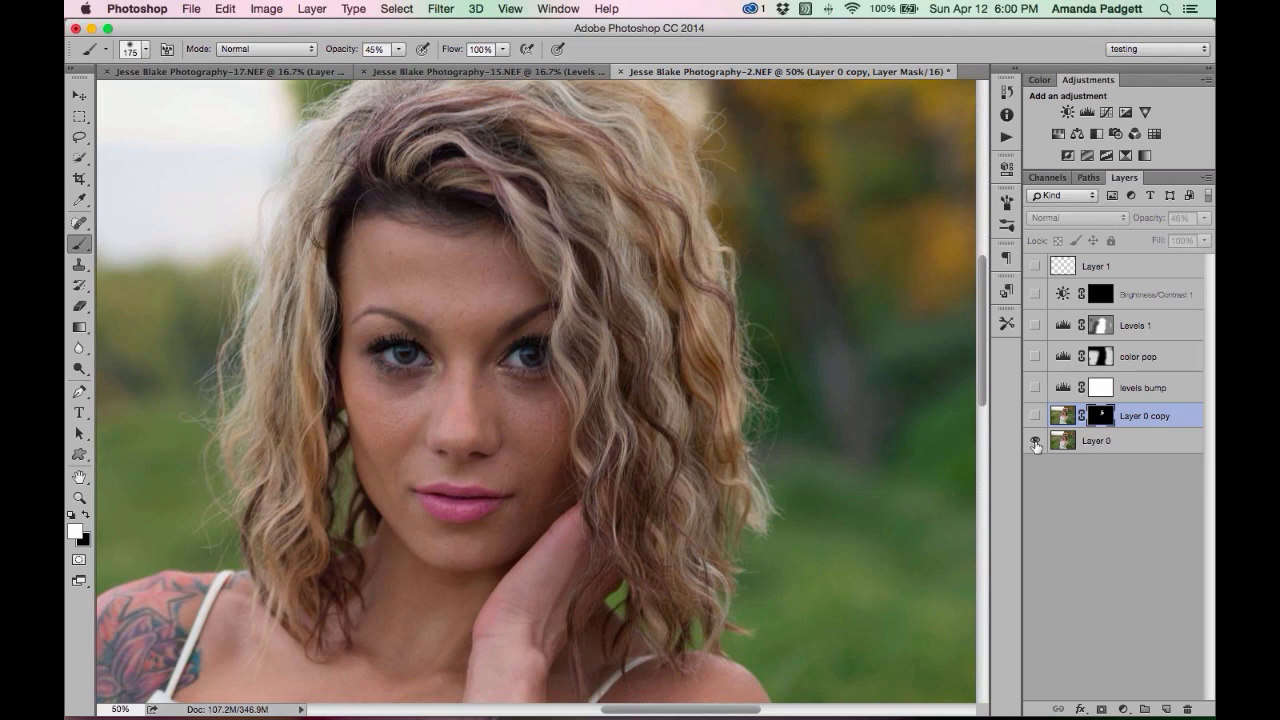
left_click(1035, 441, "alt")
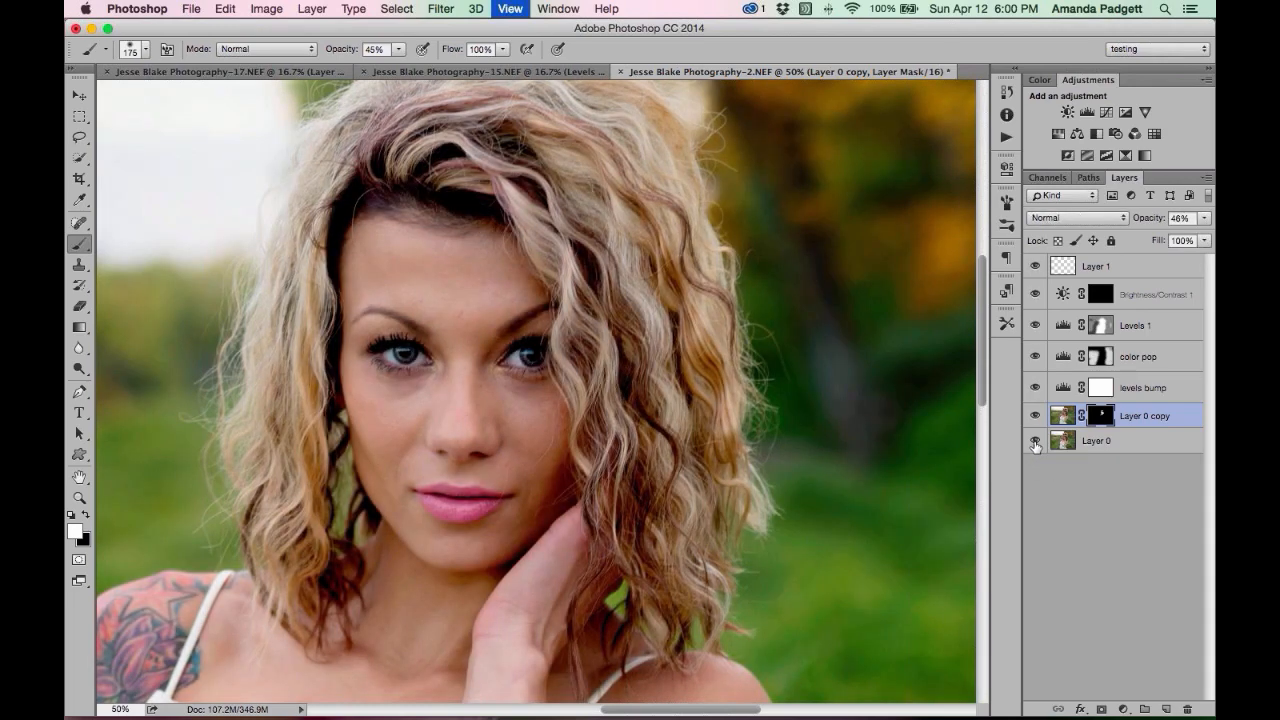
key("super+minus")
key("super+minus")
key("super+minus")
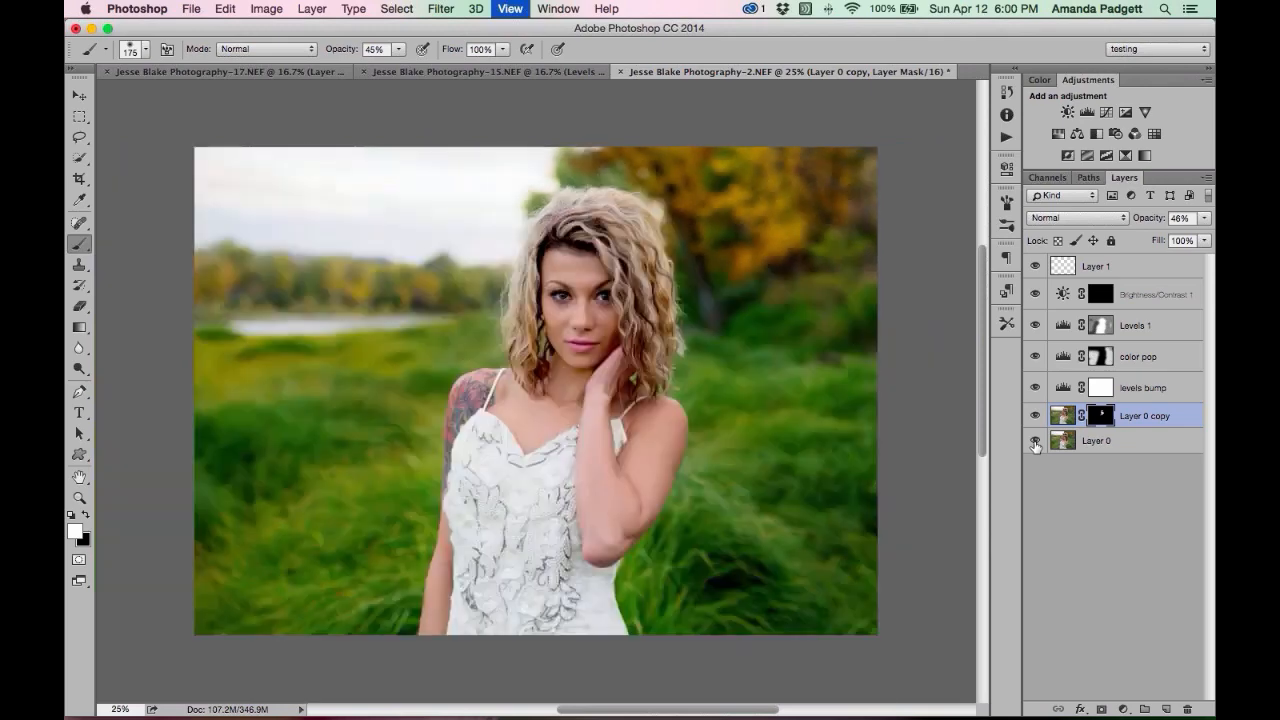
left_click(1035, 441, "alt")
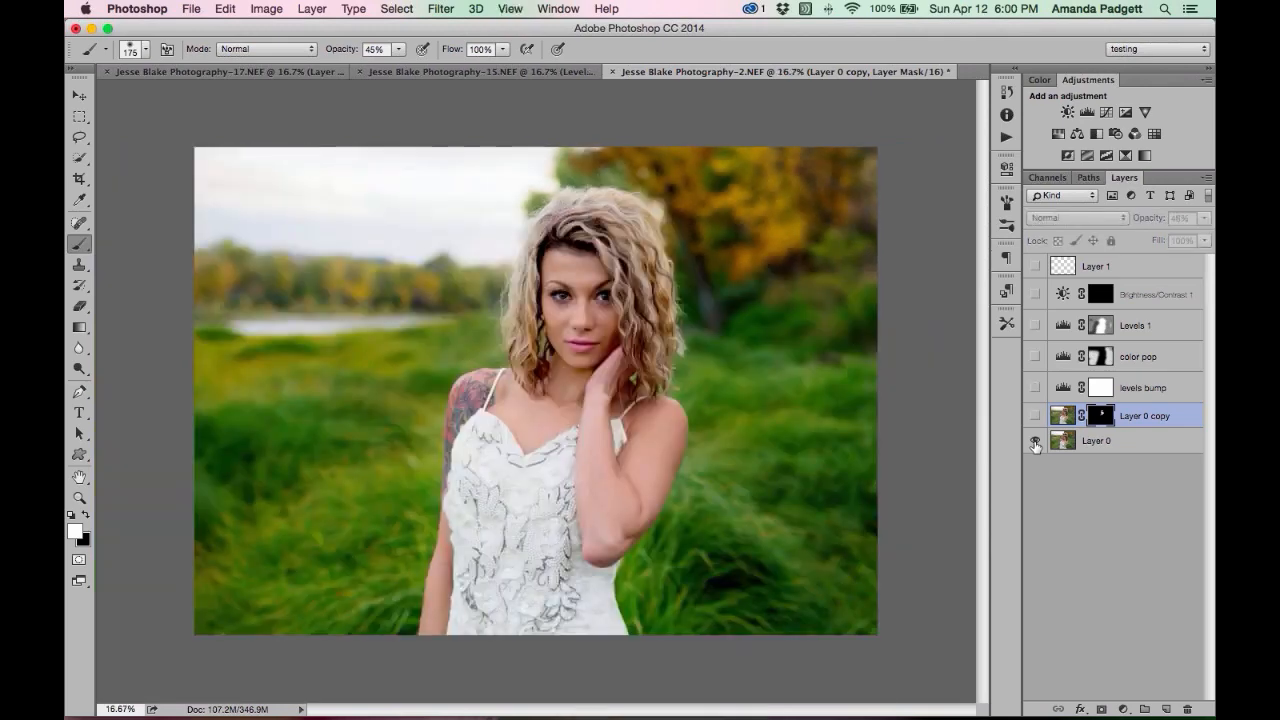
left_click(1035, 441, "alt")
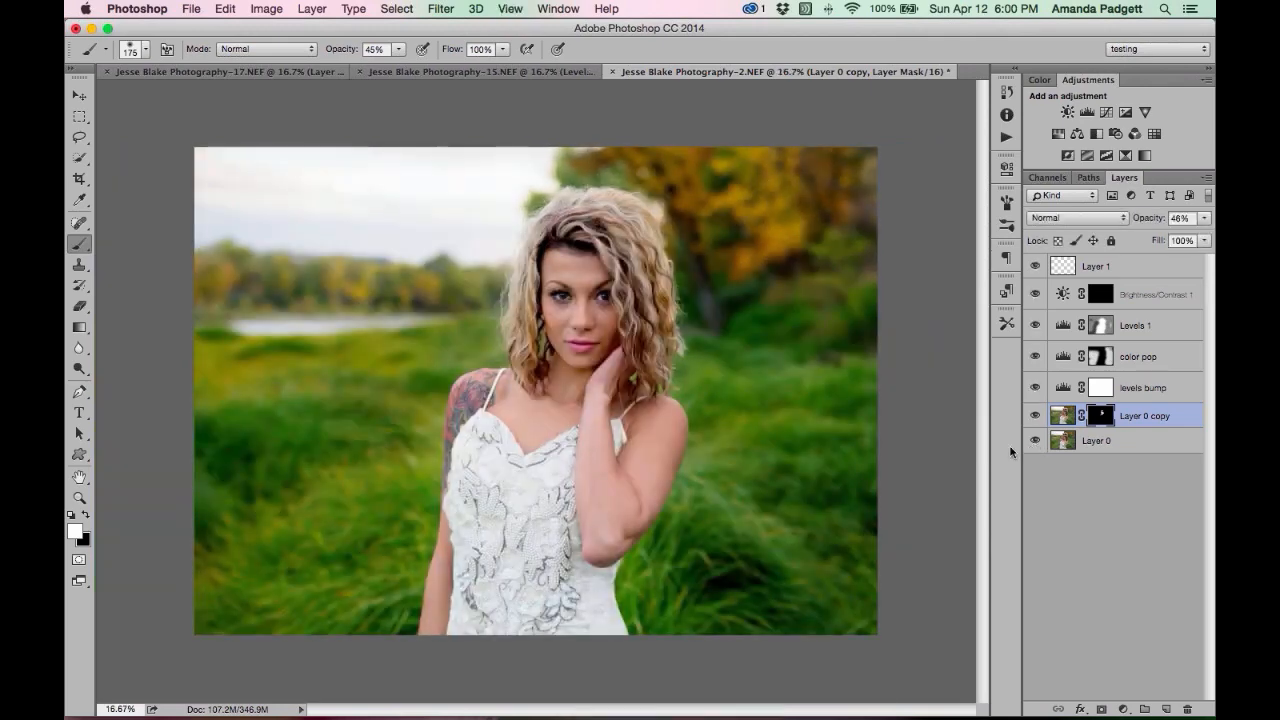
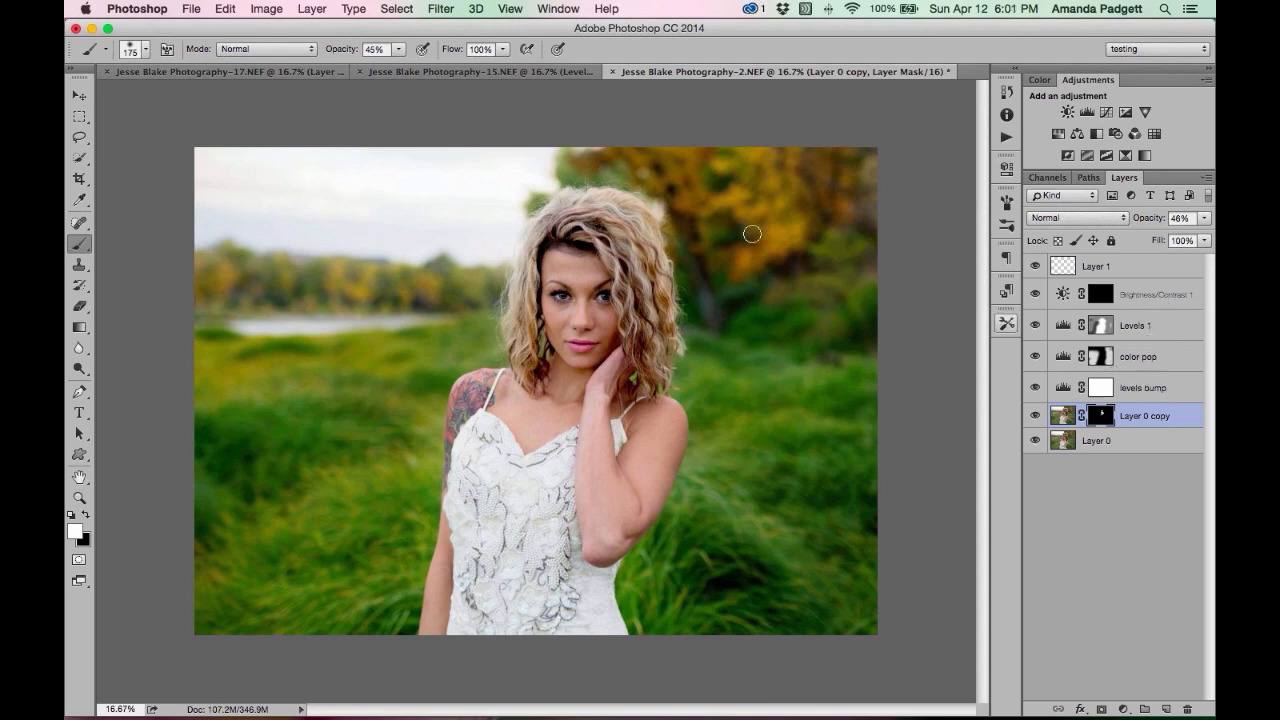
Save the portrait as a Photoshop PSD file with layers kept and the ProPhoto RGB color profile embedded.
left_click(191, 9)
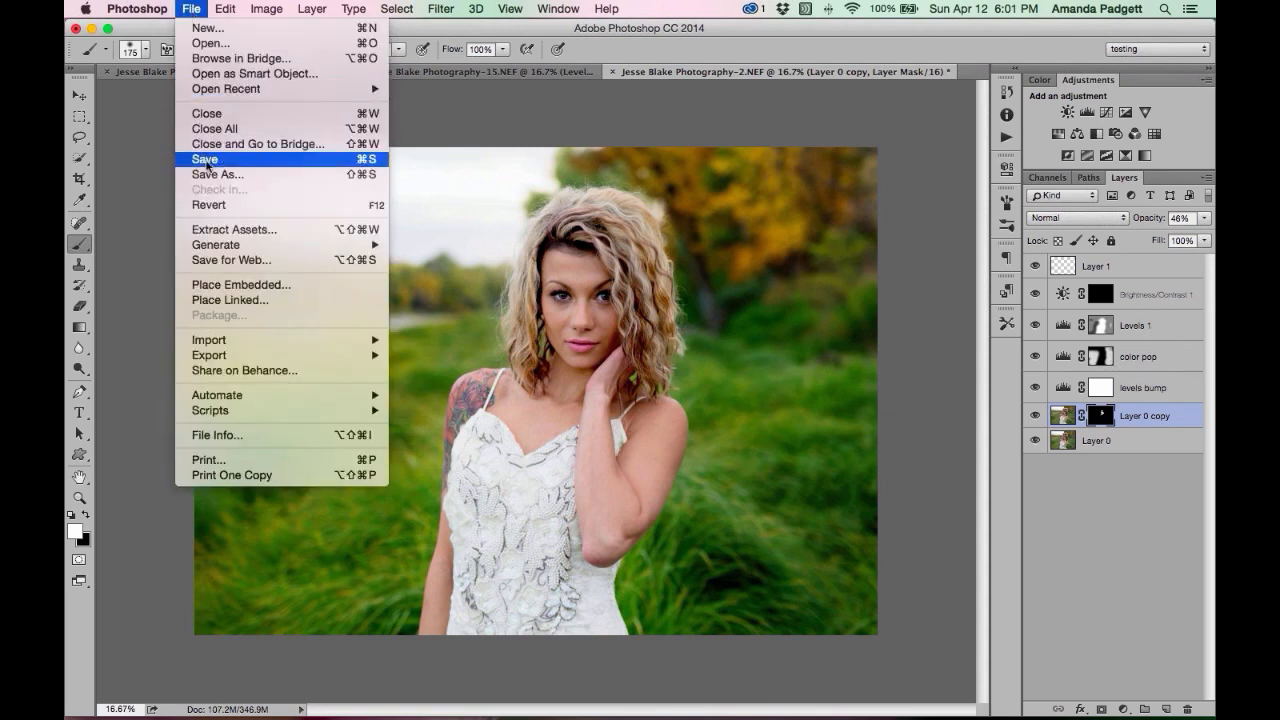
left_click(206, 175)
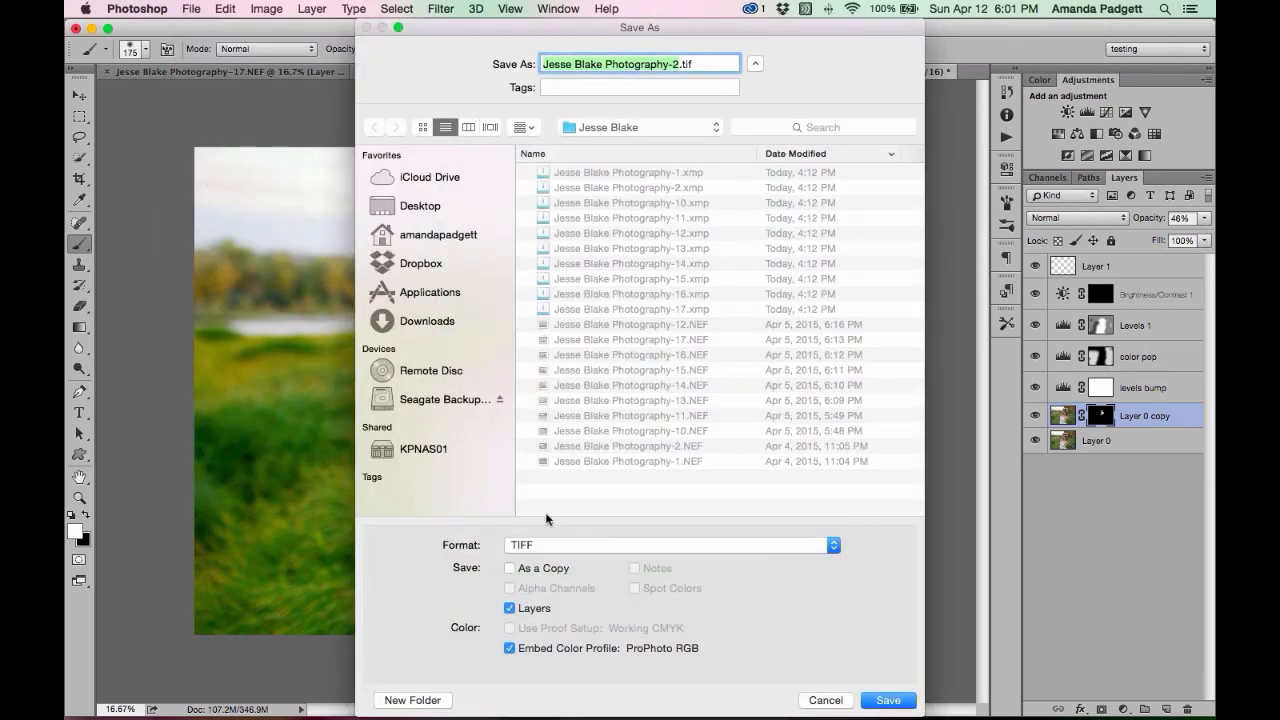
left_click(576, 545)
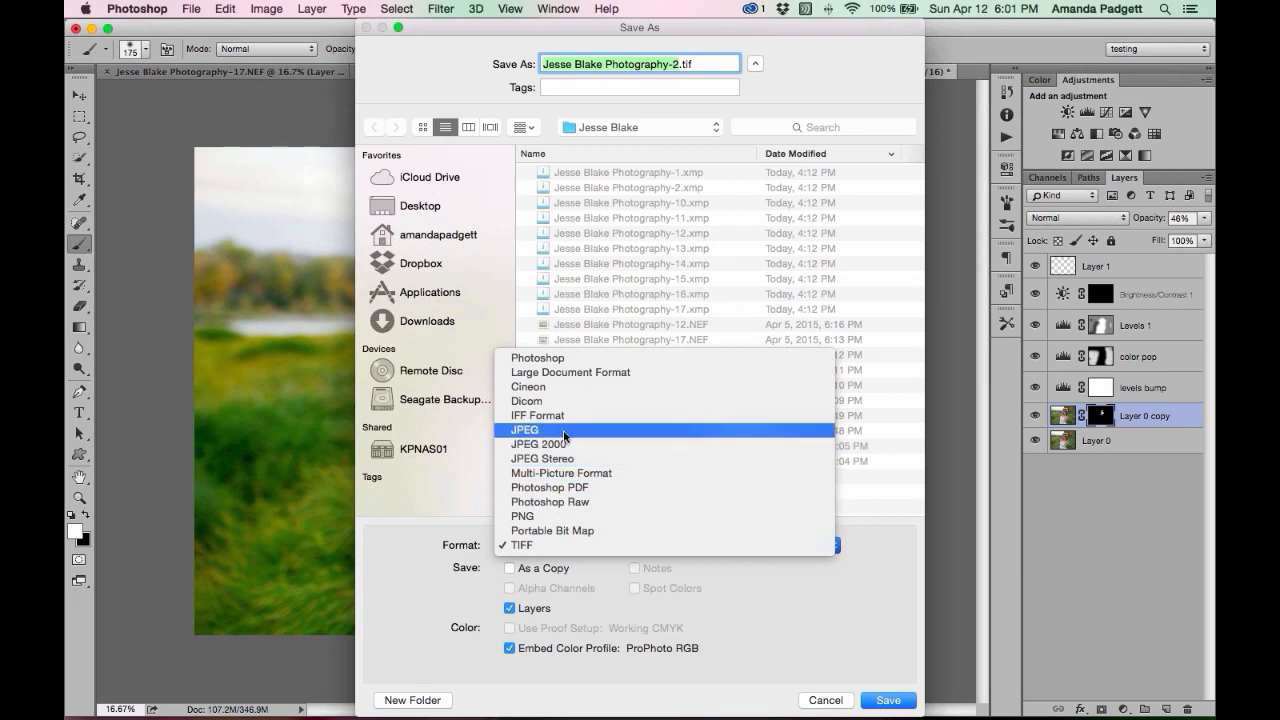
left_click(567, 360)
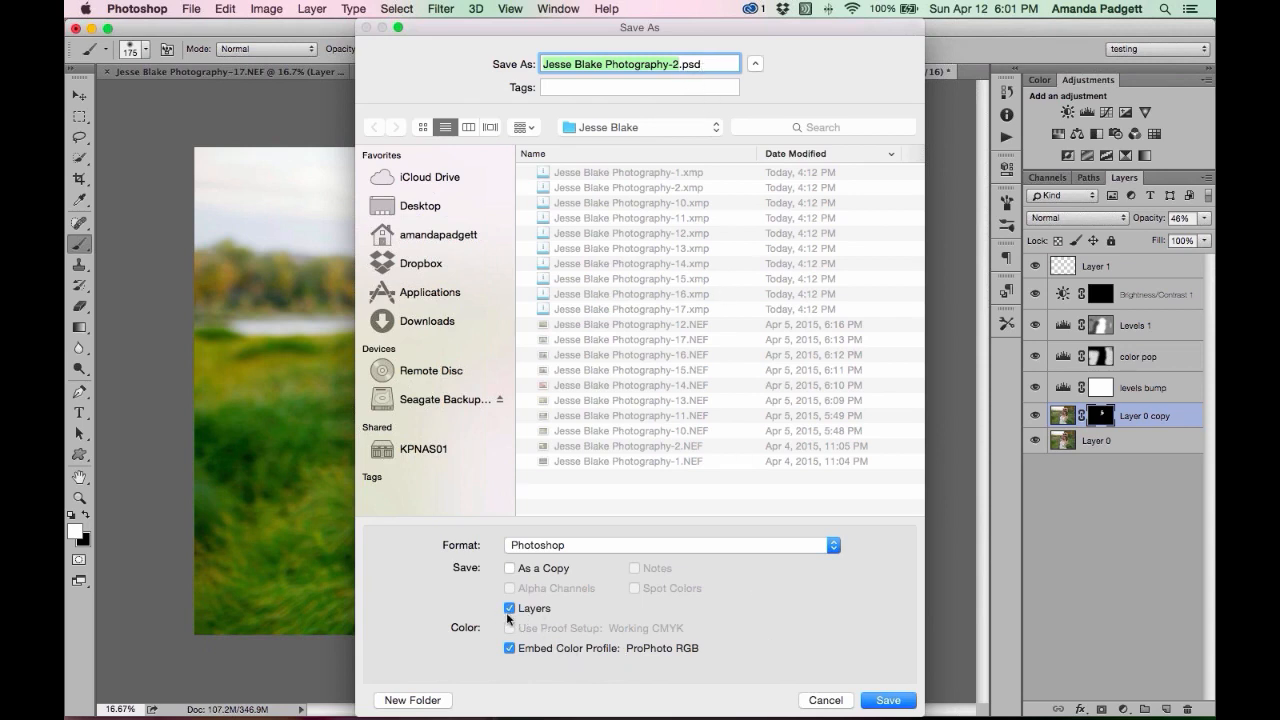
left_click(884, 701)
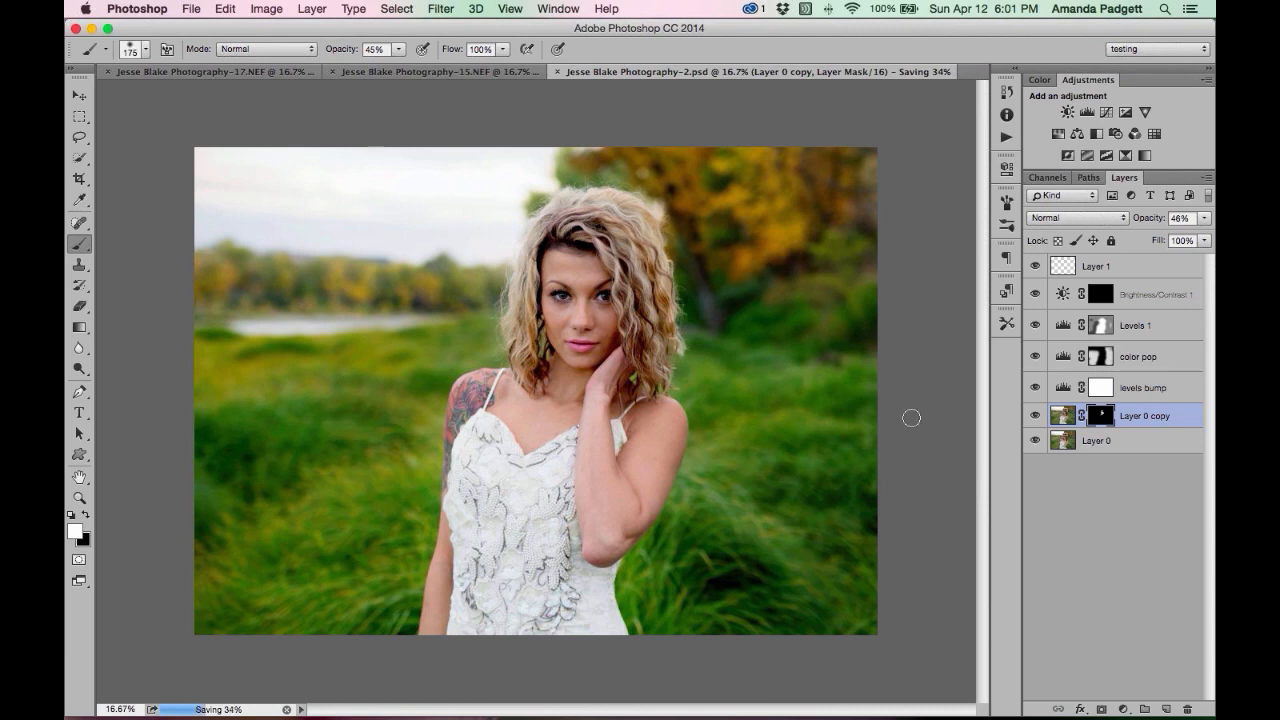
Flatten the retouched portrait into a single layer and try to save it as a separate file.
left_click(312, 9)
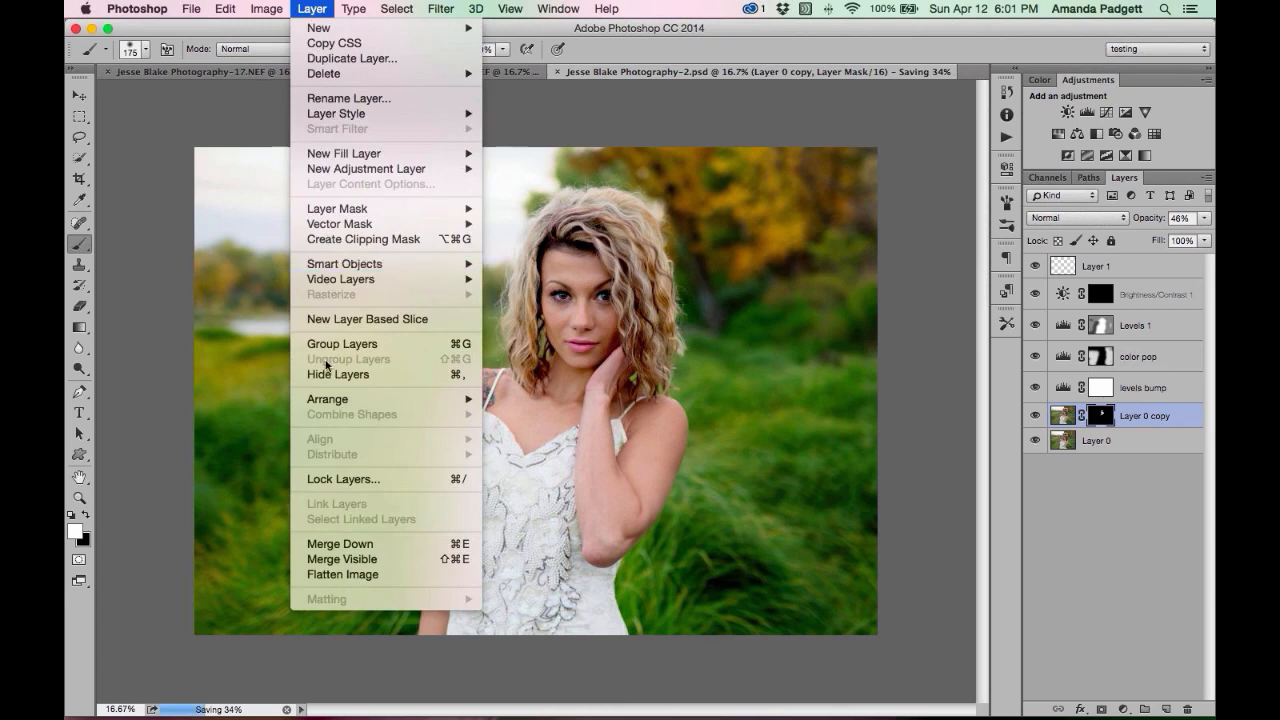
left_click(364, 575)
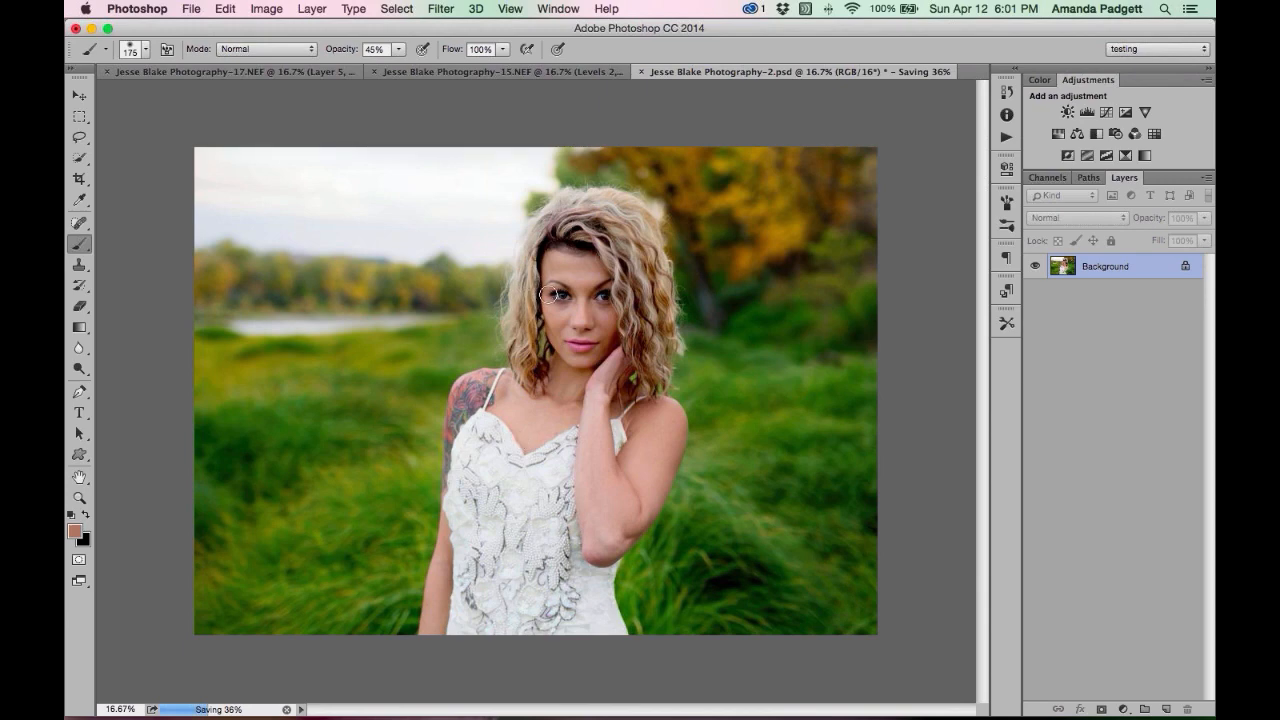
left_click(192, 9)
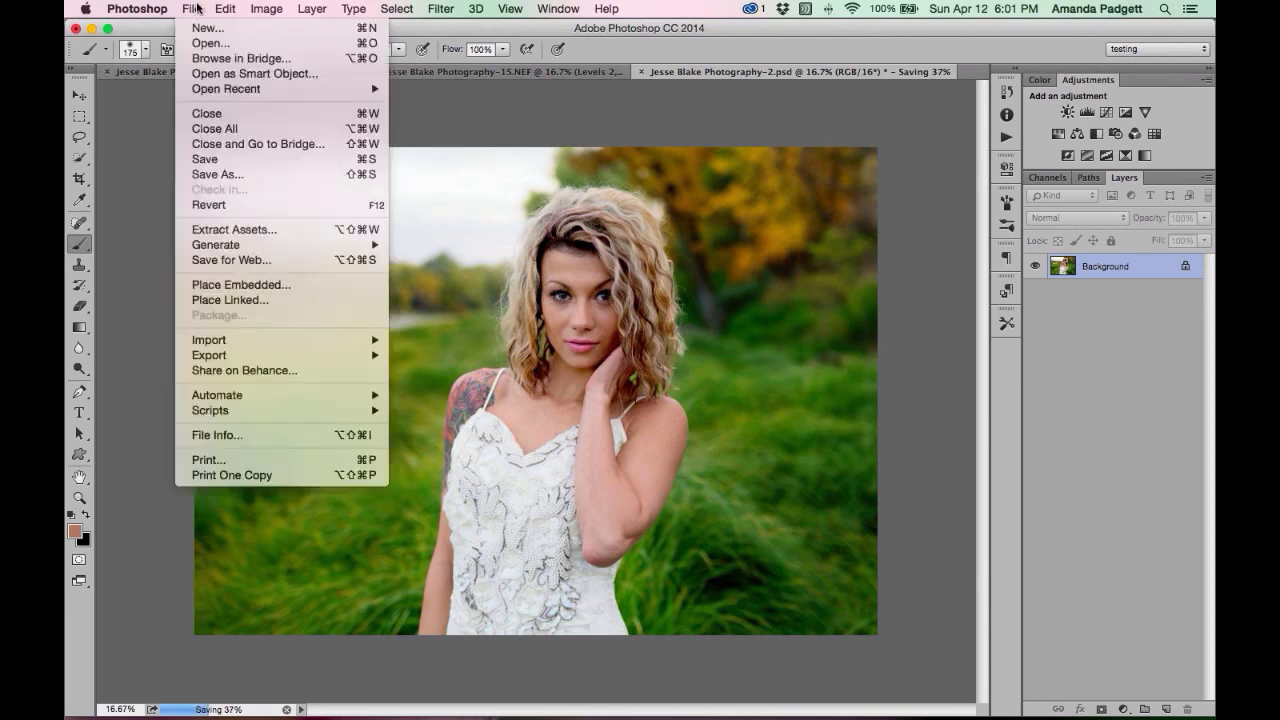
left_click(214, 175)
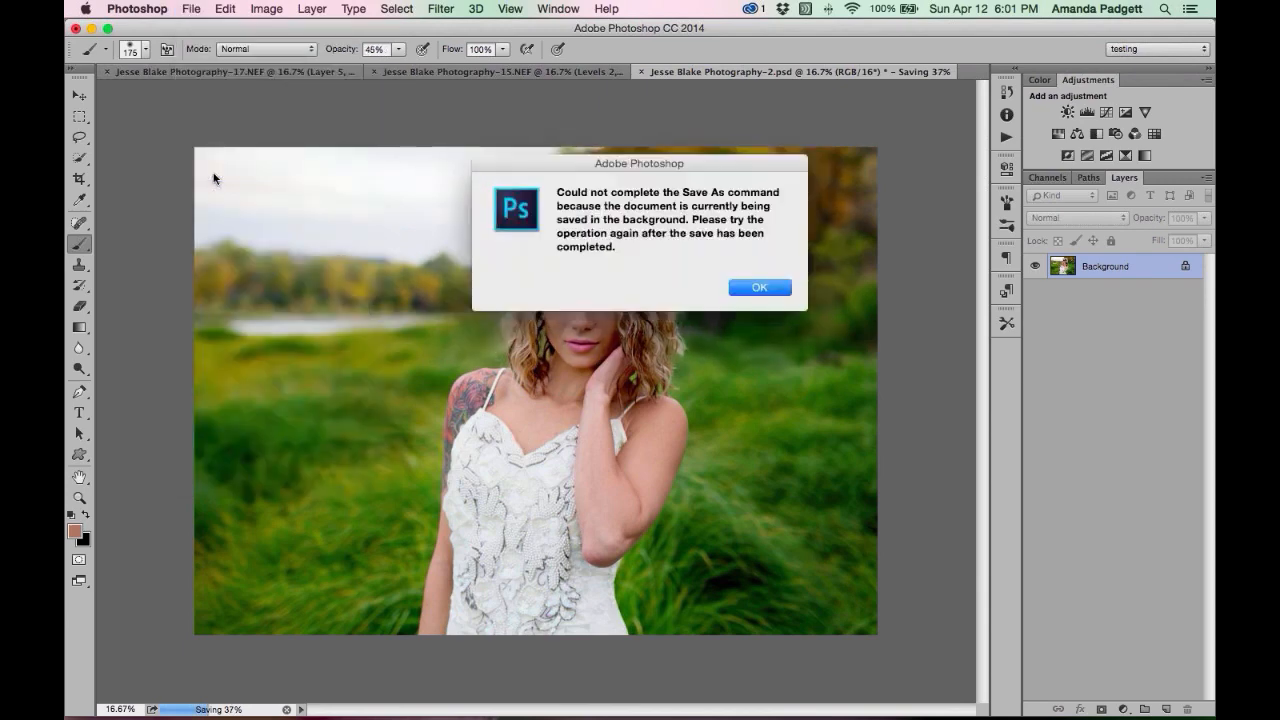
left_click(760, 288)
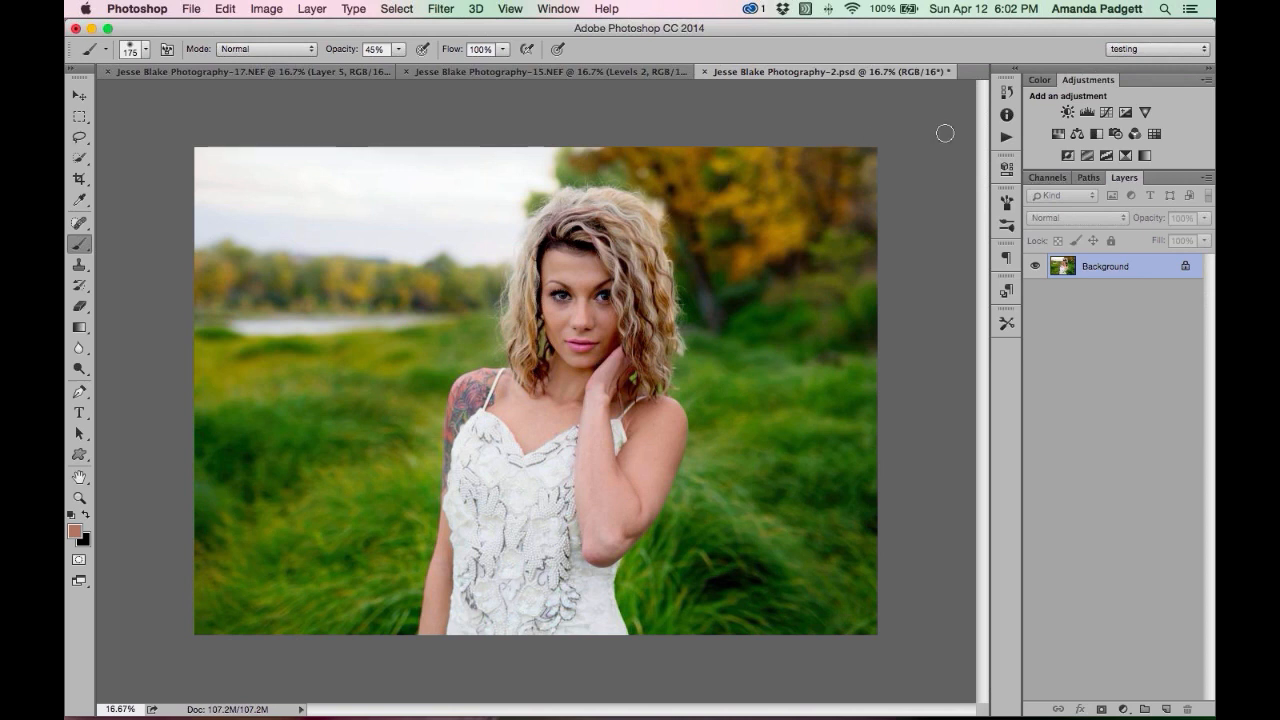
Play the Confetti action on the flattened portrait and set the Confetti group's opacity to 66%.
left_click(1001, 140)
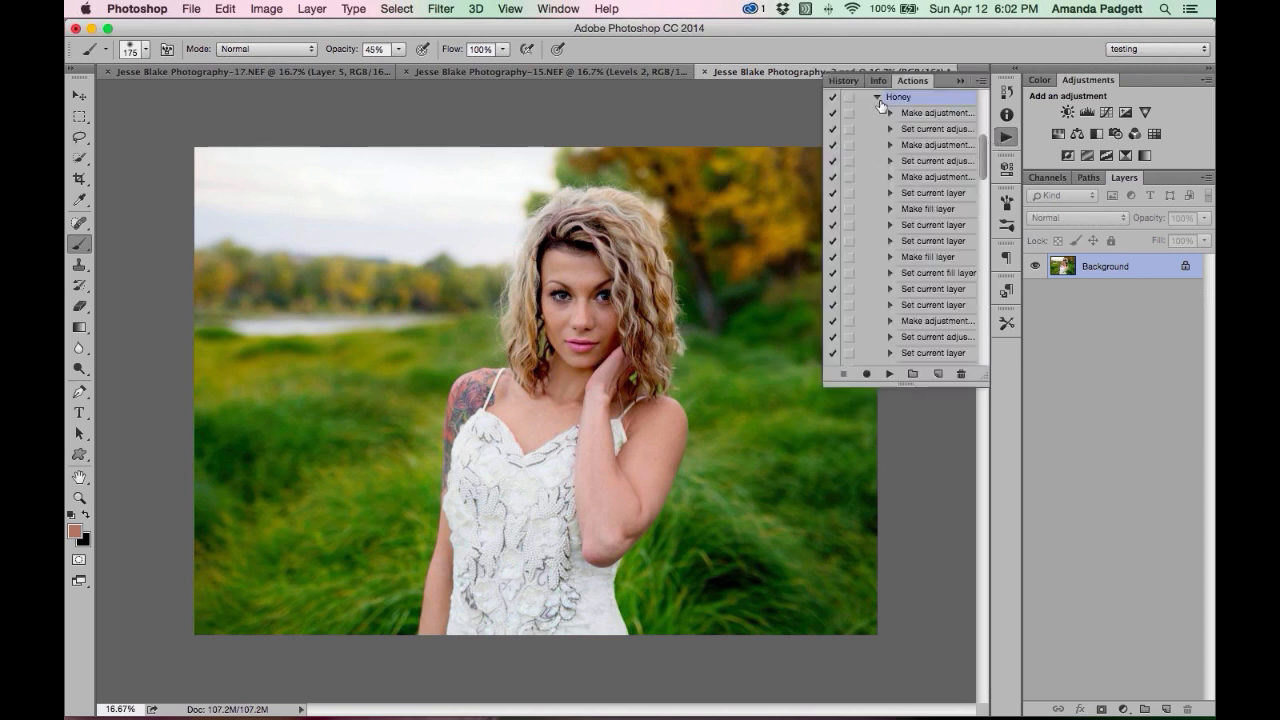
scroll(884, 115, "down", 3)
scroll(924, 245, "up", 5)
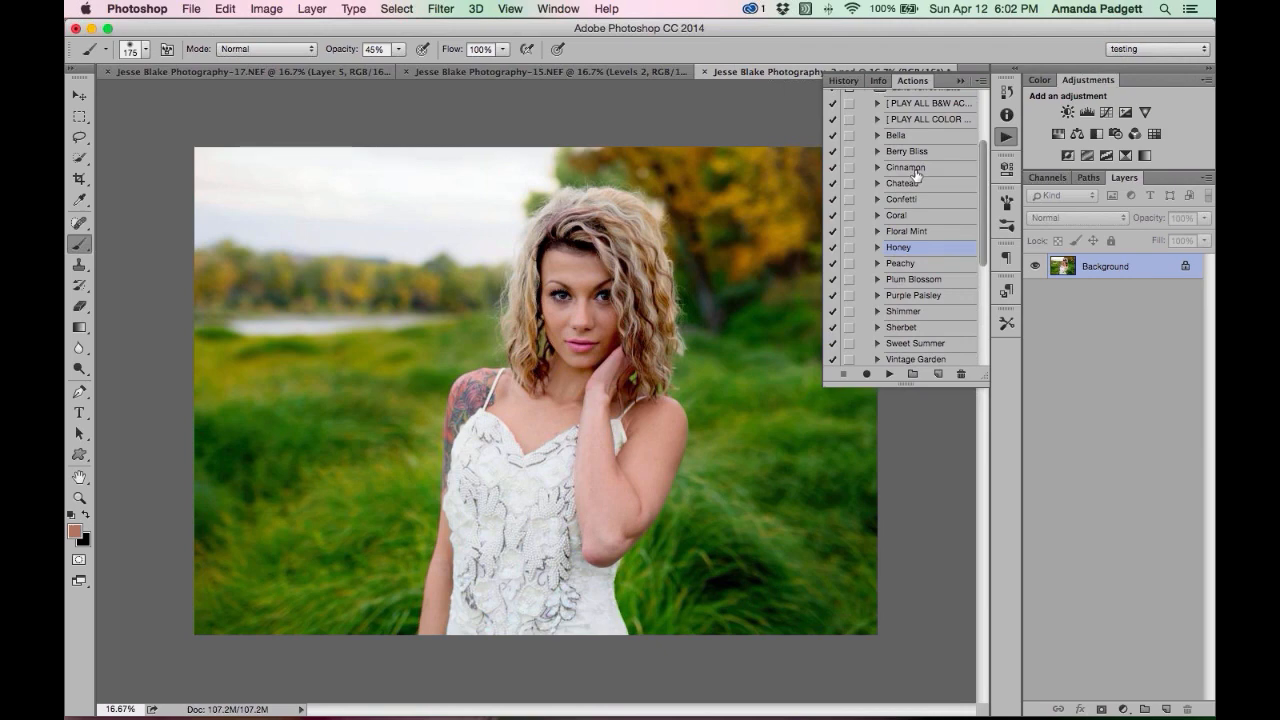
left_click(904, 200)
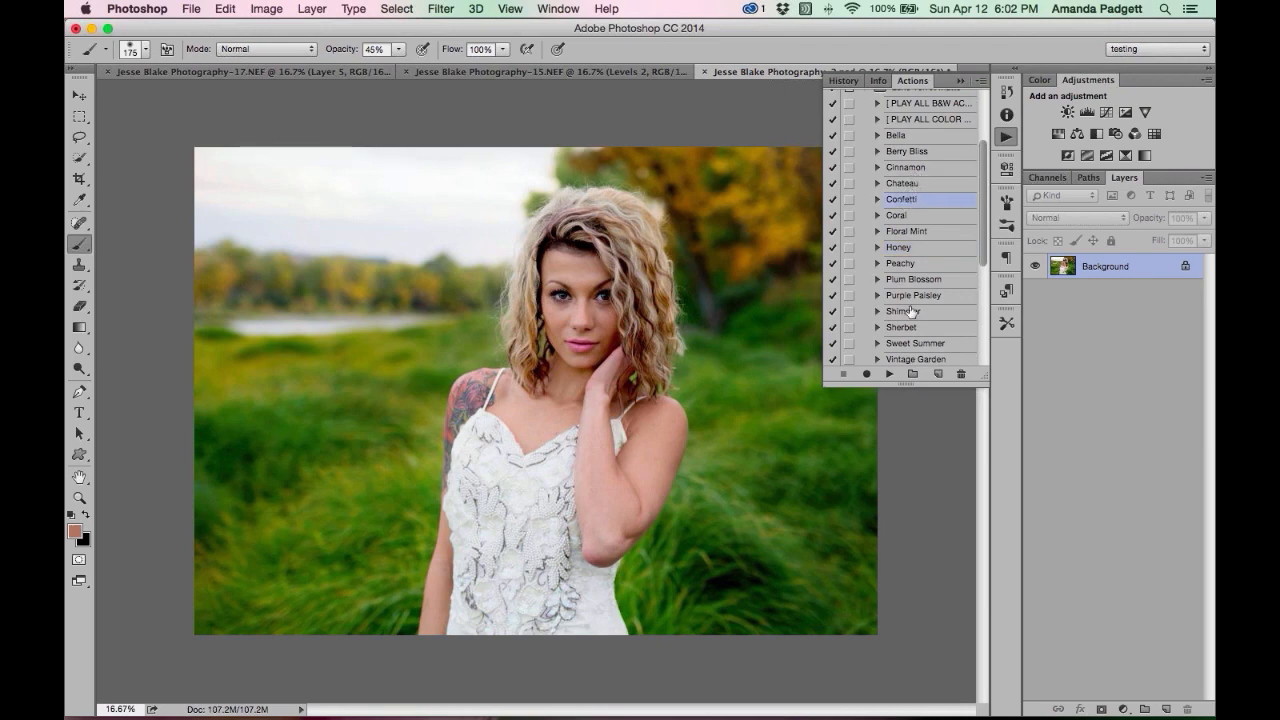
left_click(889, 374)
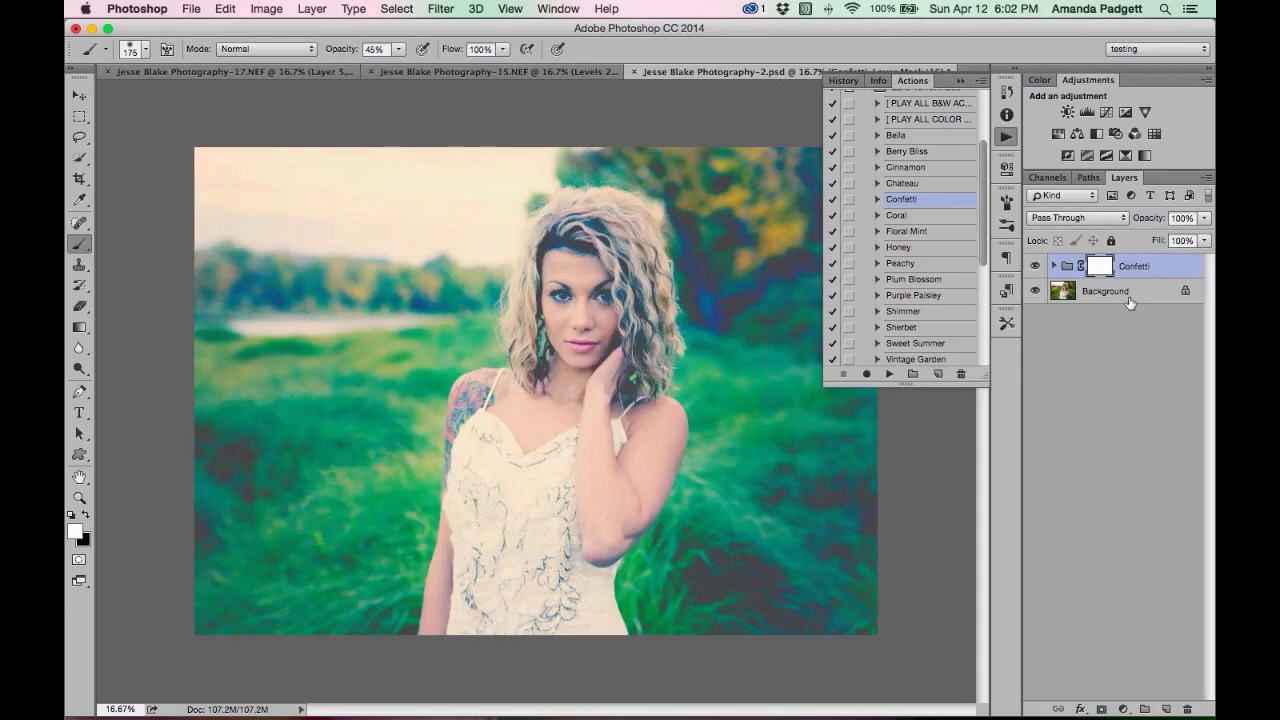
left_click(1205, 218)
left_click_drag(1200, 237, 1181, 240)
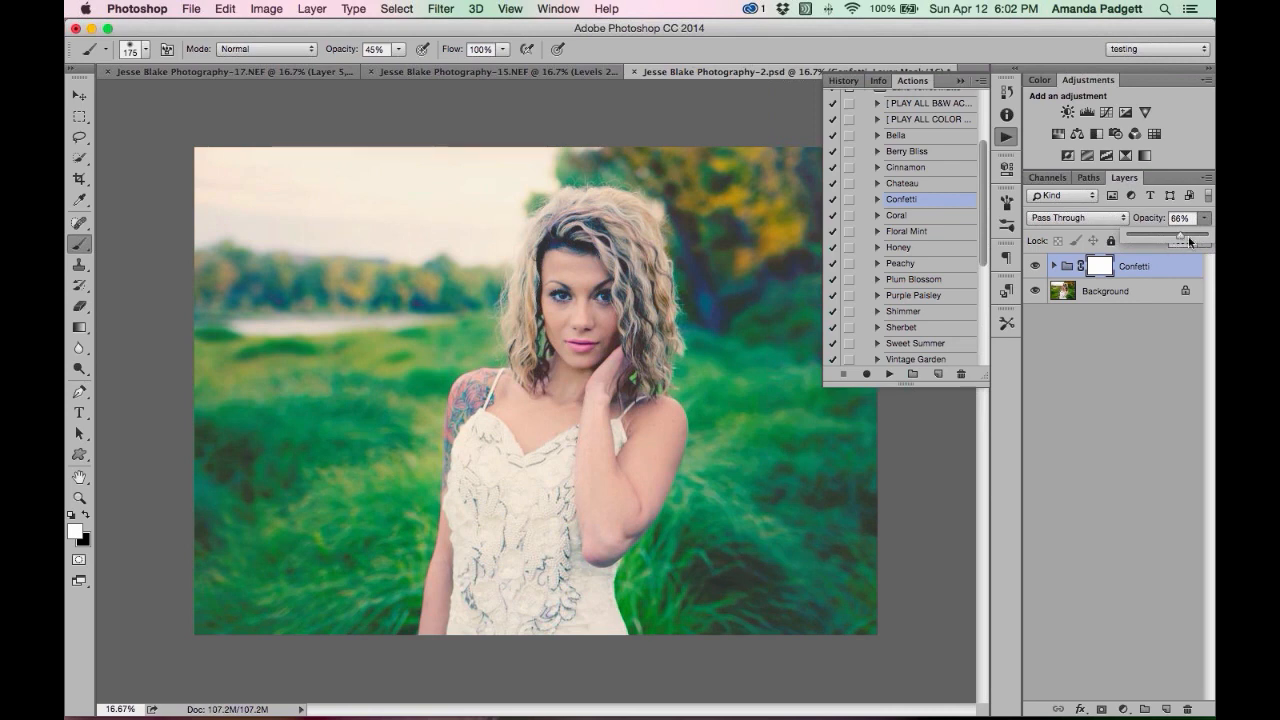
Expand the Confetti group and set the Matte layer's opacity to 52%.
left_click(1053, 266)
left_click(1053, 266)
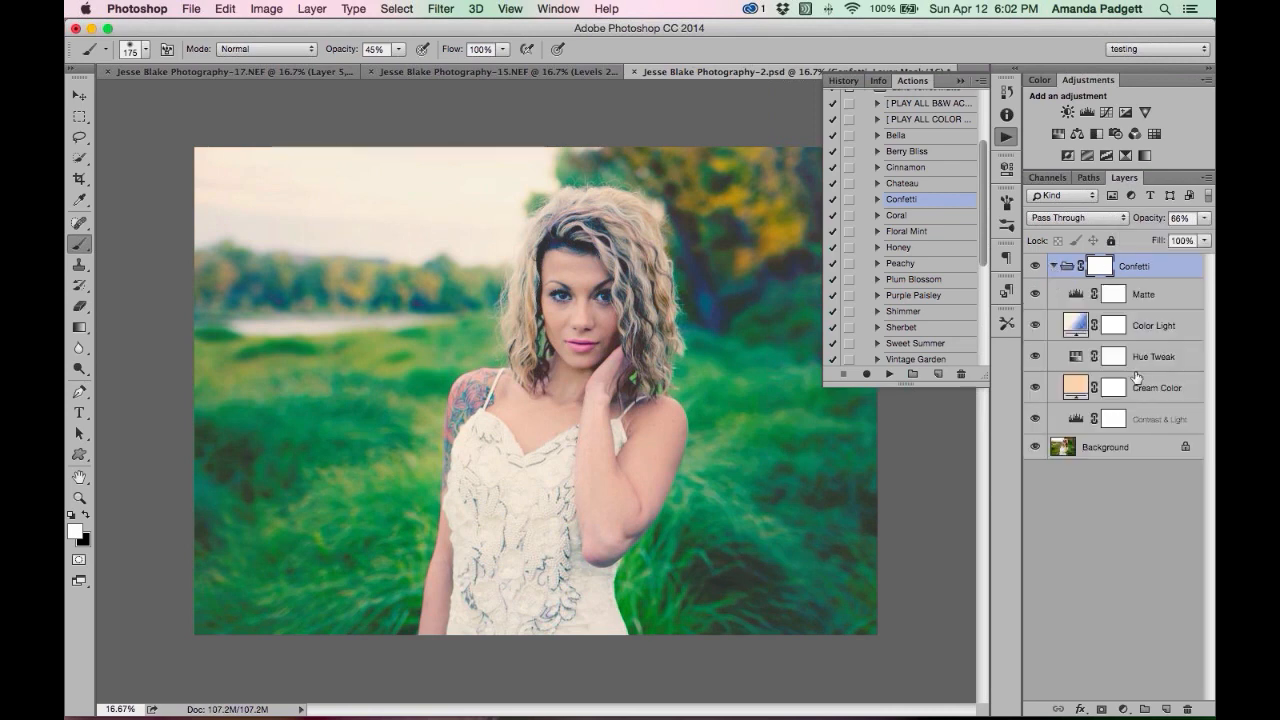
left_click(1143, 296)
left_click_drag(1205, 221, 1176, 241)
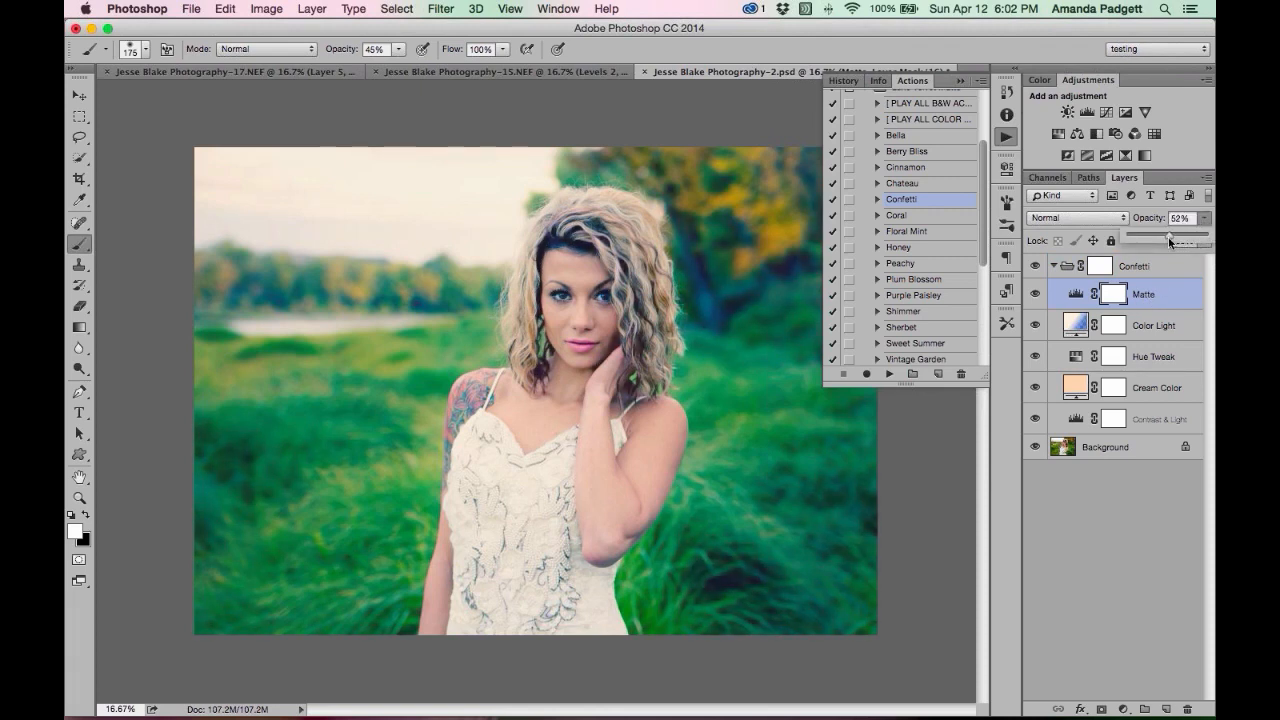
Compare the portrait with the Hue Tweak layer hidden and shown, and adjust that layer's opacity.
left_click(1123, 362)
left_click(1123, 365)
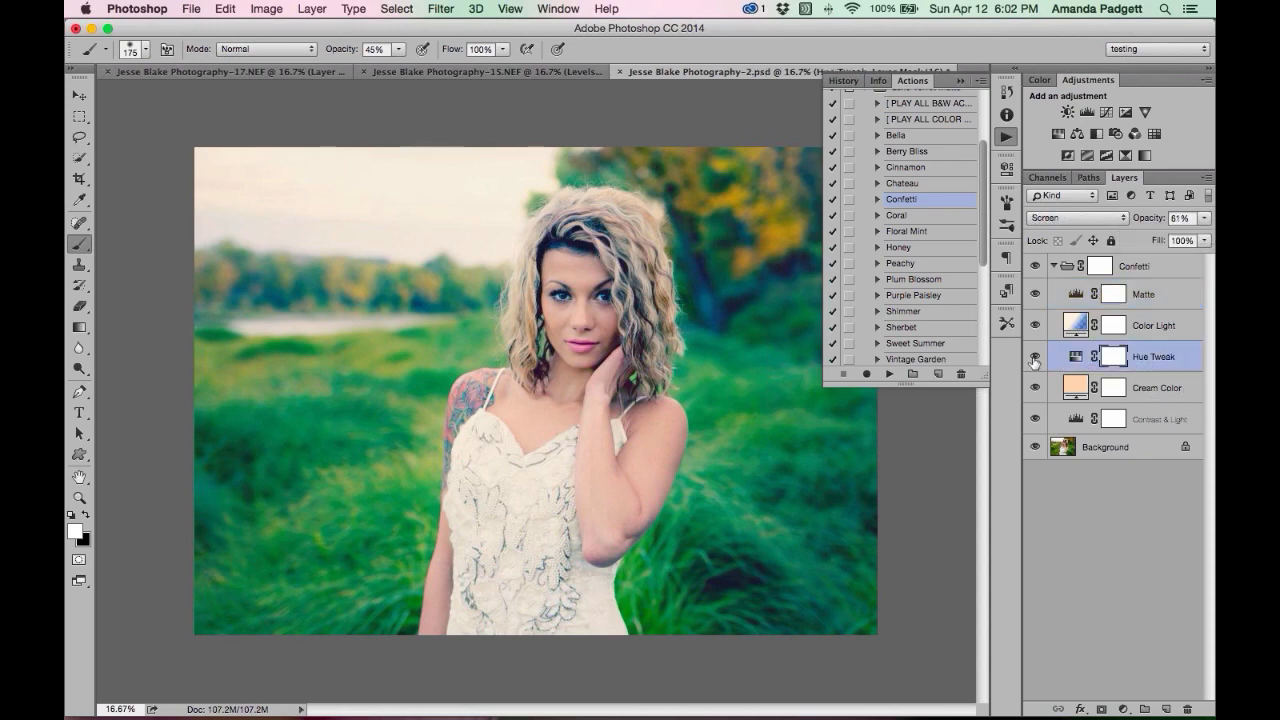
left_click(1034, 357)
left_click(1034, 357)
left_click_drag(1150, 222, 1143, 222)
Compare the portrait with the Contrast & Light, Color Light and Cream Color layers each hidden and shown.
left_click(1038, 419)
left_click(1040, 419)
left_click(1126, 326)
left_click(1038, 325)
left_click(1038, 325)
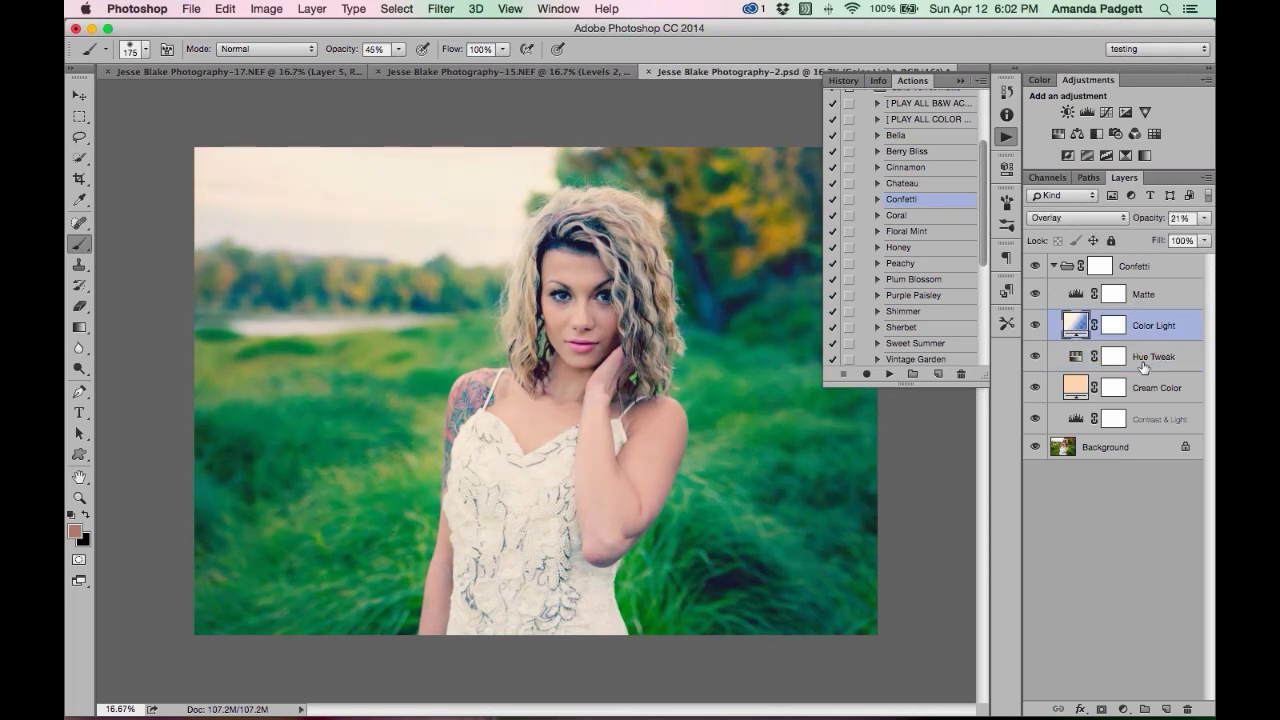
left_click(1144, 390)
left_click(1036, 388)
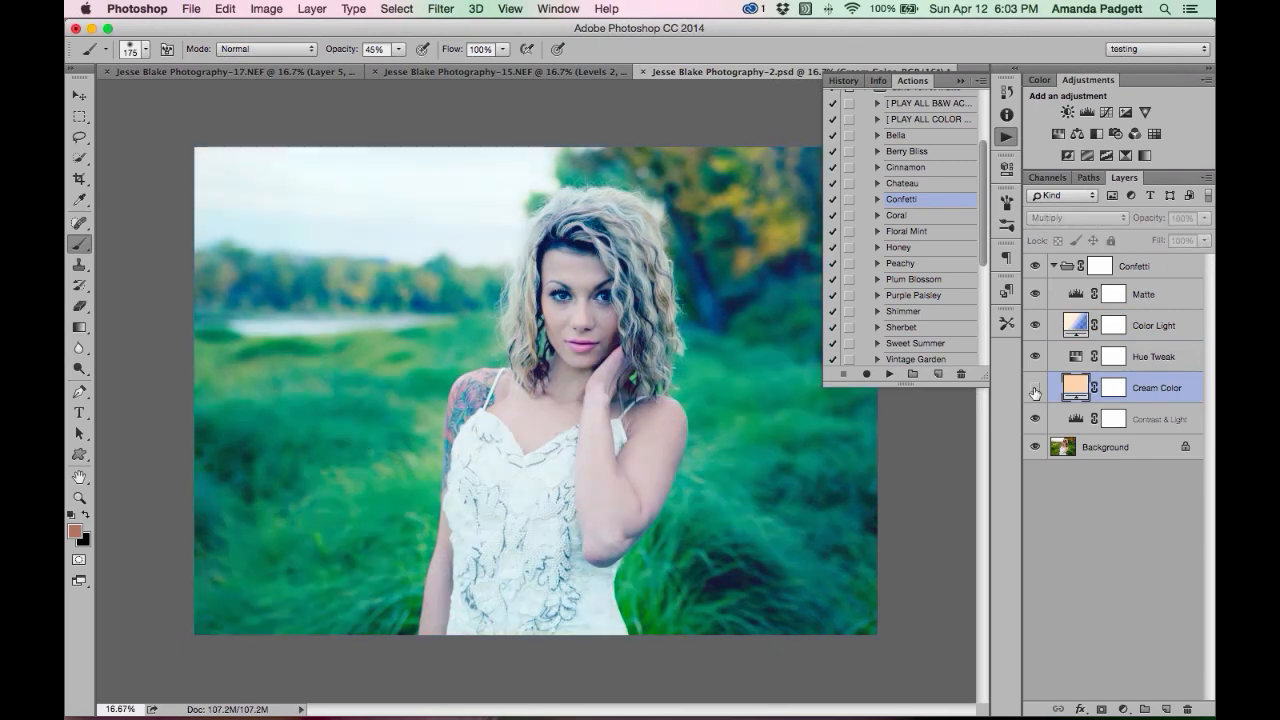
left_click(1036, 388)
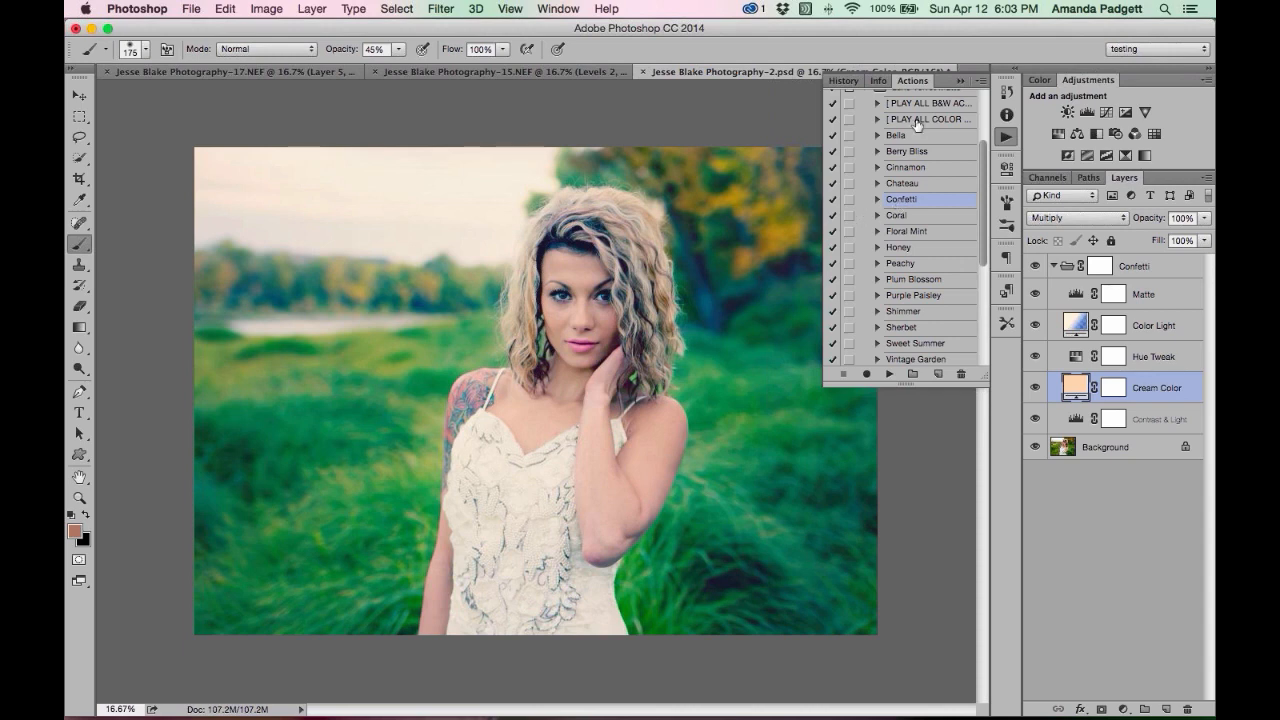
Check the testing snapshot in the document history and restore the portrait to the clean edit snapshot.
left_click(841, 80)
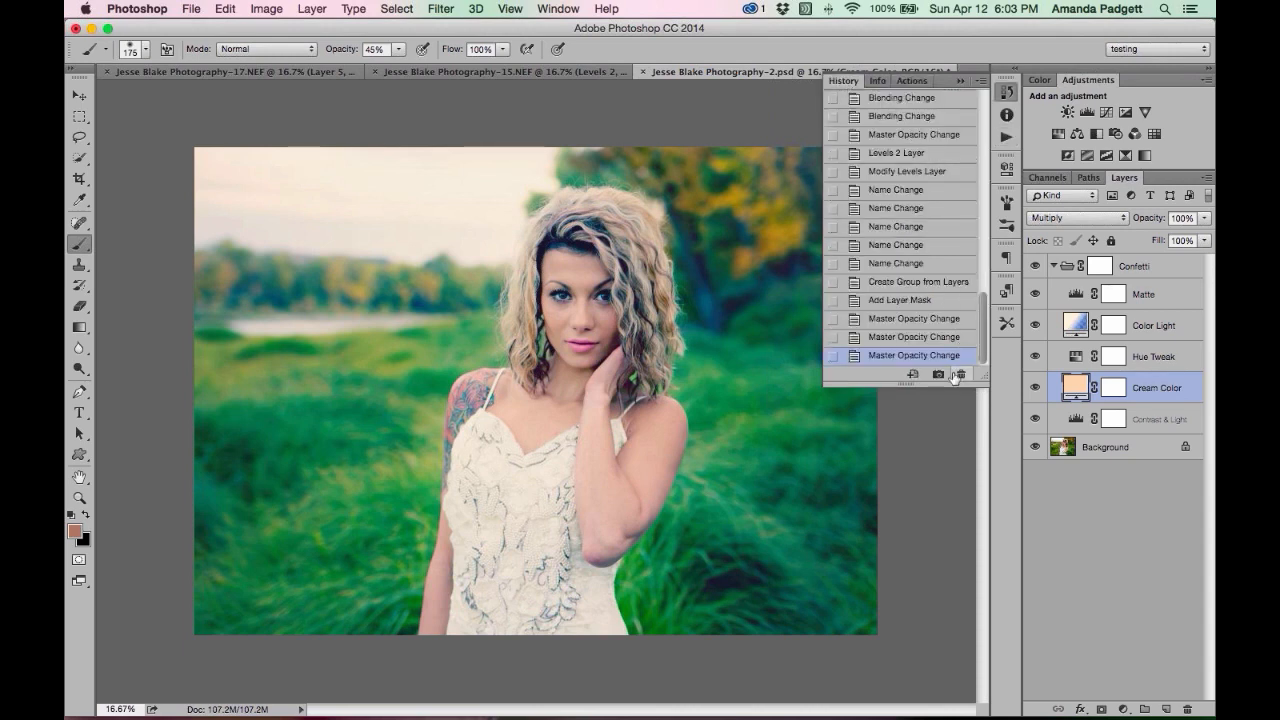
scroll(914, 265, "up", 5)
scroll(914, 265, "up", 5)
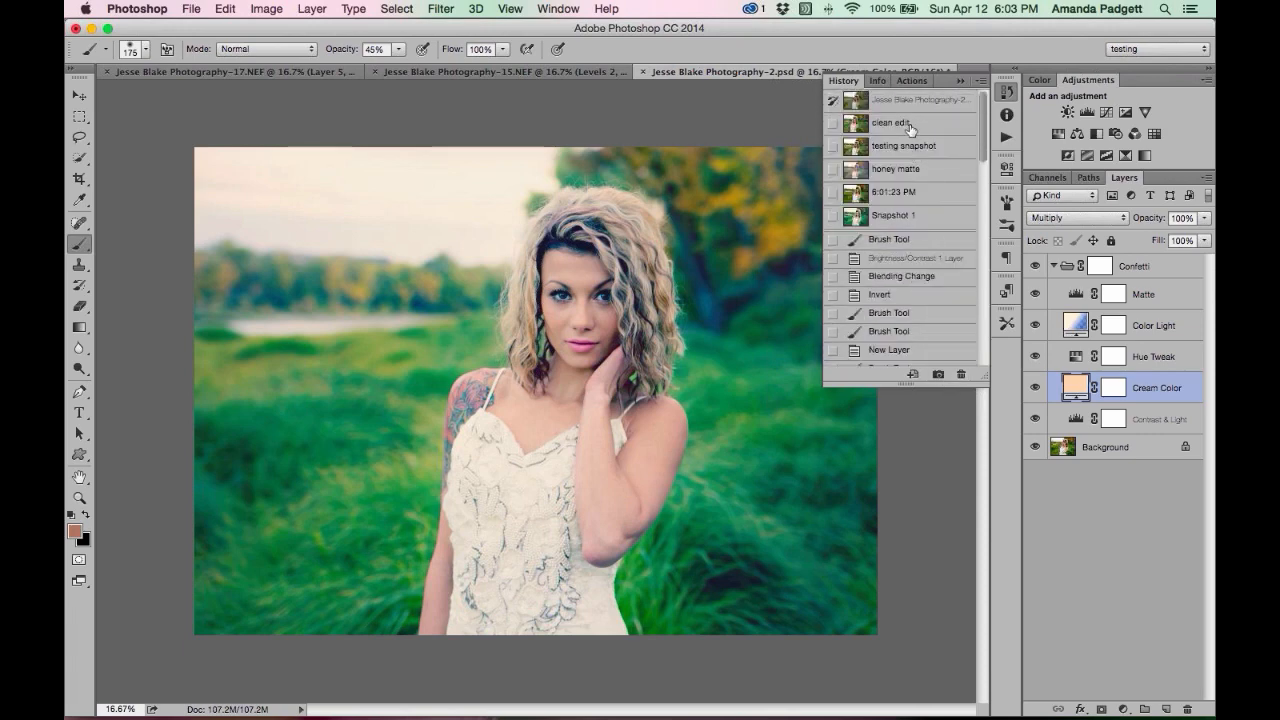
left_click(909, 126)
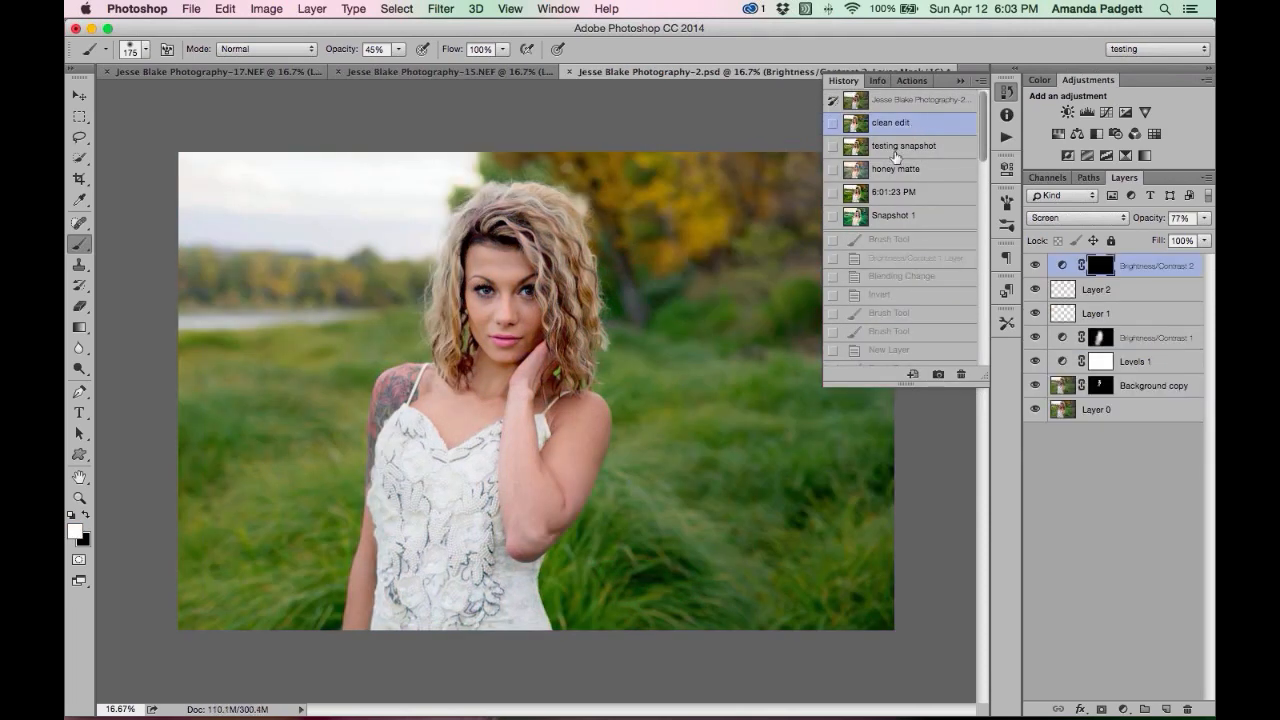
left_click(904, 148)
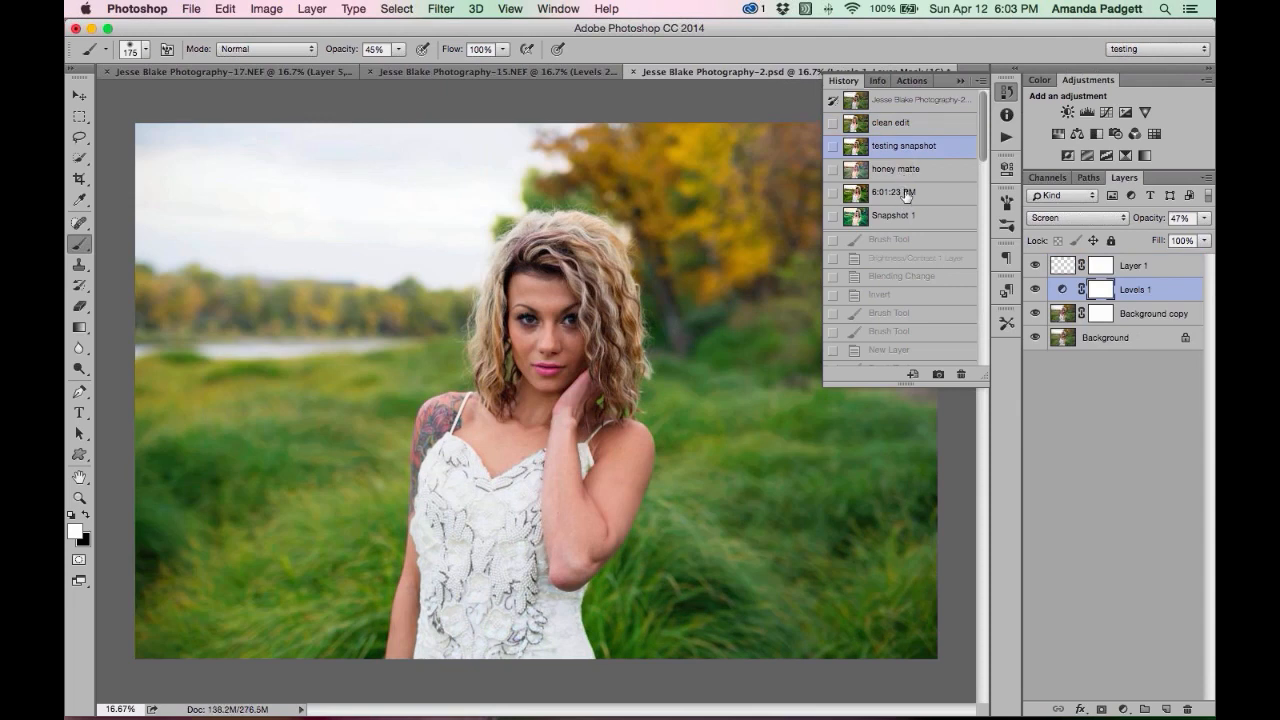
left_click(899, 130)
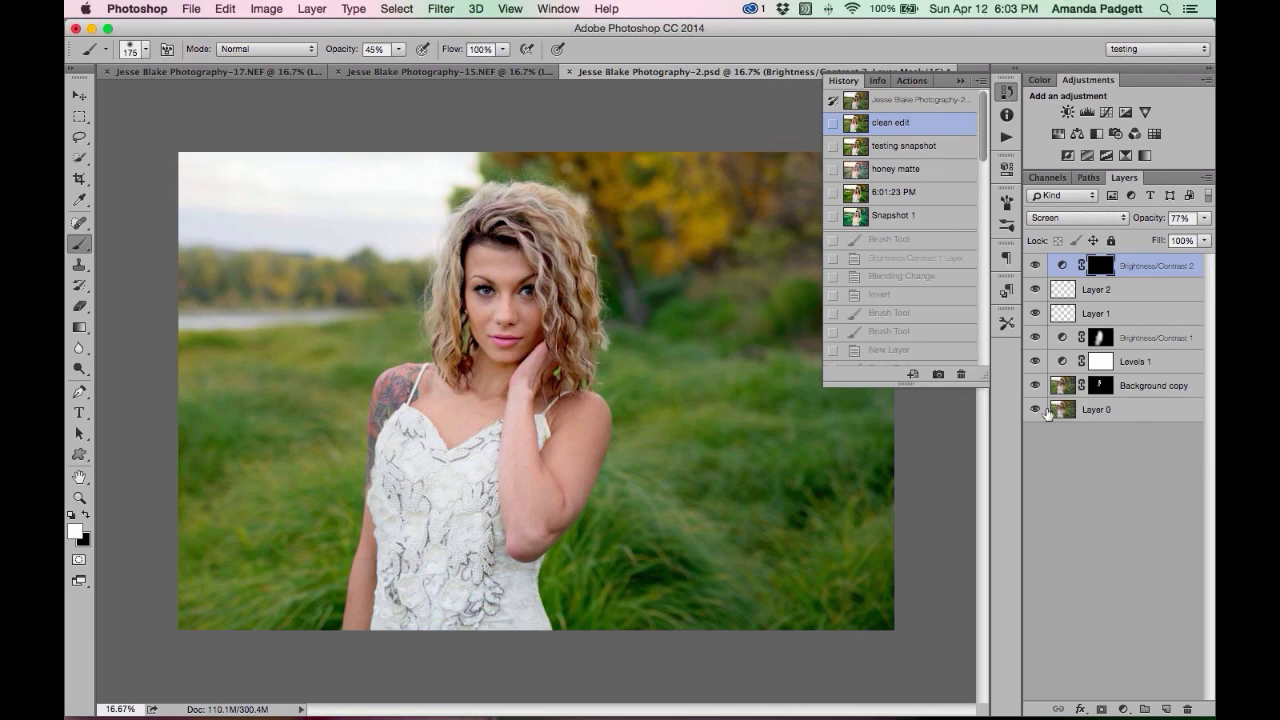
Compare the clean edit with Layer 0 alone, and show all its layers again.
left_click(1036, 413)
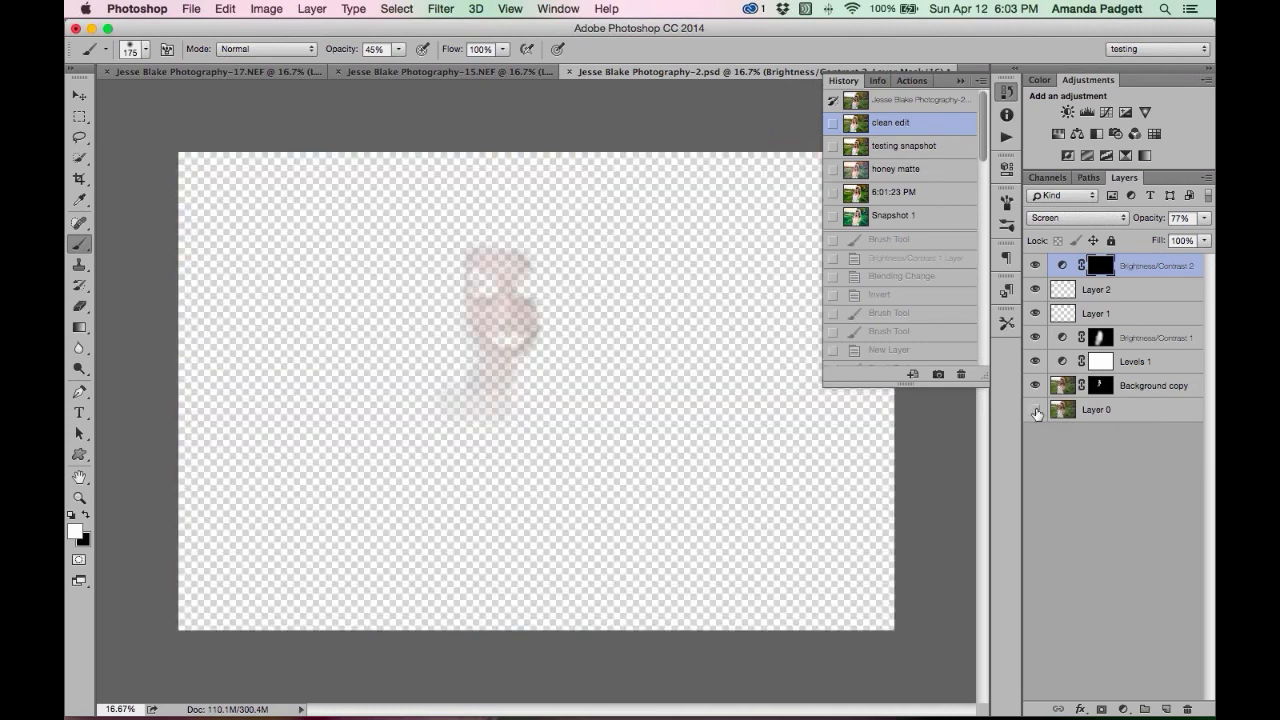
left_click(1036, 413, "alt")
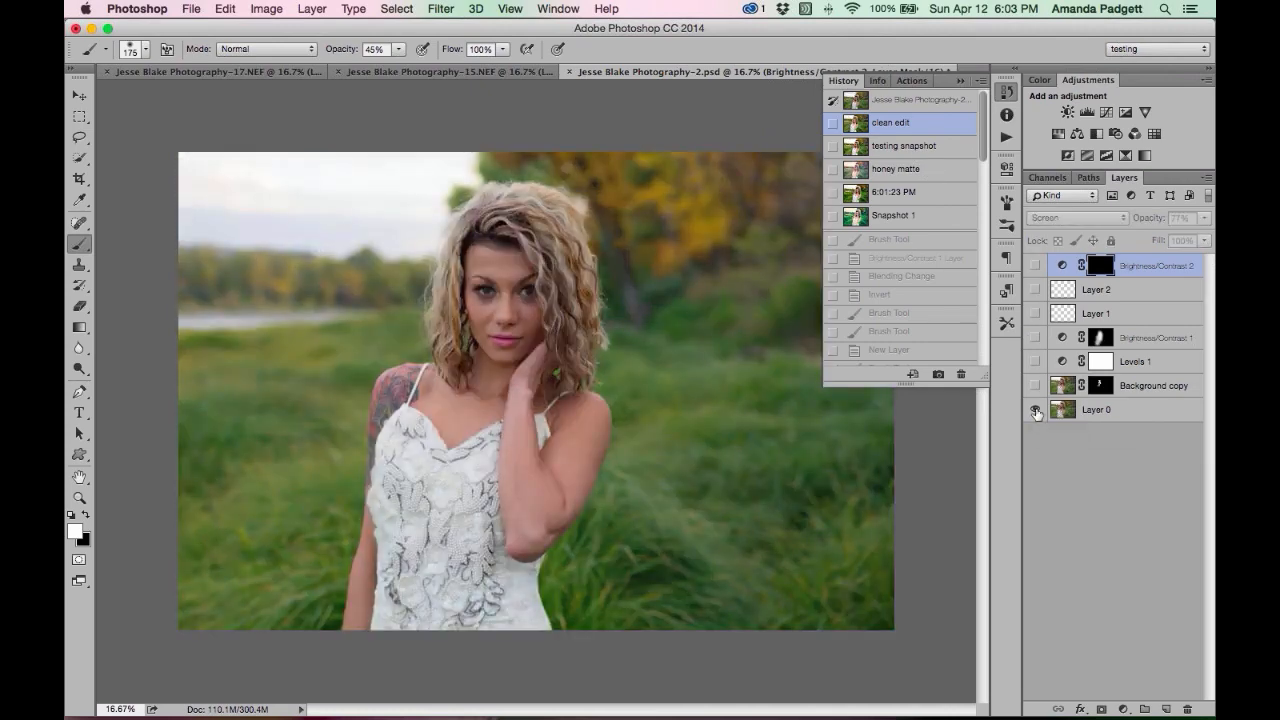
left_click(1036, 413, "alt")
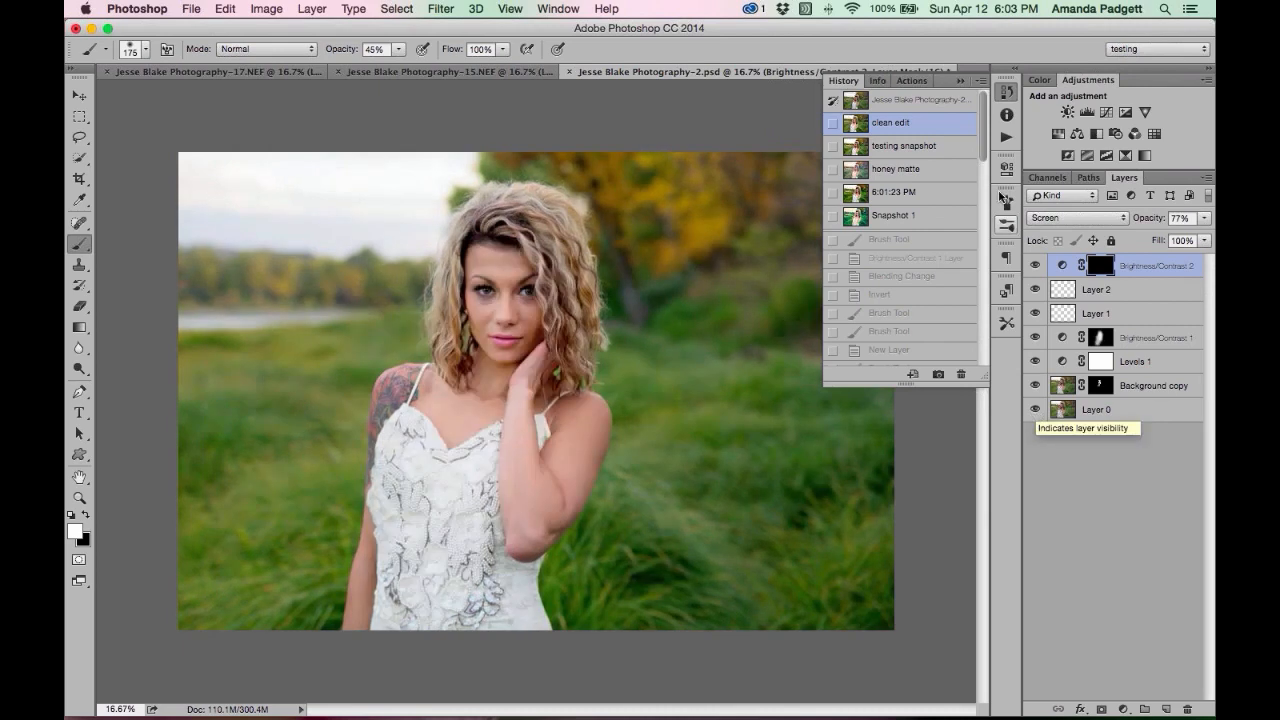
Flatten the clean edit into a single background layer.
left_click(961, 81)
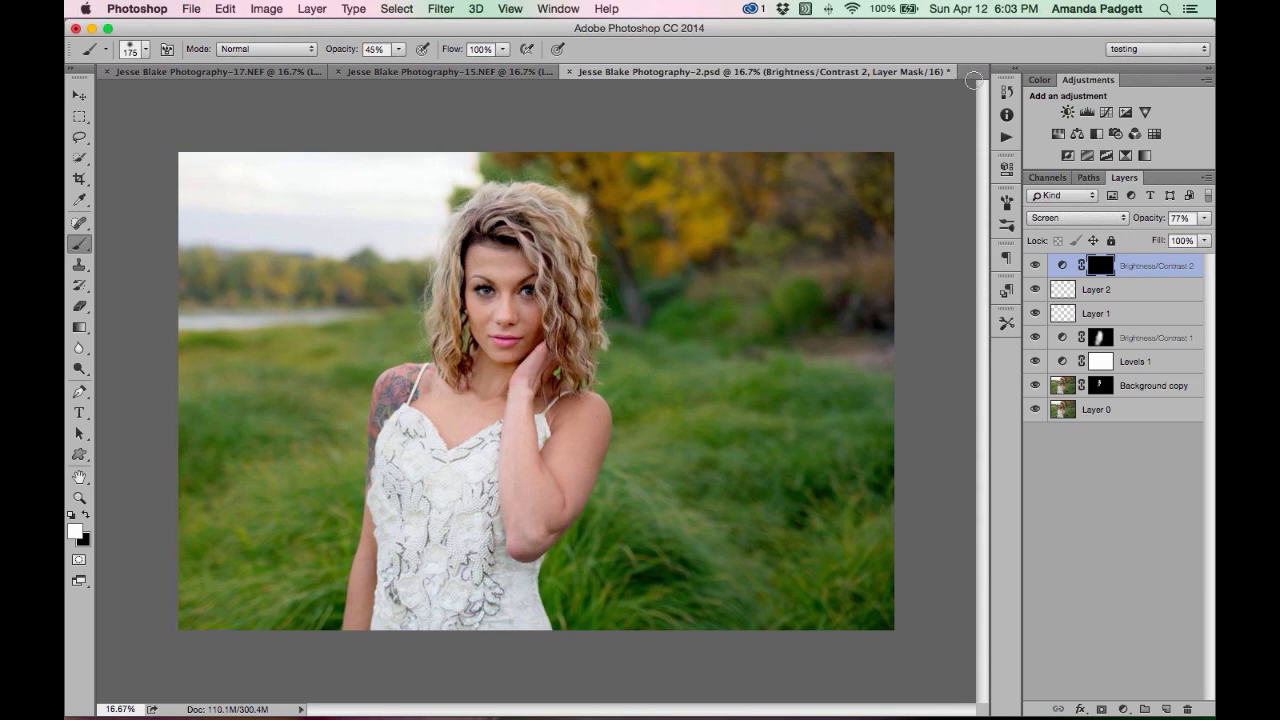
left_click(318, 9)
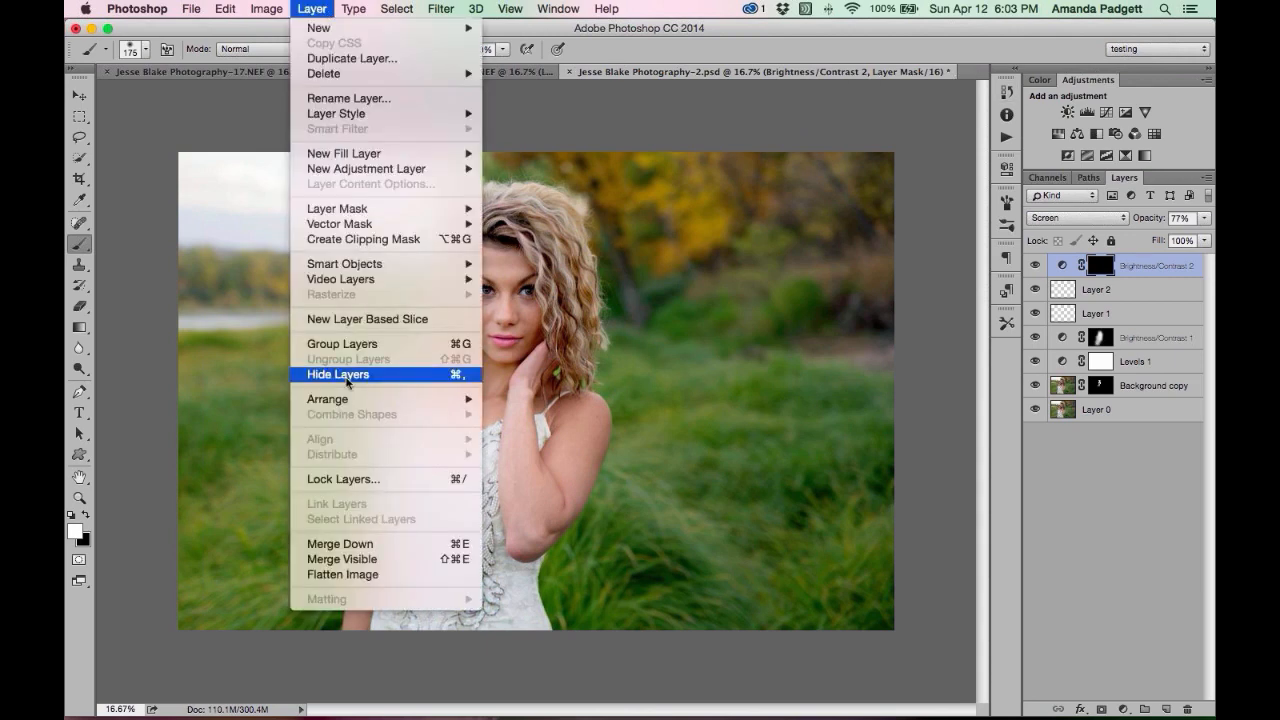
left_click(350, 574)
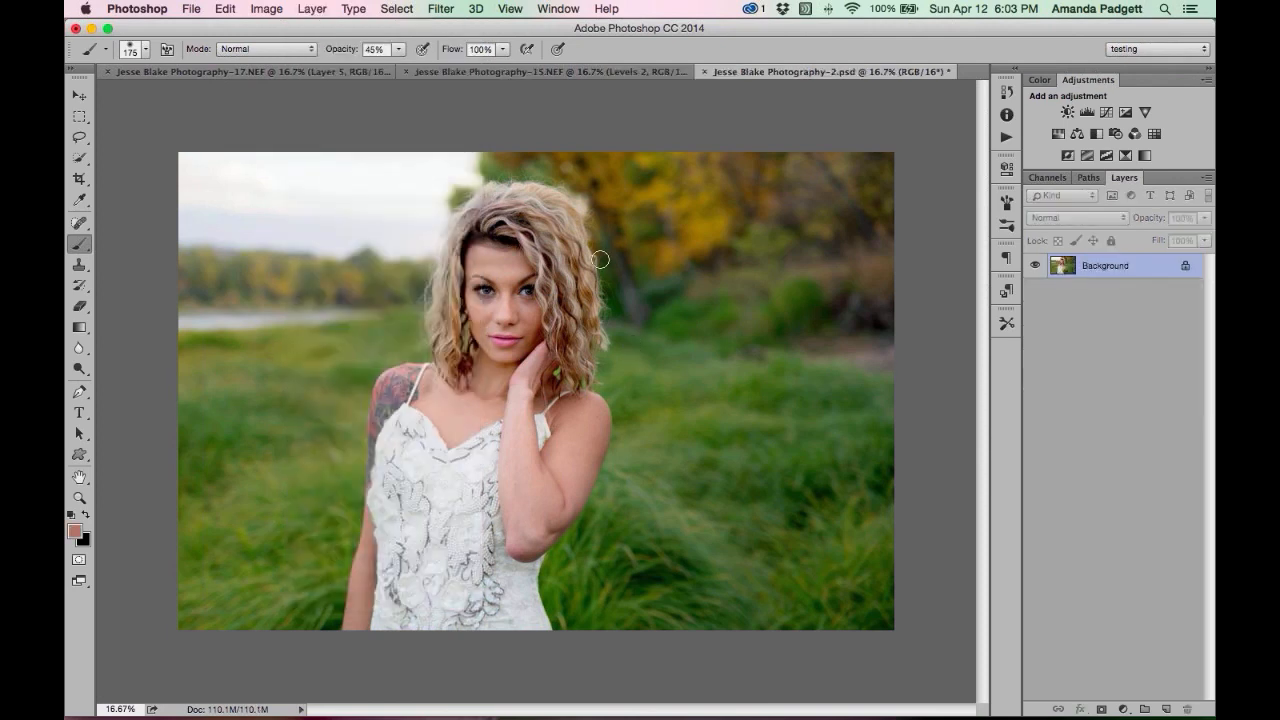
left_click(445, 9)
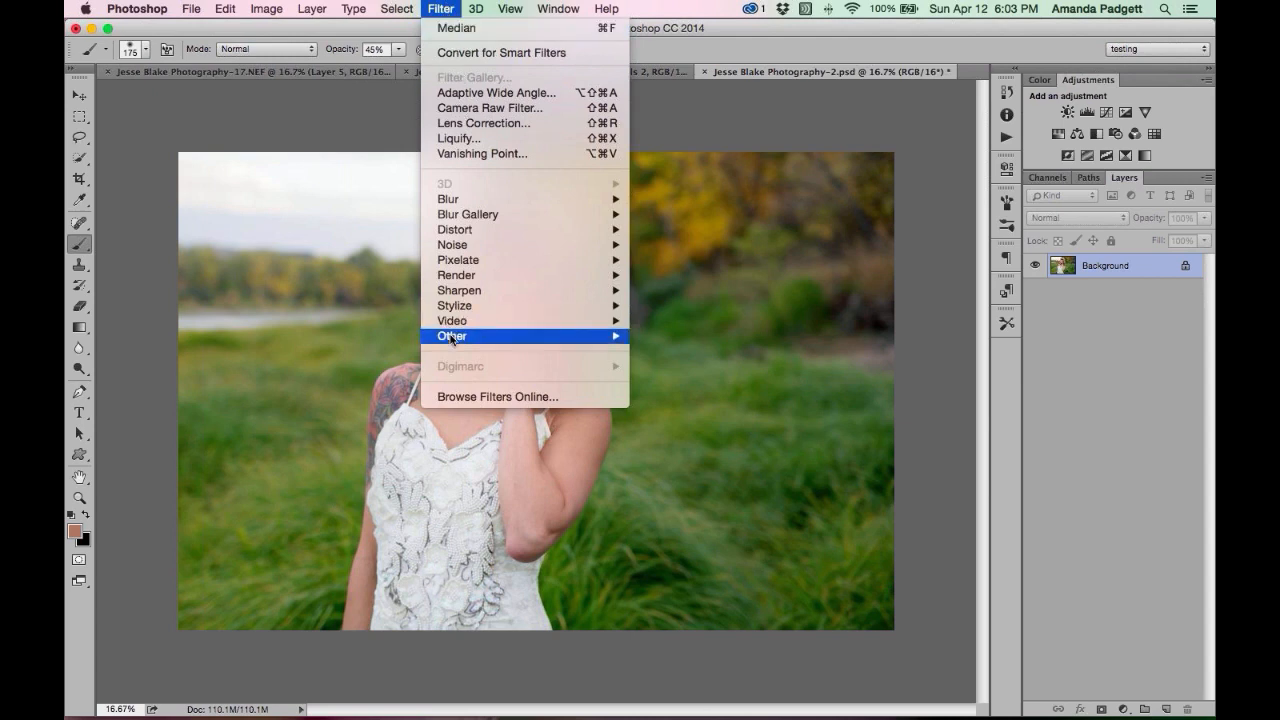
mouse_move(454, 338)
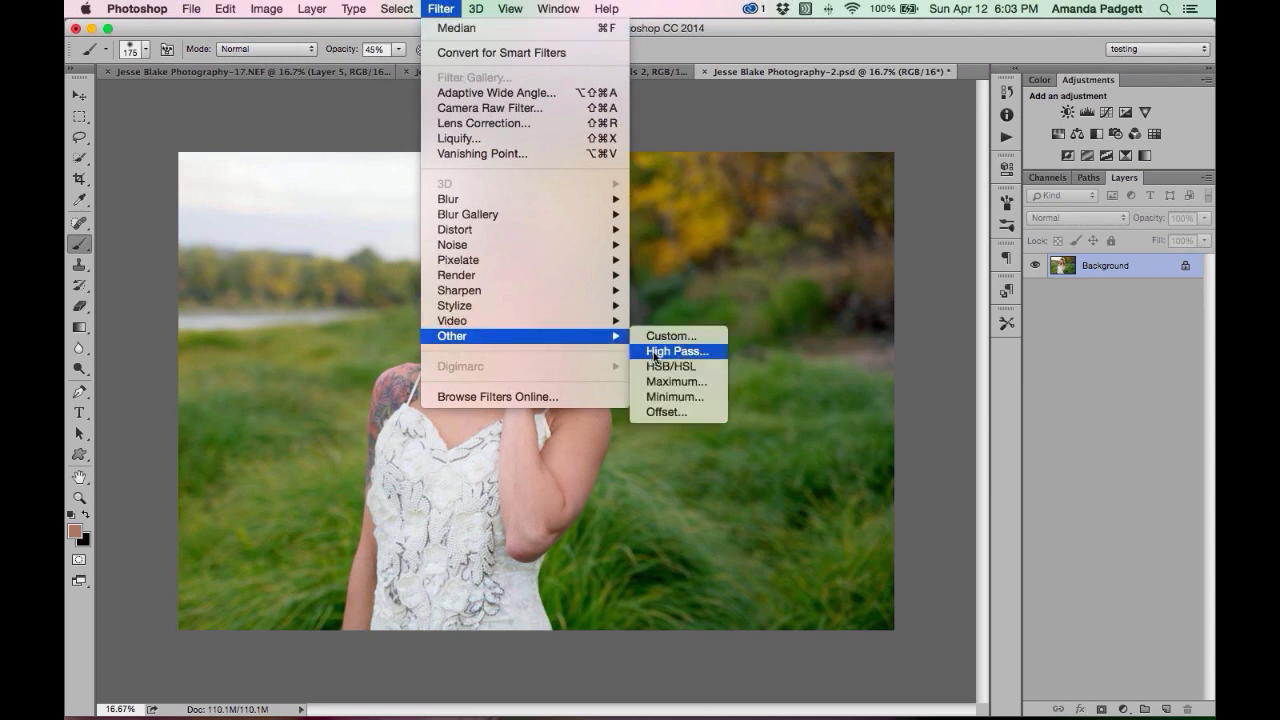
left_click(656, 352)
left_click_drag(574, 466, 556, 460)
left_click(716, 243)
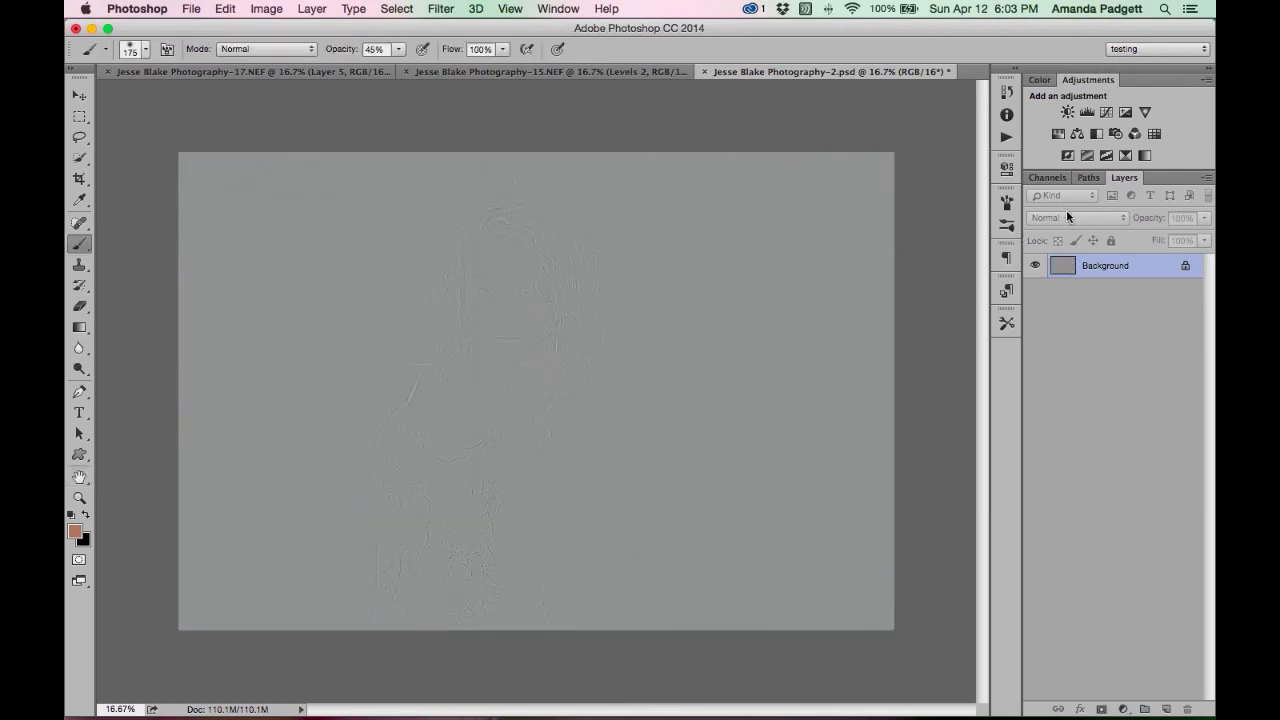
key("ctrl+z")
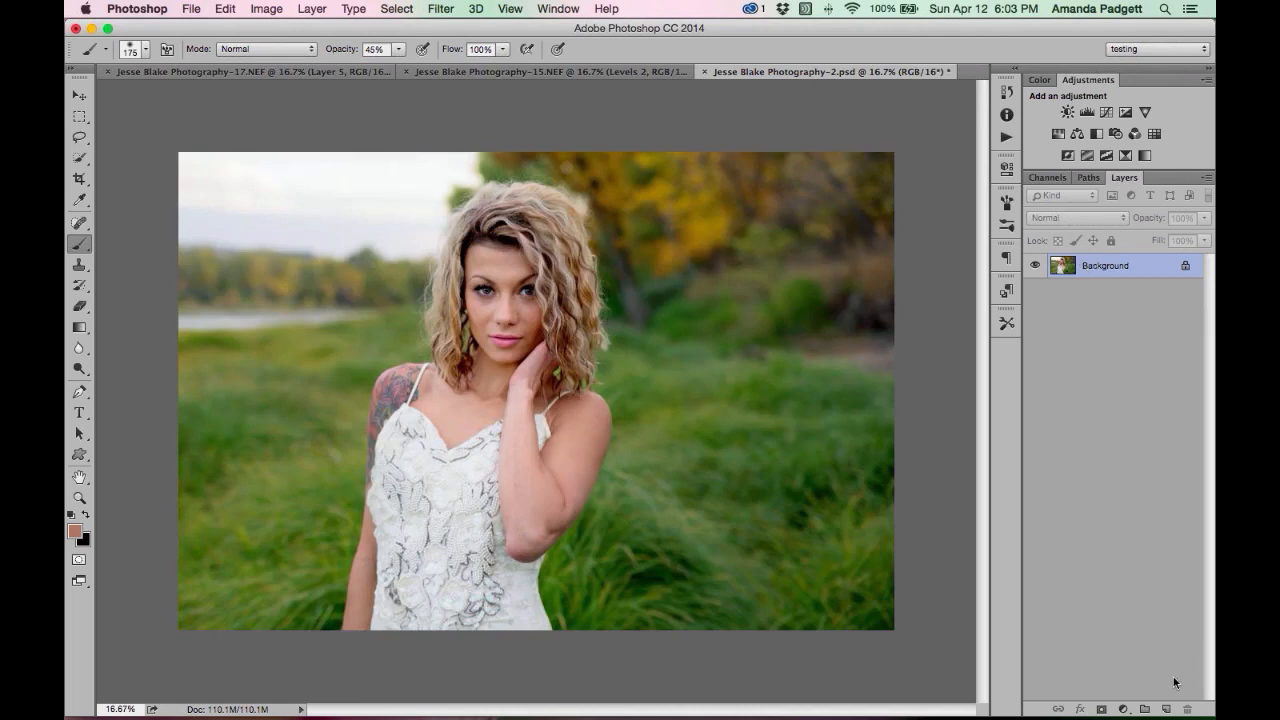
Duplicate the Background layer and apply a High Pass filter with a 3.7-pixel radius to the copy.
key("ctrl+j")
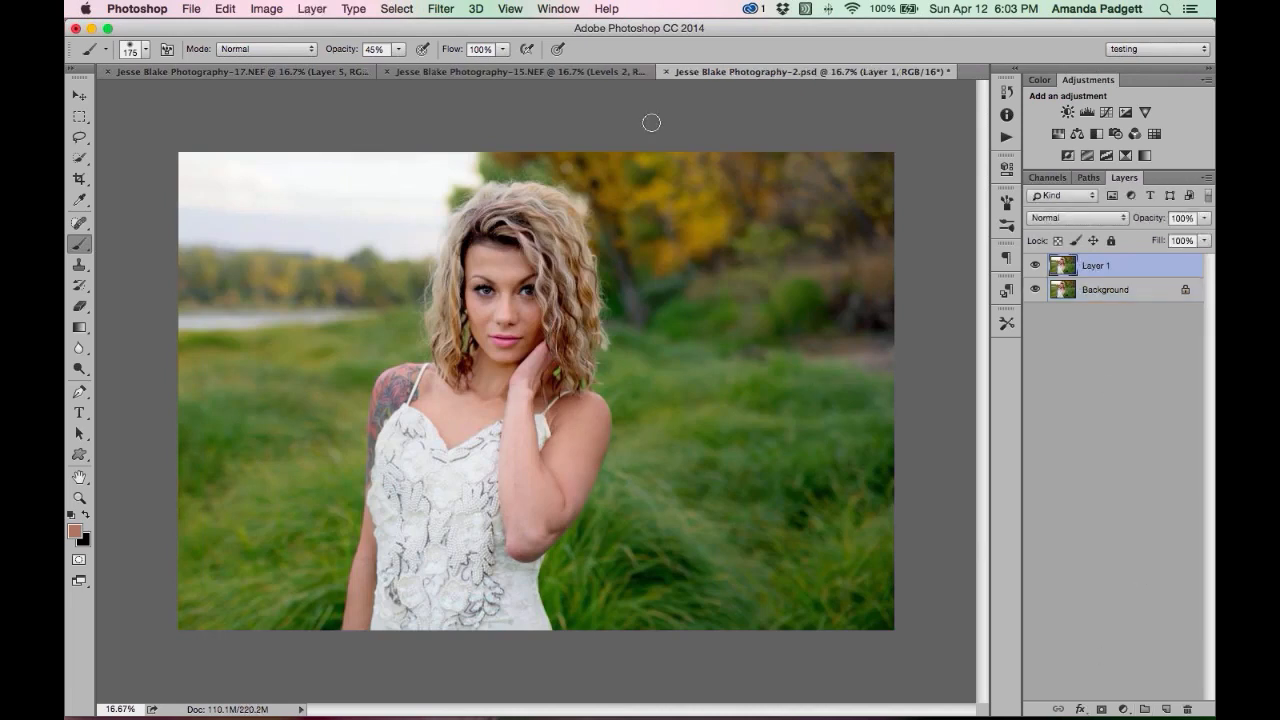
left_click(441, 9)
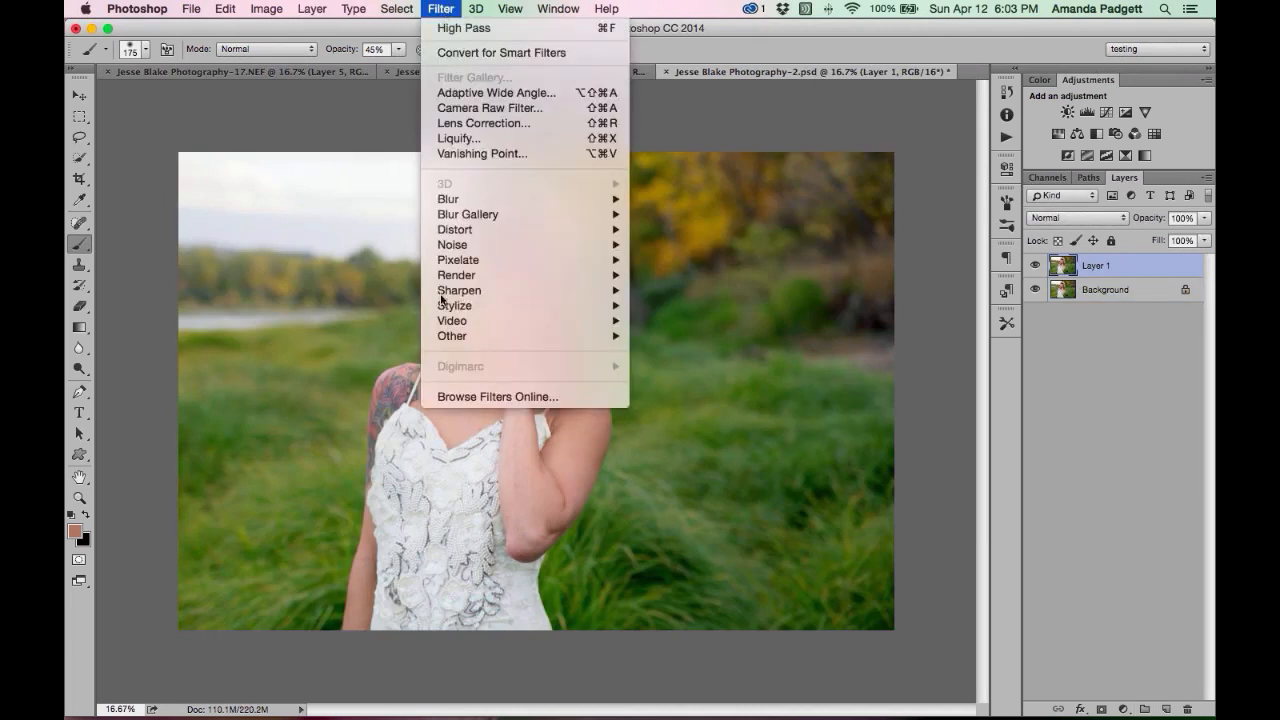
mouse_move(470, 336)
left_click(712, 352)
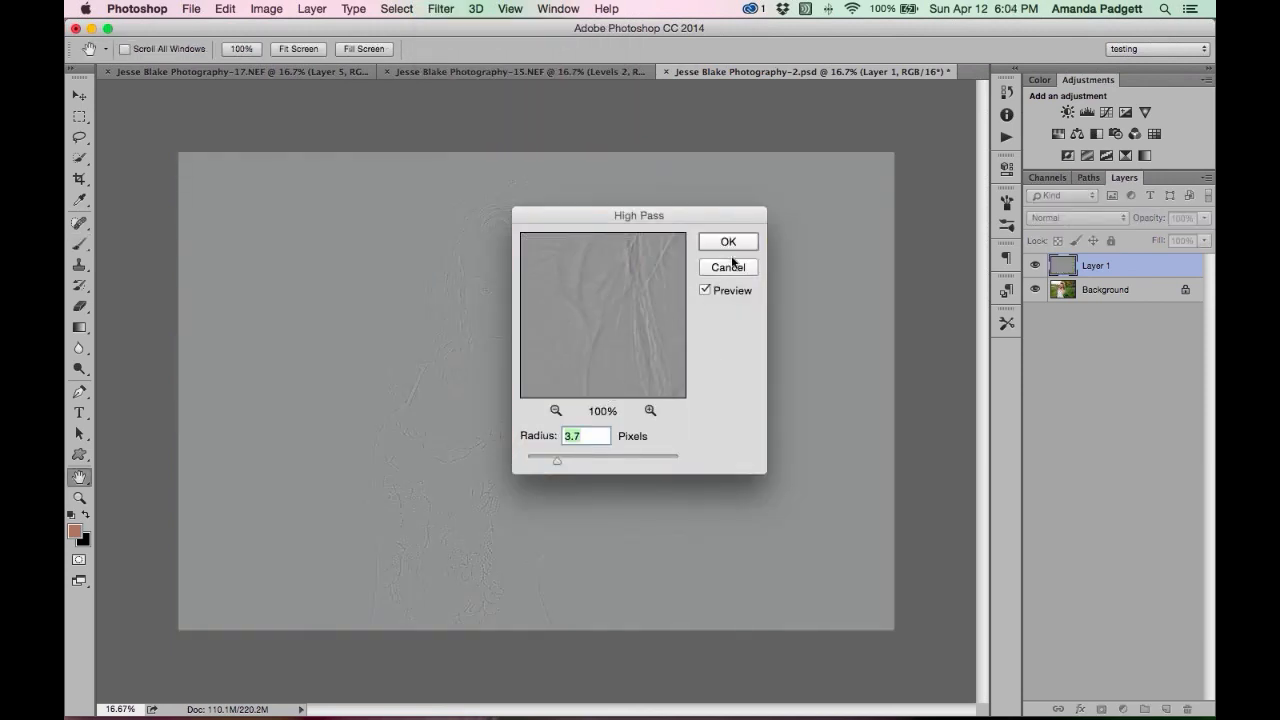
left_click(729, 241)
key("b")
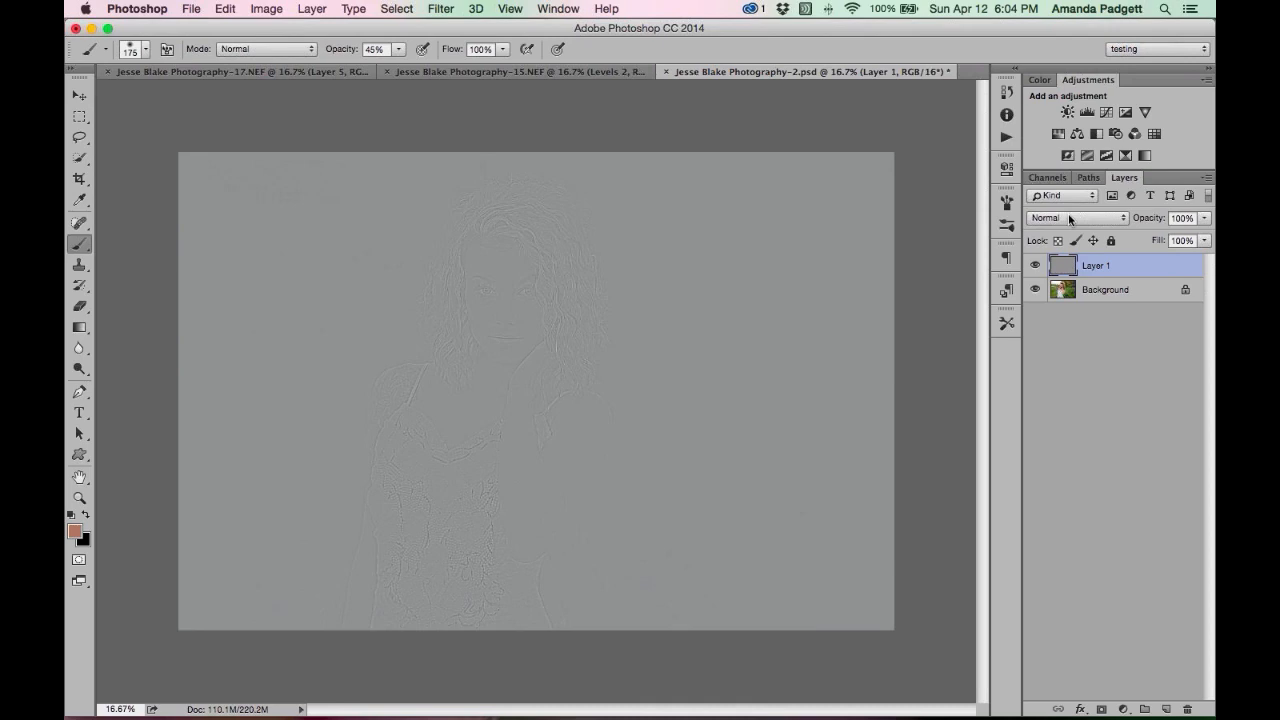
Try the Soft Light blend mode on the High Pass copy, and delete that layer.
left_click(1069, 218)
left_click(1094, 357)
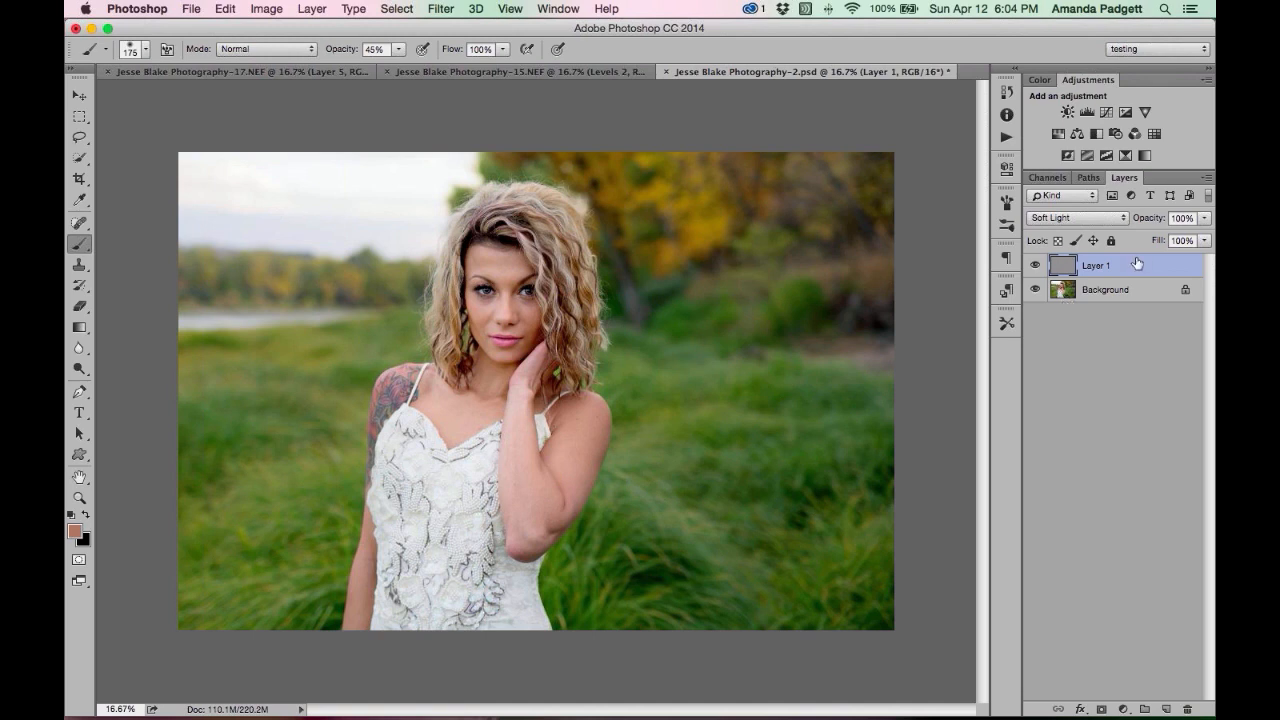
key("Delete")
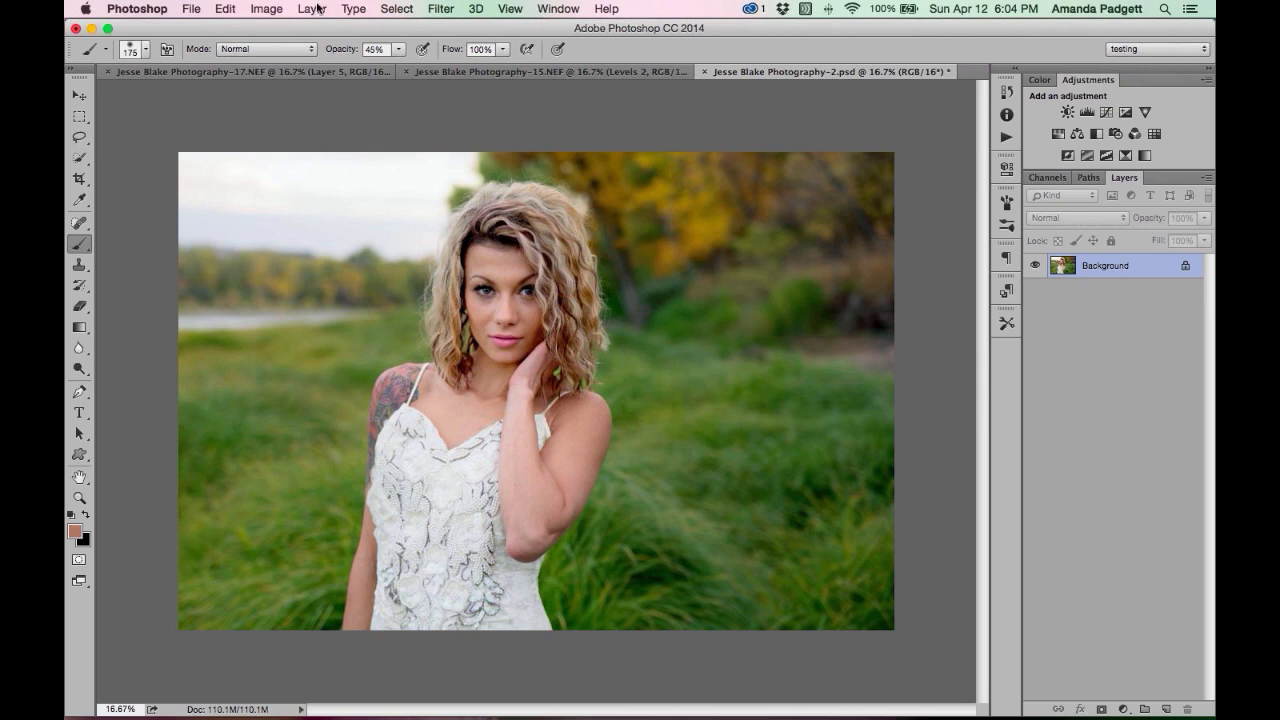
Resize the image for web use to a resolution of 72 pixels per inch and a width of 1000 pixels.
left_click(263, 9)
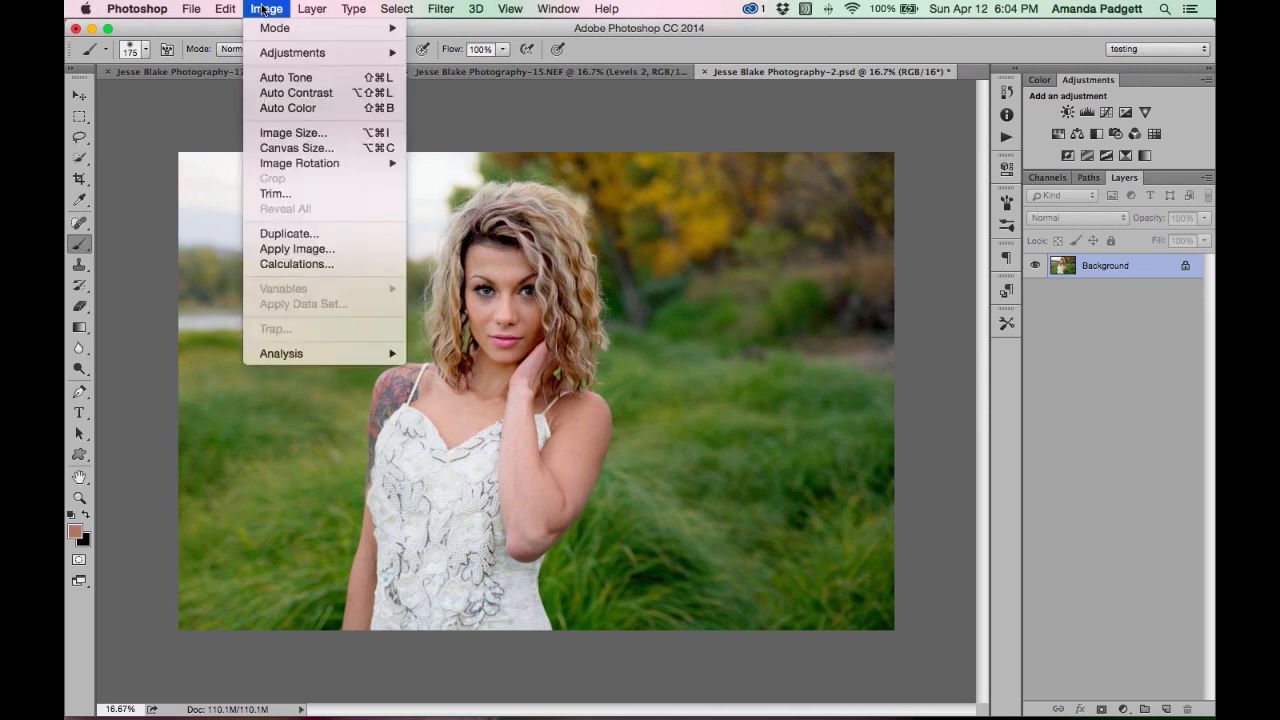
left_click(281, 133)
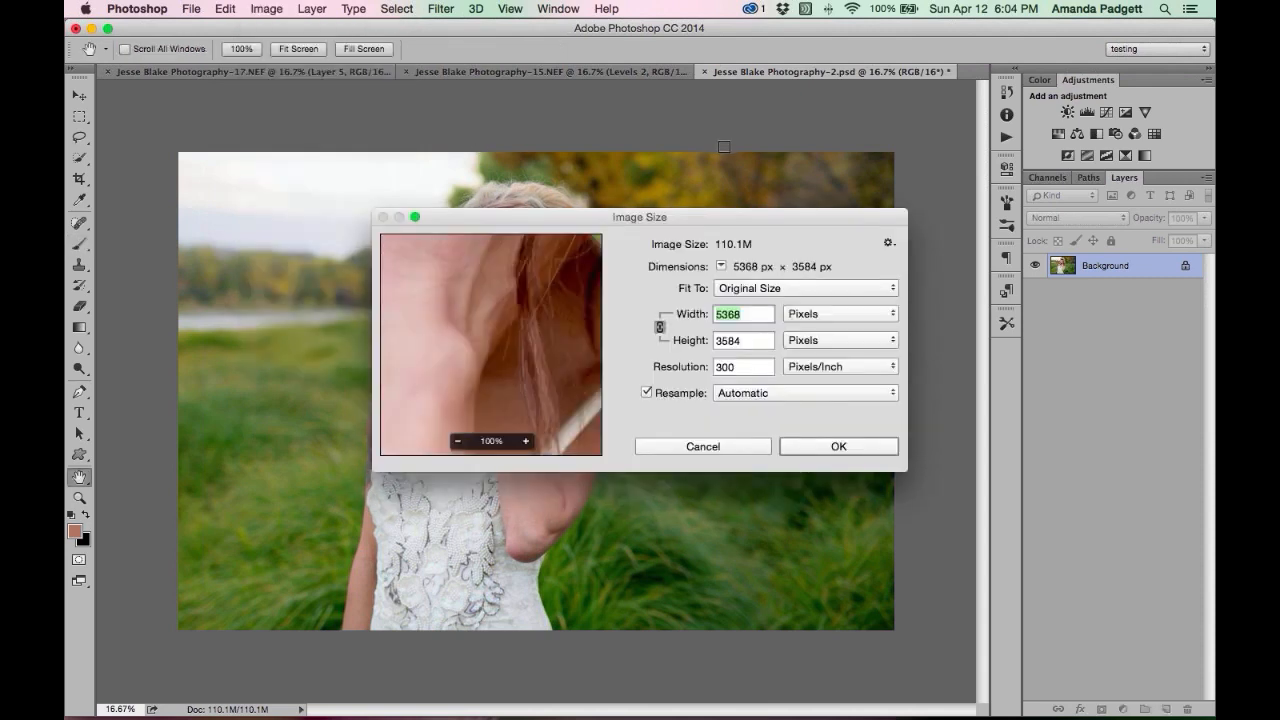
double_click(743, 367)
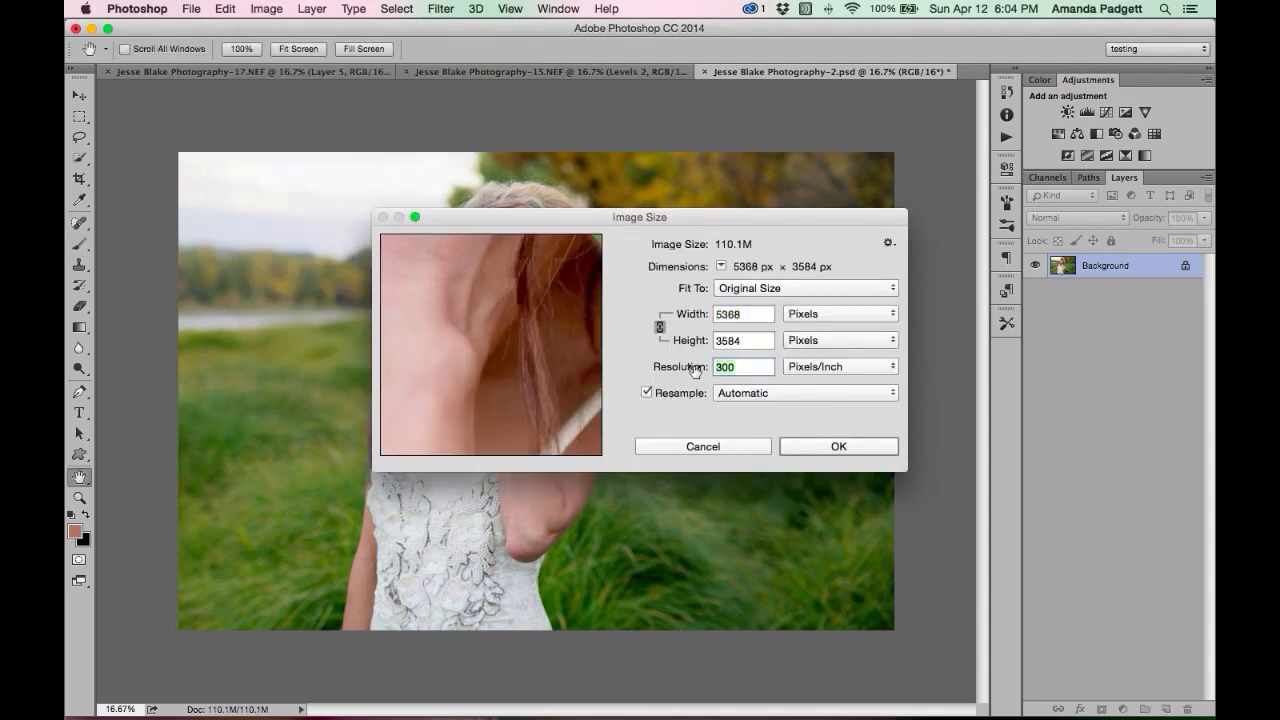
type("72")
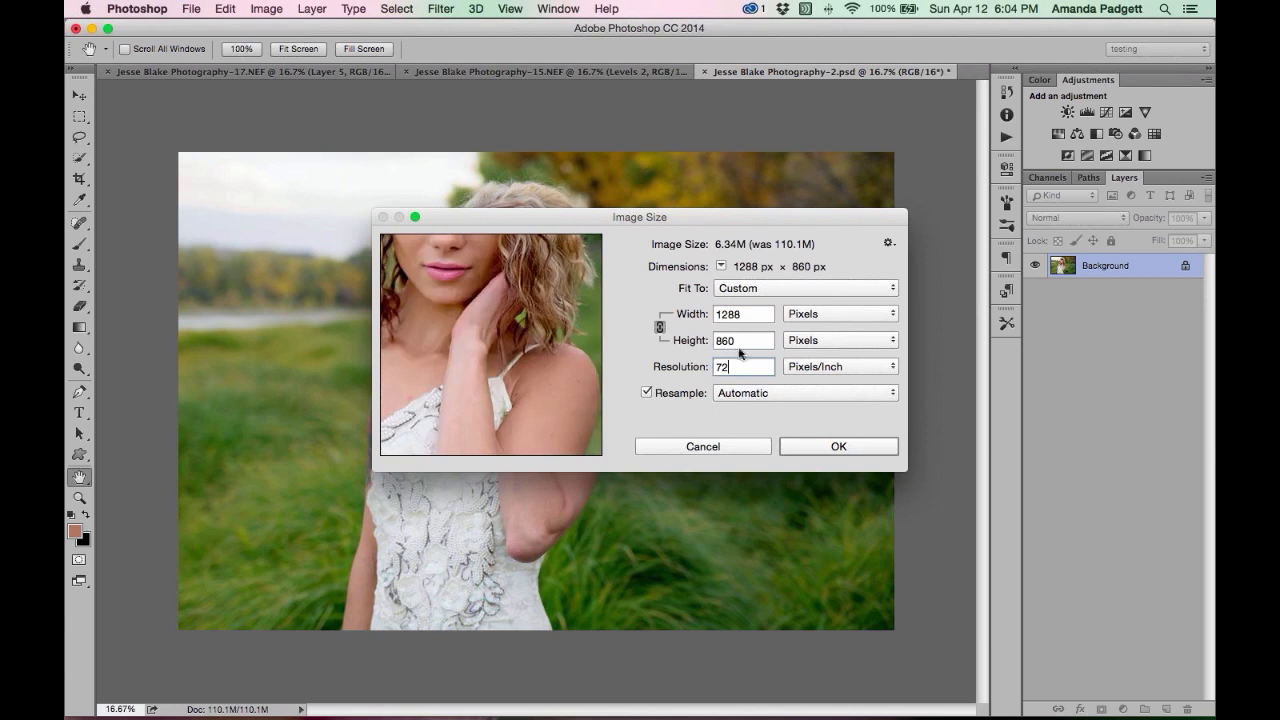
double_click(745, 314)
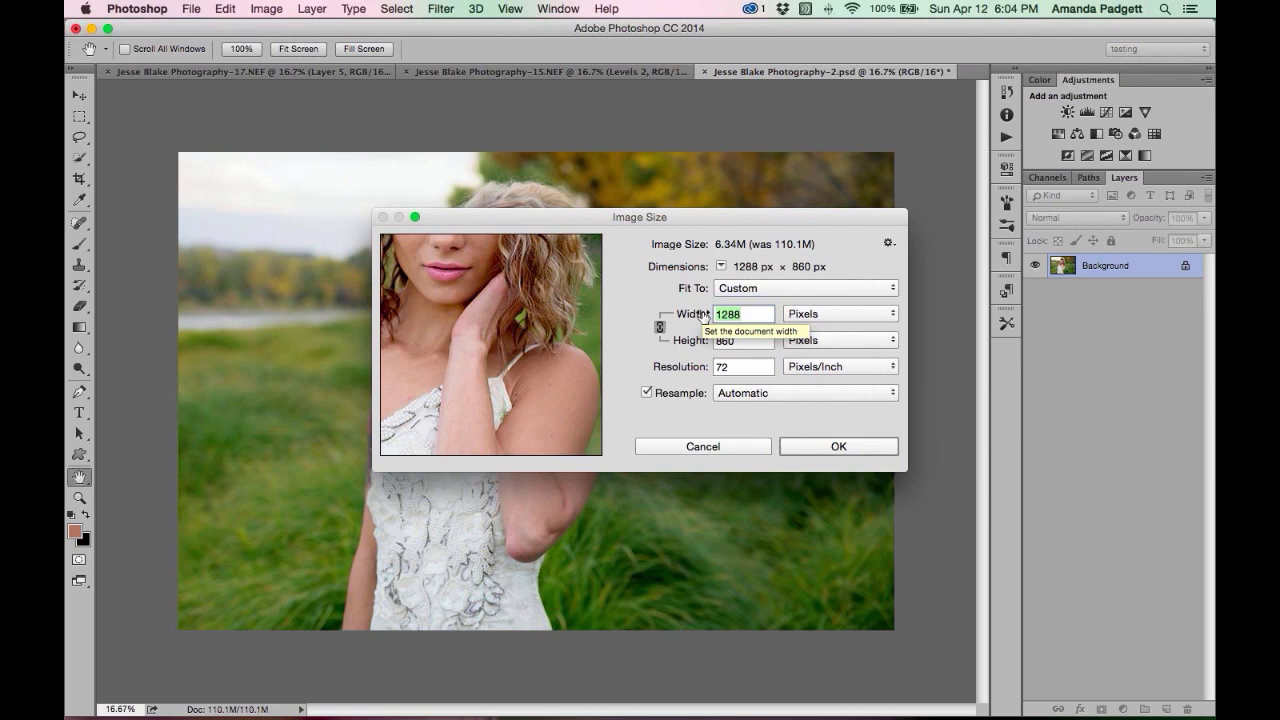
type("1000")
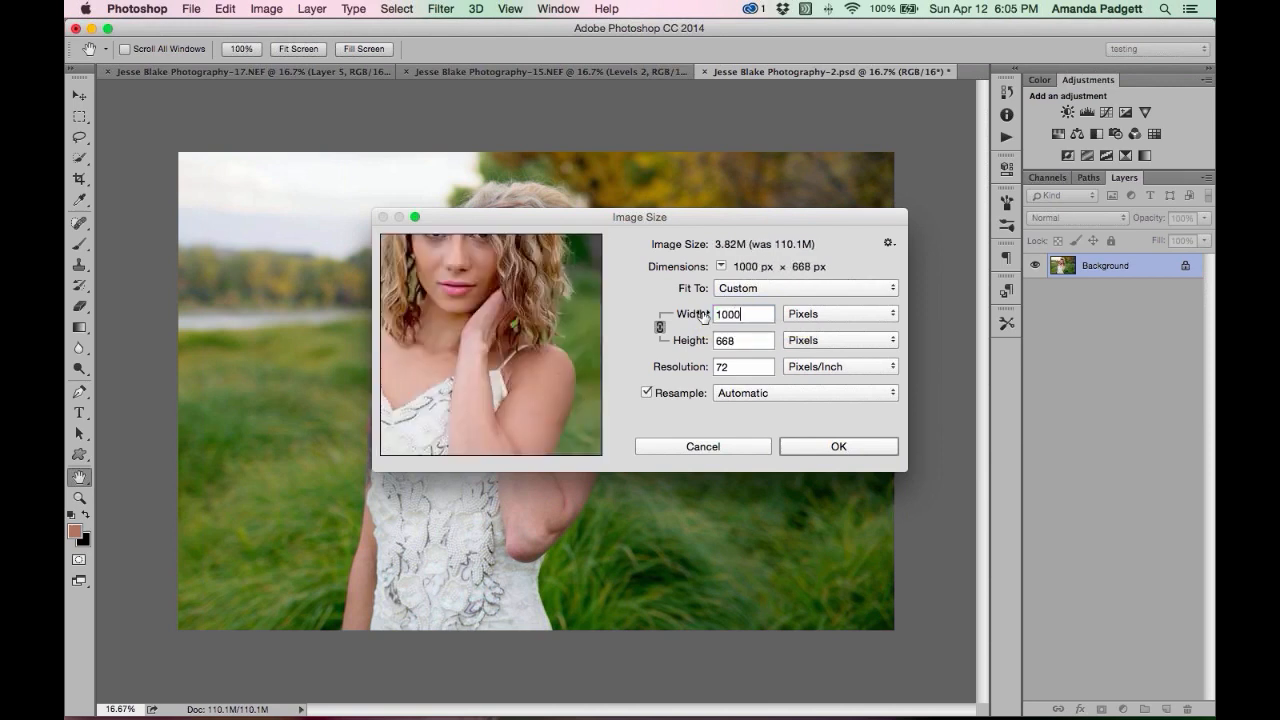
left_click(838, 446)
key("b")
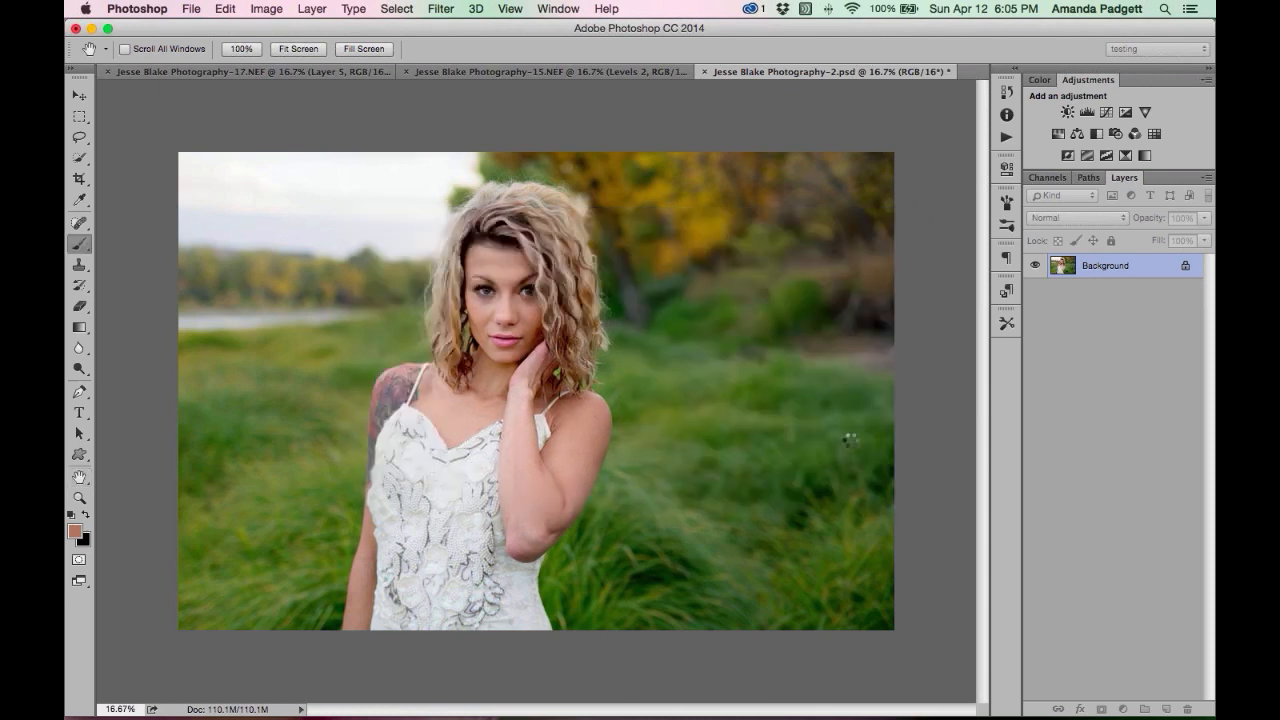
Duplicate the resized Background layer and apply a High Pass filter with a 1.9-pixel radius to the copy.
key("super+equal")
key("super+equal")
key("super+equal")
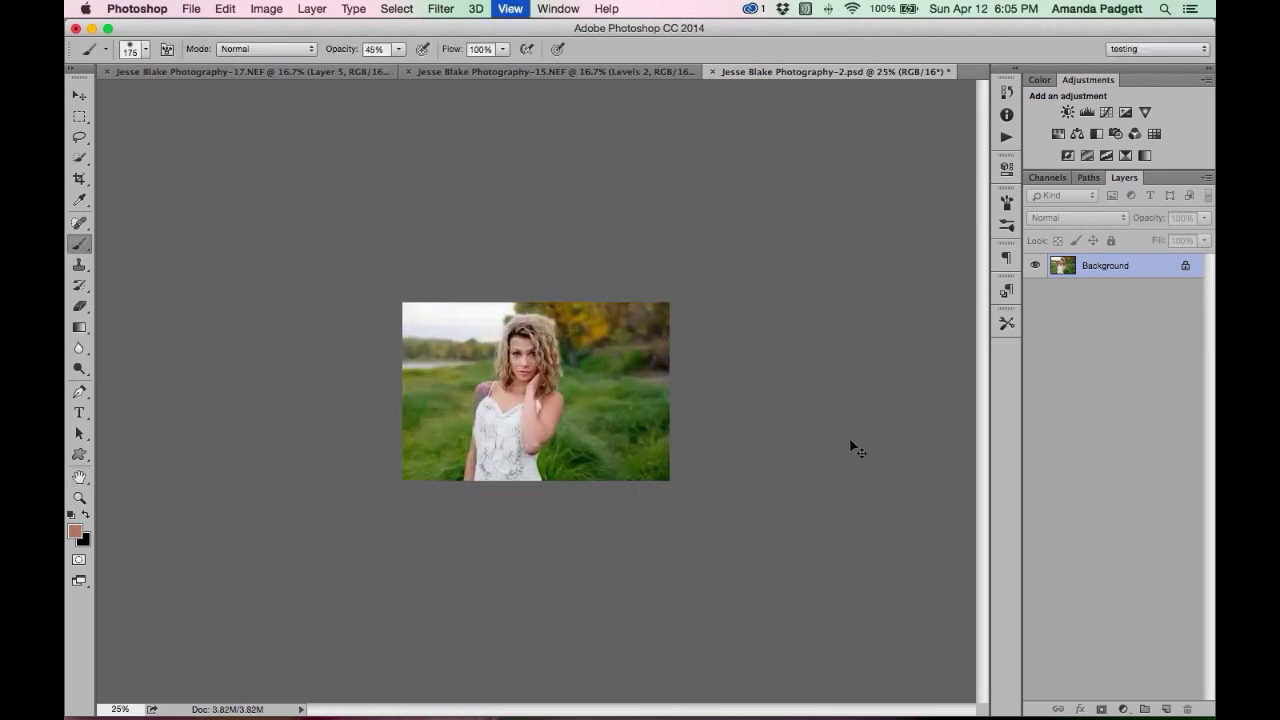
key("super+equal")
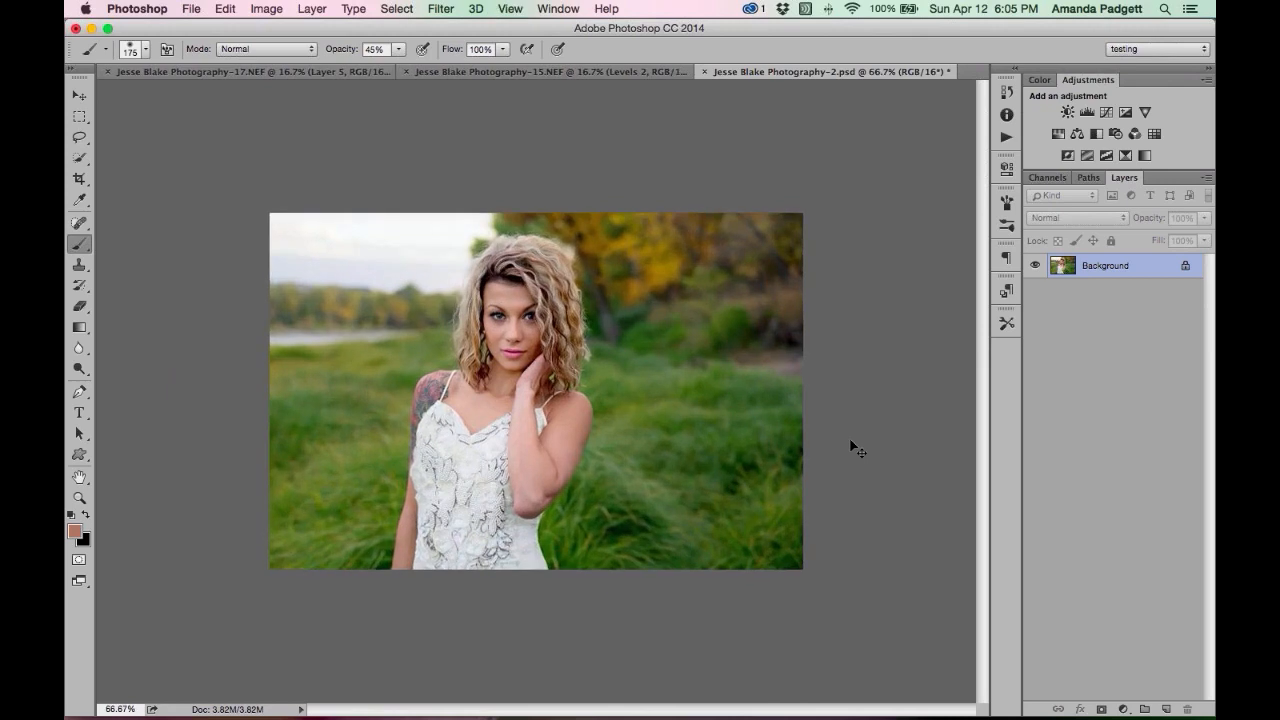
key("super+equal")
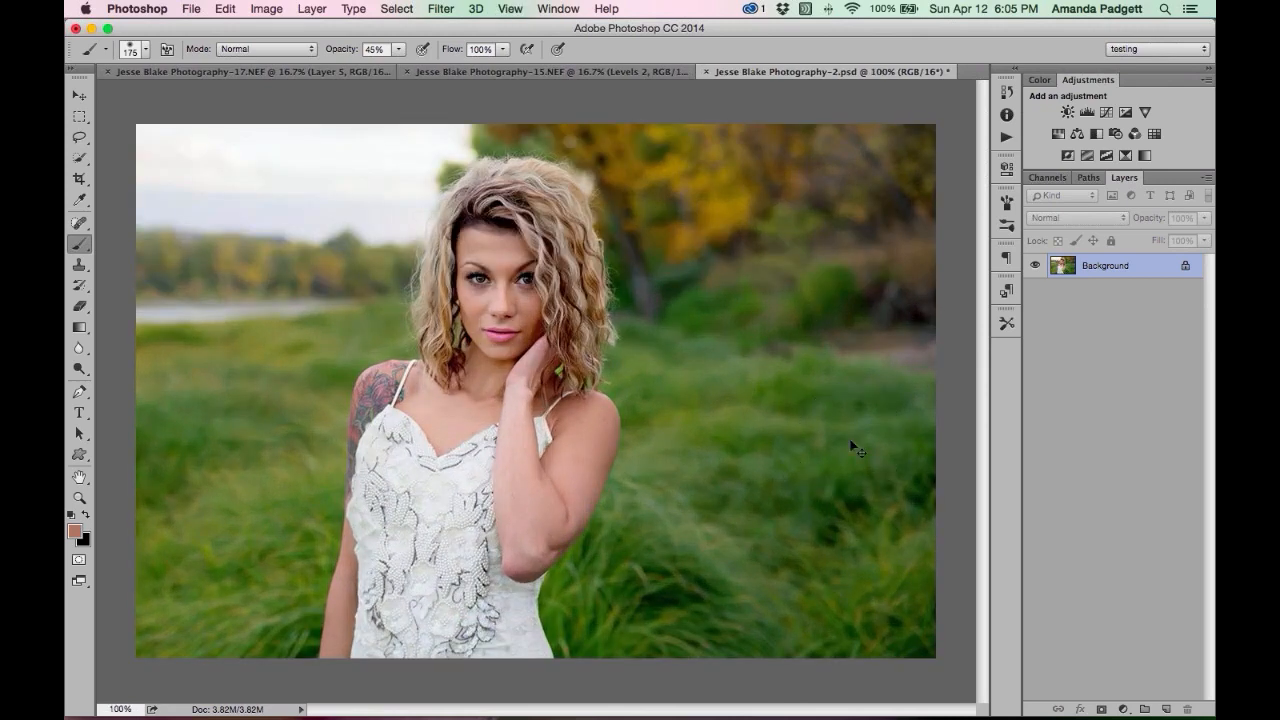
key("super+j")
left_click(445, 10)
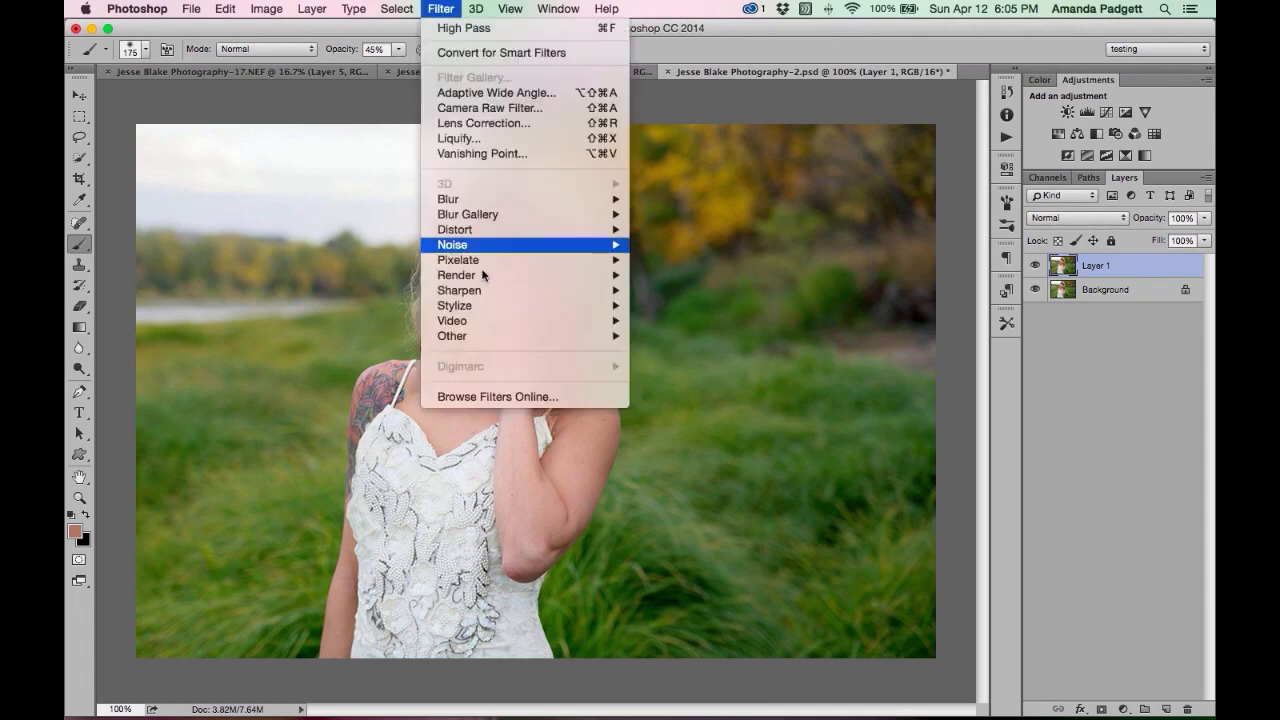
mouse_move(558, 337)
left_click(649, 354)
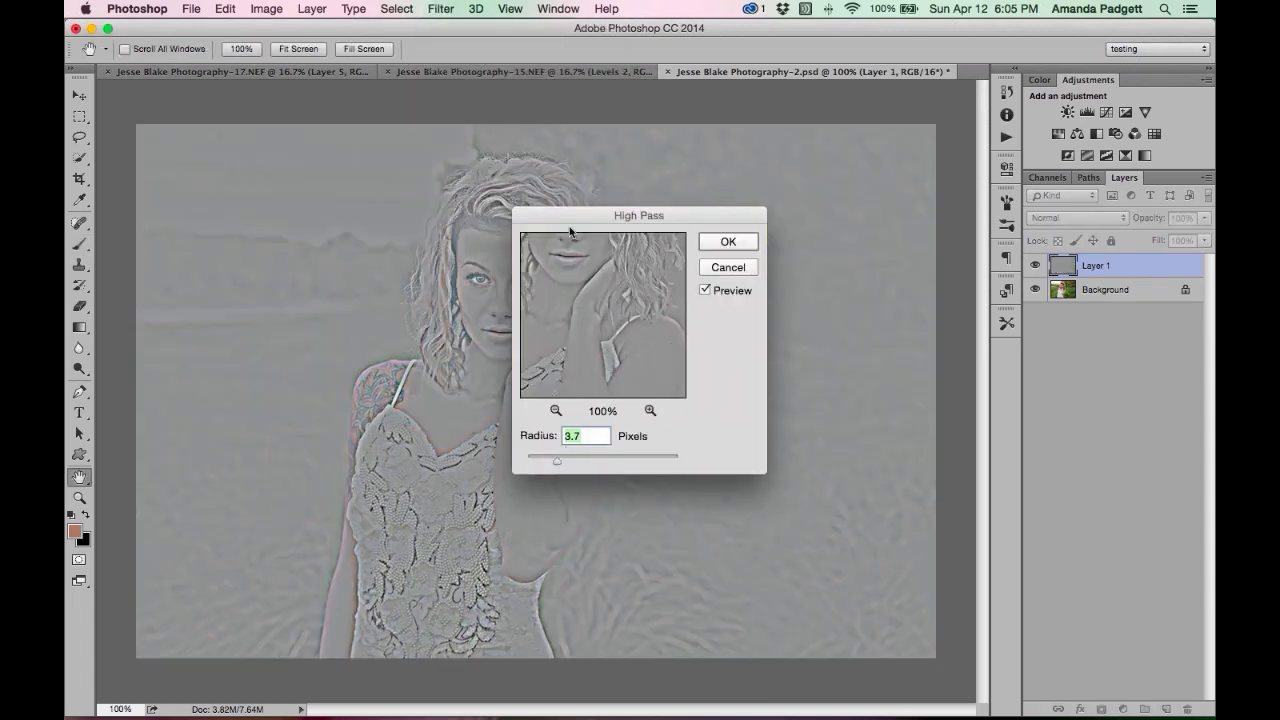
left_click_drag(603, 220, 823, 190)
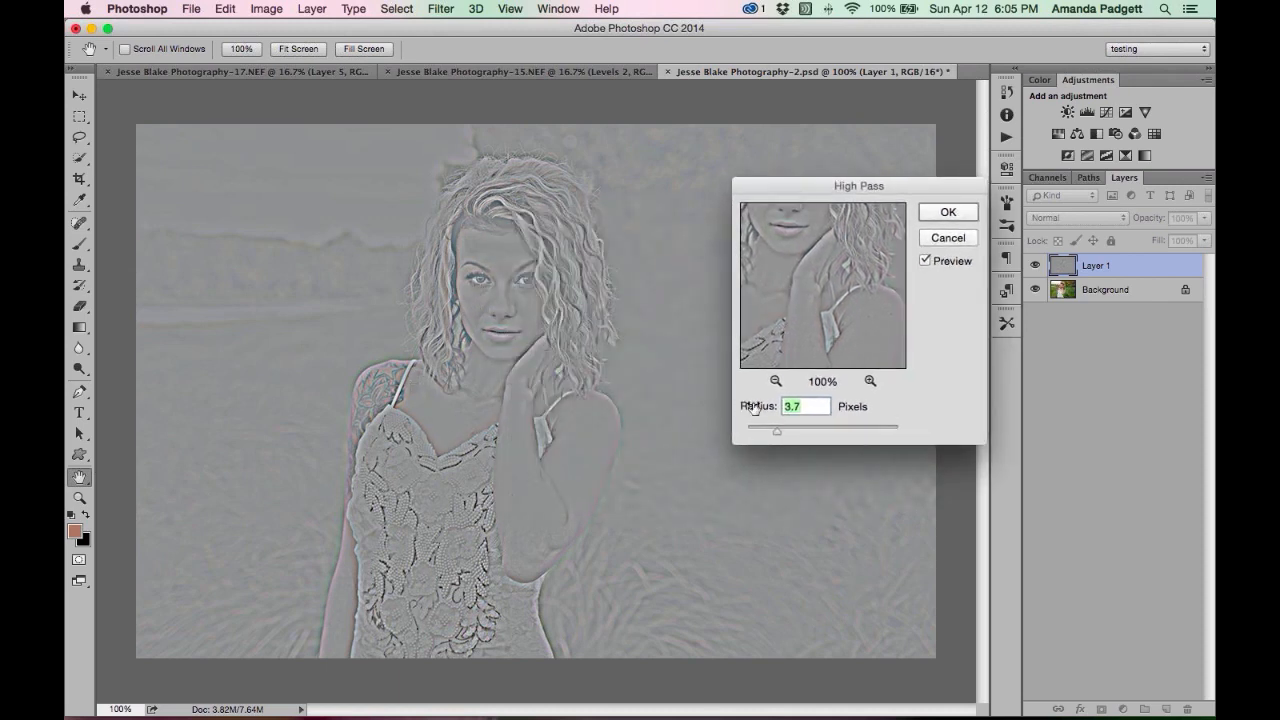
left_click_drag(778, 433, 767, 437)
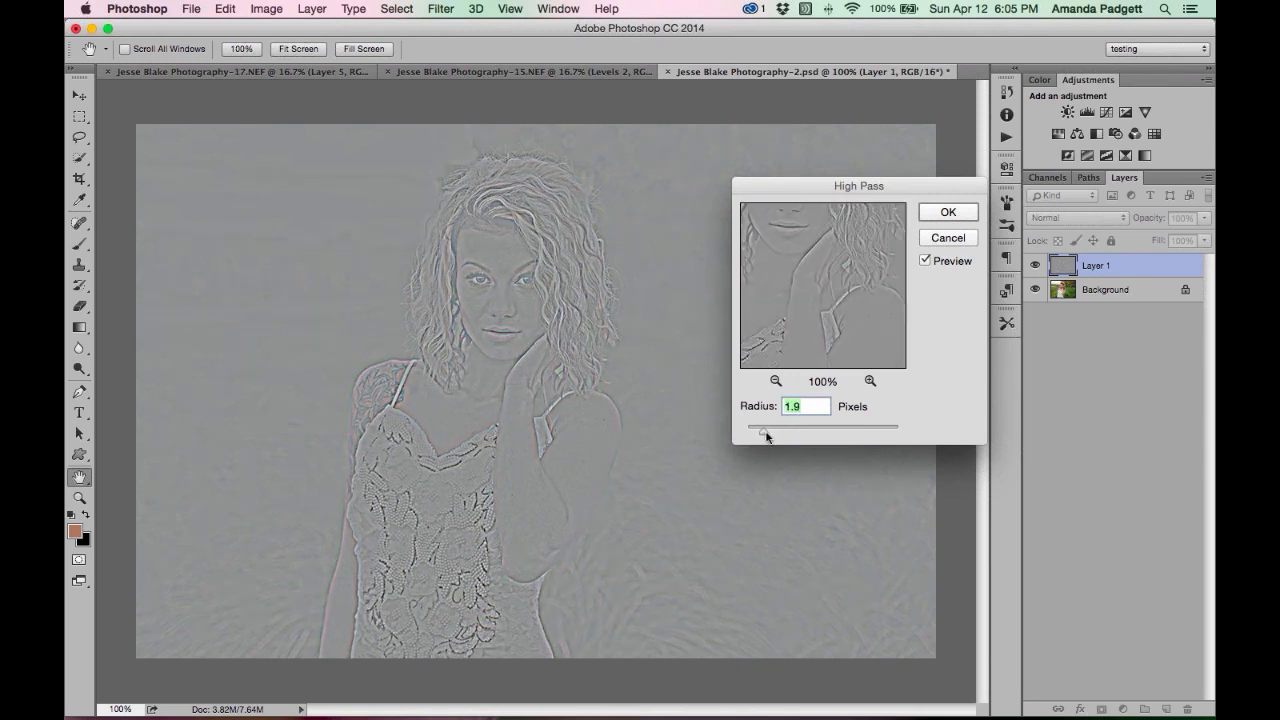
left_click(945, 212)
key("b")
Blend the High Pass copy in Soft Light at 62% opacity and flatten the image.
left_click(1090, 217)
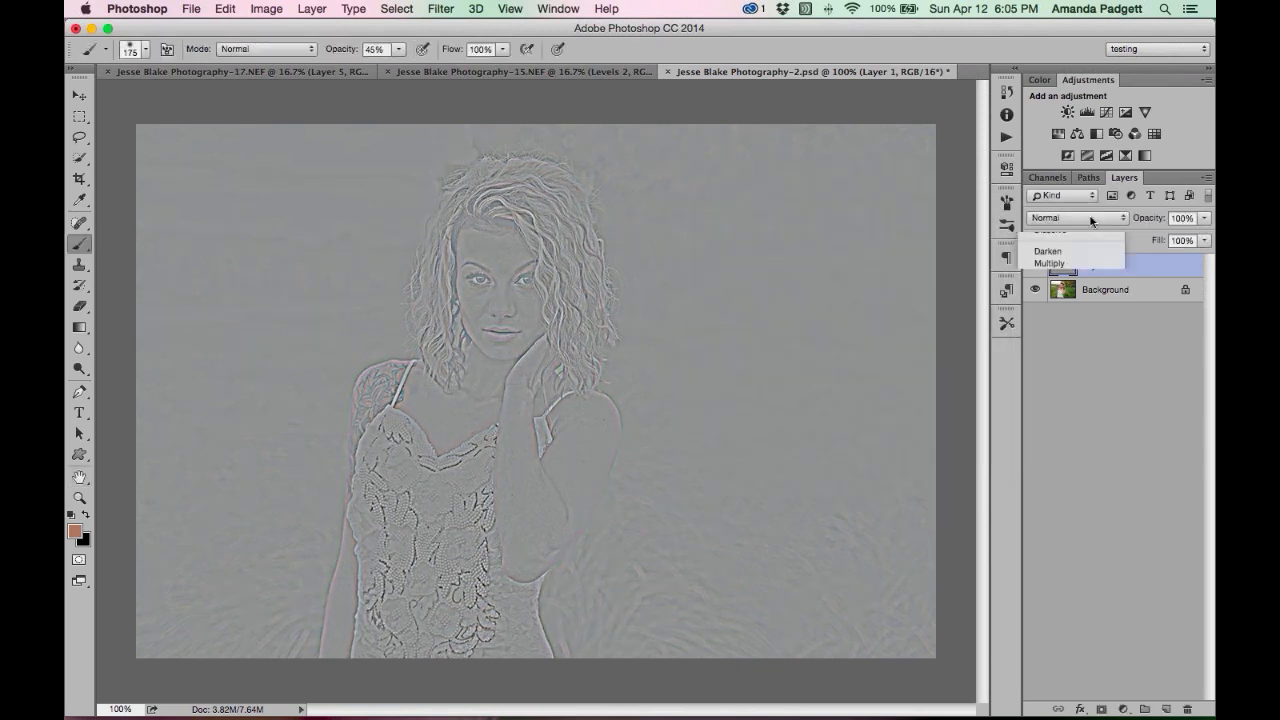
left_click(1082, 401)
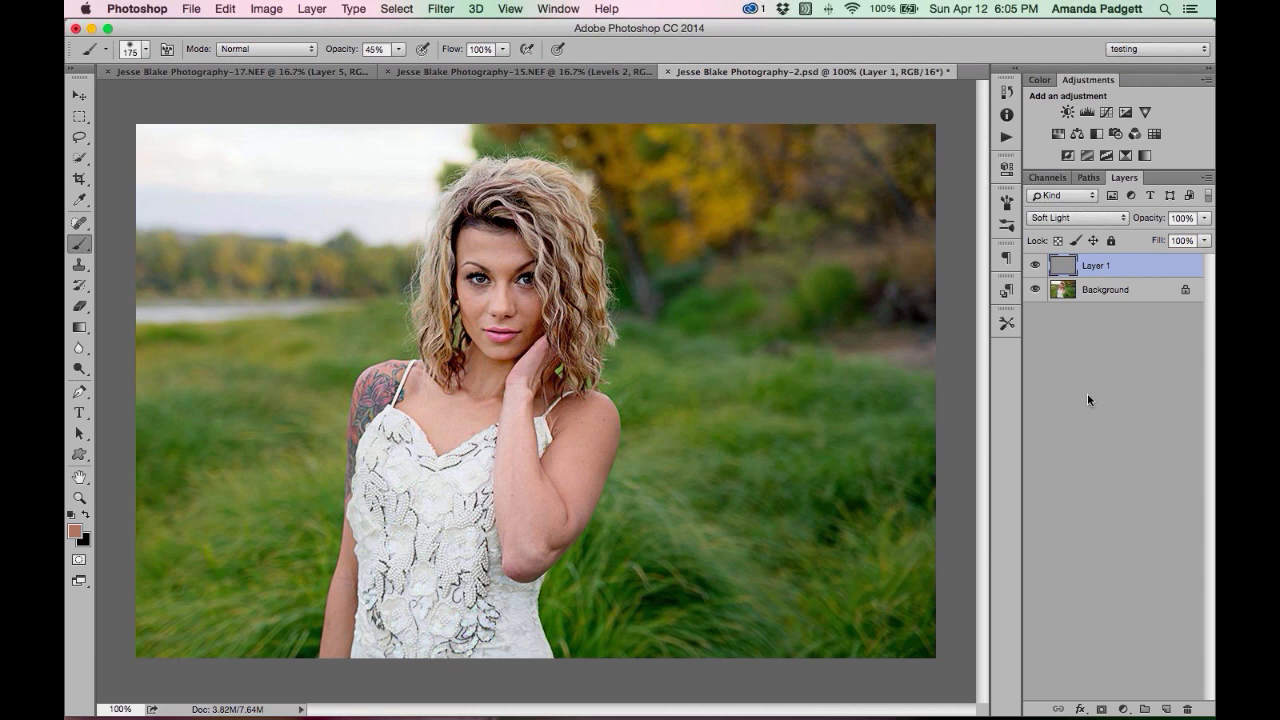
left_click(1205, 218)
left_click_drag(1205, 235, 1178, 242)
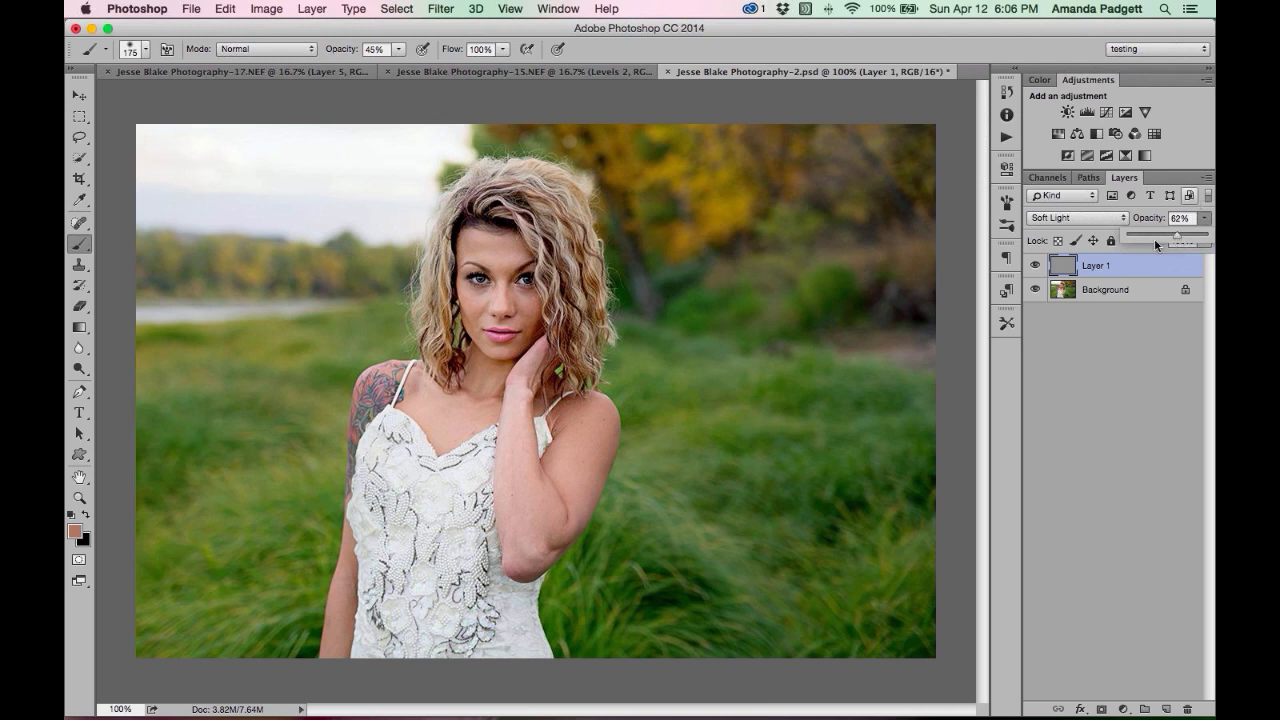
left_click(1207, 179)
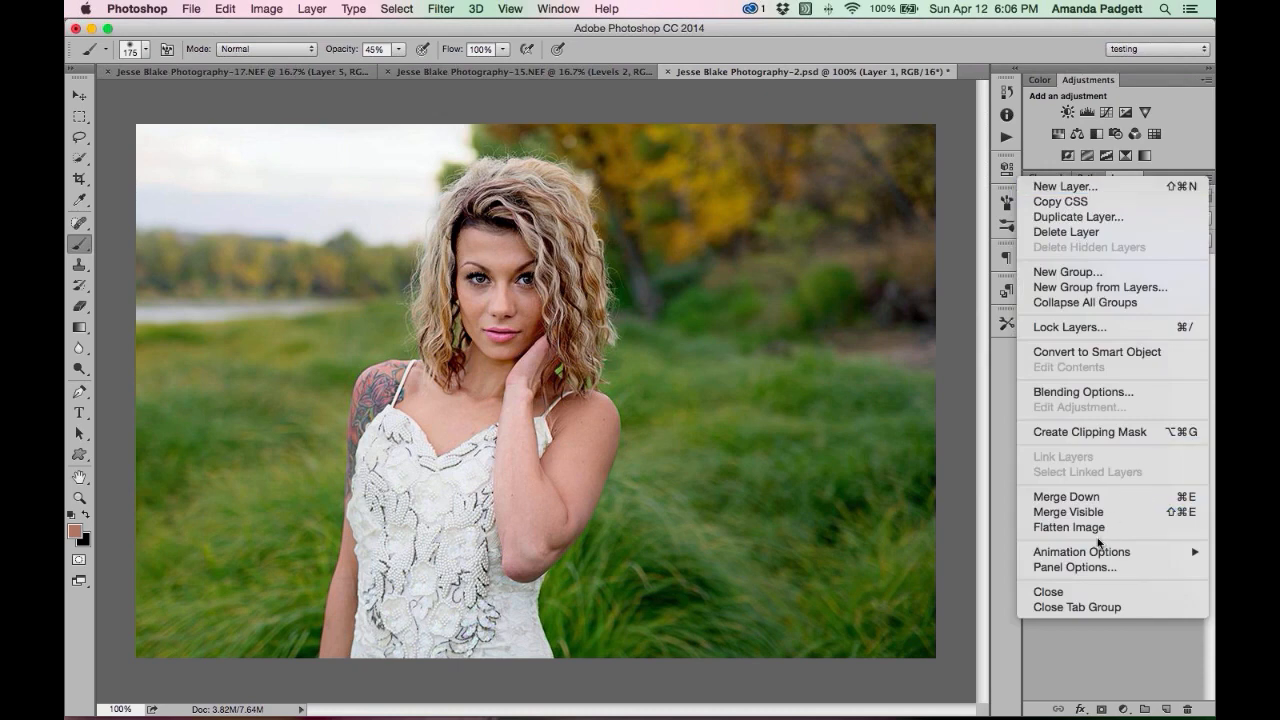
left_click(1070, 527)
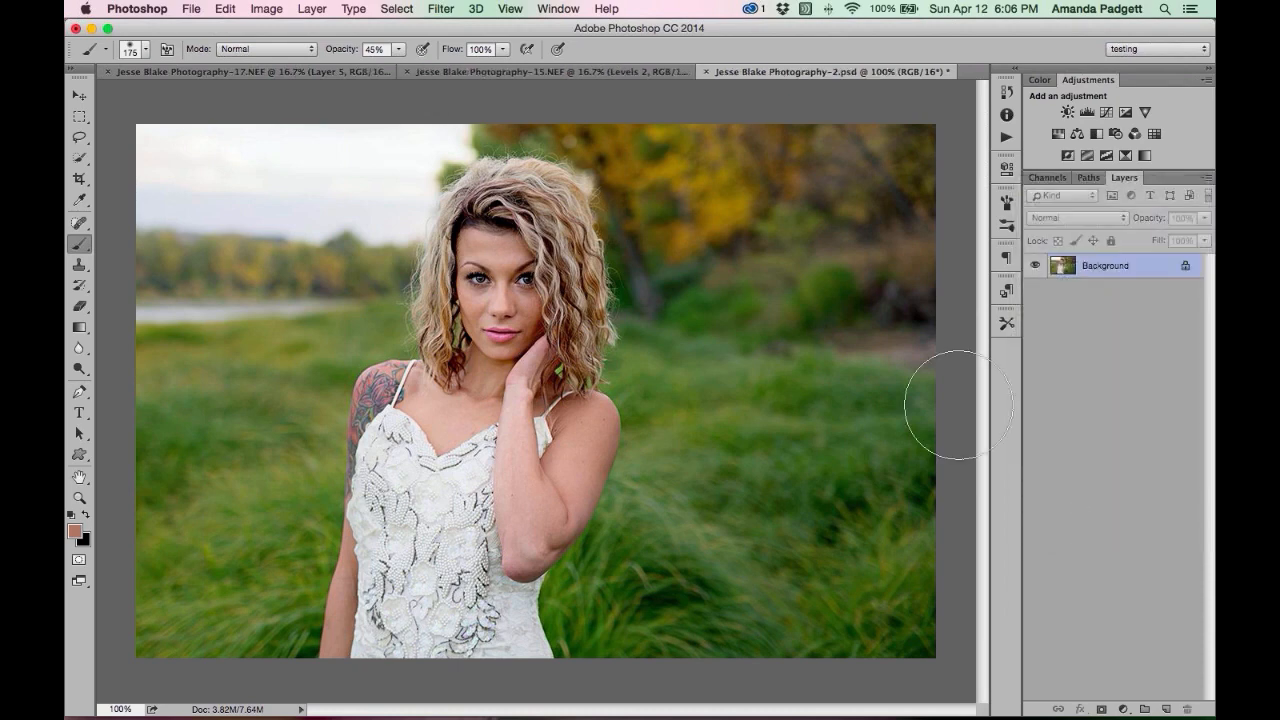
Save the flattened image as a JPEG copy with _web appended to the file name, at Maximum quality.
left_click(191, 8)
left_click(217, 174)
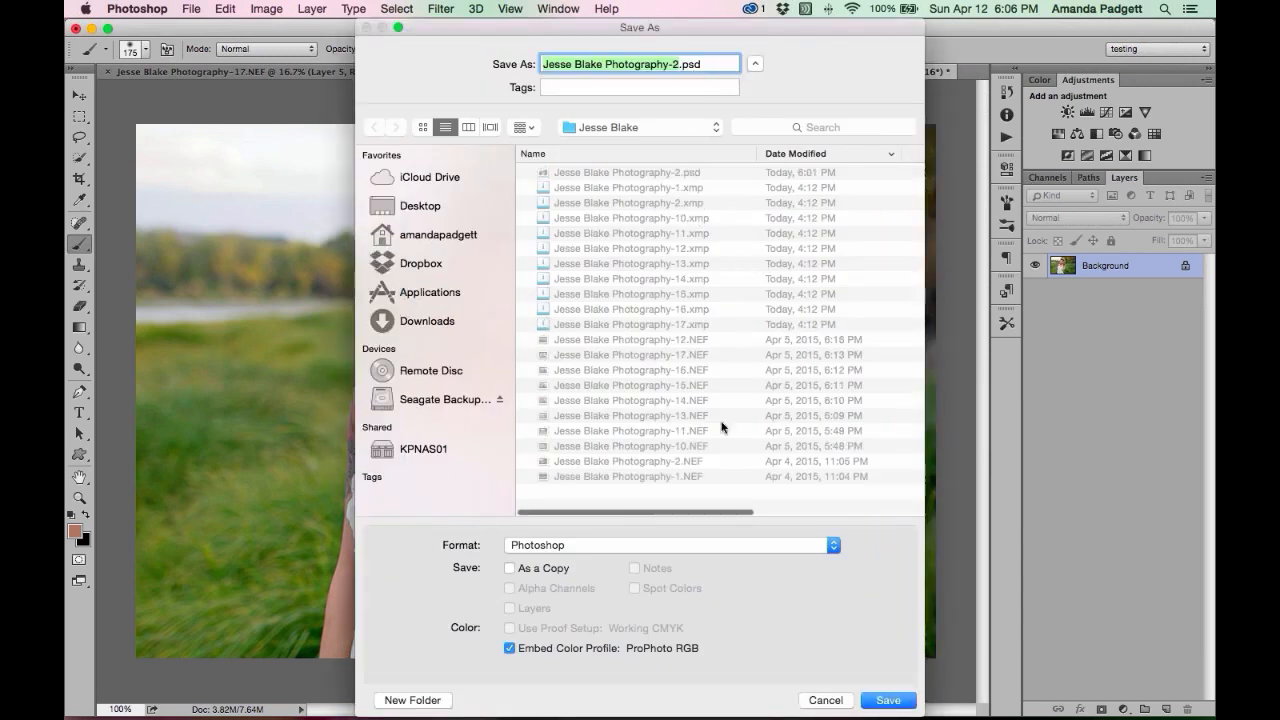
left_click(658, 545)
left_click(648, 617)
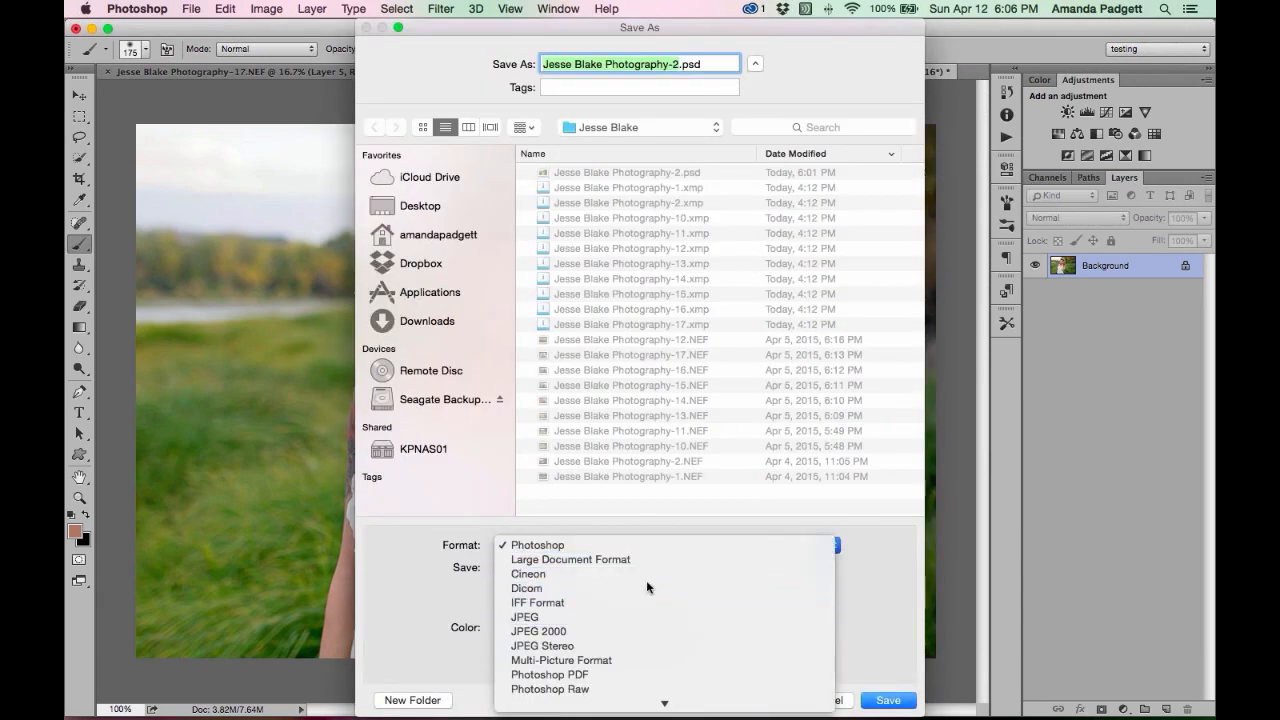
left_click(688, 63)
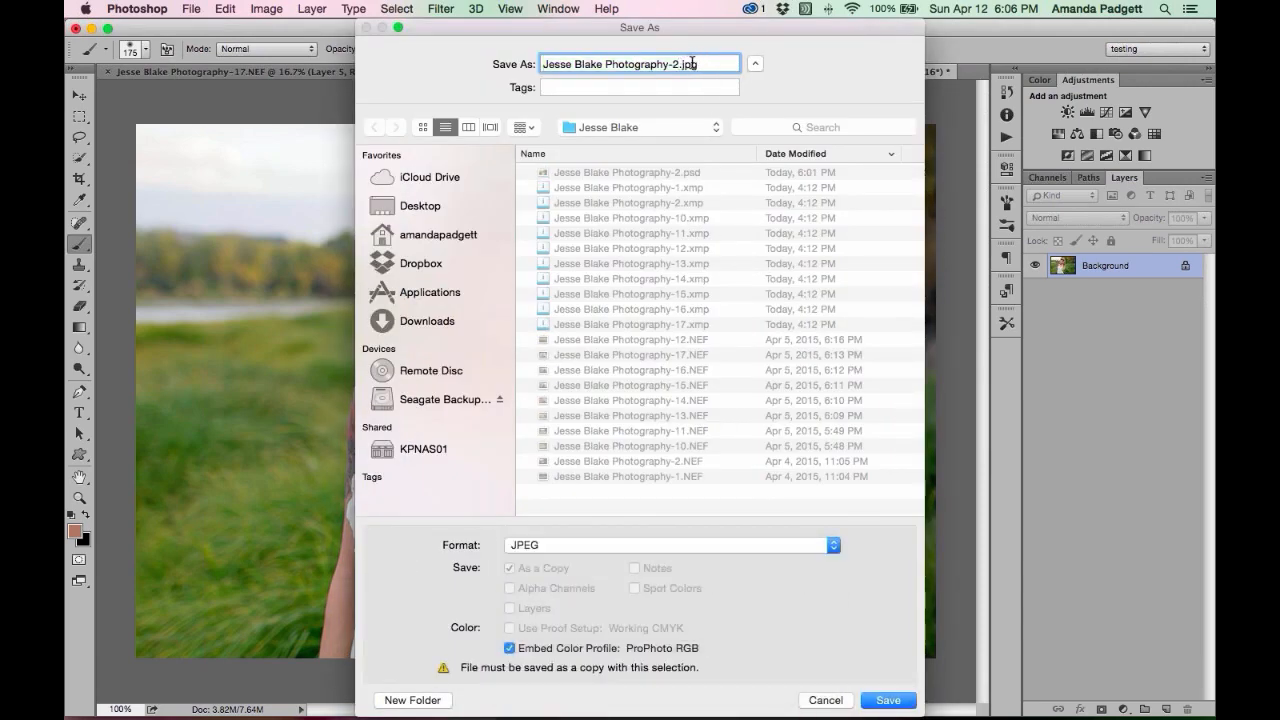
type("_web")
left_click(889, 701)
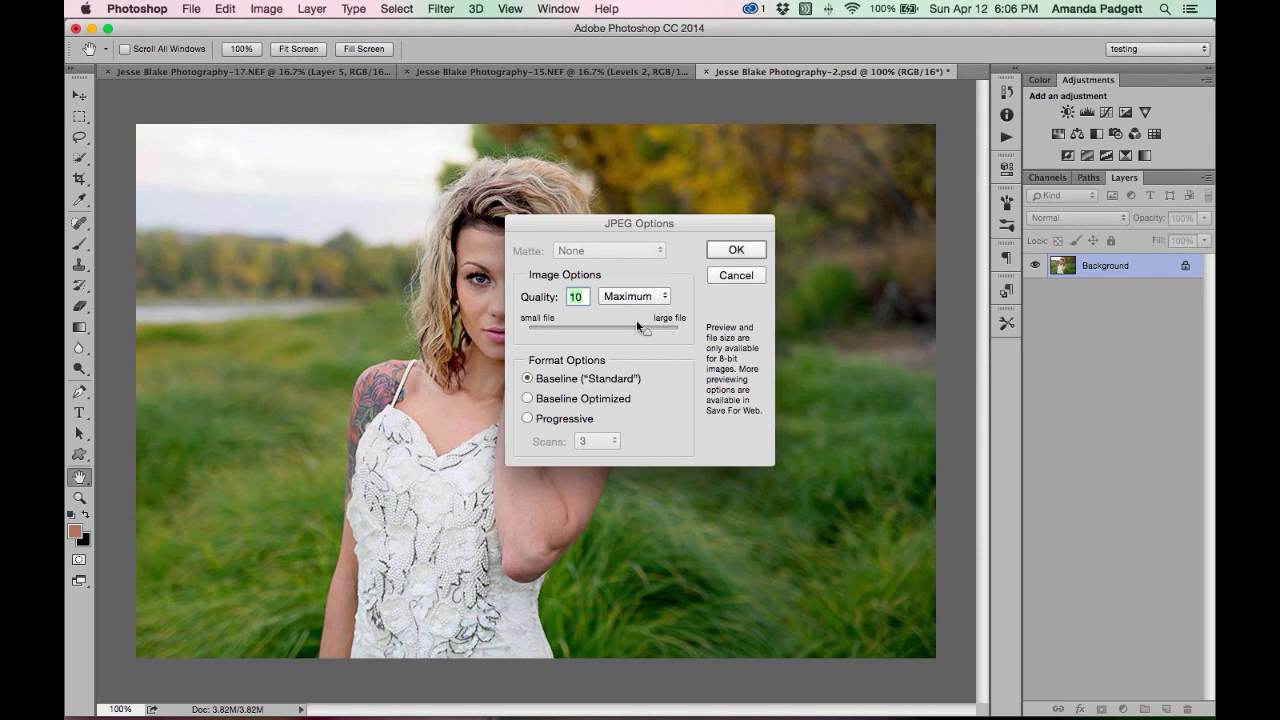
left_click_drag(658, 328, 666, 330)
left_click(735, 250)
key("b")
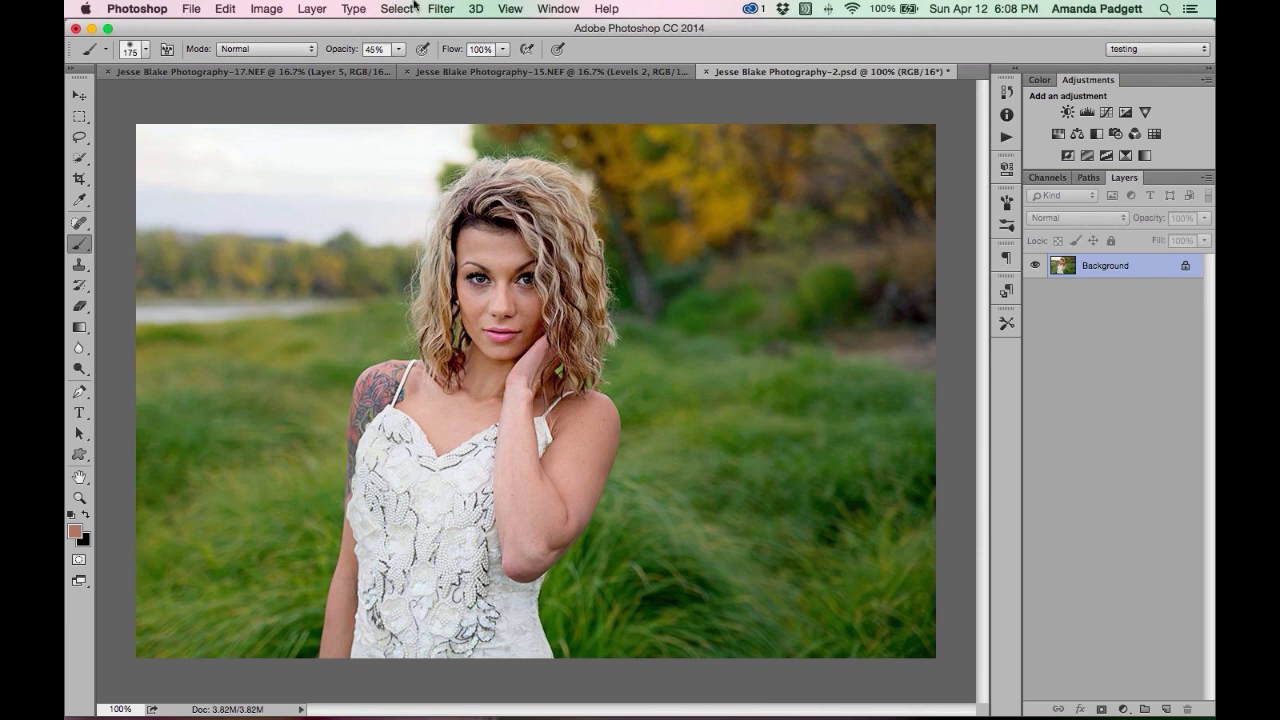
Return the document history to the Delete Layer state from before the web resize.
left_click(1007, 92)
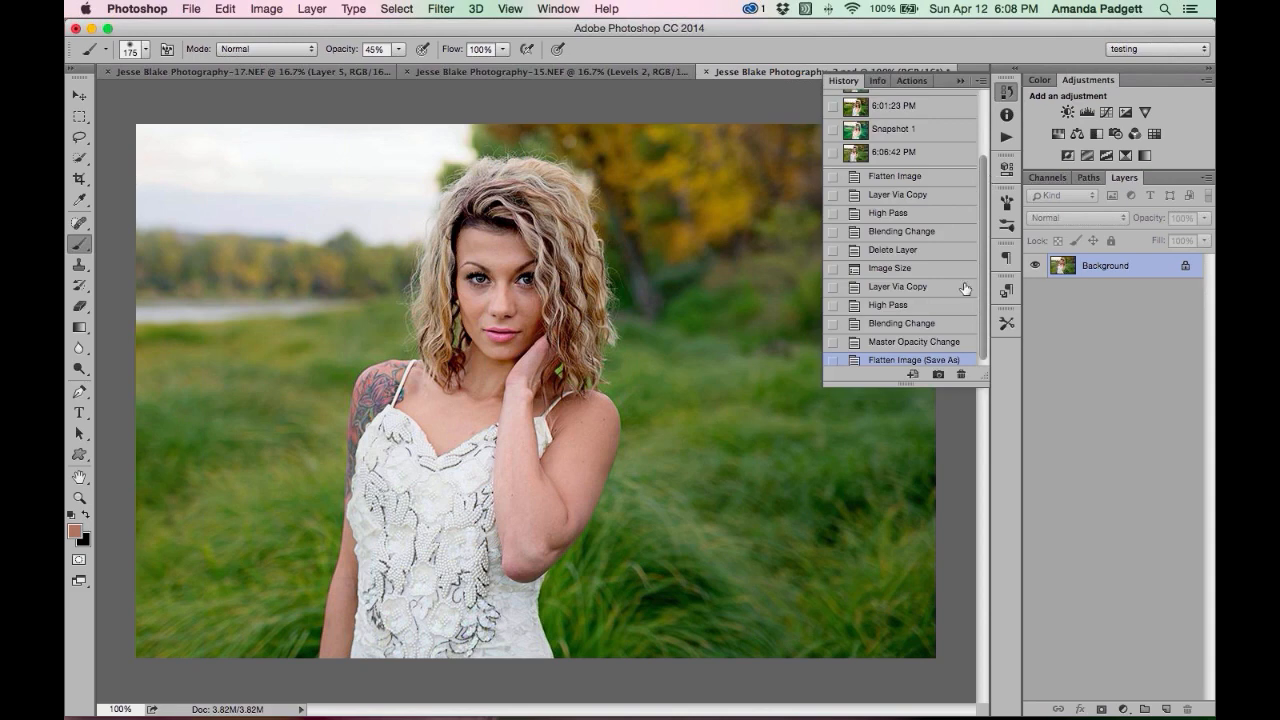
left_click(899, 250)
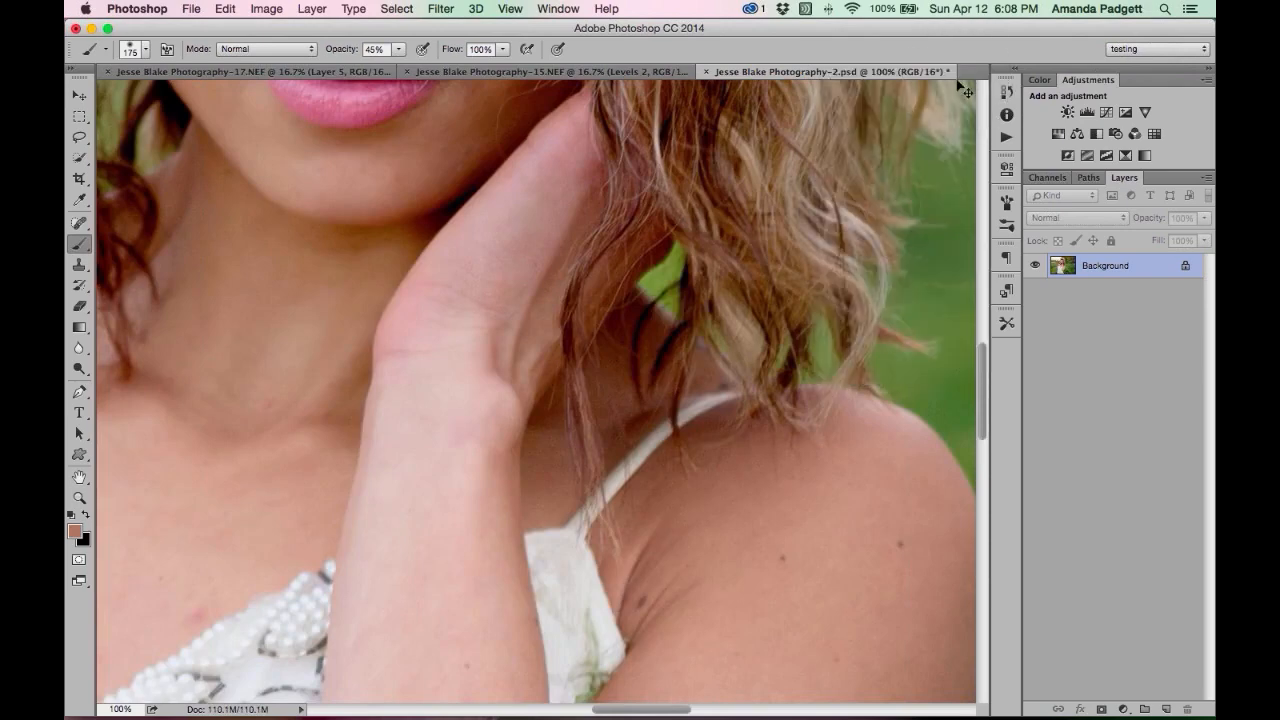
key("super+minus")
key("super+minus")
key("super+minus")
key("super+minus")
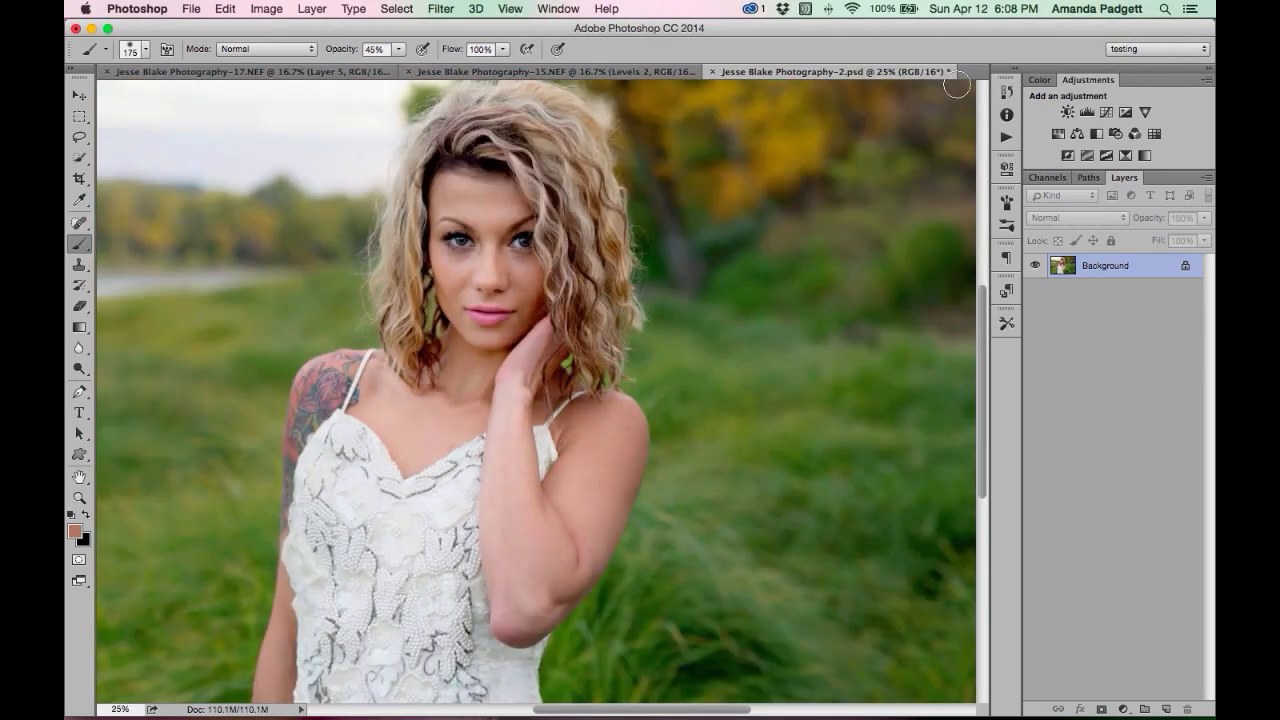
key("super+minus")
key("super+minus")
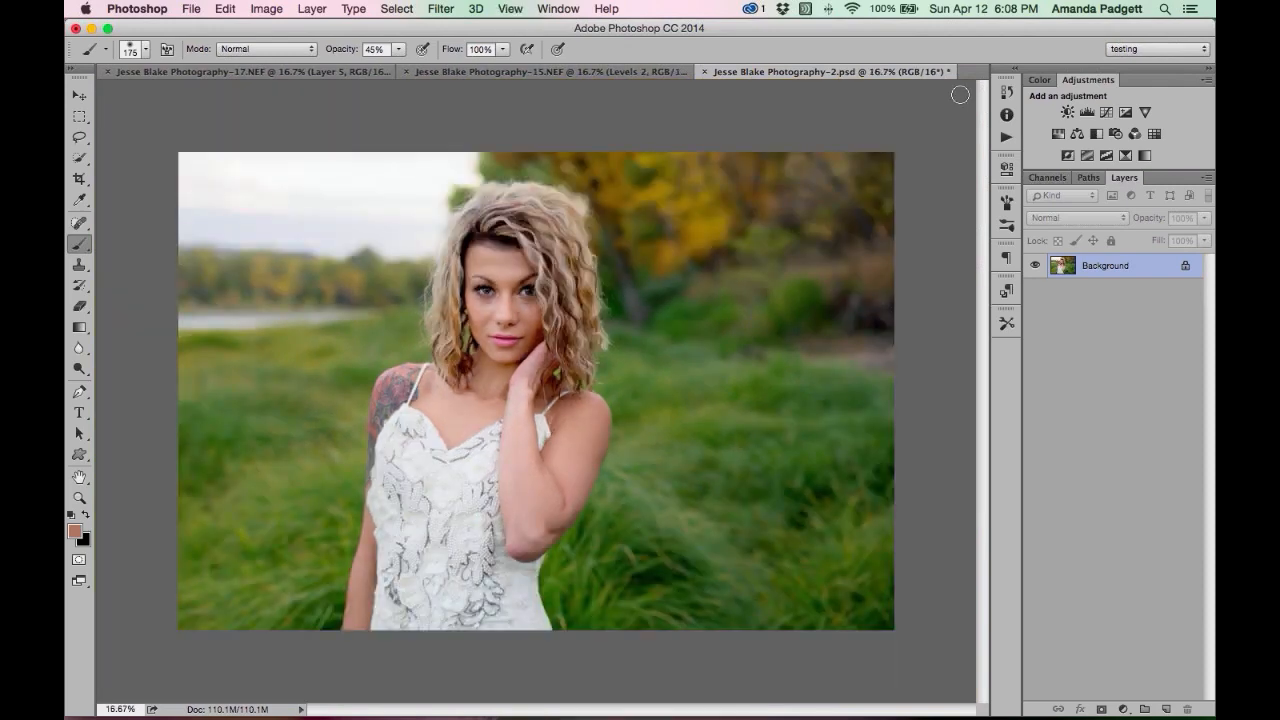
Try a landscape 3:2 crop of the portrait, tightening the frame slightly from its edges, and undo the applied crop.
left_click(79, 178)
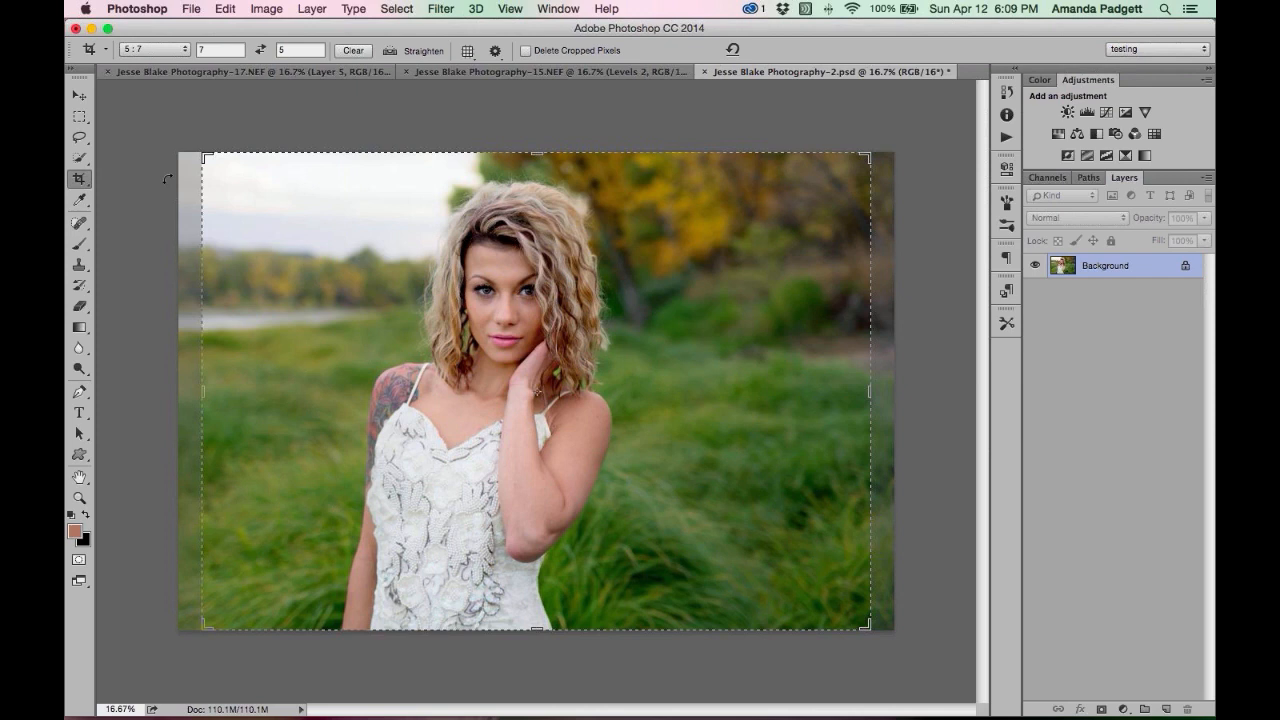
left_click(143, 49)
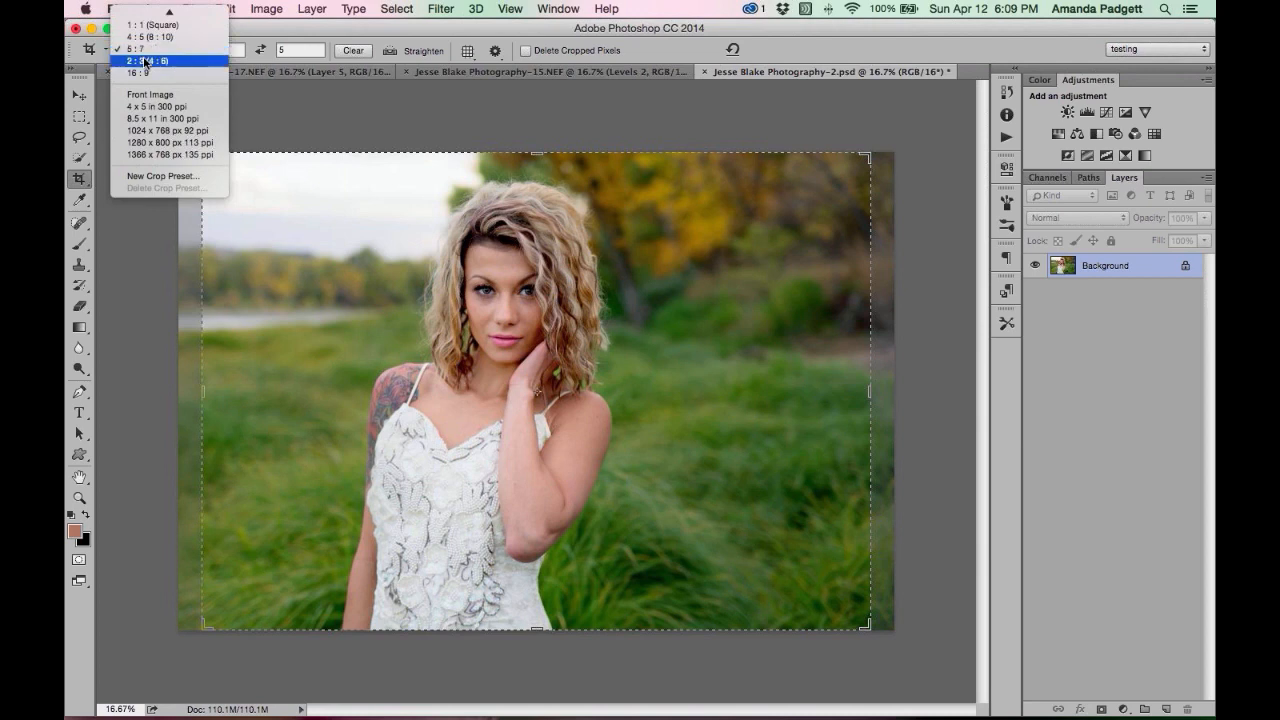
scroll(146, 63, "up", 1)
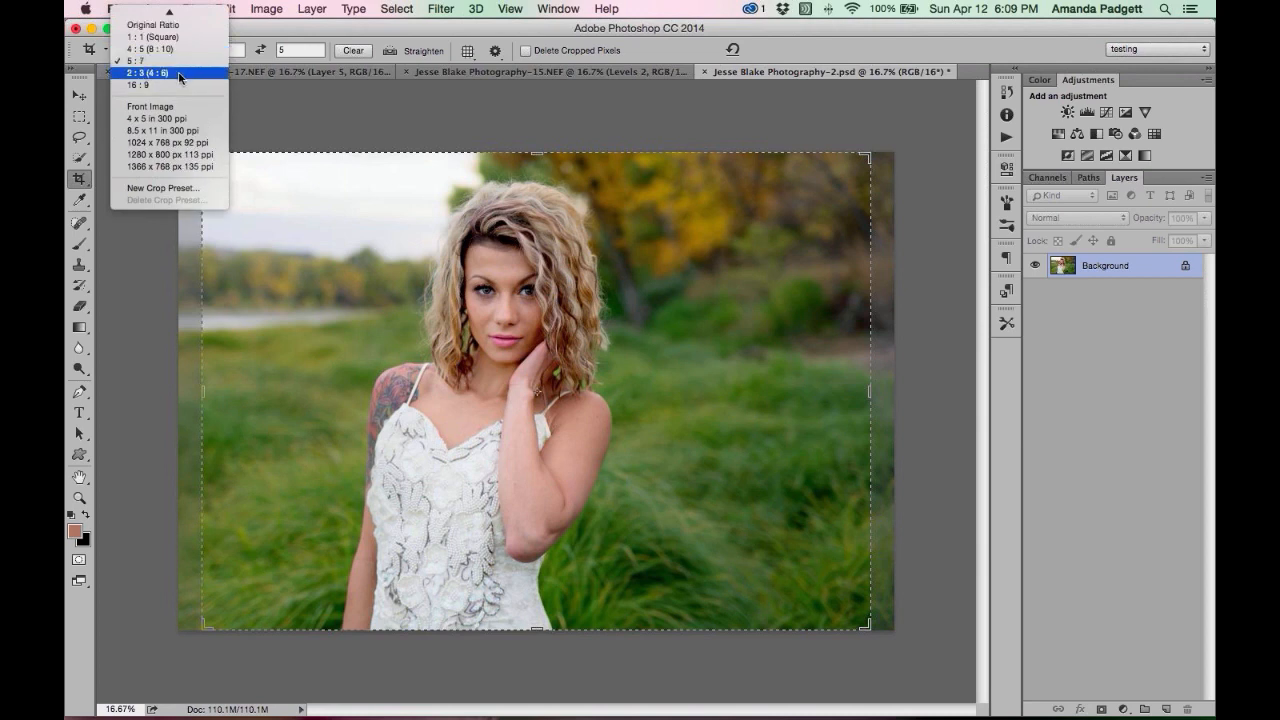
left_click(179, 74)
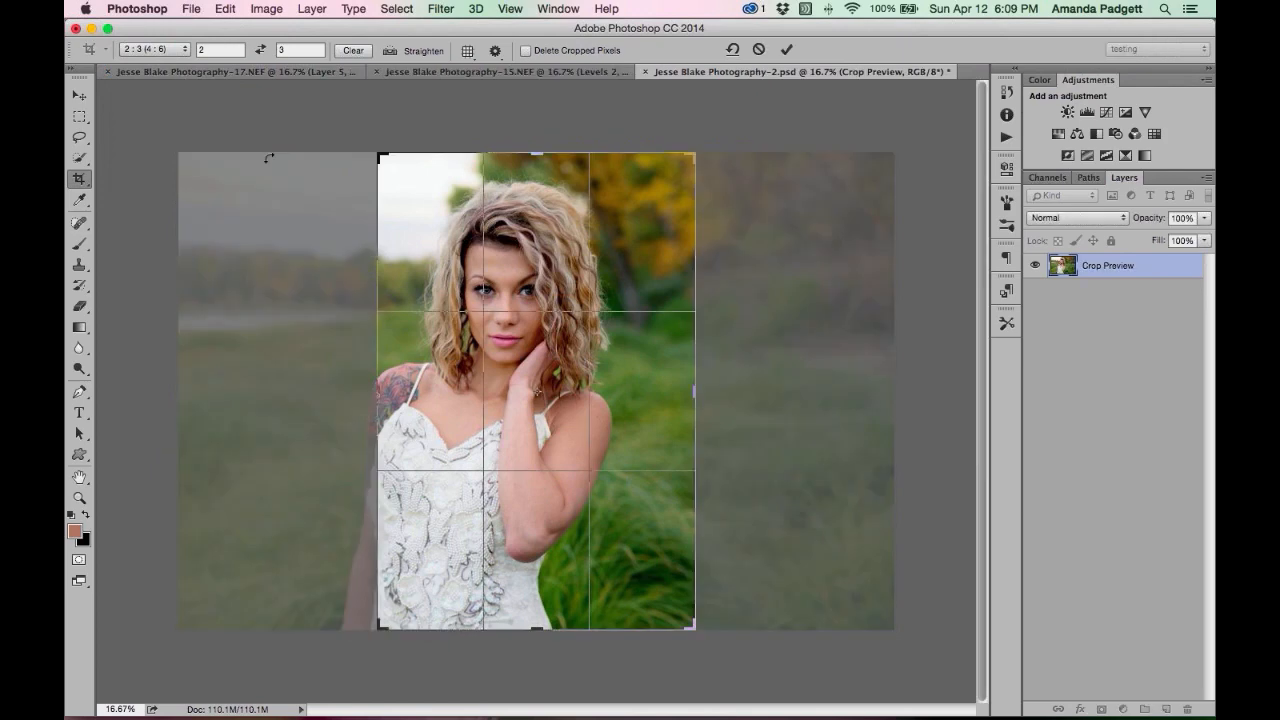
left_click(259, 50)
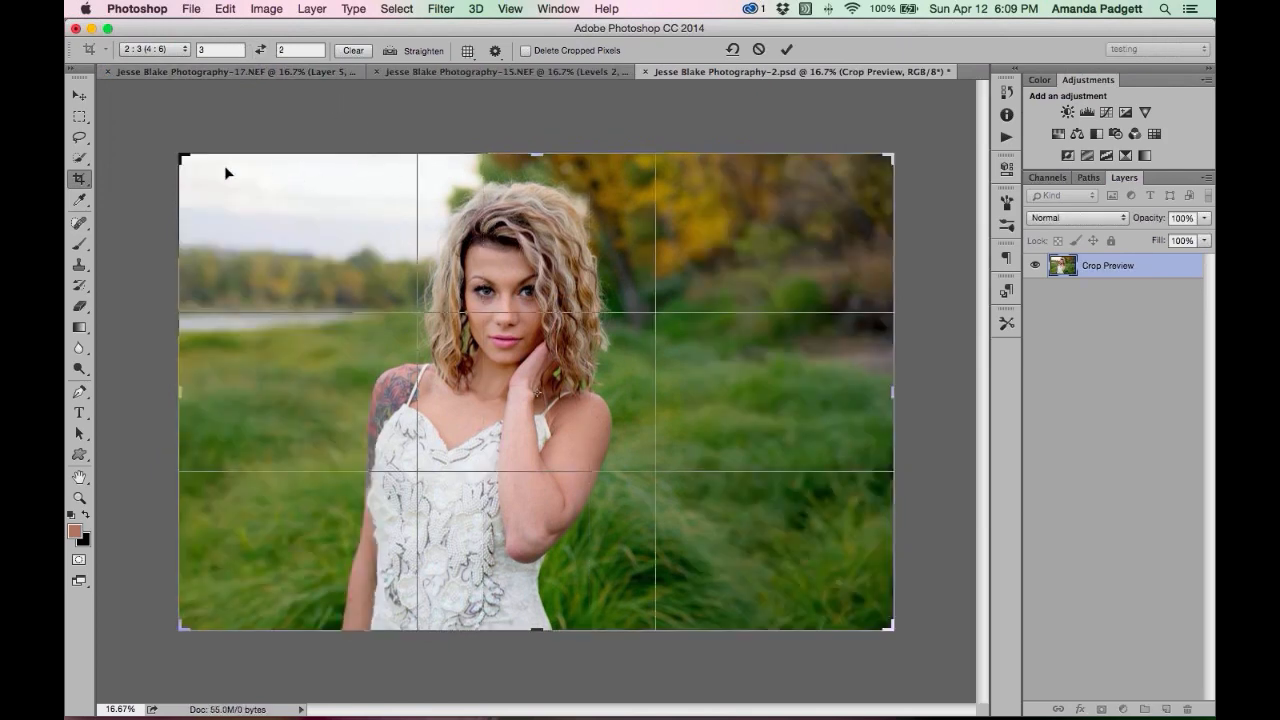
left_click_drag(183, 157, 218, 181)
left_click_drag(441, 311, 439, 334)
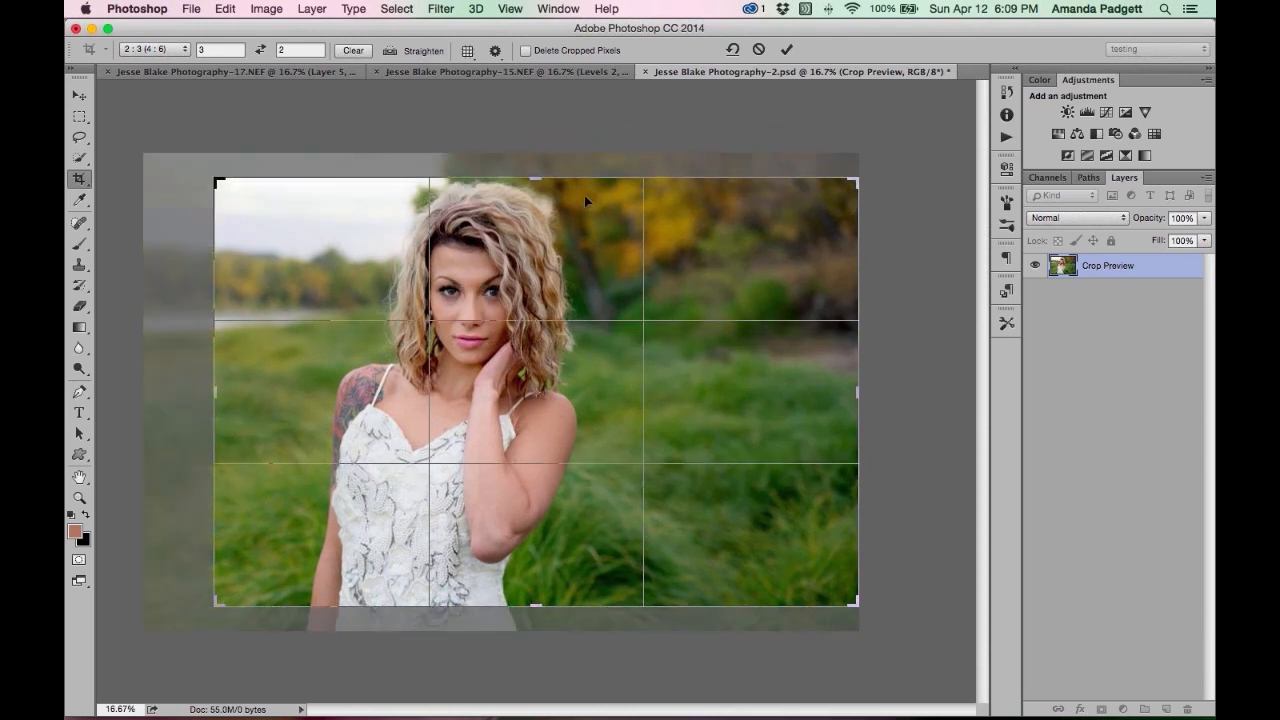
left_click_drag(217, 182, 206, 172)
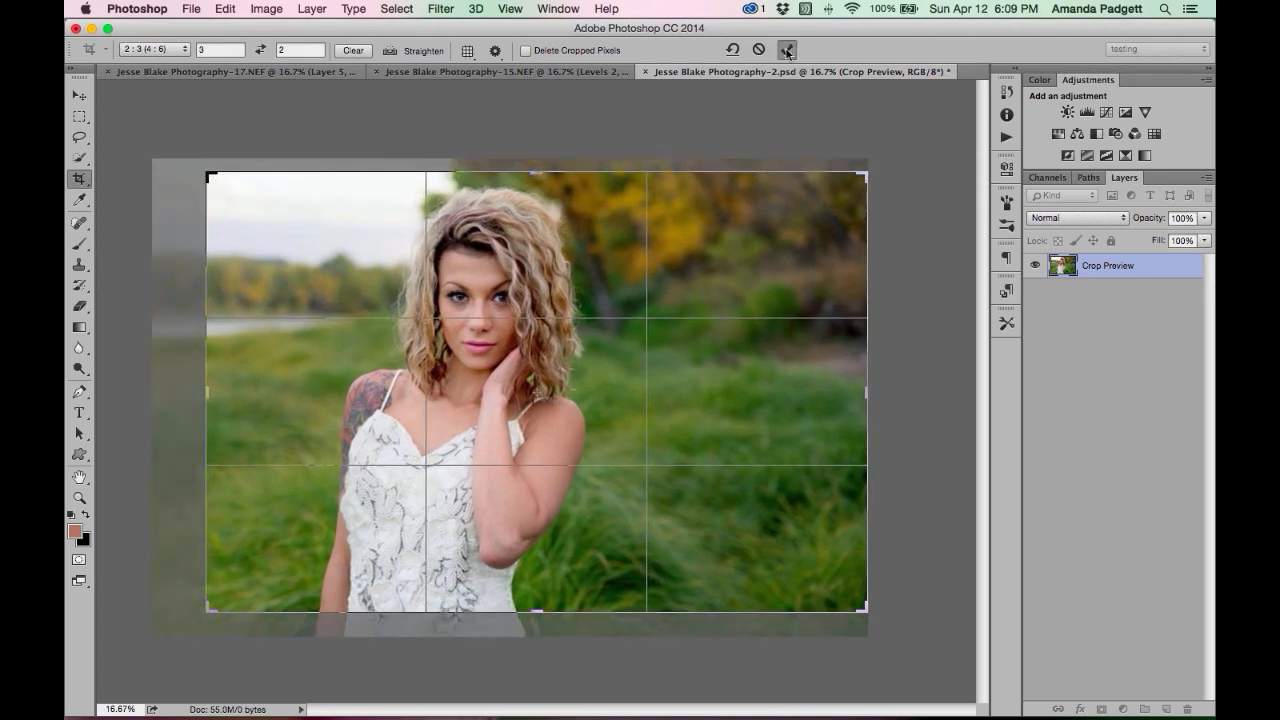
left_click(786, 51)
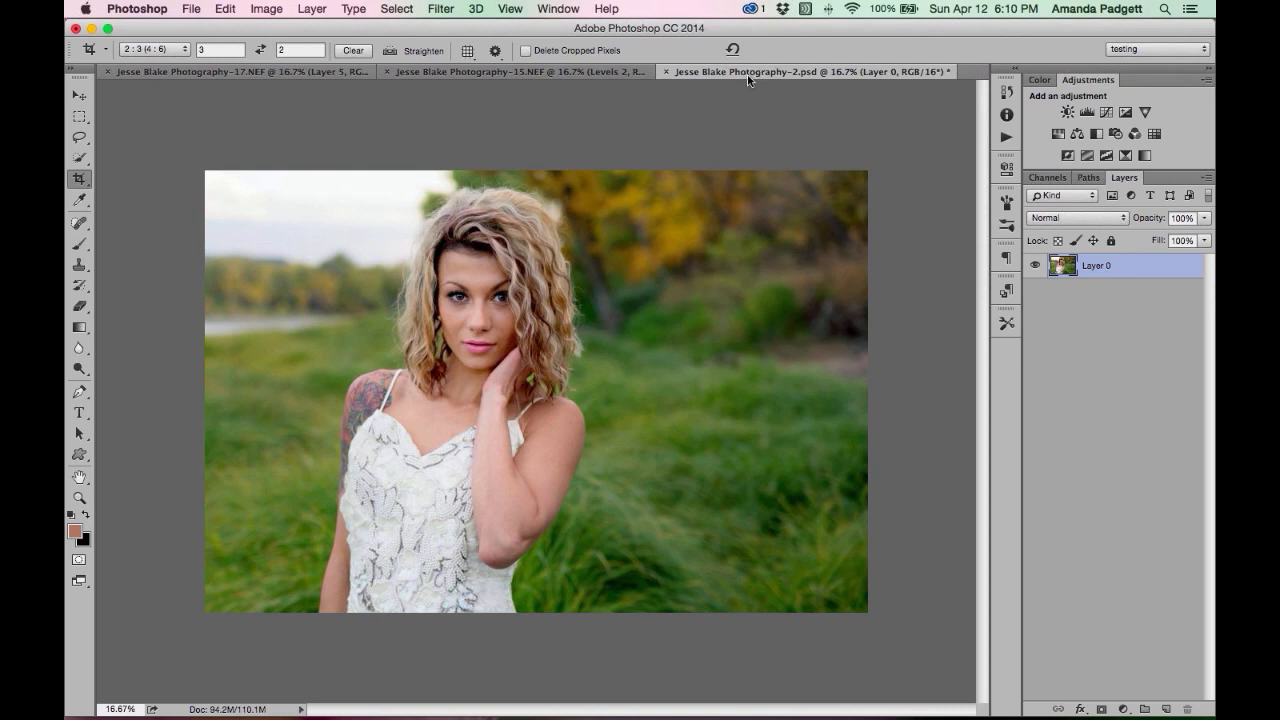
key("super+z")
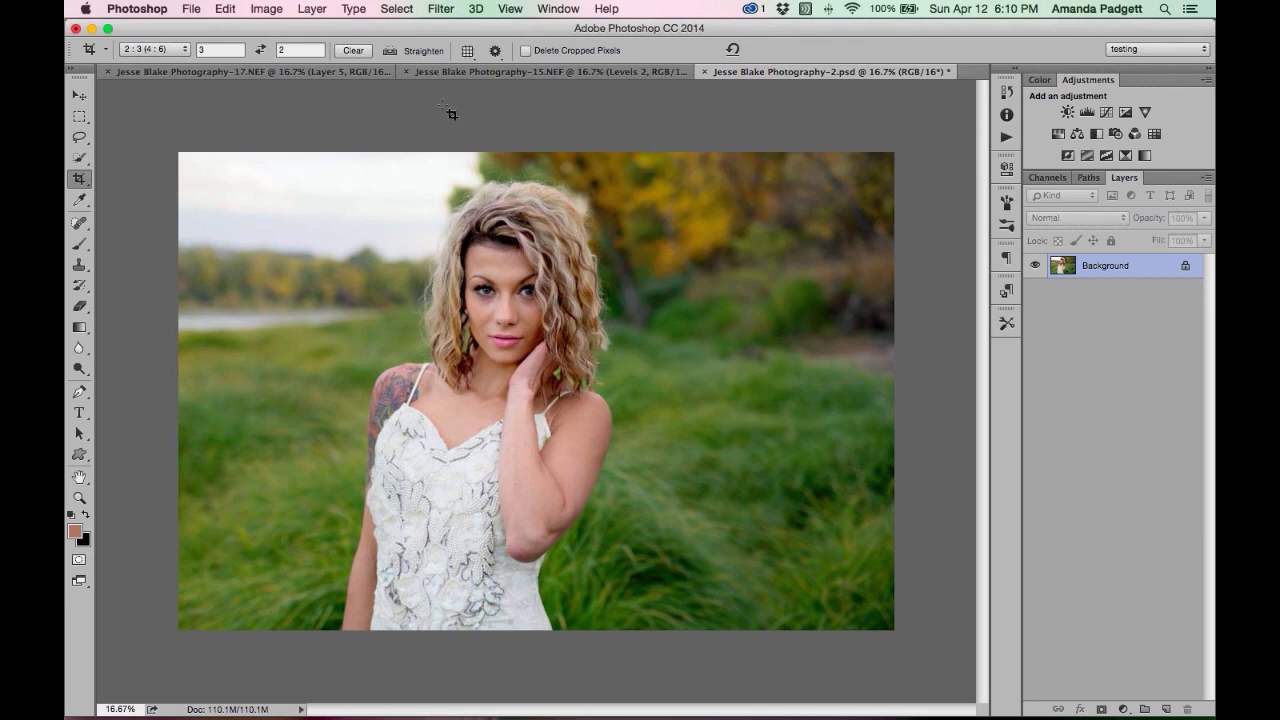
Set the crop preset to Ratio and save a new crop preset named 15x11.
left_click(158, 49)
scroll(163, 49, "up", 3)
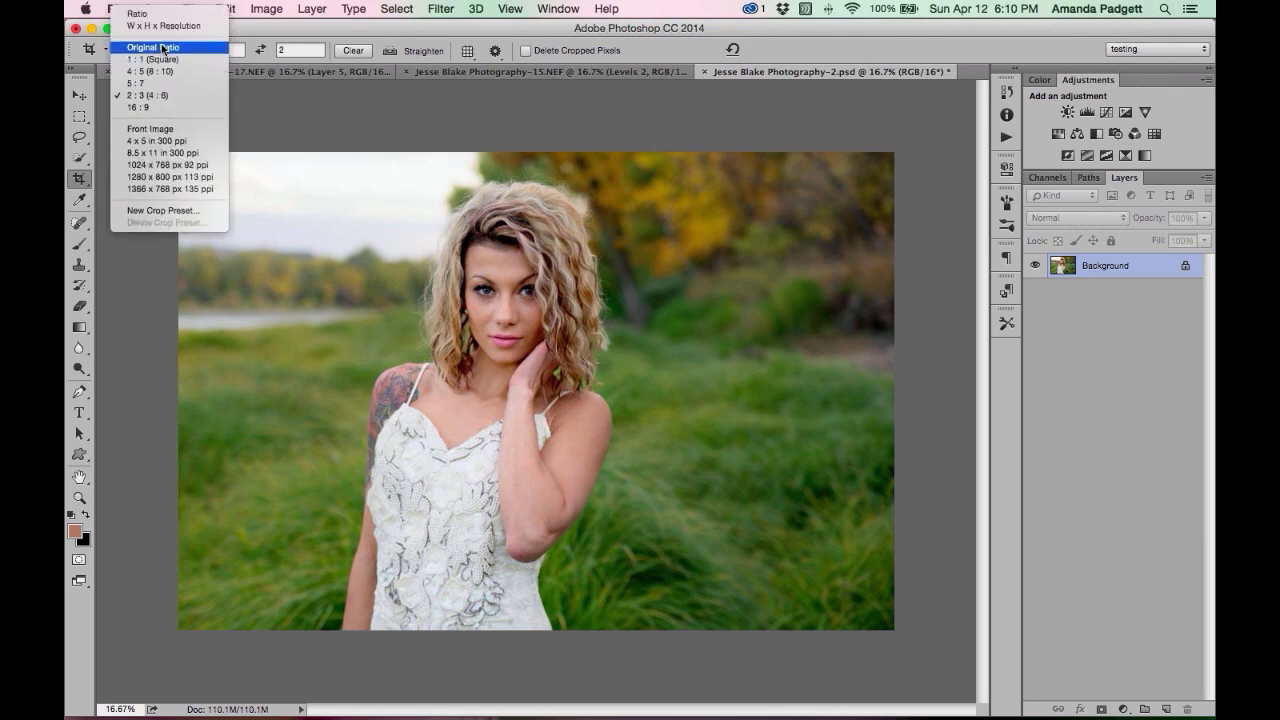
left_click(162, 14)
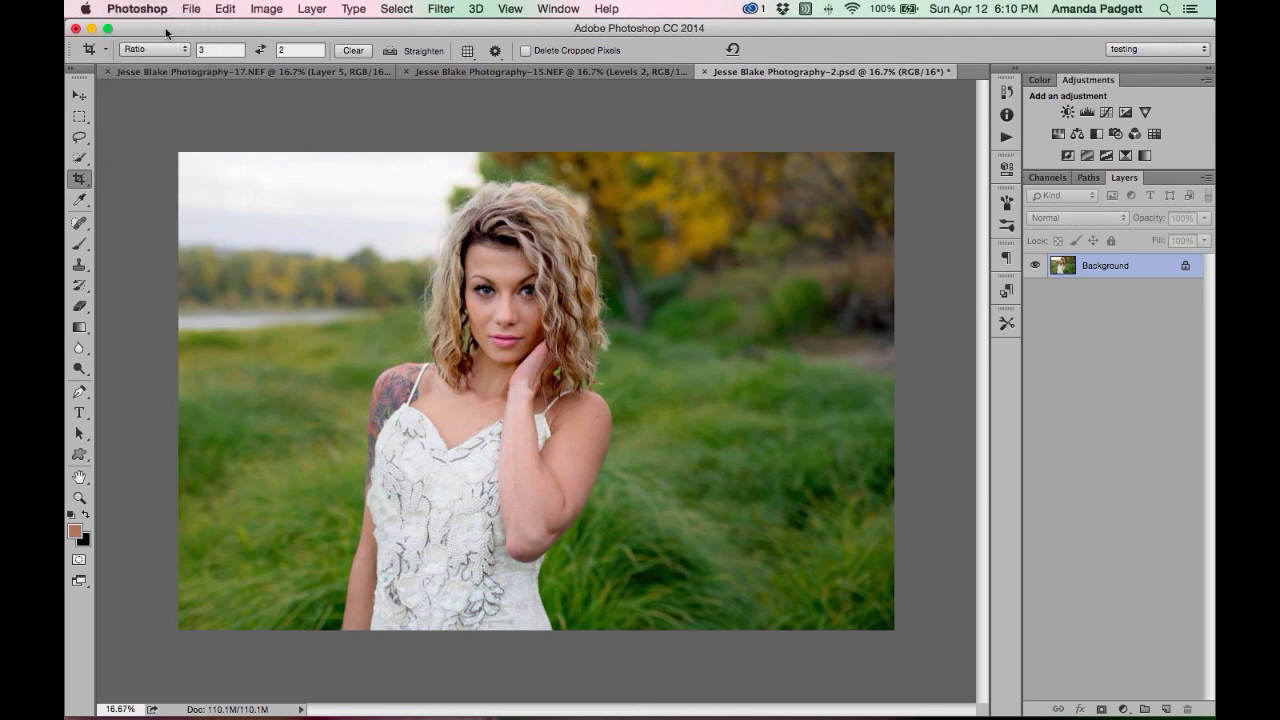
left_click(172, 52)
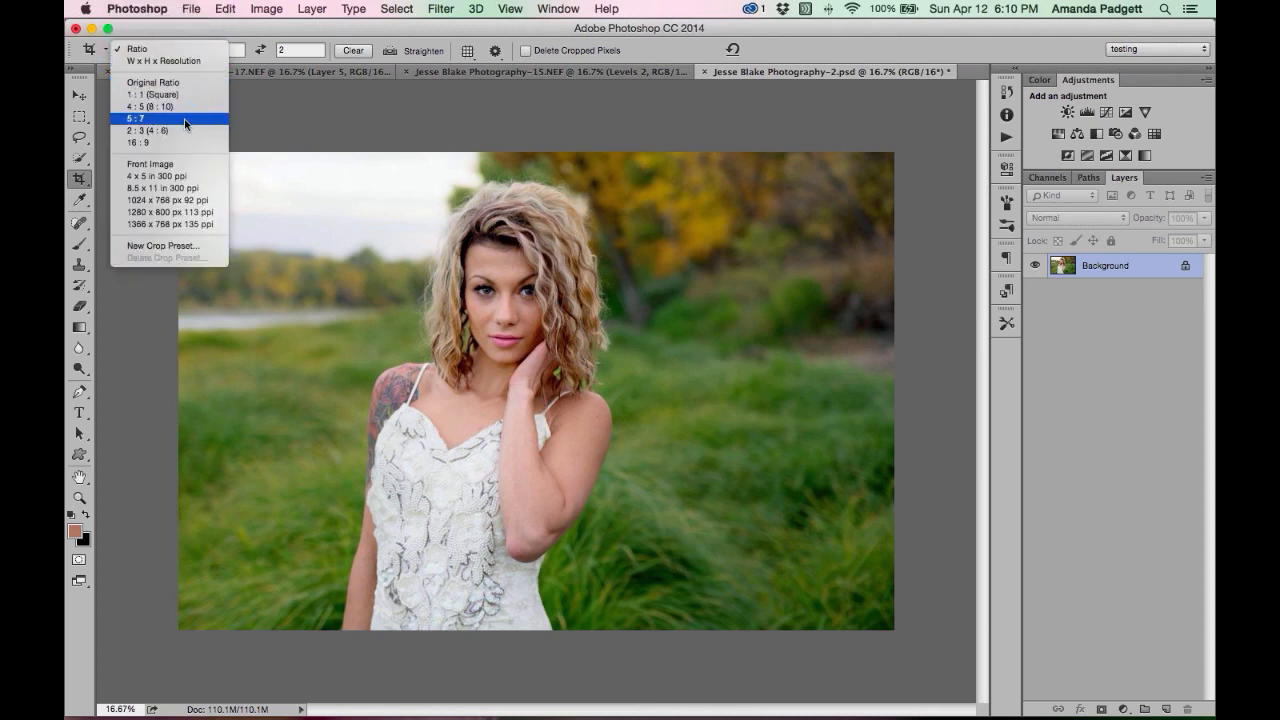
left_click(187, 247)
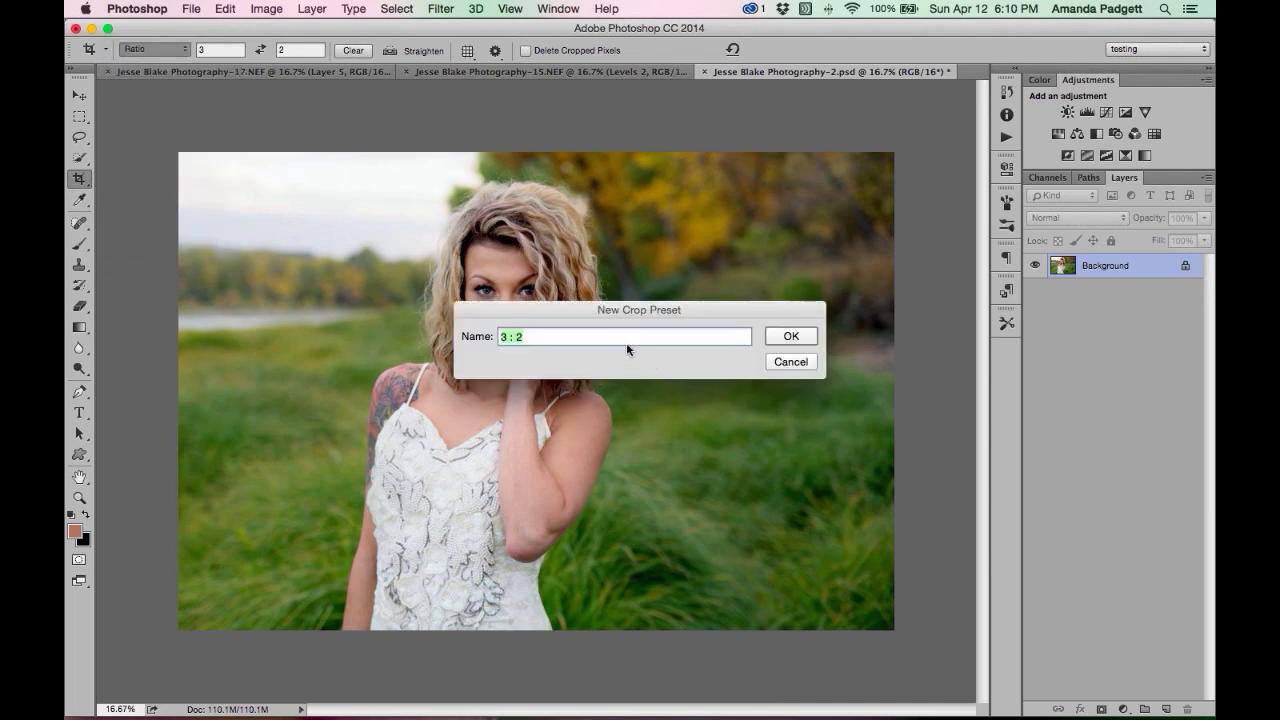
type("15x11")
key("Return")
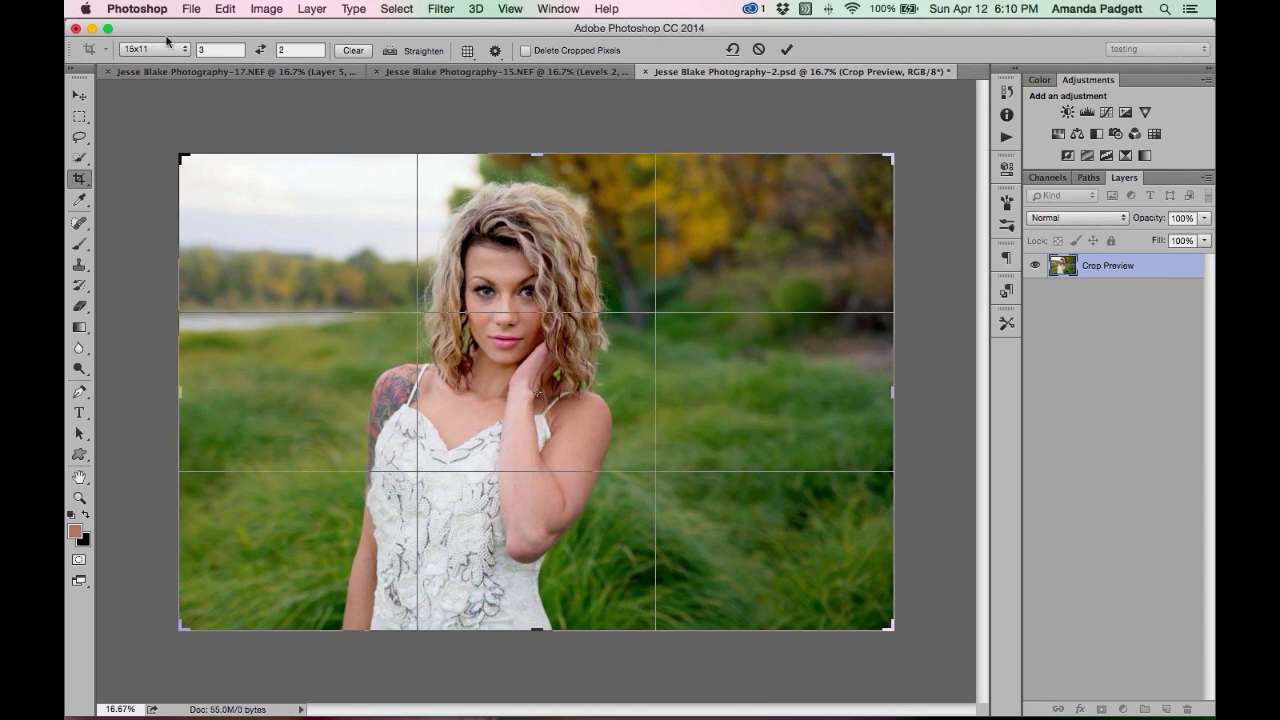
Delete the 15x11 crop preset and confirm its removal.
left_click(168, 50)
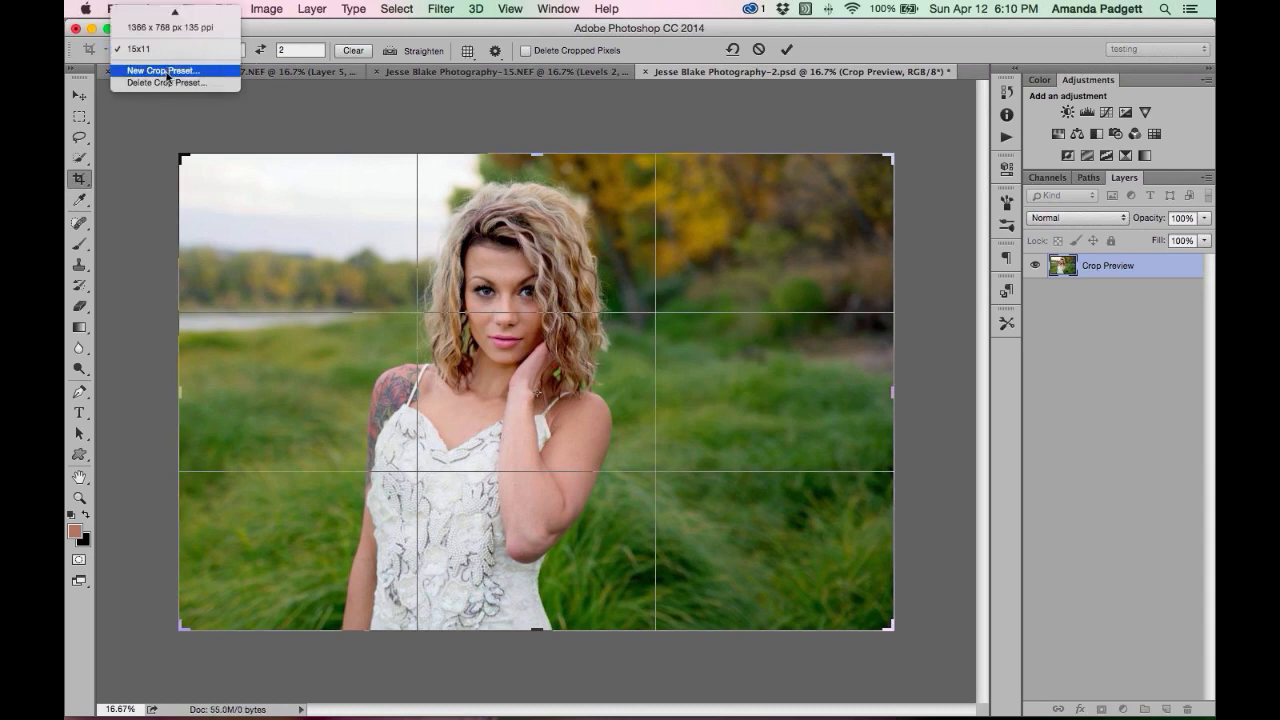
left_click(166, 83)
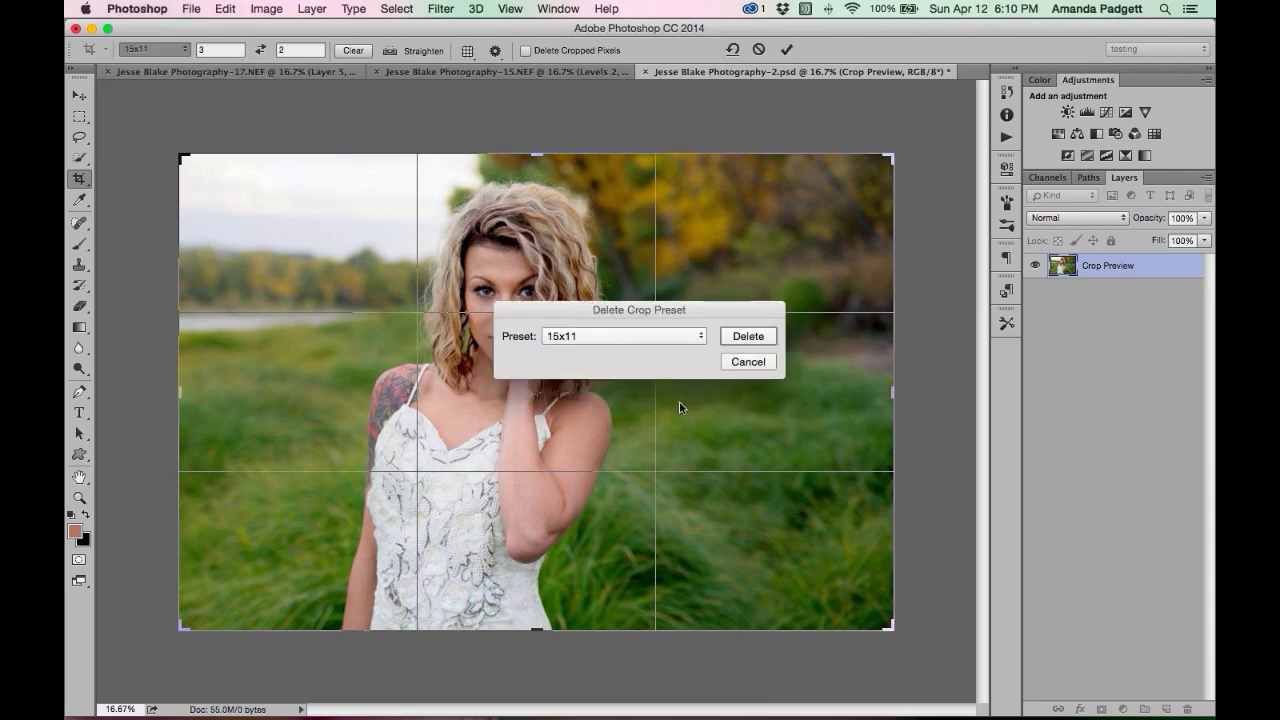
left_click(748, 336)
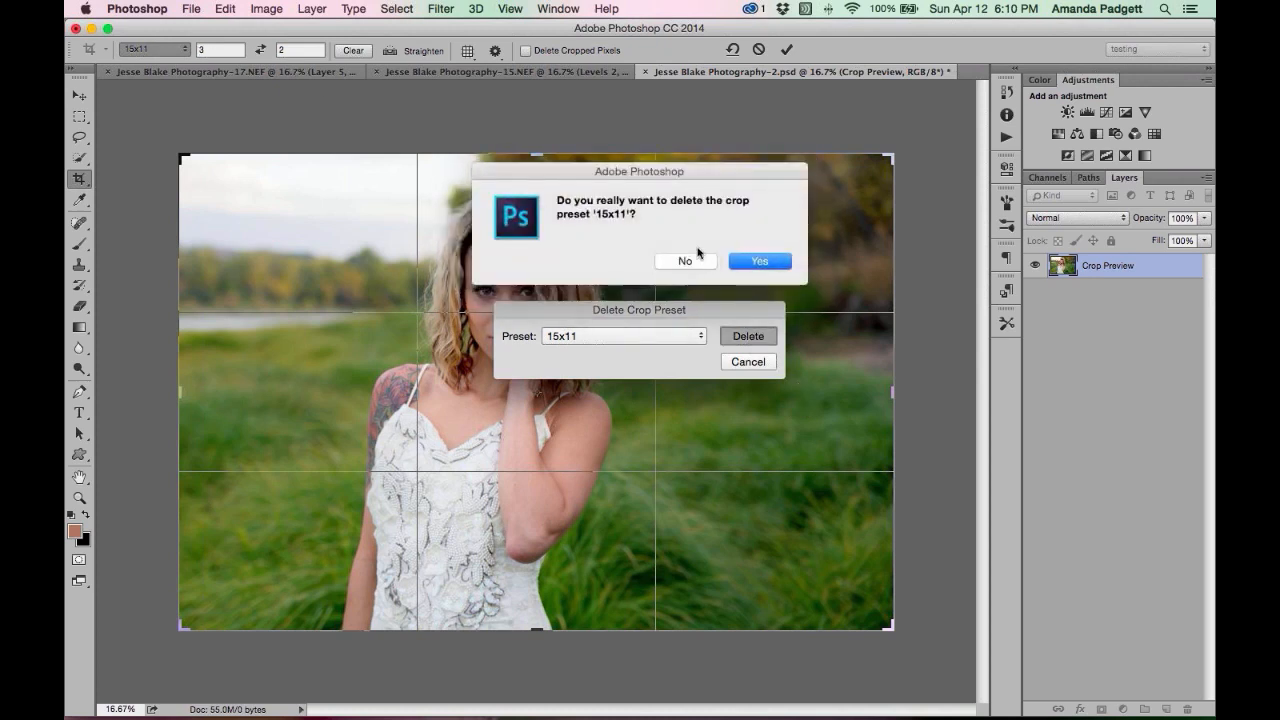
left_click(772, 258)
Preview a 4:5 (8:10) crop in landscape orientation and reposition the photo horizontally inside the frame.
left_click(152, 49)
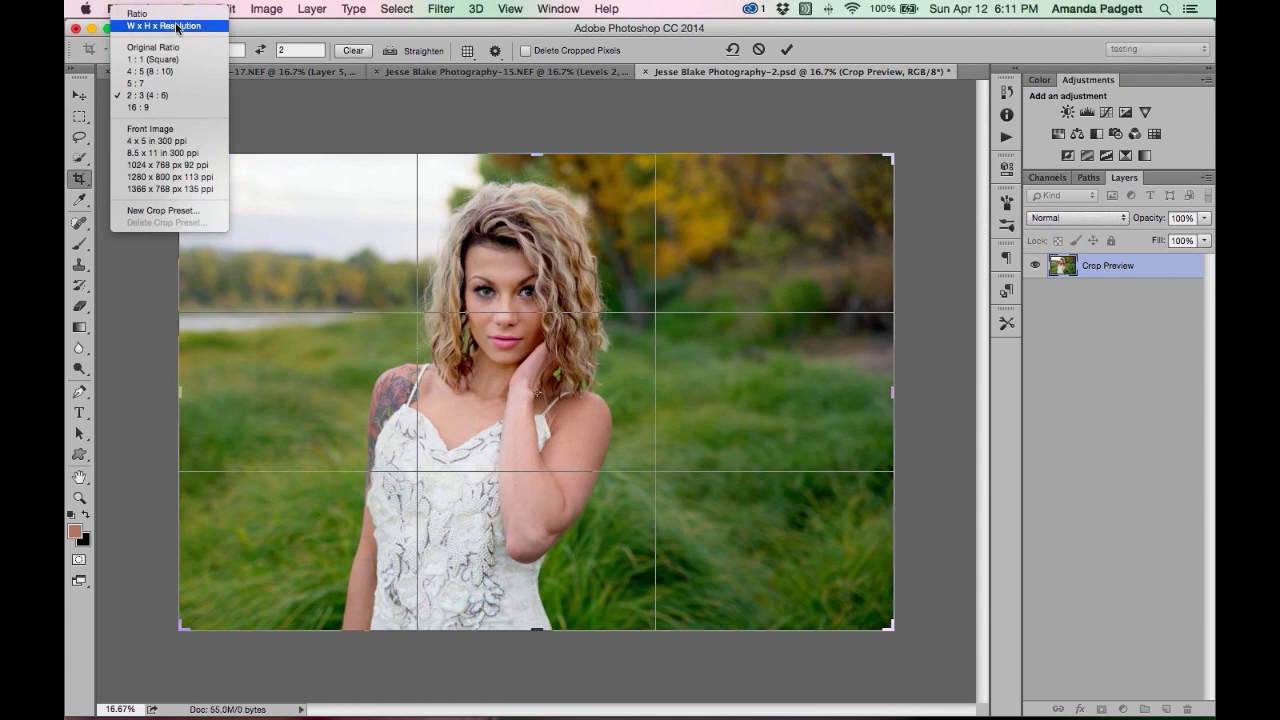
left_click(177, 15)
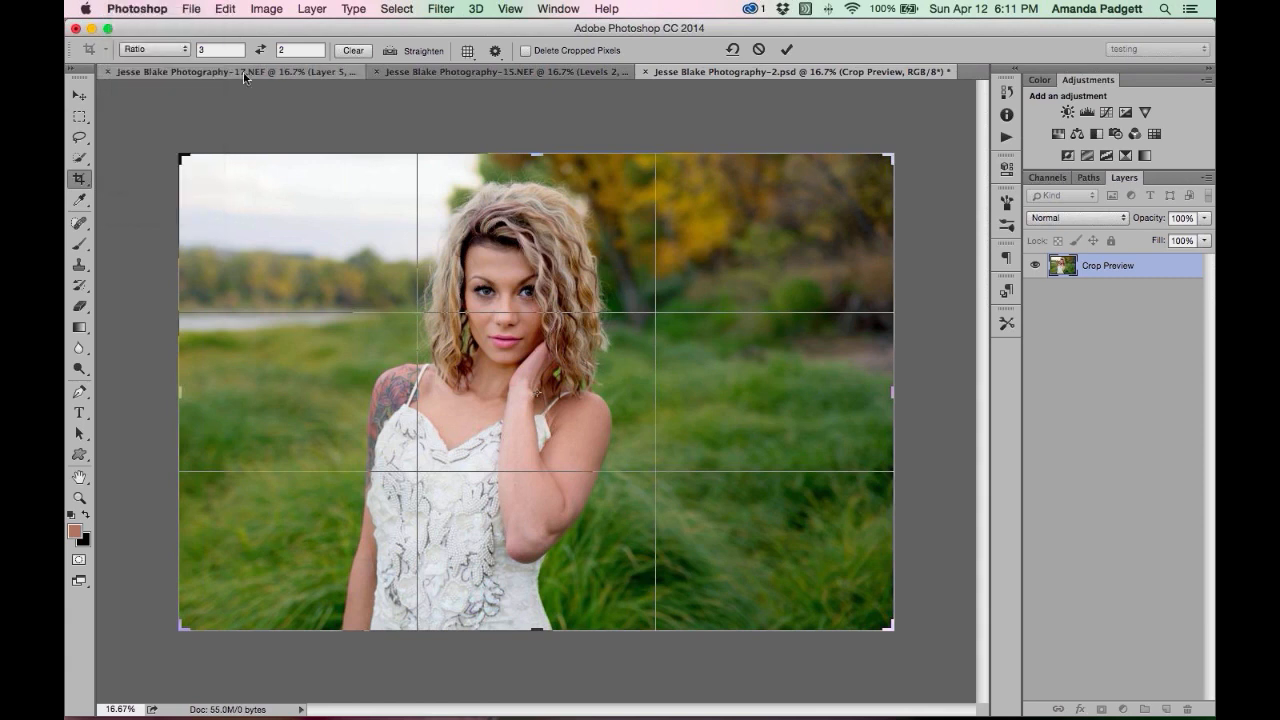
left_click(144, 53)
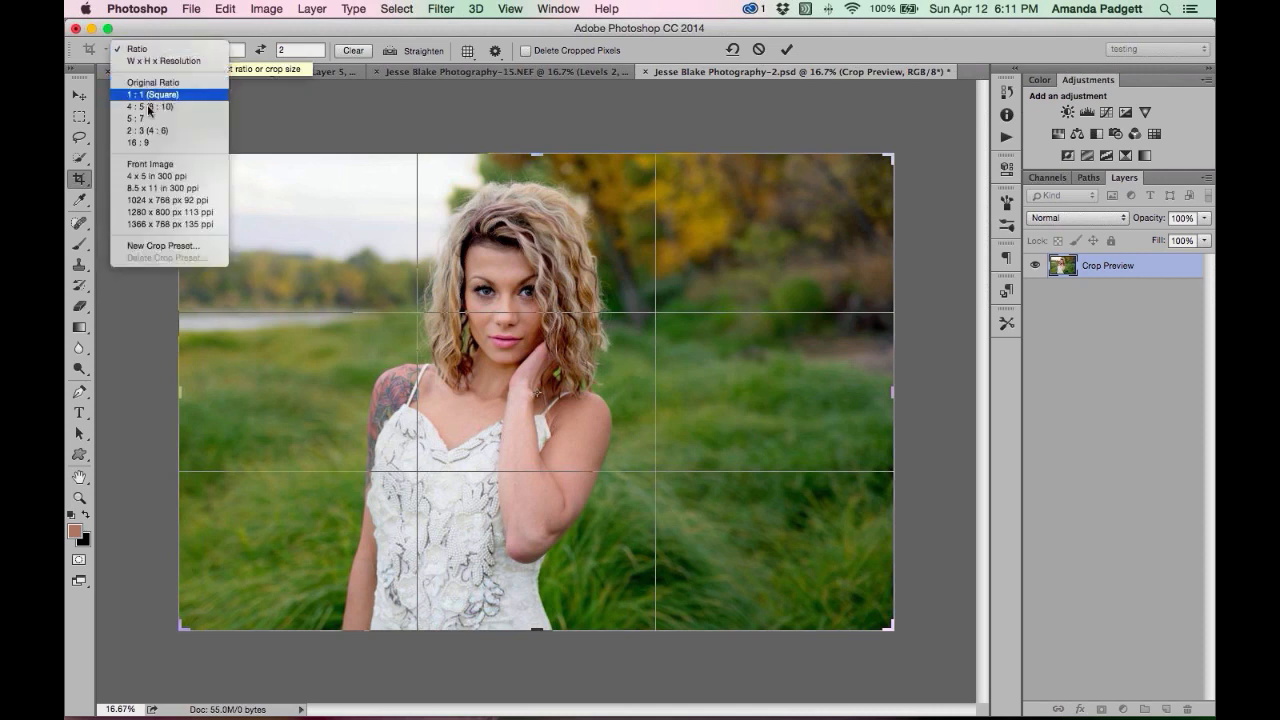
left_click(159, 112)
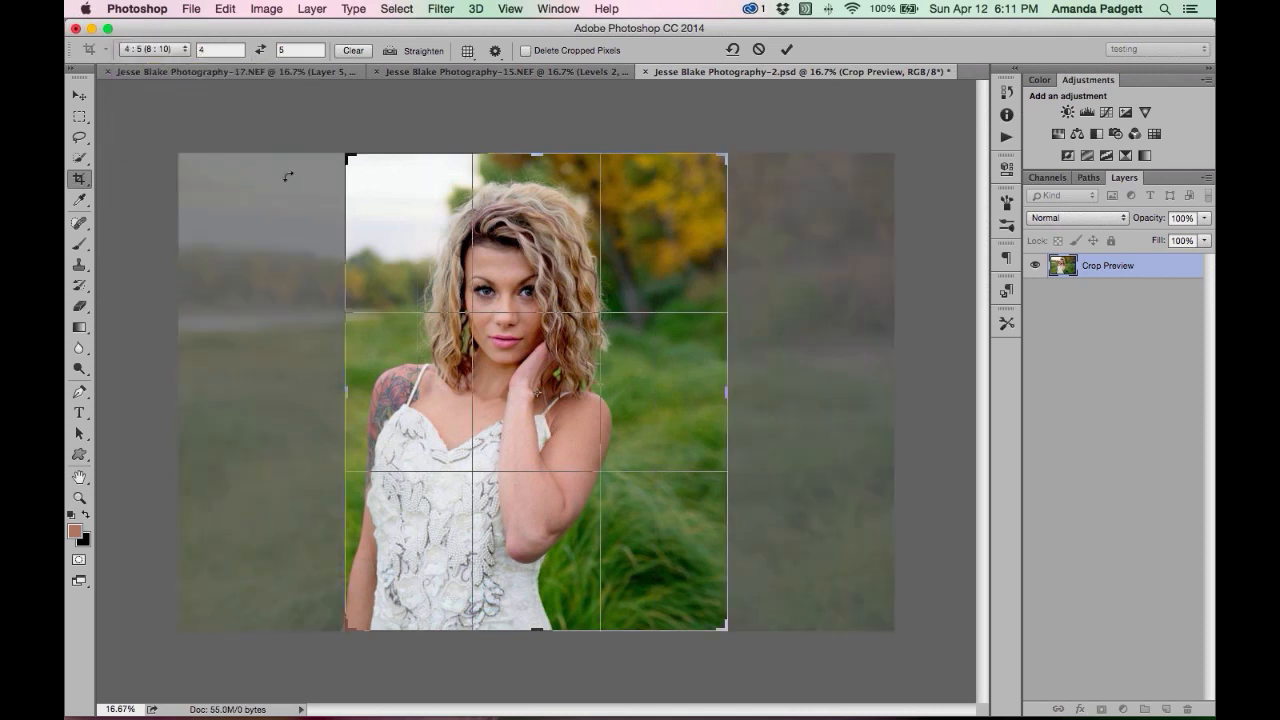
left_click(260, 49)
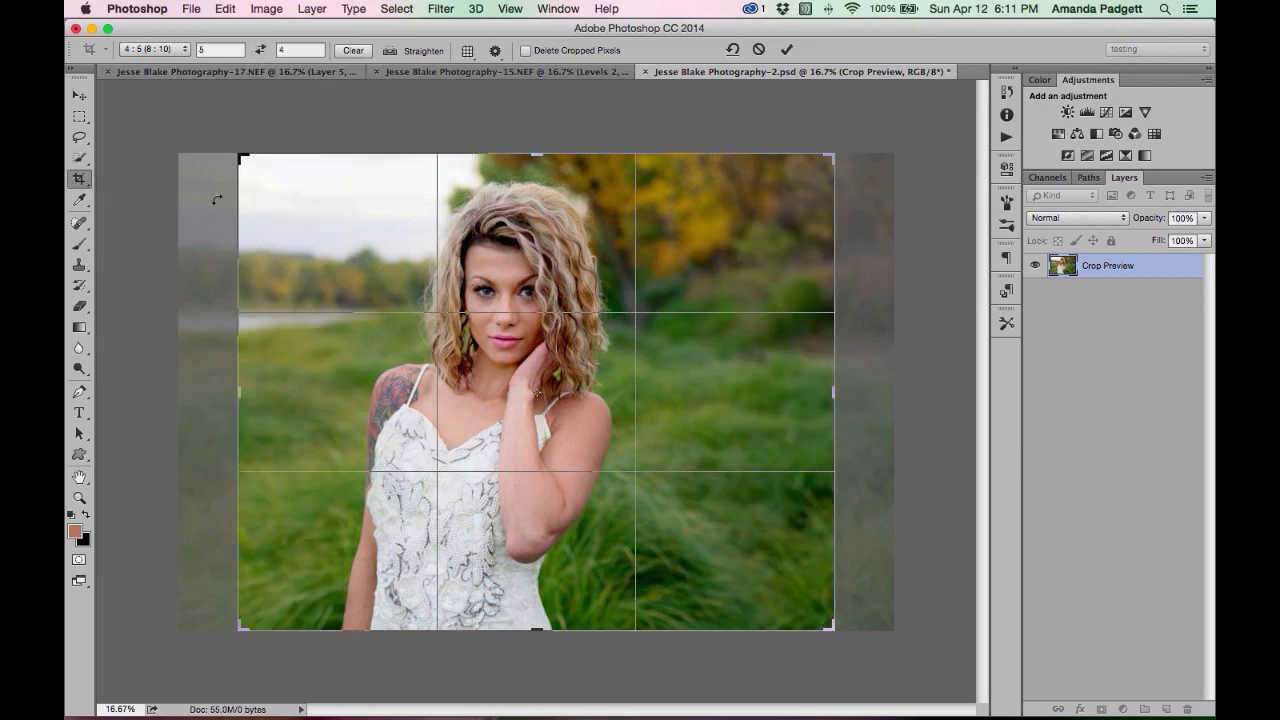
left_click_drag(305, 220, 240, 220)
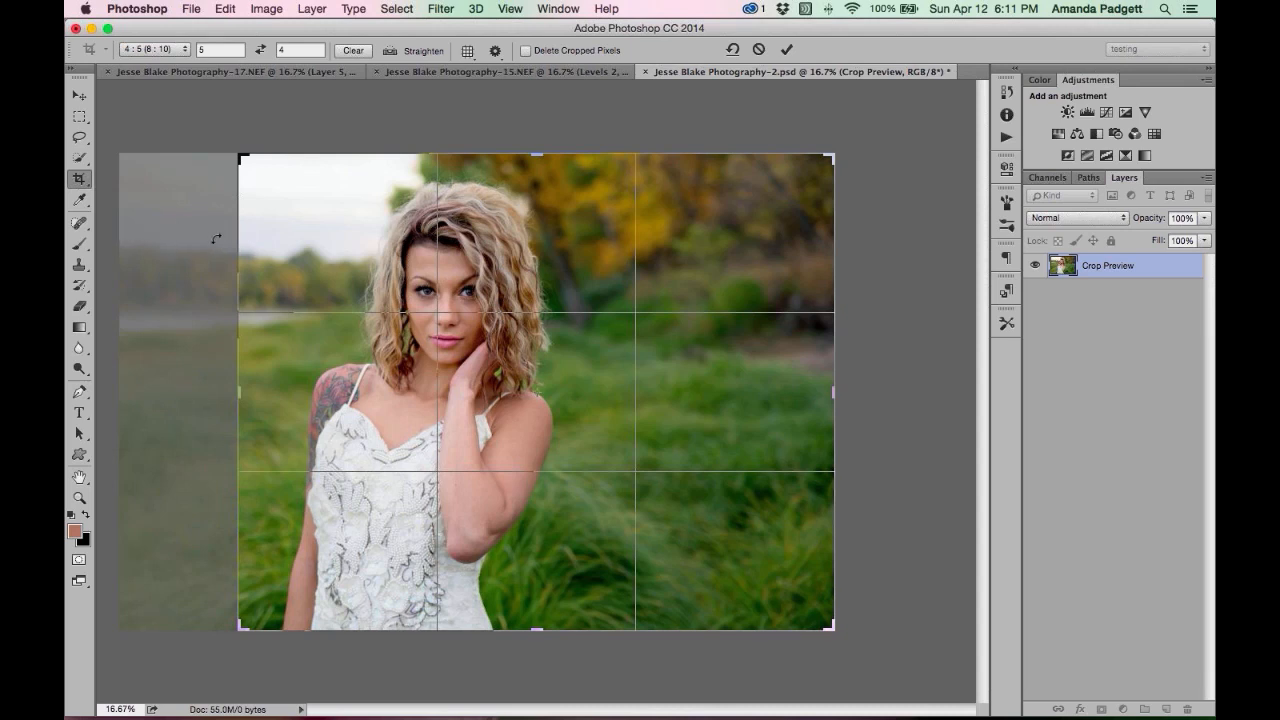
left_click_drag(510, 260, 609, 256)
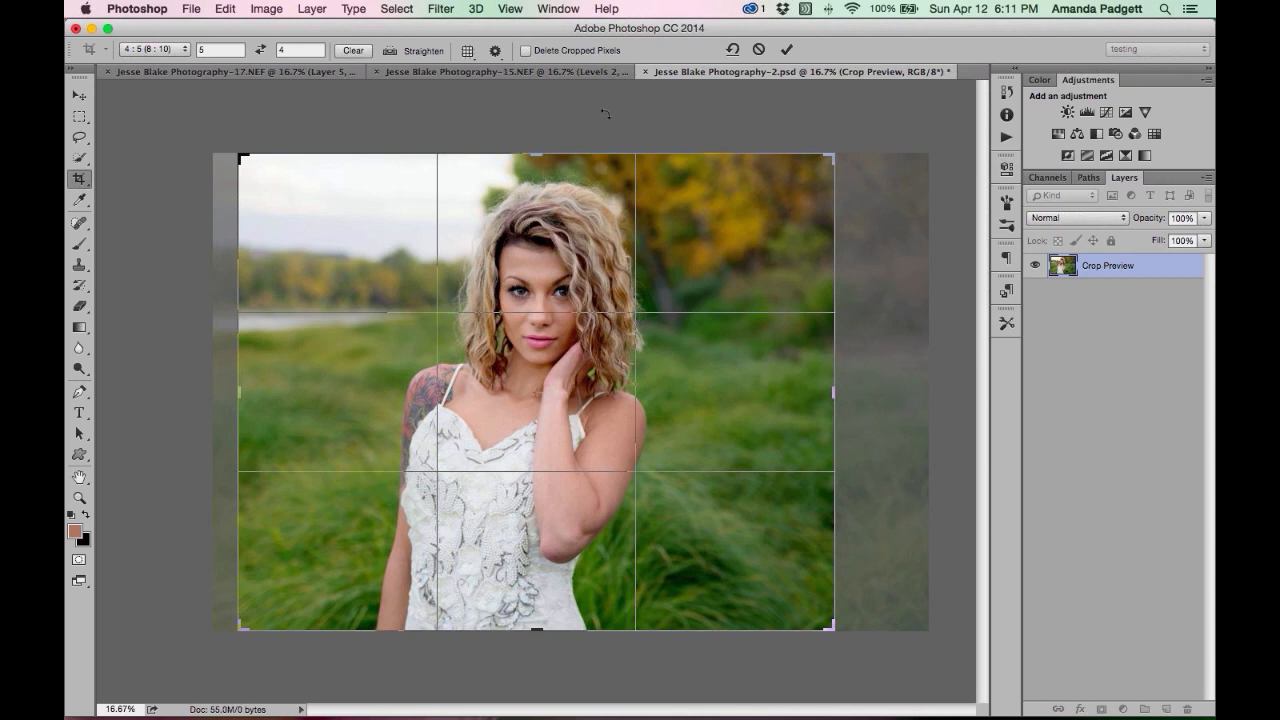
Preview a 5:7 crop of the portrait in landscape orientation.
left_click(173, 49)
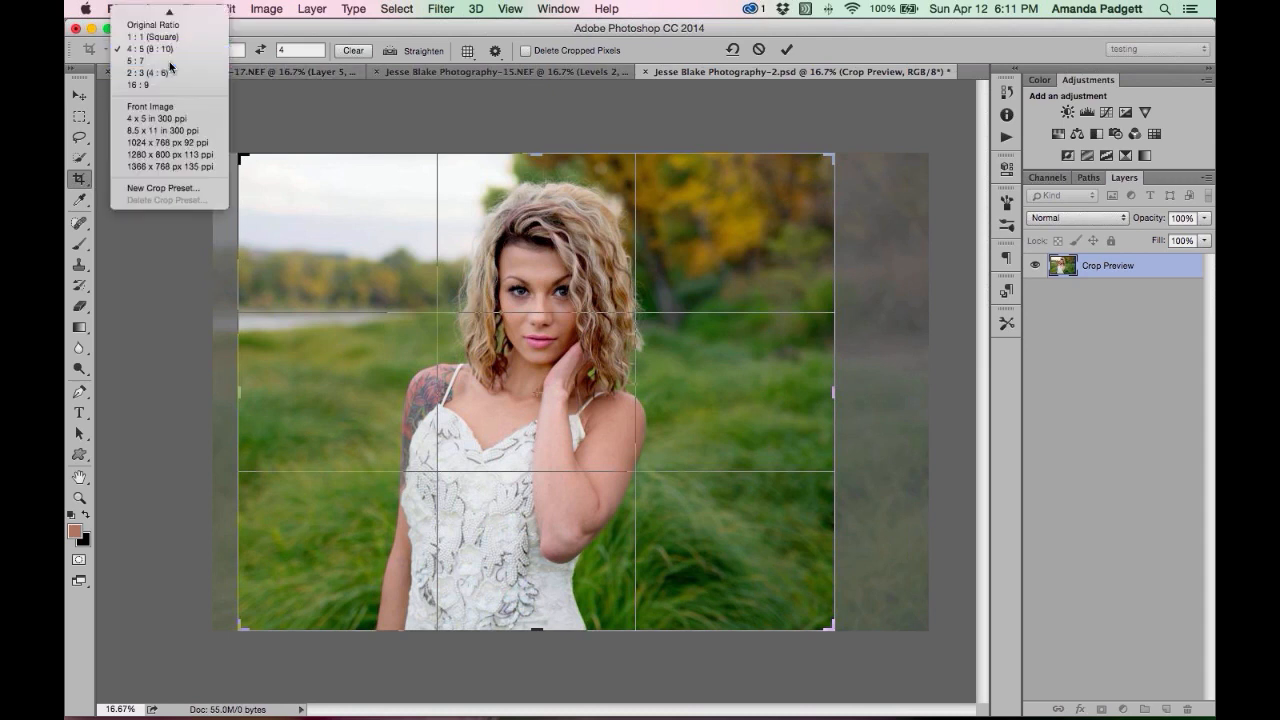
left_click(172, 61)
left_click(259, 50)
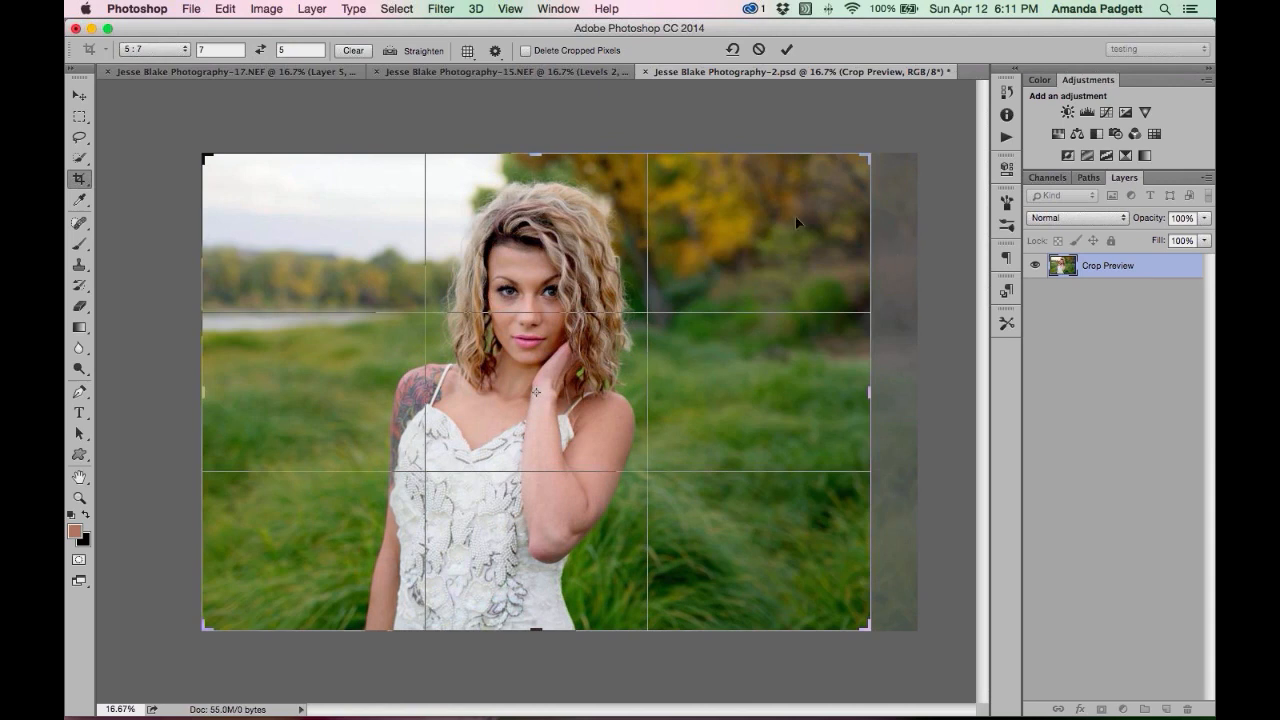
Try a custom 15:11 crop ratio, shift the photo sideways within the frame, and close the crop preview.
left_click(211, 50)
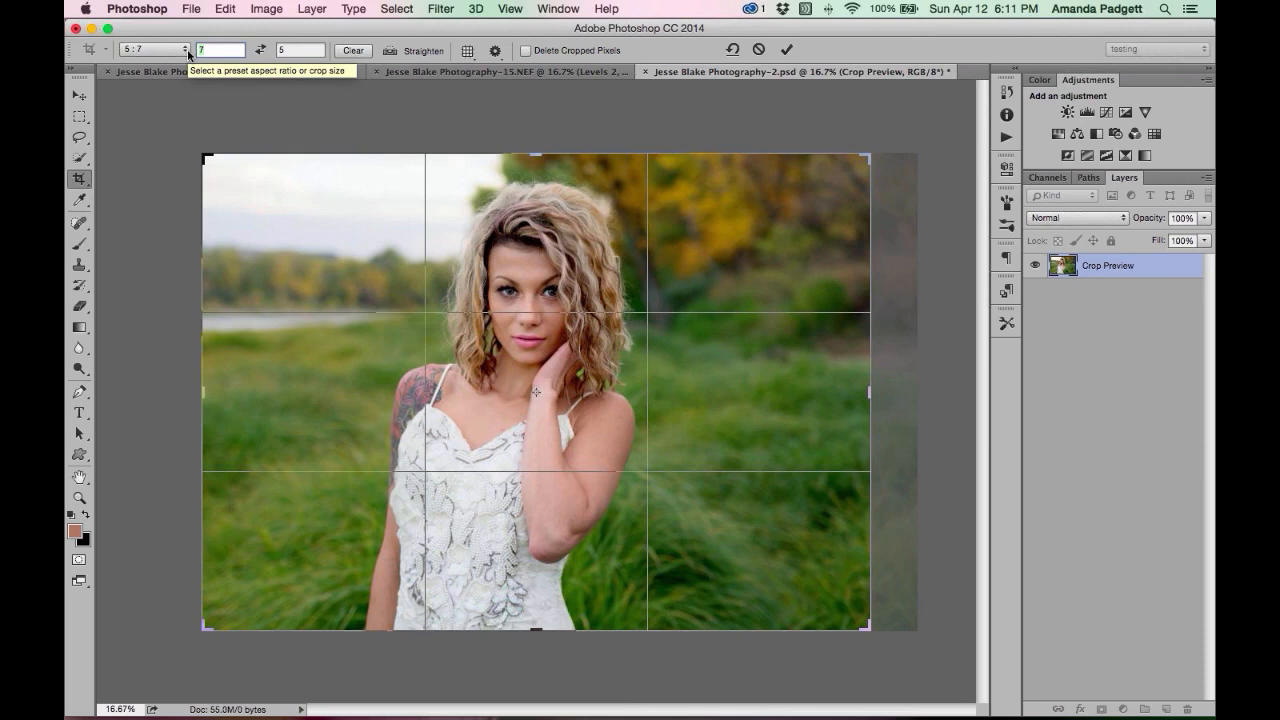
type("15")
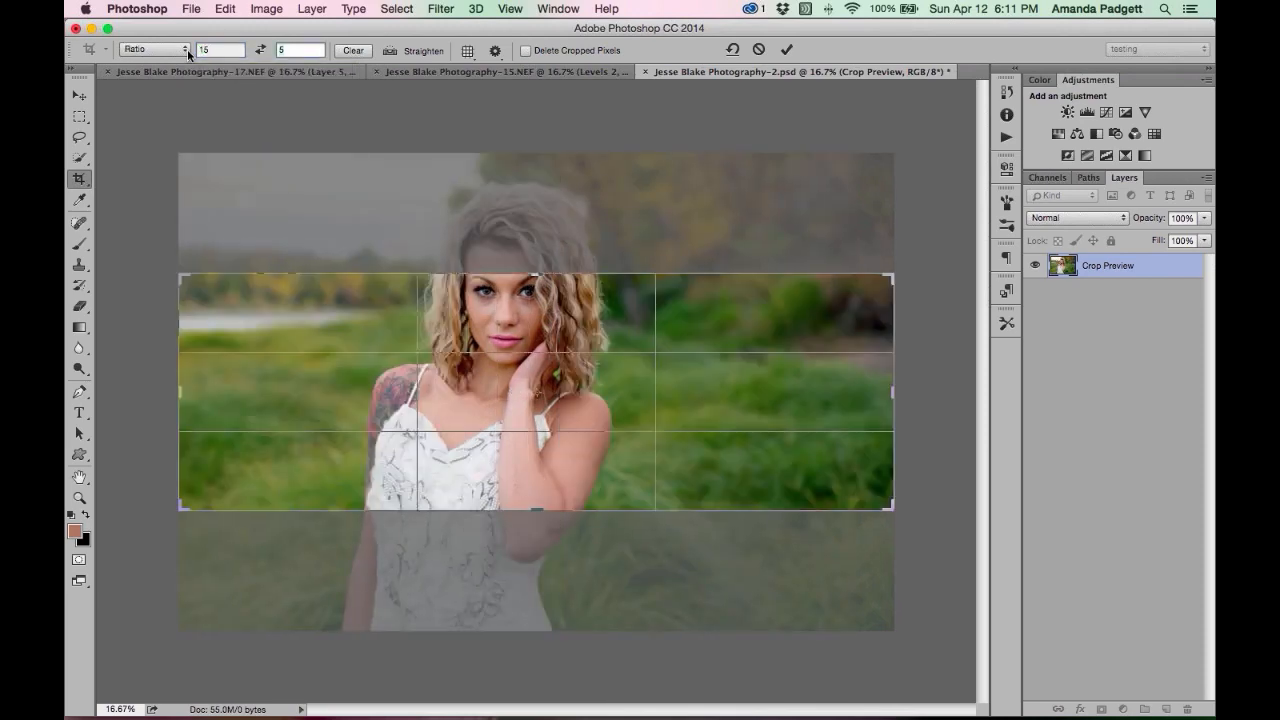
type("11")
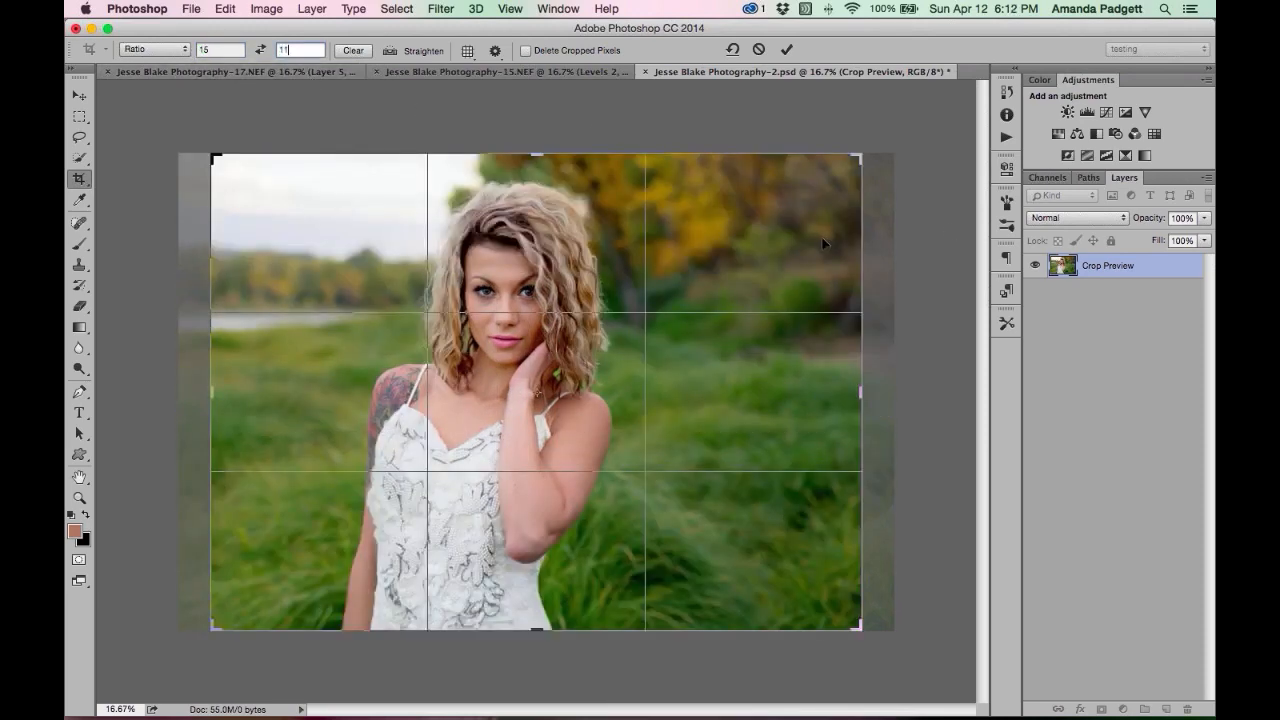
left_click_drag(753, 239, 787, 239)
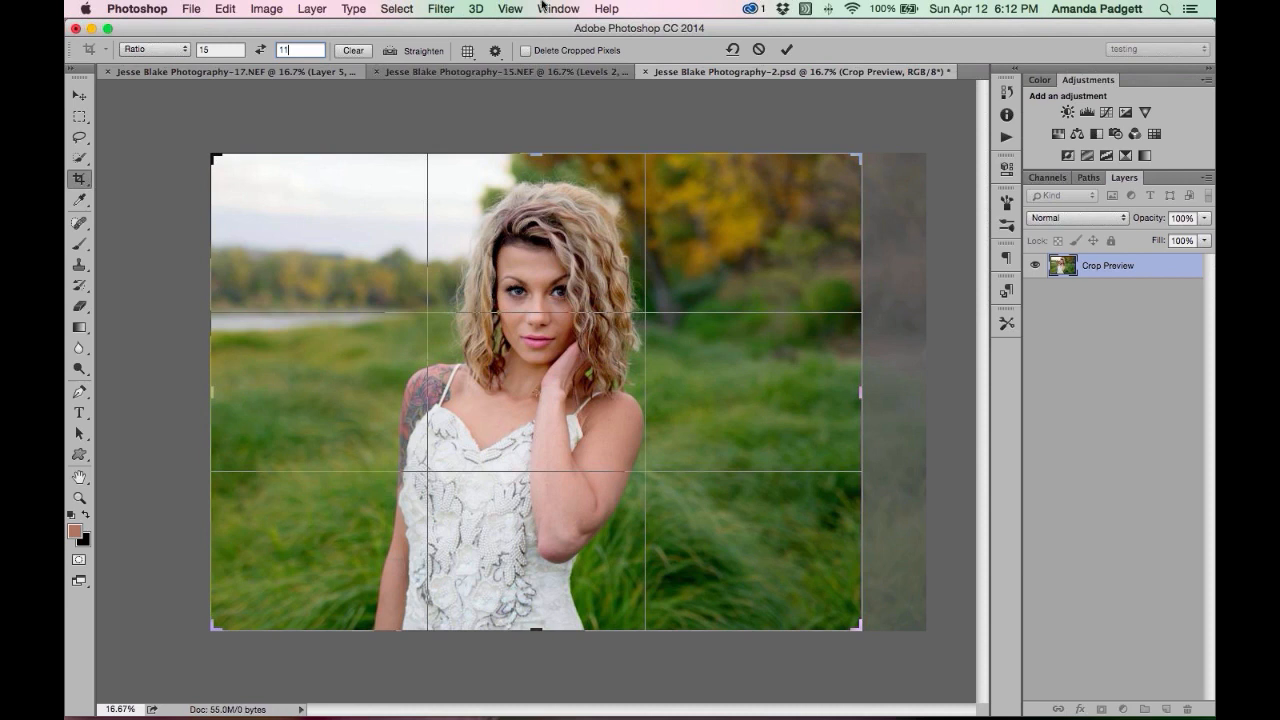
left_click(786, 49)
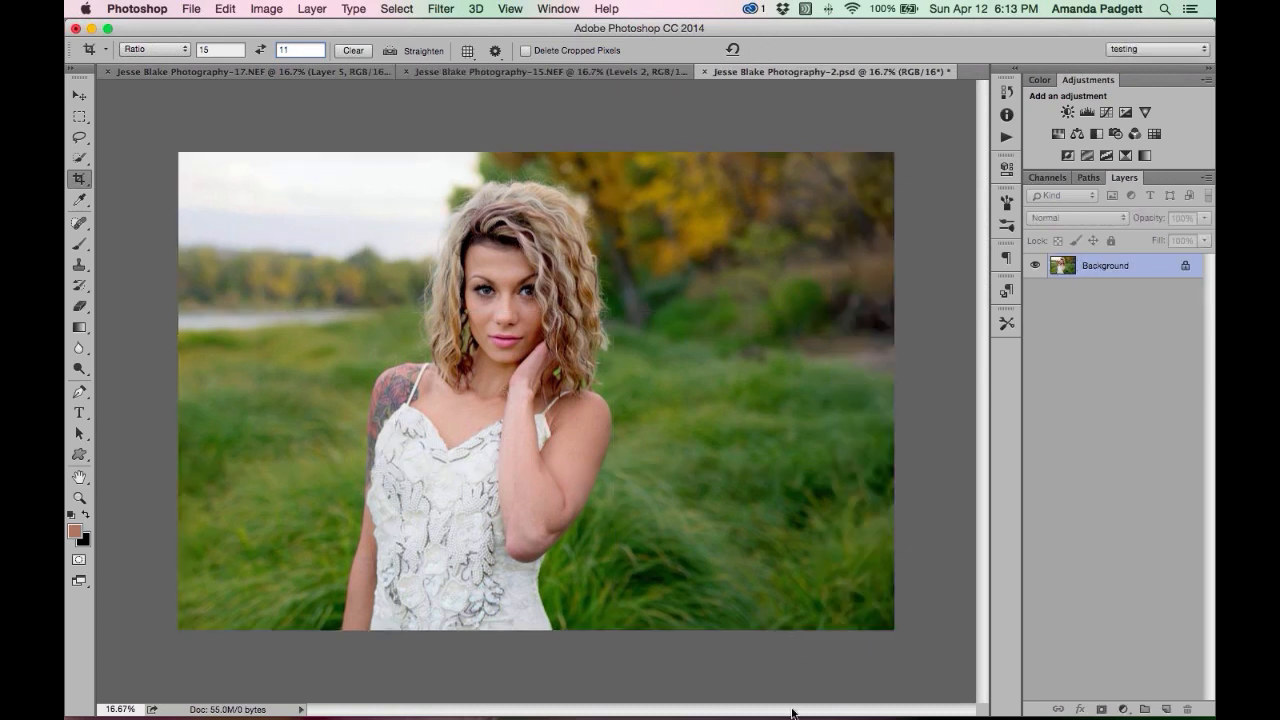
Switch to the image window showing luxe25off.png to view the discount offer.
mouse_move(793, 715)
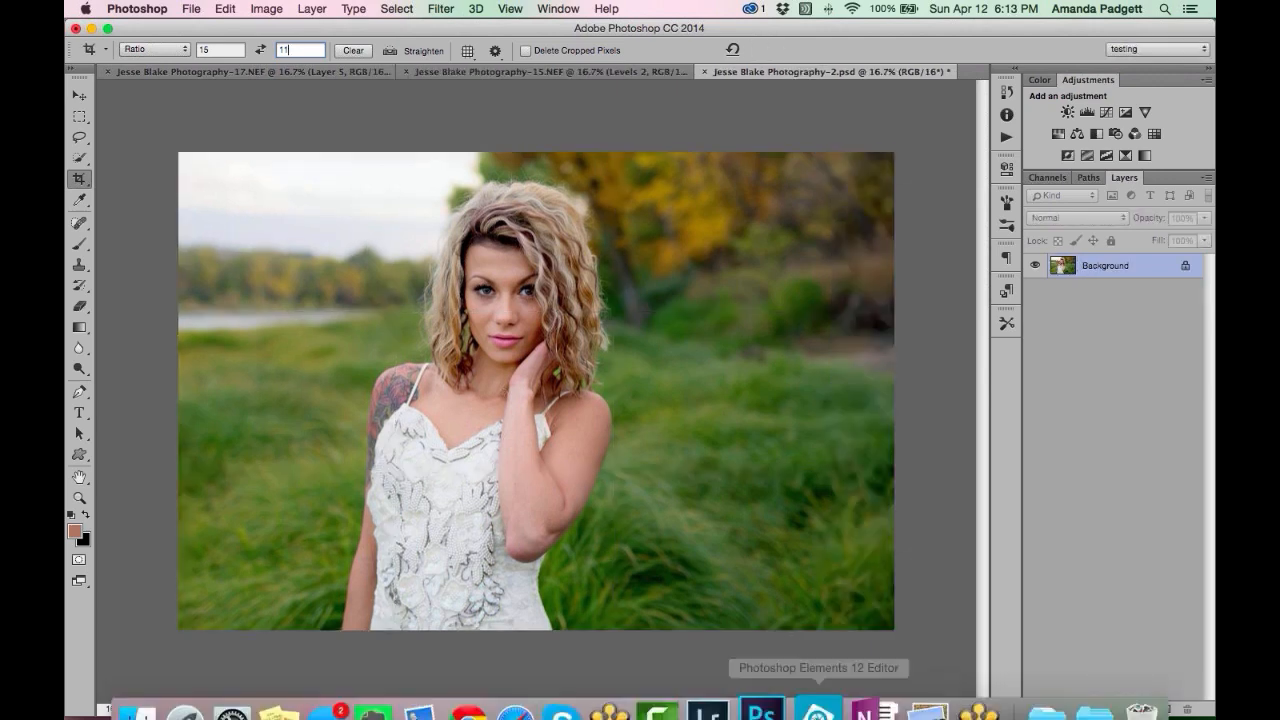
left_click(775, 695)
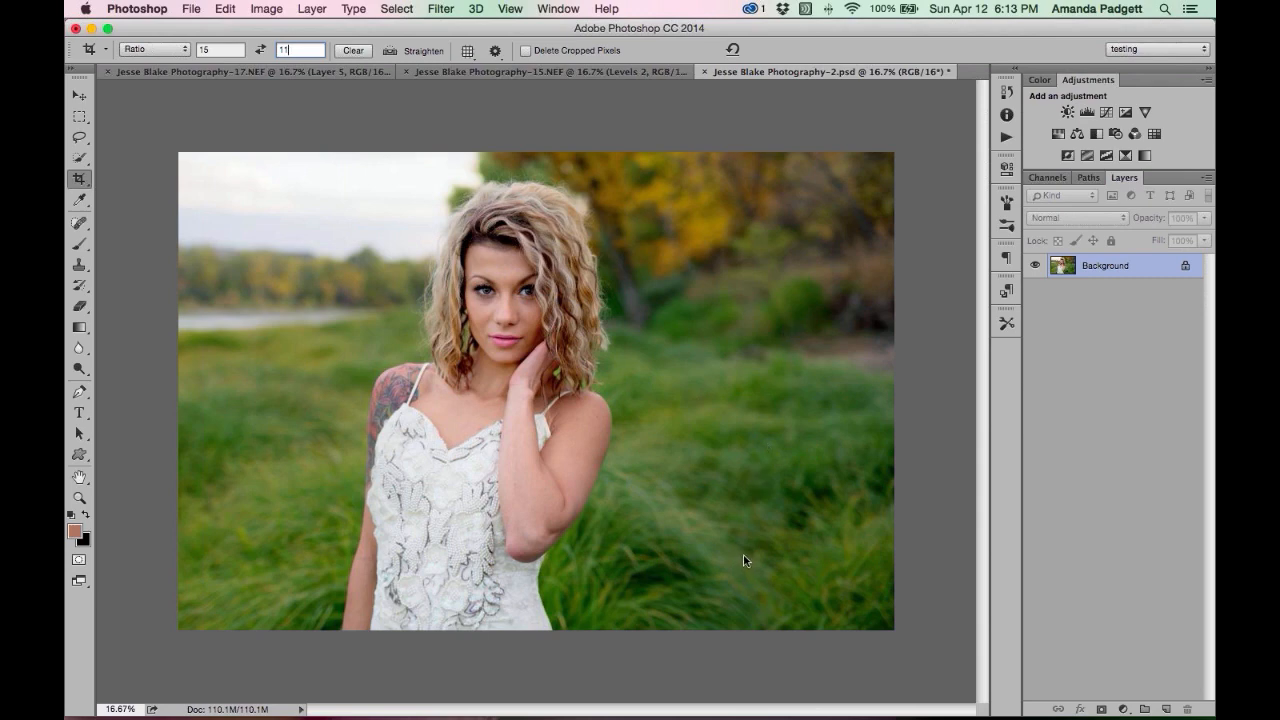
key("super+Tab")
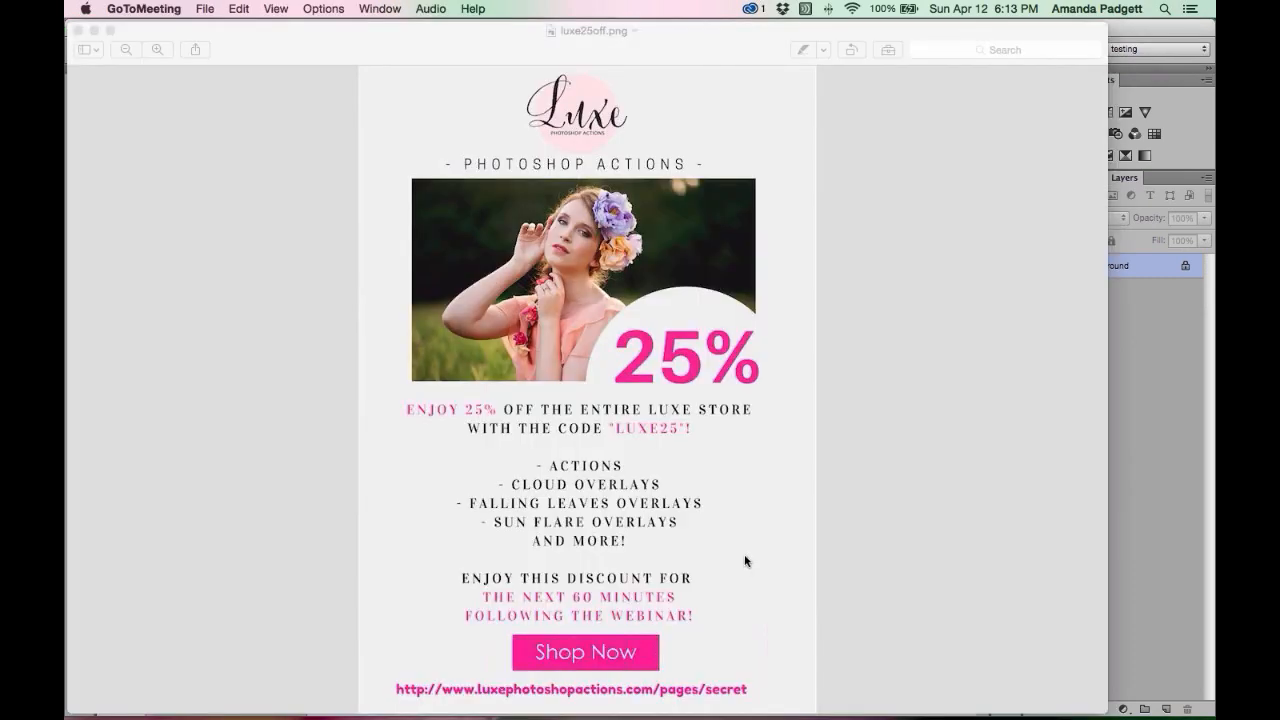
mouse_move(862, 695)
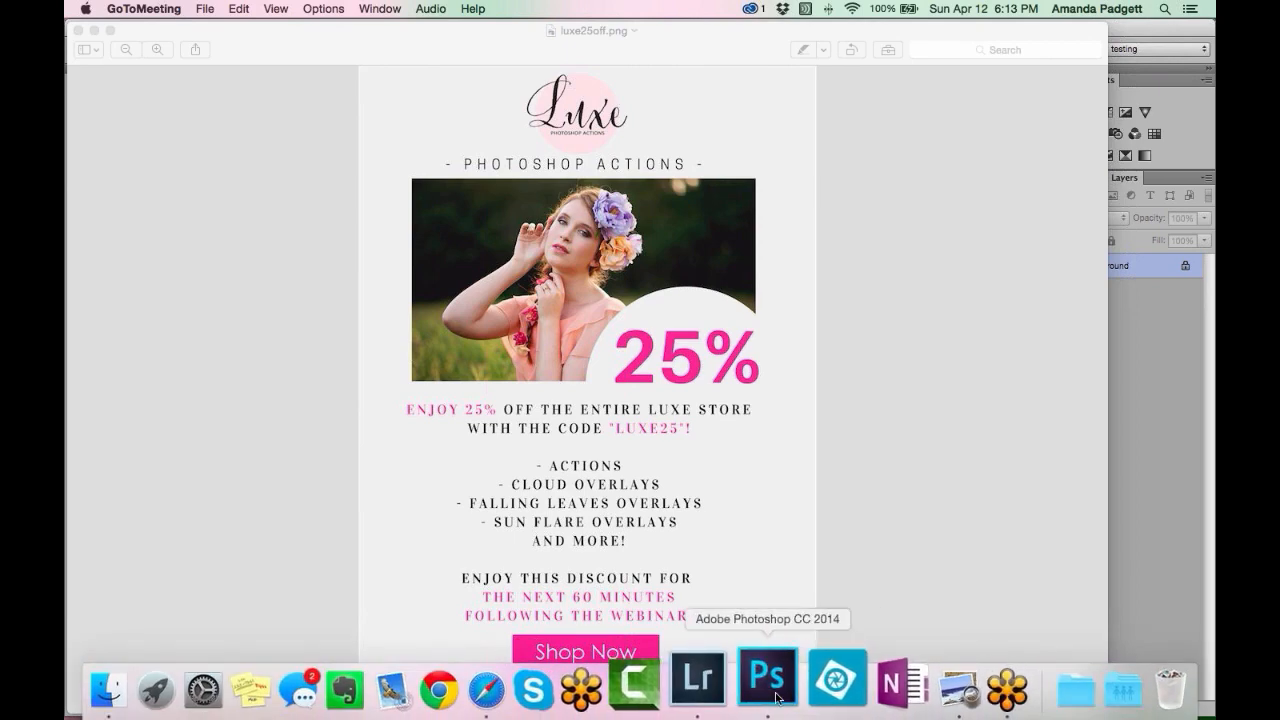
Return to Photoshop and cancel the pending 15:11 crop of the portrait.
left_click(777, 697)
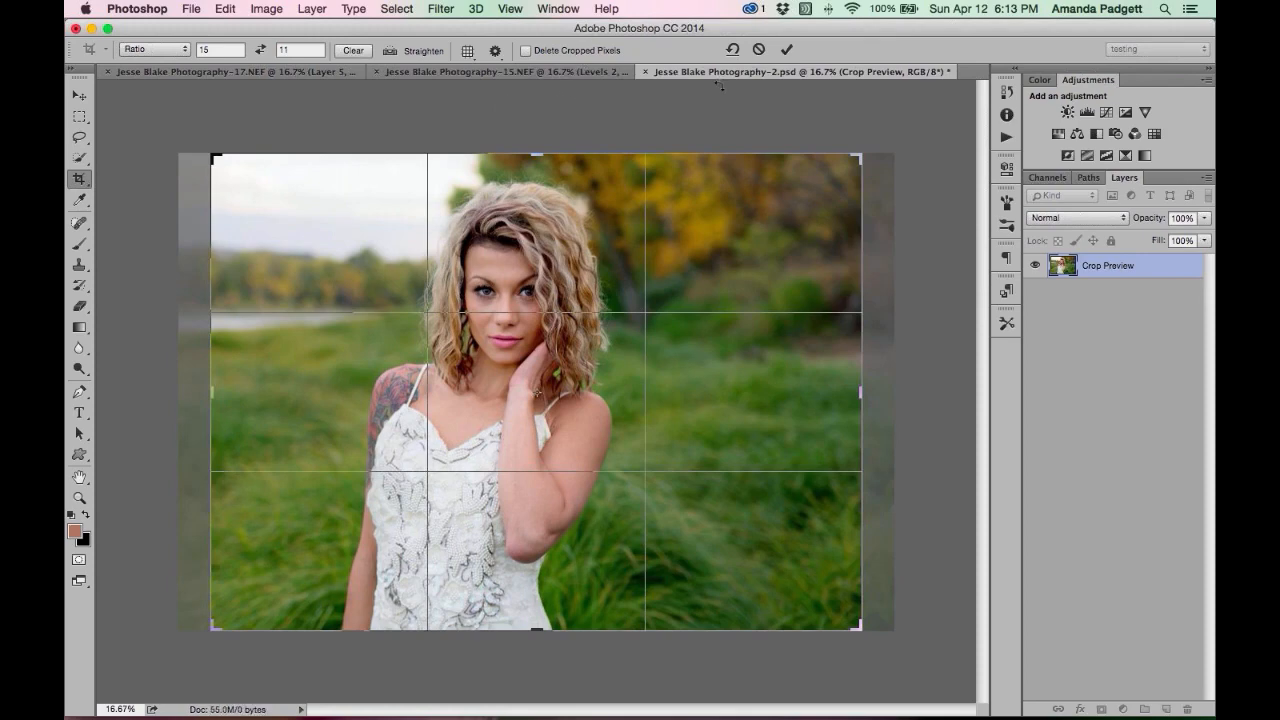
left_click(759, 49)
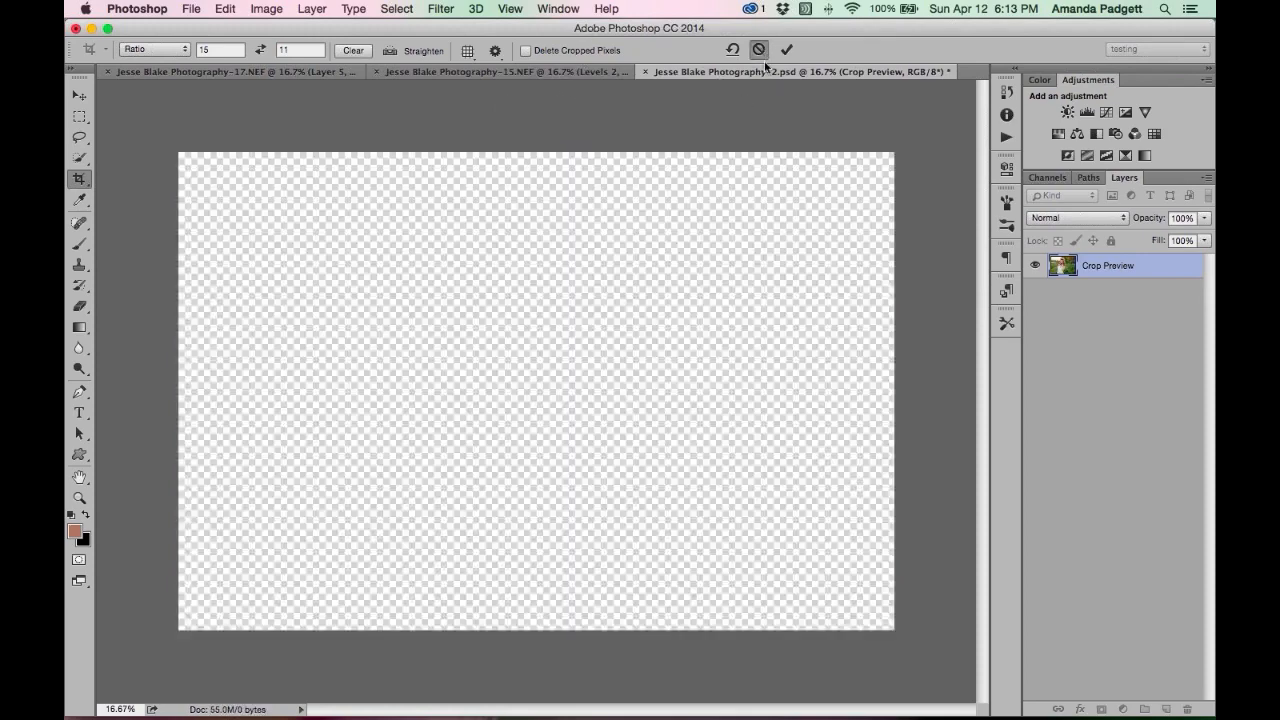
Switch to Lightroom and open the nine-photo subfolder inside the Samples folder.
left_click(720, 708)
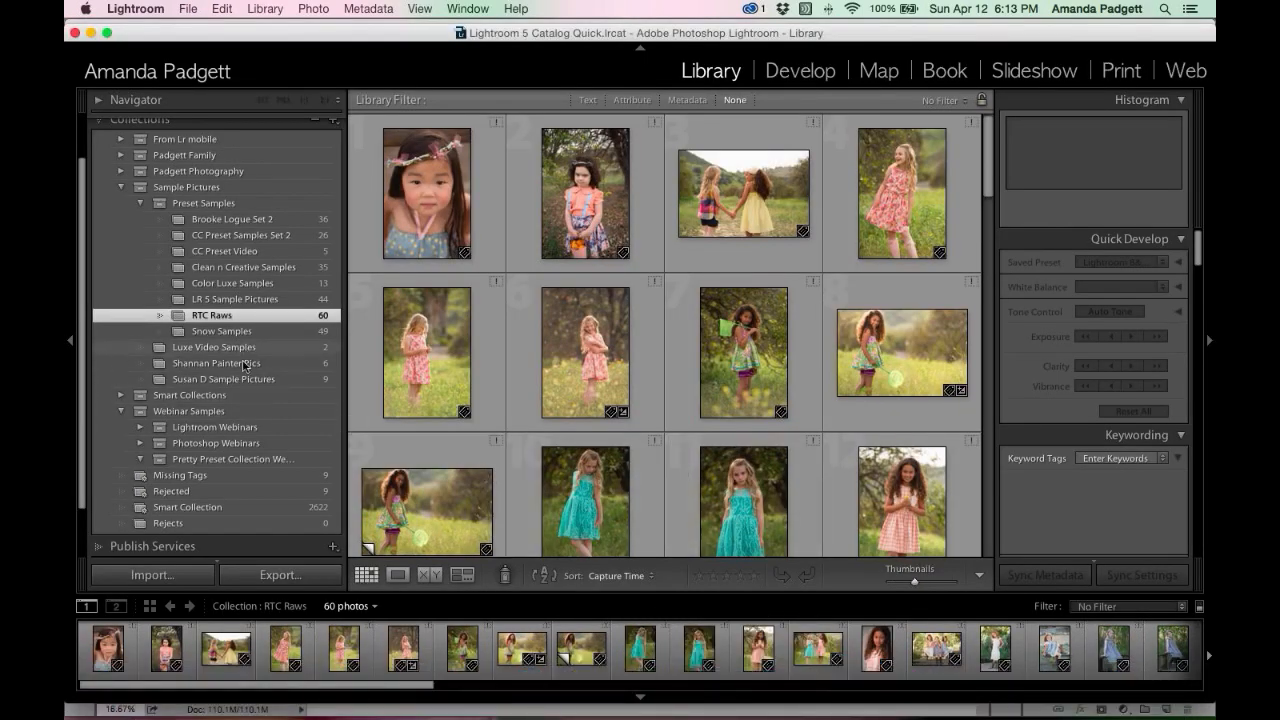
scroll(231, 363, "up", 5)
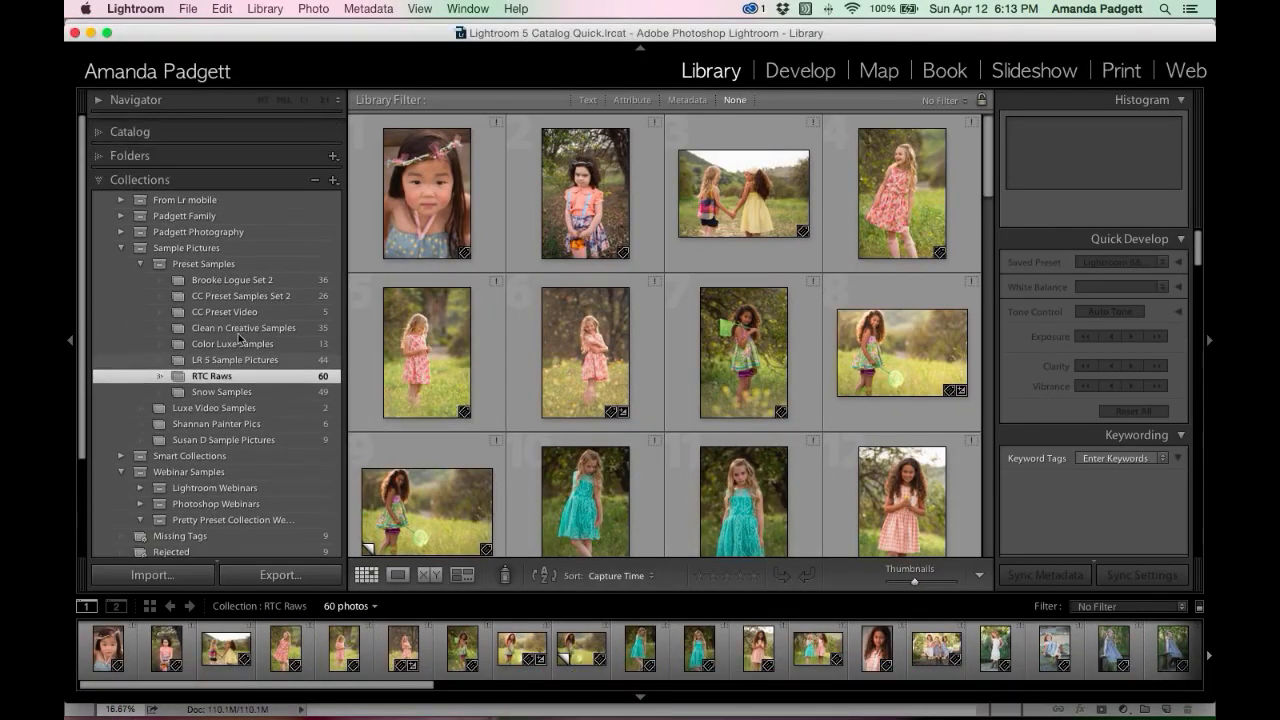
left_click(102, 150)
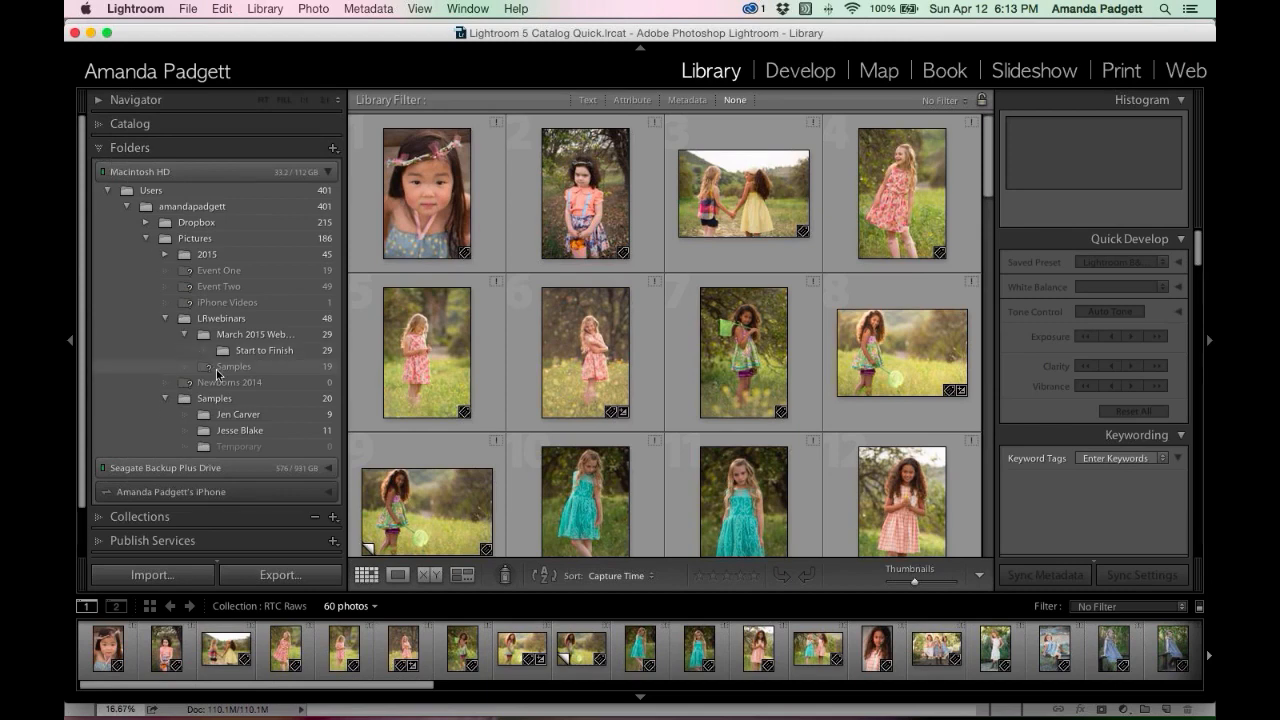
left_click(246, 416)
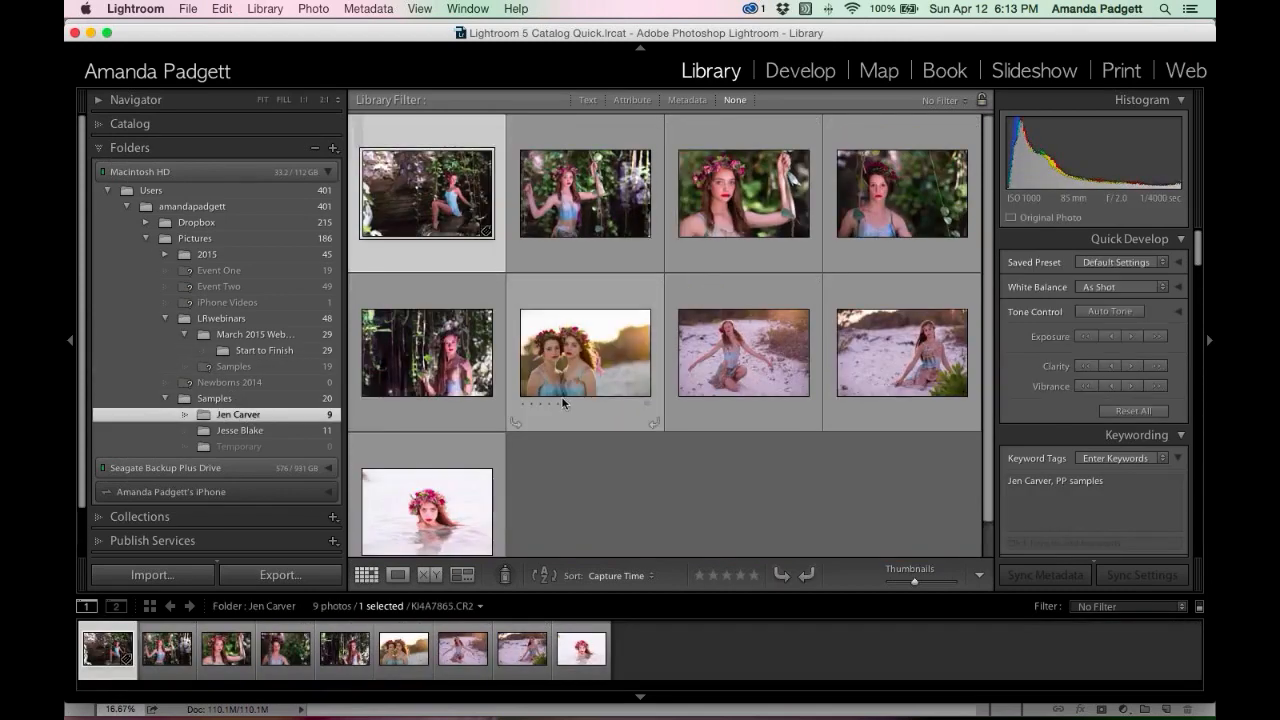
right_click(709, 360)
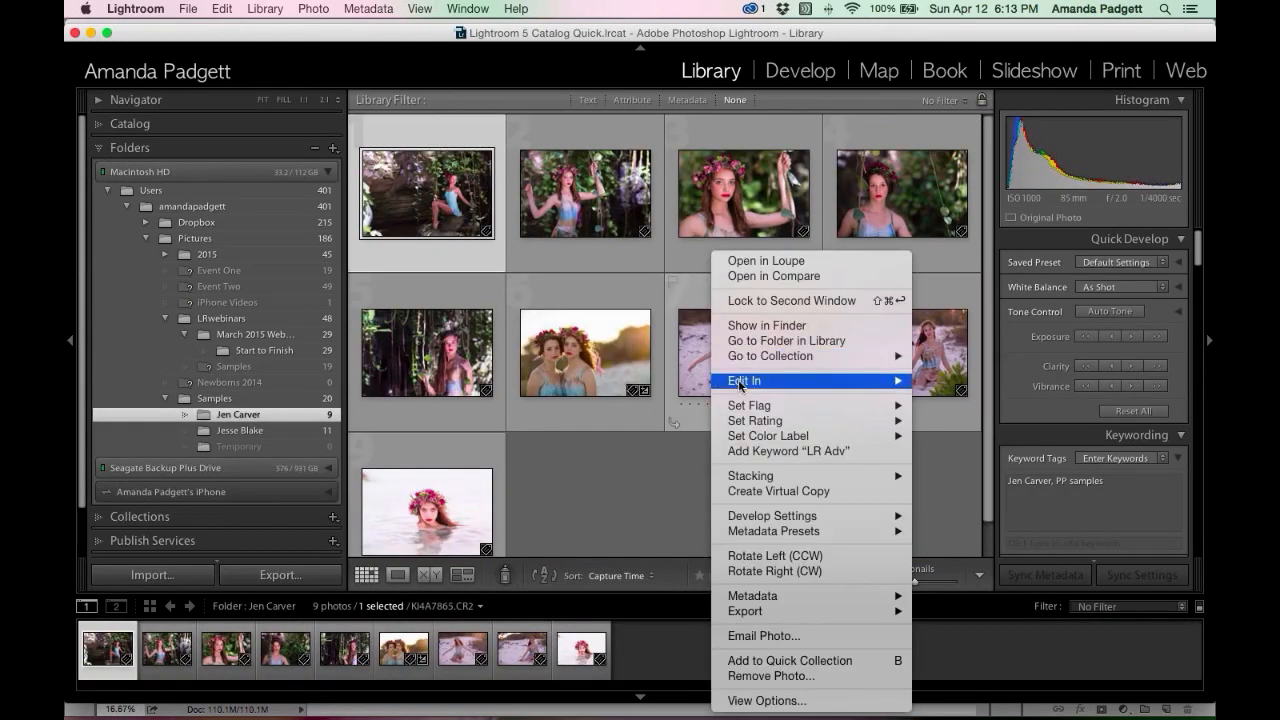
mouse_move(878, 382)
left_click(990, 384)
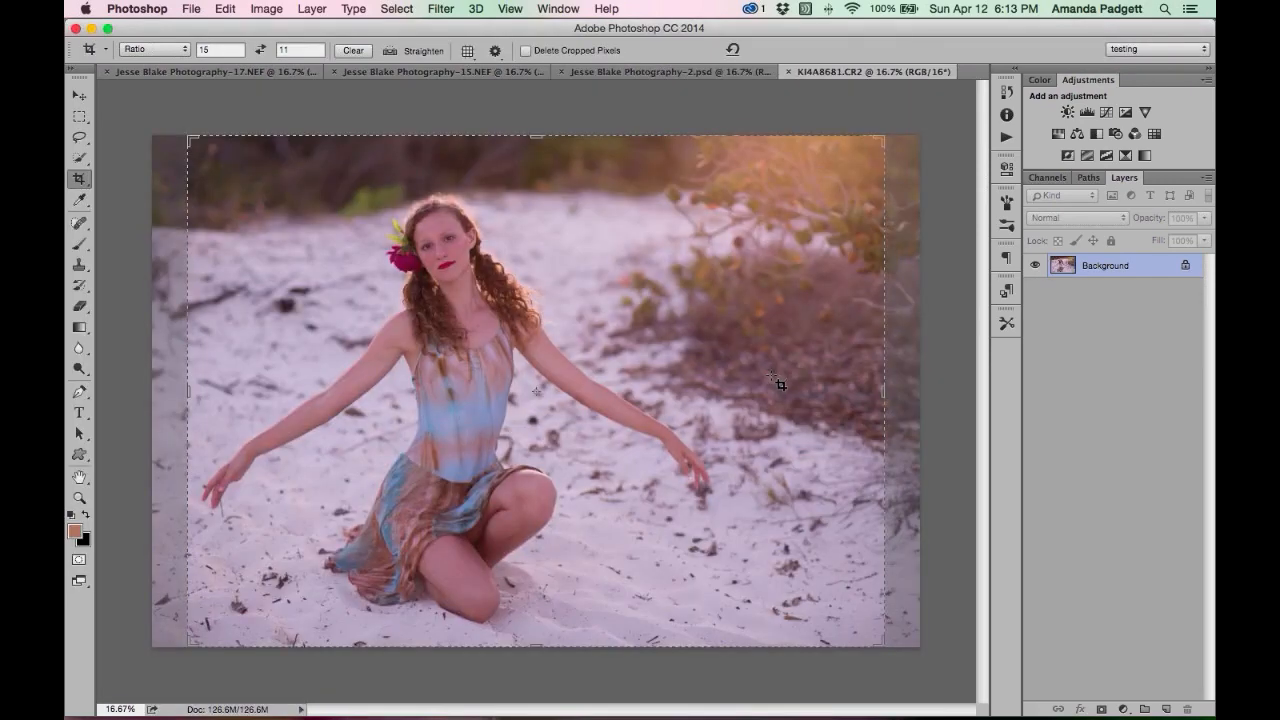
left_click(788, 72)
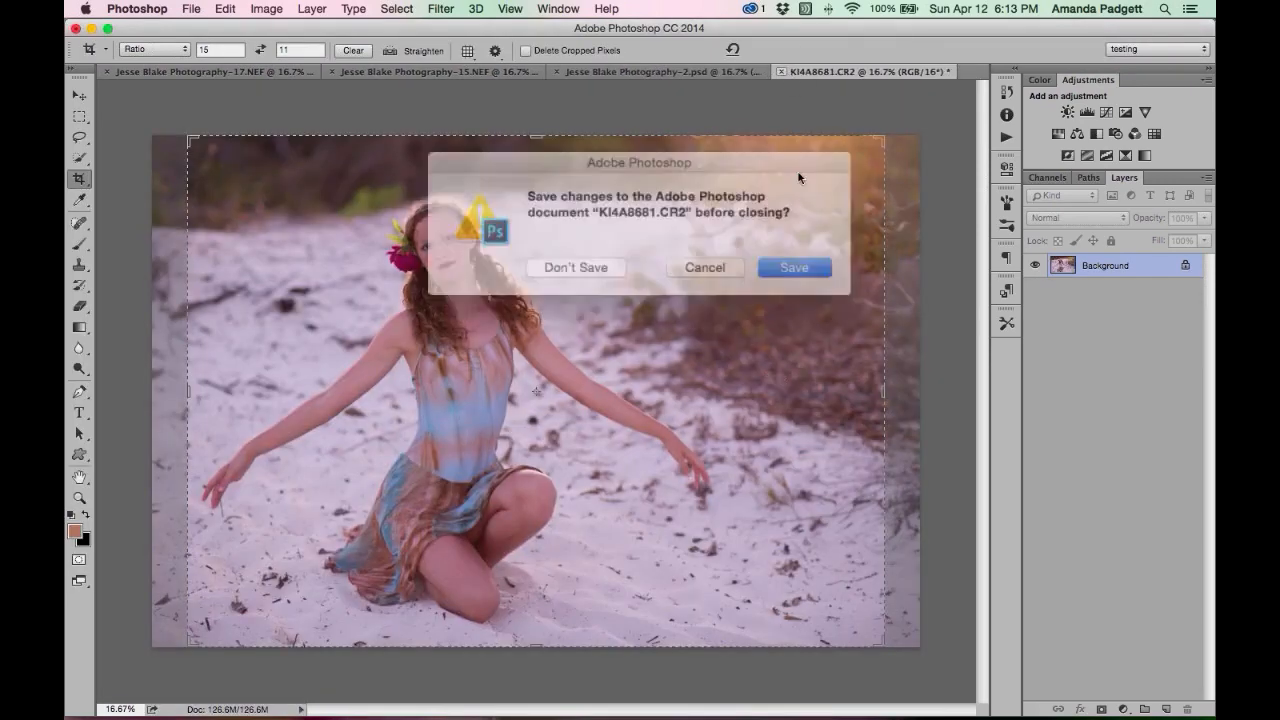
left_click(603, 266)
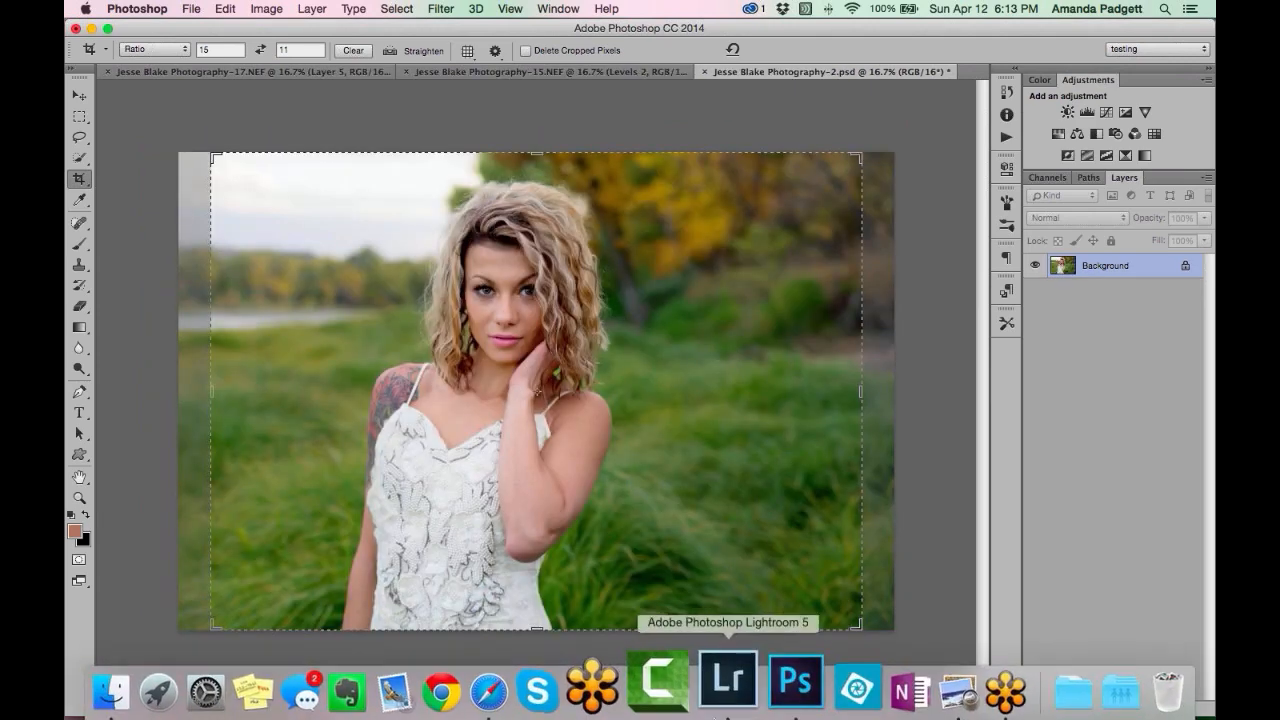
Switch to Lightroom and show the beach photo KI4A8681.CR2 in the Develop module as a single image without the before/after split.
left_click(720, 698)
double_click(755, 345)
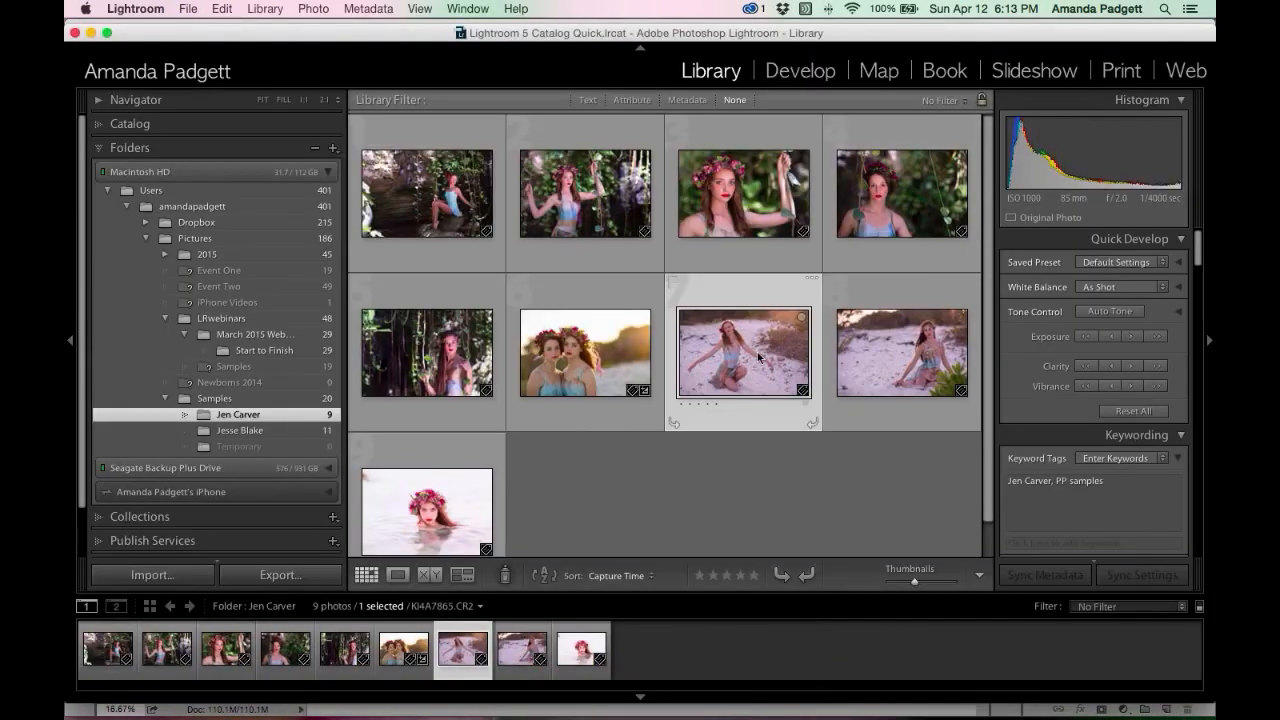
left_click(790, 72)
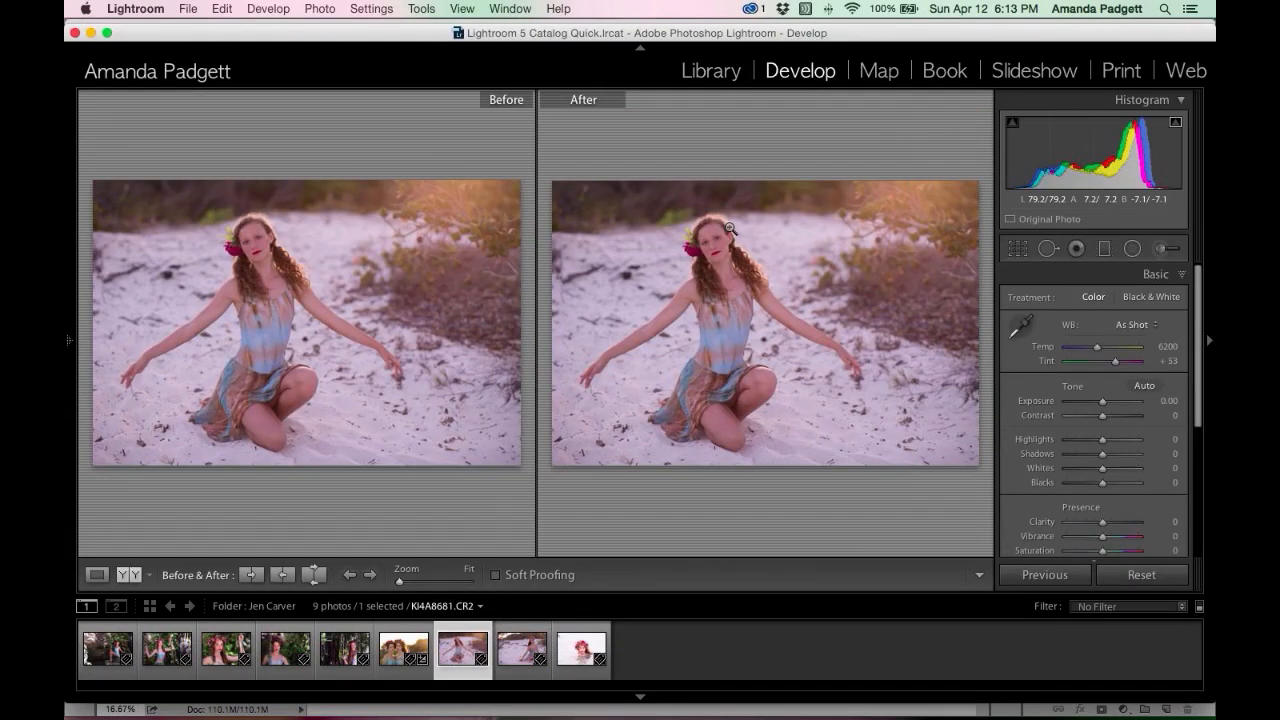
key("y")
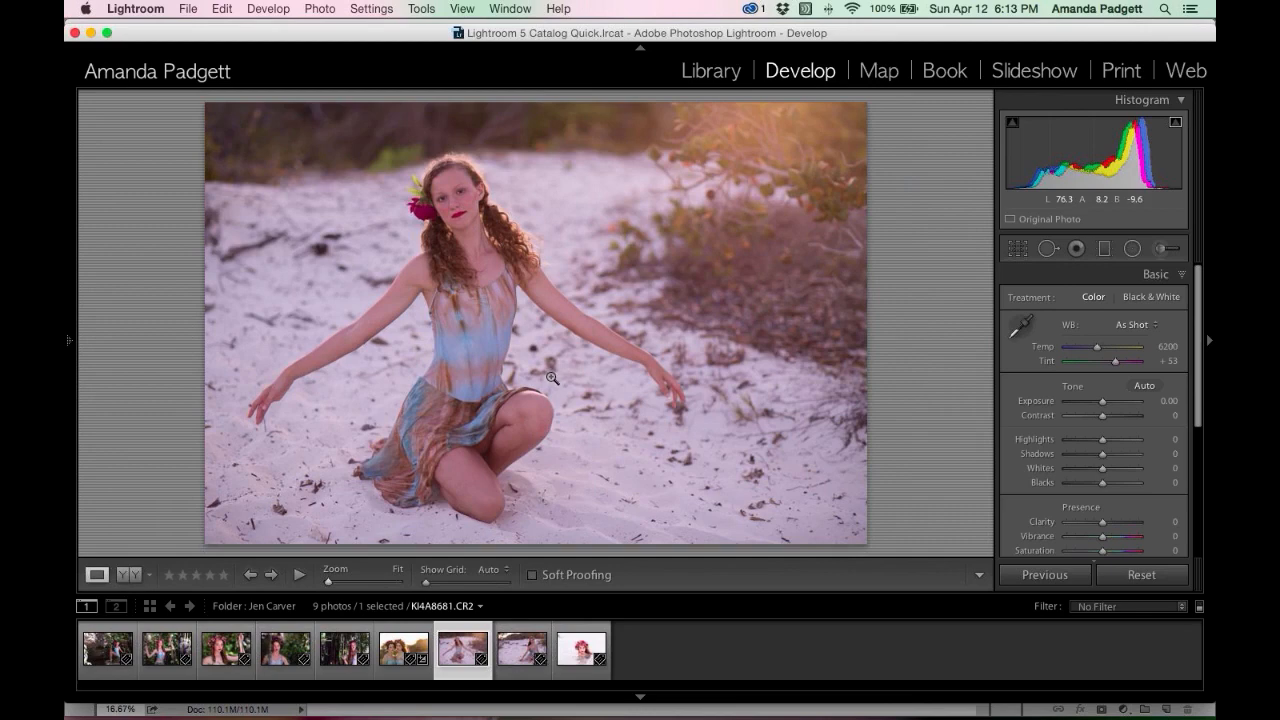
Send the beach photo from Lightroom to Adobe Photoshop CC 2014 for editing.
right_click(461, 303)
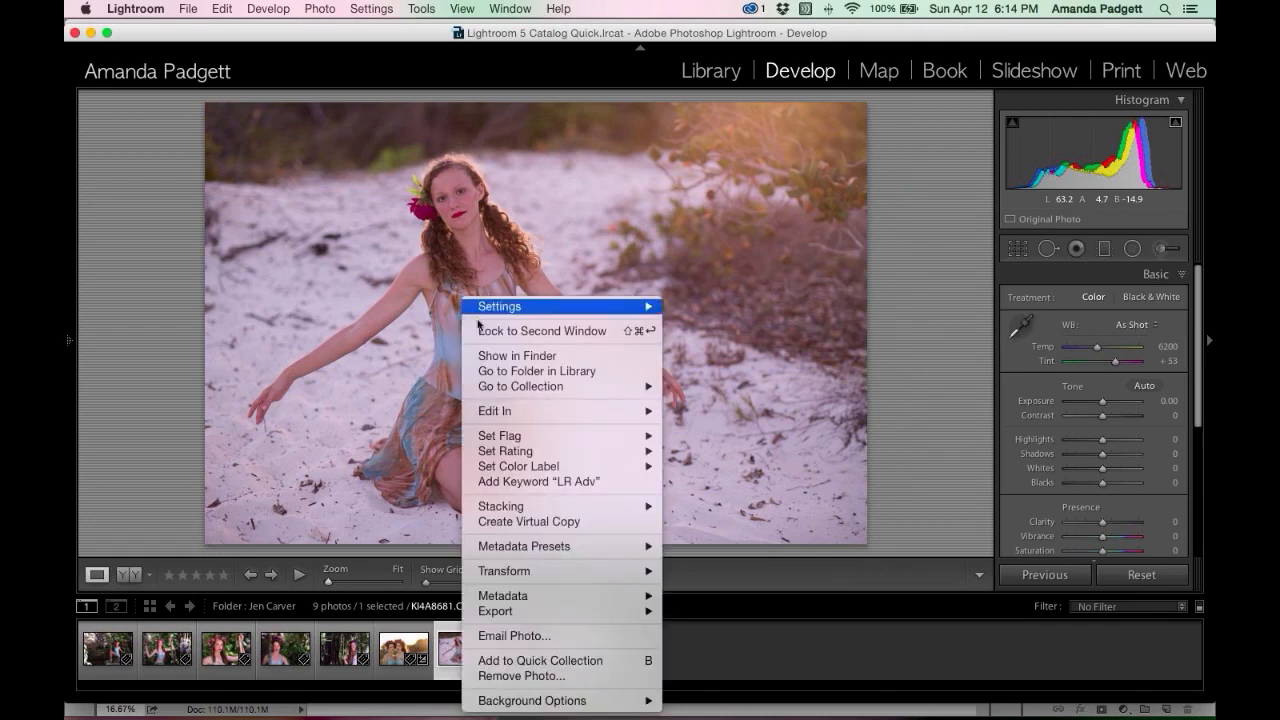
mouse_move(505, 413)
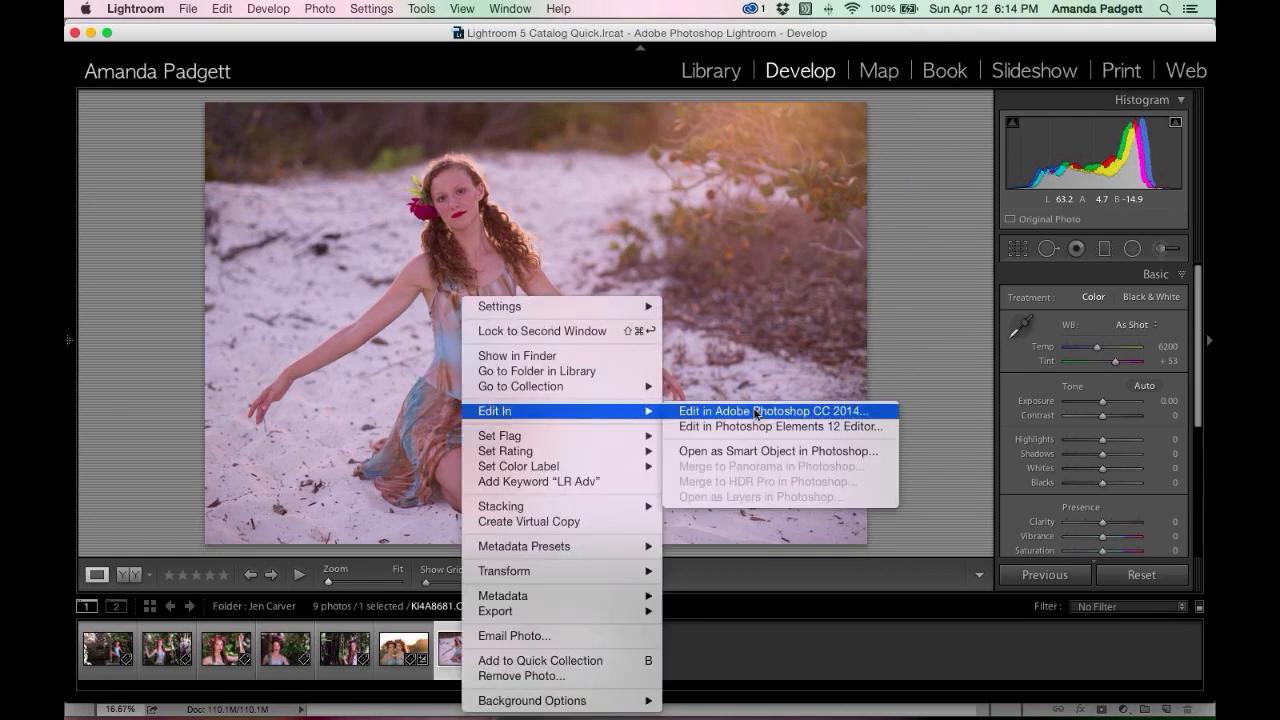
left_click(756, 413)
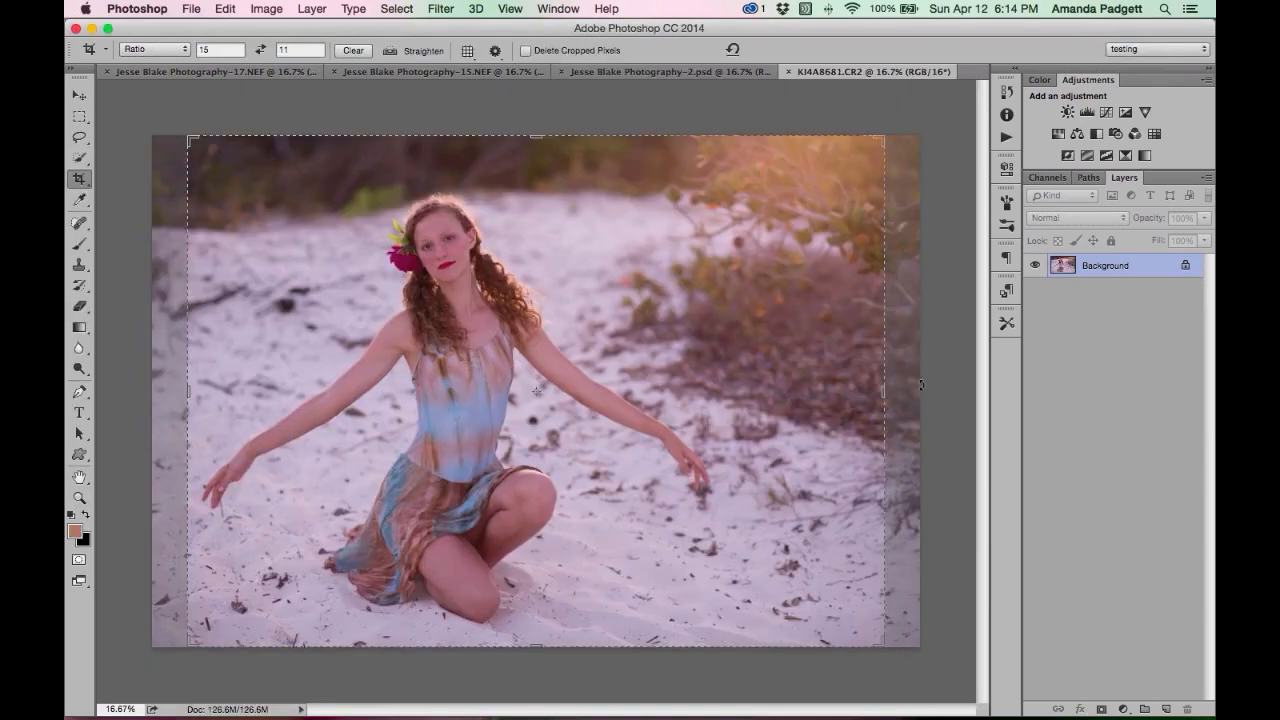
Correct the pink cast with a Levels adjustment, sampling the sand as the gray point, and reduce the adjustment layer's opacity.
left_click(1088, 114)
left_click(777, 277)
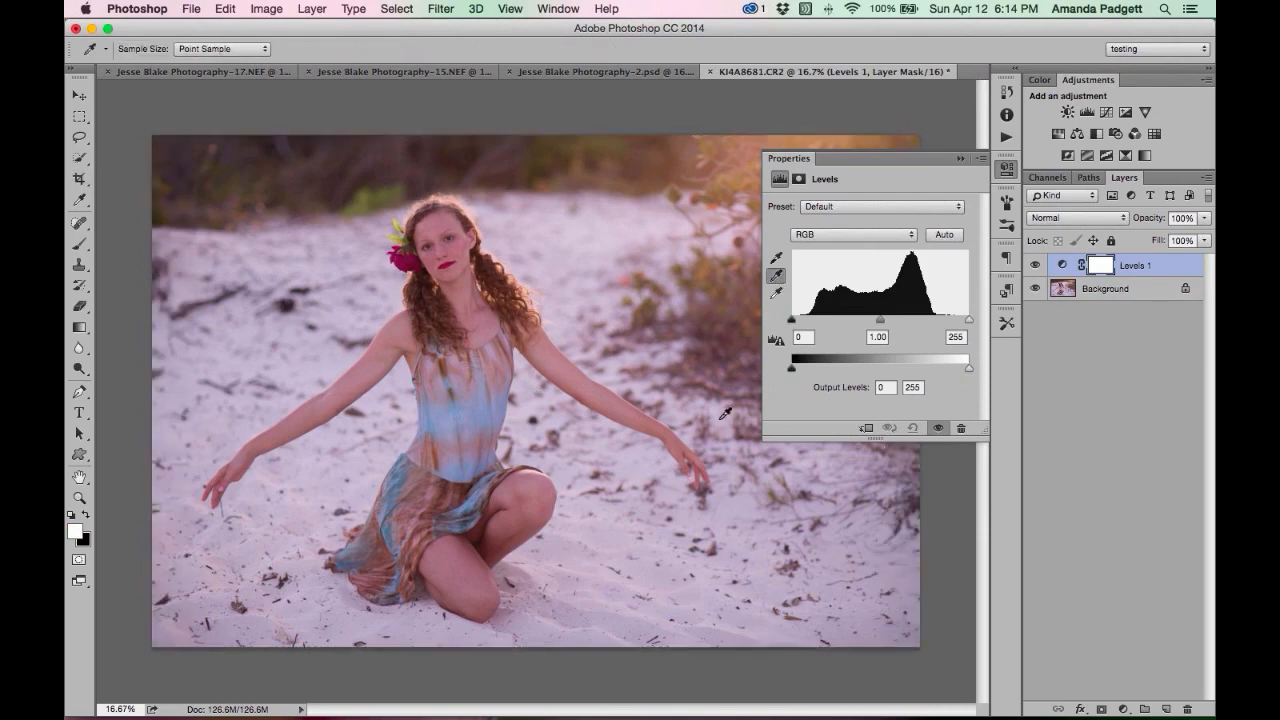
left_click(725, 411)
left_click(960, 158)
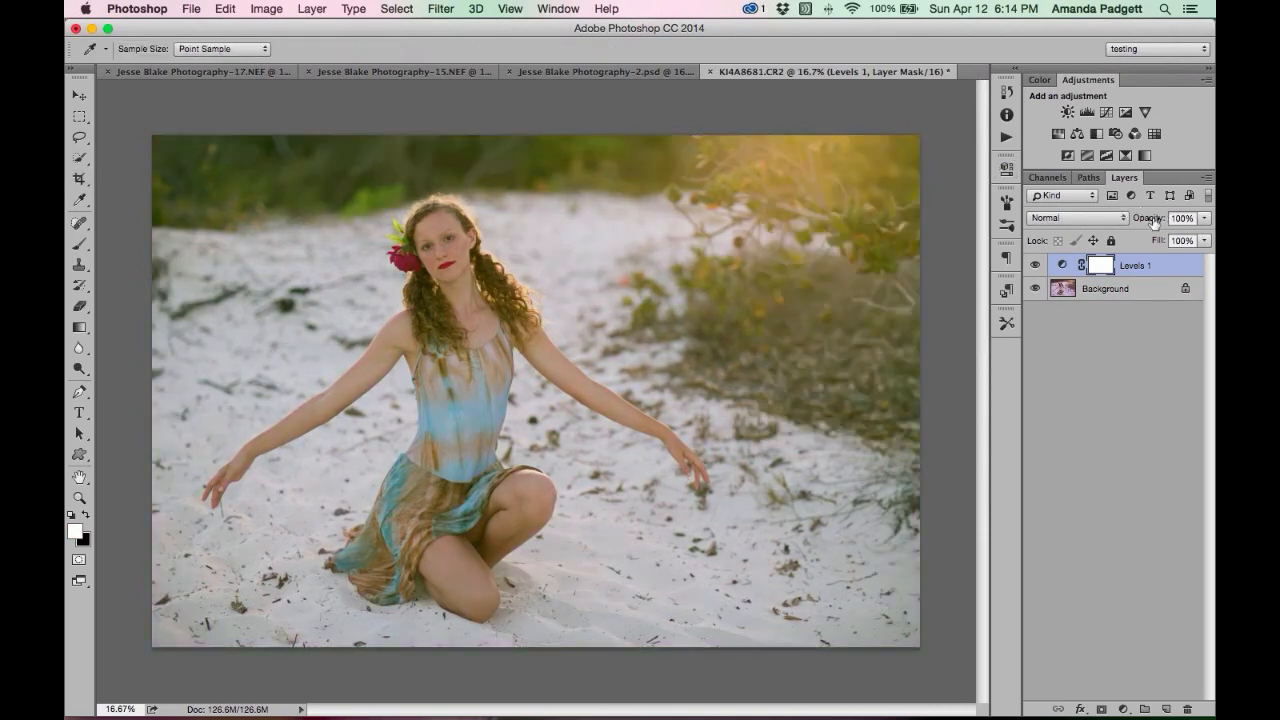
left_click_drag(1153, 220, 1128, 222)
Flatten the corrected beach photo and save it back to the Lightroom catalog.
left_click(1208, 178)
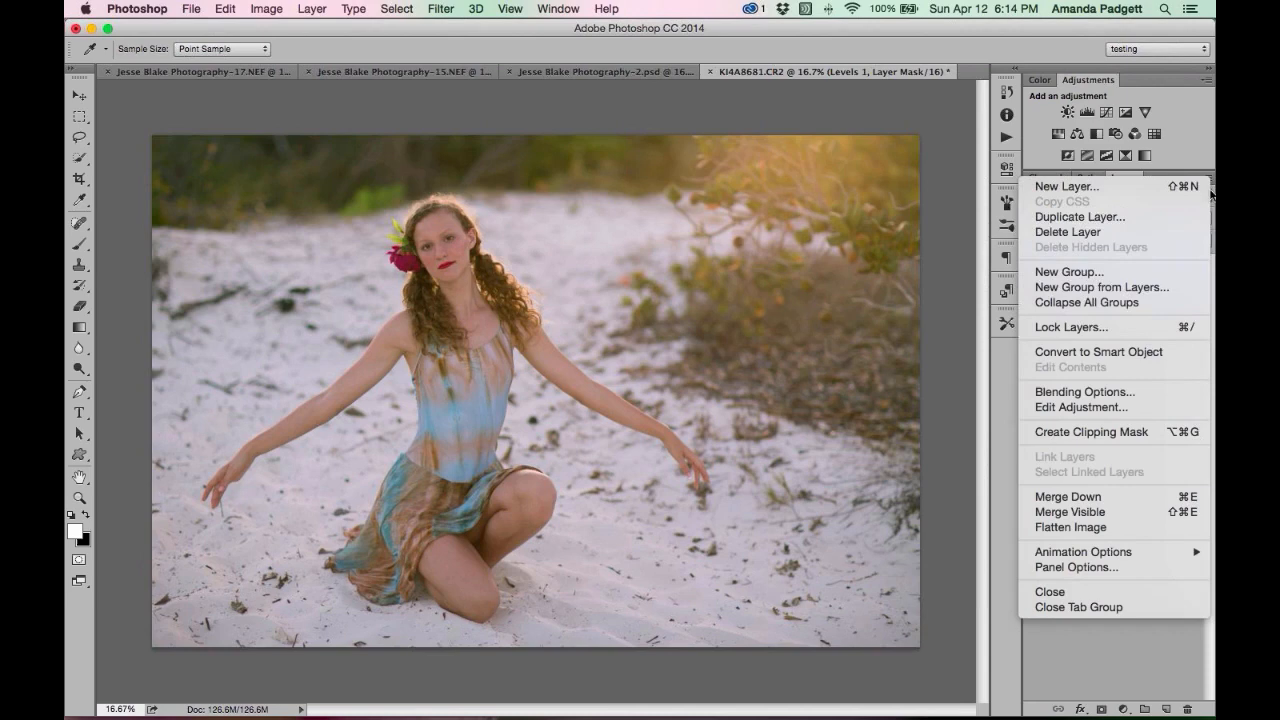
left_click(1122, 527)
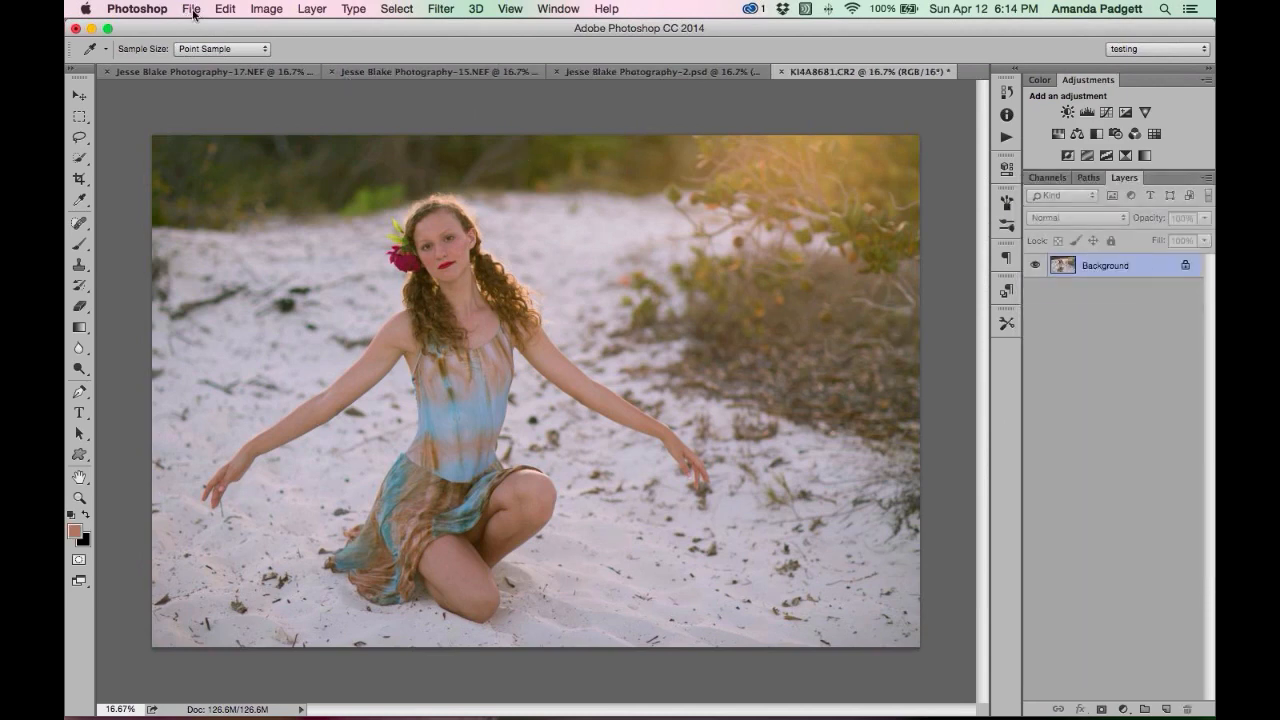
left_click(190, 10)
left_click(206, 159)
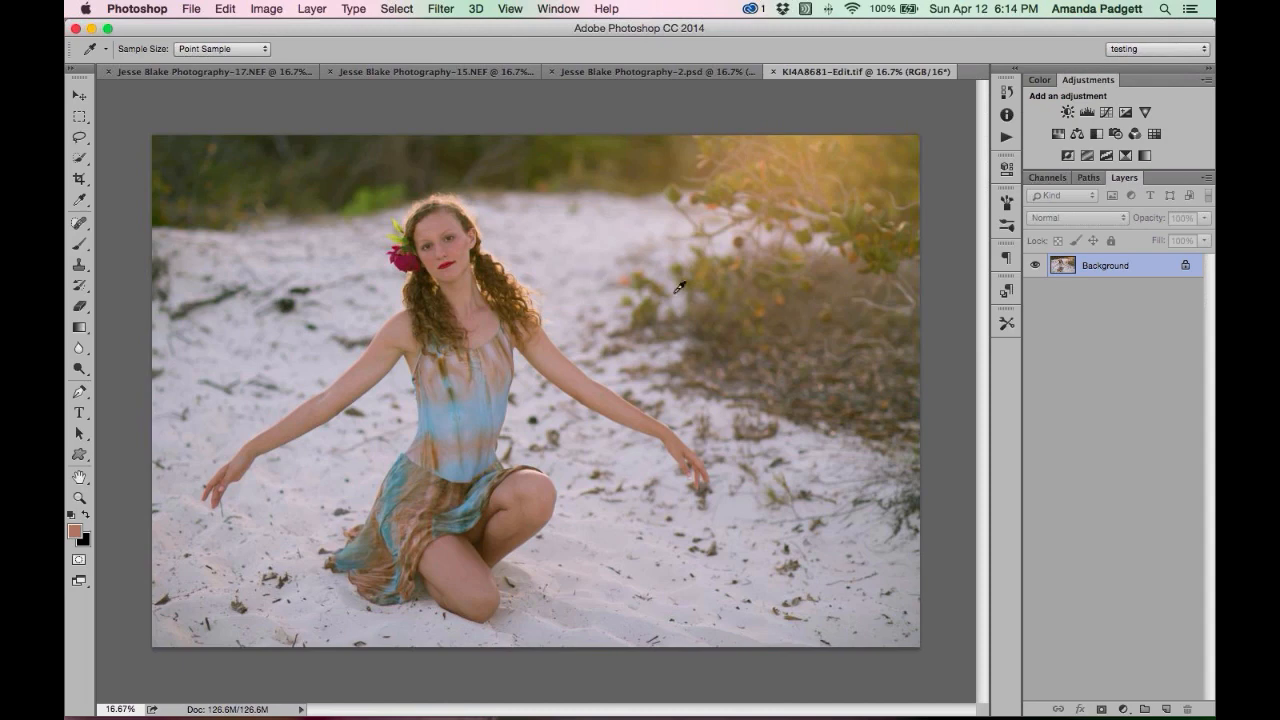
Switch to Lightroom and compare the saved KI4A8681-Edit.tif with the original raw photo.
left_click(742, 690)
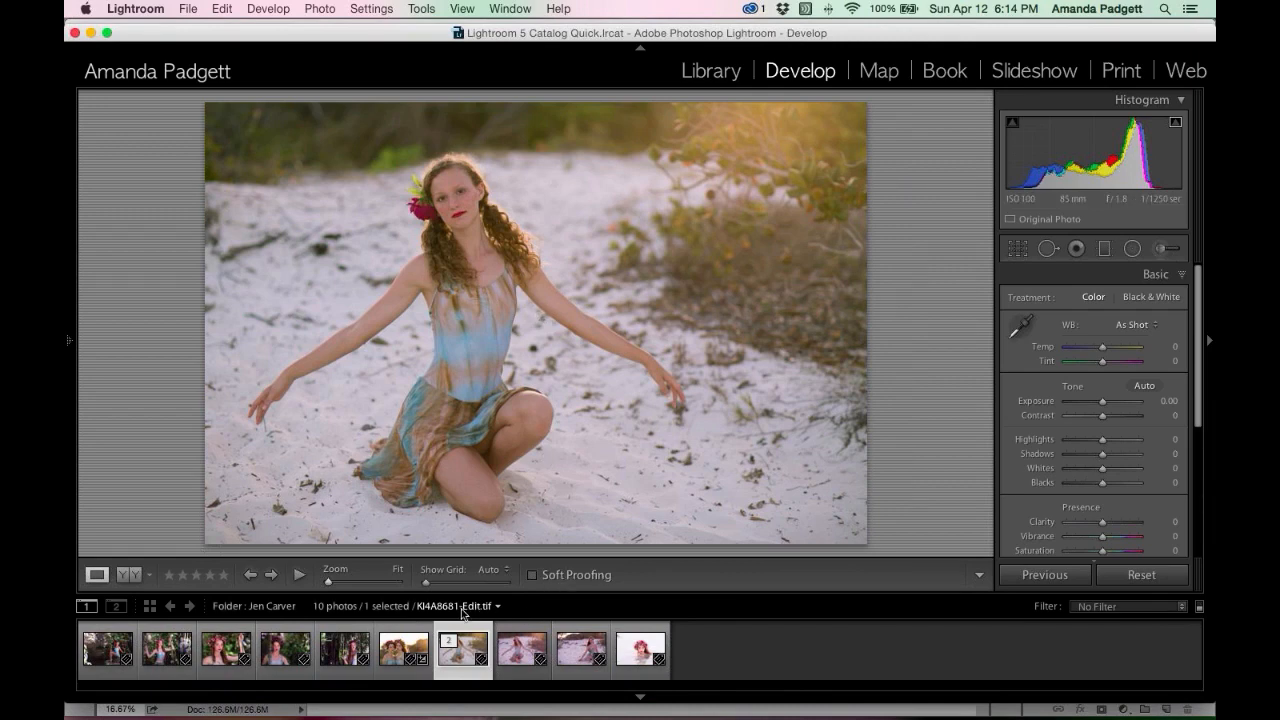
left_click(514, 657)
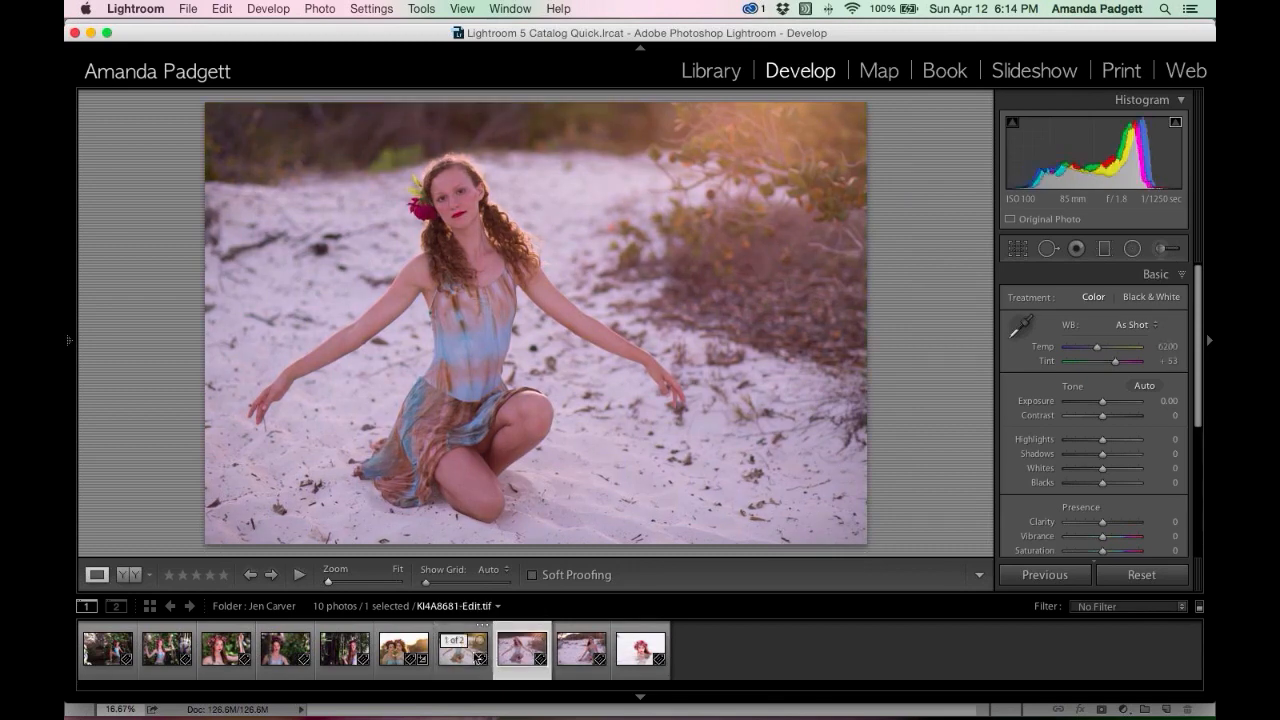
left_click(460, 657)
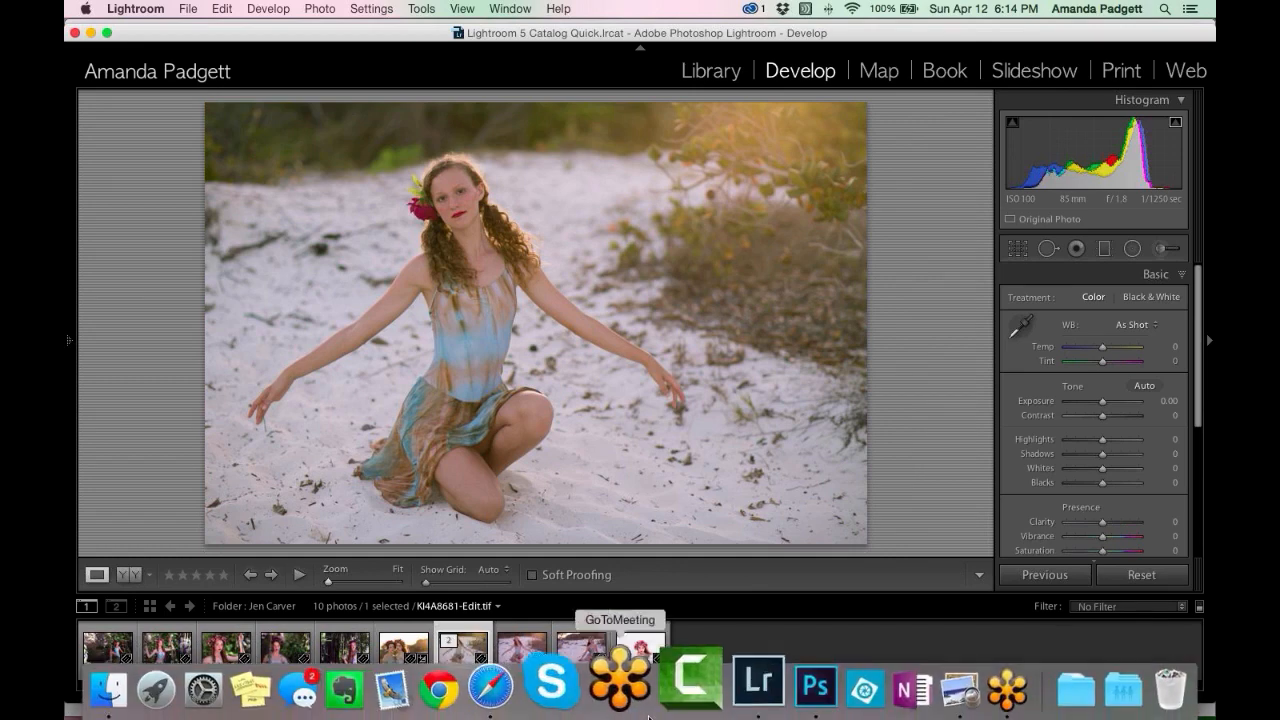
Return to Photoshop and flatten the layered photo of the woman holding the child.
left_click(779, 688)
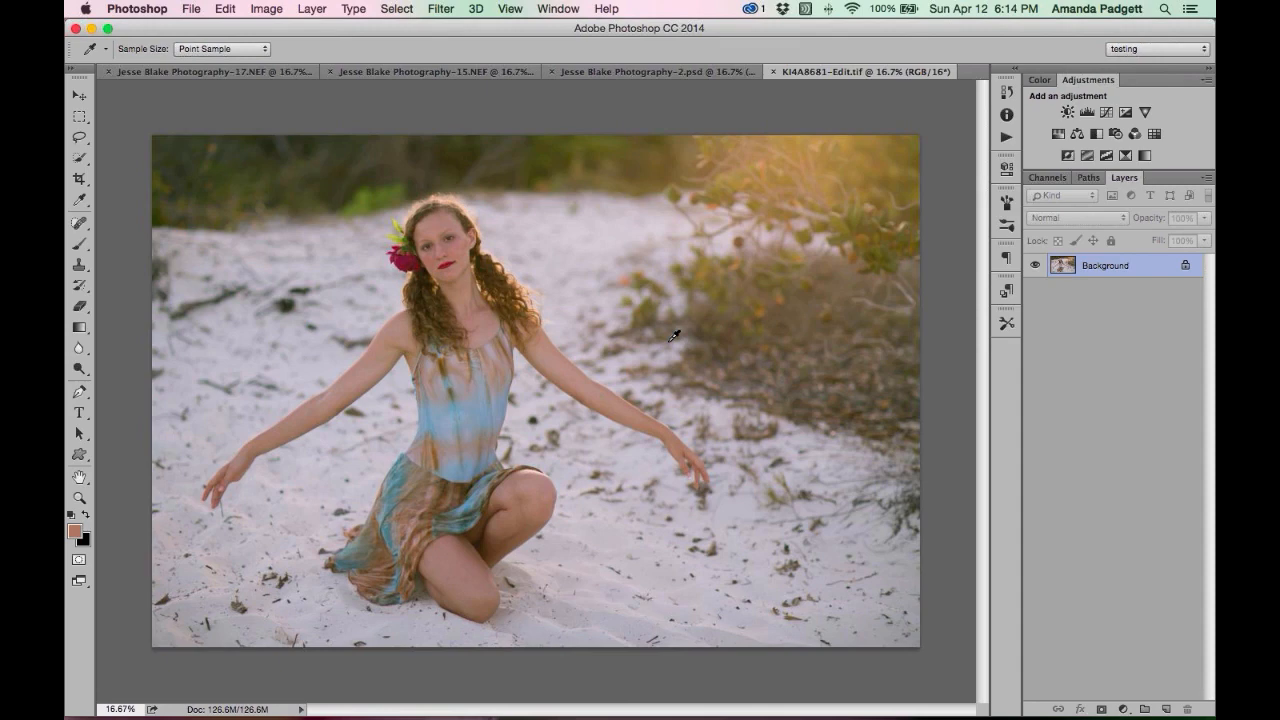
left_click(443, 70)
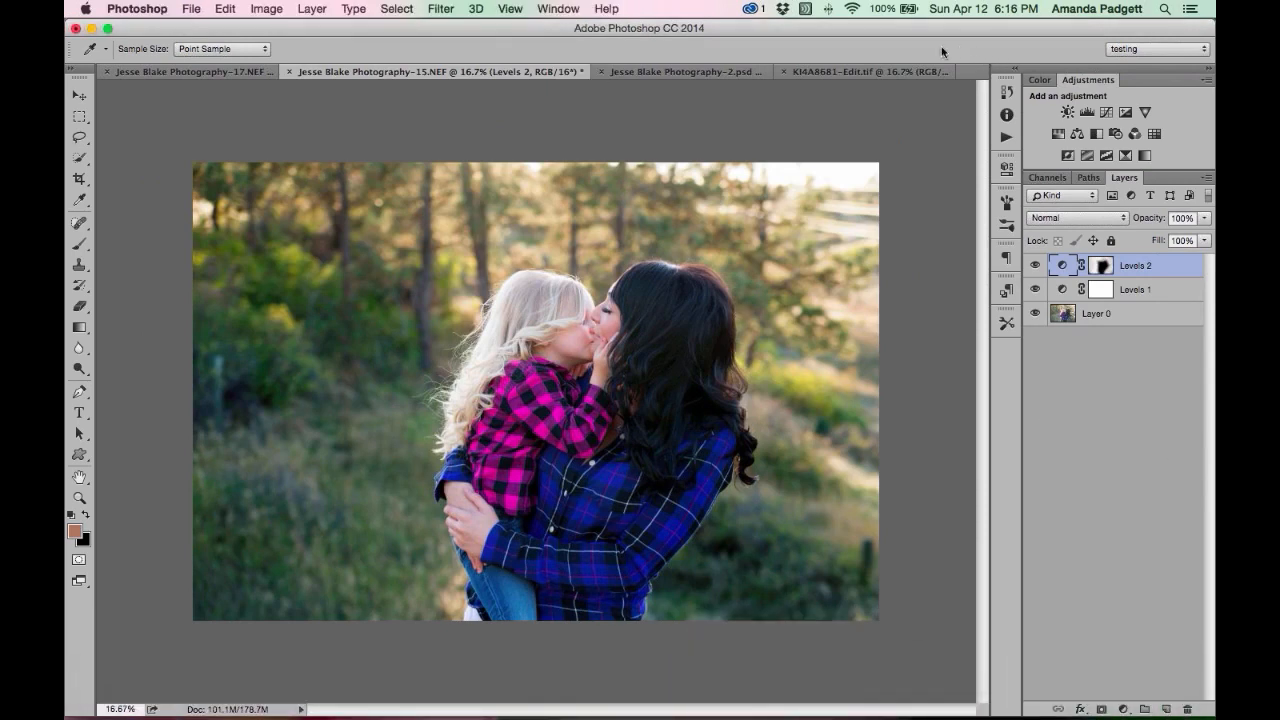
left_click(314, 9)
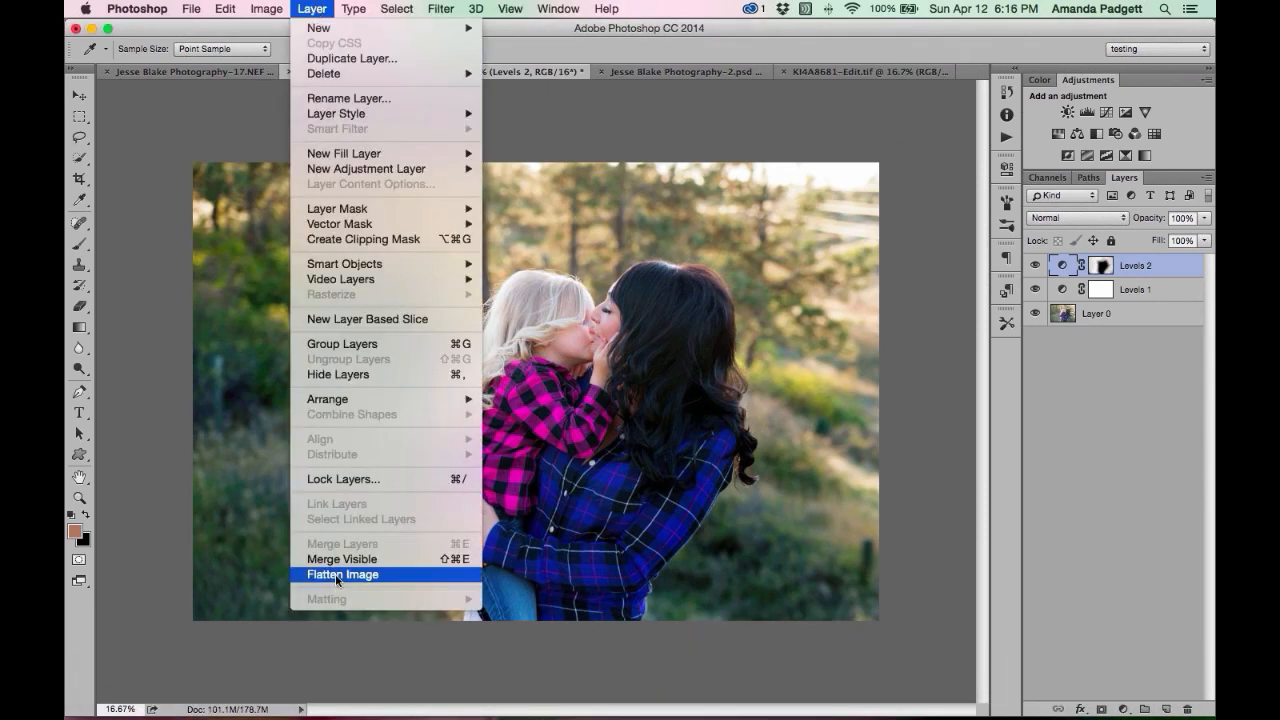